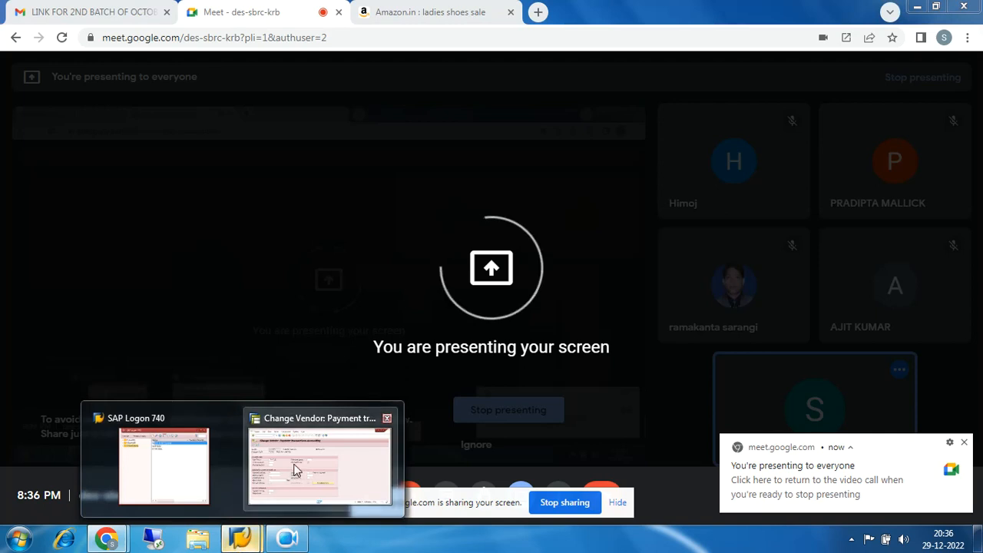
Leave the vendor's payment transactions screen and hide the screen-sharing notice in the Google Meet window
left_click(238, 48)
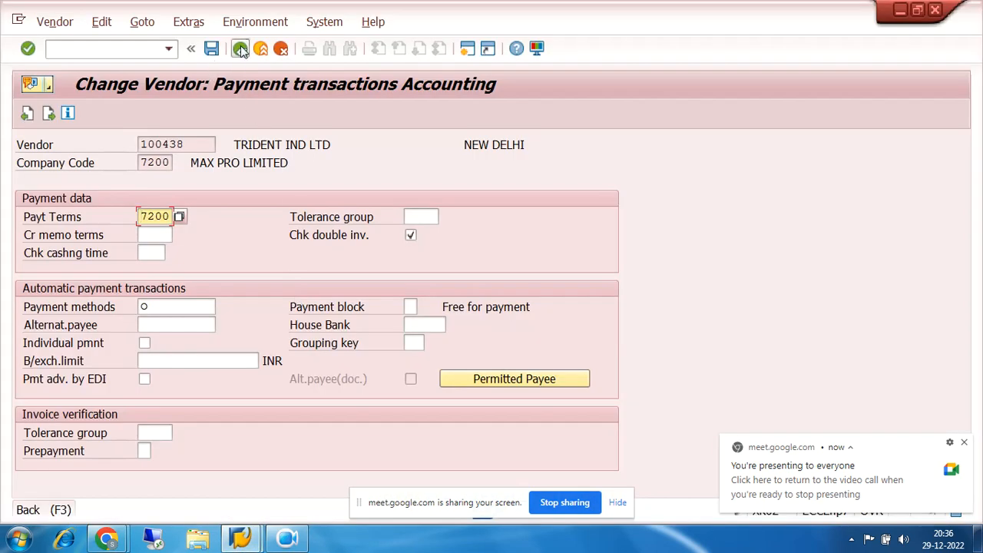
left_click(603, 338)
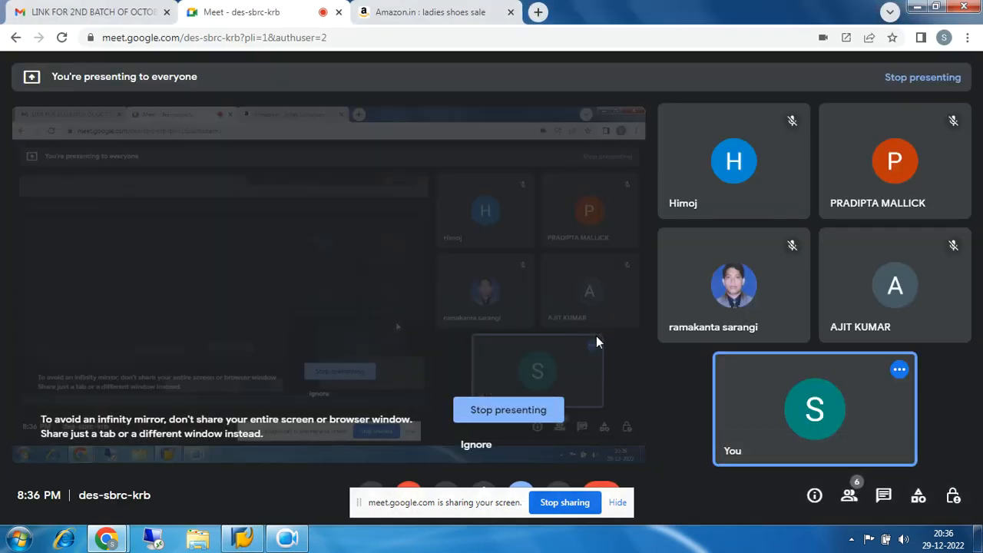
left_click(617, 502)
Switch to SAP Logon, open the ECC FUNCTIONAL connection and log on with the user ID and account password
left_click(228, 544)
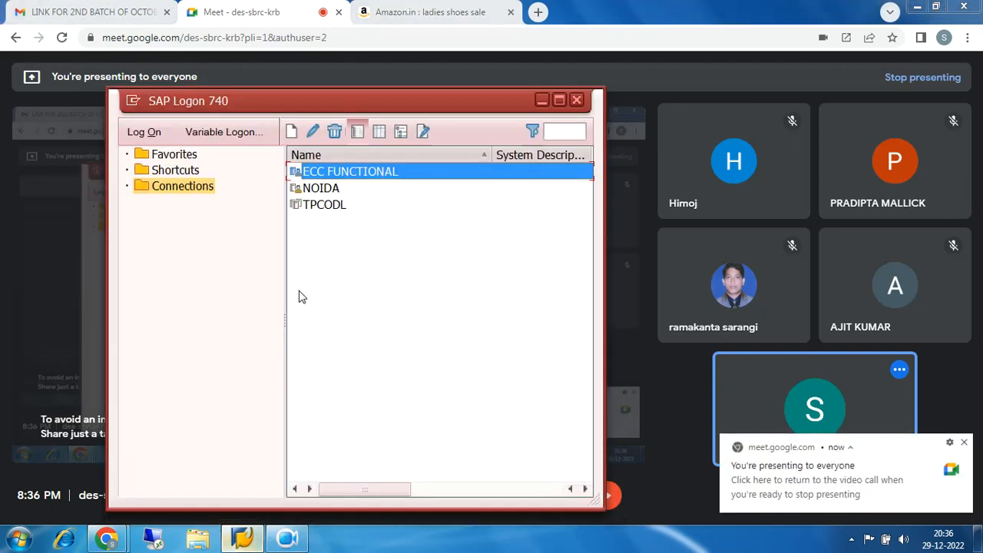
double_click(339, 172)
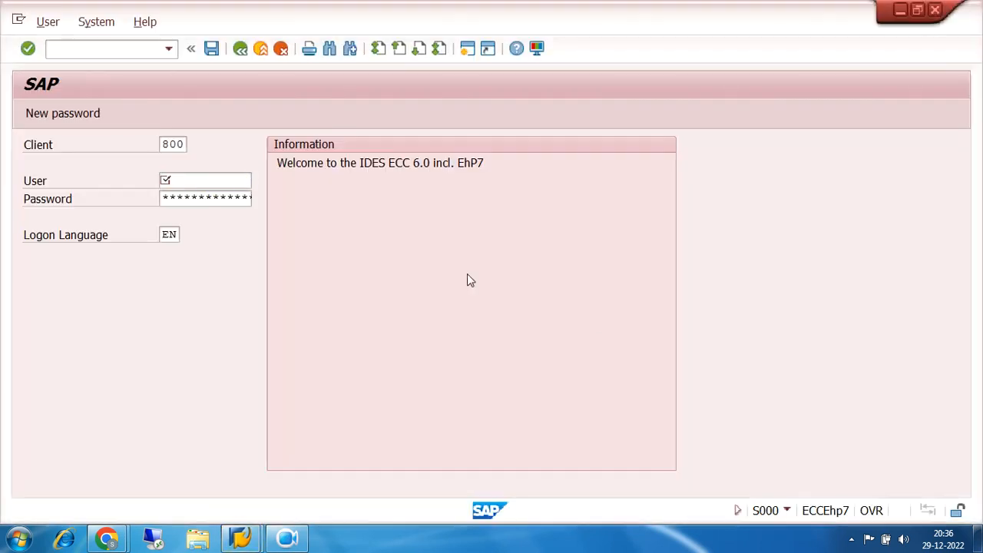
left_click(220, 177)
left_click(215, 195)
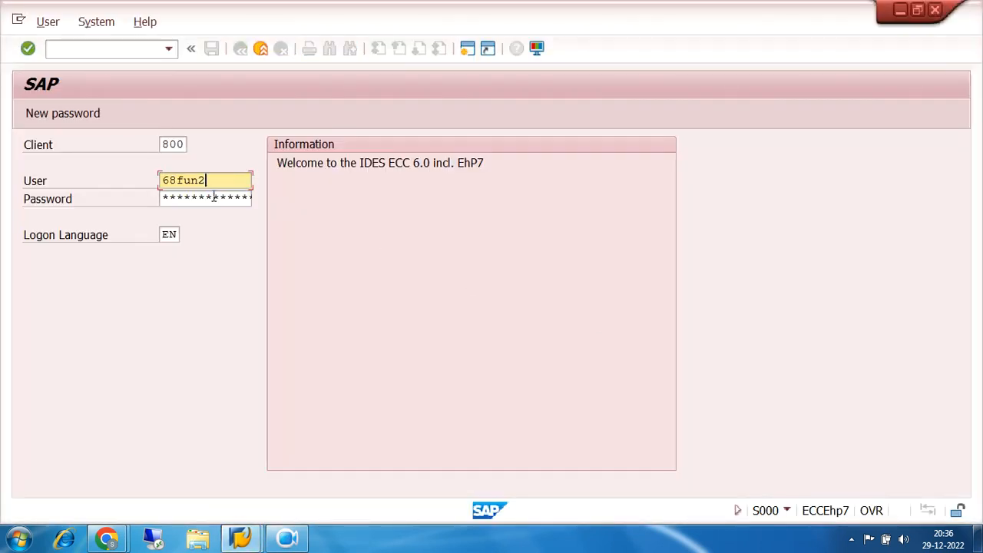
key("Tab")
type("*********")
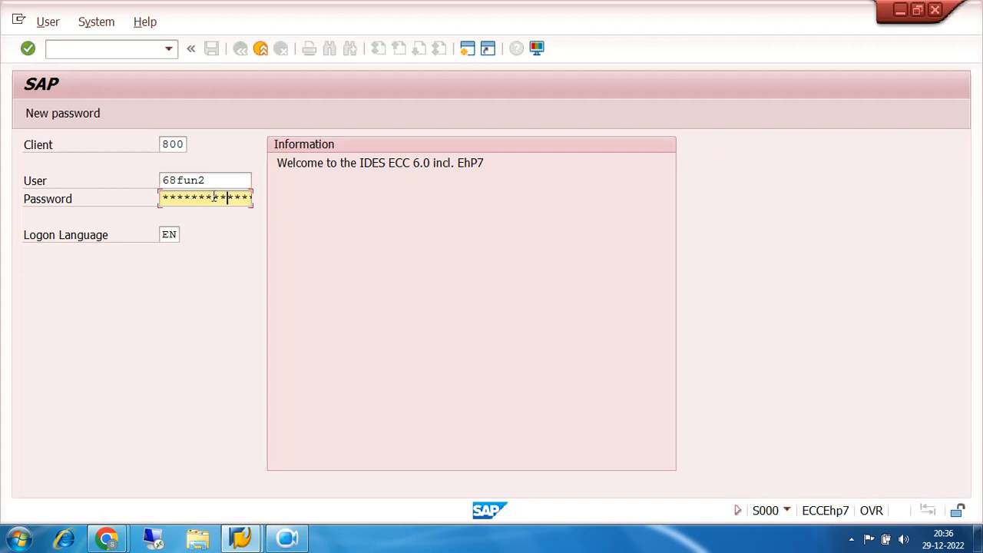
type("*")
key("Return")
left_click(91, 404)
left_click(644, 509)
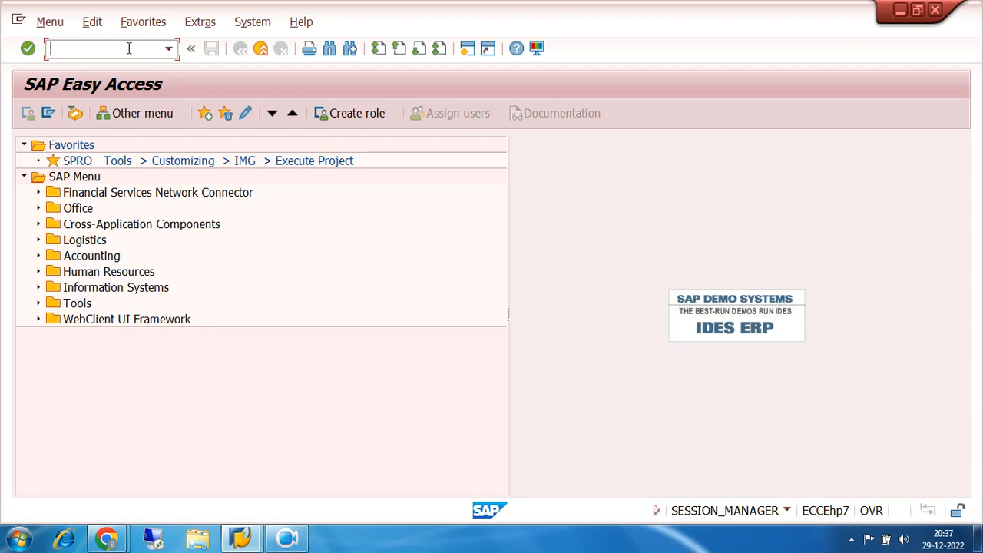
left_click(299, 541)
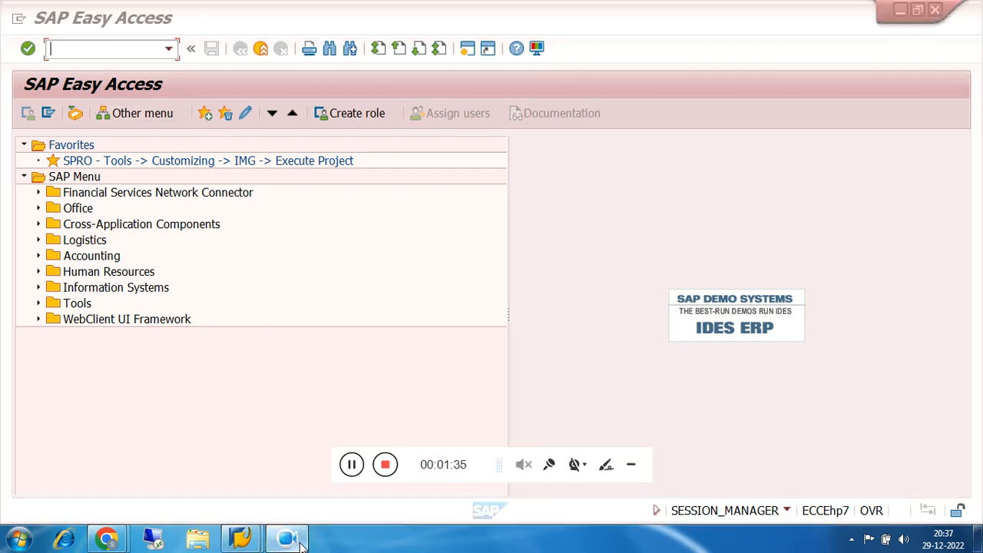
left_click(631, 474)
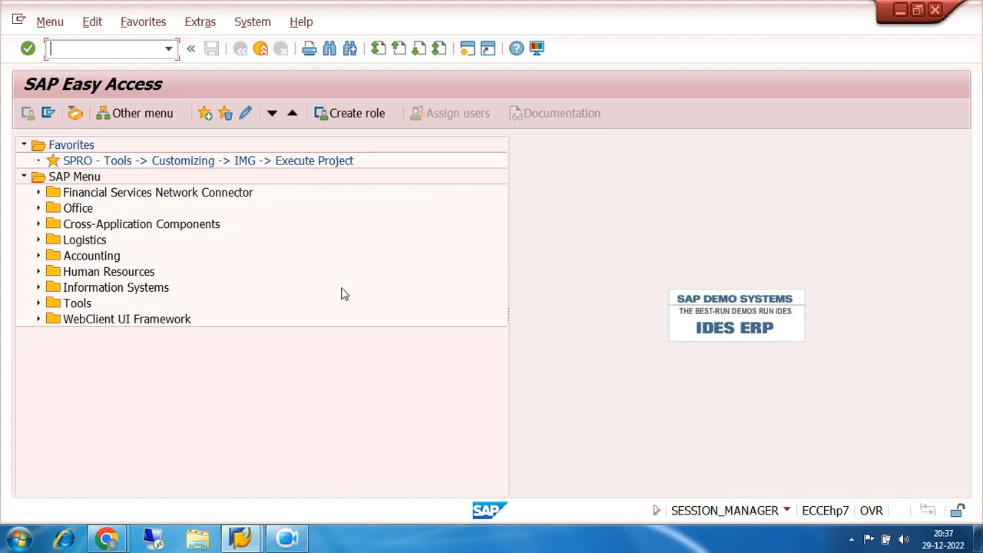
Open the SAP Reference IMG from SPRO and expand Financial Accounting (New), Accounts Receivable and Accounts Payable, Business Transactions, Outgoing Payments
double_click(143, 163)
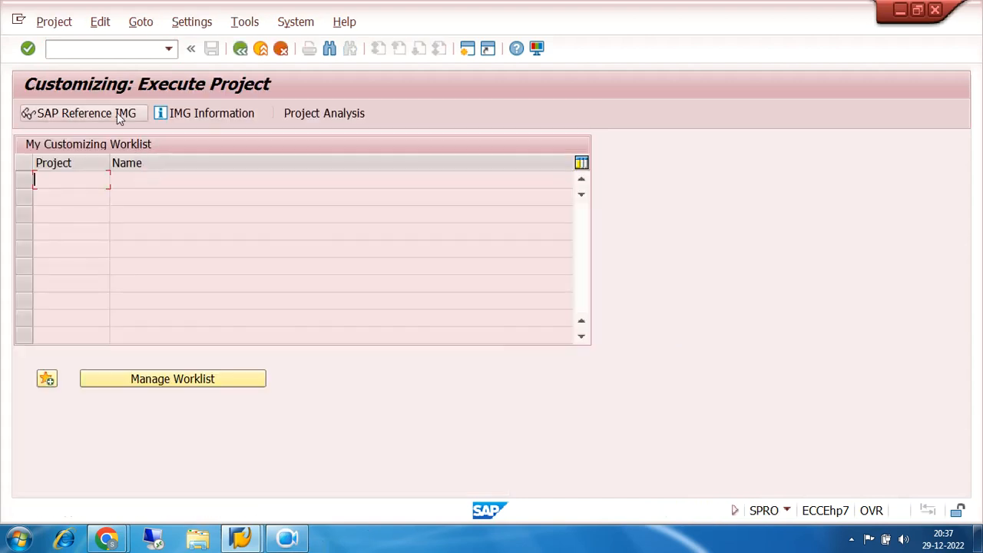
left_click(116, 112)
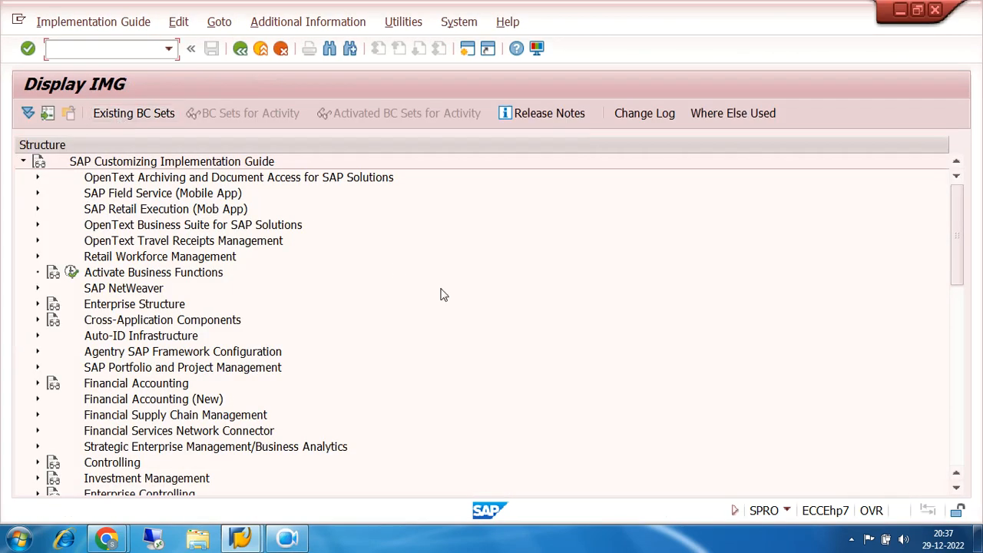
scroll(484, 335, "down", 2)
left_click(37, 321)
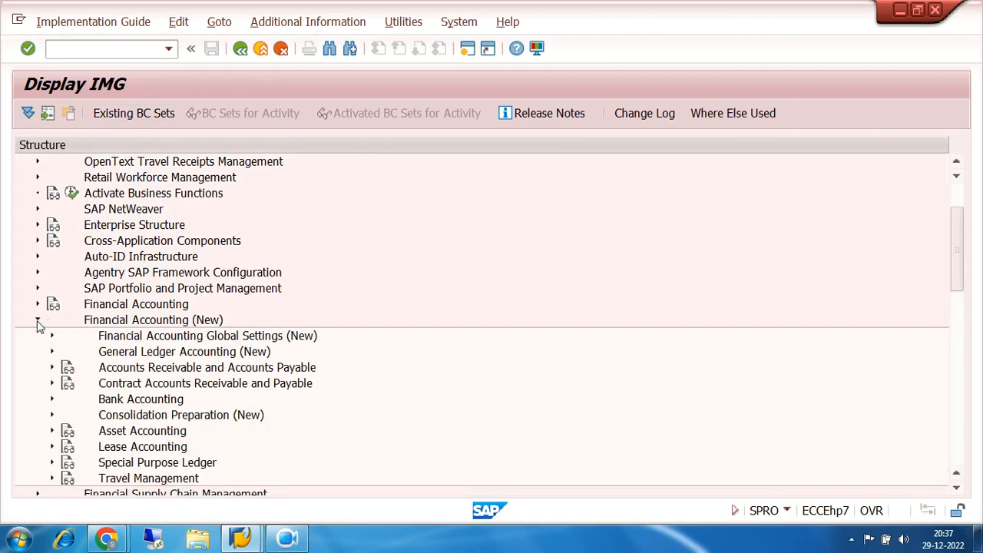
left_click(52, 367)
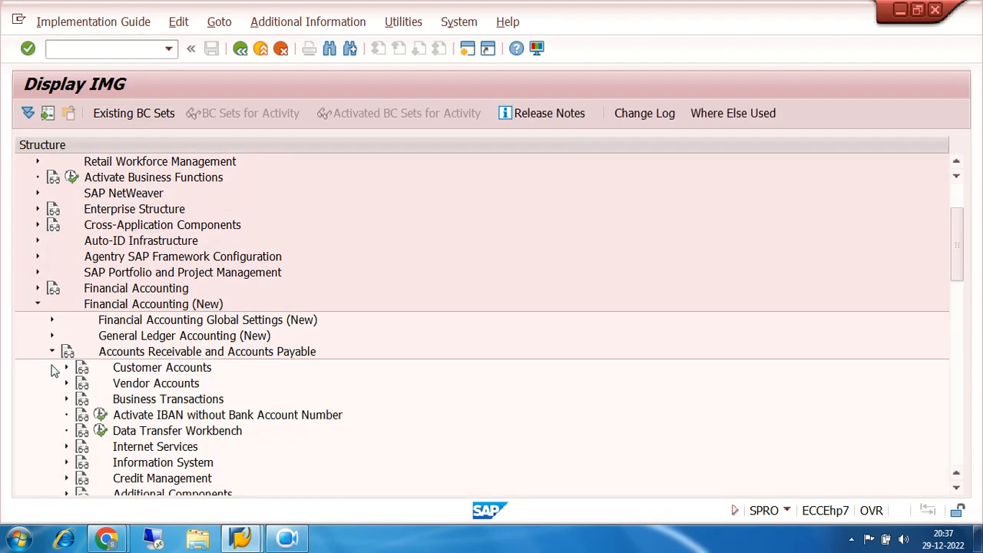
scroll(451, 361, "down", 2)
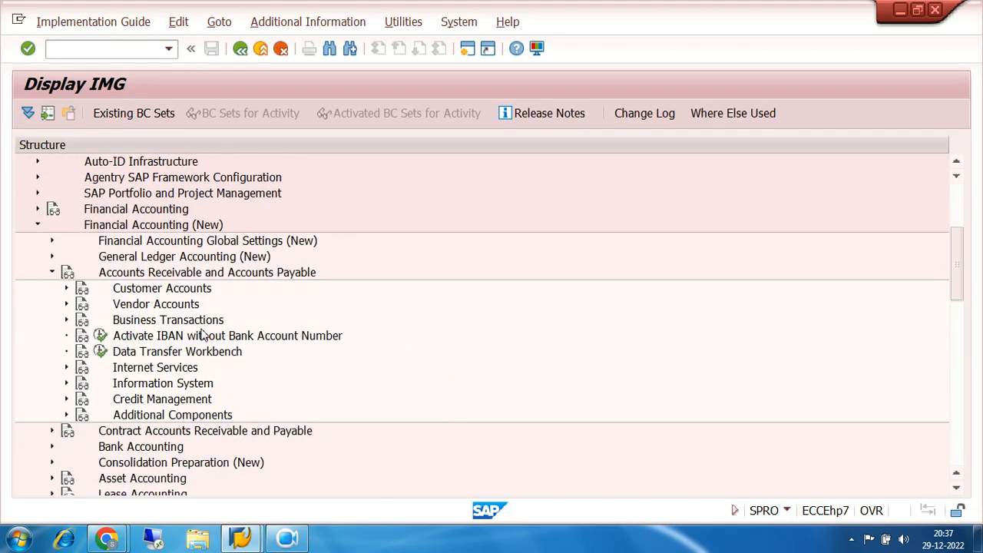
left_click(66, 321)
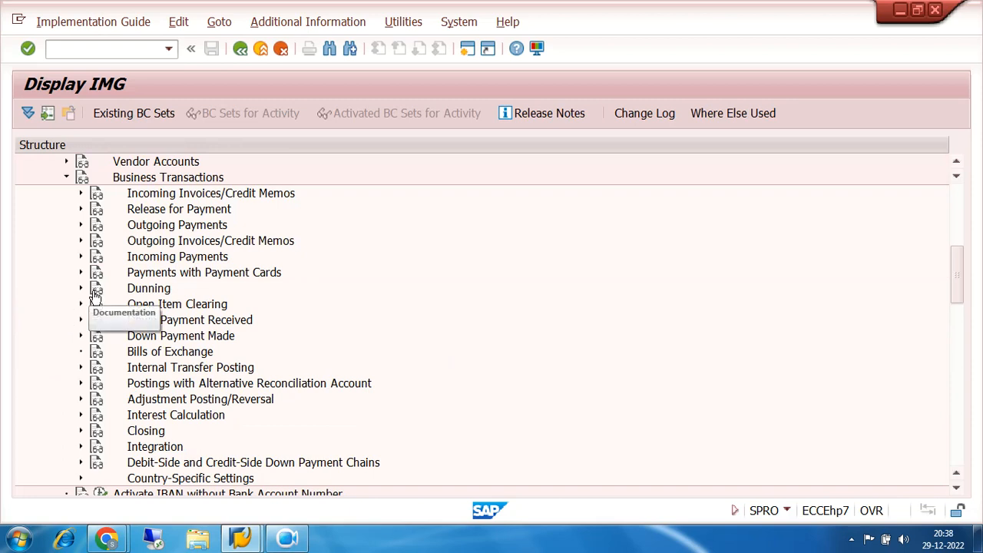
left_click(80, 225)
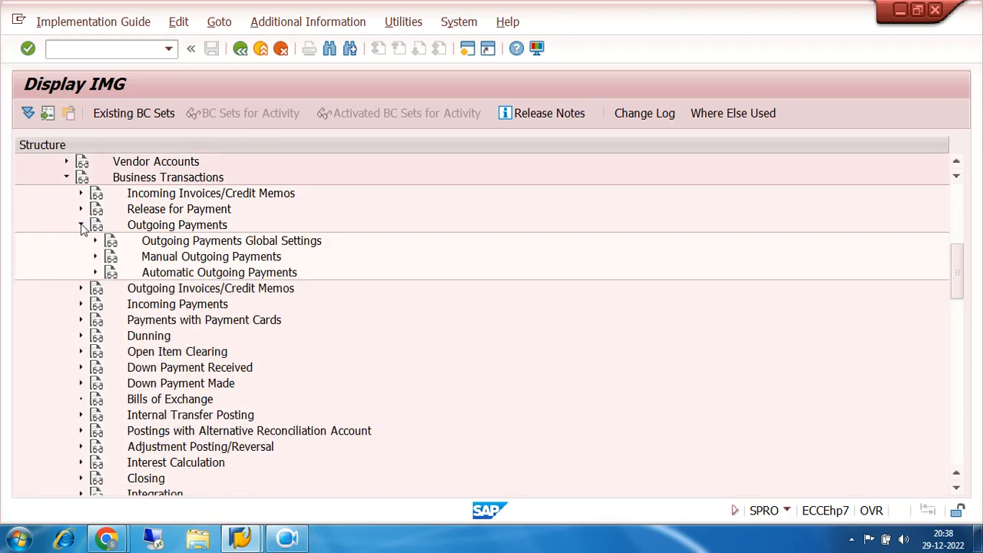
Expand Automatic Outgoing Payments and its Payment Method/Bank Selection for Payment Program node
left_click(182, 244)
left_click(192, 261)
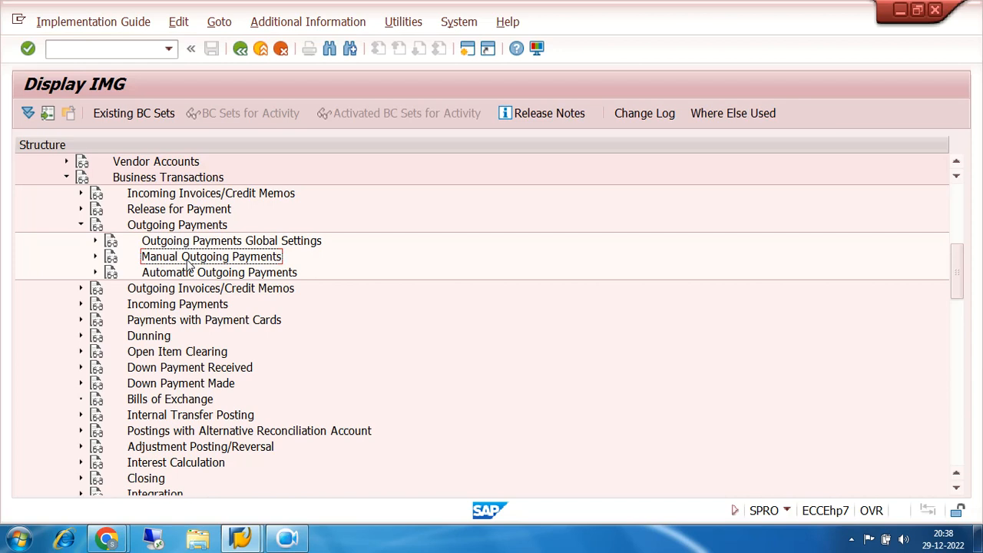
left_click(192, 275)
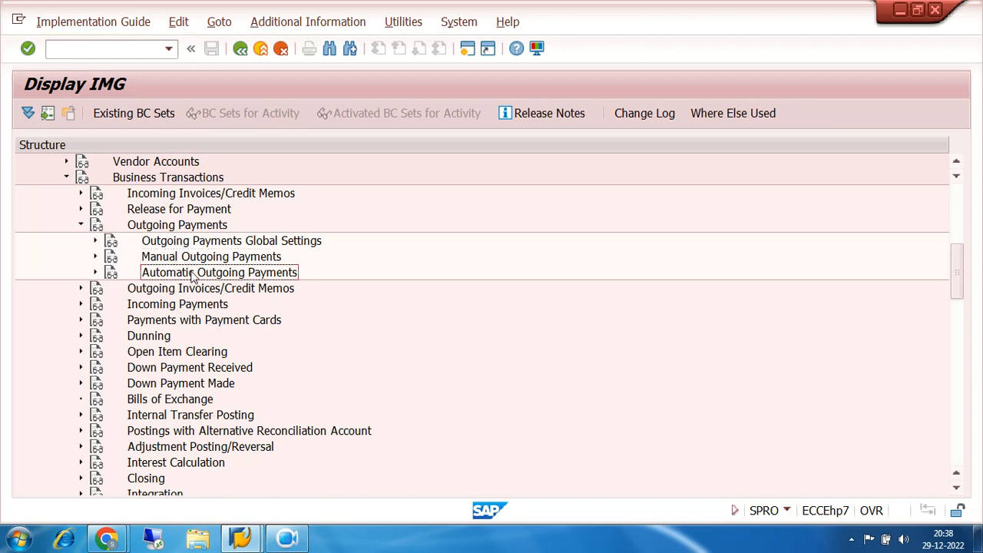
left_click(95, 274)
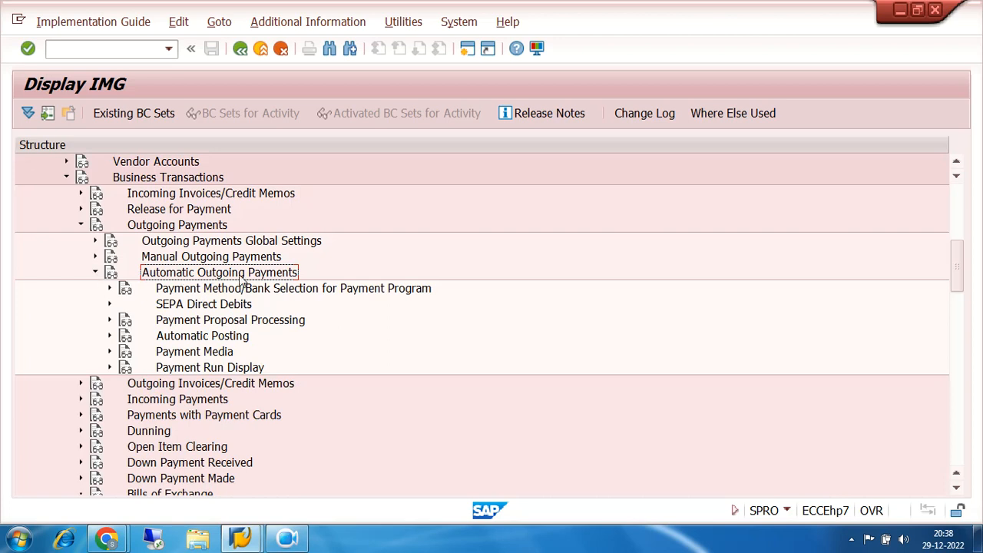
left_click(110, 289)
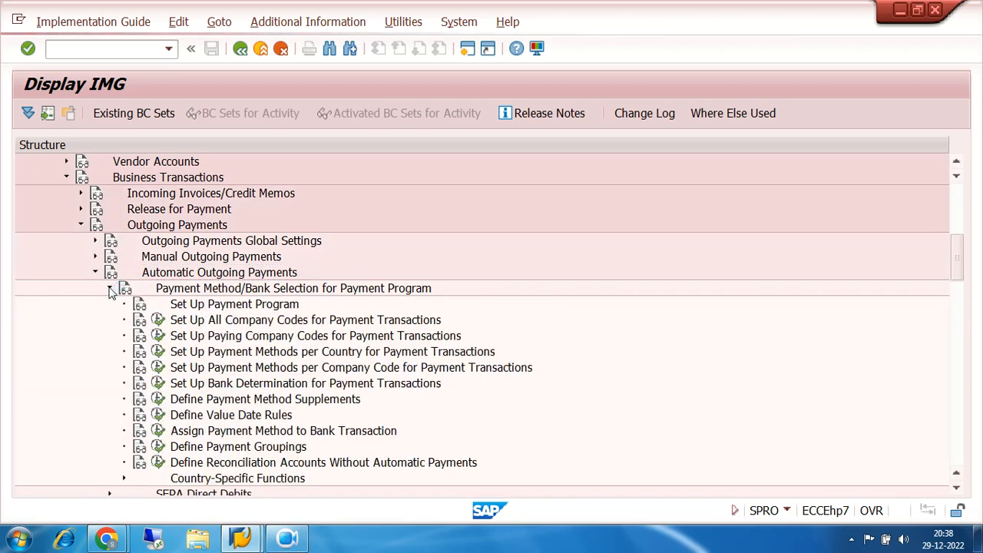
Review the five payment program activities from Set Up All Company Codes through Set Up Bank Determination for Payment Transactions
left_click(202, 324)
left_click(213, 339)
left_click(216, 353)
left_click(221, 368)
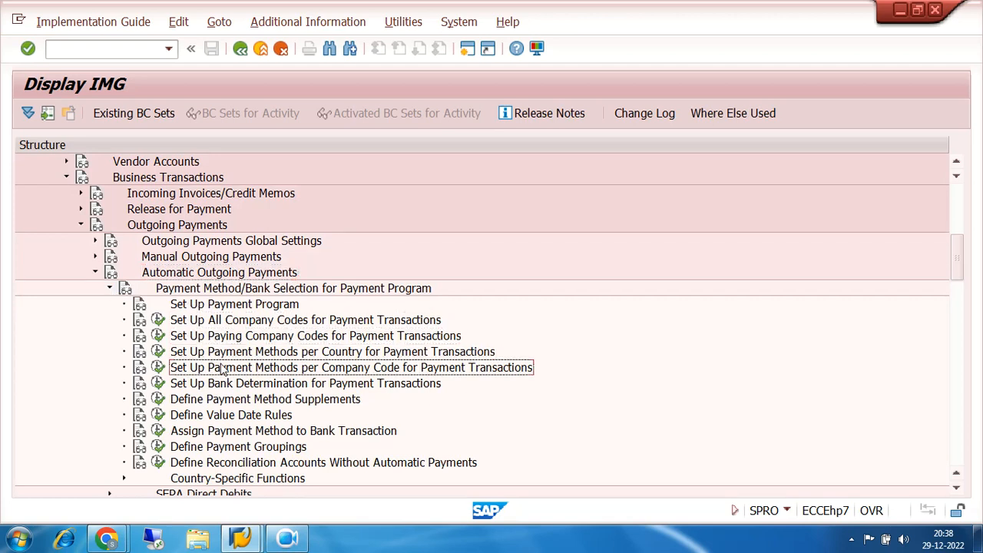
left_click(215, 321)
left_click(219, 338)
left_click(231, 355)
left_click(238, 370)
left_click(244, 386)
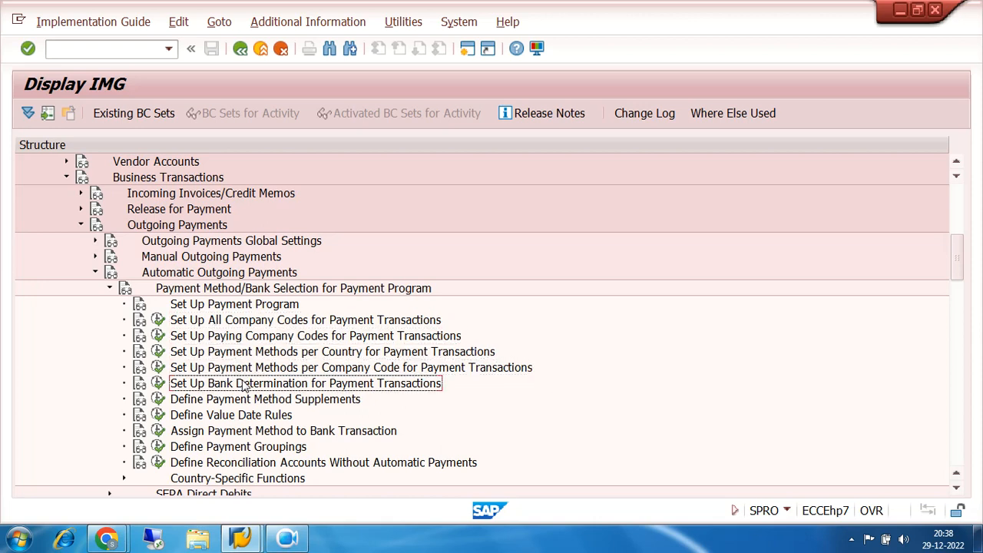
left_click(250, 321)
left_click(253, 337)
left_click(253, 351)
left_click(254, 367)
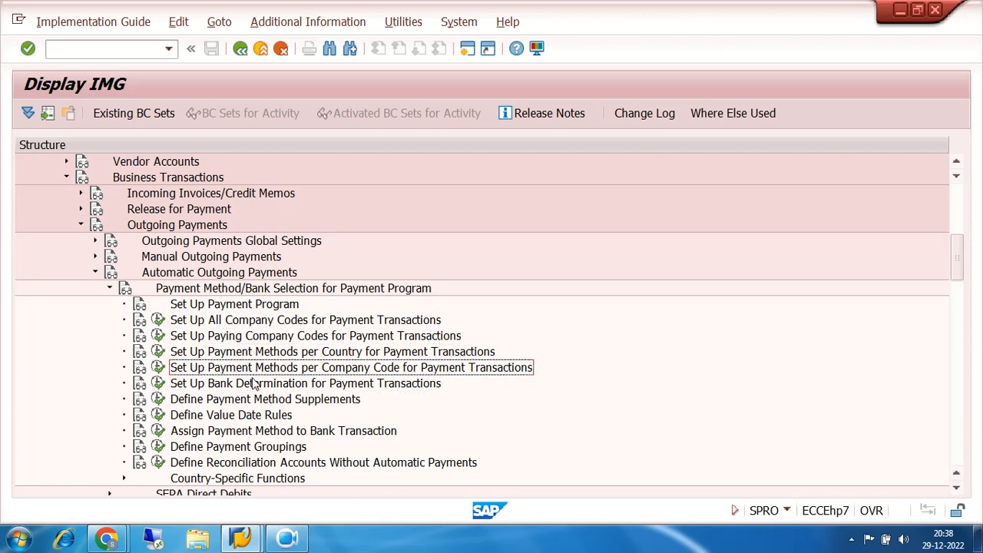
left_click(254, 383)
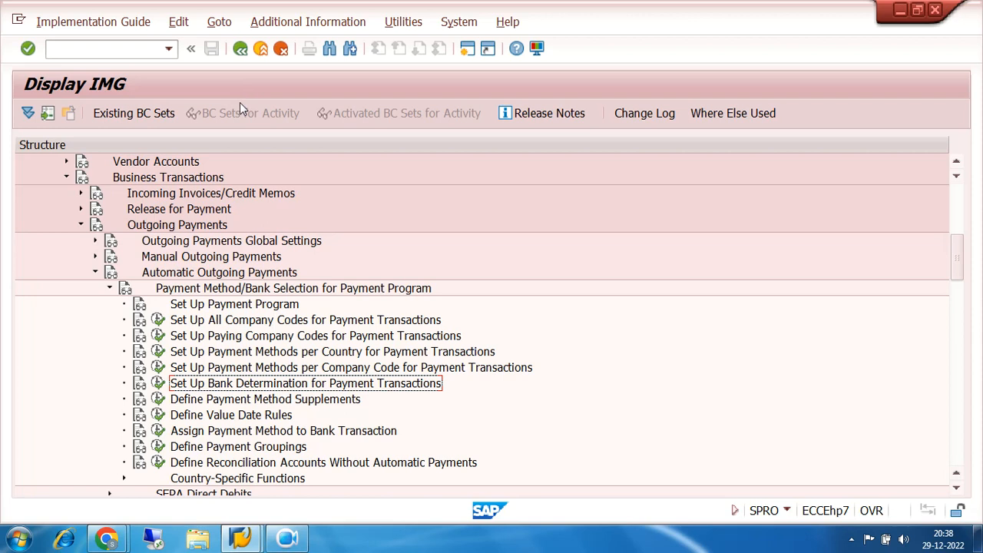
left_click(282, 320)
left_click(284, 337)
left_click(285, 352)
left_click(290, 367)
left_click(295, 383)
Start transaction F110 from the IMG with /NF110
left_click(152, 49)
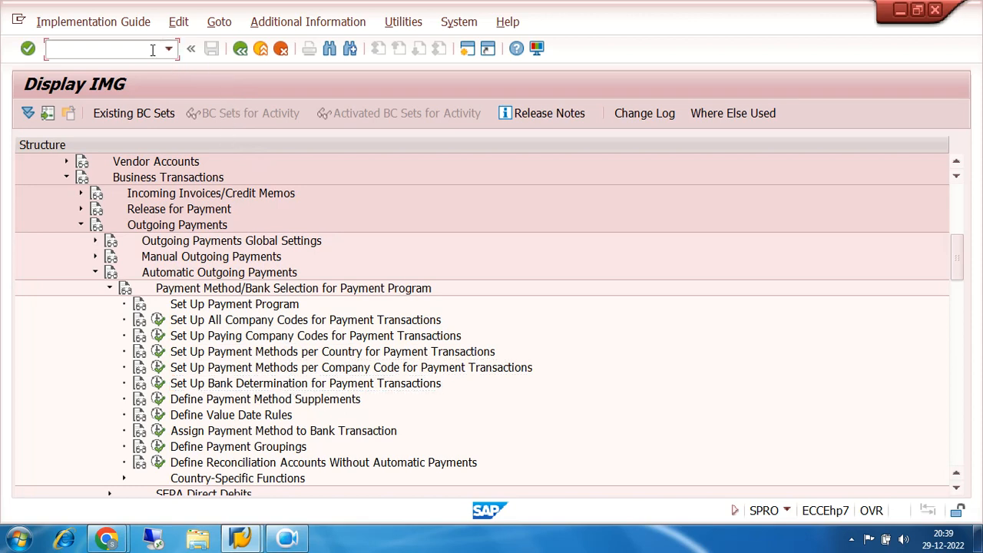
type("/NF110")
key("Return")
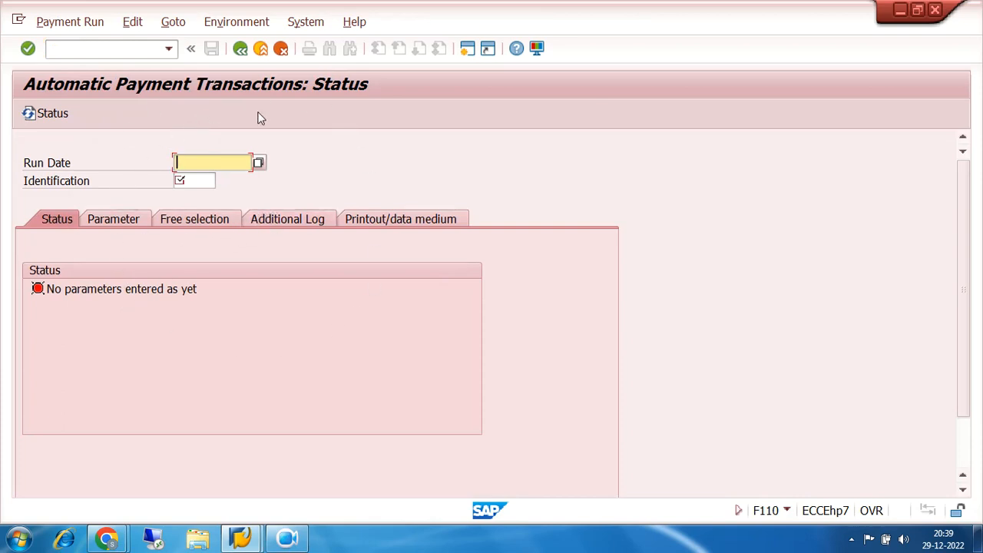
Switch to the Google Meet call and admit the waiting participant
left_click(239, 28)
left_click(596, 204)
left_click(108, 540)
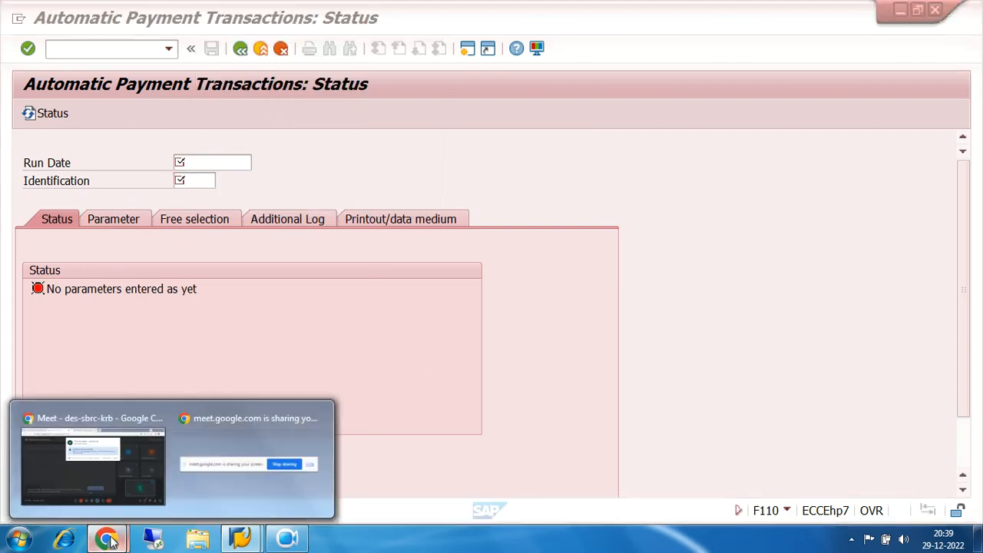
left_click(115, 473)
left_click(643, 203)
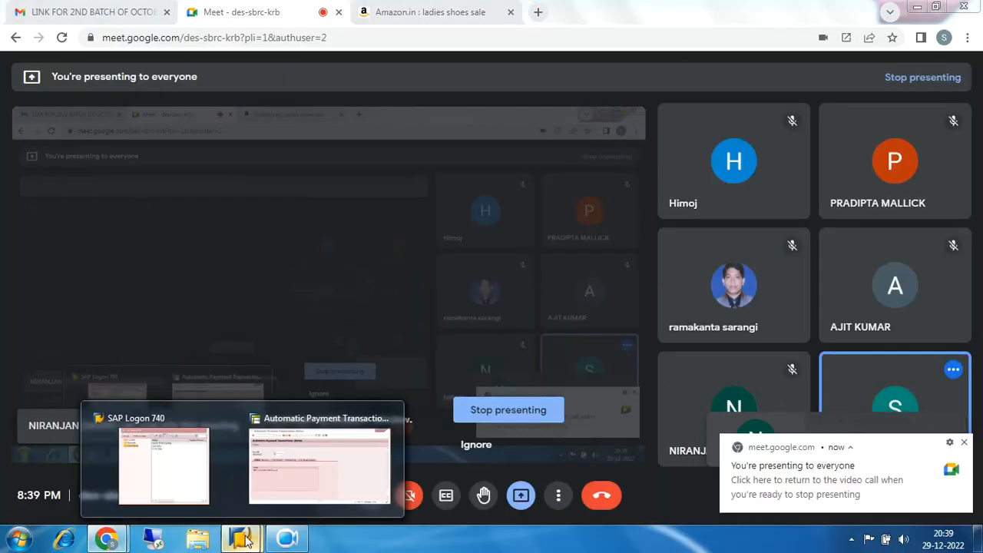
Return to the SAP automatic payment transactions screen and open its payment program configuration for maintenance
left_click(300, 465)
left_click(237, 23)
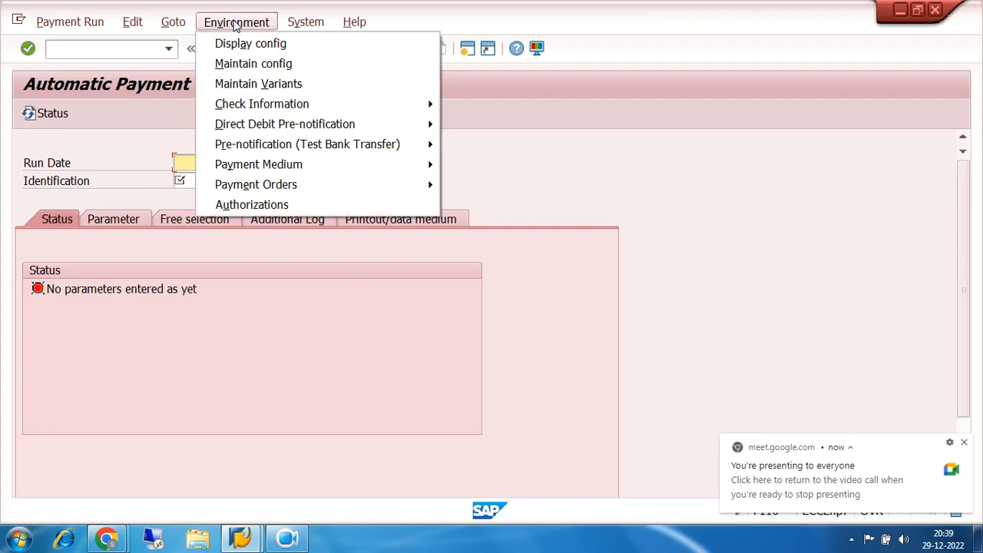
left_click(265, 67)
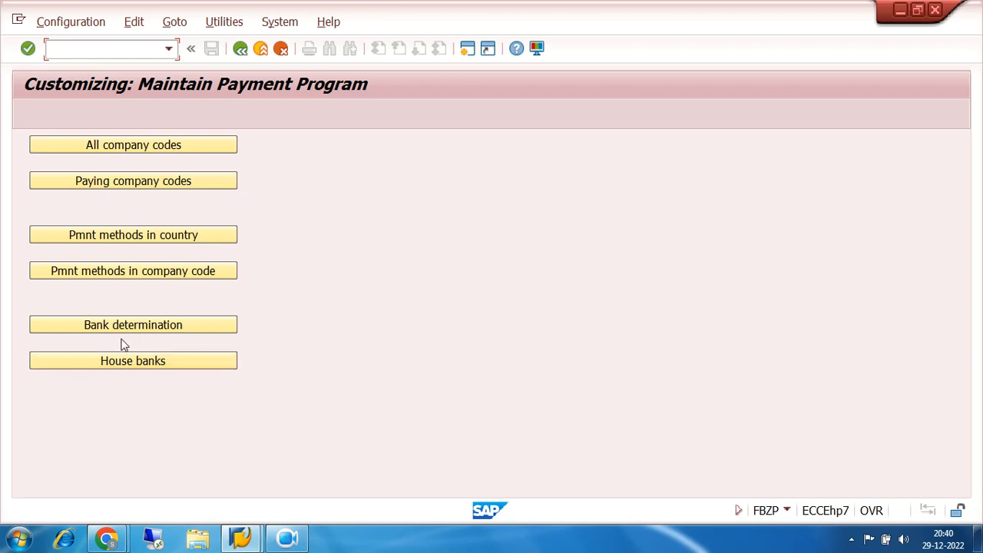
Open the configuration for all company codes and position the list at company code 7200
left_click(148, 145)
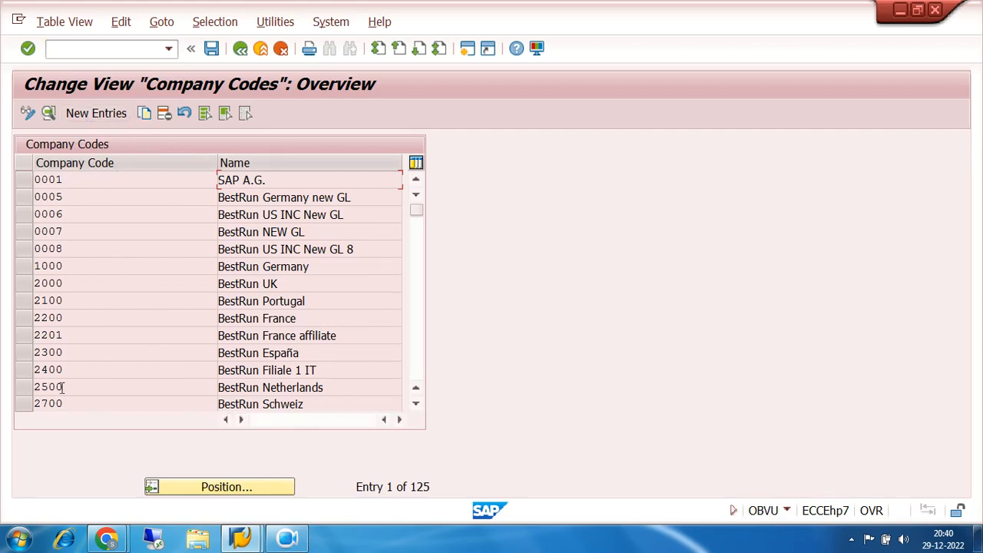
left_click(237, 492)
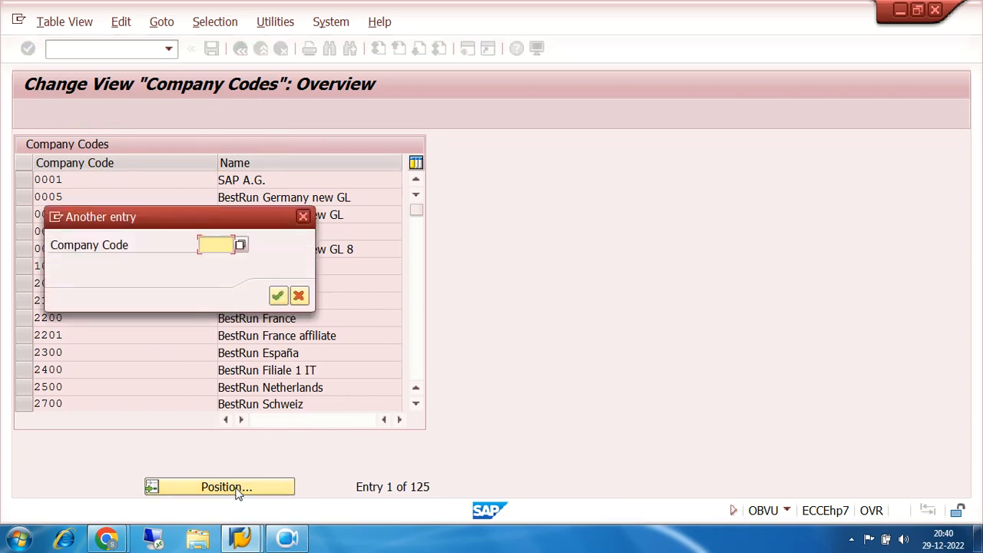
type("7")
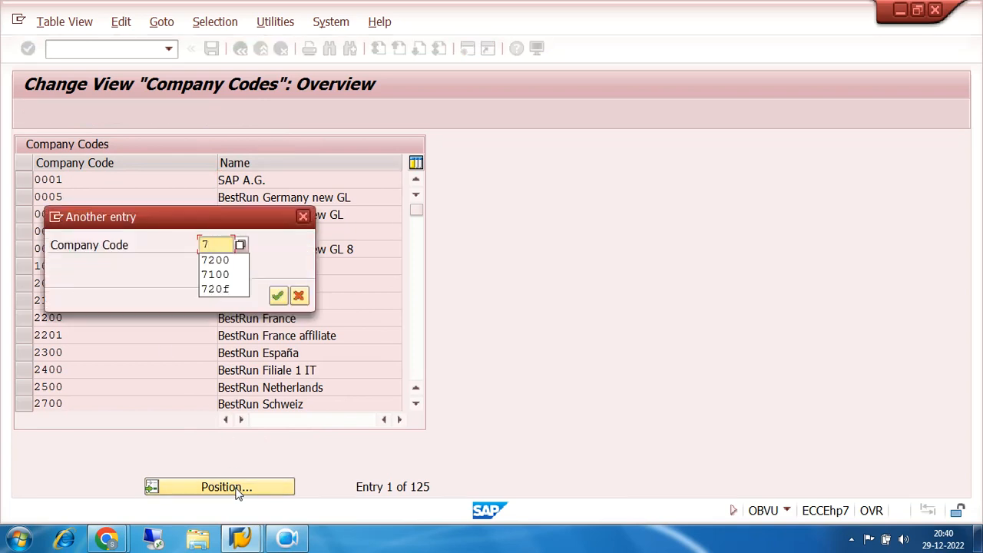
type("200")
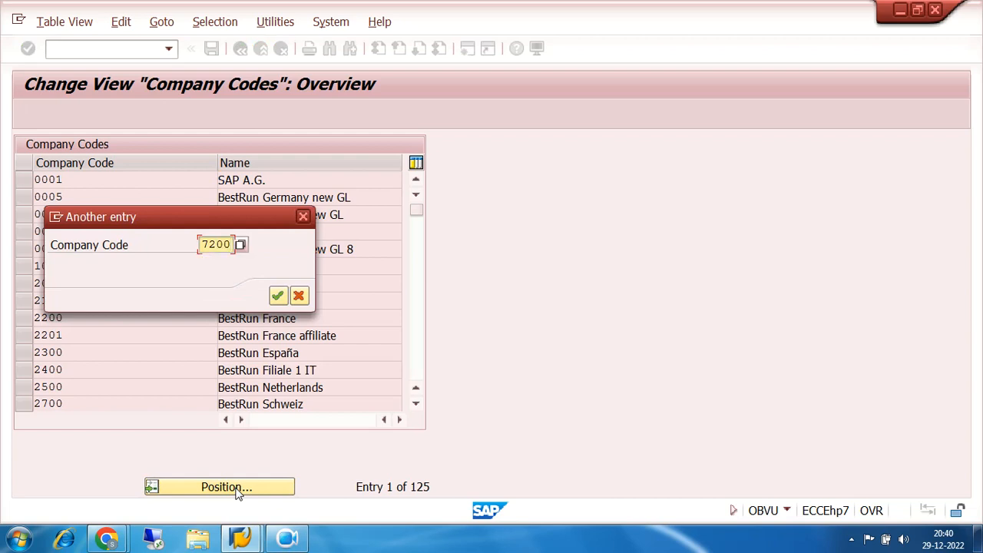
key("Return")
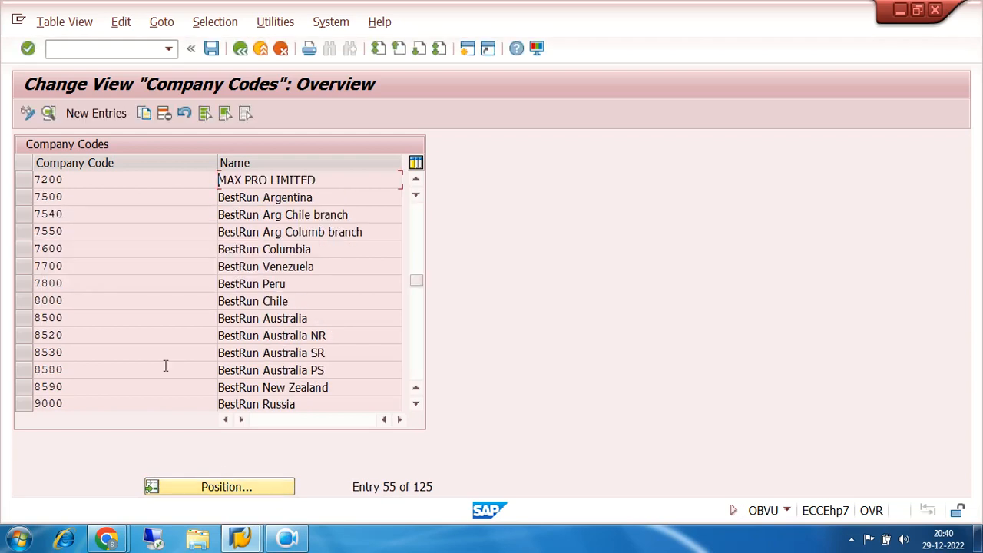
Open the details of company code 7200 and examine its sending and paying company code settings
double_click(102, 187)
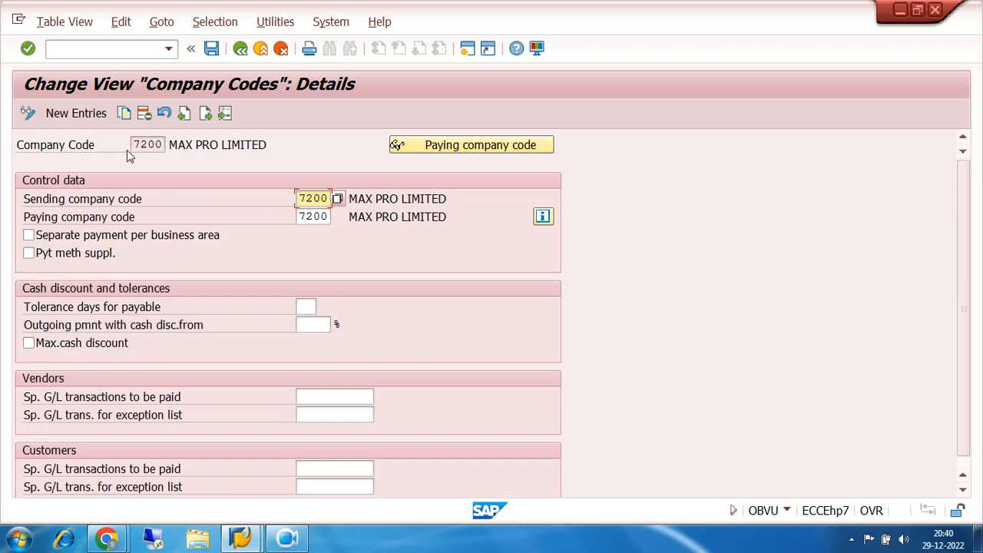
left_click_drag(137, 146, 175, 146)
left_click_drag(298, 198, 330, 216)
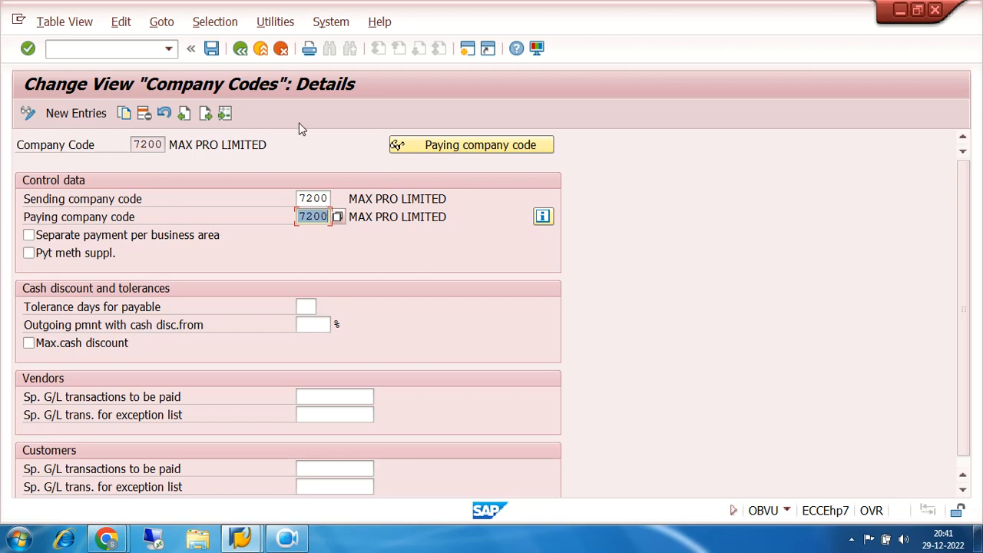
left_click(313, 194)
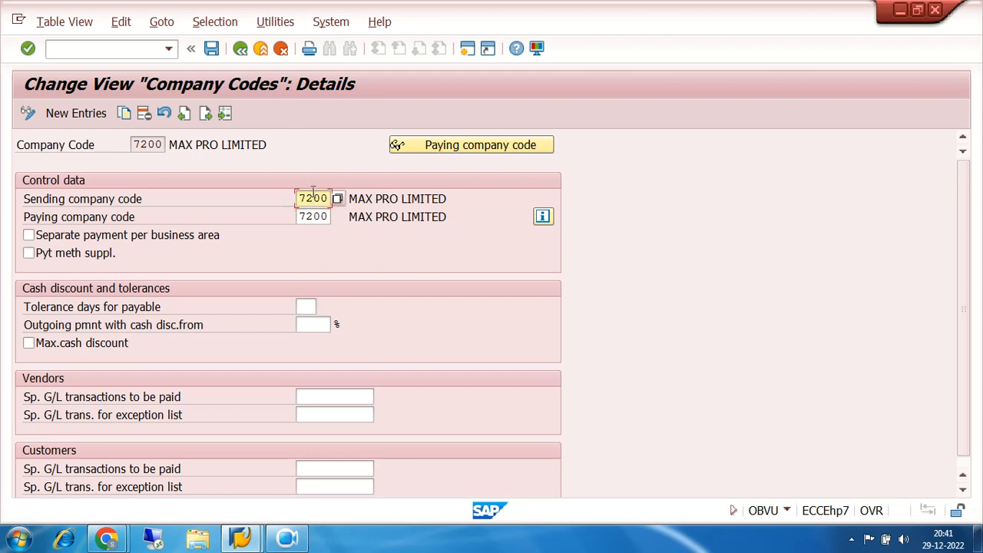
left_click(313, 216)
left_click(316, 197)
left_click(314, 216)
left_click(318, 198)
left_click(322, 216)
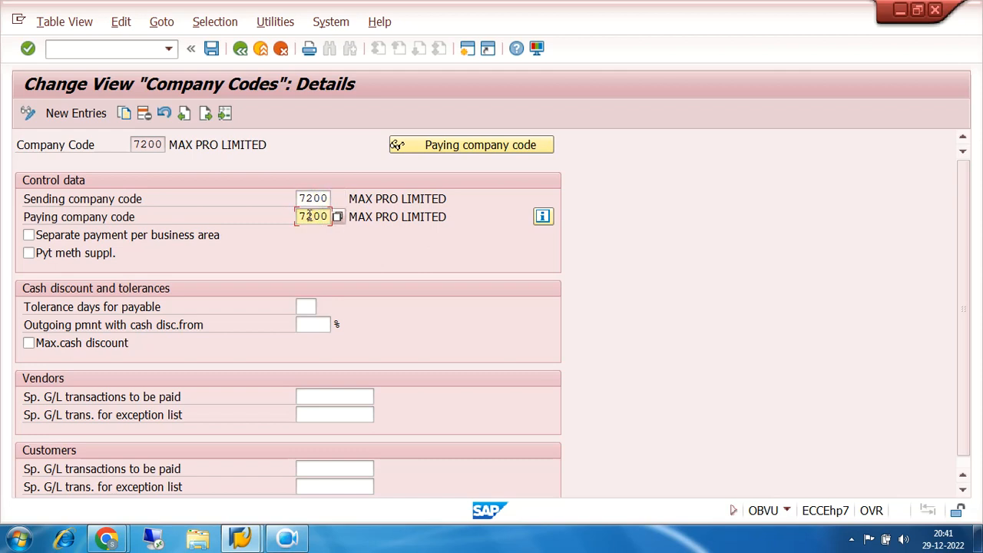
left_click_drag(299, 217, 329, 216)
left_click(299, 198)
left_click_drag(299, 198, 331, 198)
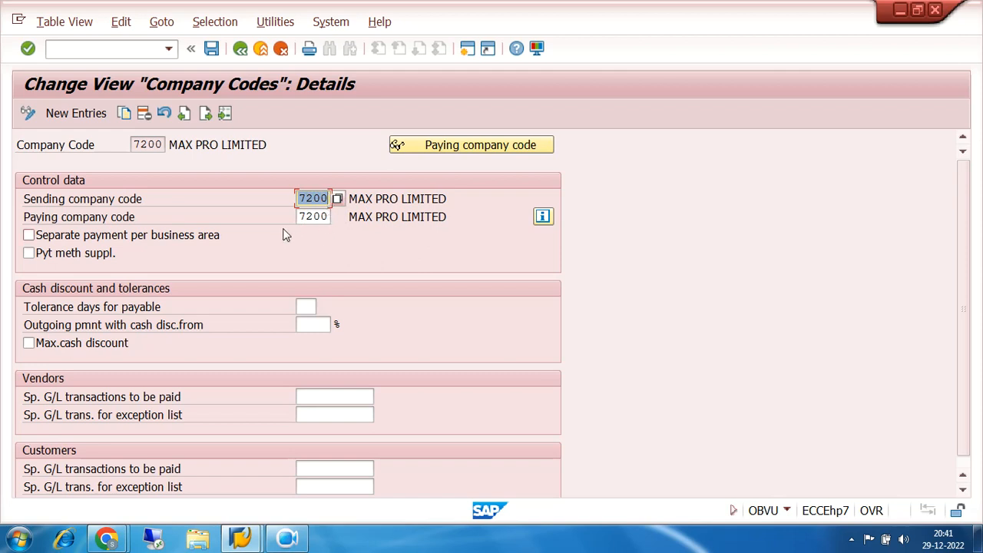
left_click(316, 198)
left_click(318, 216)
left_click(318, 198)
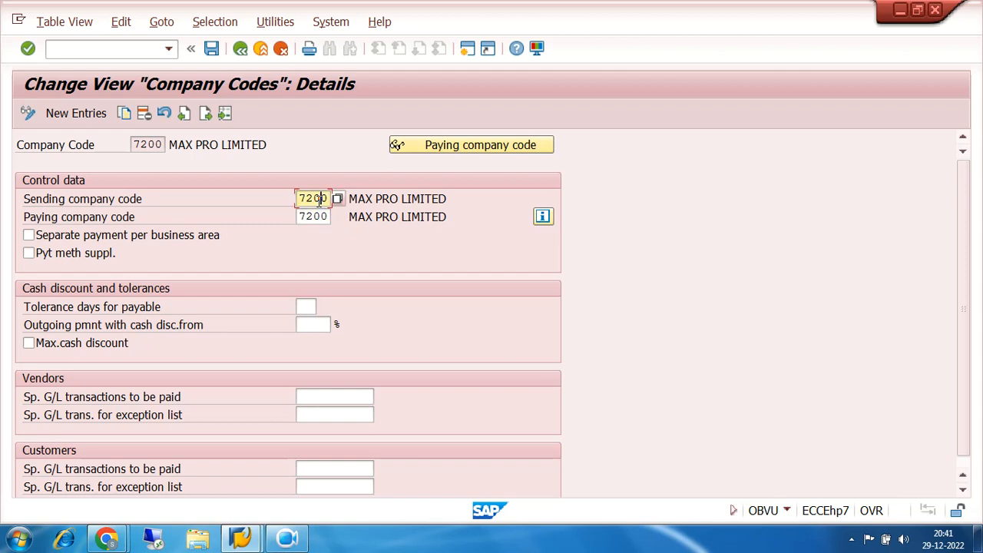
left_click(319, 216)
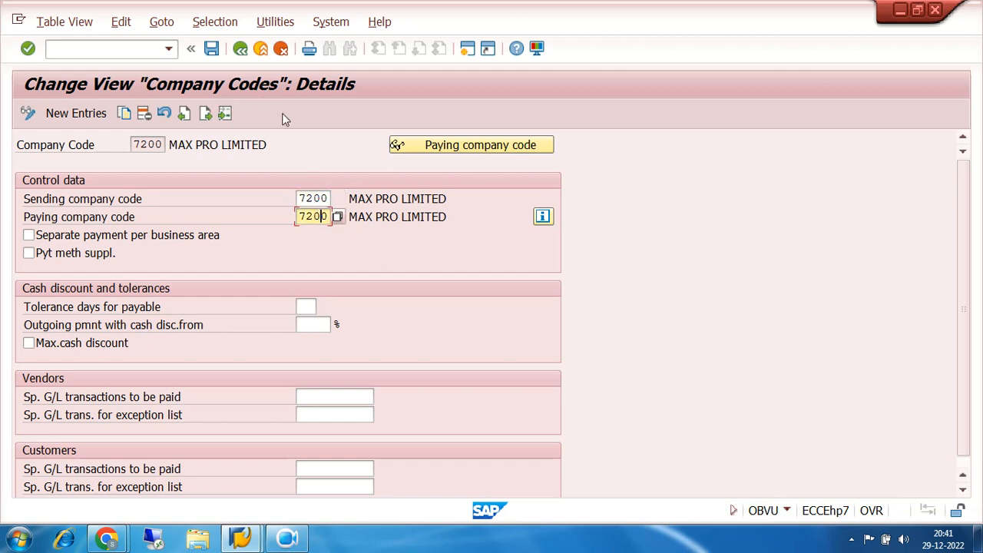
Return to the payment program overview and open the paying company code details for 7200
left_click(239, 48)
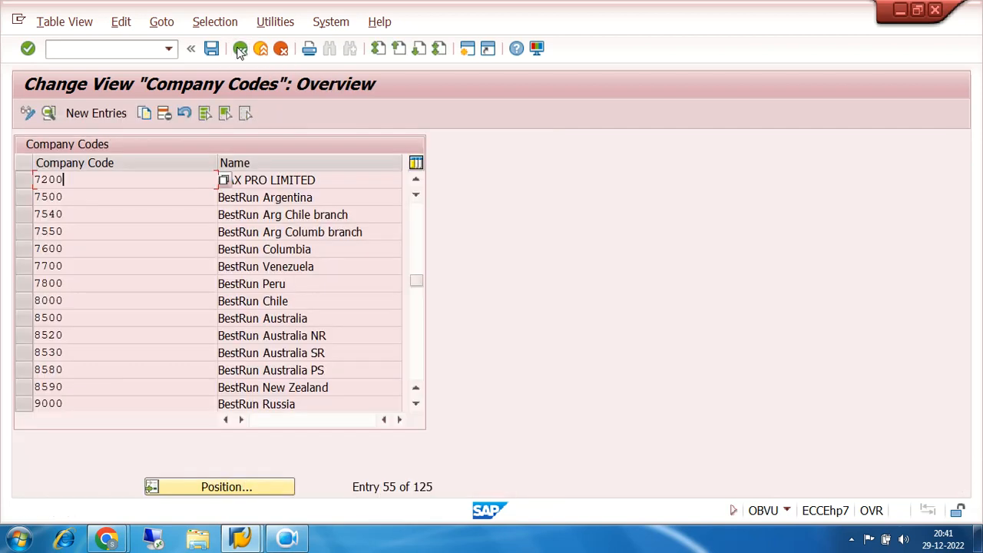
left_click(239, 48)
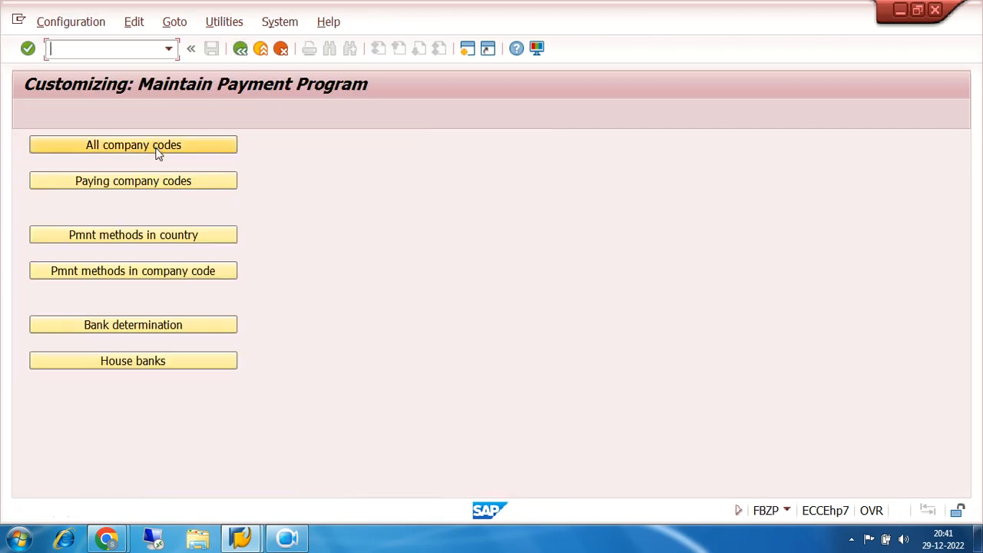
left_click(149, 183)
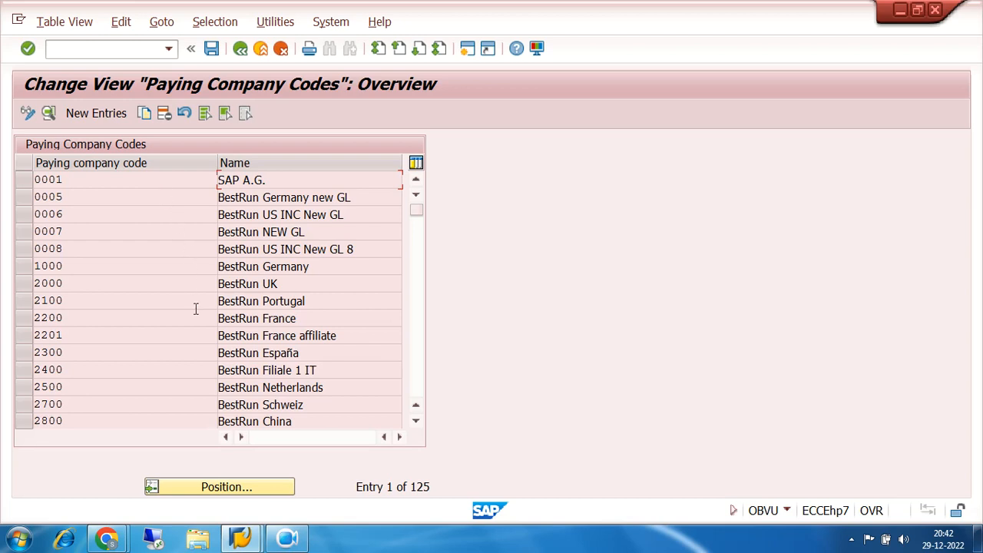
left_click(228, 488)
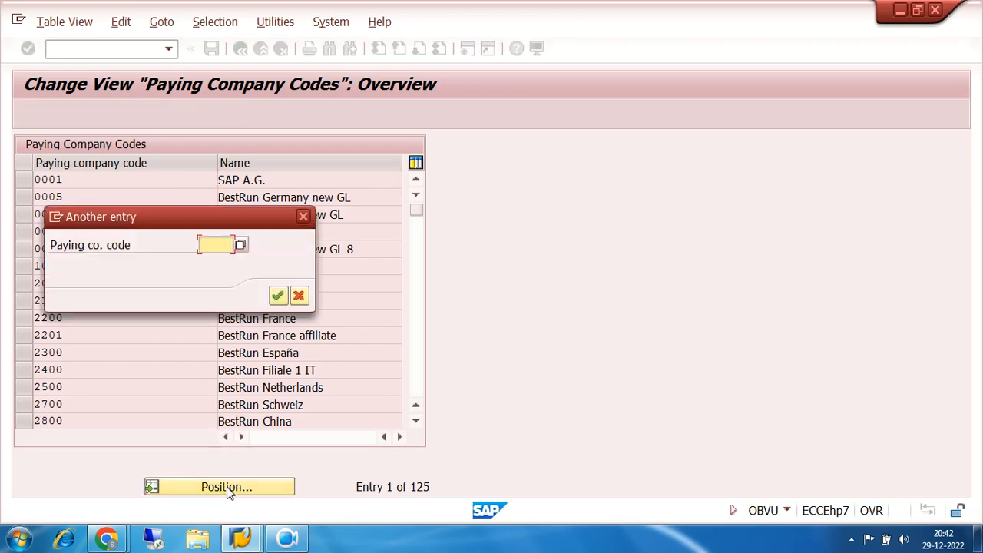
type("7200")
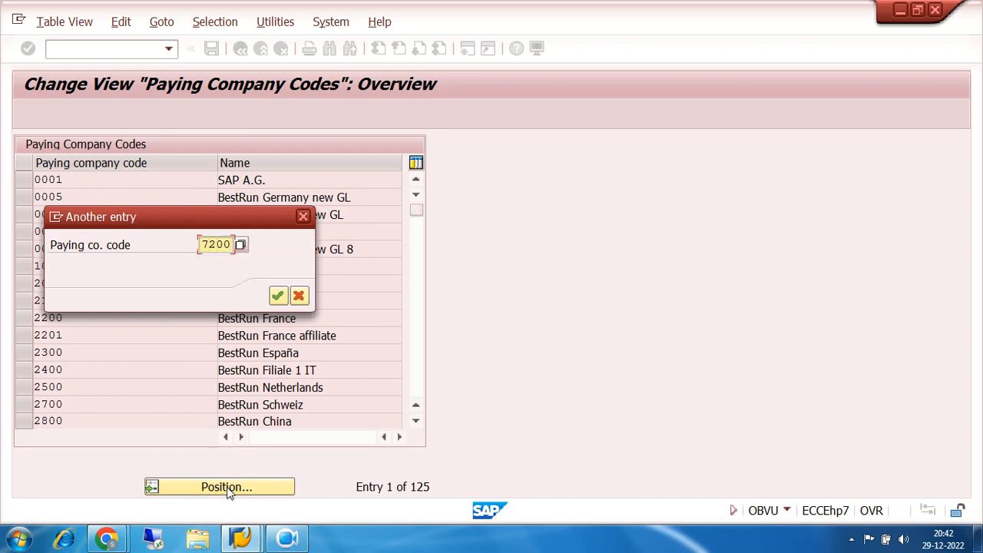
key("Return")
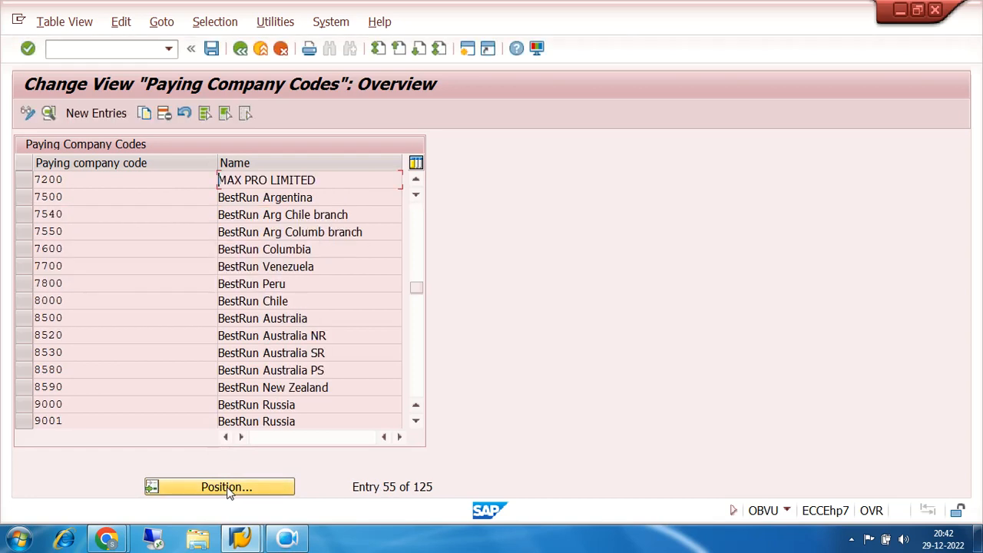
double_click(146, 179)
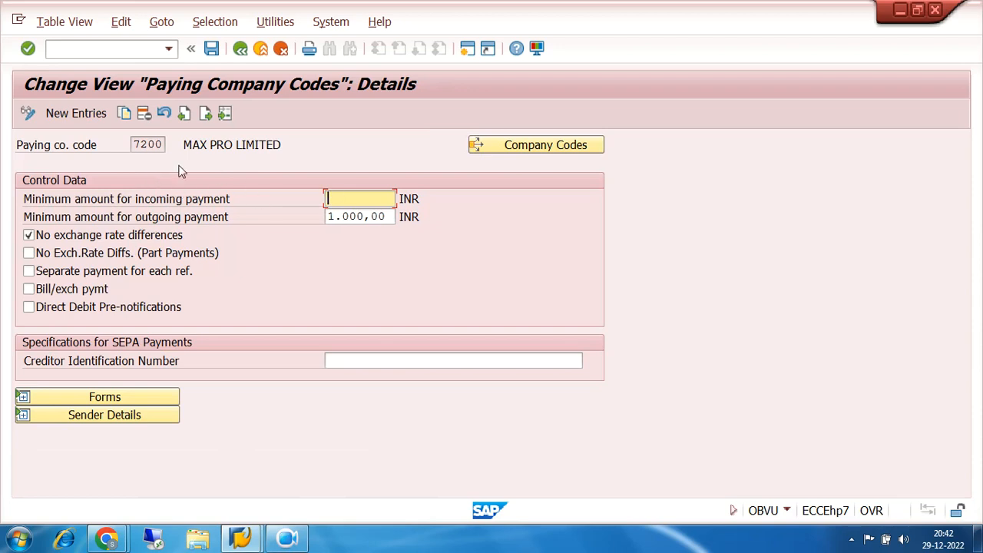
Examine the paying company code and its minimum amounts for incoming and outgoing payments
left_click(137, 144)
left_click_drag(137, 144, 179, 142)
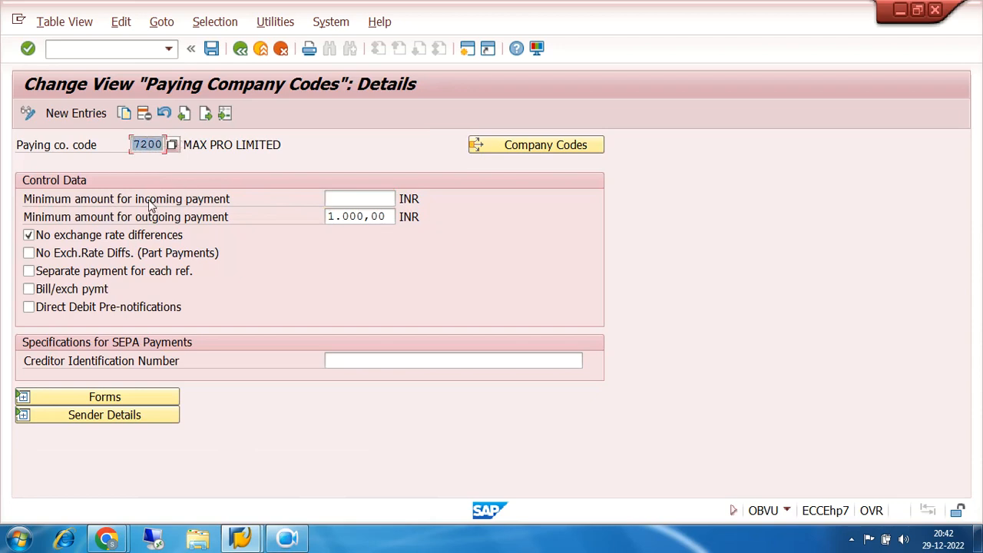
left_click(340, 198)
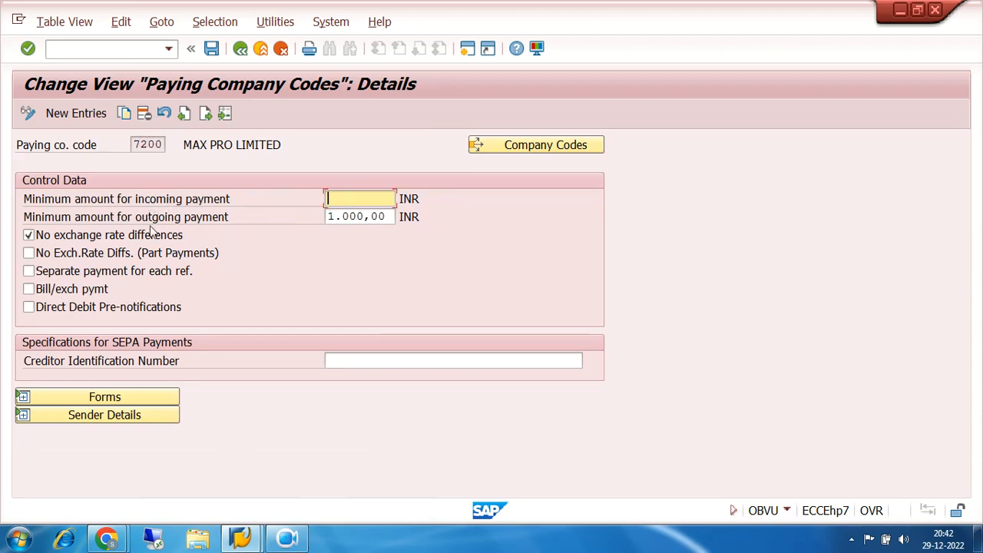
left_click(328, 216)
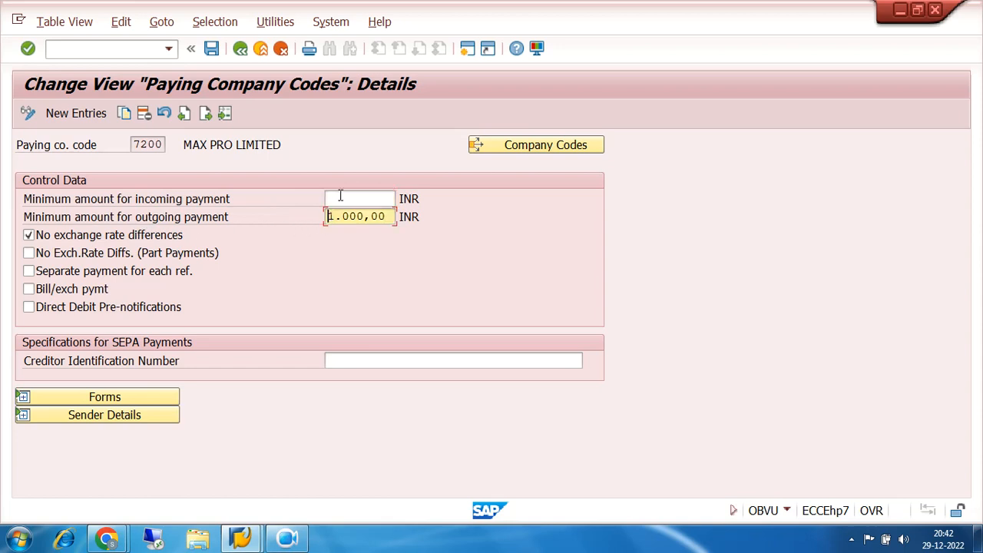
left_click(340, 198)
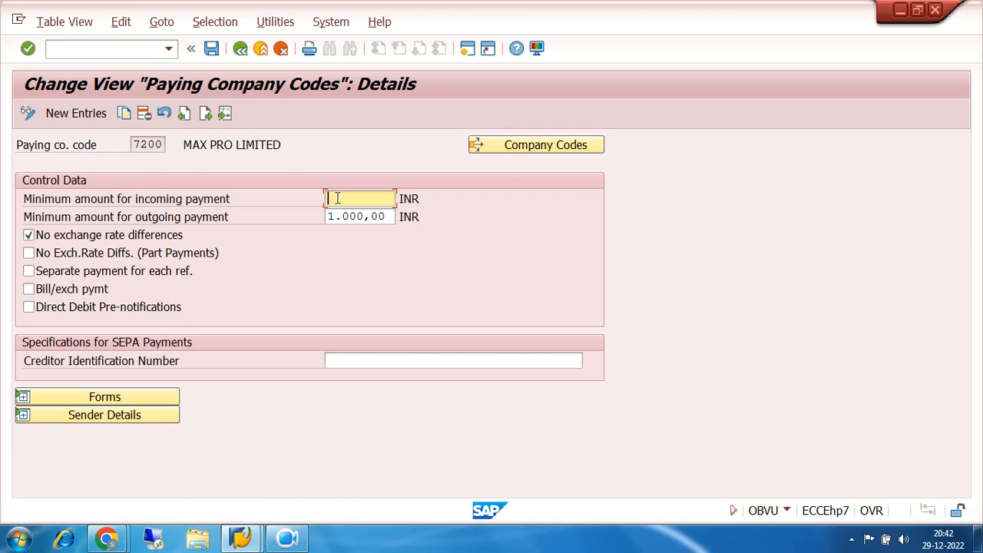
left_click_drag(327, 217, 400, 211)
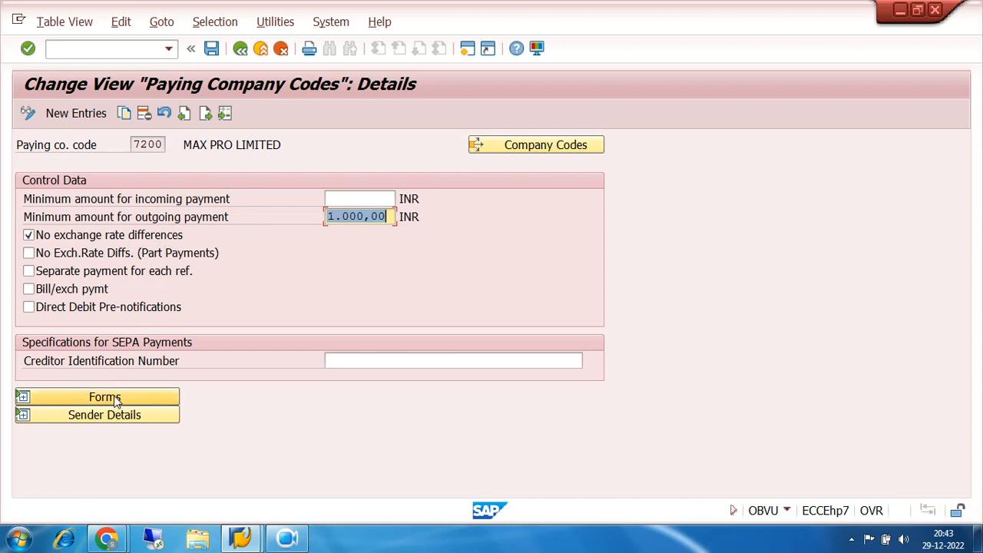
Expand the forms section of the paying company code and examine the payment advice and EDI accompanying sheet forms
left_click(23, 396)
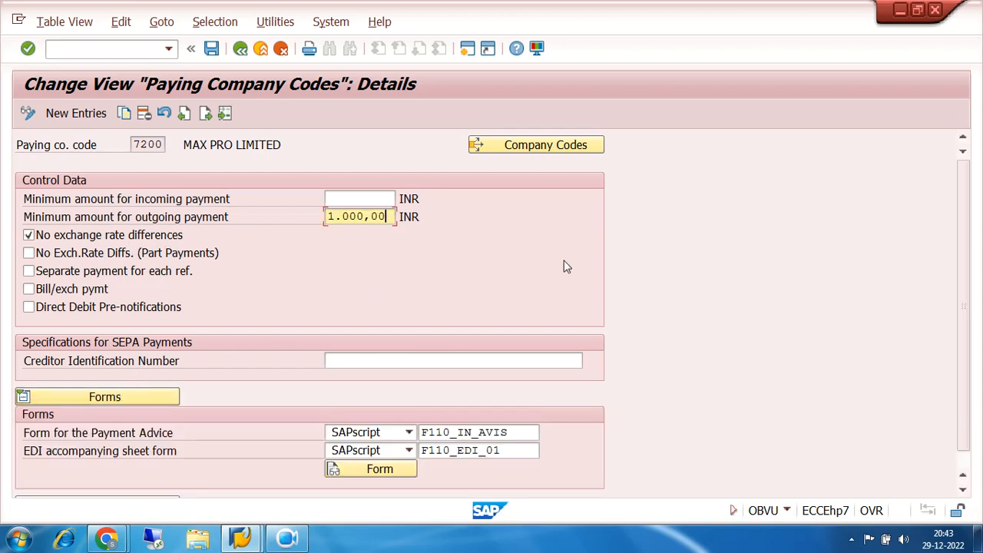
scroll(564, 267, "down", 1)
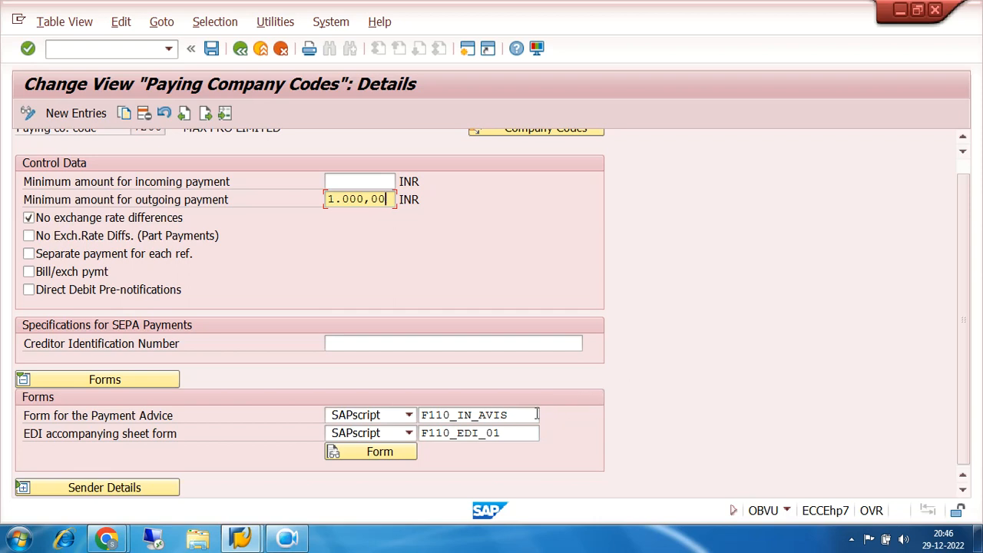
left_click(517, 415)
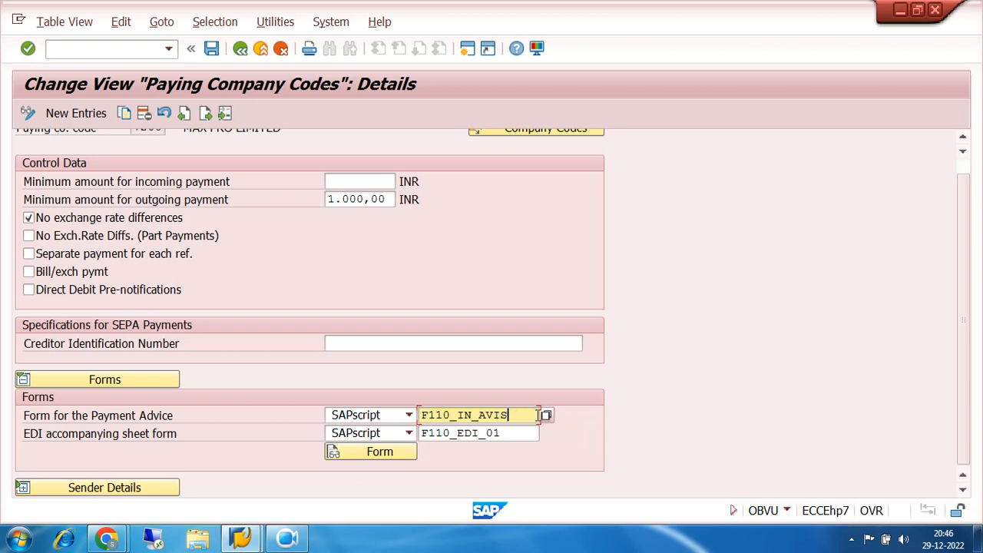
left_click_drag(513, 415, 413, 422)
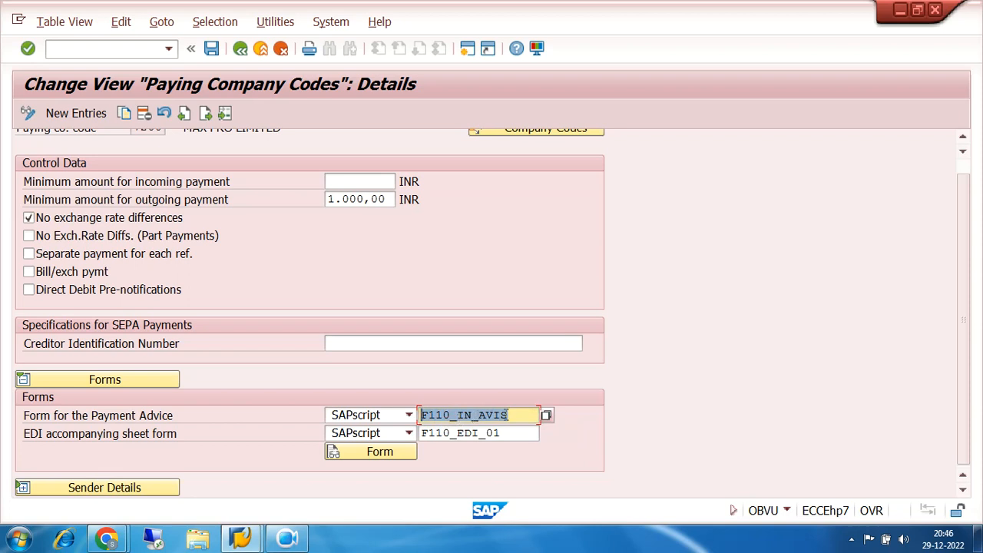
left_click(512, 432)
left_click_drag(512, 432, 419, 436)
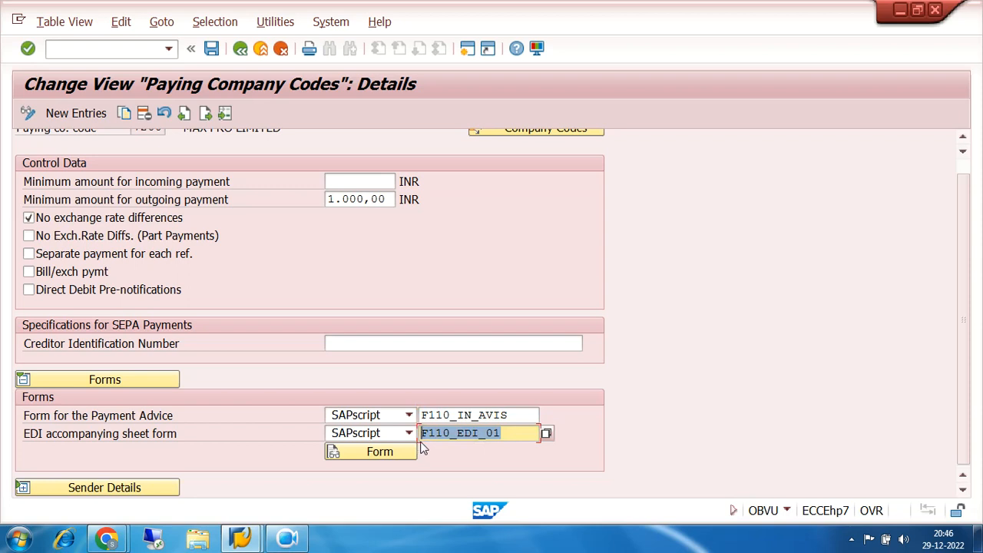
left_click(519, 415)
left_click_drag(507, 432, 423, 439)
left_click(513, 432)
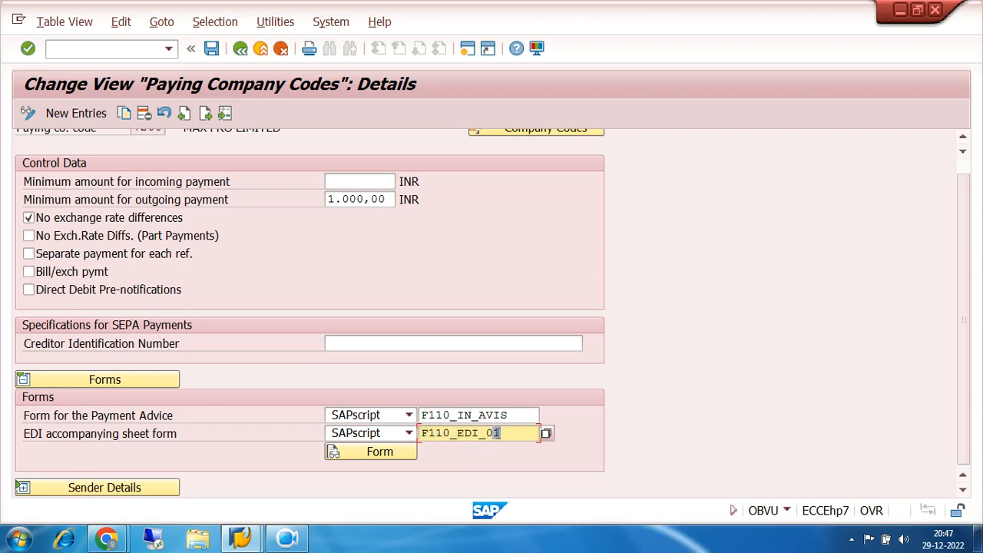
left_click_drag(502, 433, 424, 441)
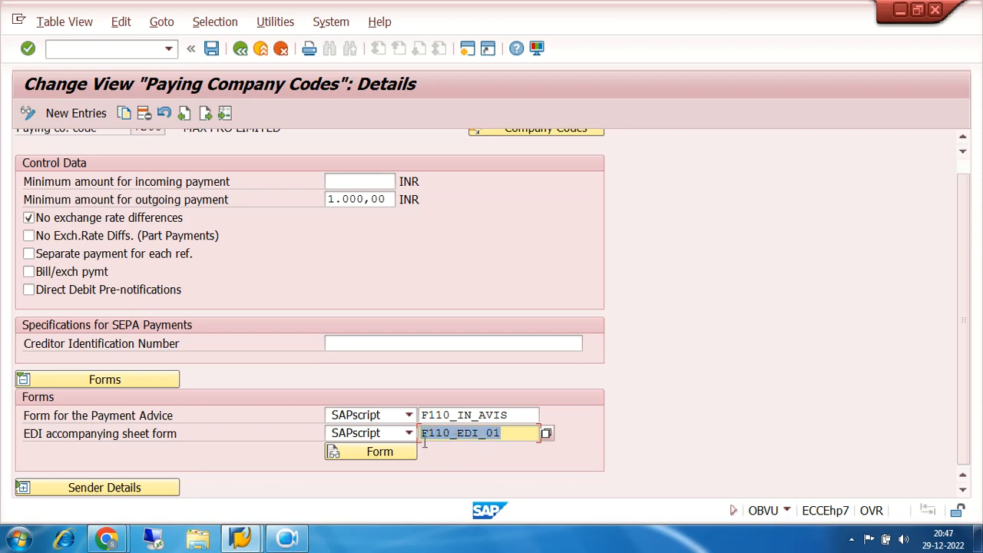
left_click_drag(510, 436, 414, 443)
left_click(476, 414)
left_click(476, 432)
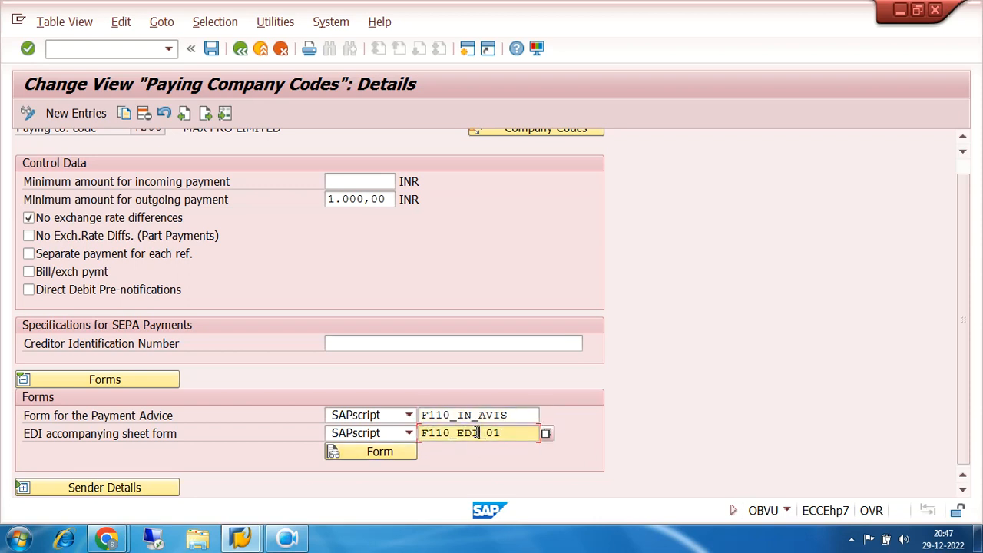
scroll(469, 431, "up", 1)
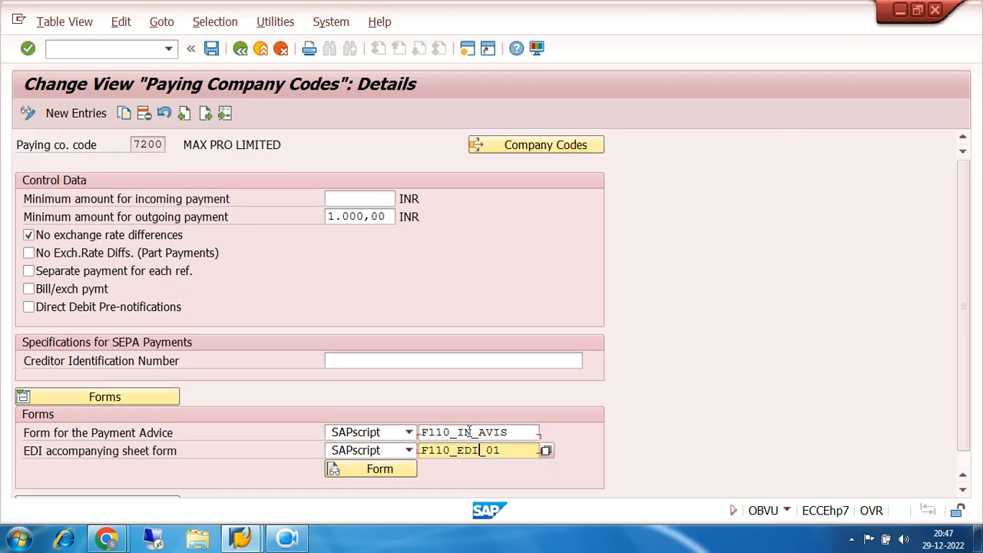
Return to the payment program overview, open the payment methods in country configuration and position the list at country IN
left_click(239, 49)
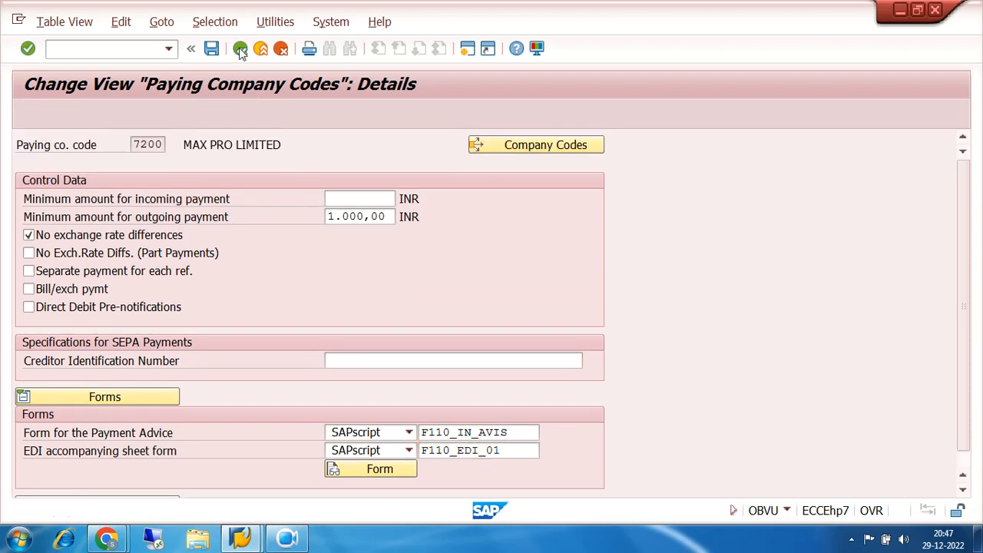
left_click(239, 49)
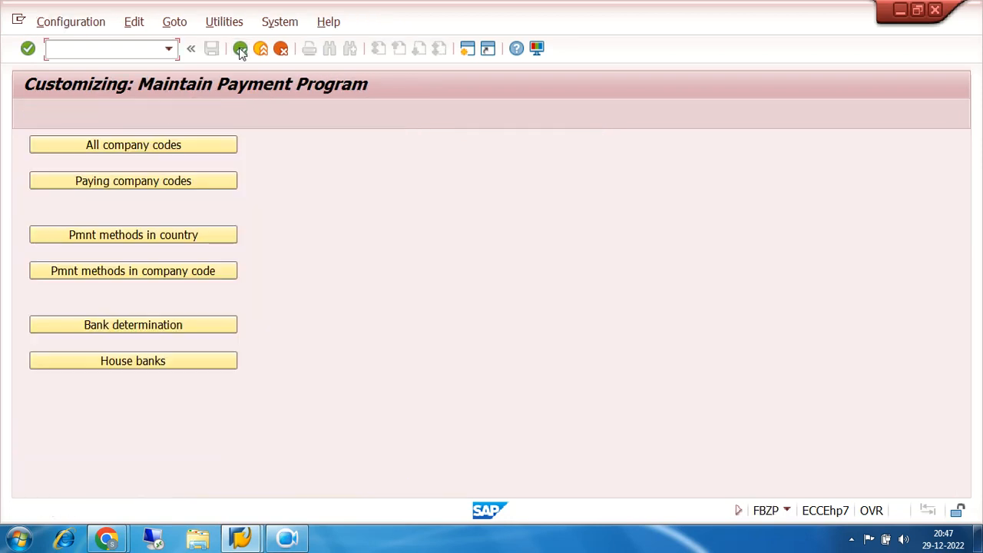
left_click(149, 242)
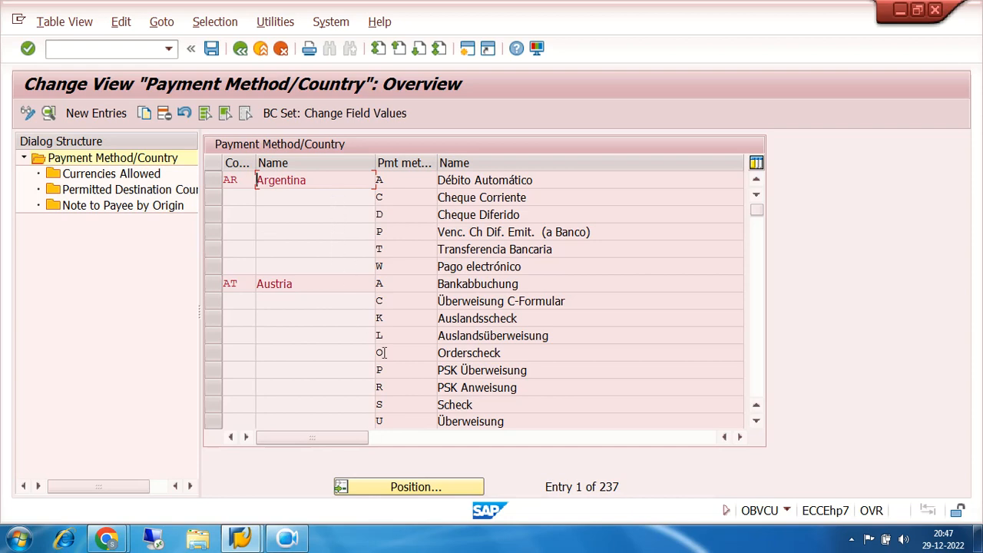
left_click(415, 490)
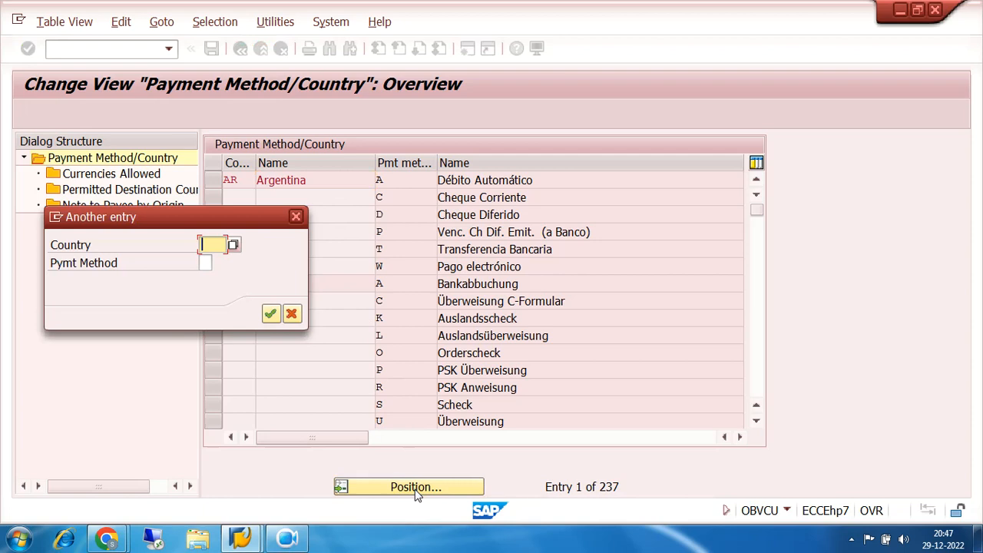
type("IN")
key("Return")
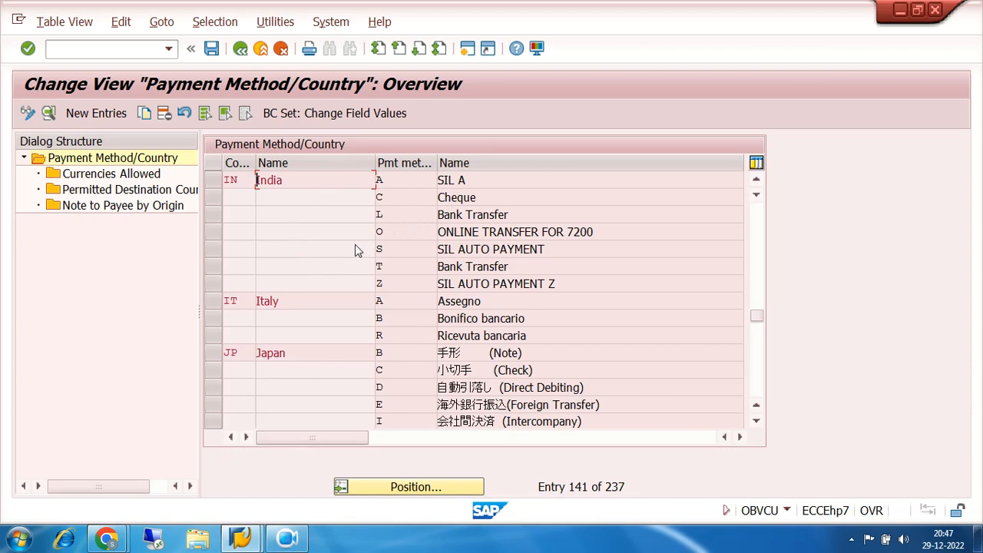
Open the details of India's payment method S and examine its description
left_click(390, 249)
double_click(390, 249)
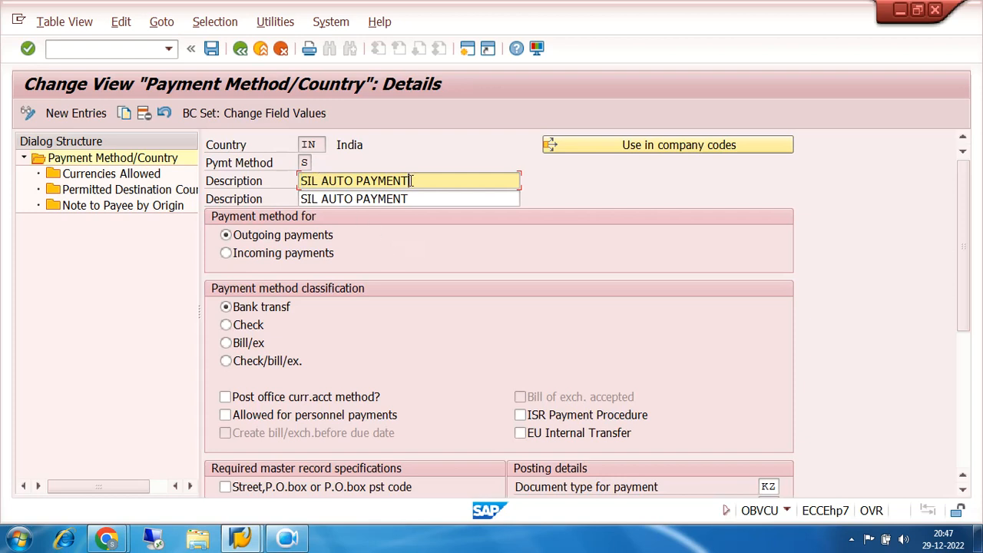
left_click_drag(406, 180, 296, 185)
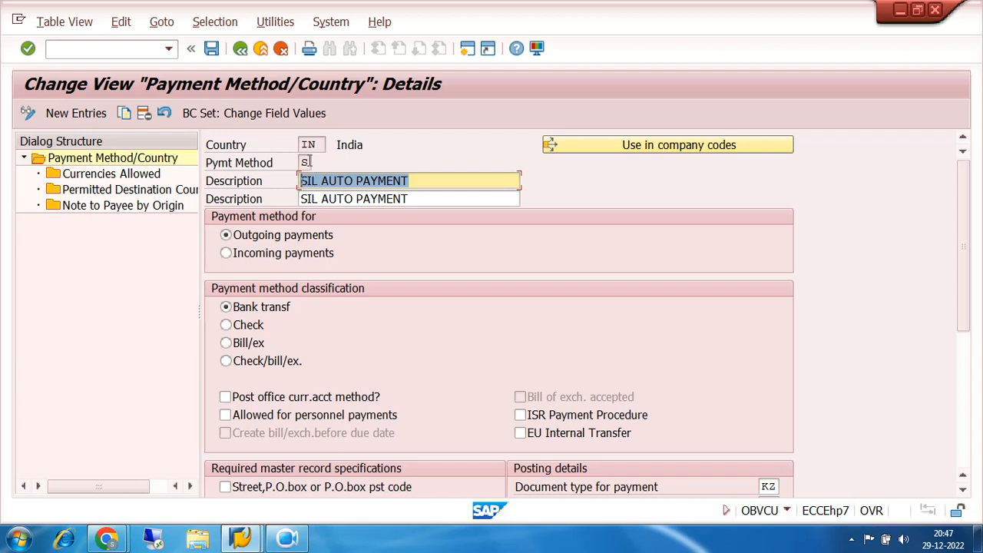
Return from payment method S to the payment method list and examine India's method O, ONLINE TRANSFER FOR 7200
left_click(307, 162)
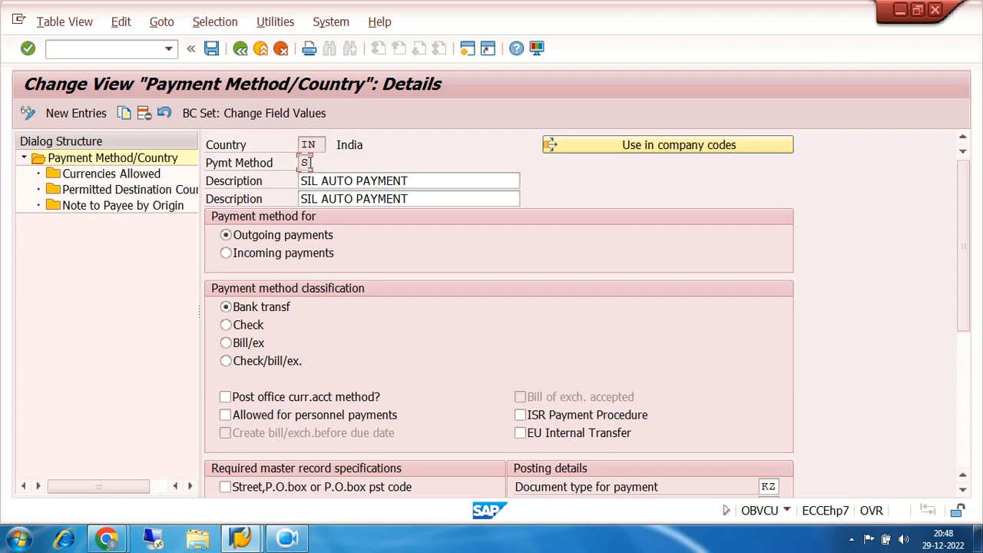
left_click(242, 49)
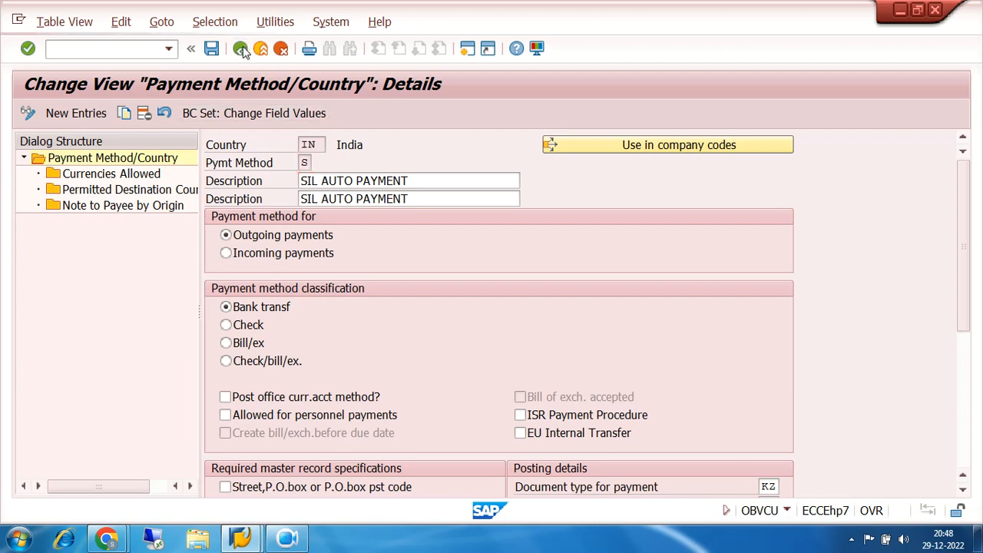
left_click(398, 232)
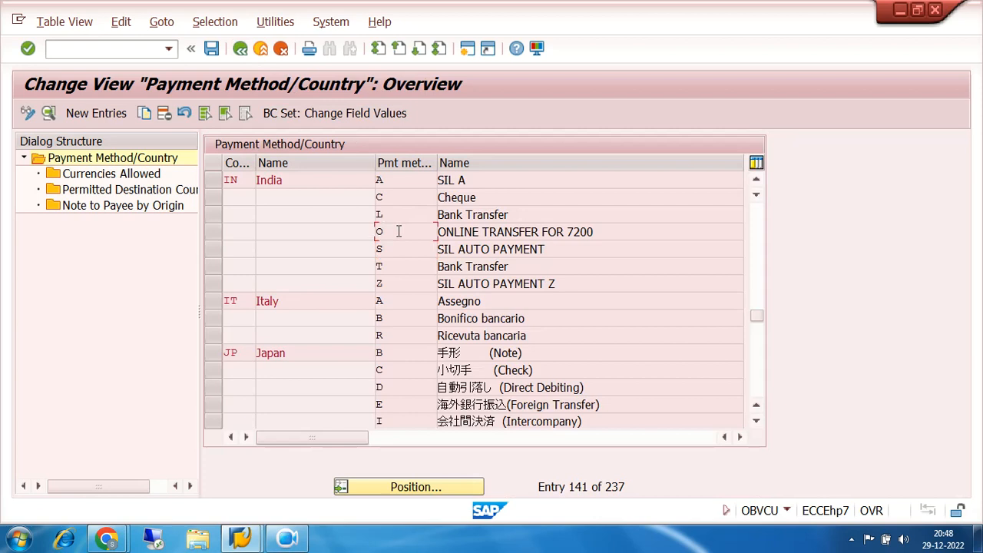
left_click_drag(597, 231, 436, 247)
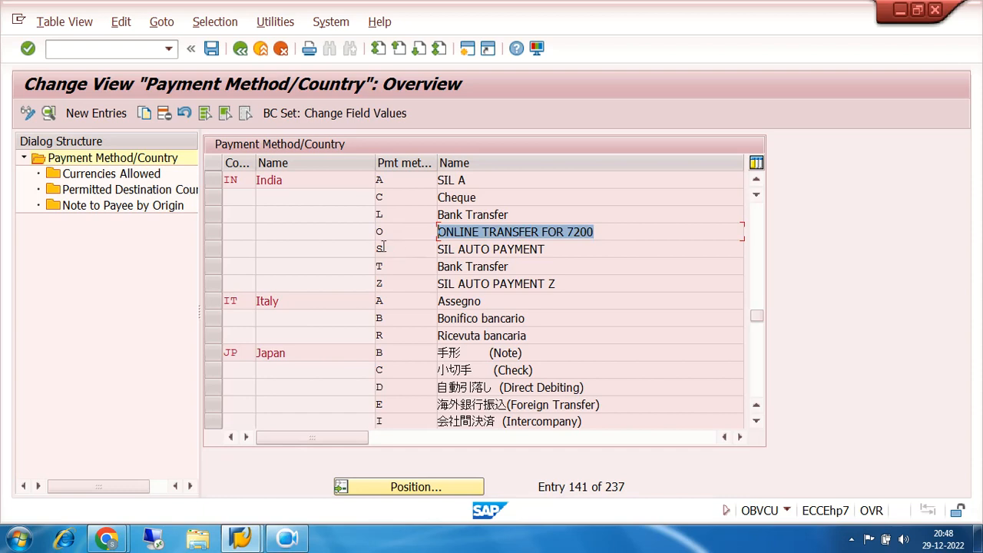
Open the details of India's payment method O and examine its classification and required master record specifications
left_click(383, 235)
double_click(385, 239)
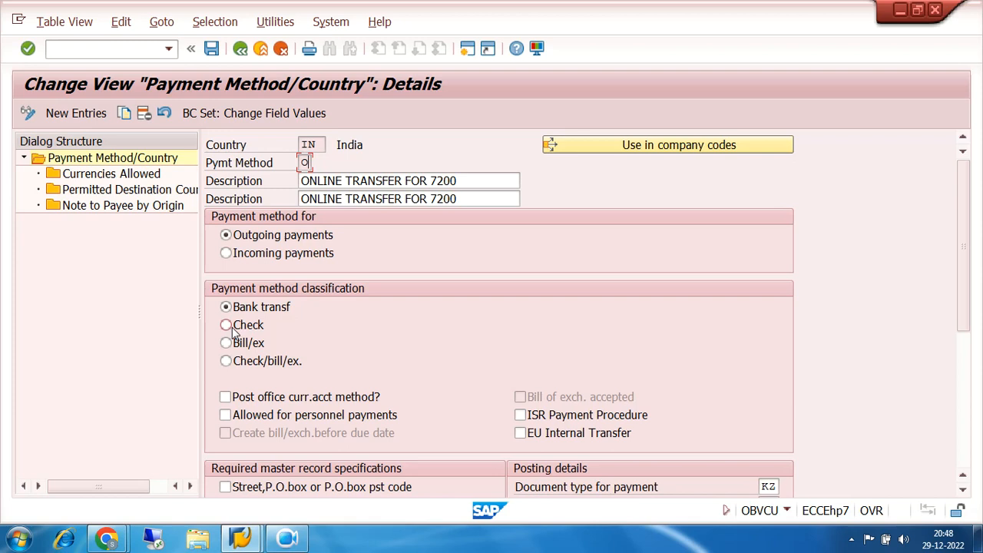
left_click_drag(309, 162, 296, 163)
scroll(376, 311, "down", 4)
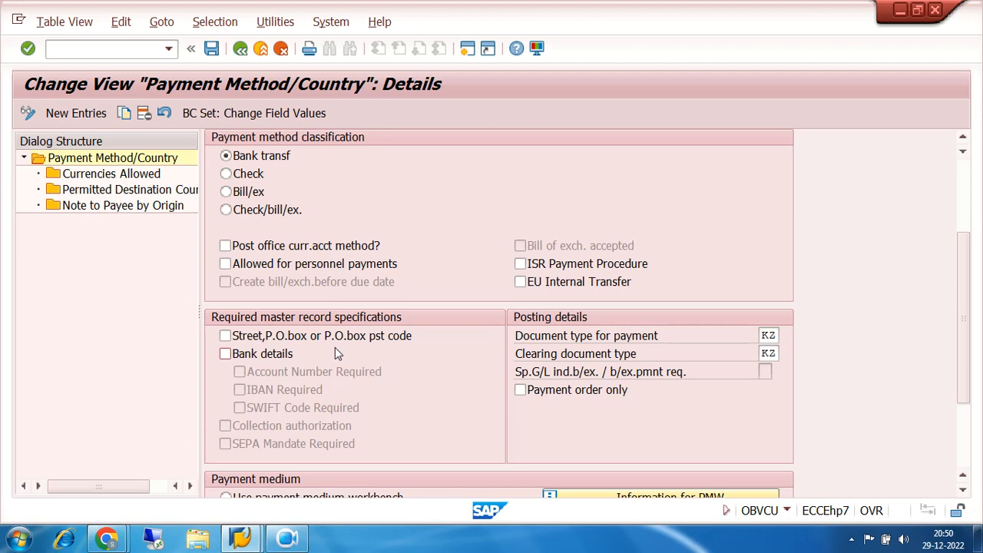
Open an additional session and start the change vendor transaction FK02 in it
left_click(464, 49)
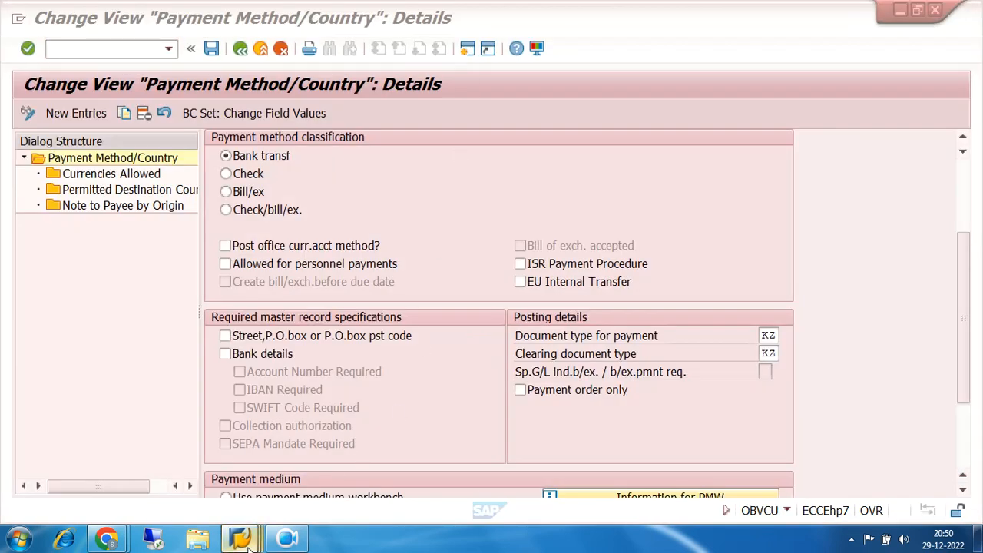
left_click(302, 425)
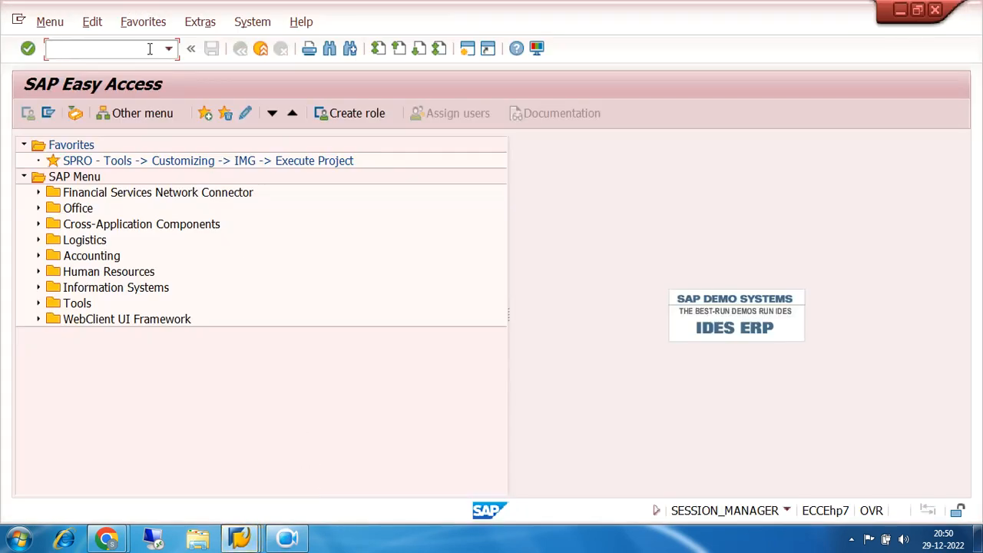
type("FK02")
key("Return")
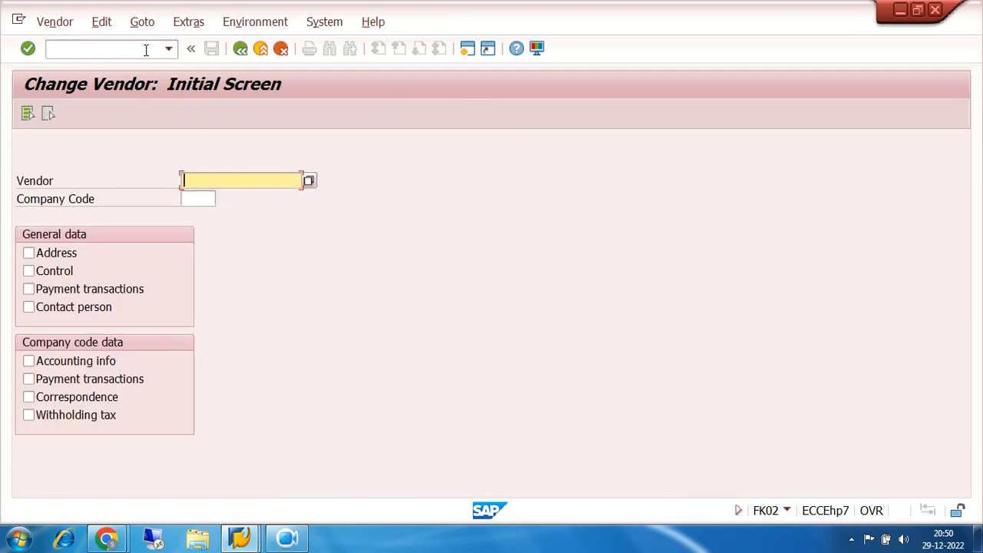
Enter company code 7200 and choose the vendor TRIDENT IND LTD from a vendor search by country and company code
left_click(194, 199)
type("7200")
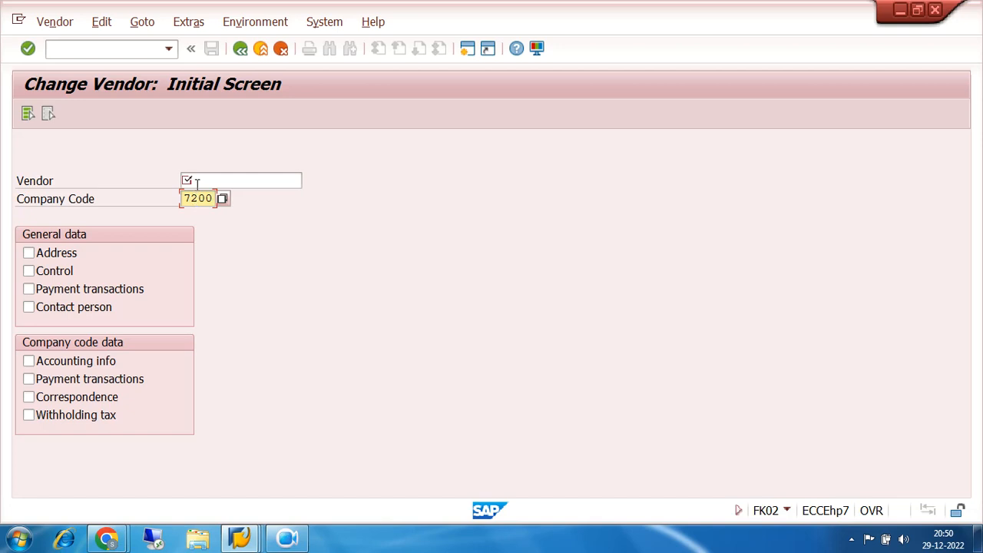
left_click(189, 181)
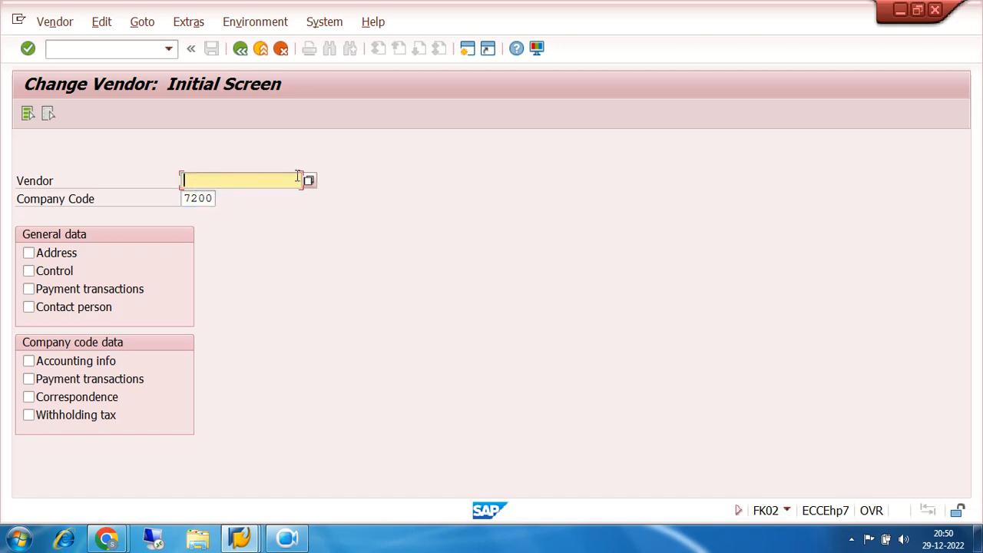
left_click(307, 180)
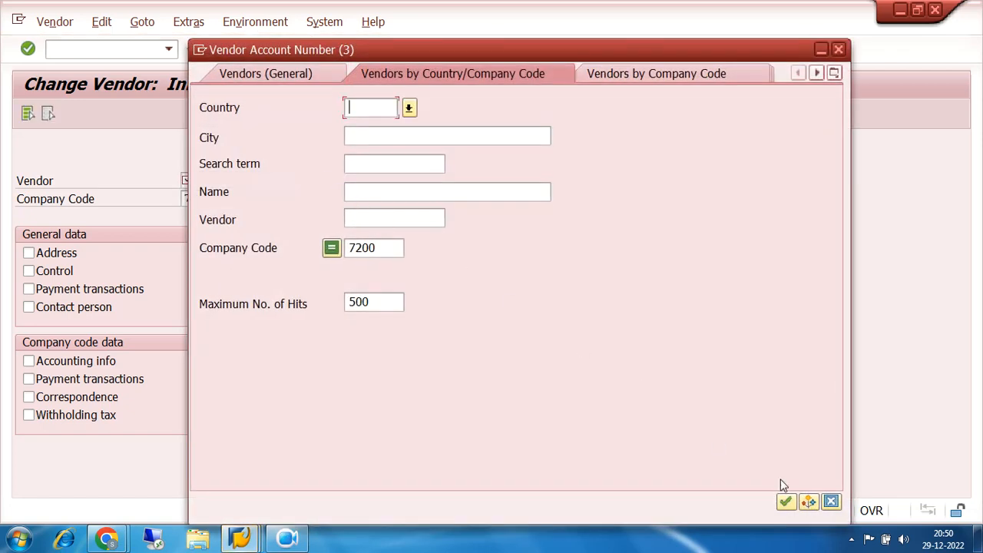
left_click(785, 503)
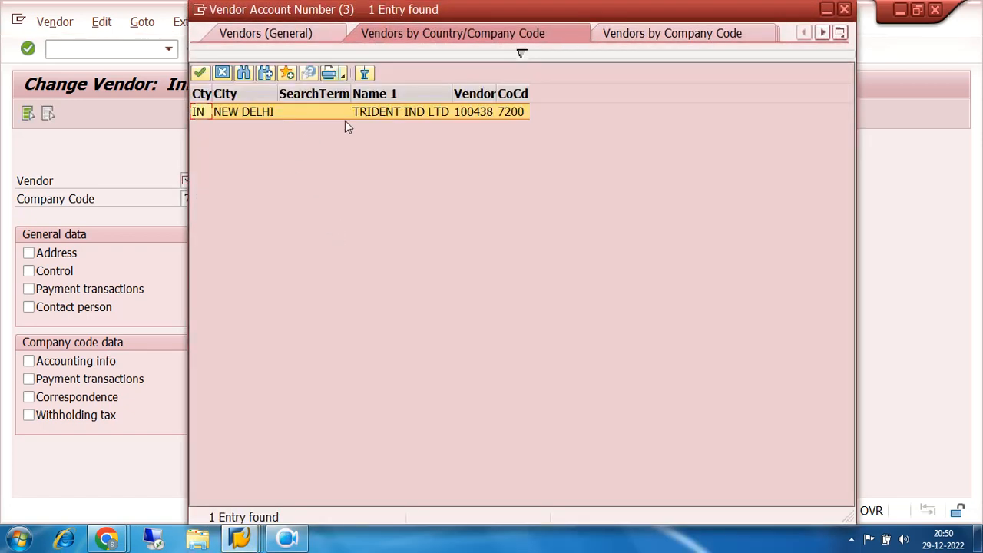
left_click(476, 114)
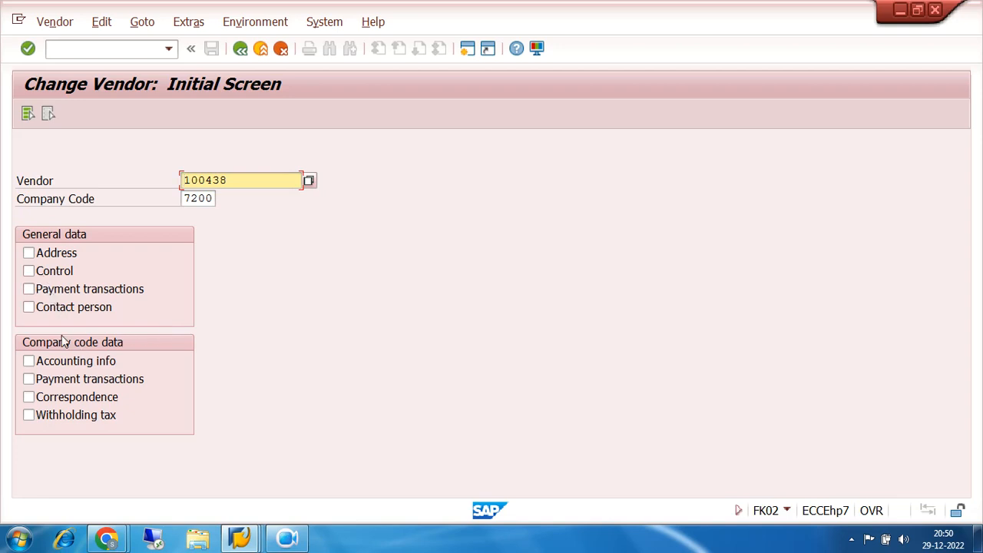
Select Payment transactions under both general data and company code data, and open the vendor's payment transactions view
left_click(31, 290)
left_click(30, 380)
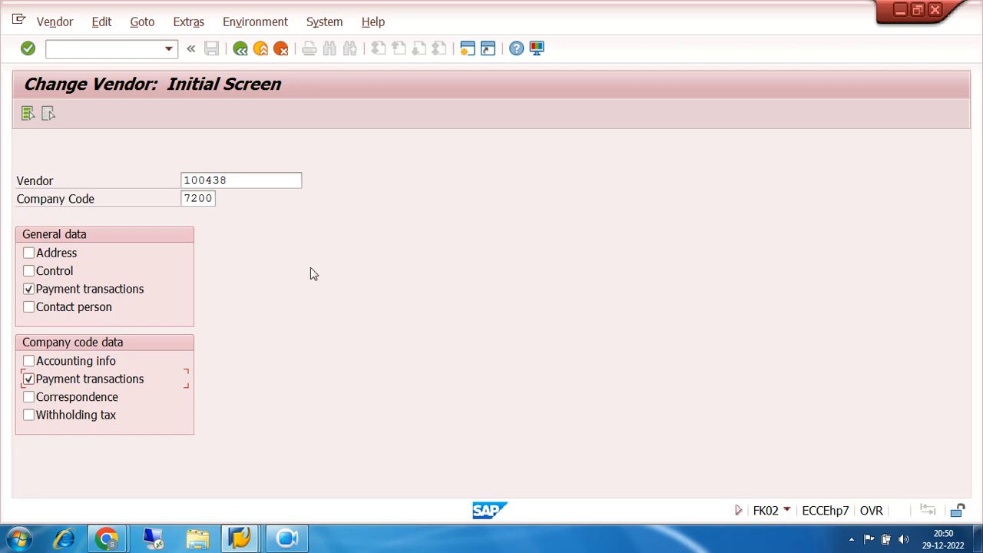
key("Return")
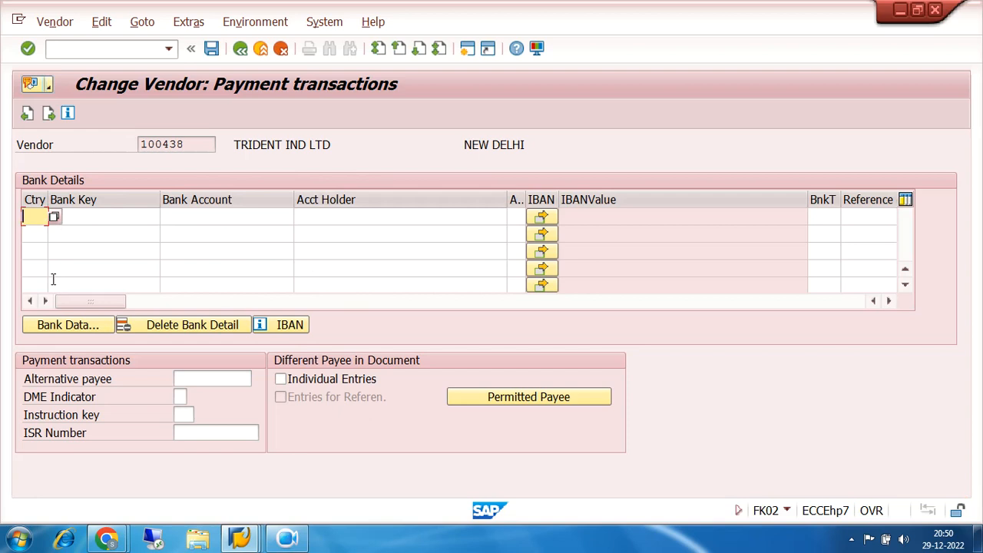
Examine the vendor name and the bank details columns, including country, bank key, bank account, account holder and name of bank
left_click(236, 144)
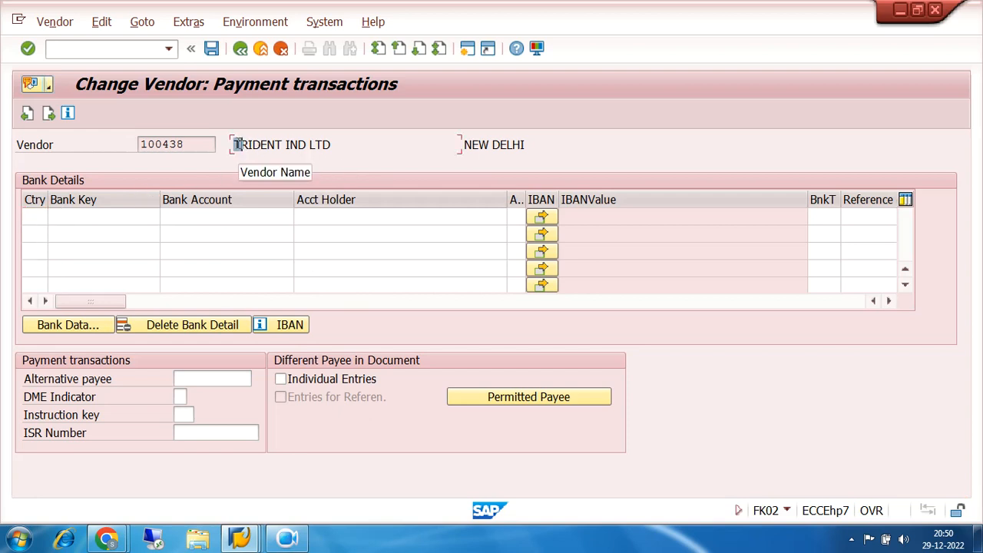
left_click_drag(236, 144, 351, 147)
left_click(36, 218)
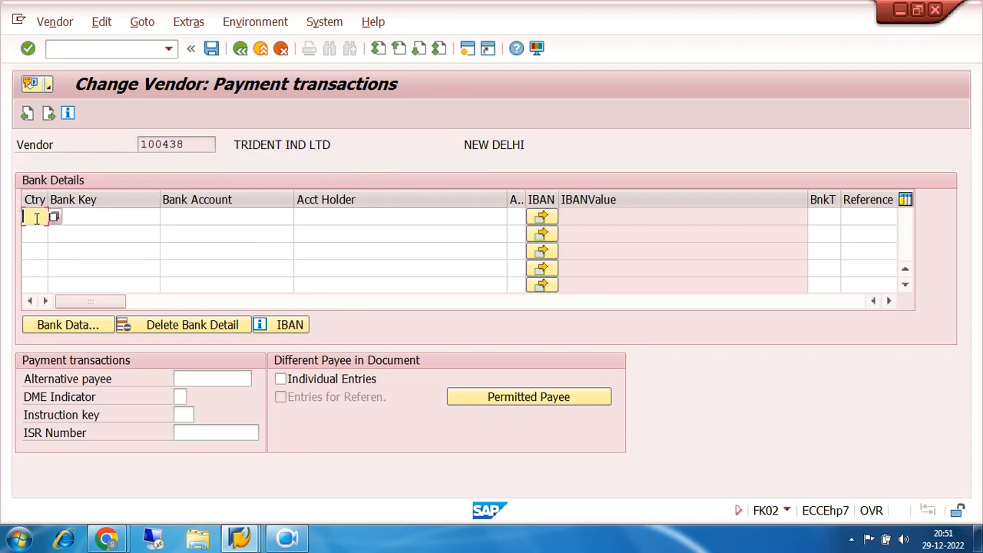
left_click(92, 218)
left_click(234, 217)
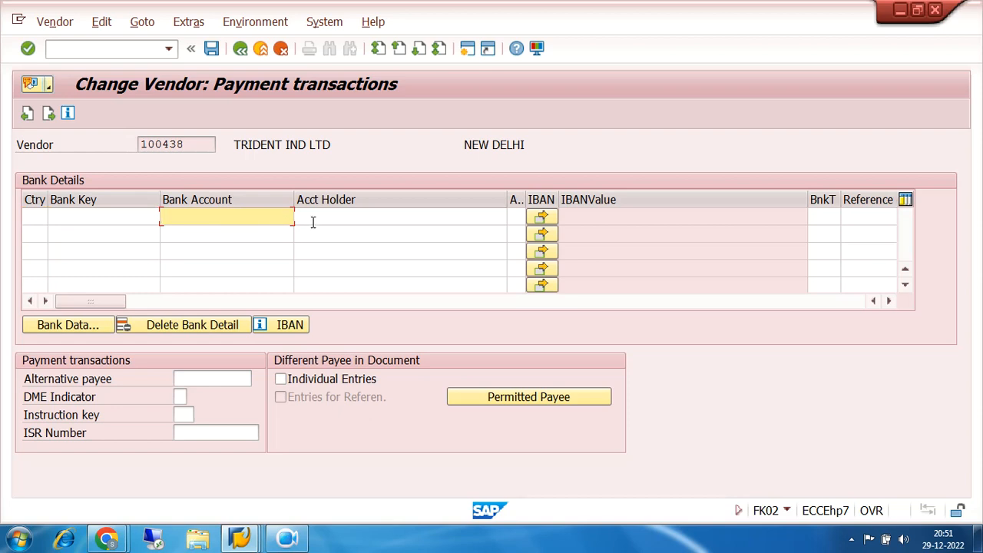
left_click_drag(724, 305, 798, 300)
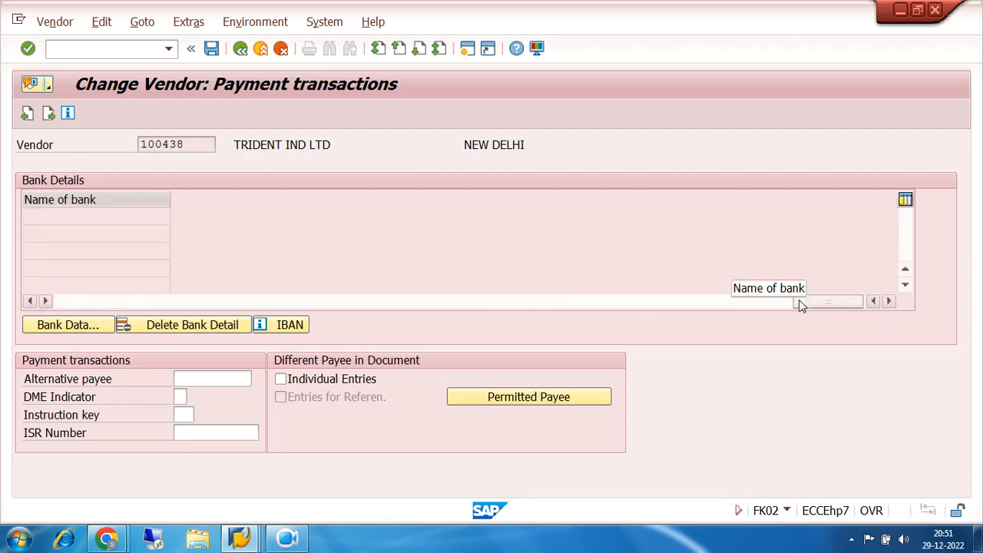
left_click(67, 306)
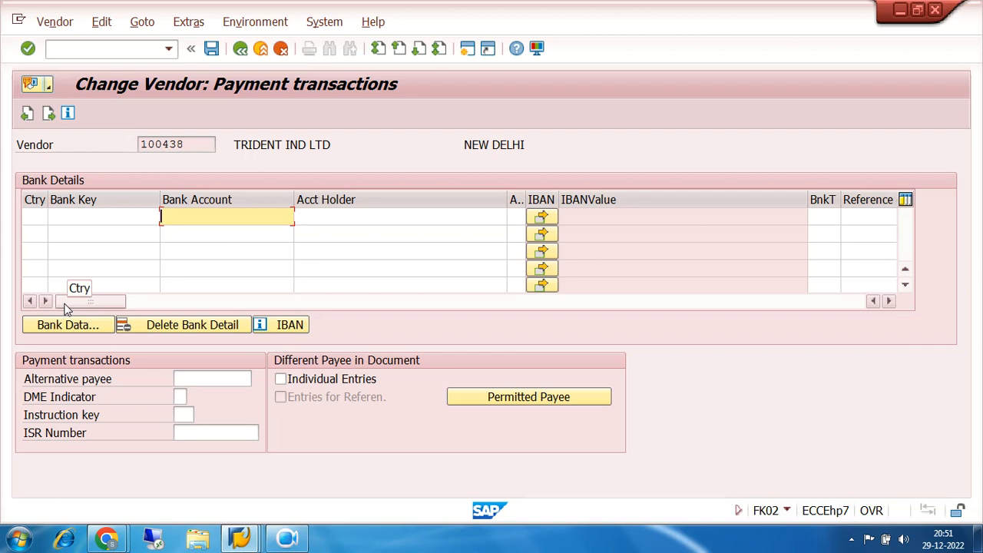
left_click(134, 212)
left_click(194, 211)
left_click(144, 218)
left_click(193, 216)
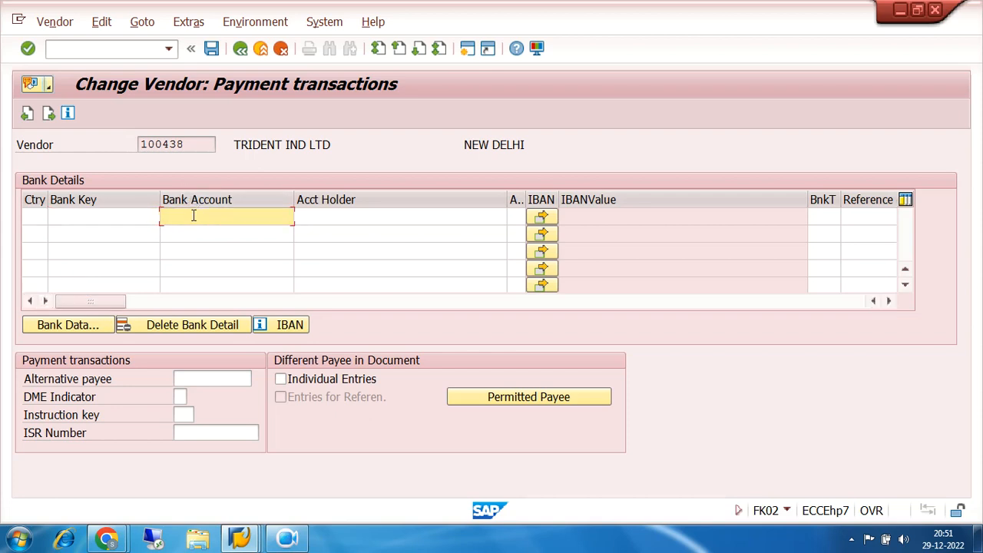
left_click(327, 216)
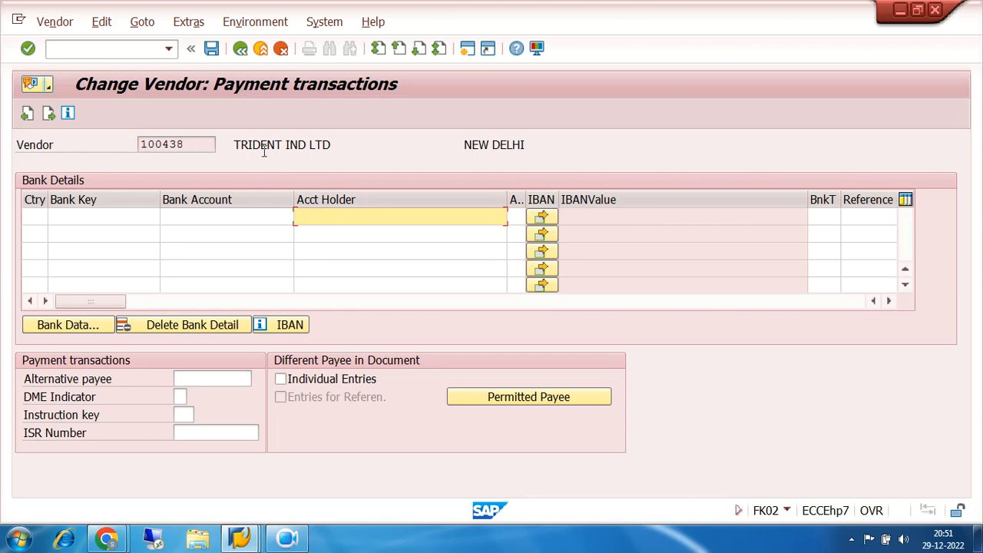
Leave the change vendor transaction and switch back to the session with the payment method details
left_click(241, 50)
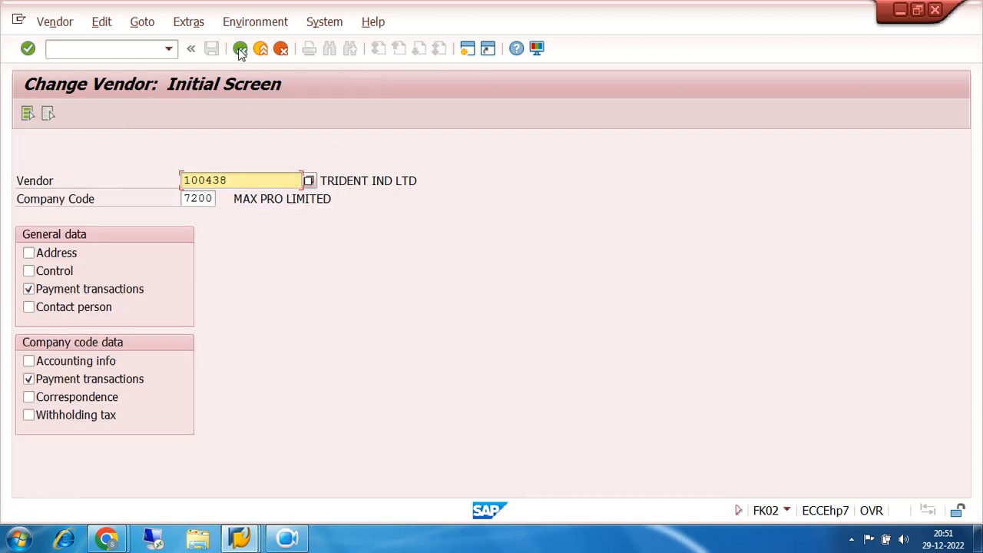
left_click(240, 50)
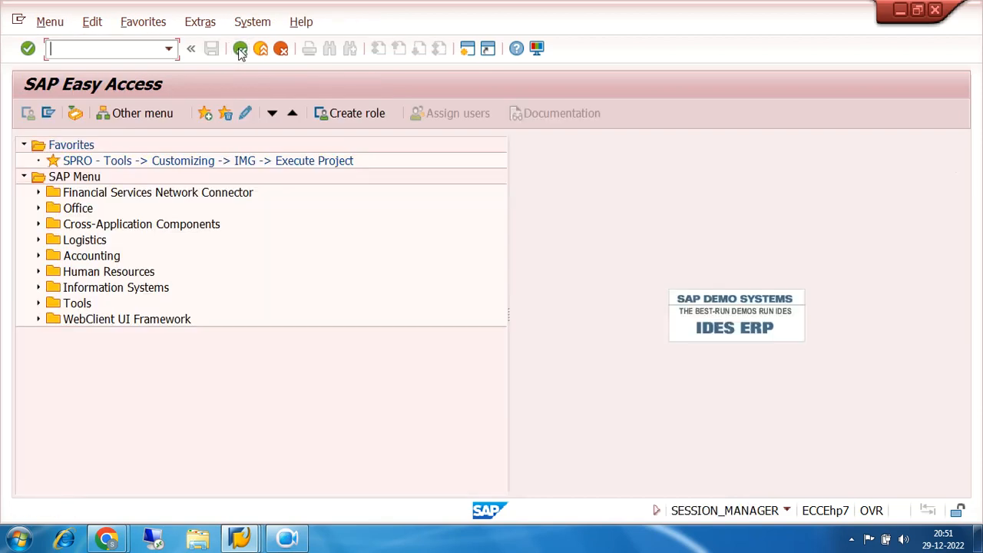
mouse_move(254, 543)
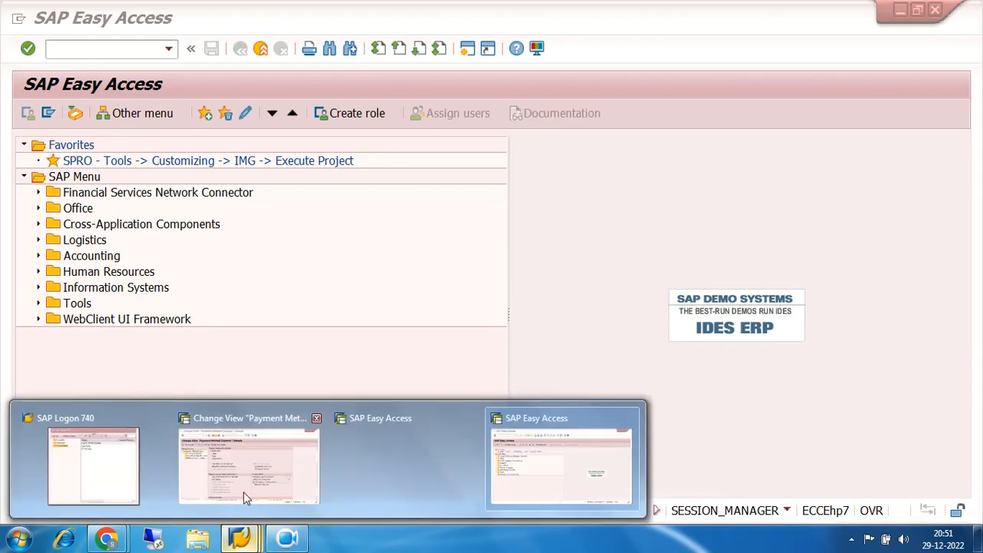
left_click(245, 472)
Examine the posting details of payment method O, comparing the document type for payment with the clearing document type
scroll(414, 305, "down", 3)
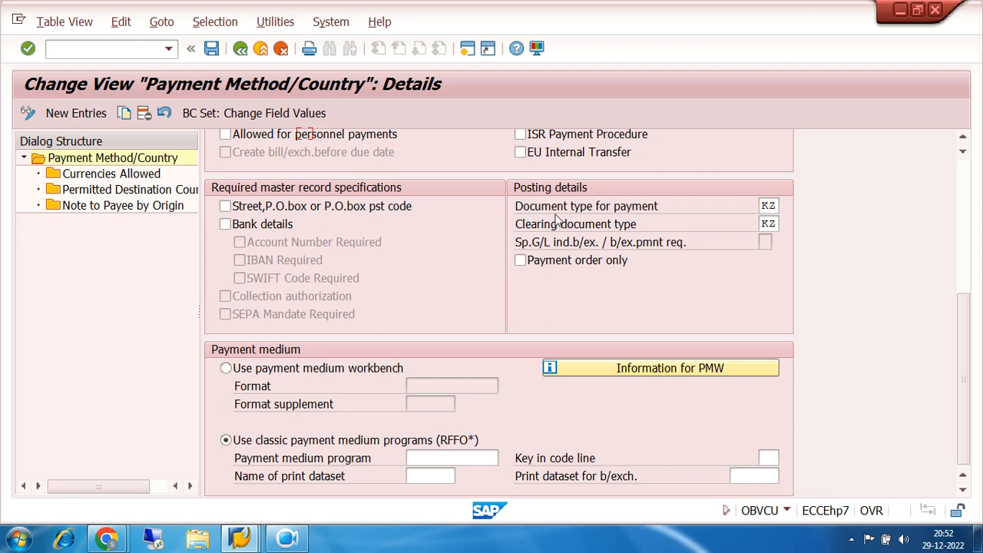
left_click(765, 207)
left_click(765, 223)
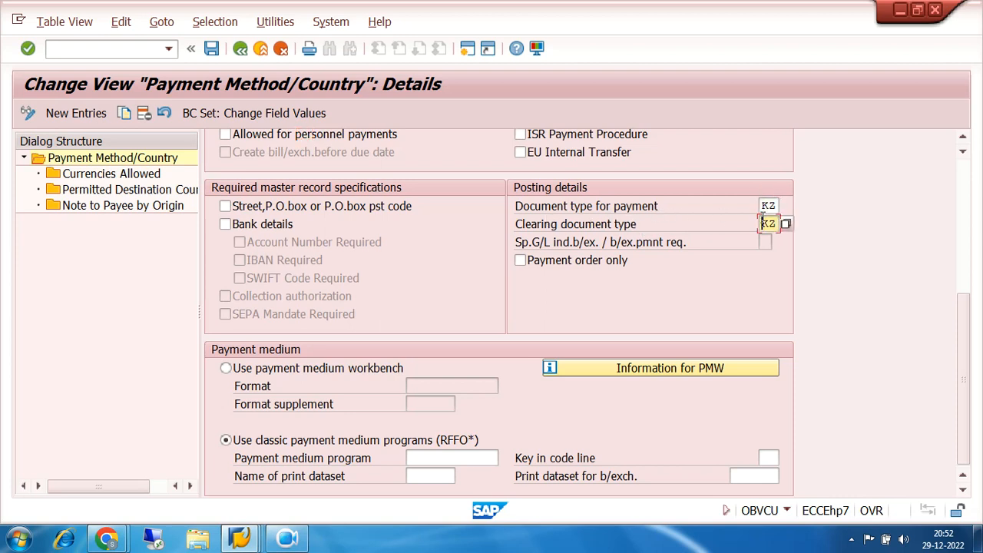
left_click(763, 206)
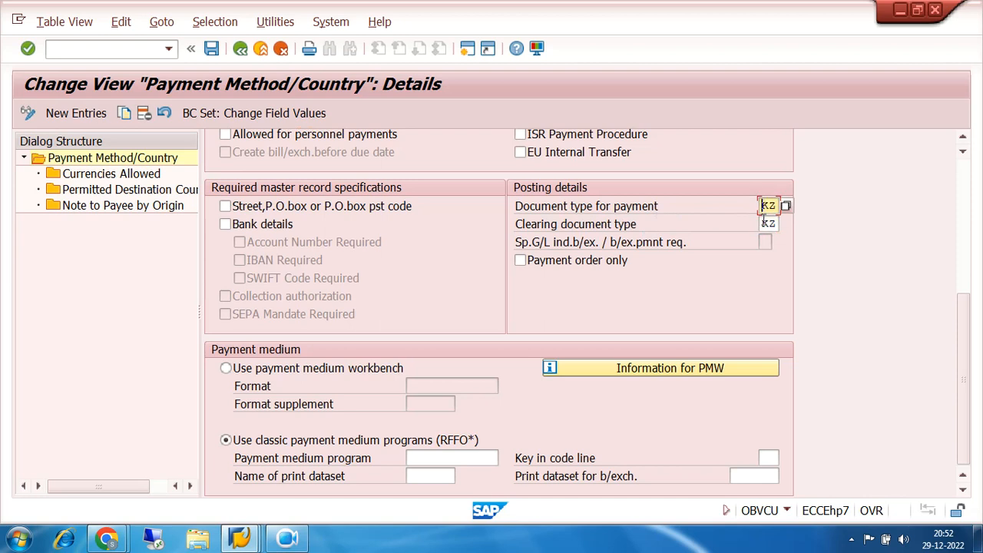
left_click(765, 224)
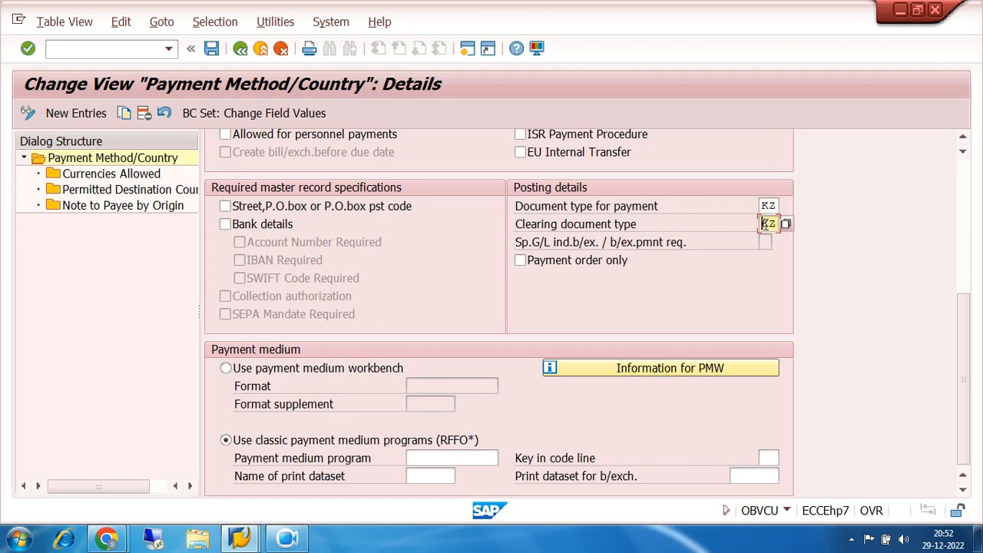
left_click(764, 208)
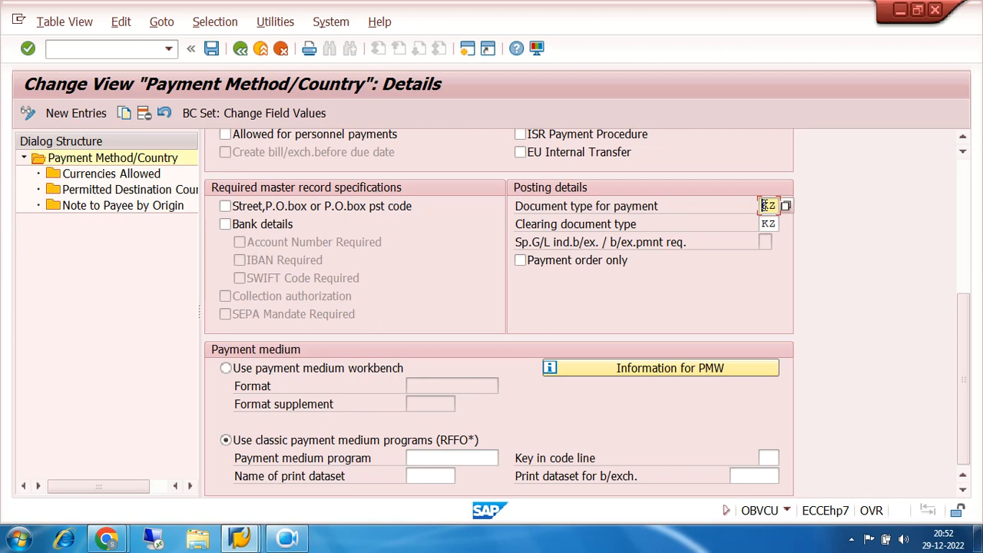
left_click(764, 224)
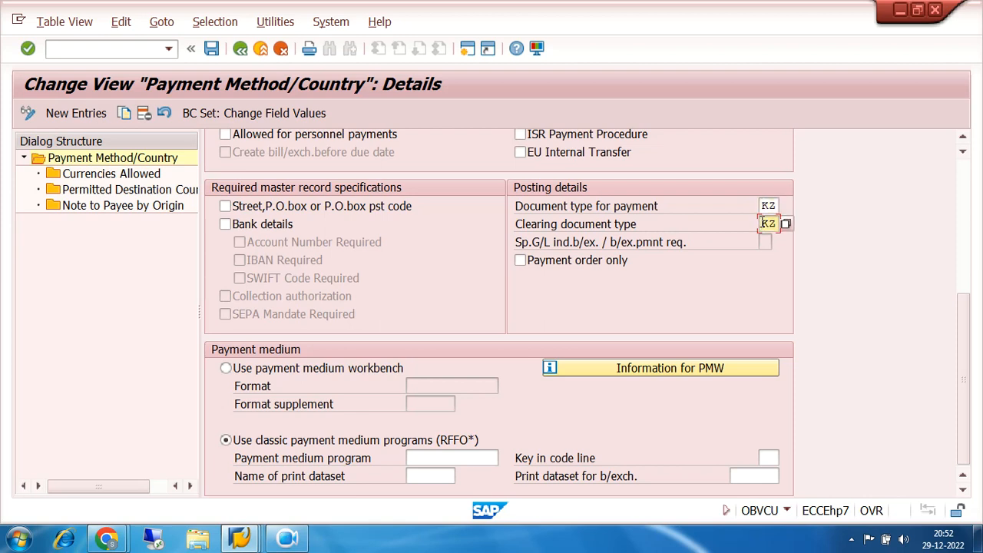
left_click(764, 206)
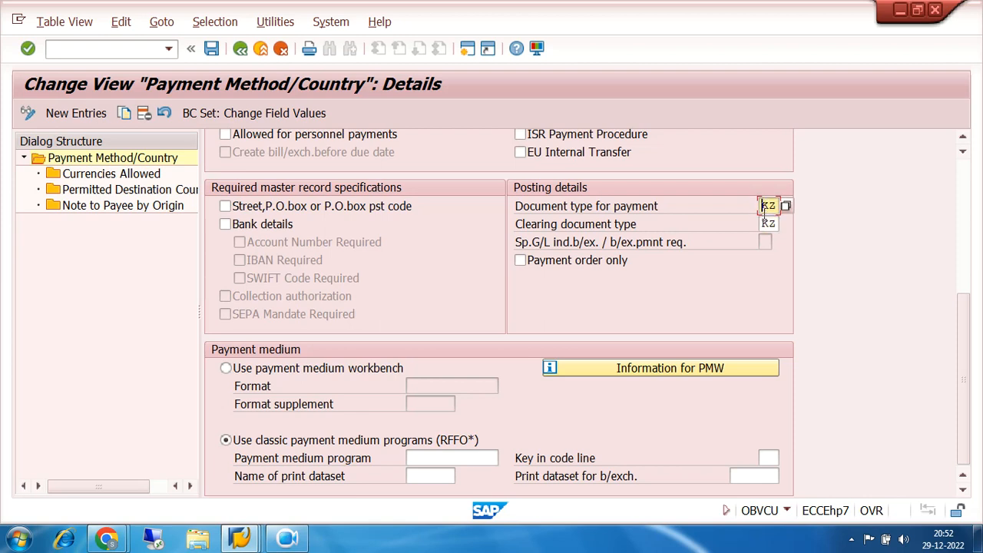
left_click(764, 224)
left_click(762, 206)
left_click(762, 223)
left_click(763, 205)
left_click(762, 222)
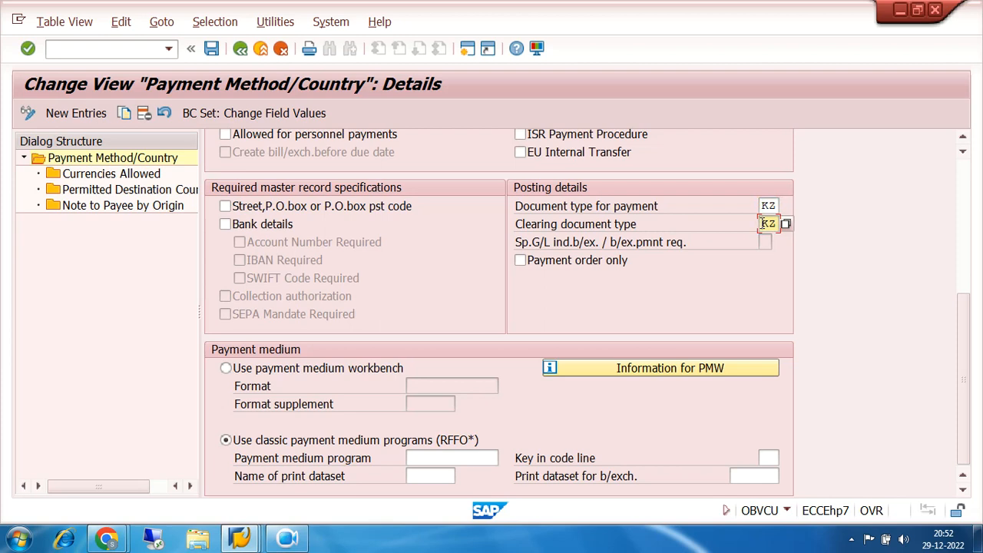
left_click(762, 206)
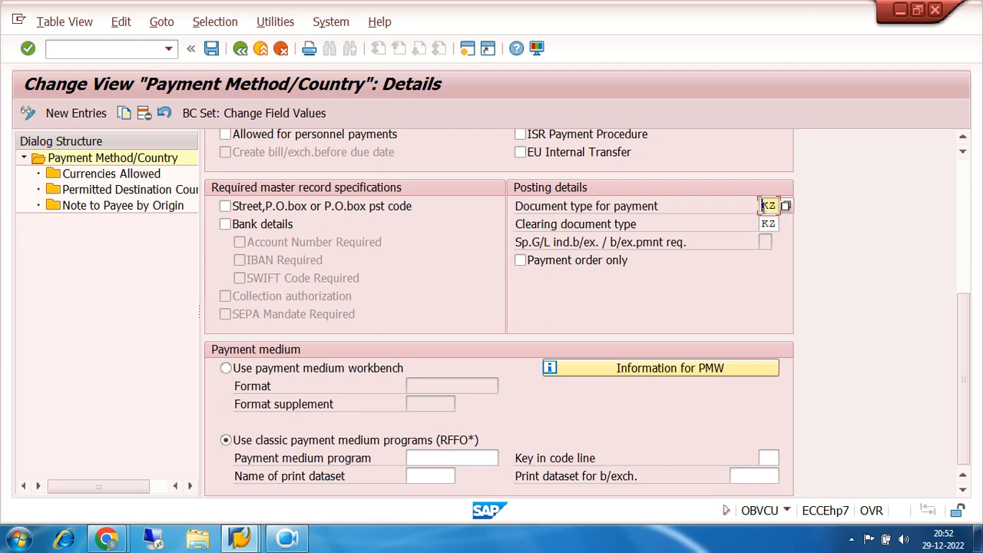
Review the document type for payment against the clearing document type once more in the posting details
left_click(762, 223)
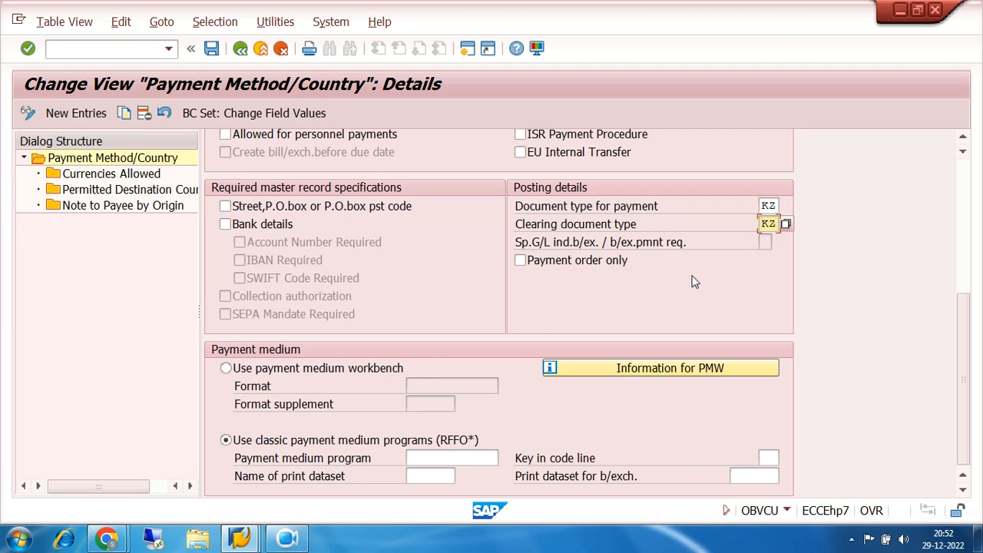
left_click(768, 205)
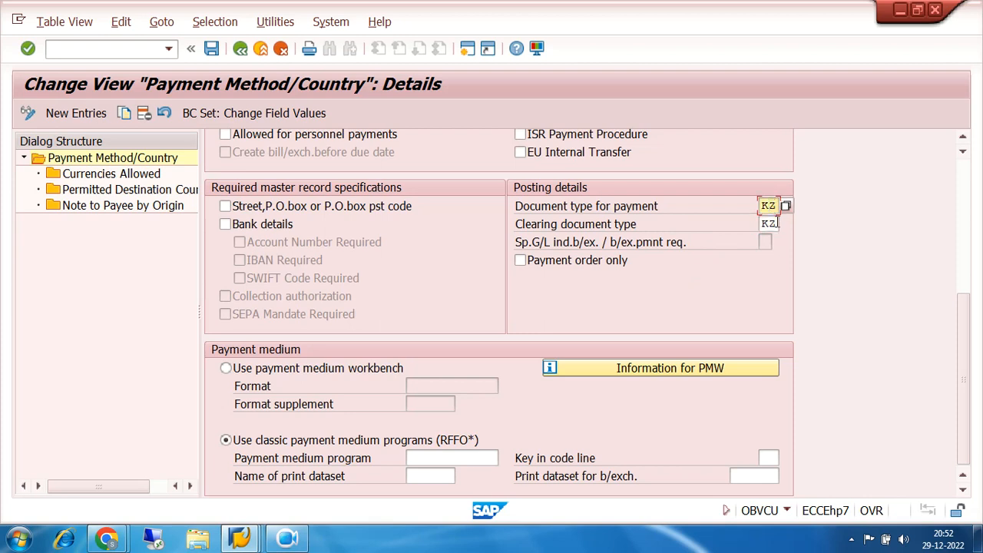
left_click(774, 224)
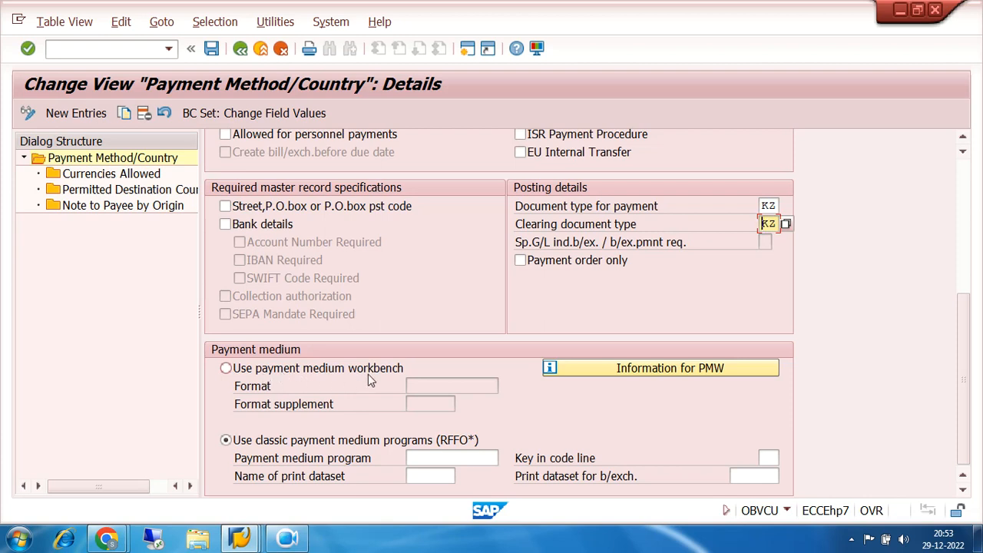
For the classic payment medium programs, set the payment medium program to RFFOUS_C and the name of print dataset to LIST1S
left_click(439, 385)
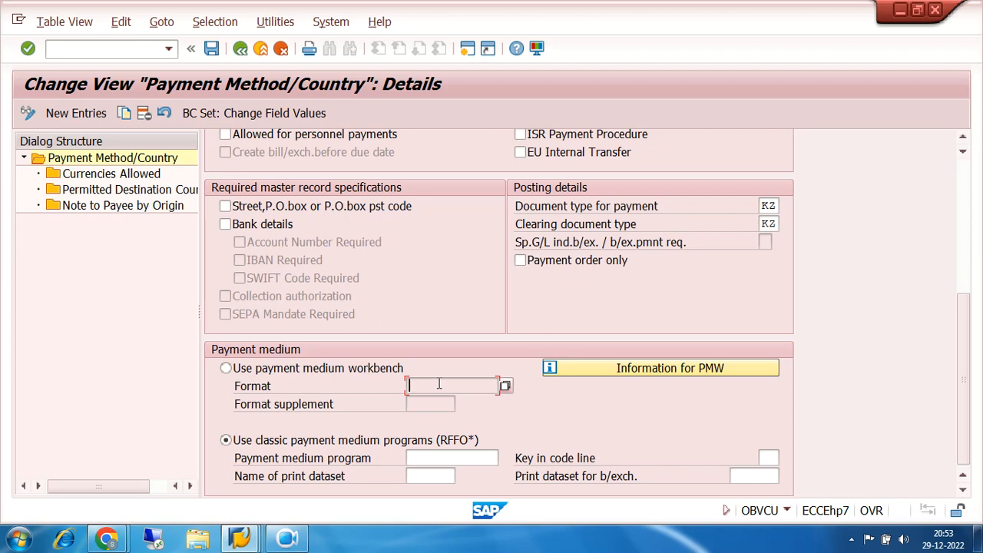
left_click(437, 457)
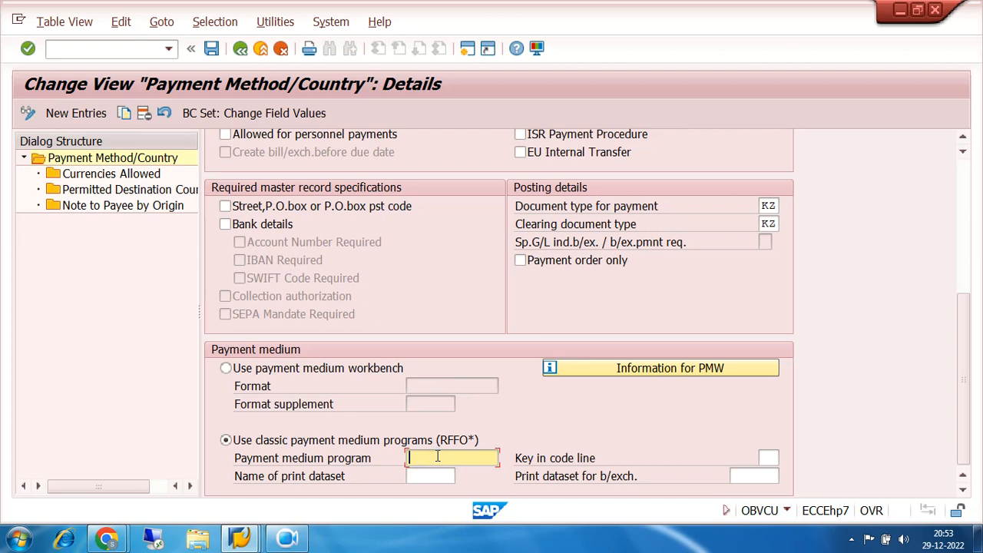
left_click(440, 474)
left_click_drag(472, 457, 405, 458)
left_click(416, 475)
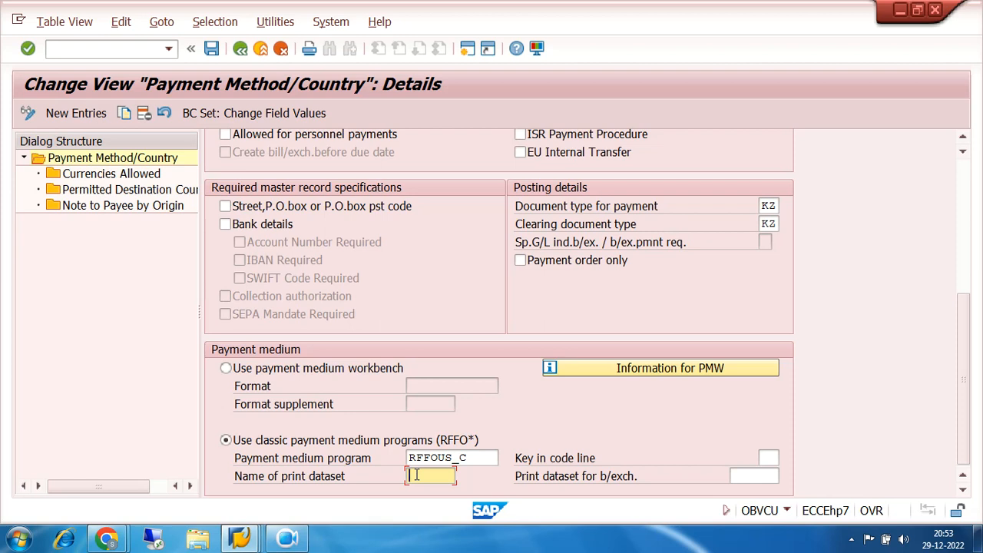
type("LIST1S")
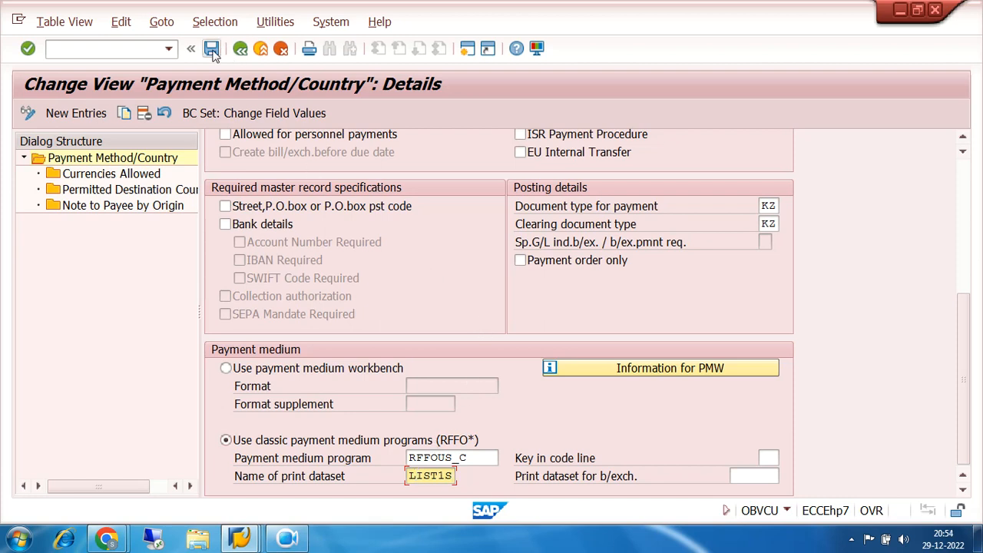
Examine the classic payment medium program and print dataset entries in comparison with the payment medium workbench format
double_click(463, 457)
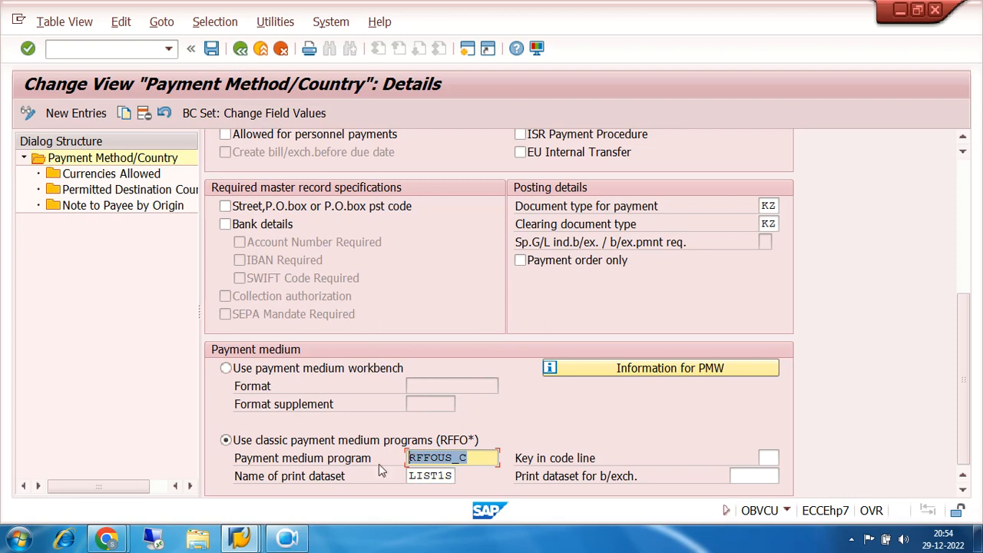
left_click_drag(452, 477, 407, 483)
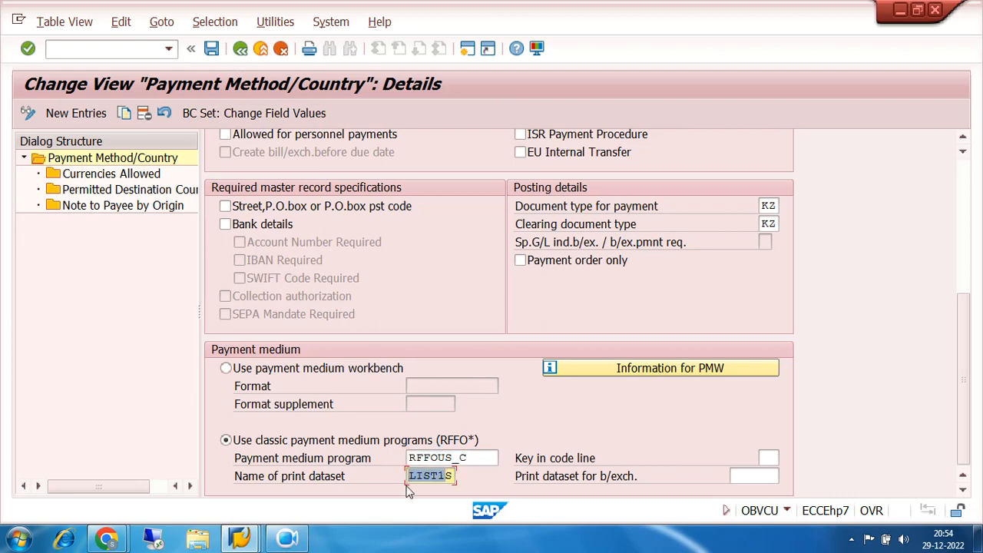
left_click_drag(479, 461, 415, 471)
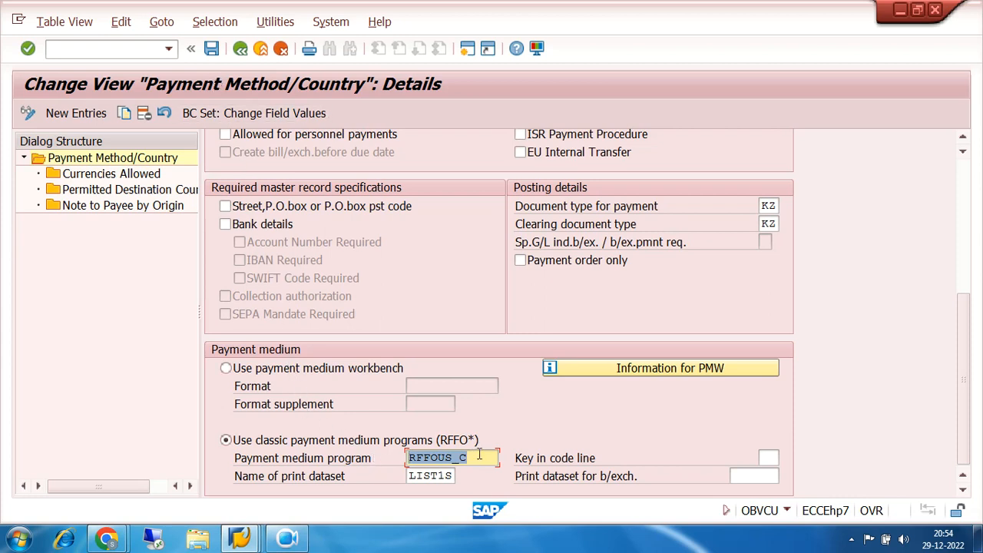
left_click_drag(479, 455, 403, 463)
left_click(439, 385)
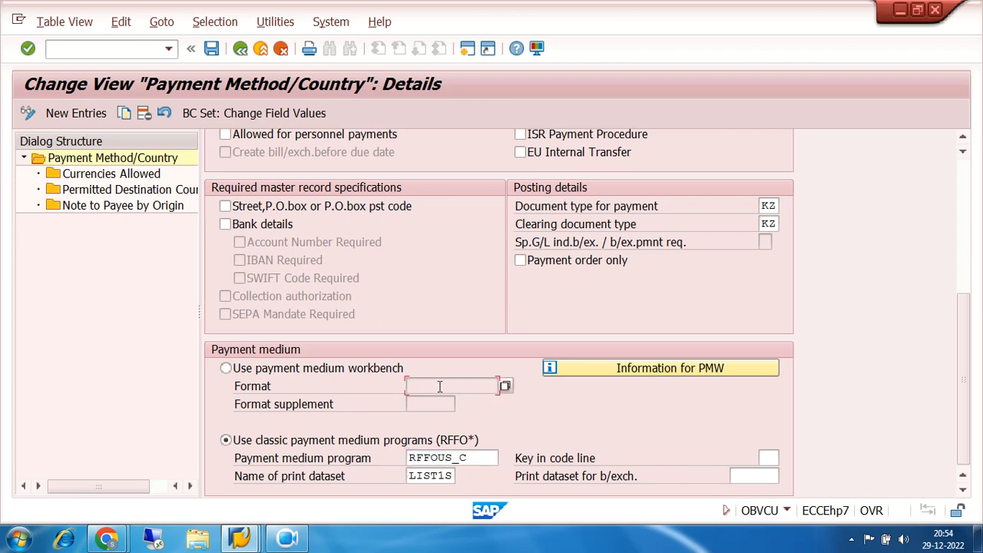
left_click(440, 459)
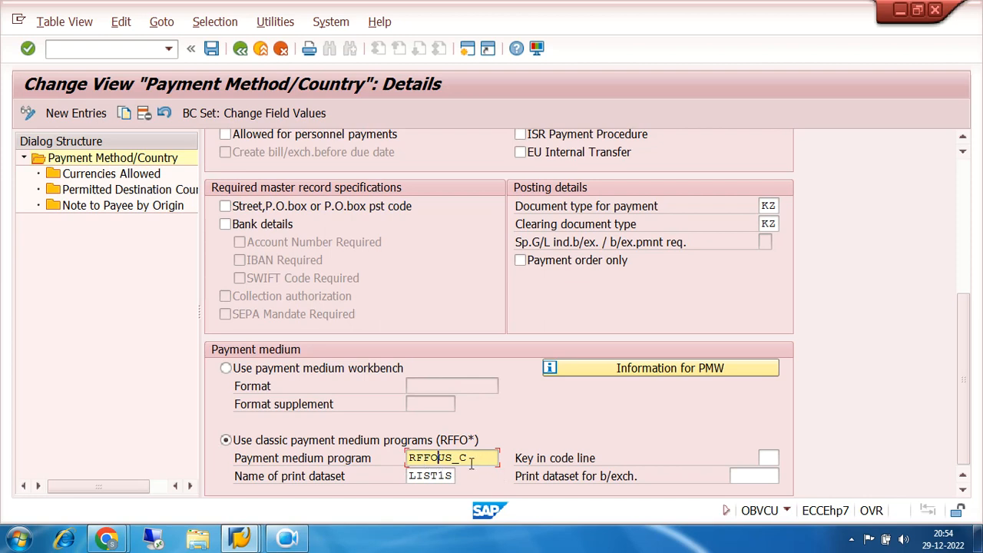
left_click(429, 384)
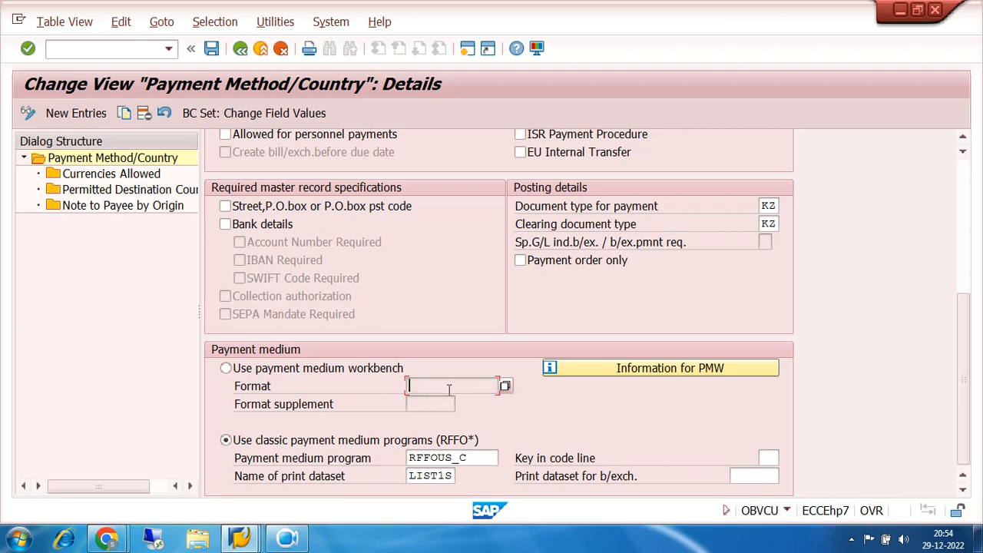
Save the payment method under customizing request EH7K900139 and return to the payment program customizing overview
left_click(211, 49)
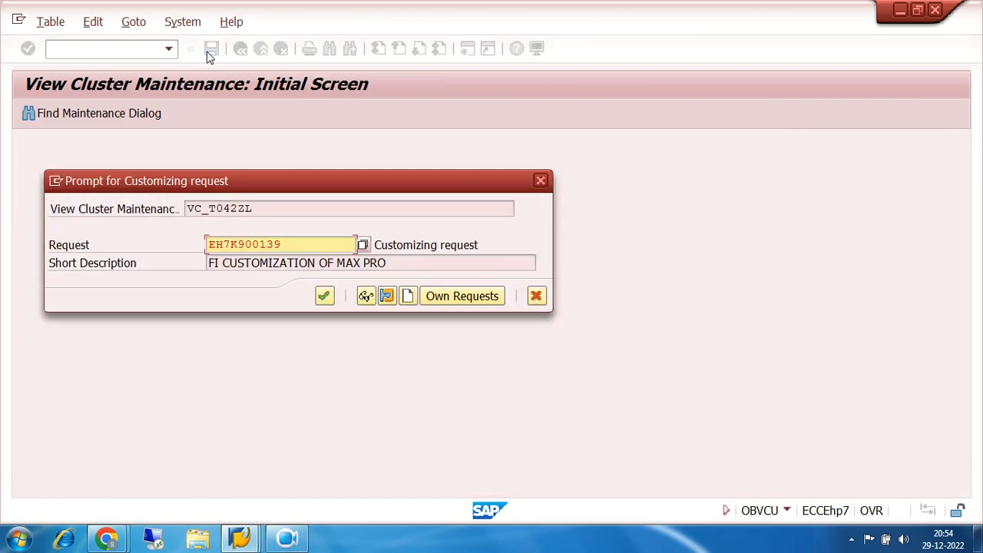
left_click(323, 296)
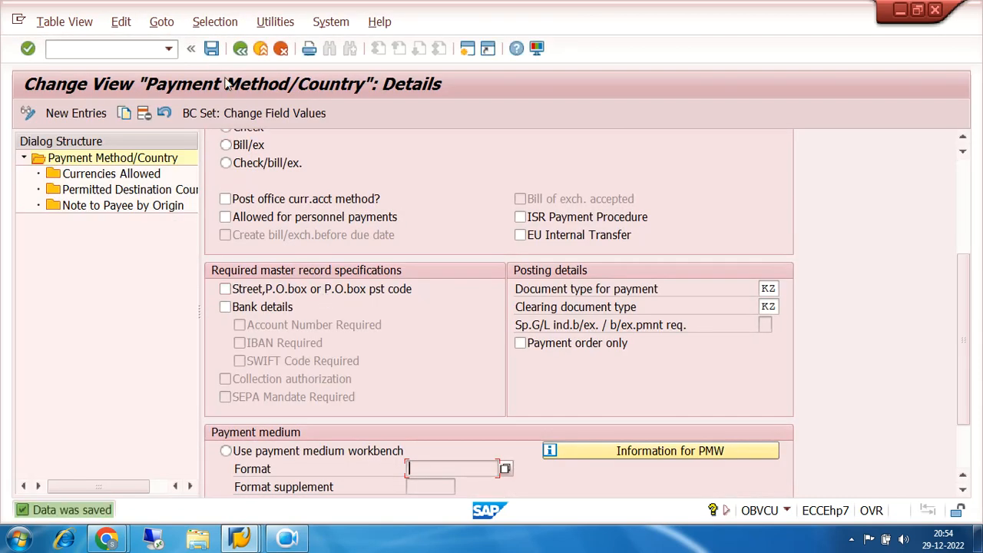
left_click(239, 50)
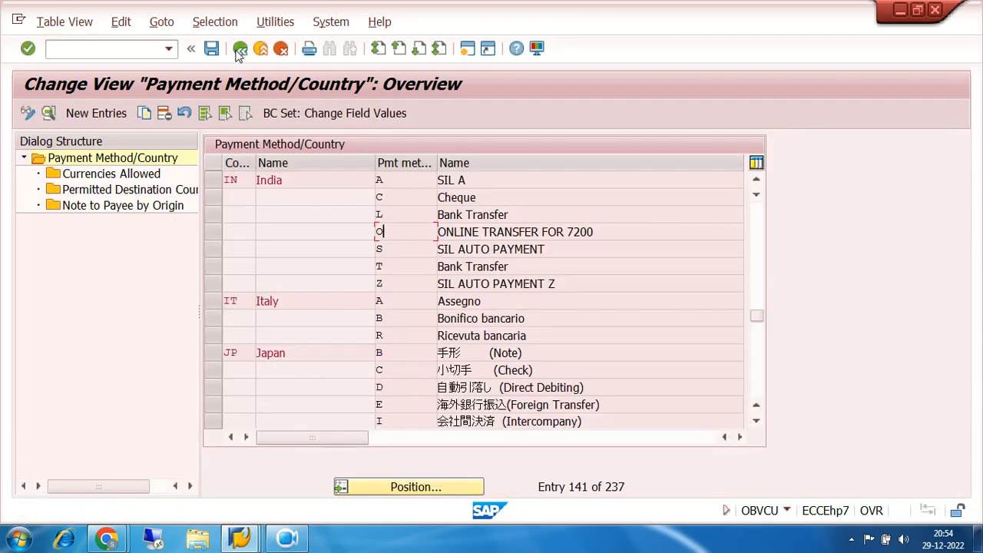
left_click(238, 50)
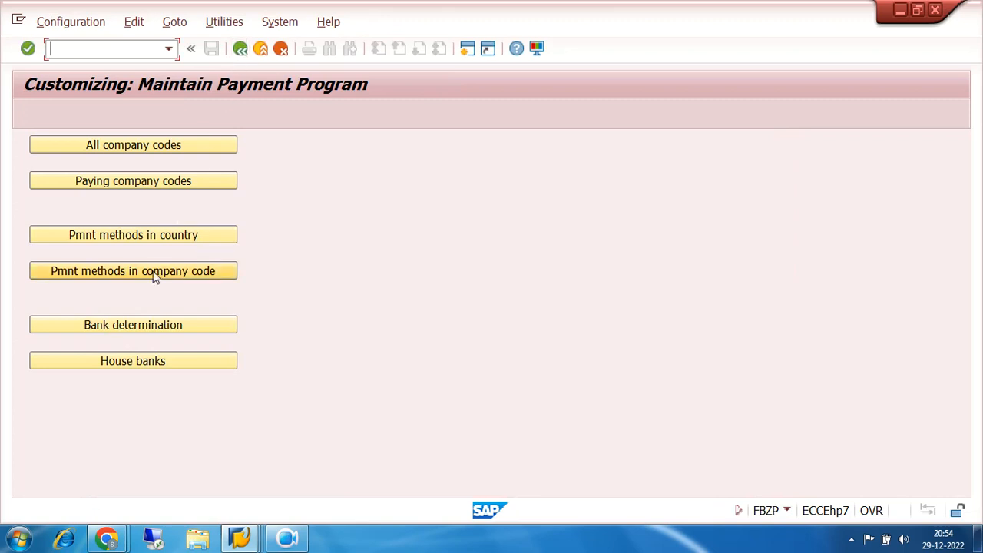
Open payment method O of company code 7200 in the company code payment methods and examine its minimum and maximum amounts
left_click(154, 274)
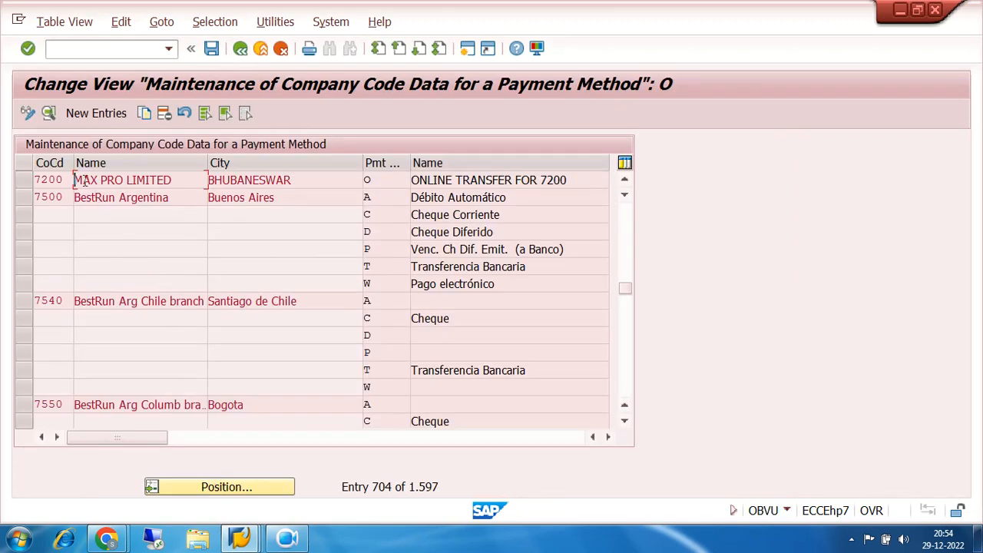
double_click(380, 179)
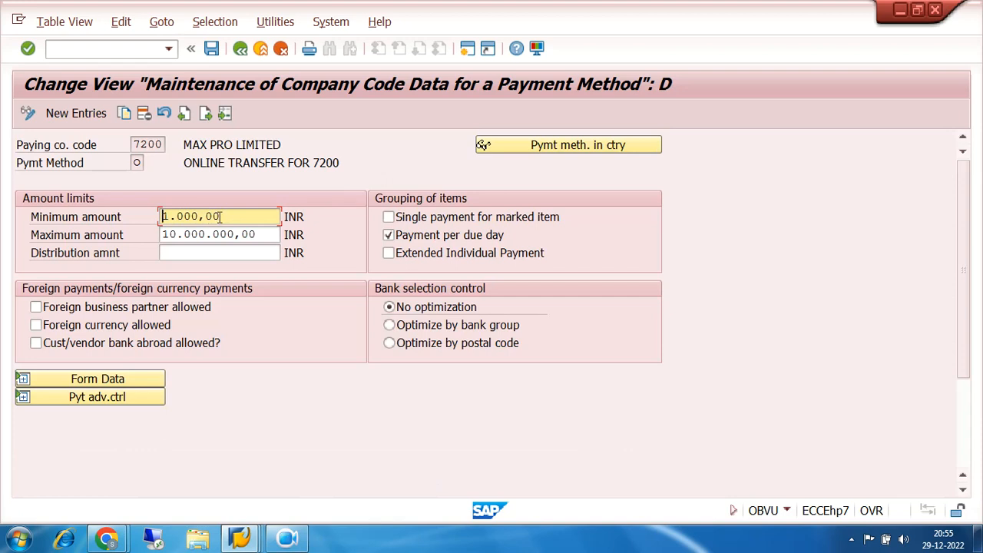
left_click_drag(221, 217, 135, 225)
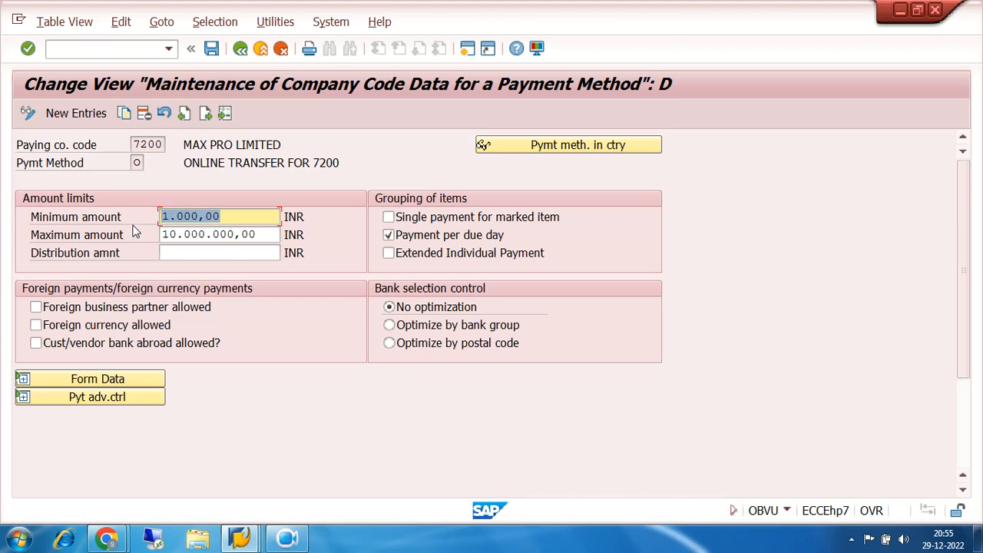
left_click_drag(264, 234, 131, 237)
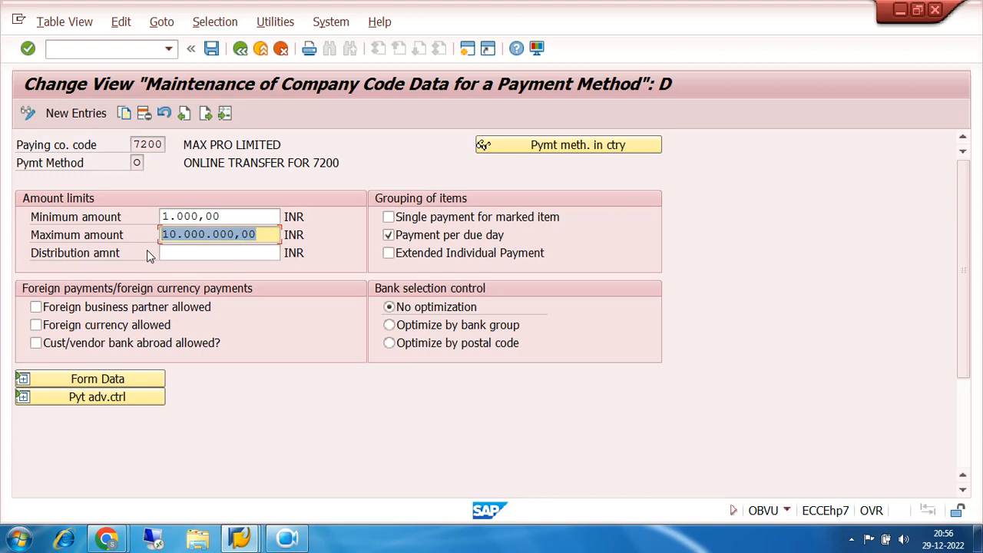
Expand the form data and examine the form for the payment medium and the drawer on the form lines
scroll(146, 249, "down", 1)
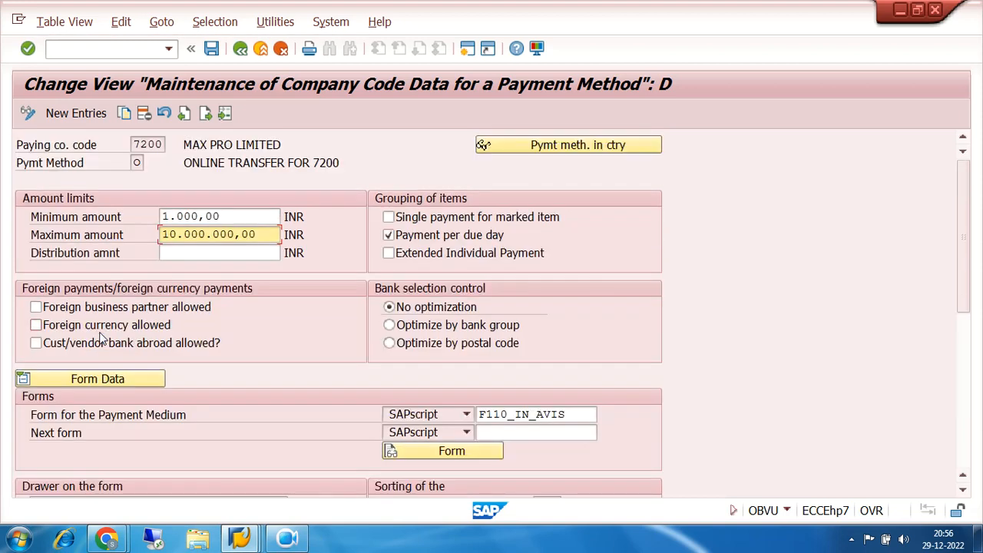
scroll(625, 266, "down", 3)
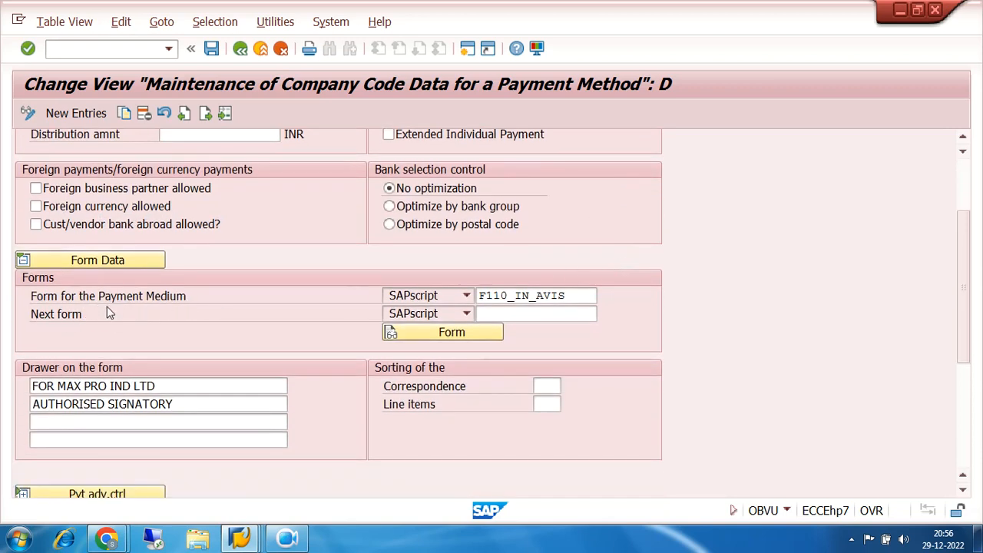
left_click_drag(570, 296, 452, 314)
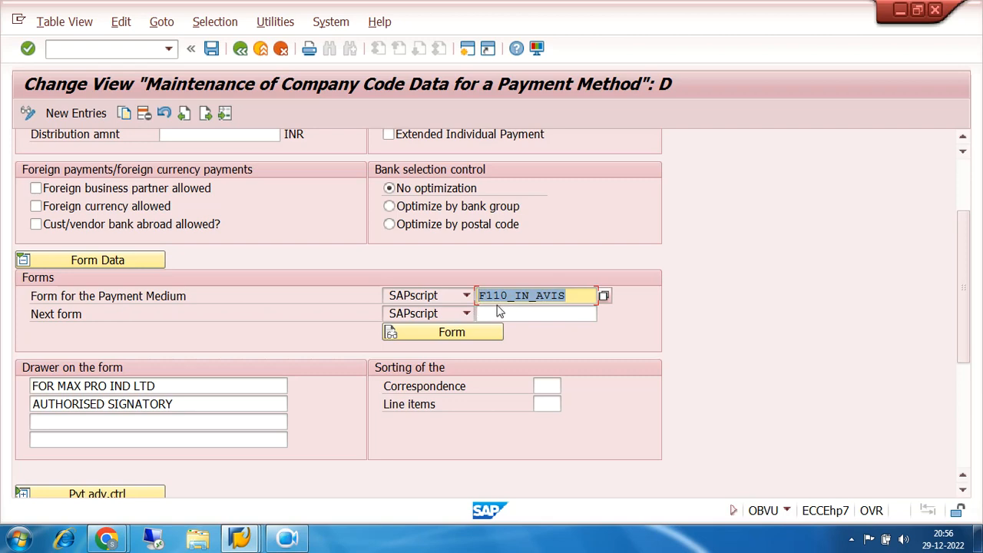
scroll(496, 309, "down", 1)
left_click(180, 329)
left_click_drag(180, 329, 23, 338)
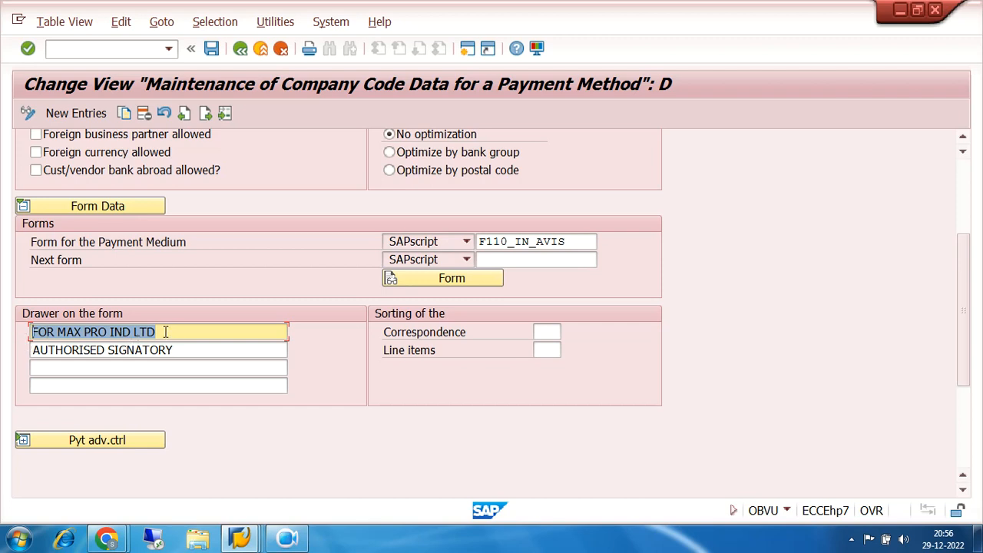
double_click(120, 351)
left_click_drag(121, 350, 29, 351)
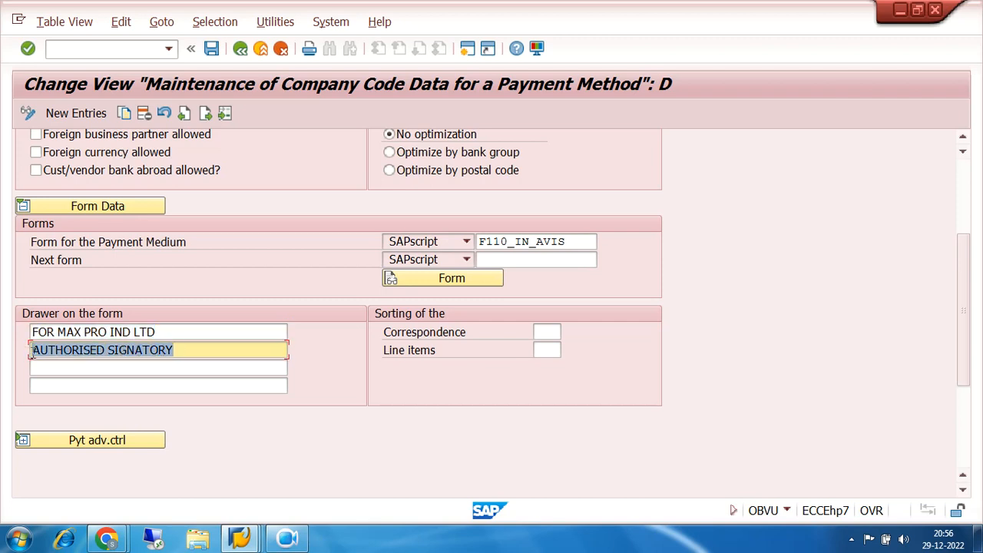
scroll(222, 301, "down", 1)
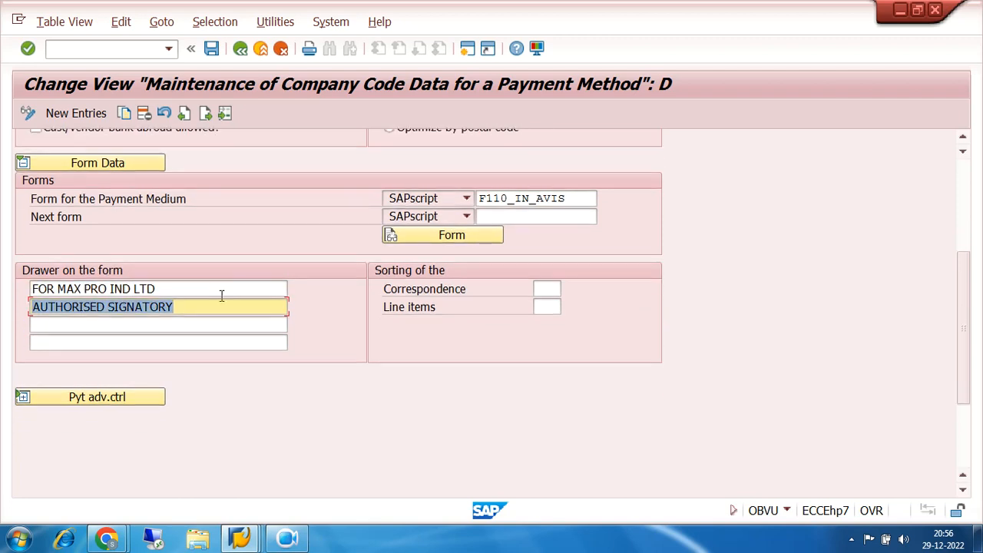
Save the company code data for payment method O and return to the payment program customizing overview
left_click(211, 49)
left_click(210, 49)
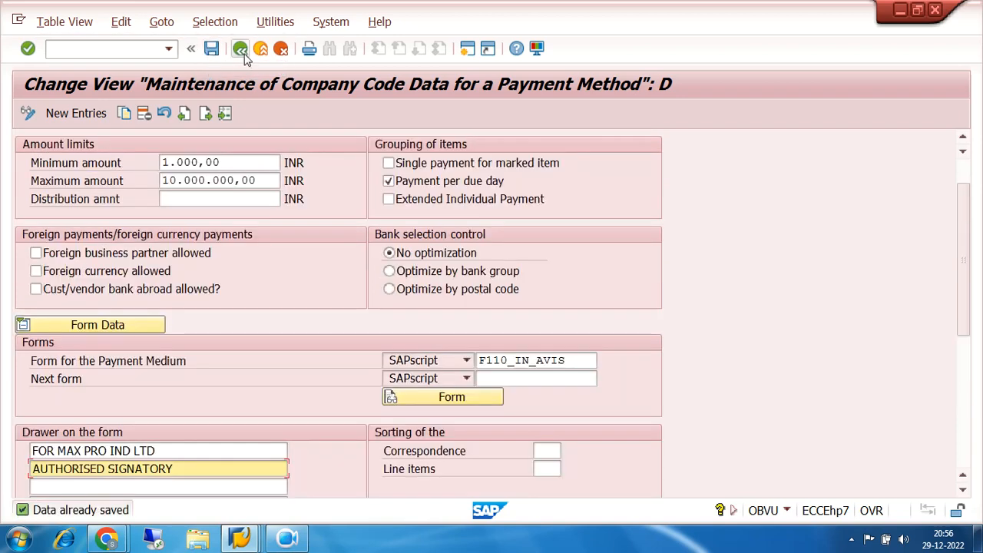
left_click(240, 49)
left_click(239, 49)
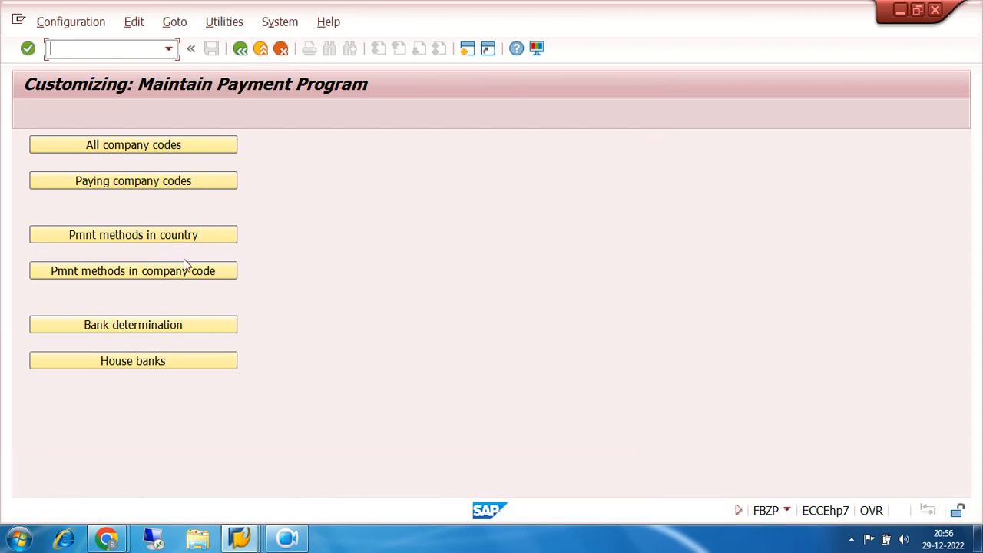
Open bank determination, locate and select paying company code 7200, and open its ranking order
left_click(158, 328)
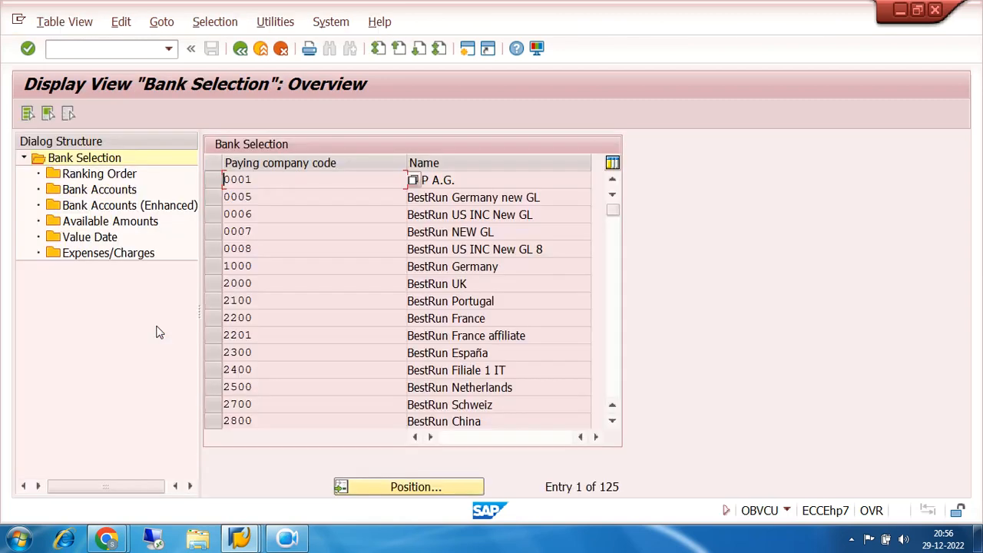
left_click(393, 491)
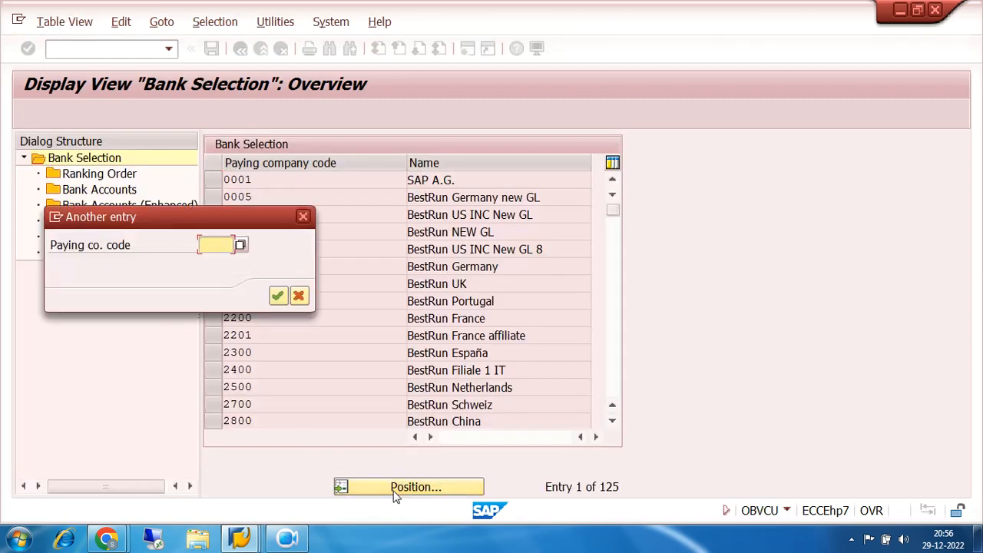
type("7200")
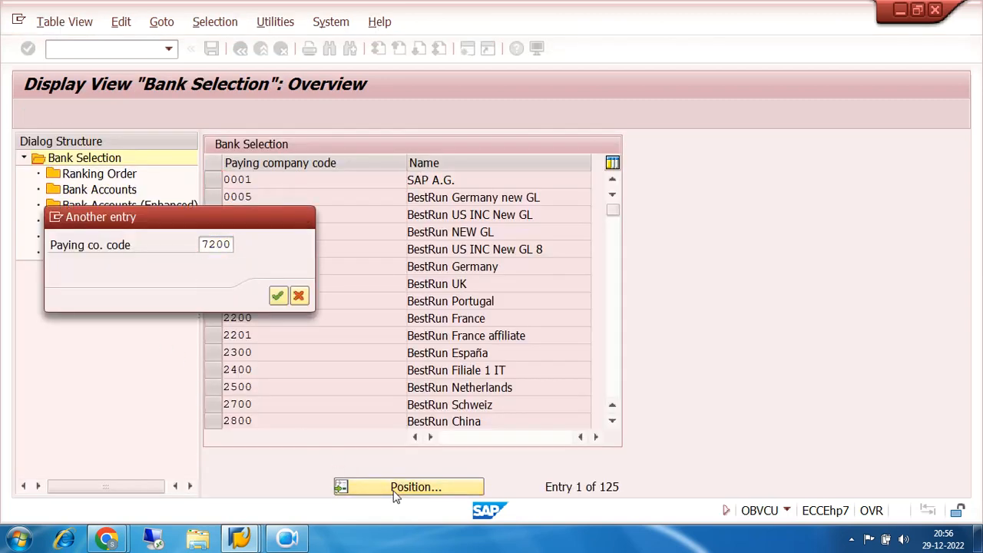
key("Return")
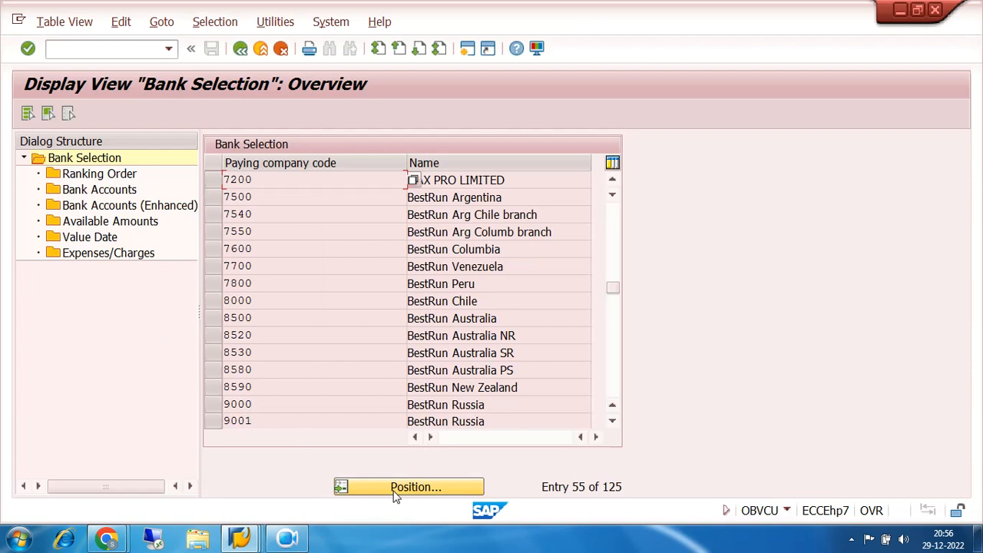
left_click(215, 184)
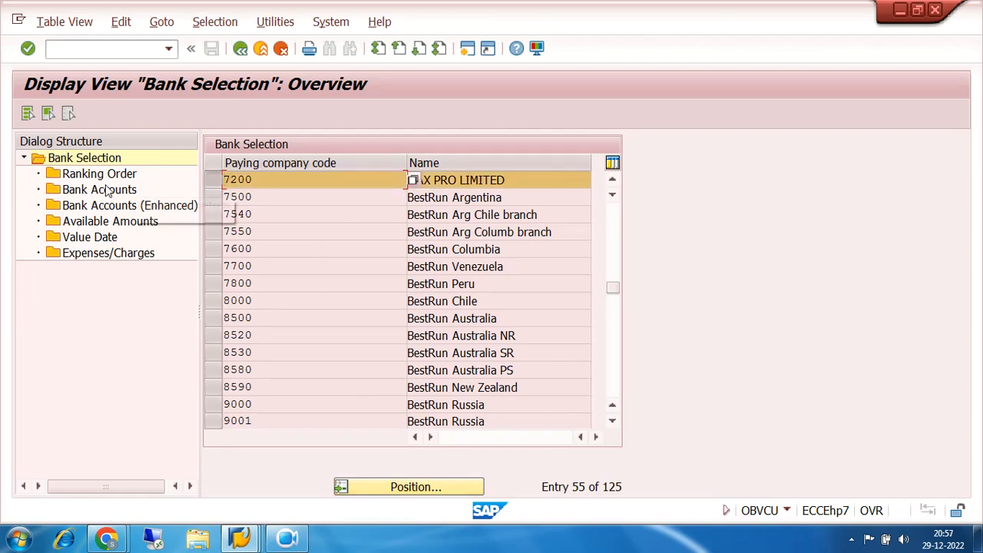
double_click(75, 176)
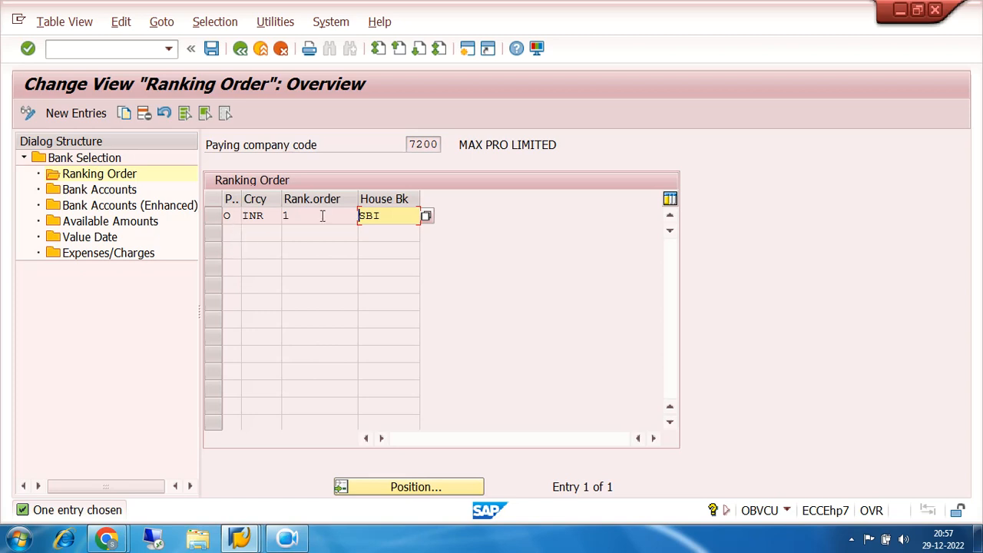
Examine the payment method, rank order and house bank of the ranking order entry for company code 7200
left_click_drag(390, 215, 334, 219)
double_click(226, 216)
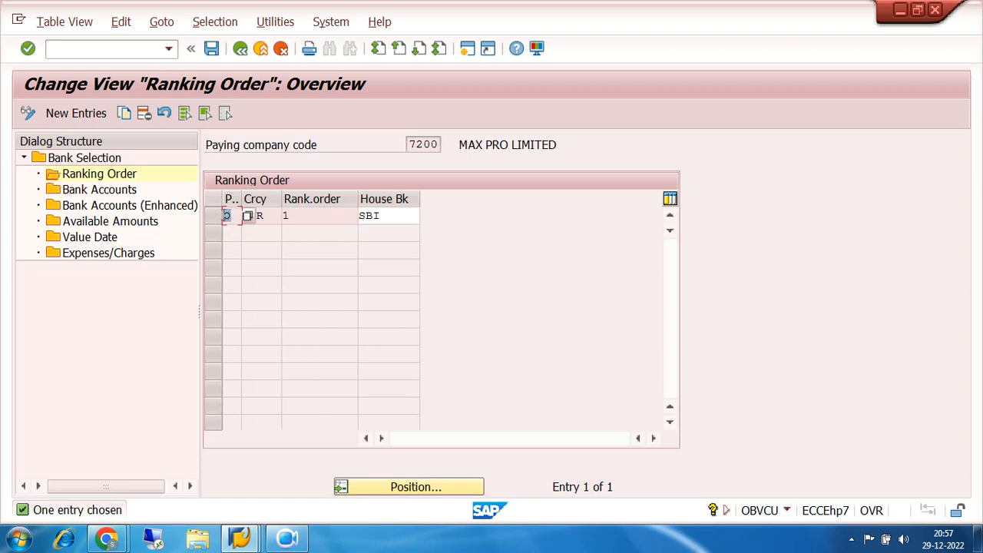
left_click(305, 217)
double_click(395, 216)
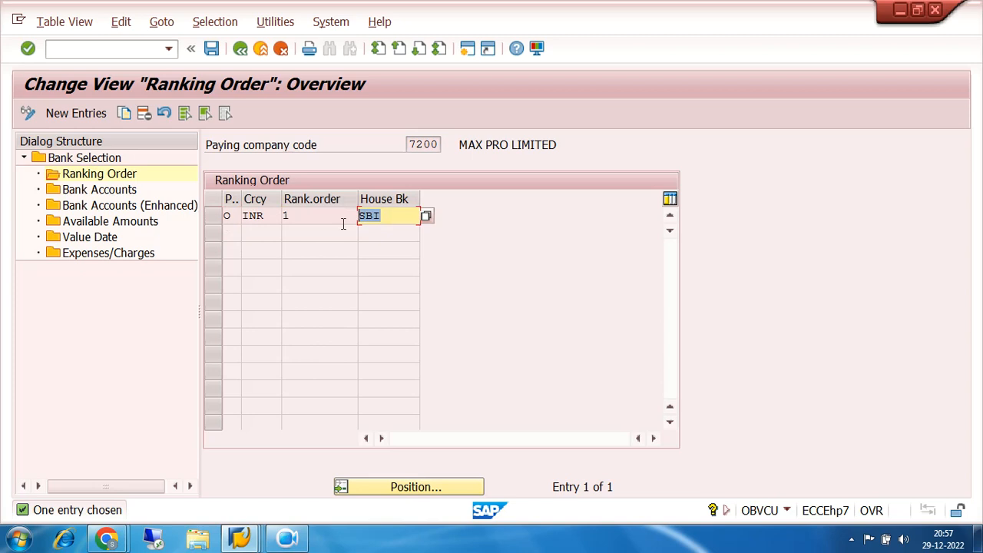
left_click(213, 221)
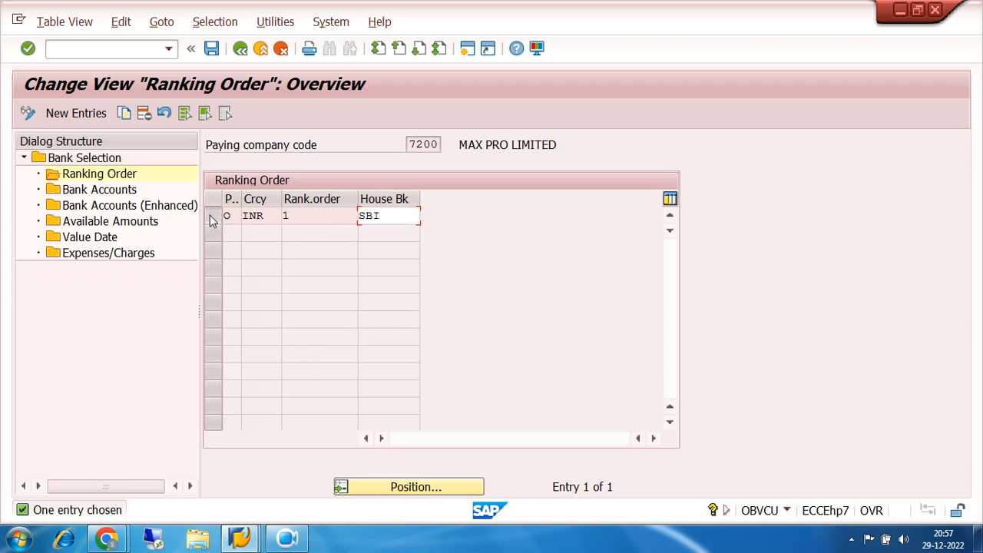
Open the bank accounts for company code 7200 and examine the entry's house bank, payment method, account ID and bank subaccount
double_click(80, 192)
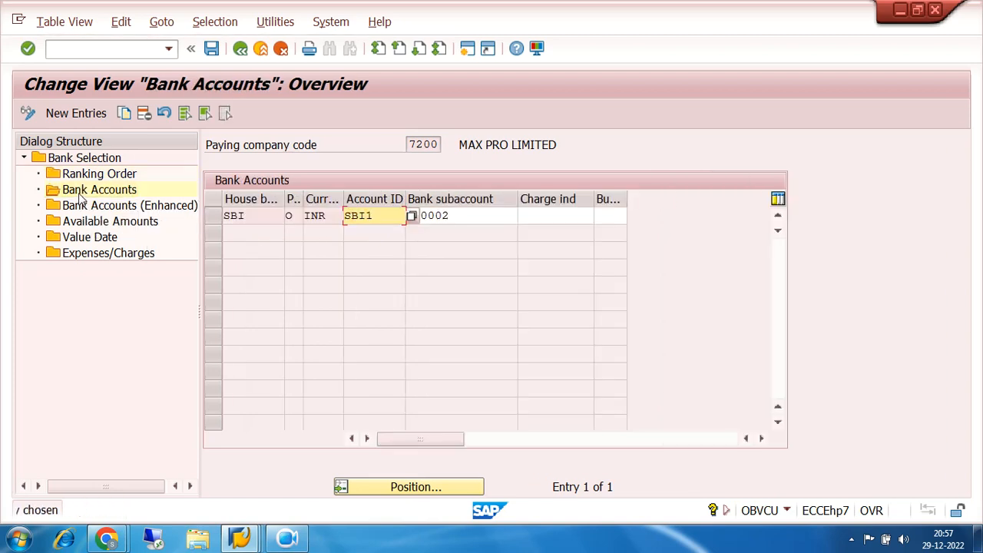
left_click(278, 216)
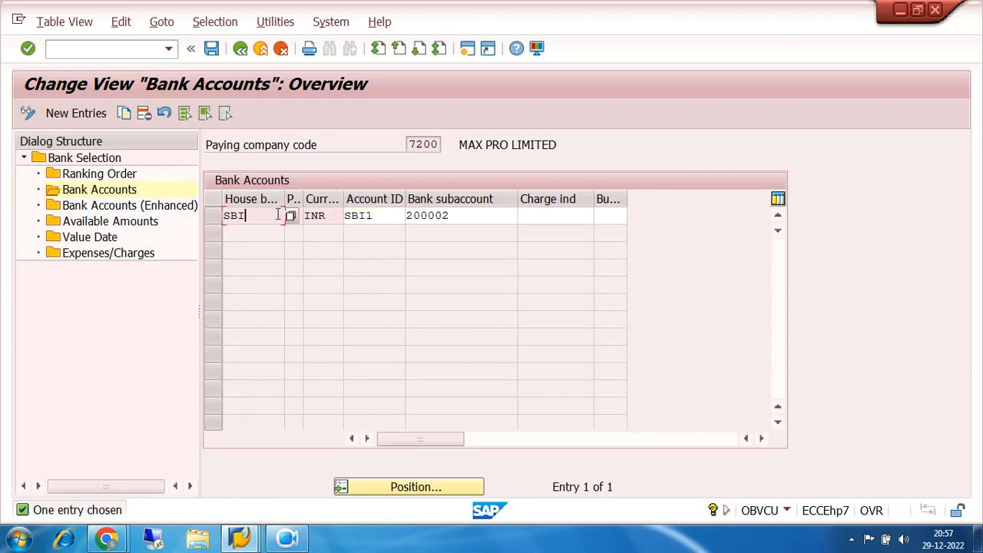
left_click(467, 214)
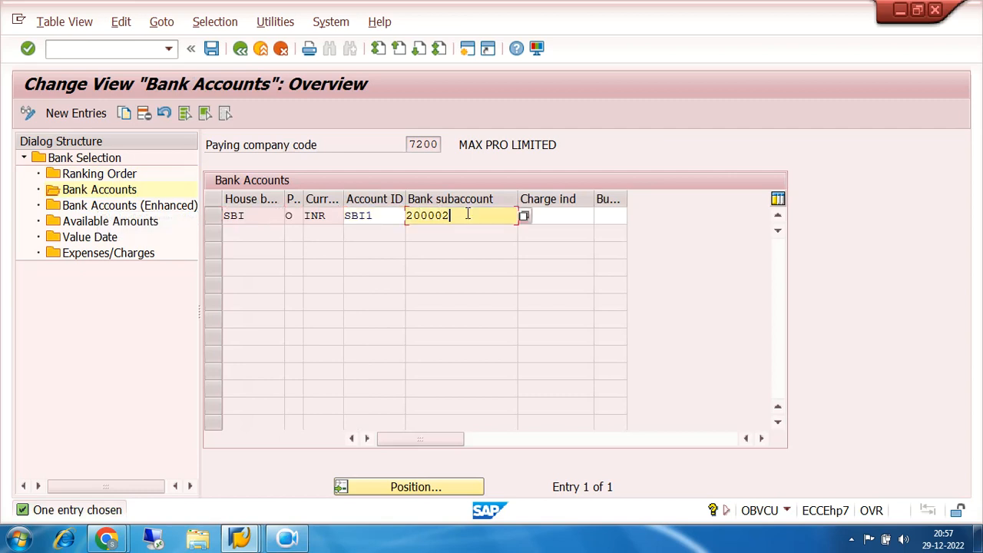
left_click_drag(467, 214, 404, 219)
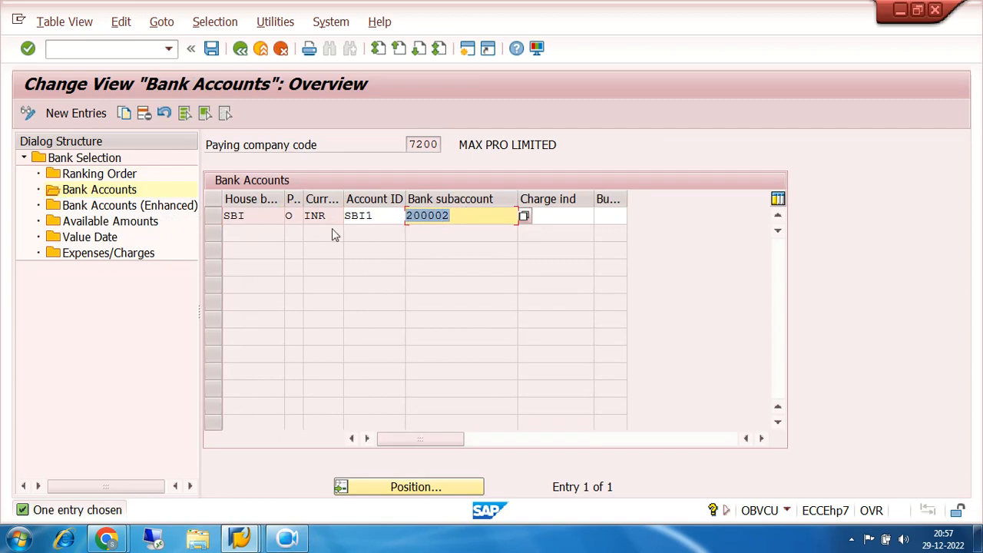
left_click(288, 217)
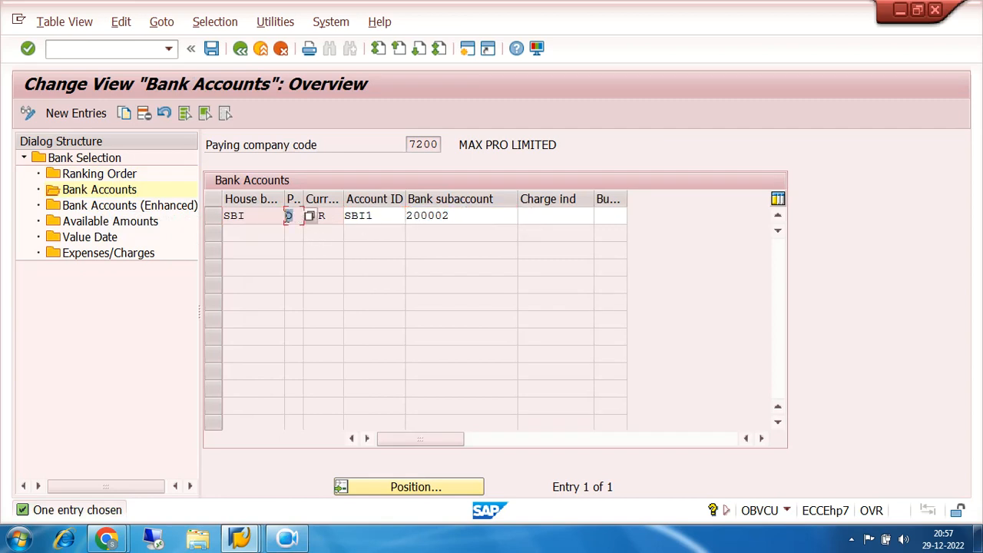
left_click(255, 217)
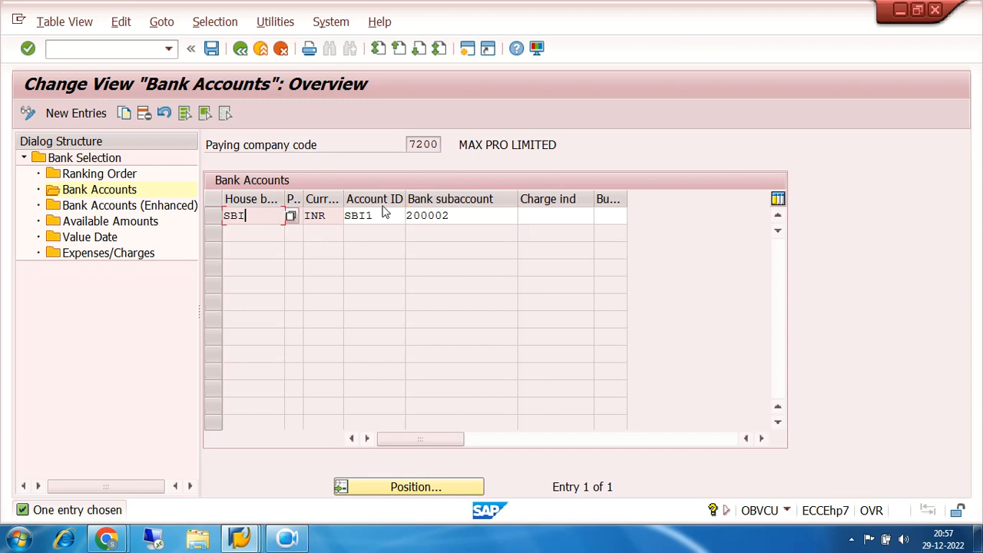
left_click(385, 215)
left_click(463, 215)
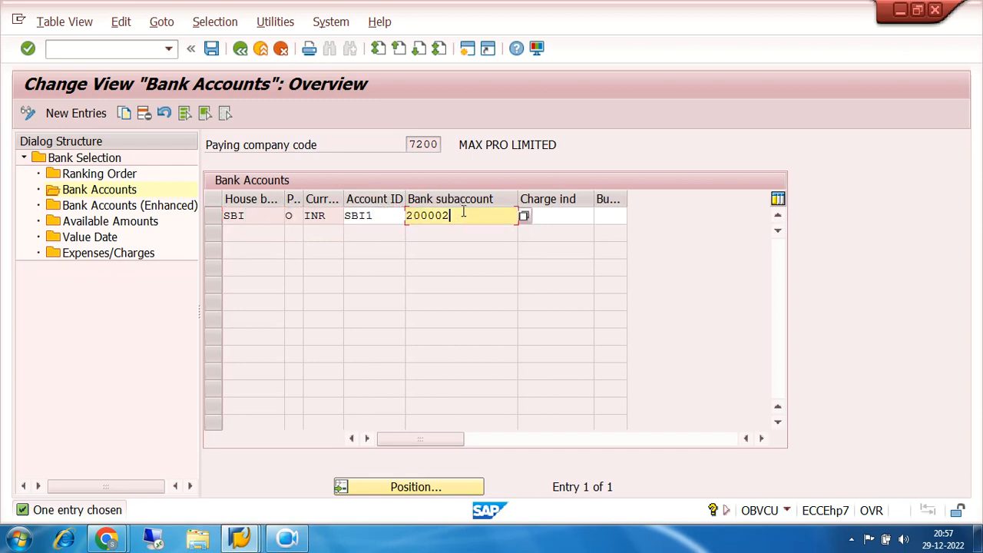
left_click(383, 215)
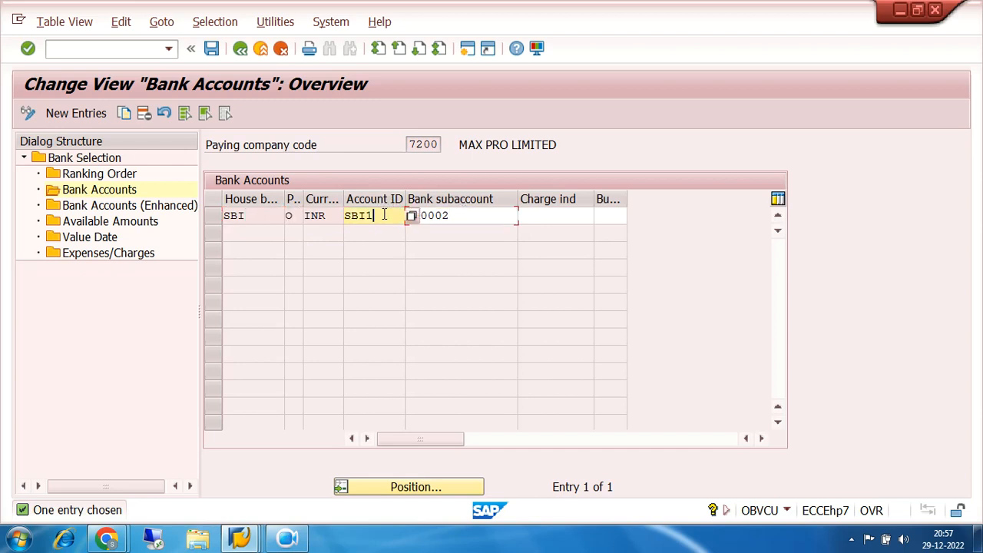
left_click(454, 215)
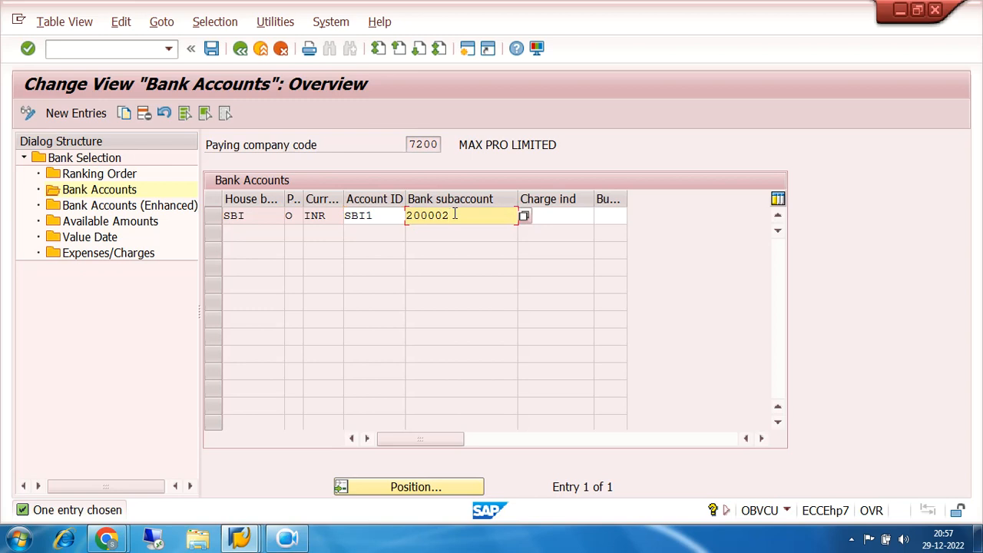
left_click(289, 216)
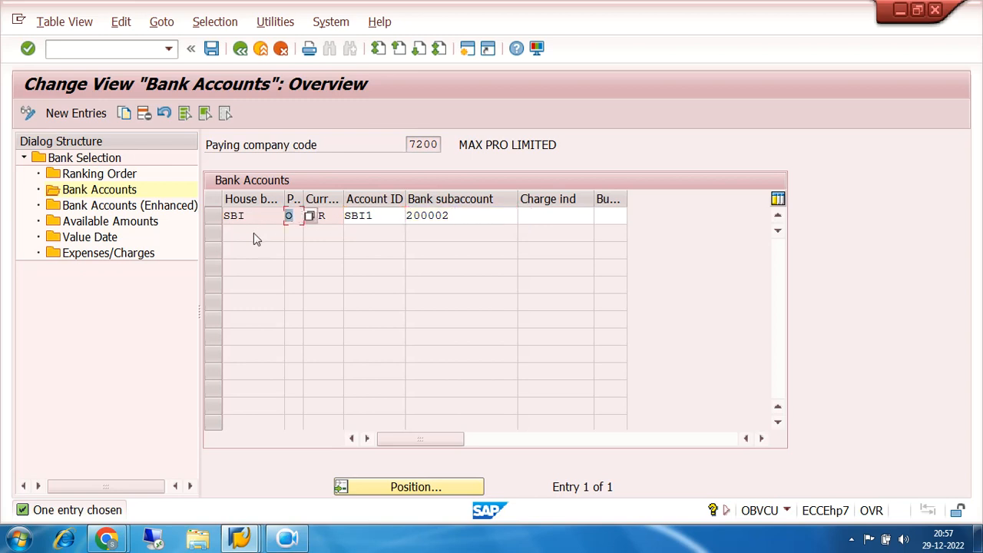
Open the available amounts for company code 7200 and examine the account ID and the amount available for outgoing payments
double_click(89, 225)
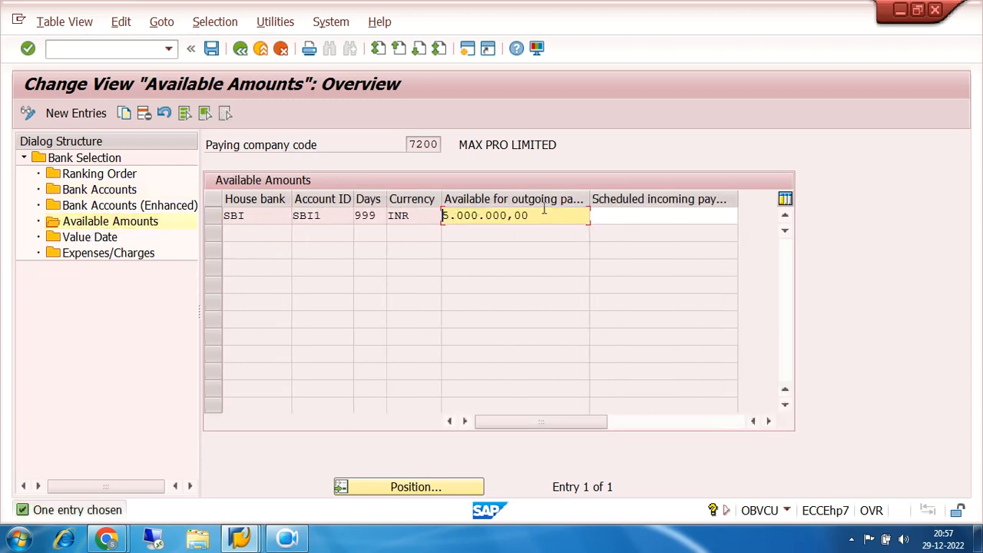
left_click_drag(549, 214, 409, 227)
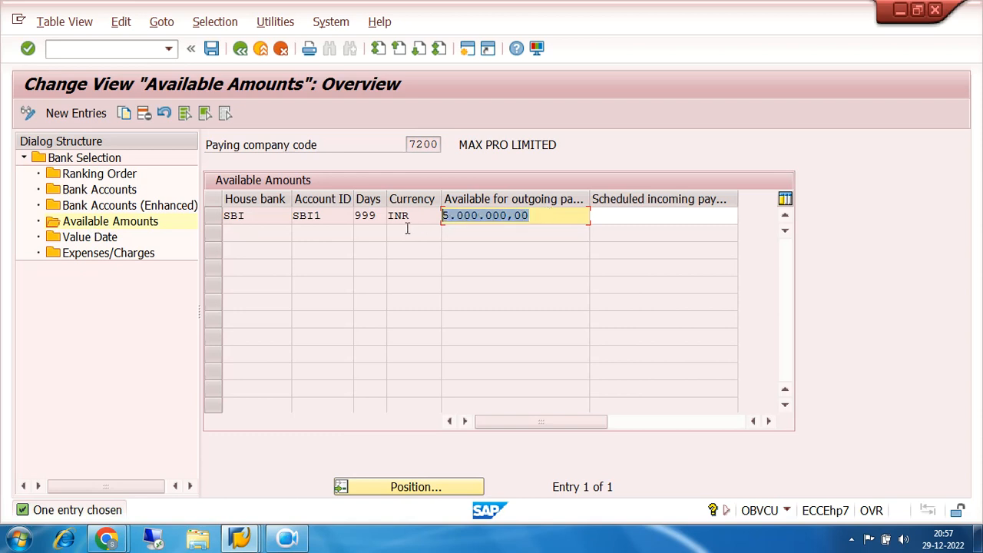
double_click(344, 216)
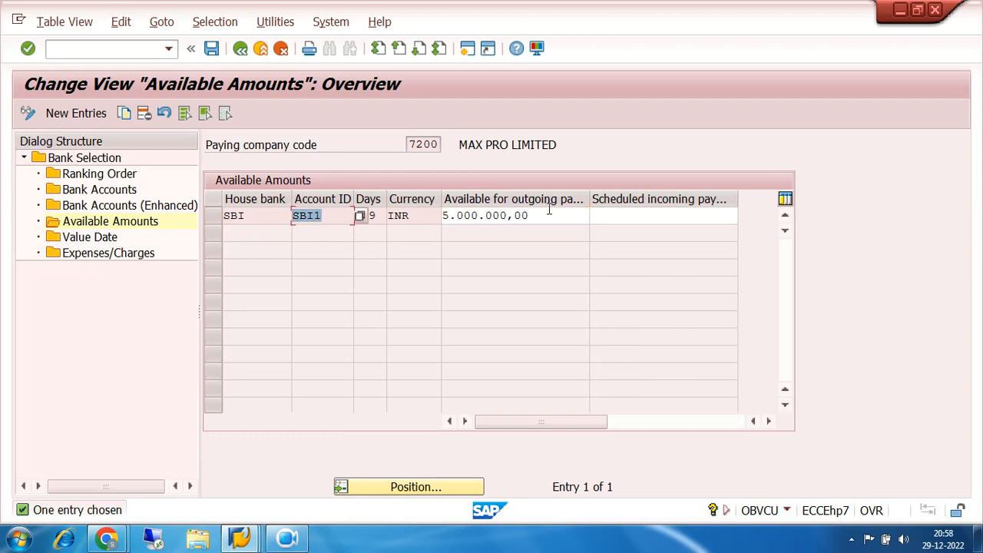
left_click_drag(544, 217, 434, 230)
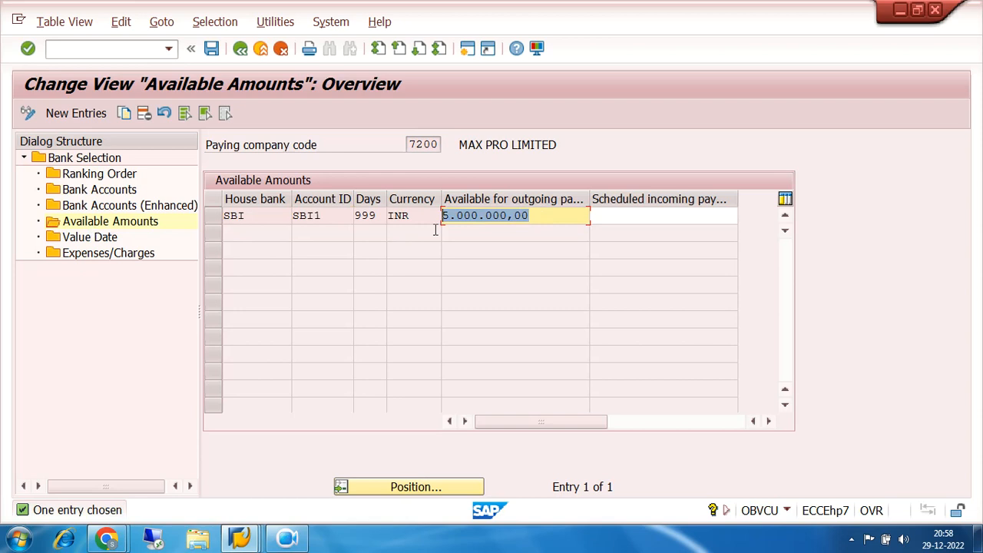
Save the bank determination settings and leave the payment program configuration for the SAP Easy Access screen
left_click(212, 48)
left_click(240, 48)
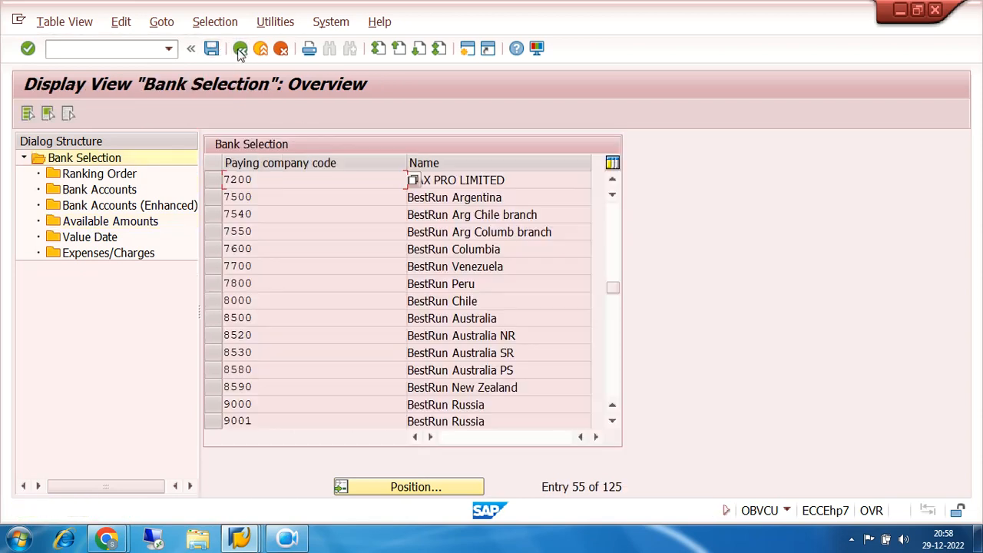
left_click(239, 49)
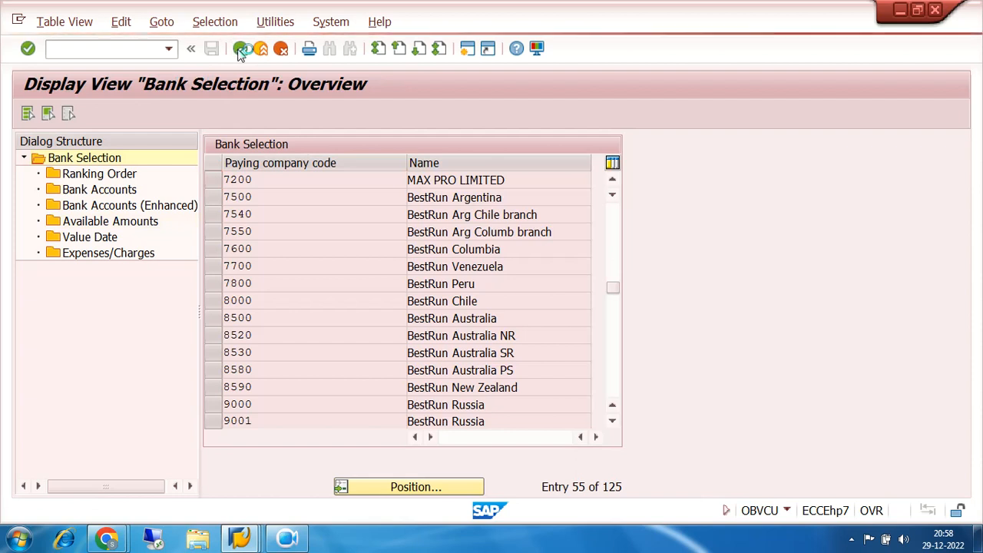
left_click(239, 48)
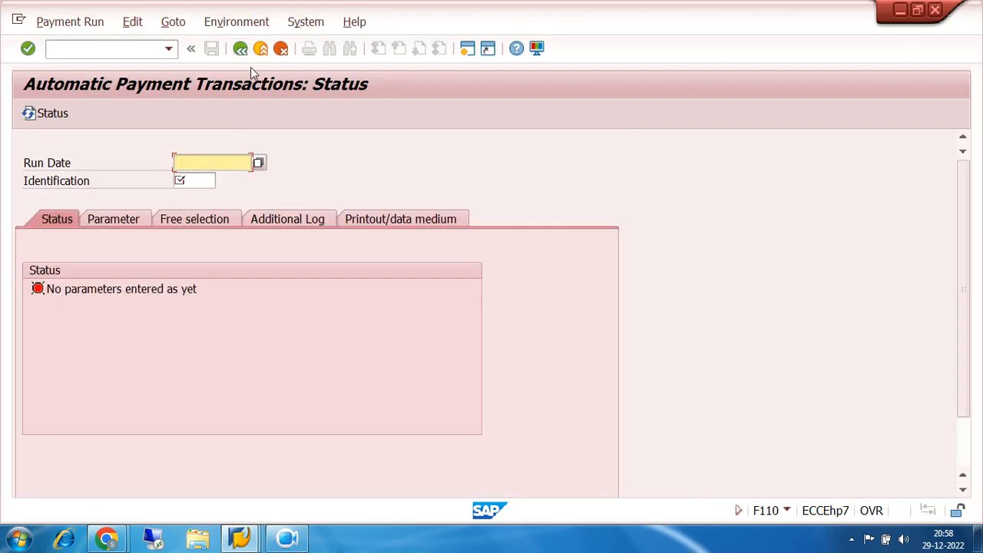
left_click(240, 49)
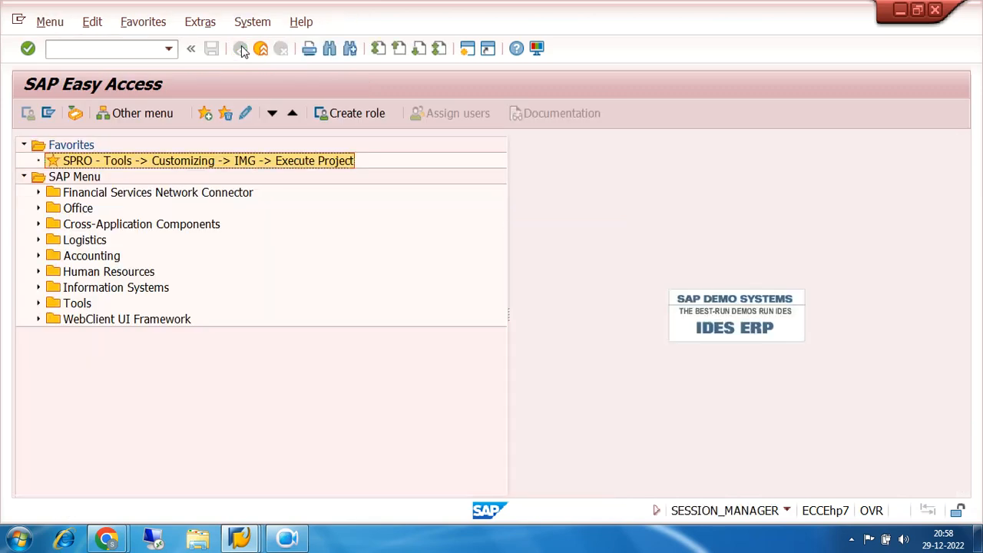
Start transaction FK02 and open vendor TRIDENT IND LTD in company code 7200 with only the company code payment transactions view
left_click(98, 49)
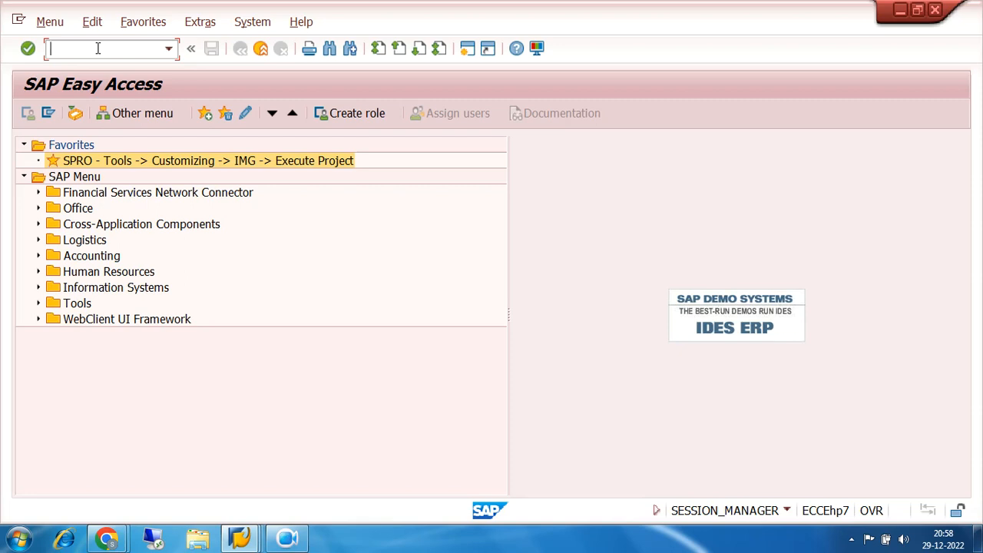
type("FK02")
key("Return")
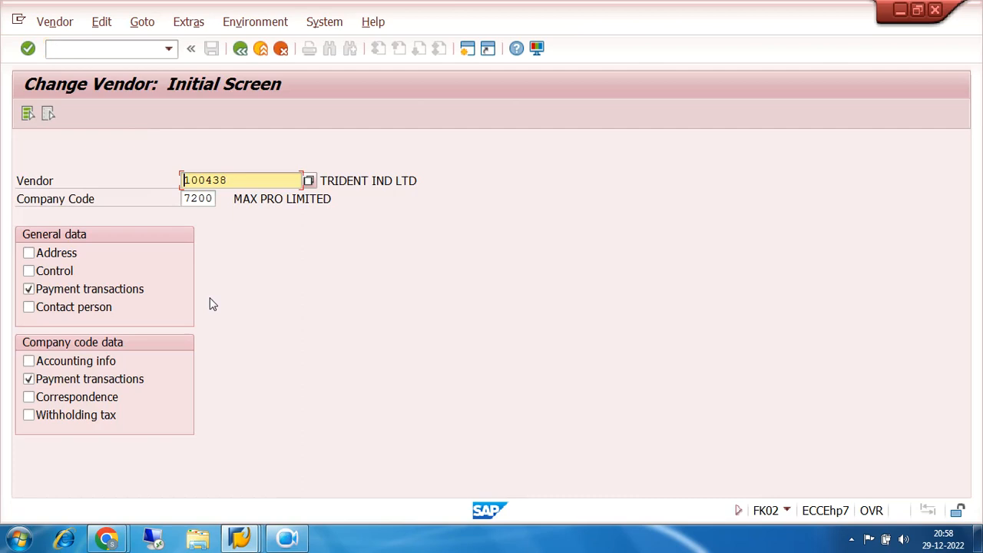
left_click(29, 289)
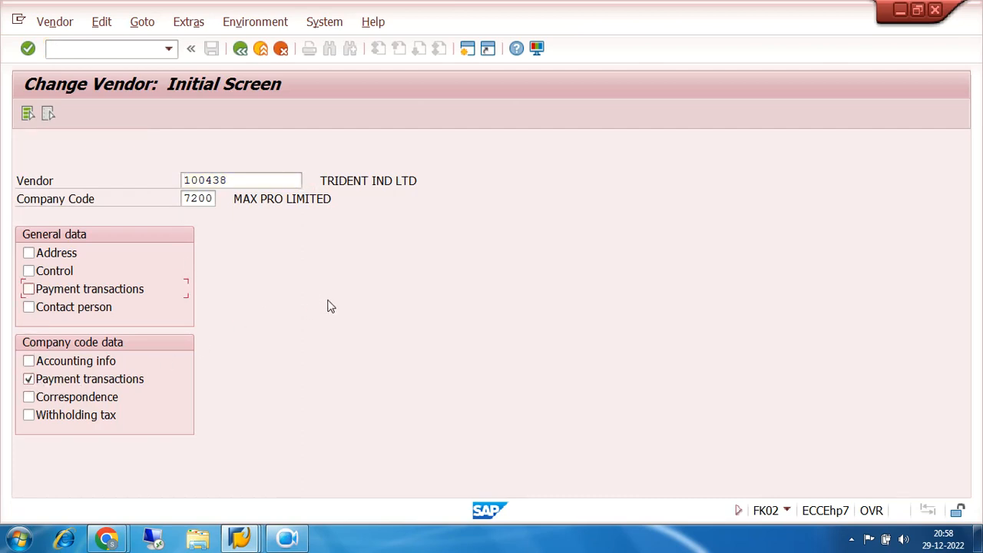
key("Return")
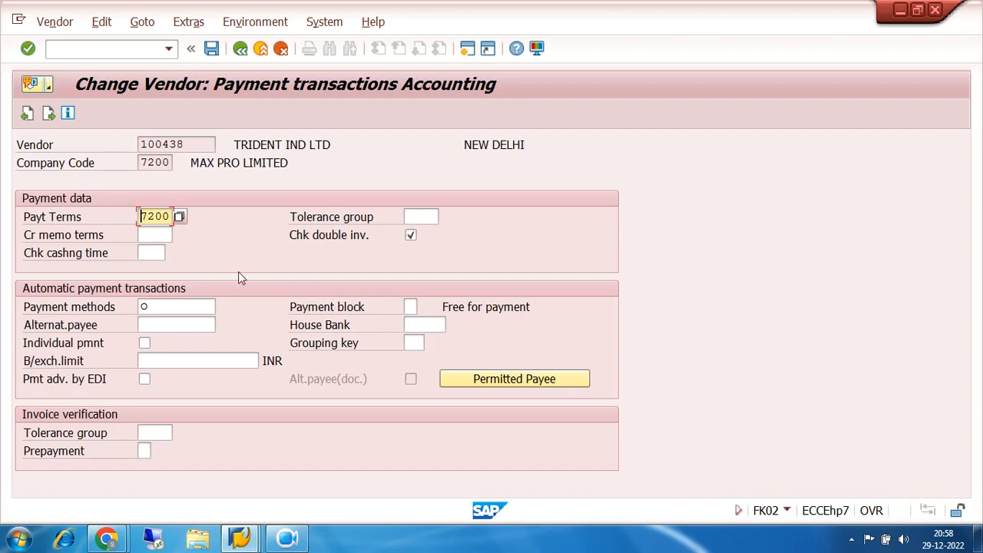
Look up the payment methods available for the vendor, examine the online transfer entry, and close the list without changes
left_click_drag(158, 306, 46, 316)
left_click(221, 307)
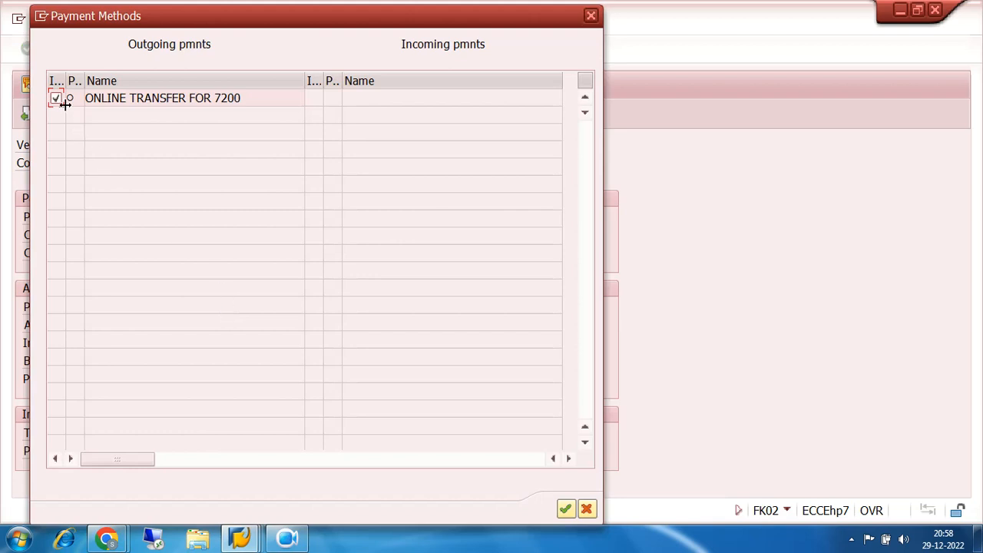
left_click(80, 98)
left_click(167, 98)
left_click(79, 98)
left_click(590, 17)
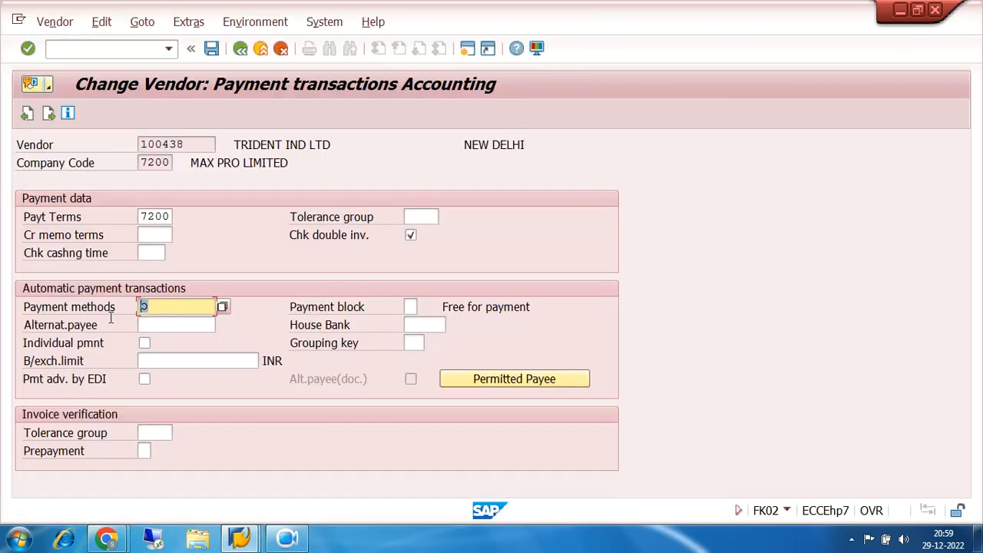
Review the vendor's payment terms and payment method, save the vendor record and return to the SAP Easy Access screen
left_click_drag(138, 309, 178, 305)
double_click(187, 146)
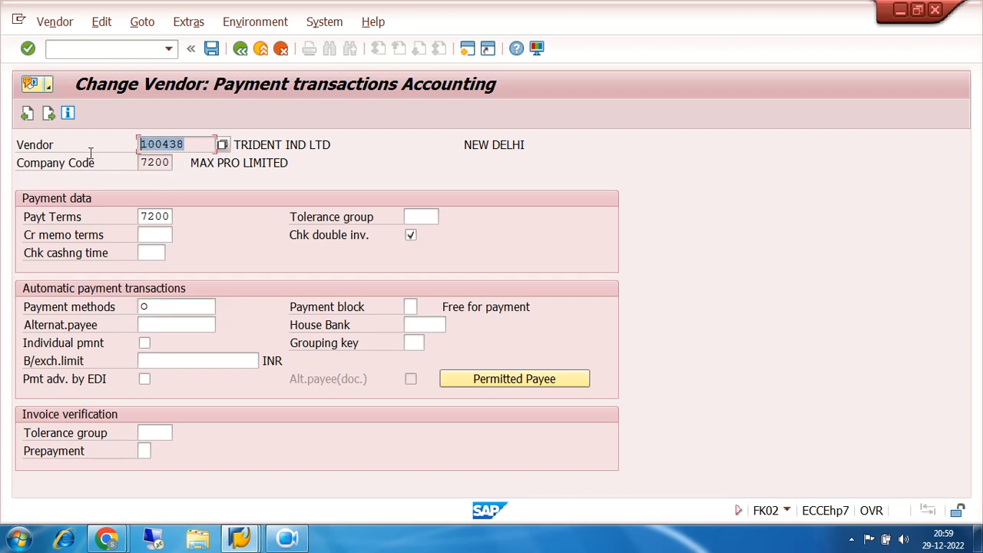
double_click(172, 217)
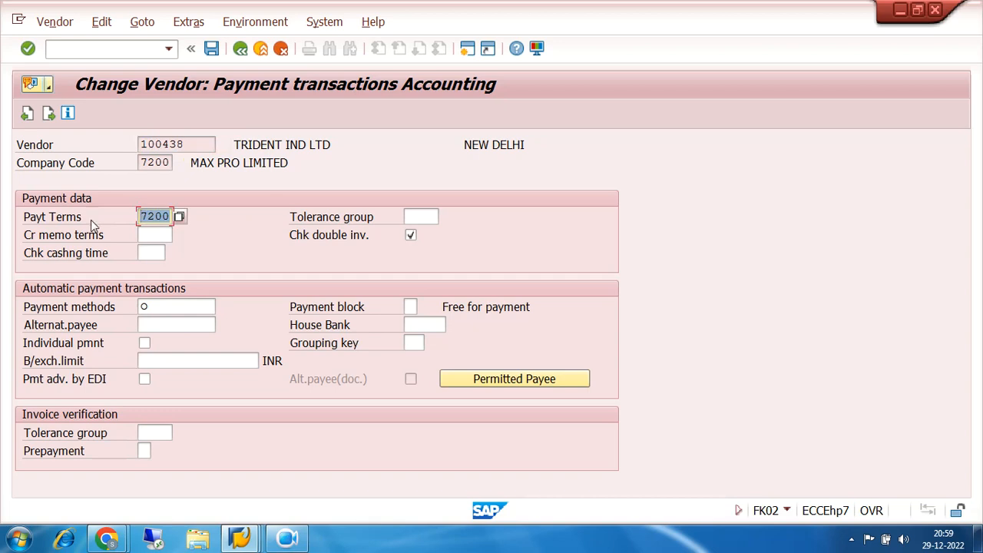
left_click_drag(170, 218, 115, 219)
left_click(175, 306)
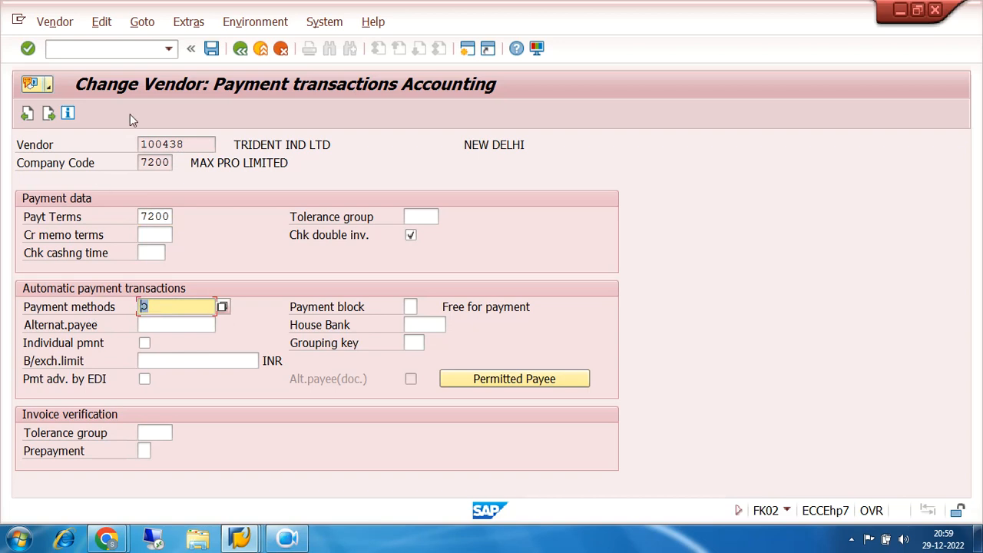
left_click(211, 49)
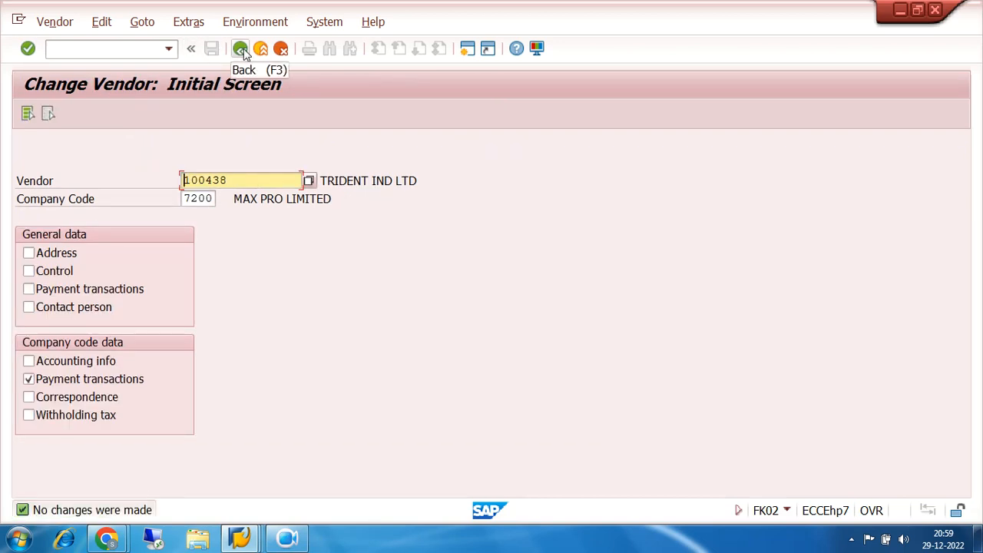
left_click(241, 51)
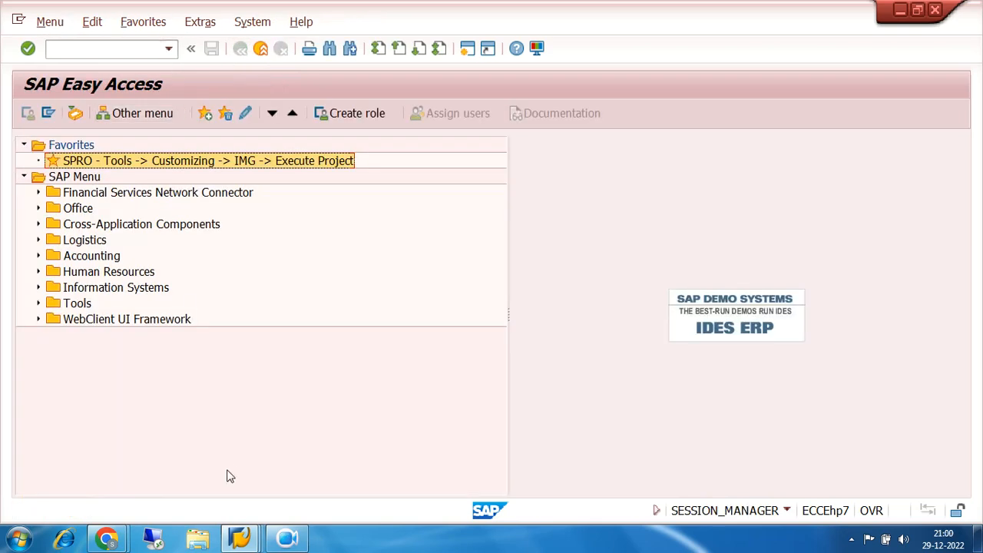
Switch to another open SAP Easy Access session and start the vendor line item display with transaction FBL1N
left_click(257, 540)
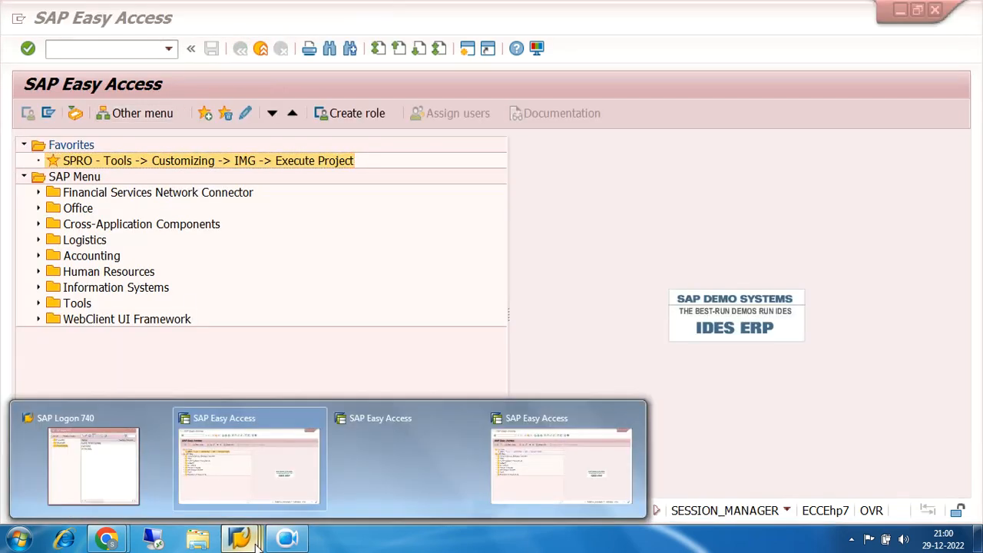
left_click(472, 419)
left_click(430, 461)
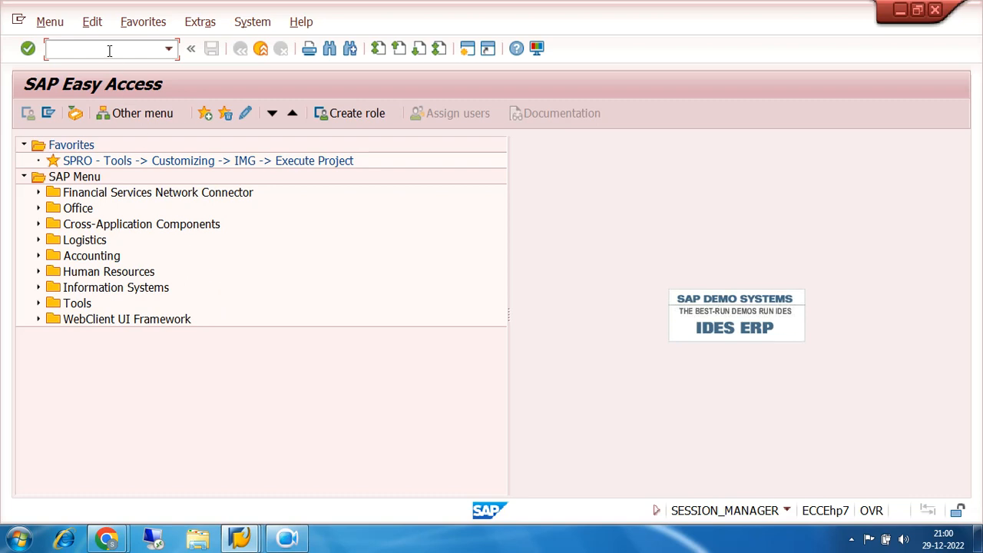
type("FBL1N")
key("Return")
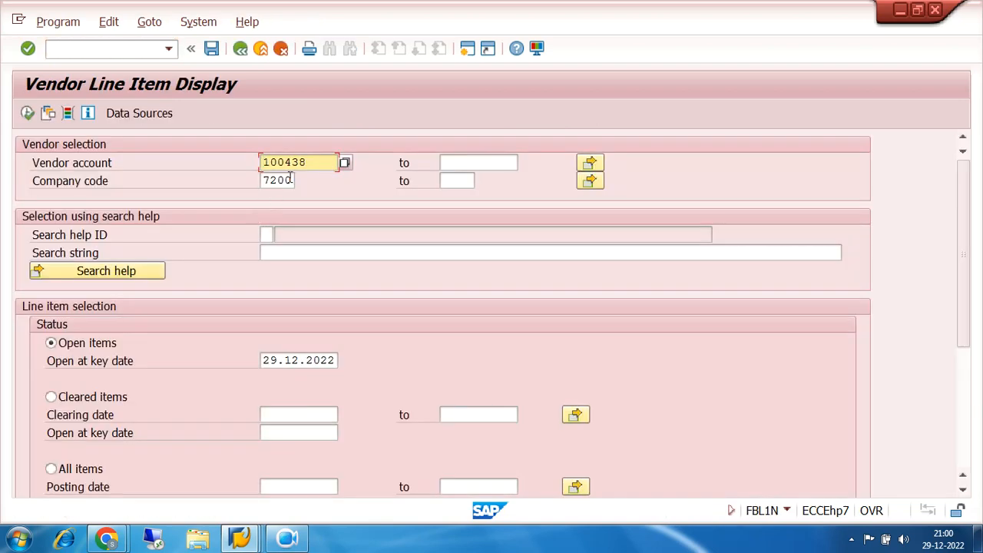
Select vendor TRIDENT IND LTD in company code 7200, list its open items at 29.12.2022 and check their due status
left_click(345, 163)
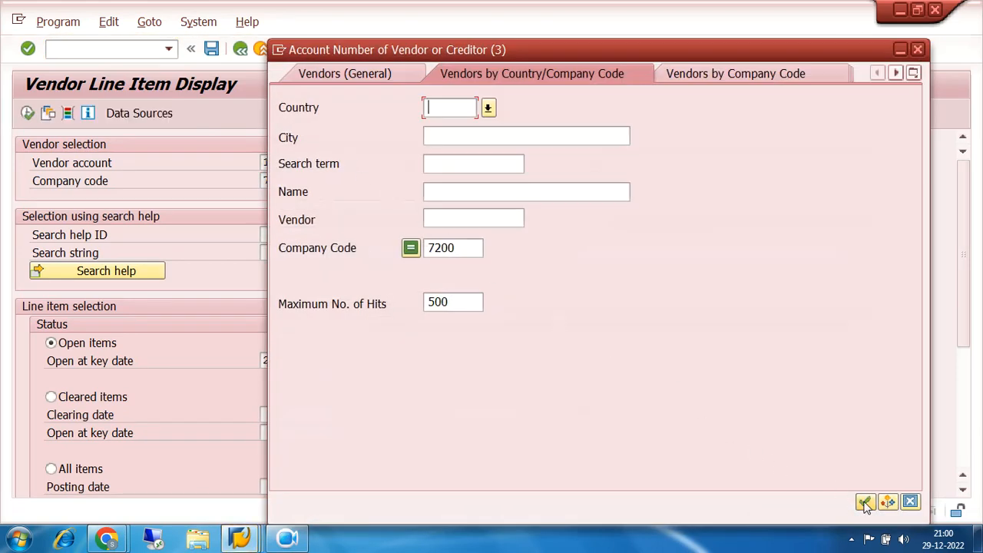
left_click(864, 501)
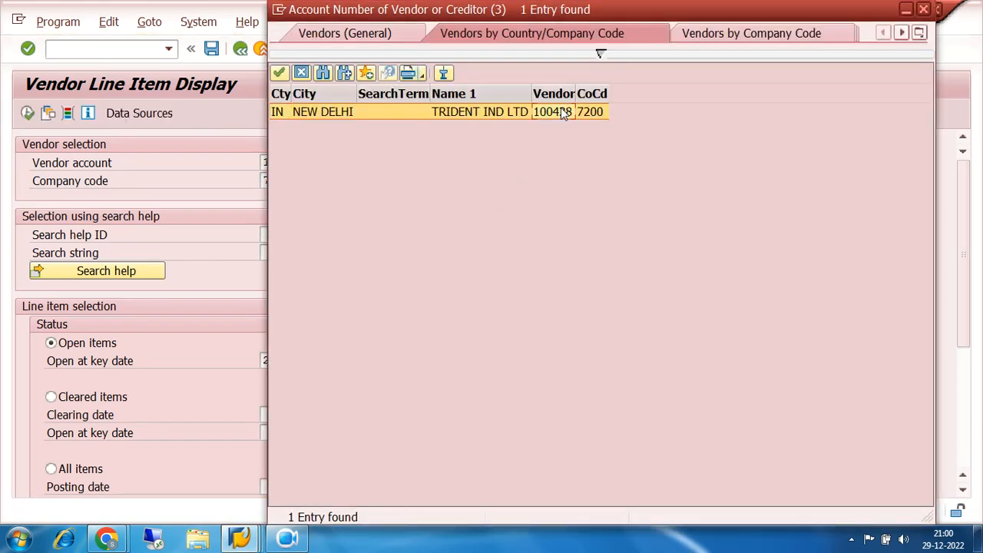
double_click(559, 109)
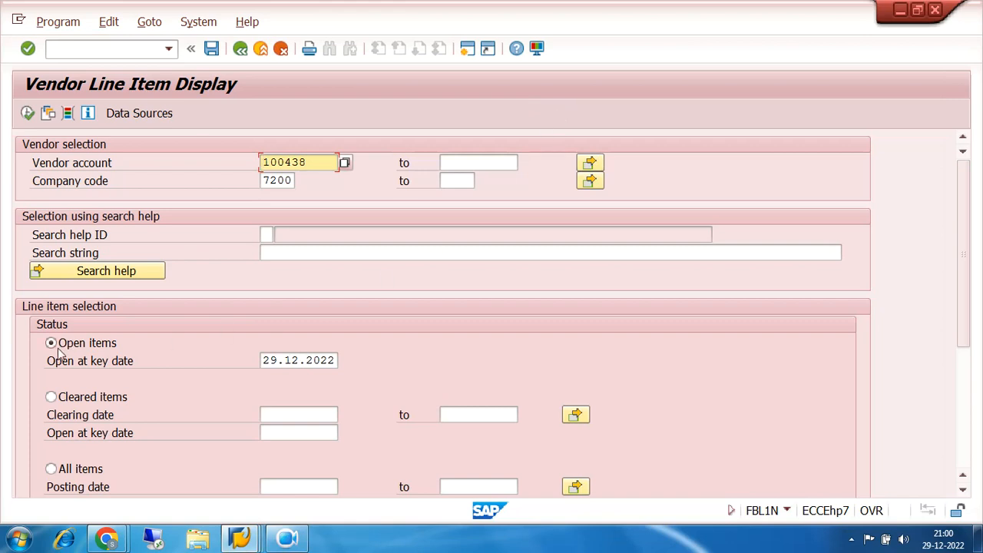
left_click(26, 113)
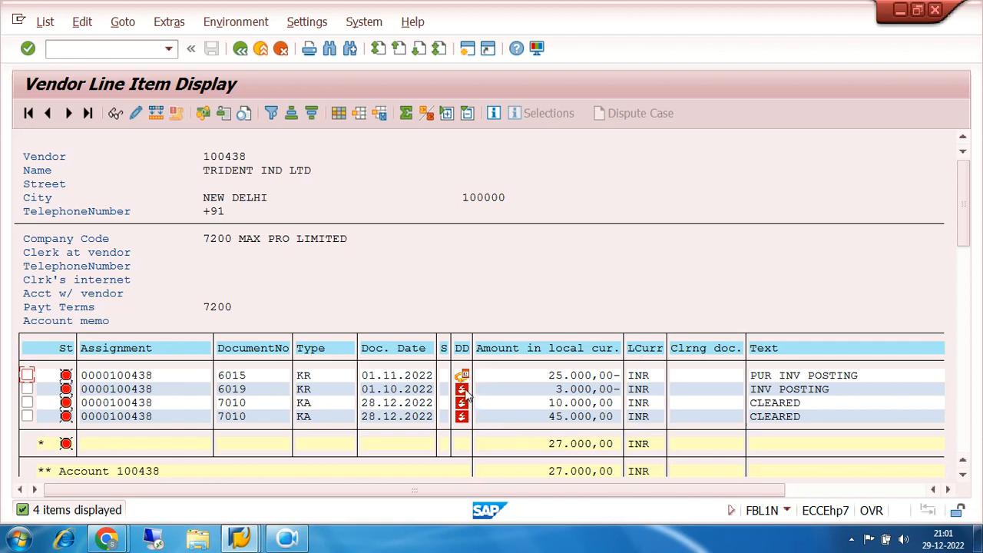
mouse_move(464, 393)
mouse_move(466, 423)
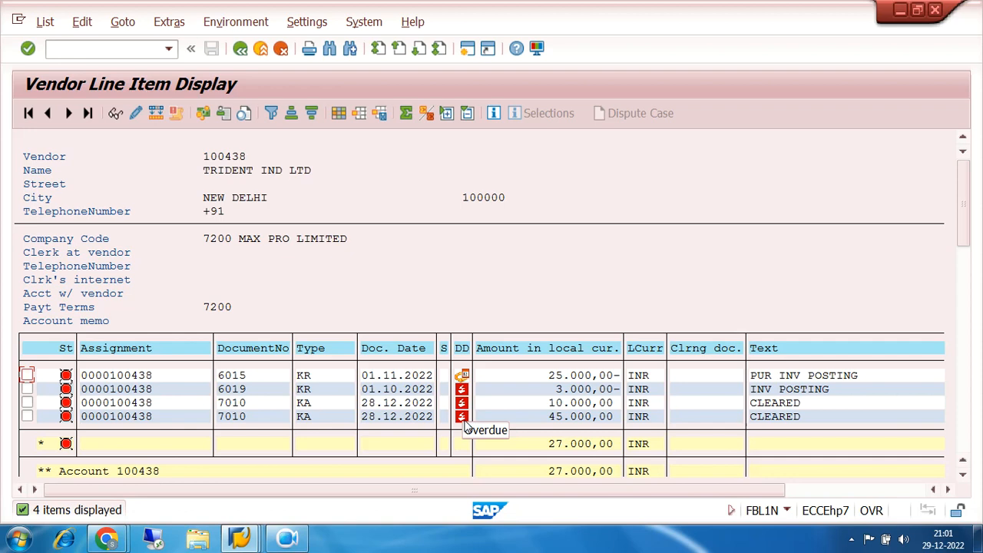
left_click(291, 540)
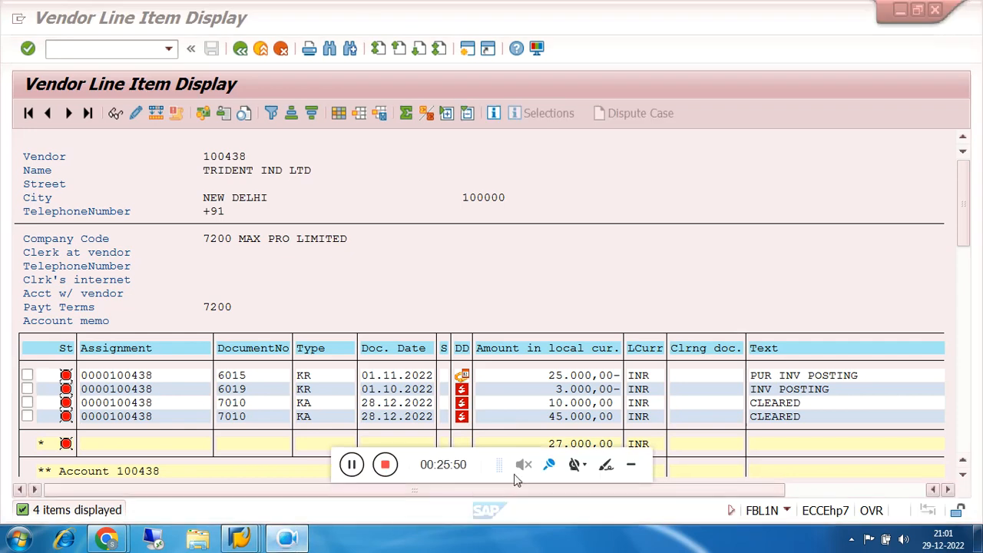
left_click(631, 464)
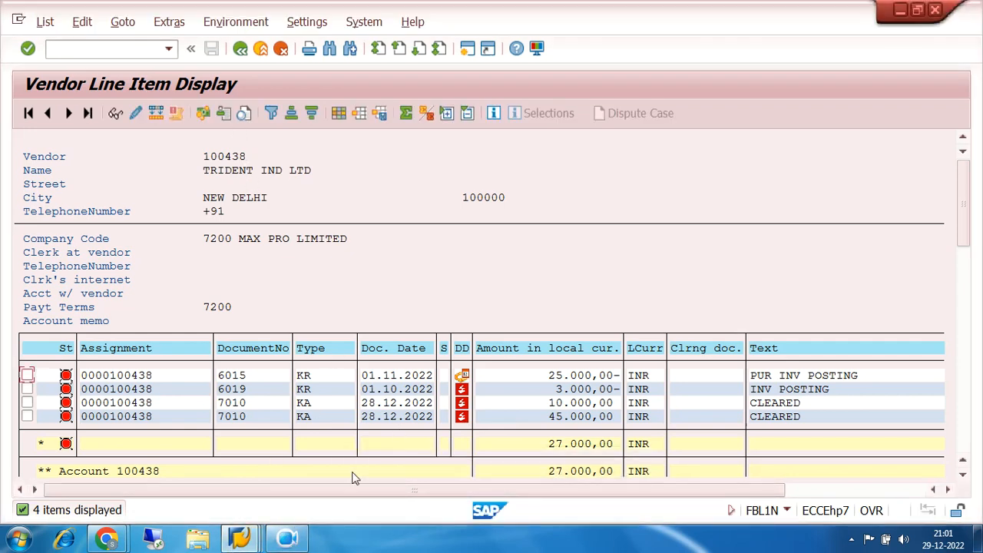
Leave the line item list, switch to the SAP Easy Access session and start vendor invoice entry with transaction FB60
left_click(241, 48)
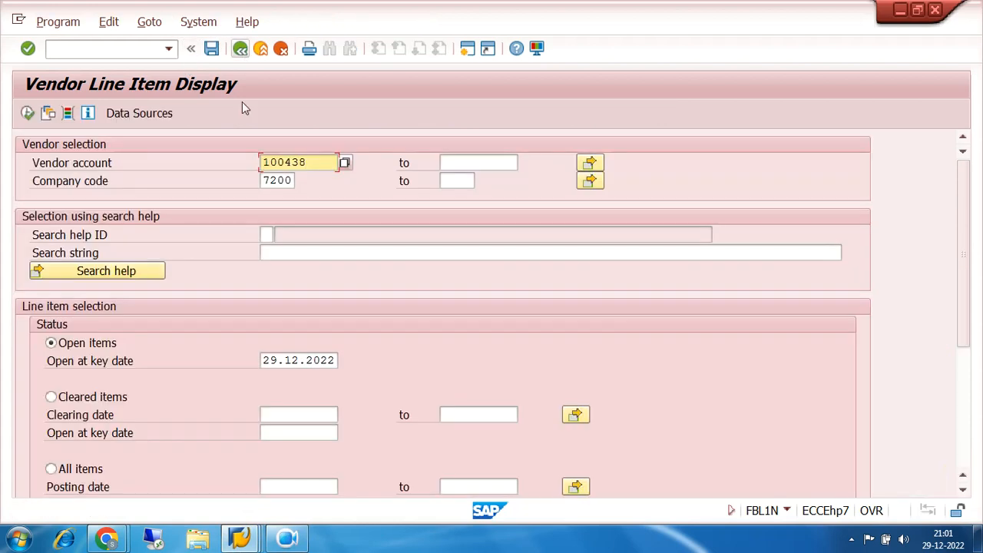
left_click(239, 537)
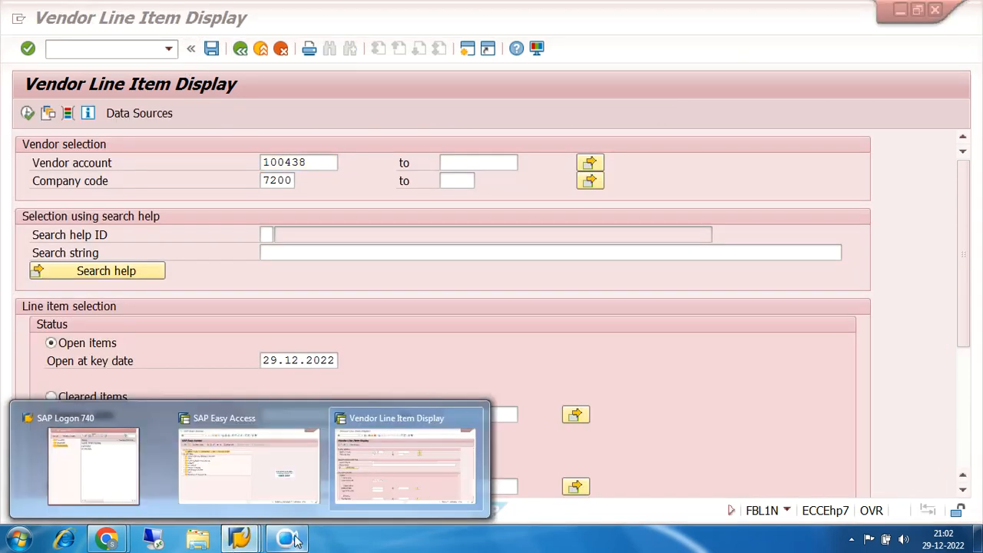
left_click(248, 461)
left_click(169, 49)
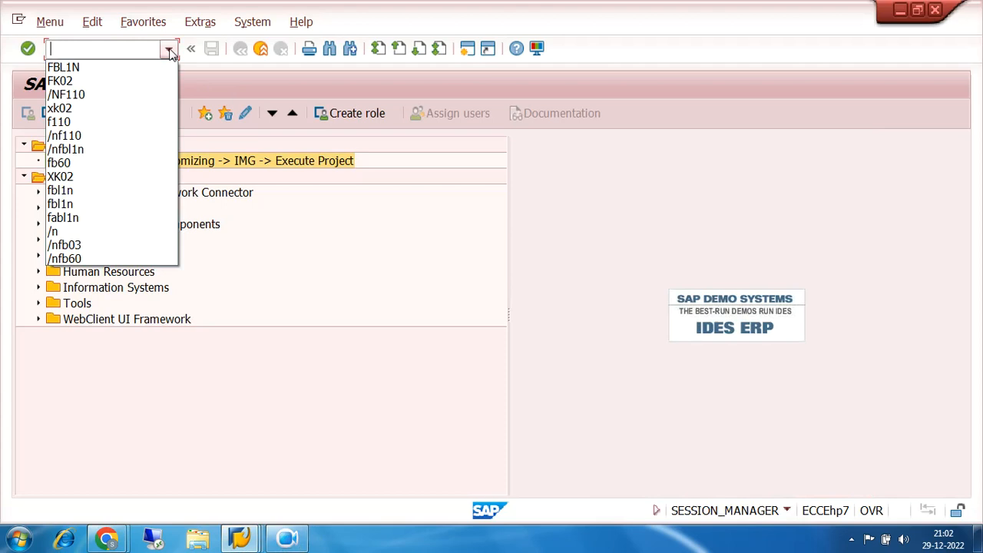
left_click(84, 163)
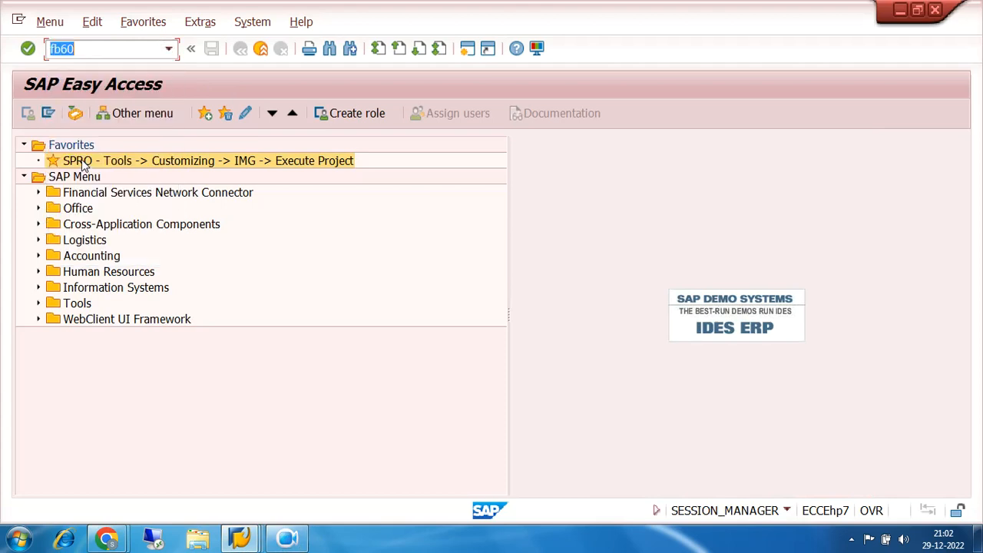
left_click(28, 49)
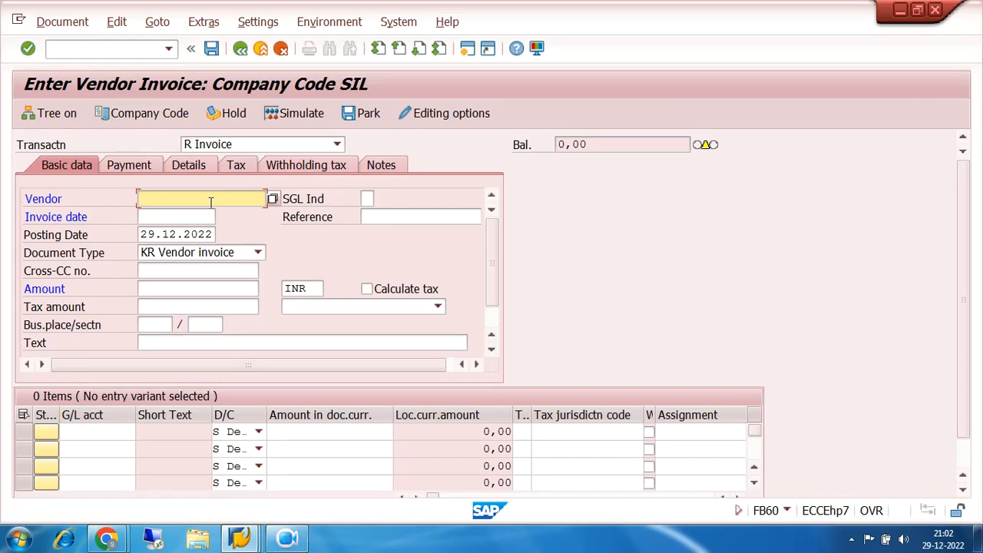
Set the invoice's company code to 7200 and look up TRIDENT IND LTD as the vendor
left_click(150, 114)
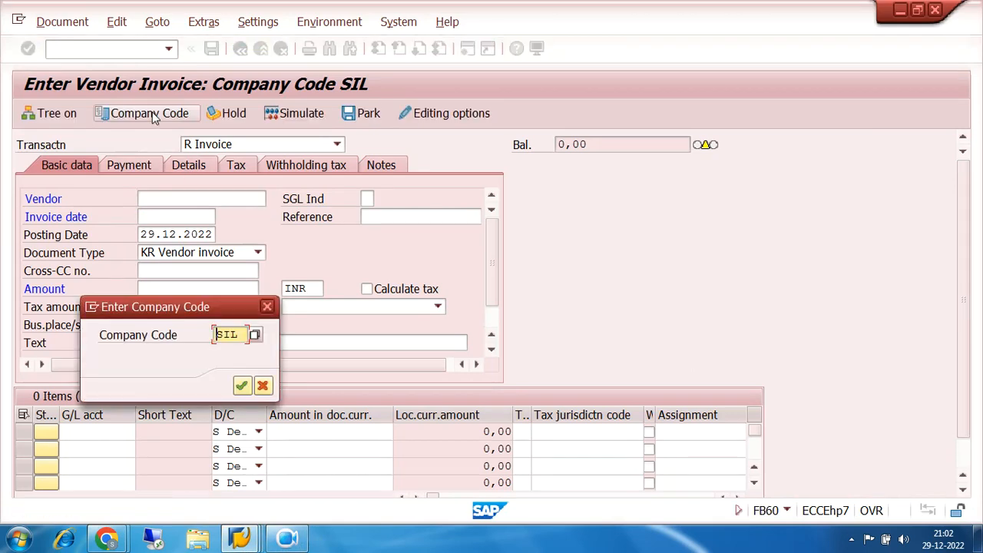
type("7200")
key("Return")
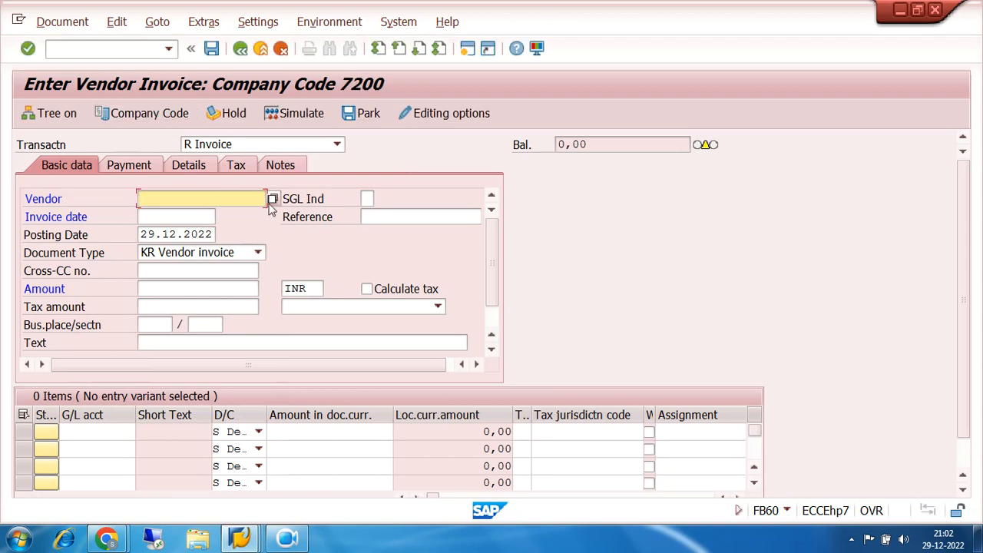
left_click(273, 199)
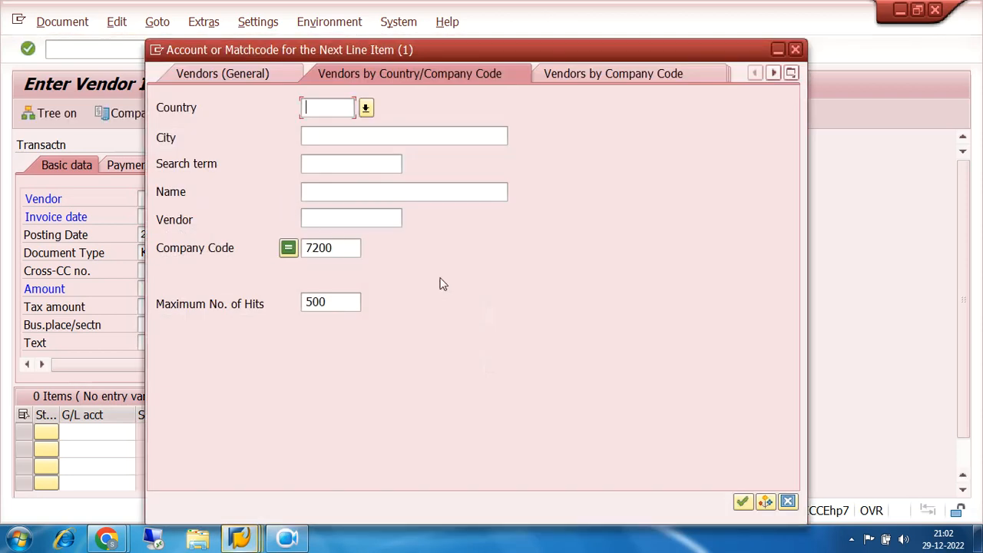
left_click(741, 501)
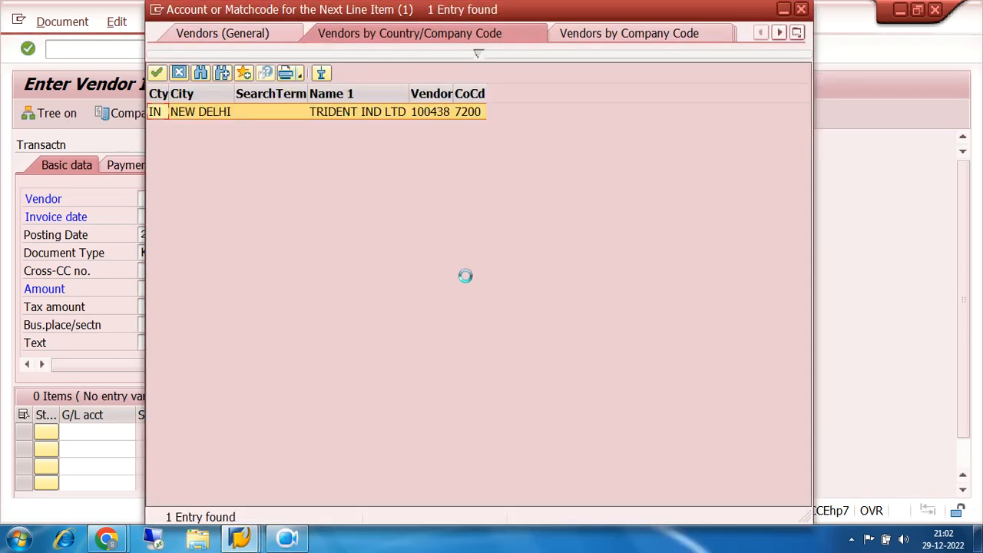
double_click(434, 112)
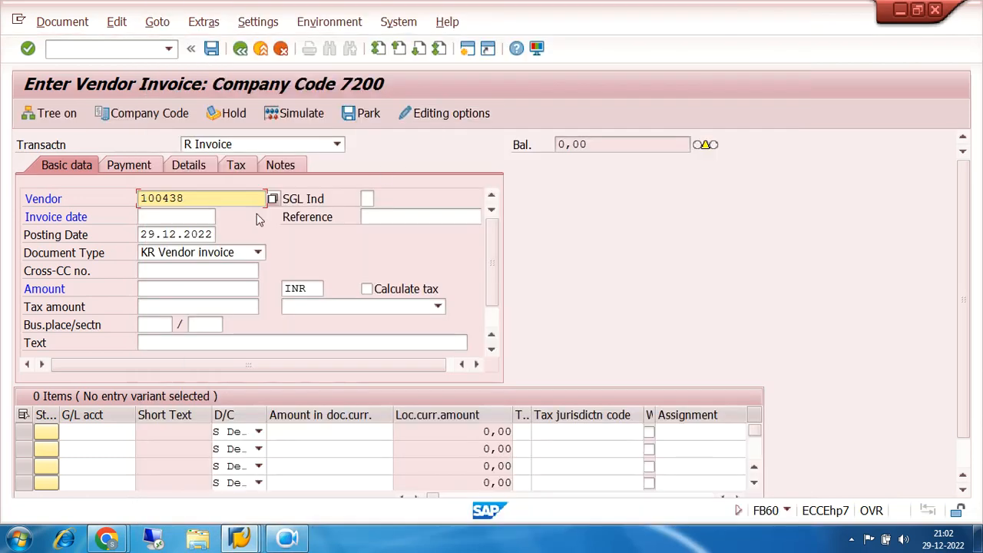
Set both the invoice date and the posting date to 01.10.2022
left_click(178, 217)
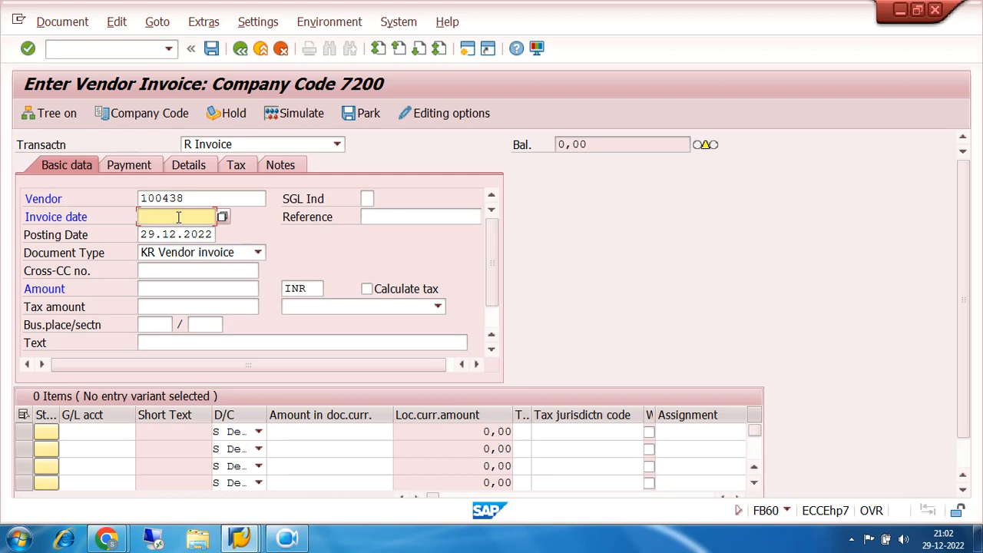
type("01.")
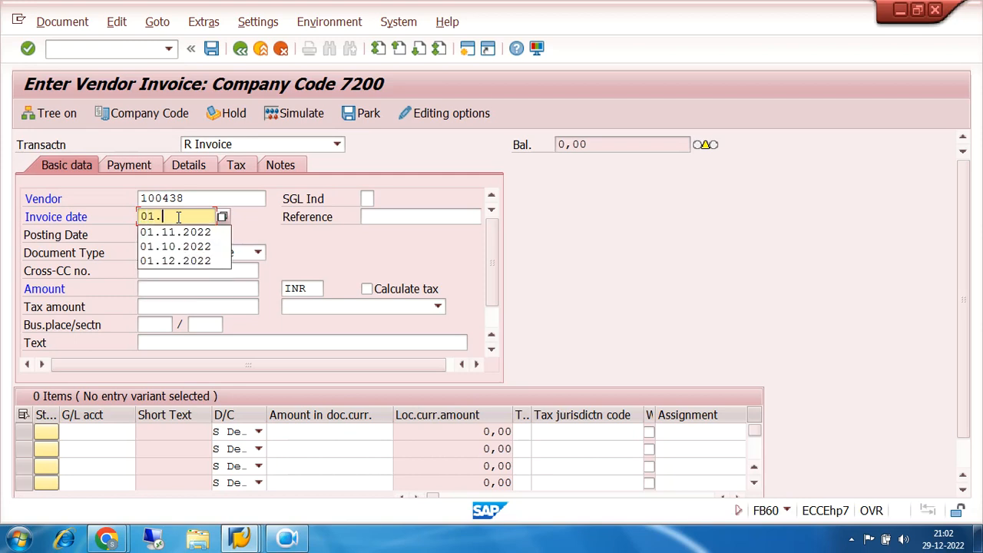
type("10")
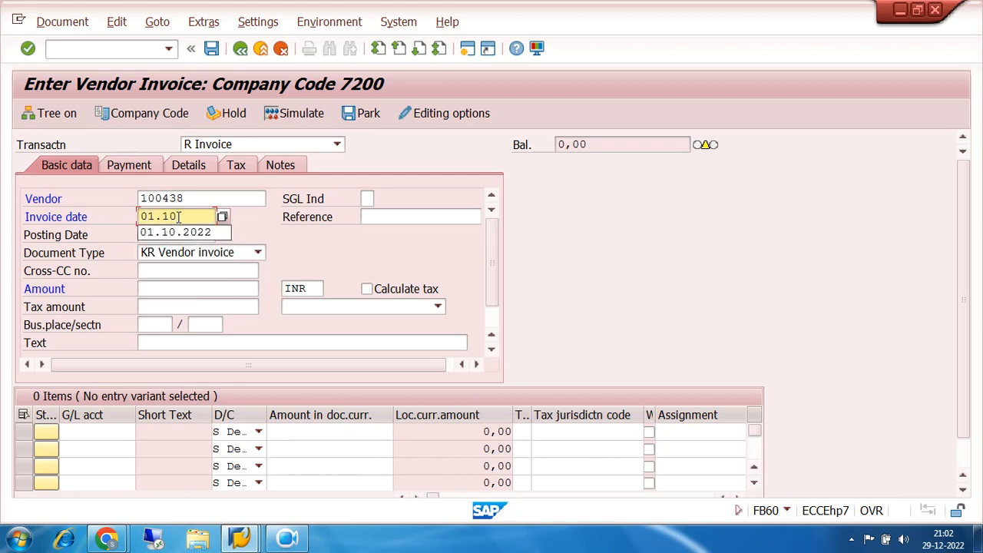
left_click(199, 233)
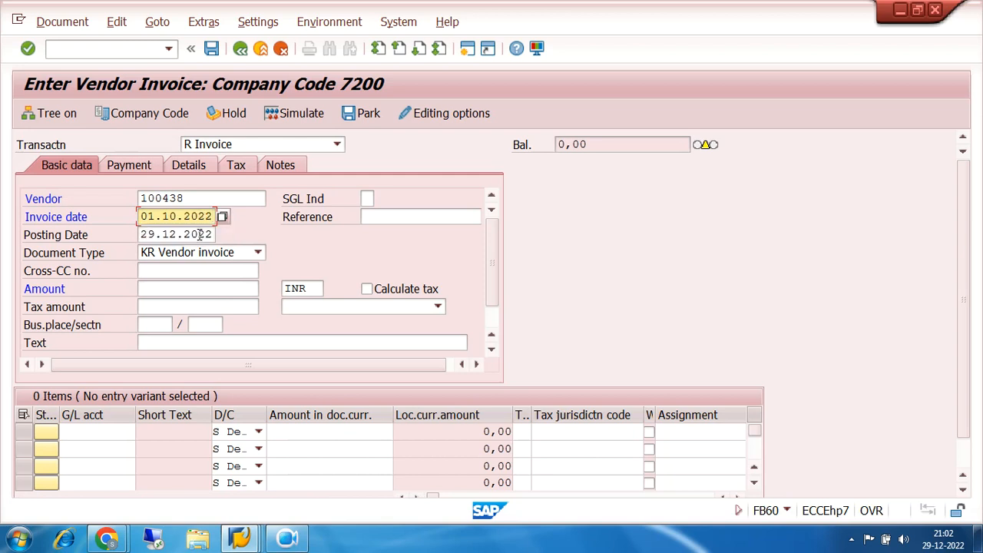
key("Tab")
key("Tab")
type("01.10")
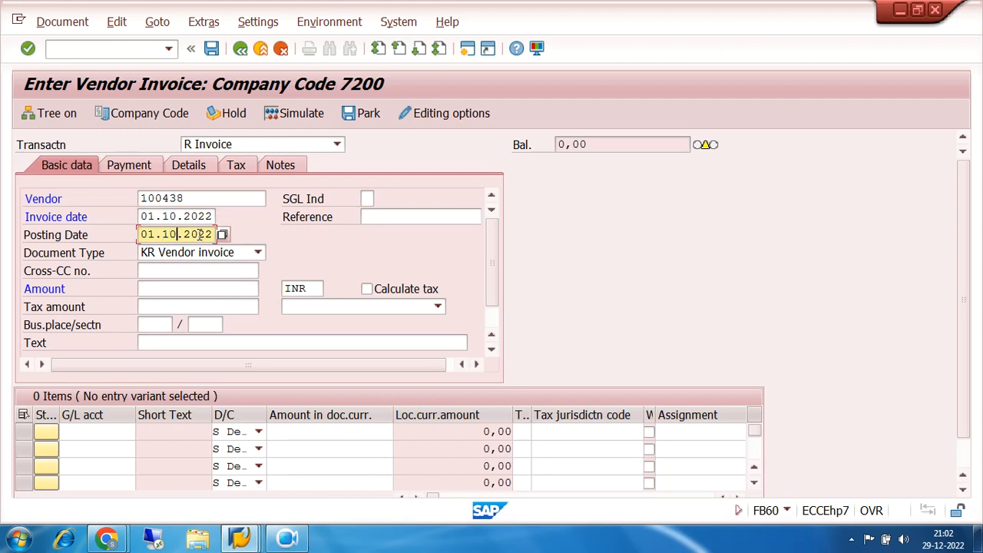
Enter an invoice amount of 5000 INR with the text PUR INV POSTING
left_click(201, 286)
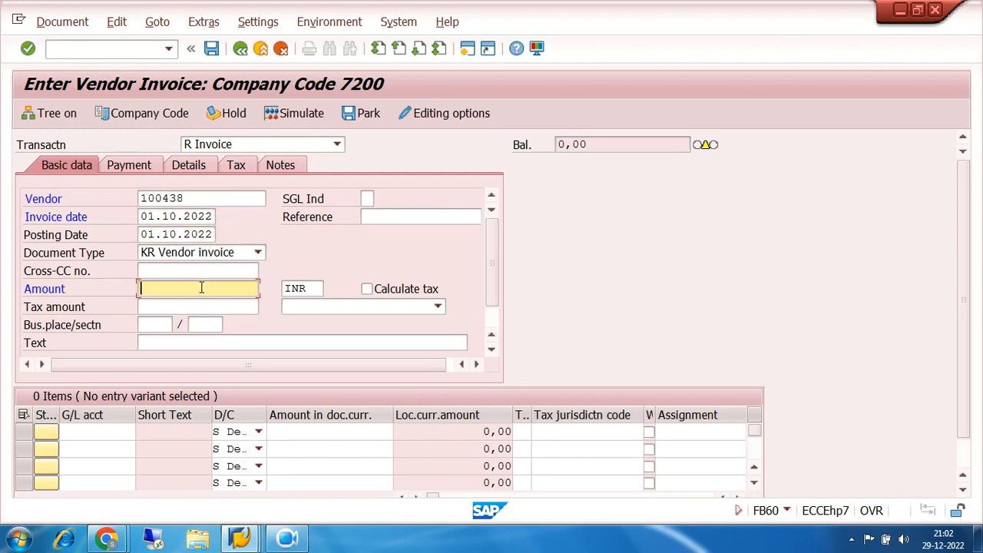
type("5000")
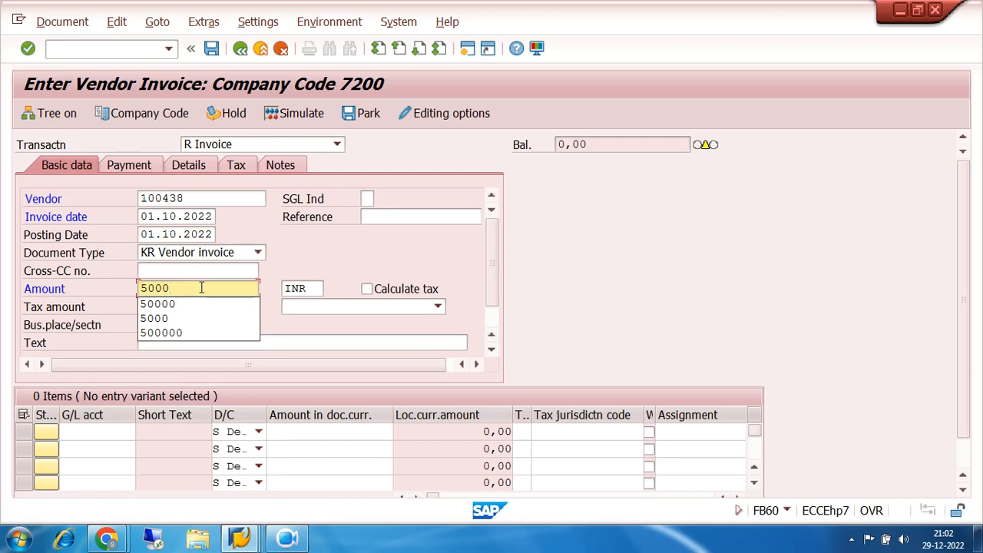
left_click(187, 341)
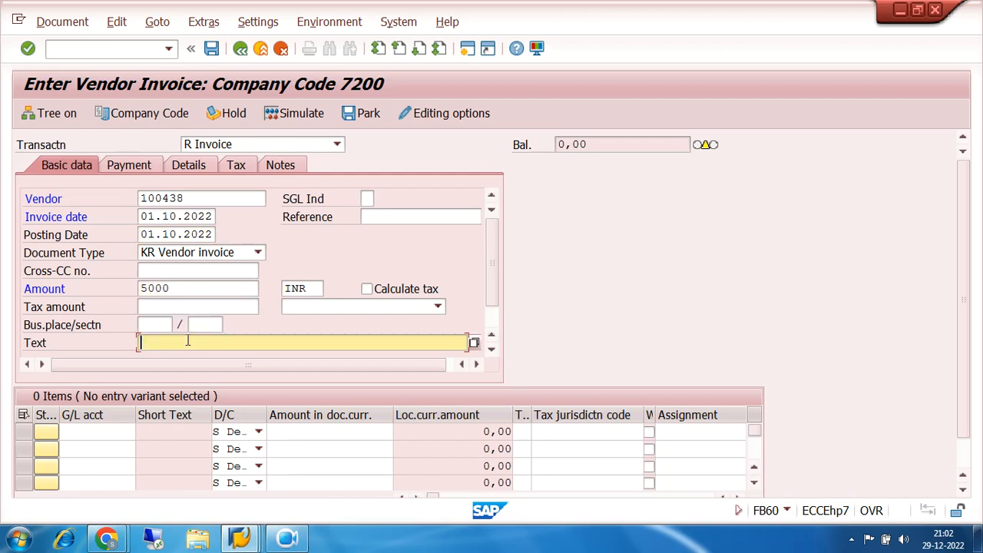
left_click(198, 361)
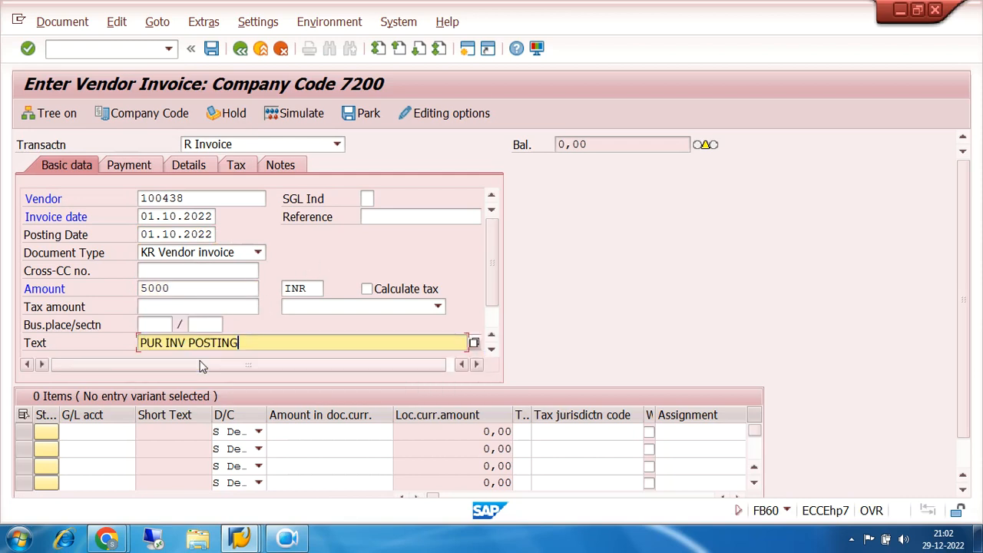
Look up the company code's G/L accounts and assign INVENTORY RAW MATERIAL(FI) to the first invoice item
left_click(114, 433)
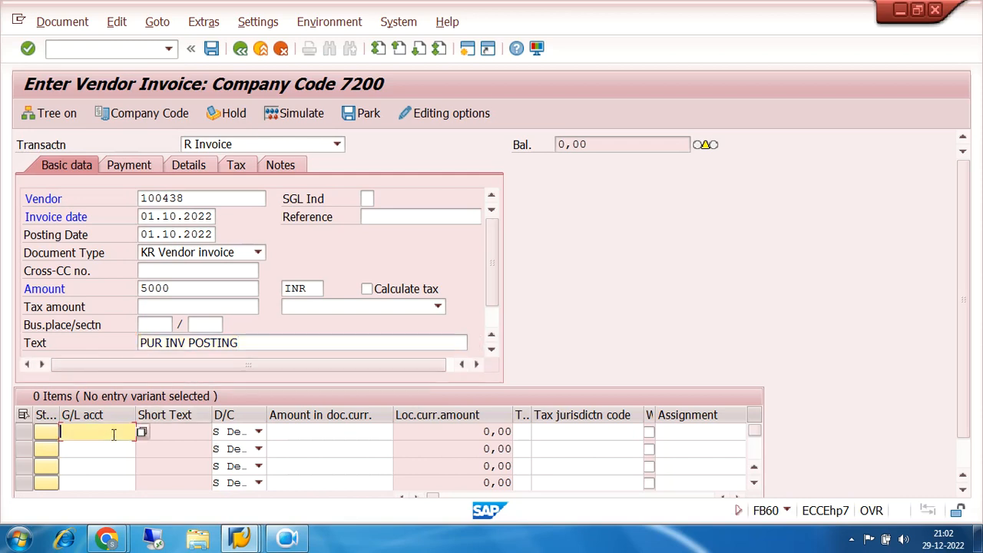
left_click(142, 432)
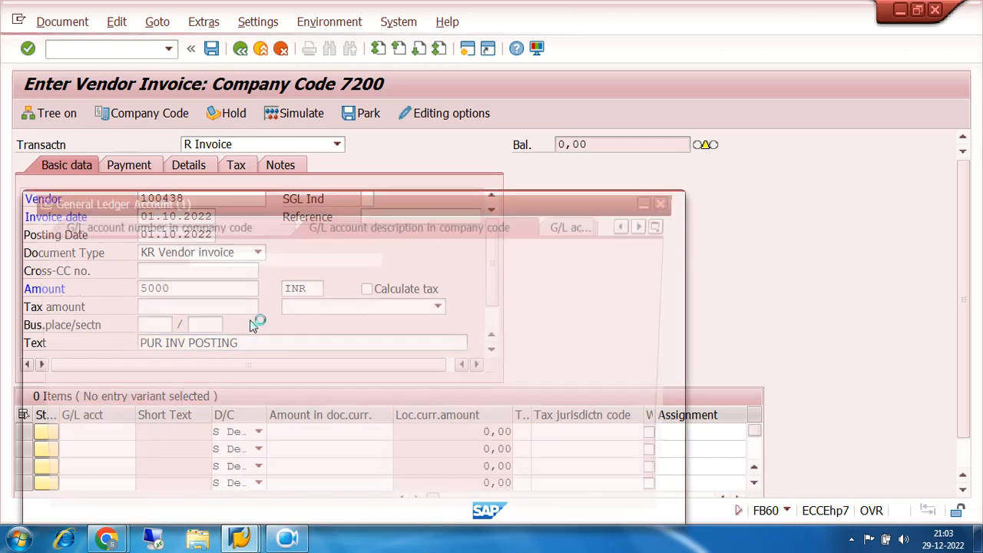
left_click(619, 502)
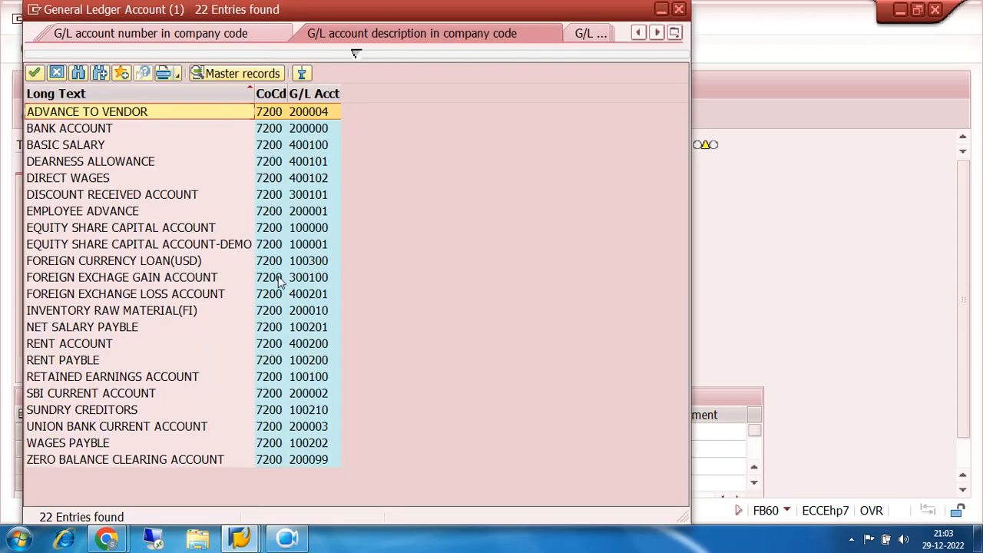
left_click(302, 313)
double_click(302, 313)
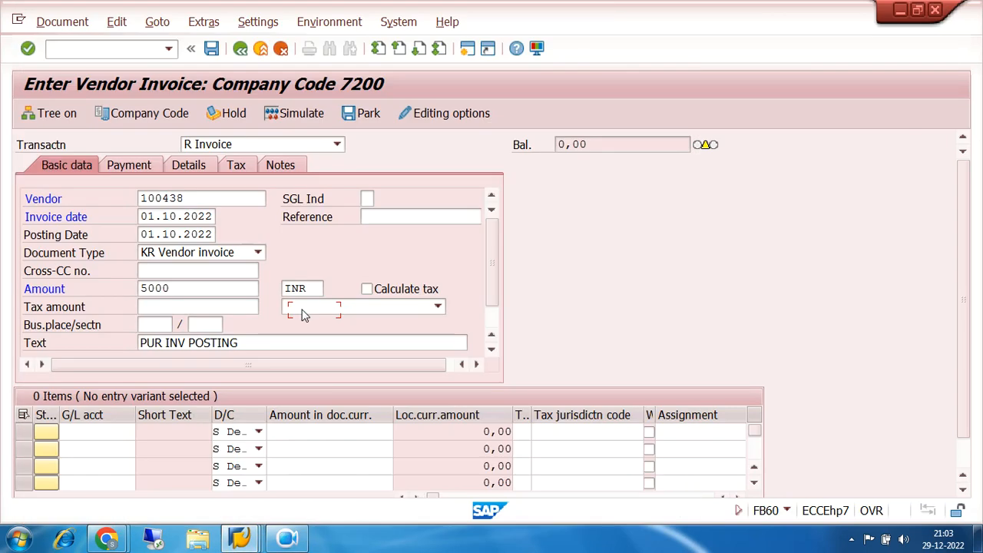
Complete the G/L item with * as the amount and + as the text, validate the entries and accept the period adjustment
left_click(311, 430)
key("Tab")
key("Tab")
key("Tab")
key("Tab")
key("Tab")
key("Tab")
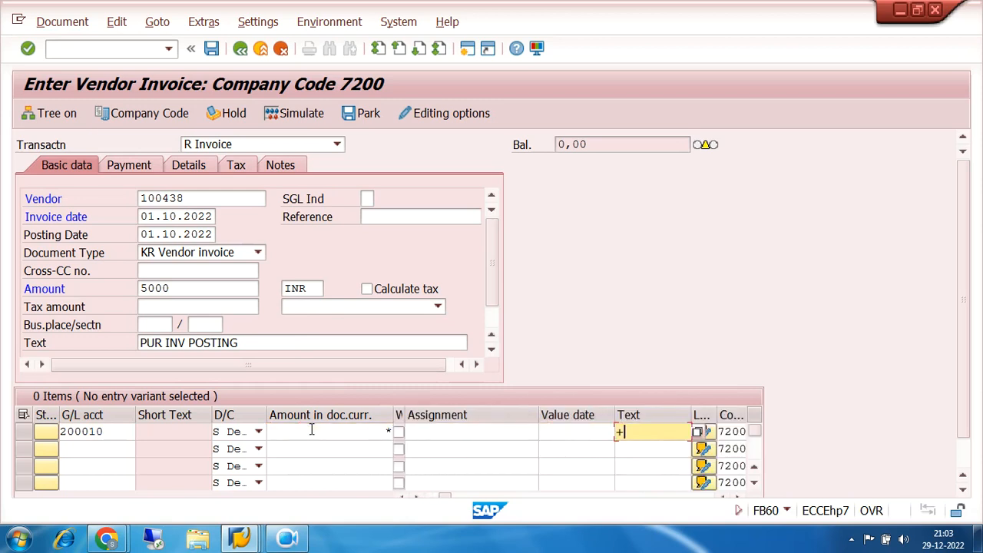
type("+")
key("Return")
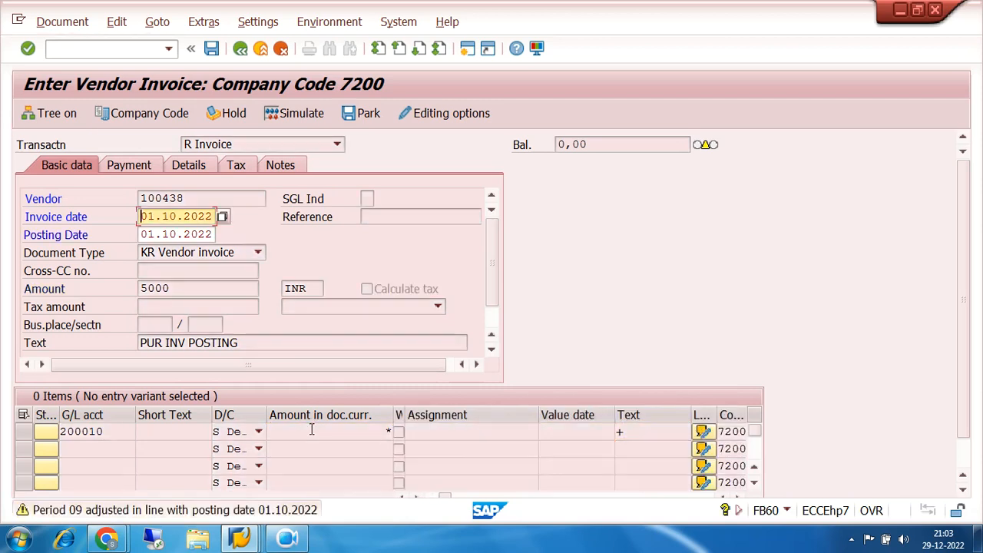
key("Return")
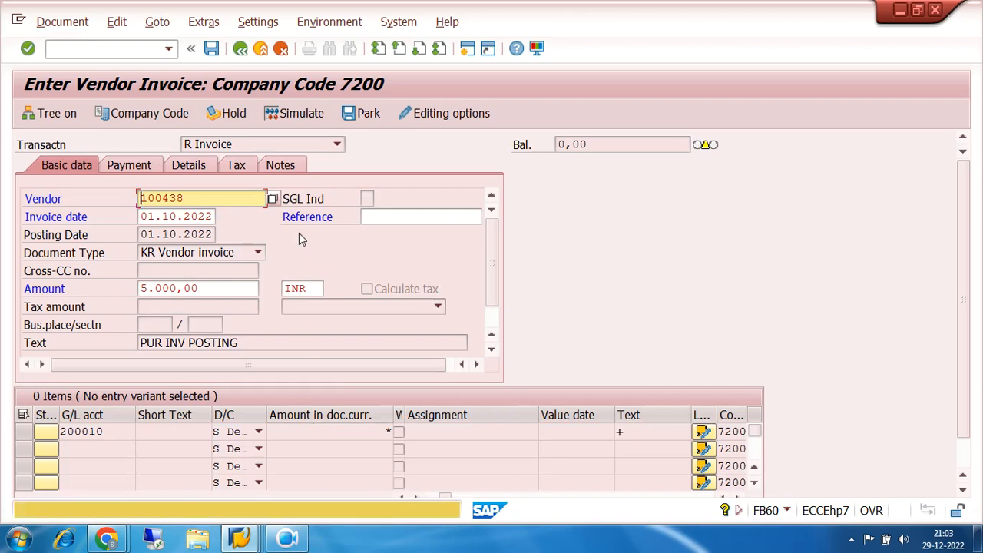
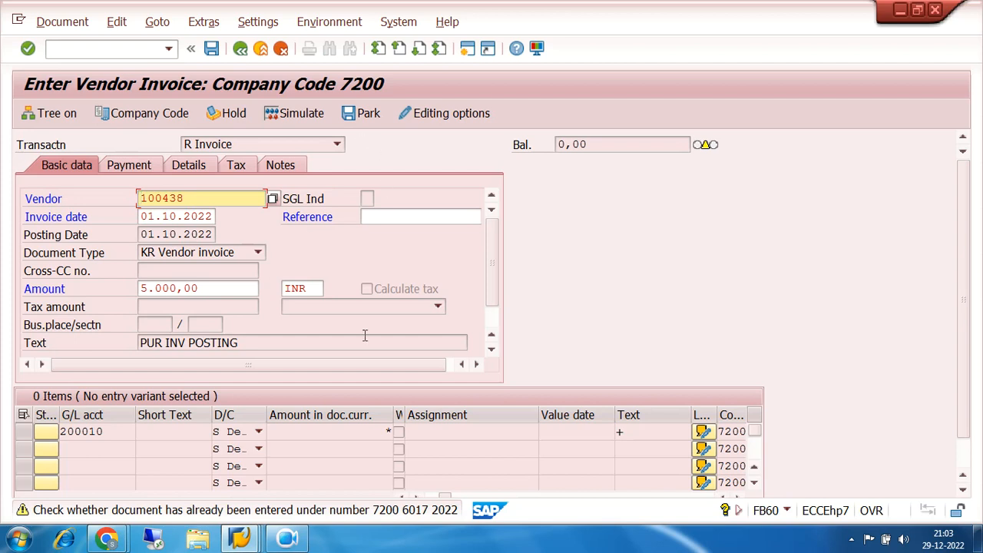
Switch to the vendor line item display, list the vendor's open items in company code 7200 and review them
left_click(239, 540)
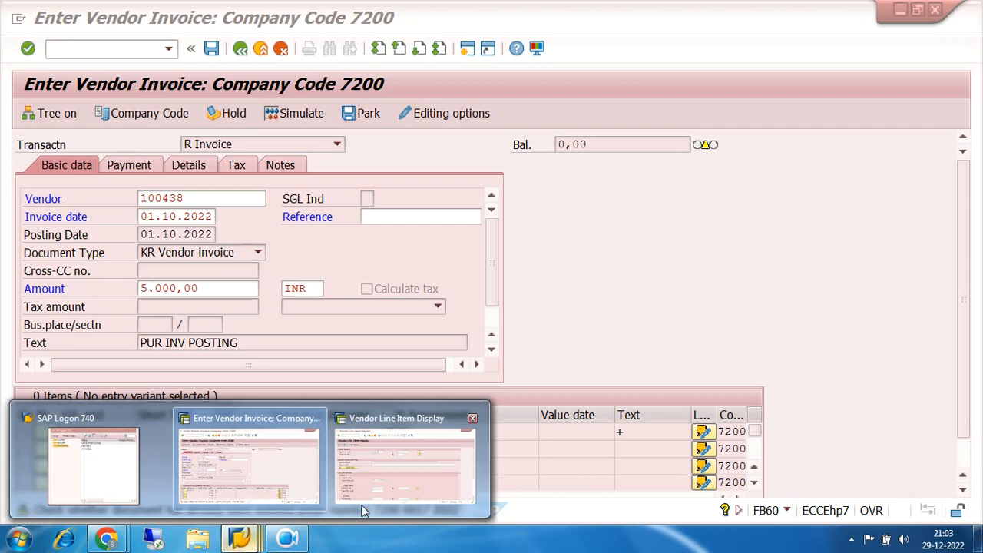
left_click(361, 504)
left_click(27, 113)
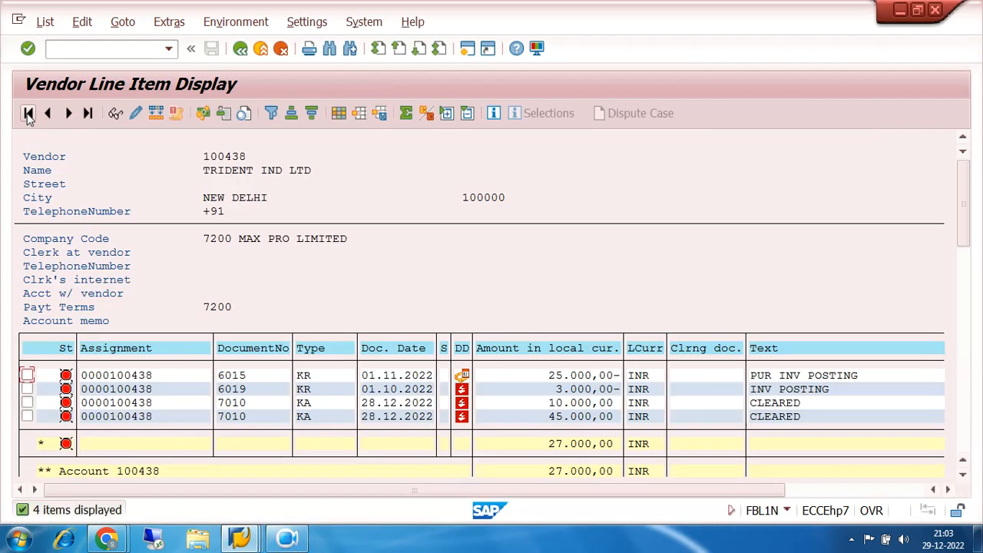
scroll(350, 321, "down", 2)
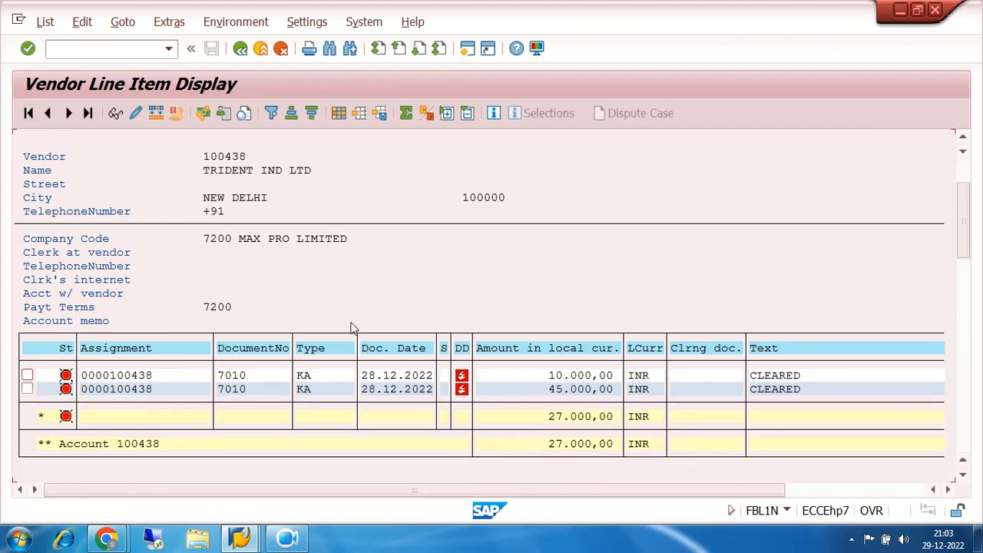
scroll(350, 322, "up", 1)
Return to the line item selection and list all items for the vendor instead of only the open ones
left_click(240, 49)
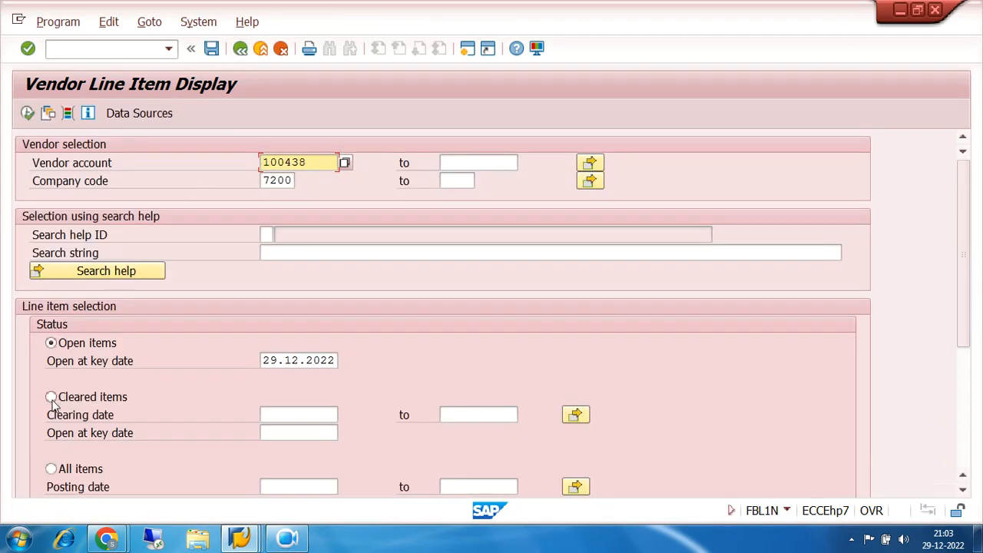
left_click(51, 468)
left_click(27, 114)
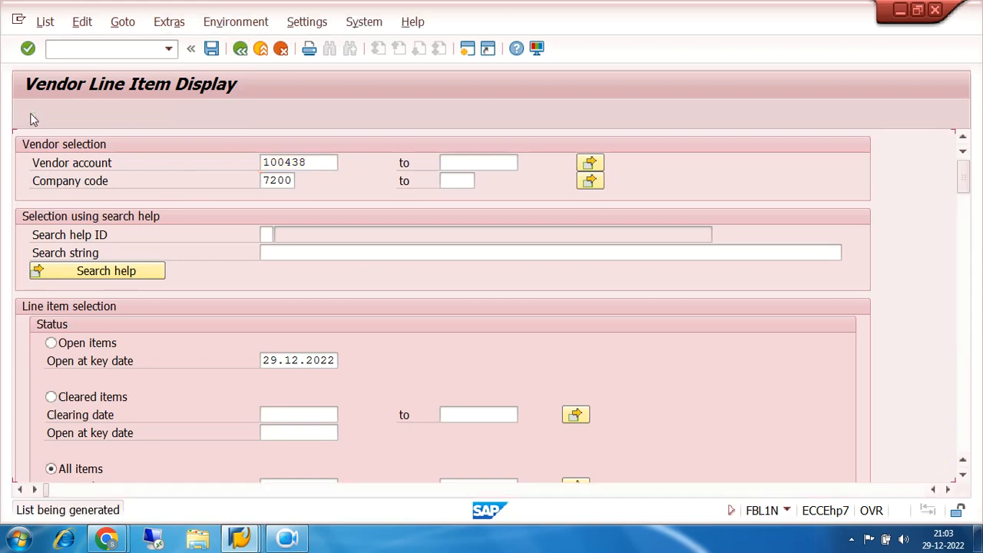
Look through the vendor's cleared items for document 6017 and examine its date, amount and text
scroll(495, 284, "down", 3)
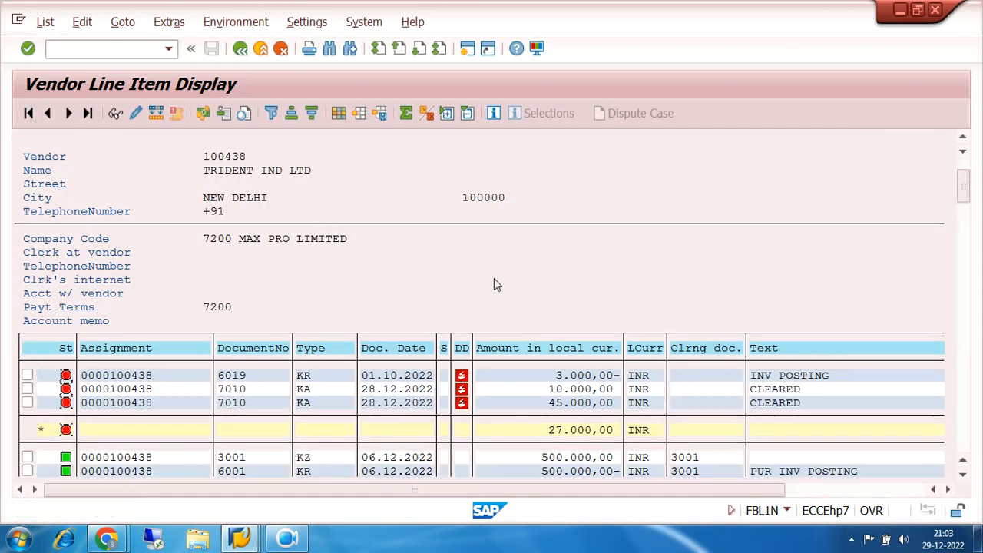
scroll(495, 284, "down", 1)
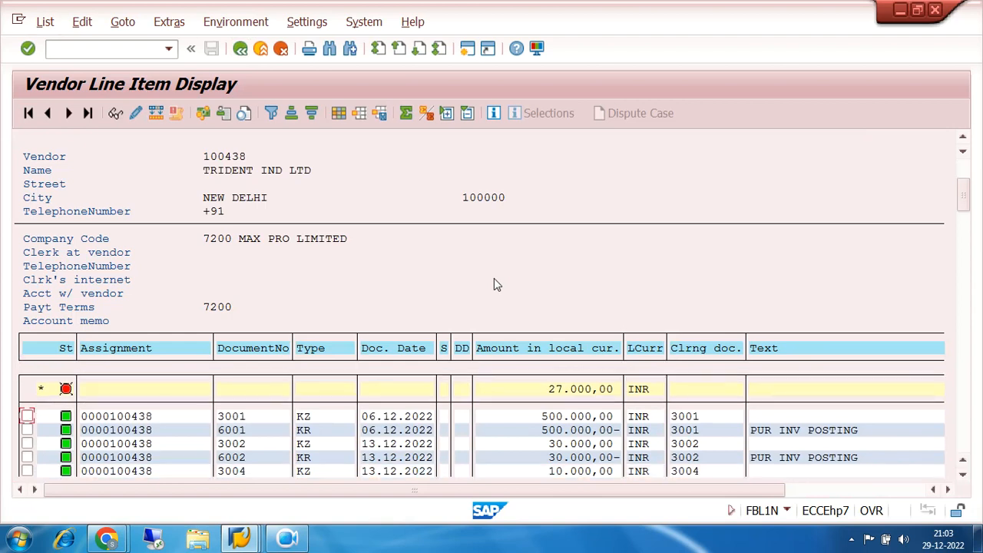
scroll(495, 284, "down", 4)
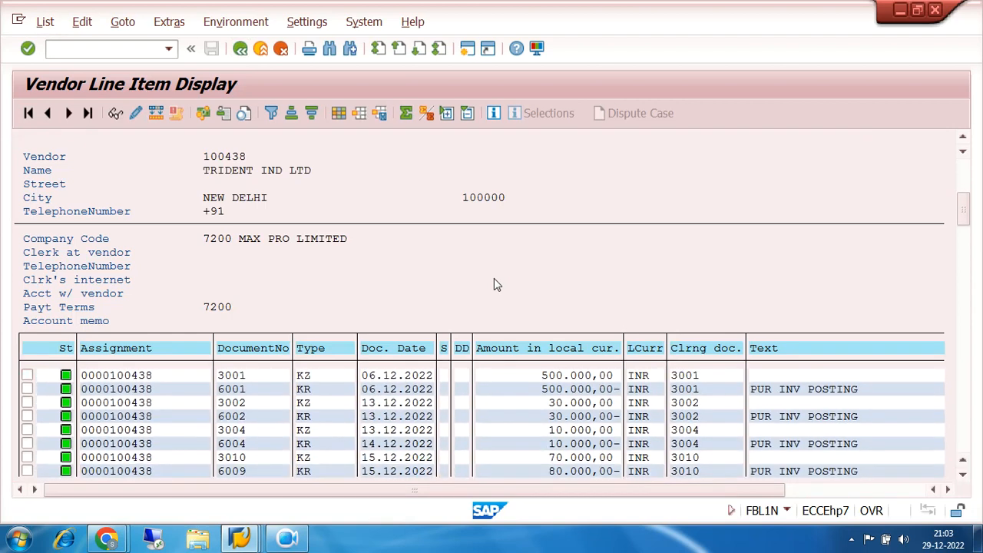
scroll(495, 284, "down", 4)
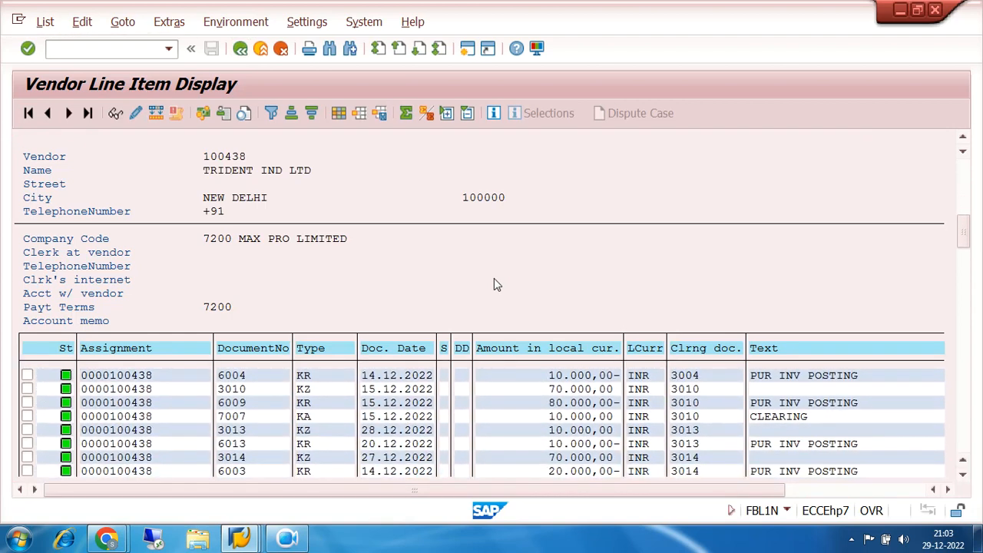
scroll(496, 284, "down", 2)
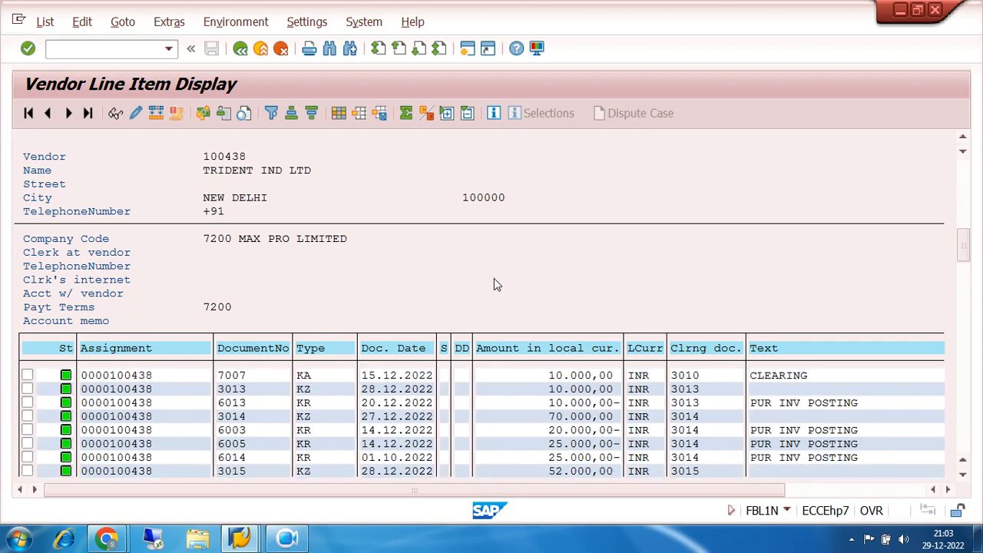
scroll(497, 284, "down", 3)
scroll(496, 284, "down", 1)
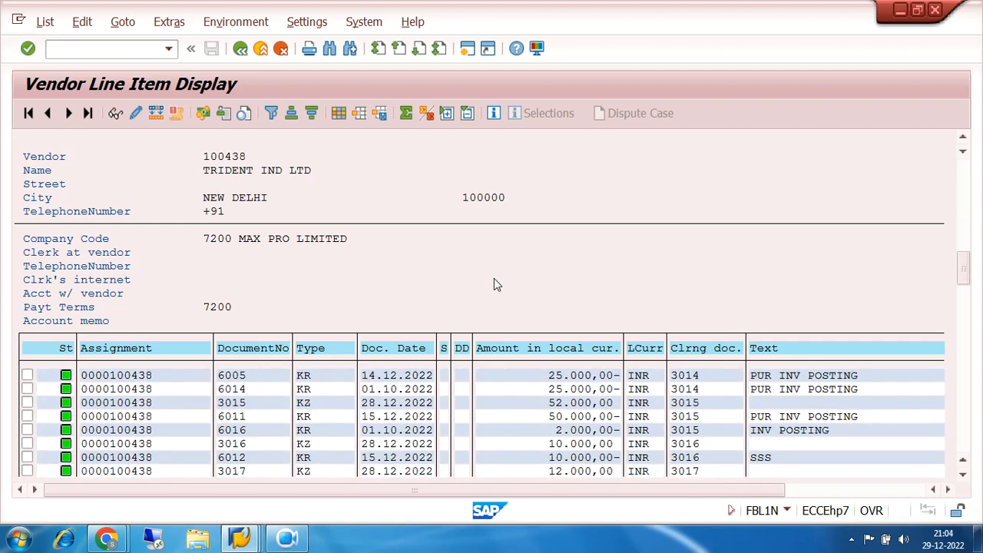
scroll(495, 285, "down", 1)
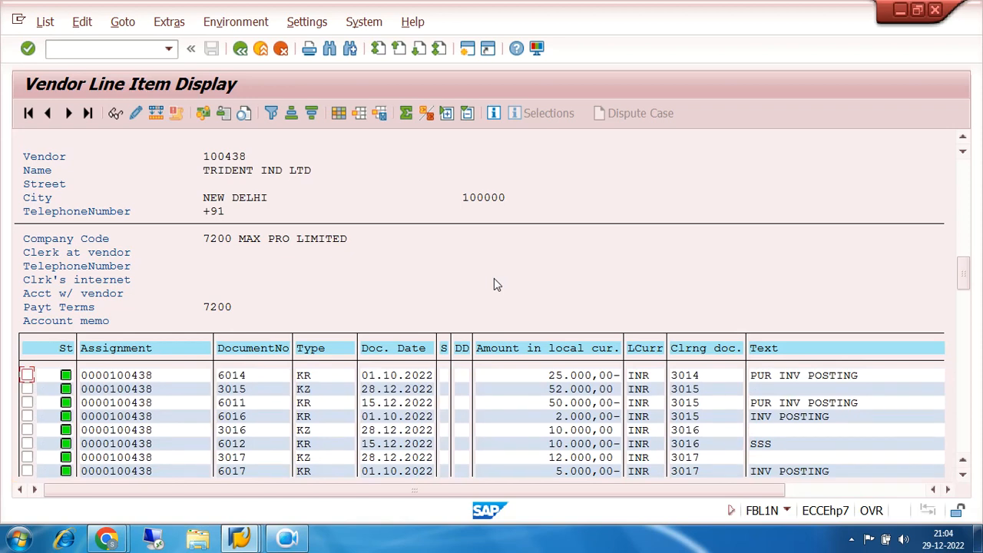
scroll(496, 285, "down", 1)
left_click(233, 458)
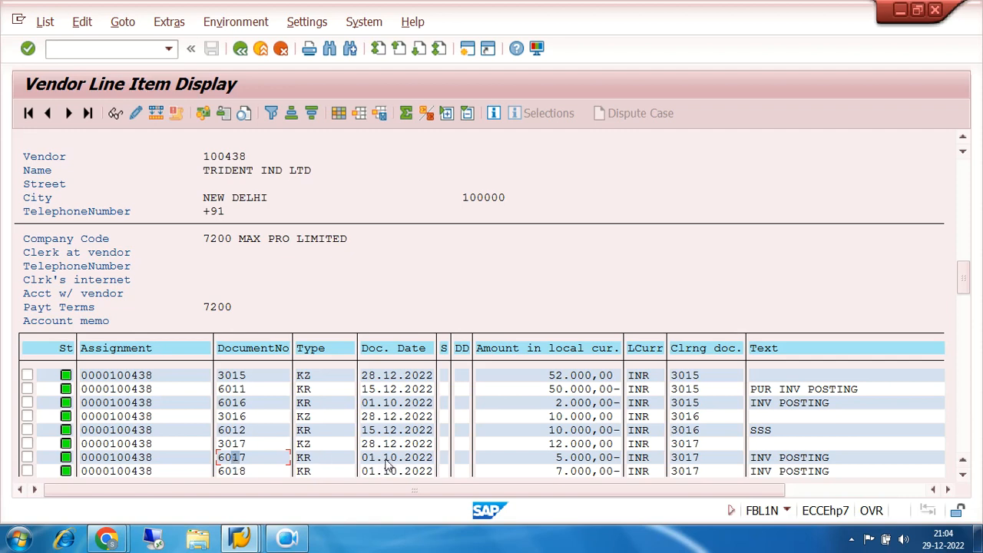
Return to the vendor invoice entry and compare its amount, reference and invoice date with those of document 6017
left_click(242, 539)
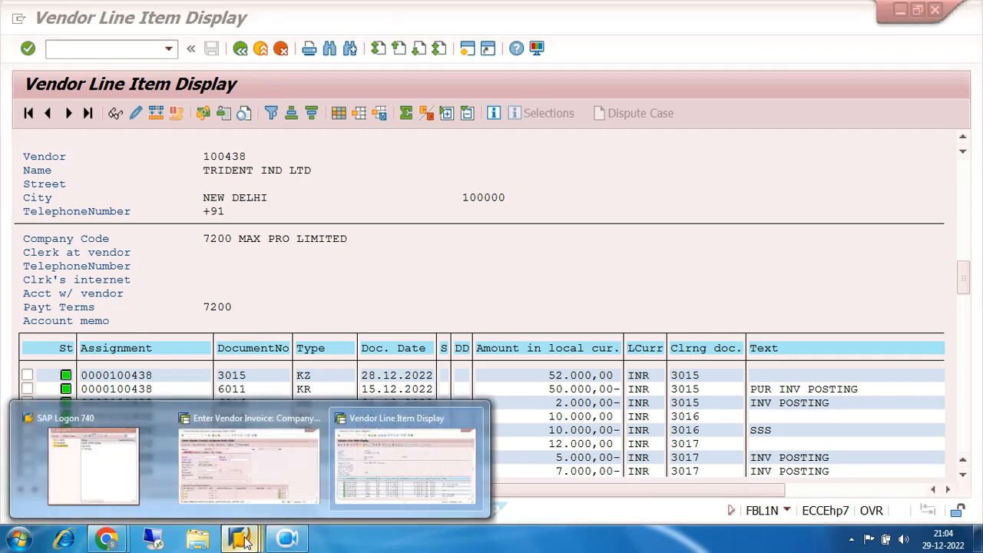
left_click(256, 482)
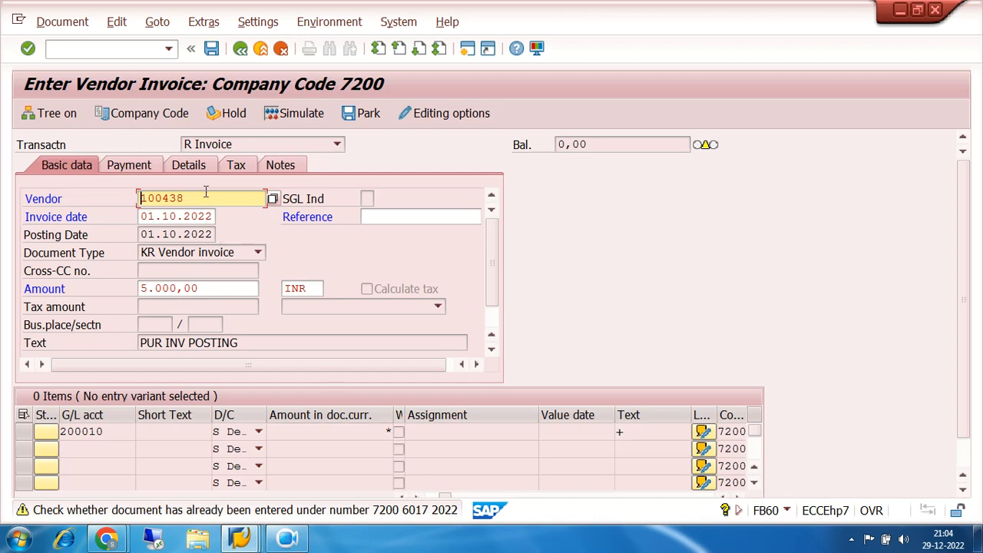
left_click(207, 287)
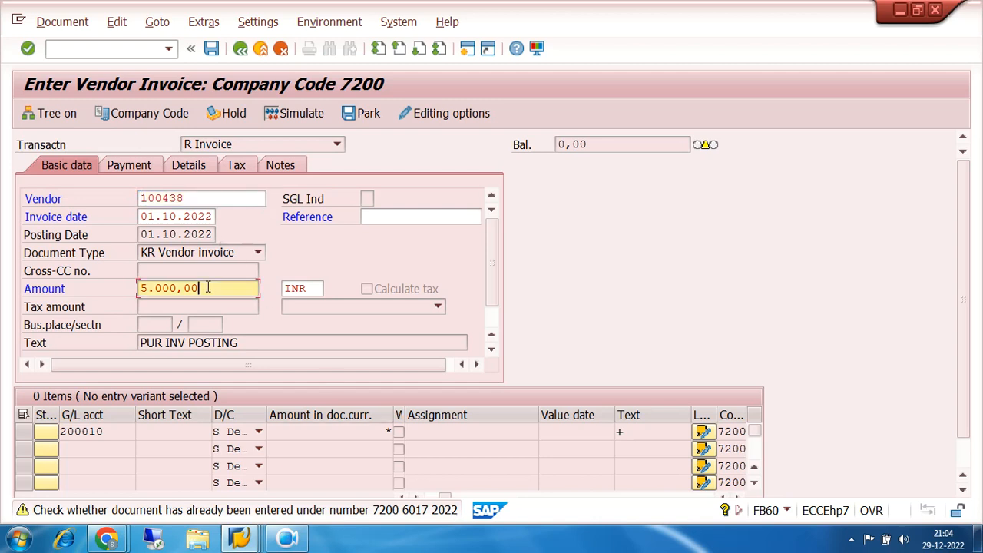
left_click(413, 218)
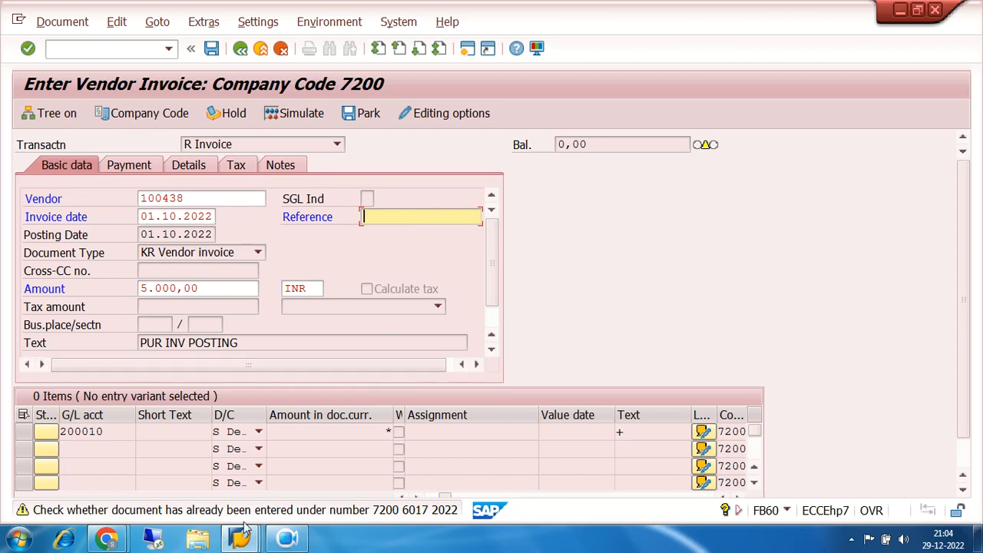
left_click(202, 288)
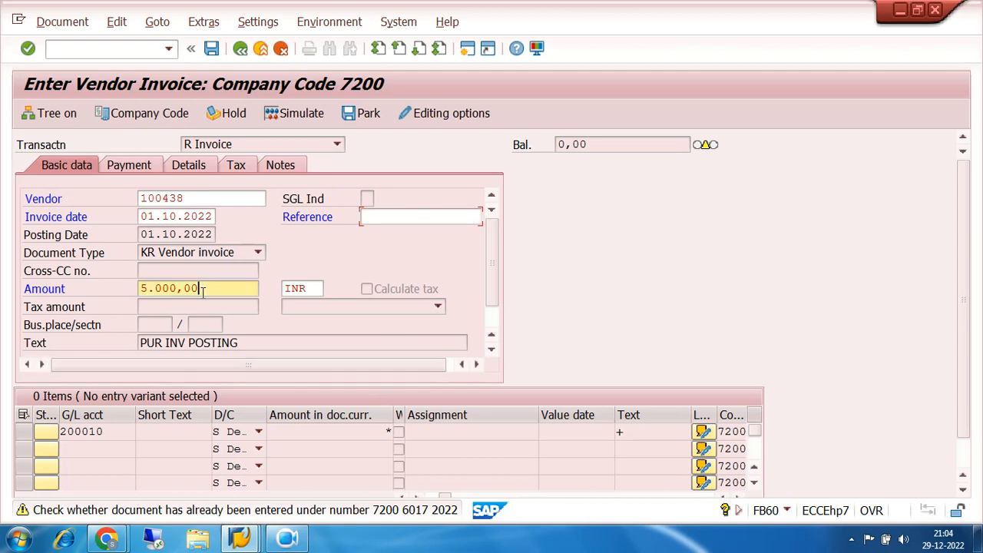
left_click(199, 215)
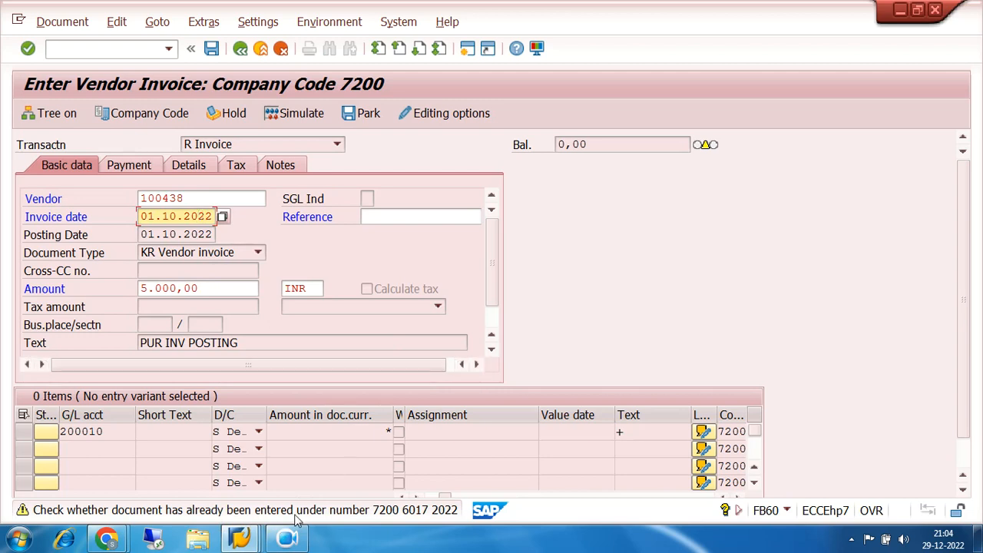
Accept the pending warnings on the 5000 INR vendor invoice, simulate it and post it
left_click(581, 255)
key("Return")
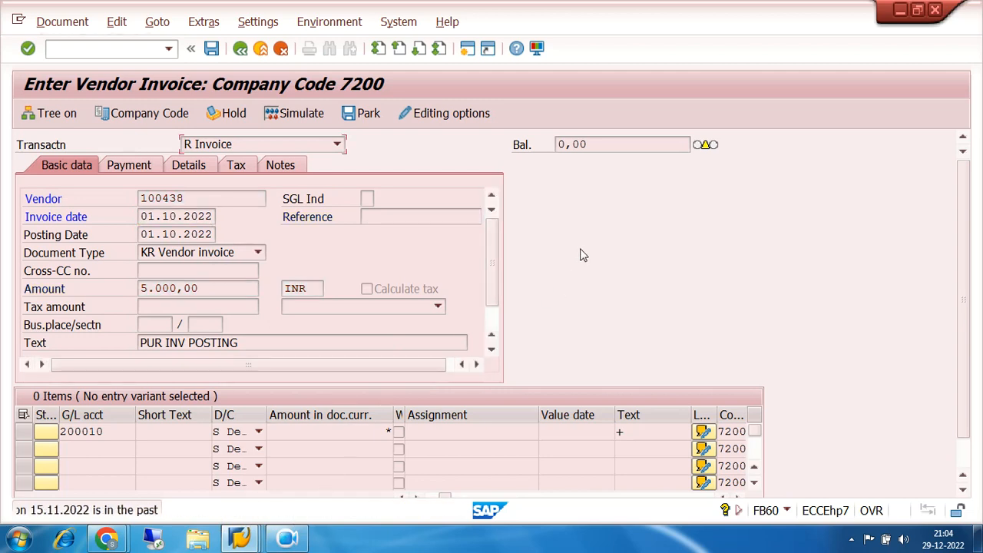
key("Return")
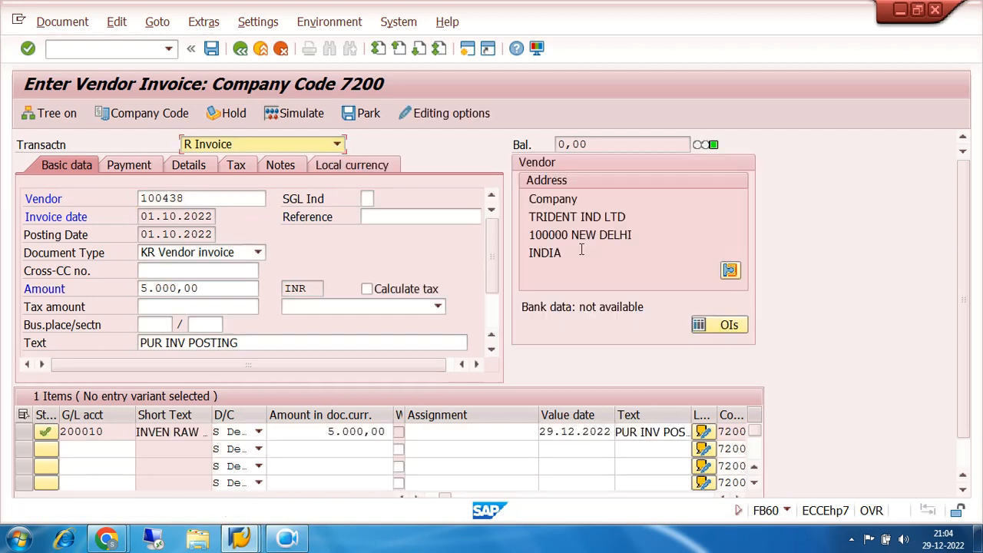
left_click(303, 115)
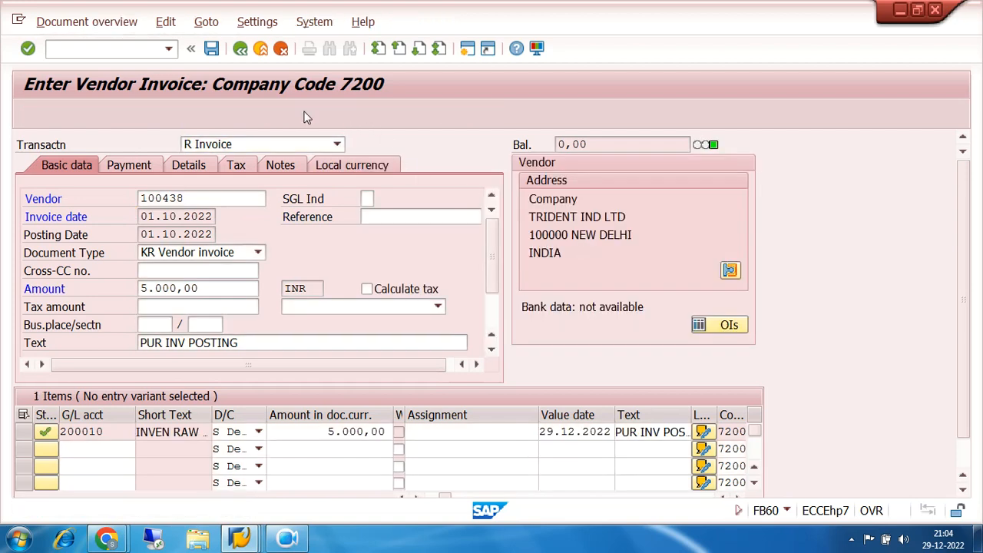
left_click(211, 48)
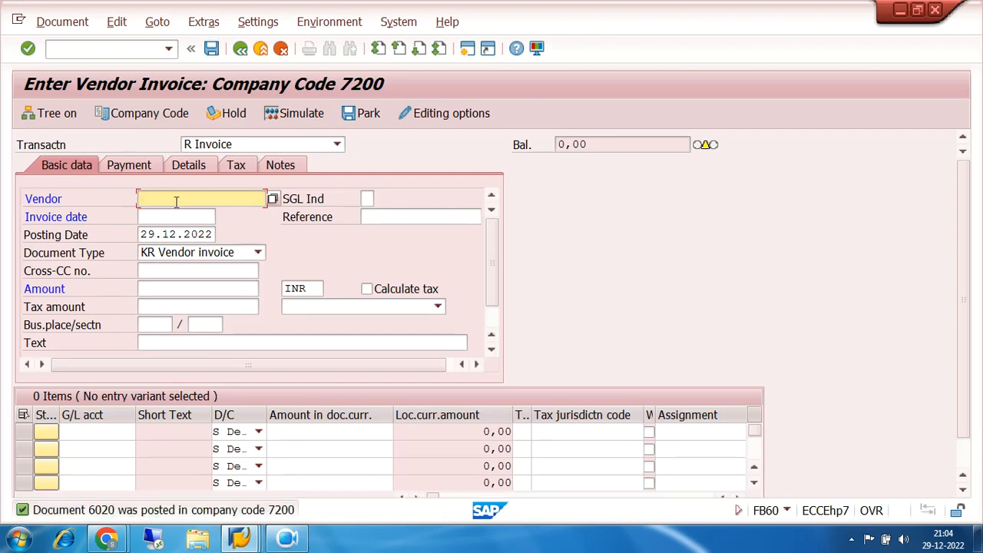
Start another invoice for the same vendor with 02.10.2022 as both the invoice date and the posting date
left_click(175, 201)
left_click(178, 215)
left_click(168, 217)
type("02.10")
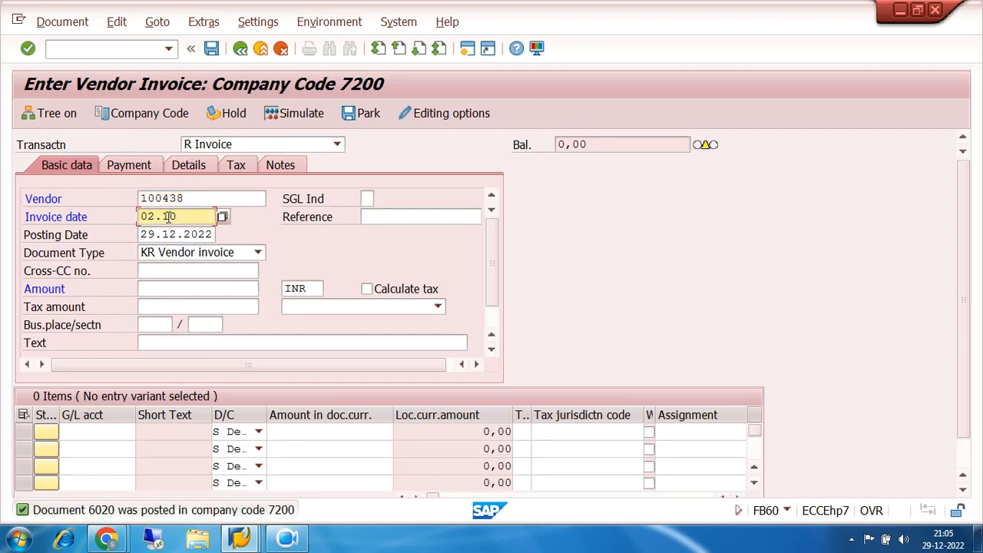
type(".2022")
key("Tab")
key("Tab")
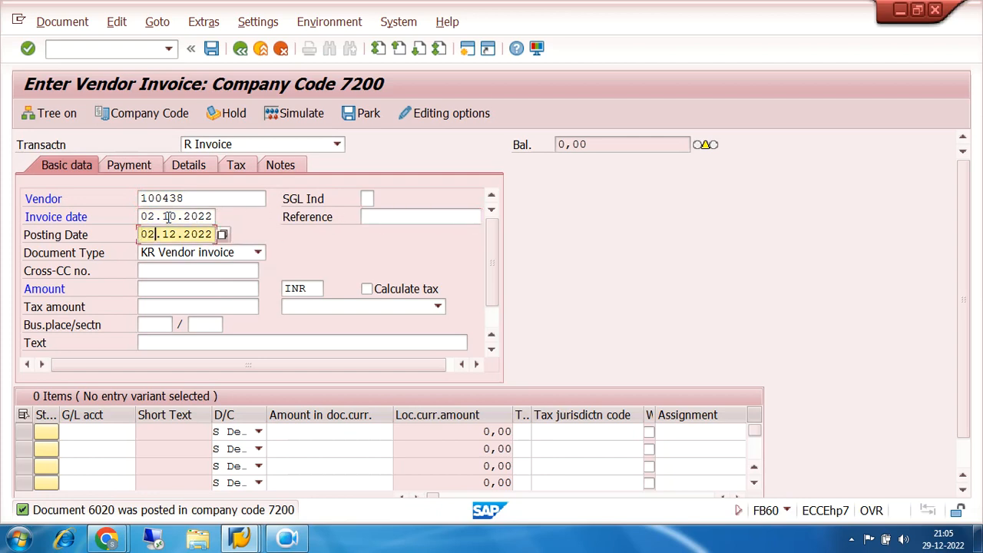
Enter an invoice amount of 3750 INR with the text PUR INV POSTING
left_click(184, 288)
type("3750")
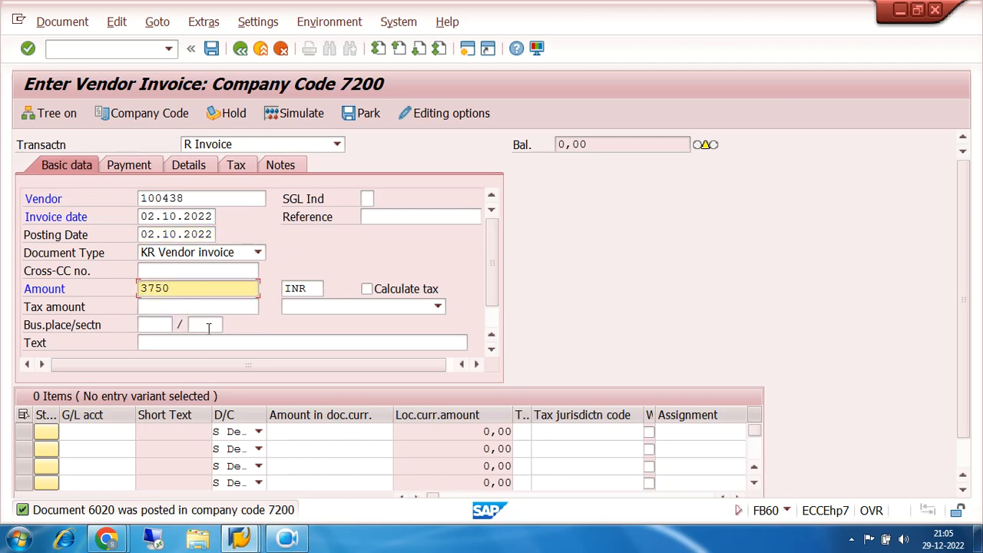
left_click(208, 342)
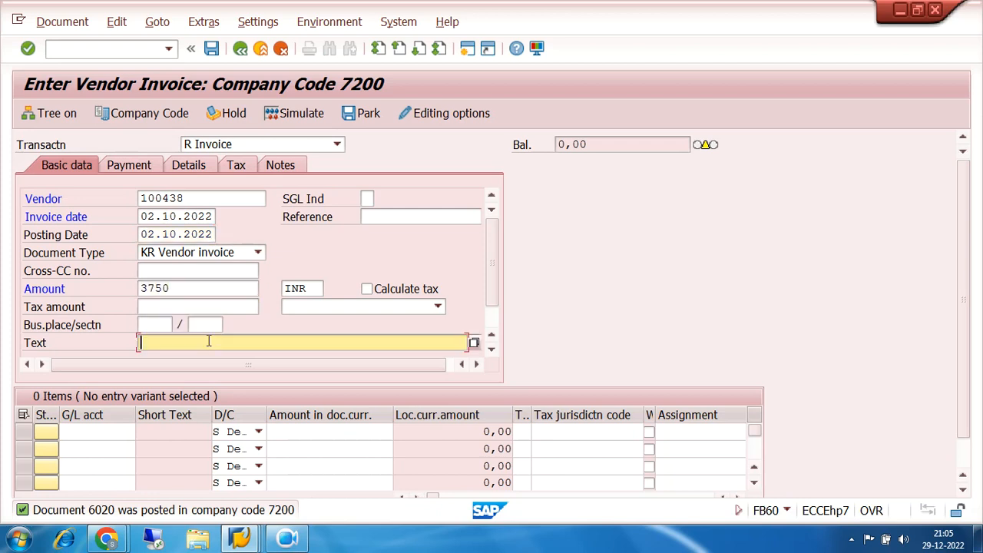
left_click(192, 355)
Fill in the first G/L item with the inventory raw material account, * as the amount and + as the text
left_click(122, 430)
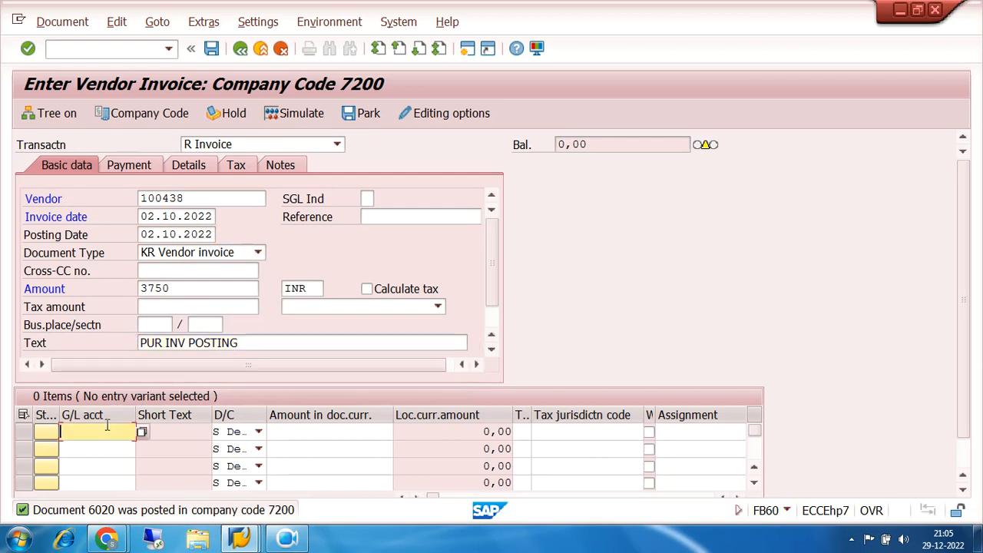
left_click(107, 430)
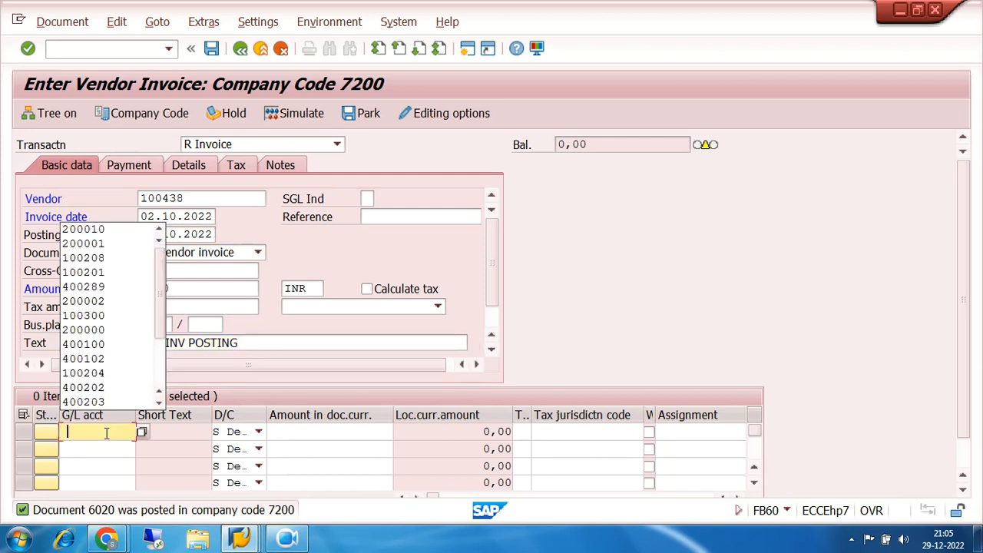
left_click(106, 234)
left_click(329, 430)
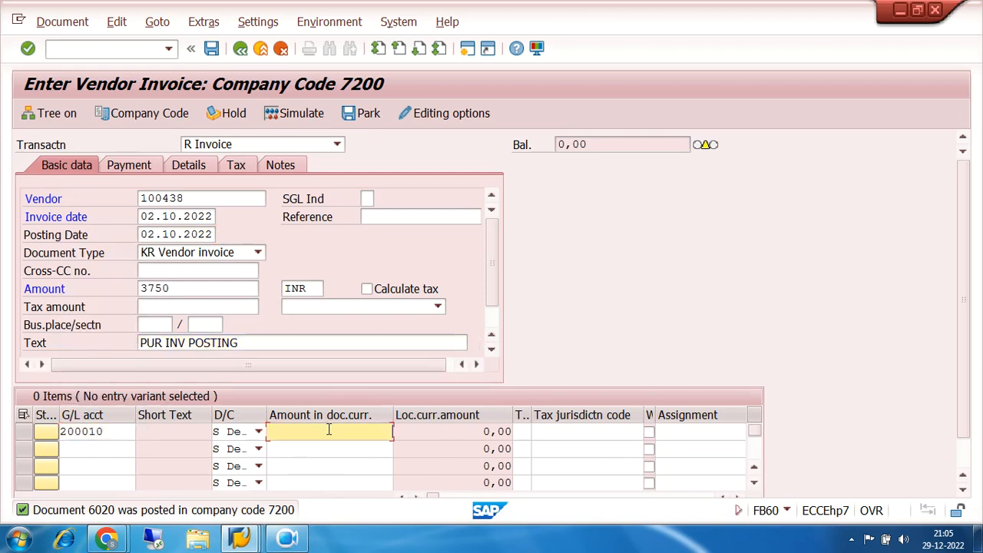
type("*")
key("Tab")
key("Tab")
key("Tab")
key("Tab")
key("Tab")
key("Tab")
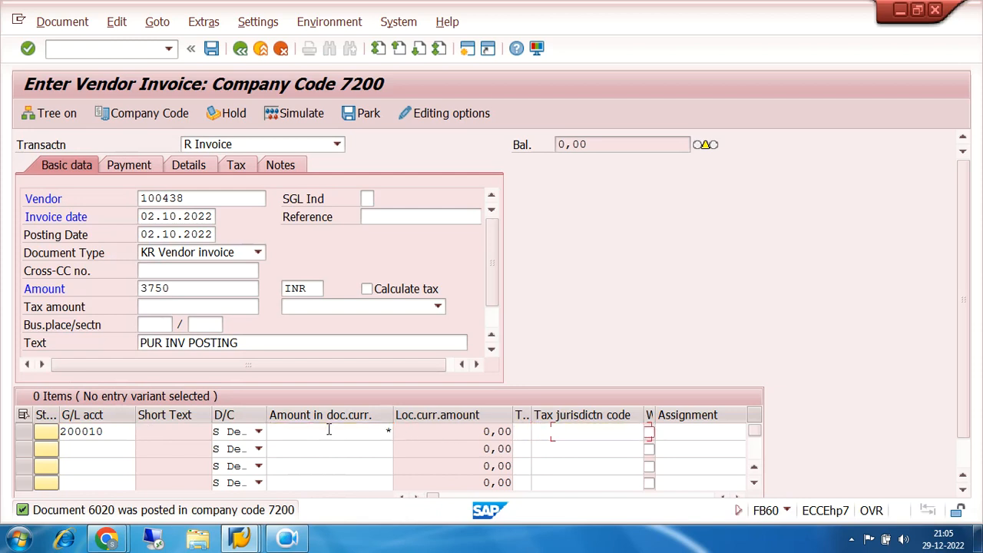
type("+")
Validate the 3750 INR invoice, accept the period adjustment and due-date warnings, and simulate the document
key("Return")
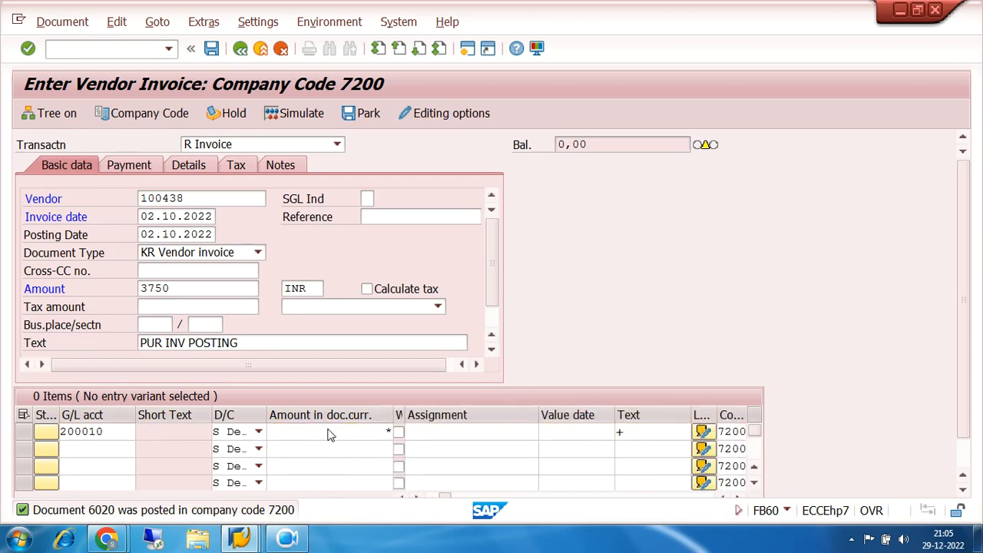
key("Return")
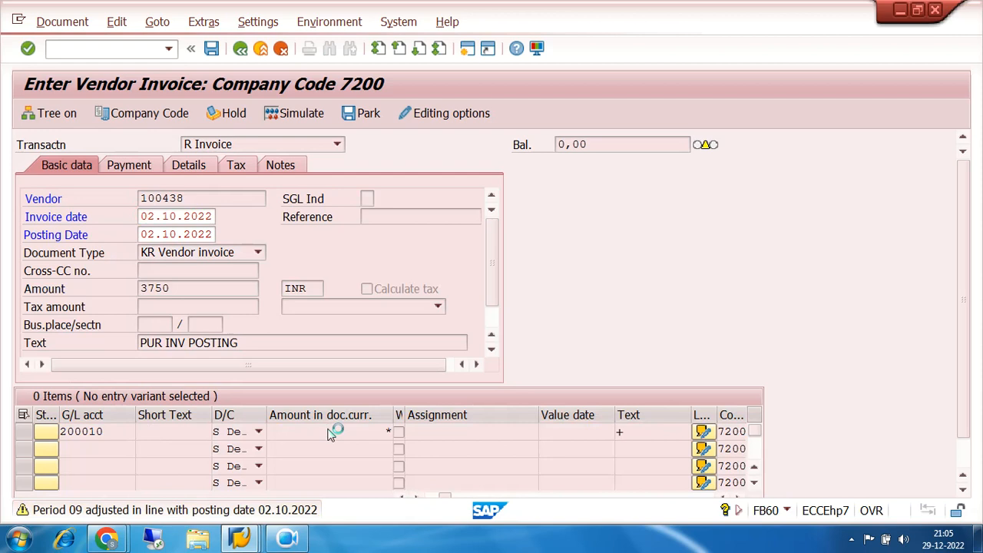
key("Return")
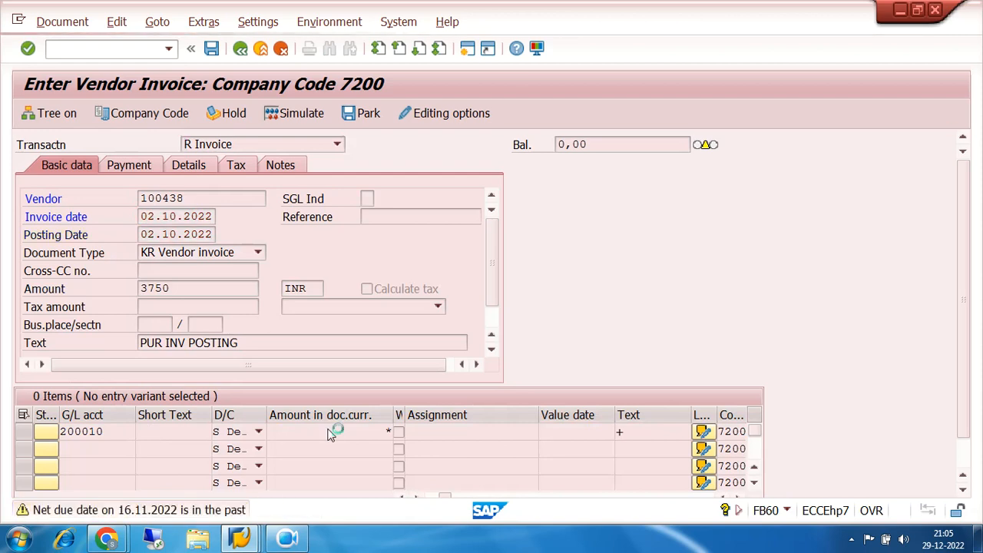
left_click(282, 113)
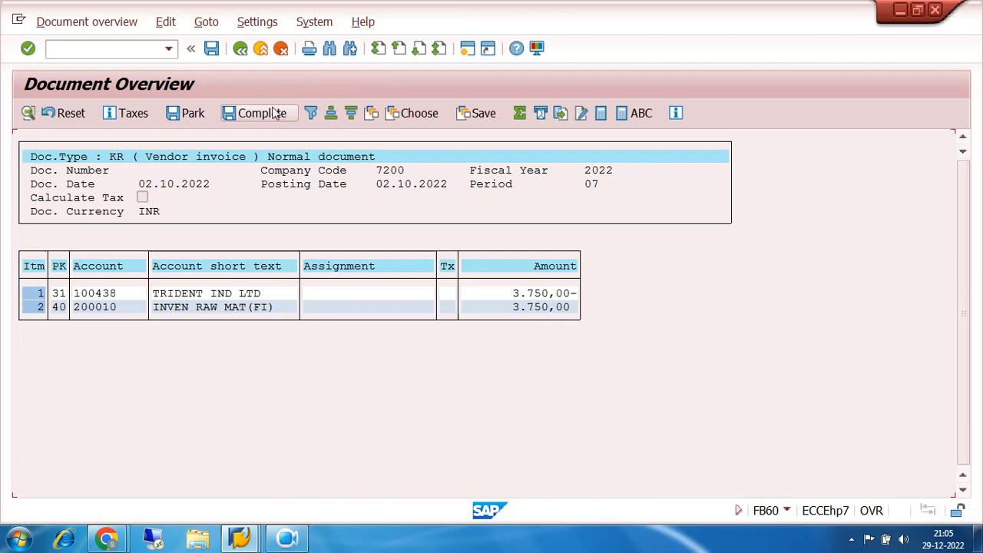
Post the simulated 3750 INR invoice and list the vendor's open items in company code 7200 as of 29.12.2022
left_click(213, 49)
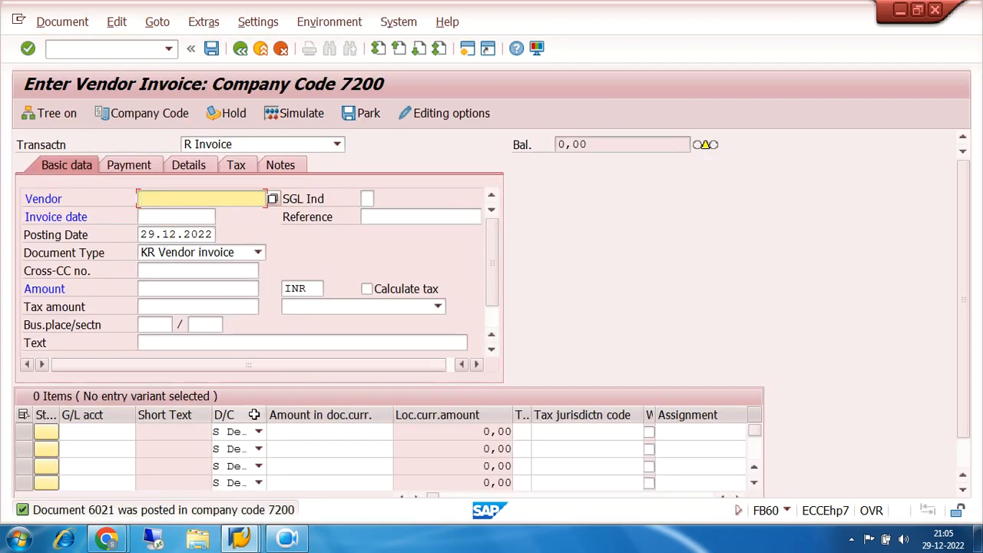
left_click(246, 540)
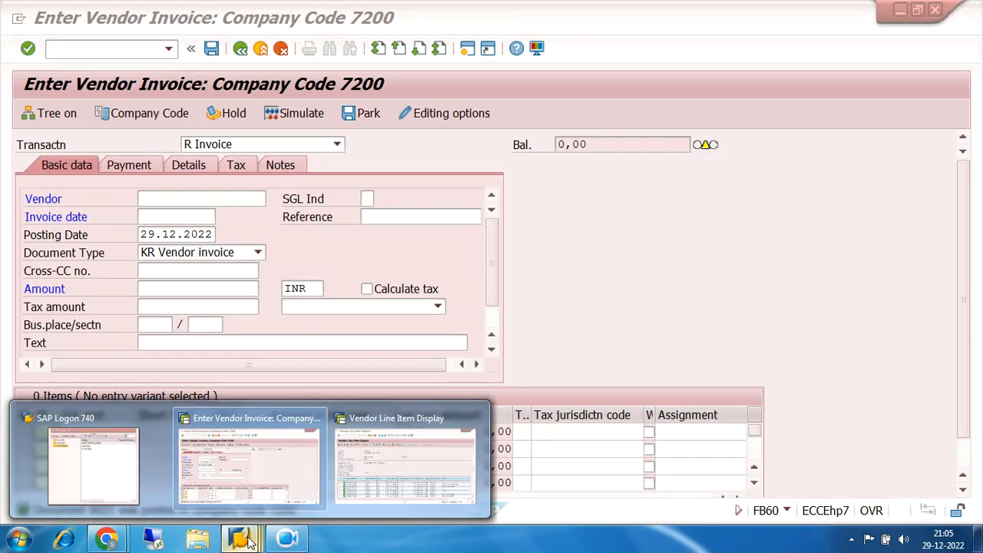
left_click(349, 462)
left_click(241, 49)
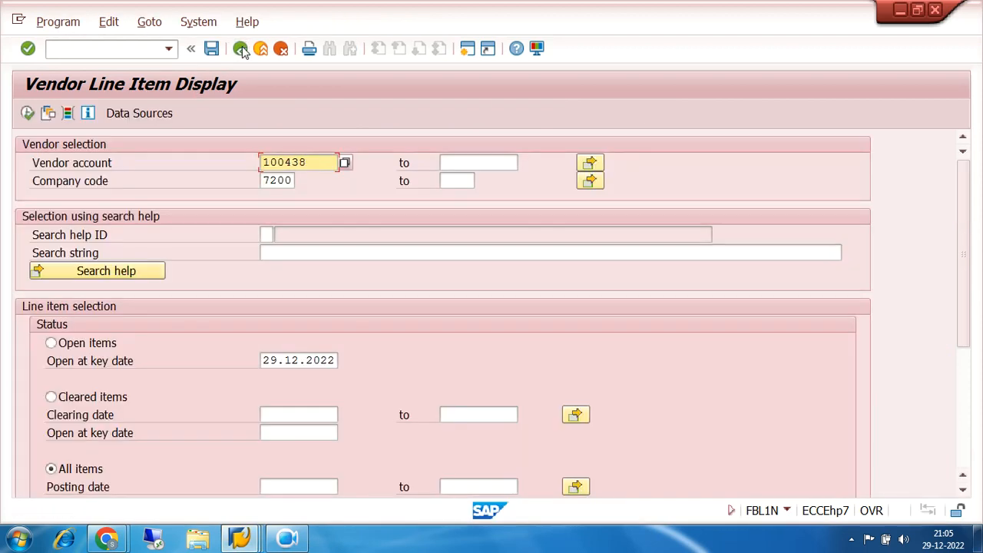
left_click(50, 343)
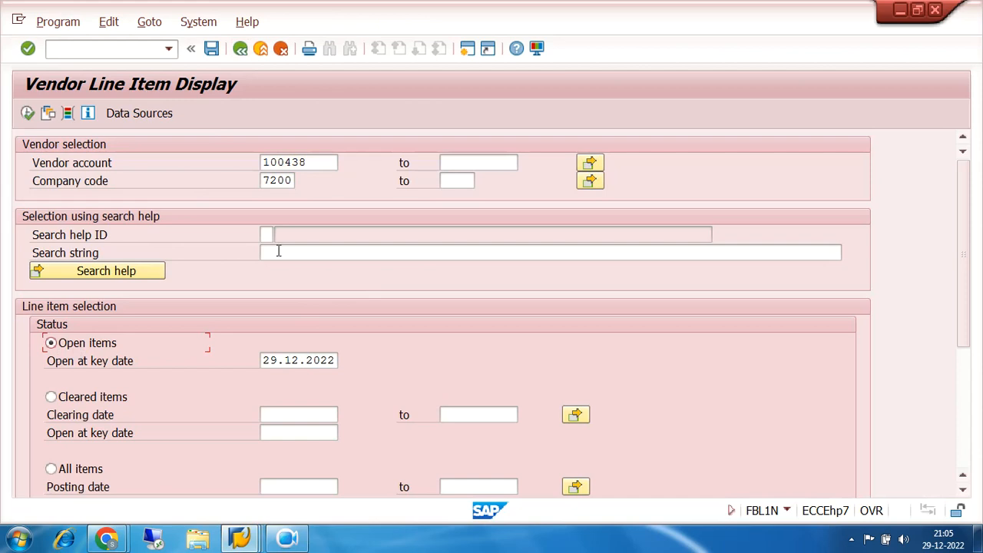
left_click(27, 114)
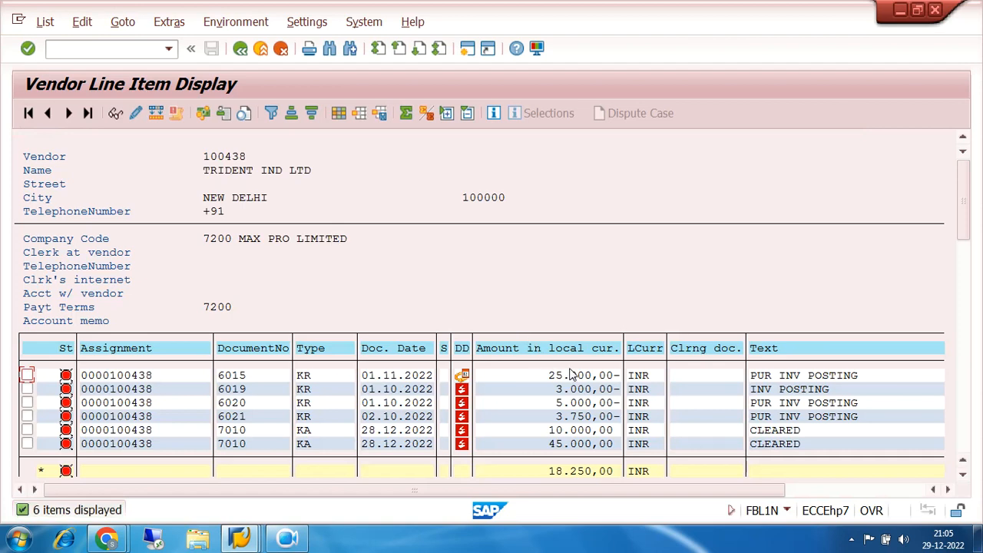
Go through the local-currency amounts of the vendor's open items row by row
left_click(559, 389)
key("Down")
key("Down")
key("Down")
key("Down")
Return to the vendor invoice session and start transaction F110 for automatic payments there
left_click(241, 540)
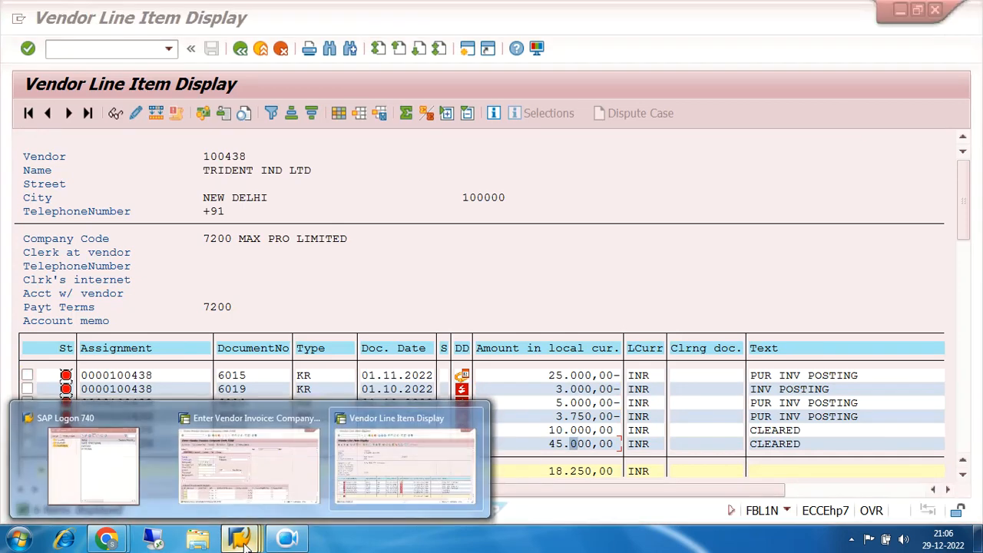
left_click(250, 460)
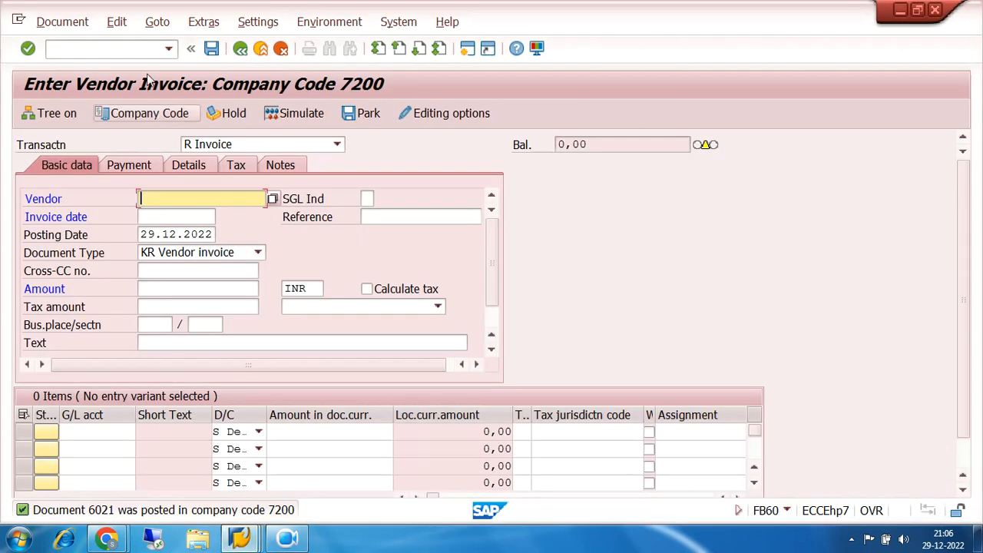
left_click(133, 48)
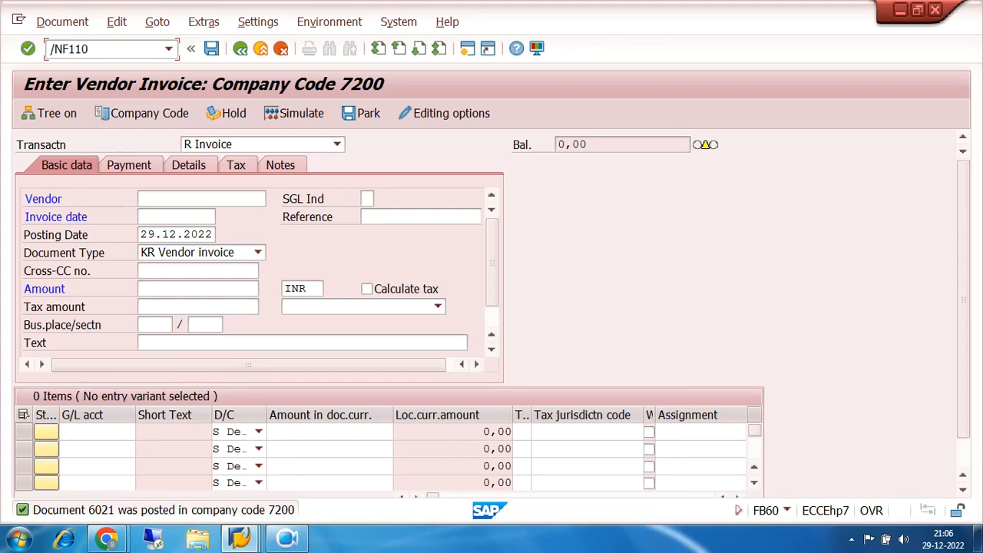
type("/NF110")
key("Return")
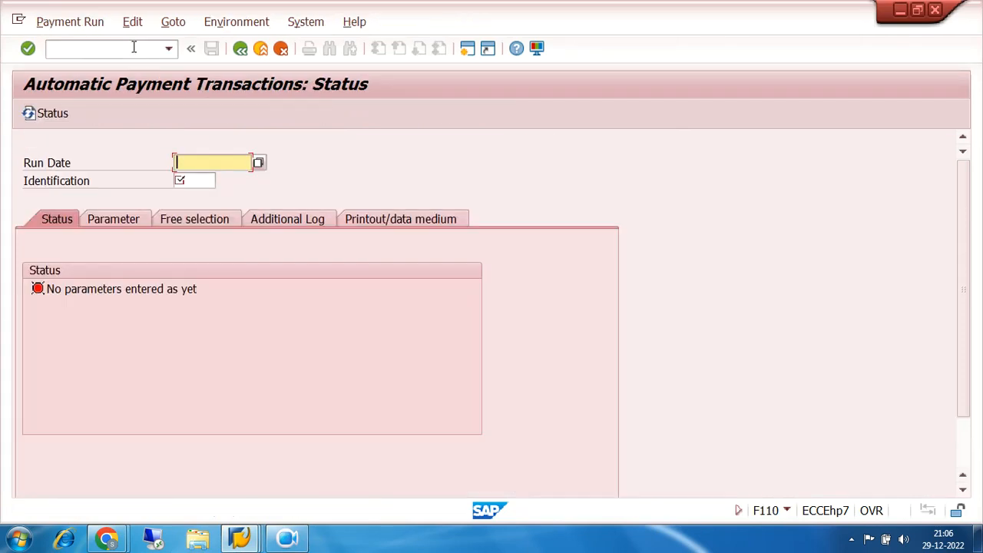
Set the payment run date to 29.12.2022 with identification 7200A and open the run's parameters
left_click(221, 165)
type("29.12.2022")
left_click(212, 179)
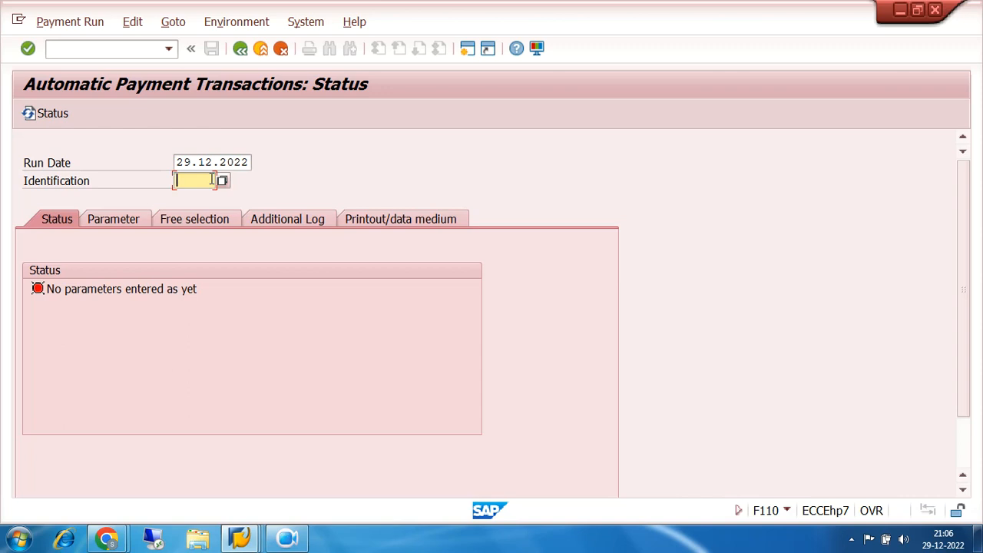
type("7200A")
key("shift+Tab")
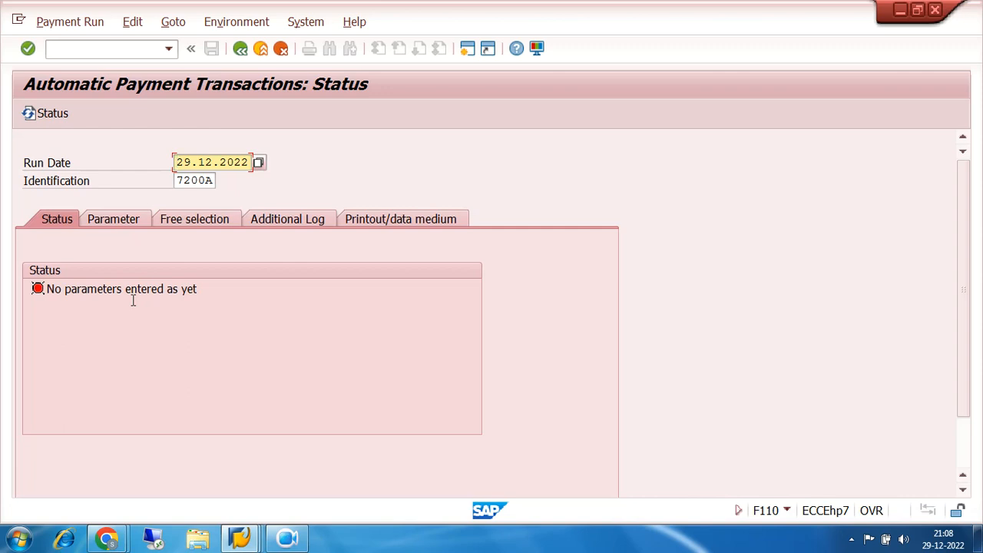
left_click(123, 219)
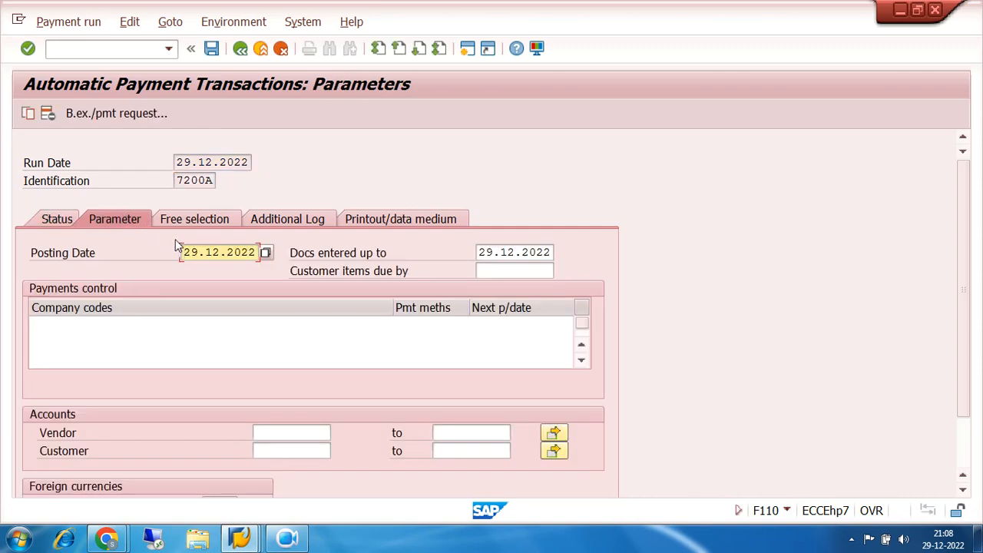
Examine the payment run's posting date against its run date and the cut-off date for documents entered
left_click_drag(183, 251, 264, 252)
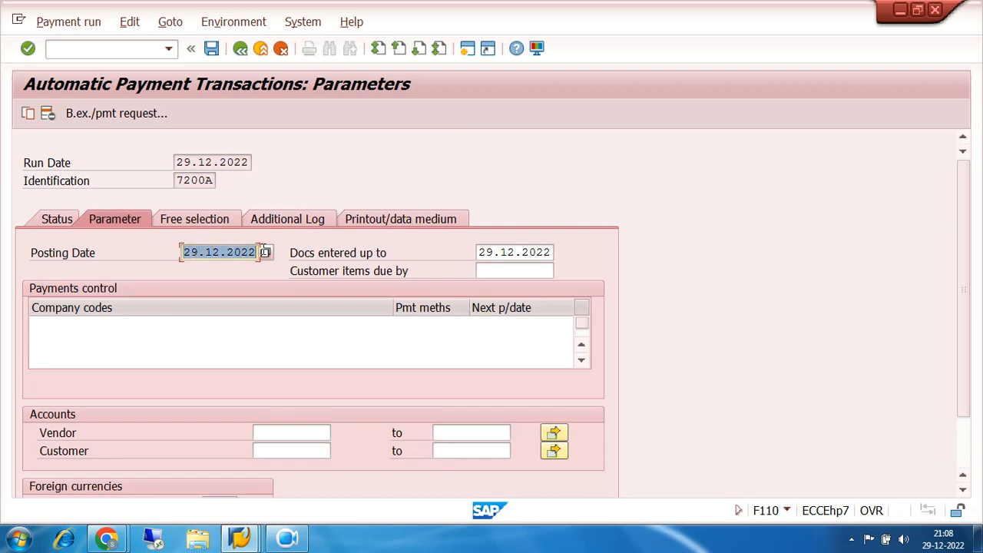
left_click_drag(184, 252, 251, 252)
left_click_drag(183, 253, 260, 253)
left_click(177, 162)
left_click_drag(177, 162, 249, 162)
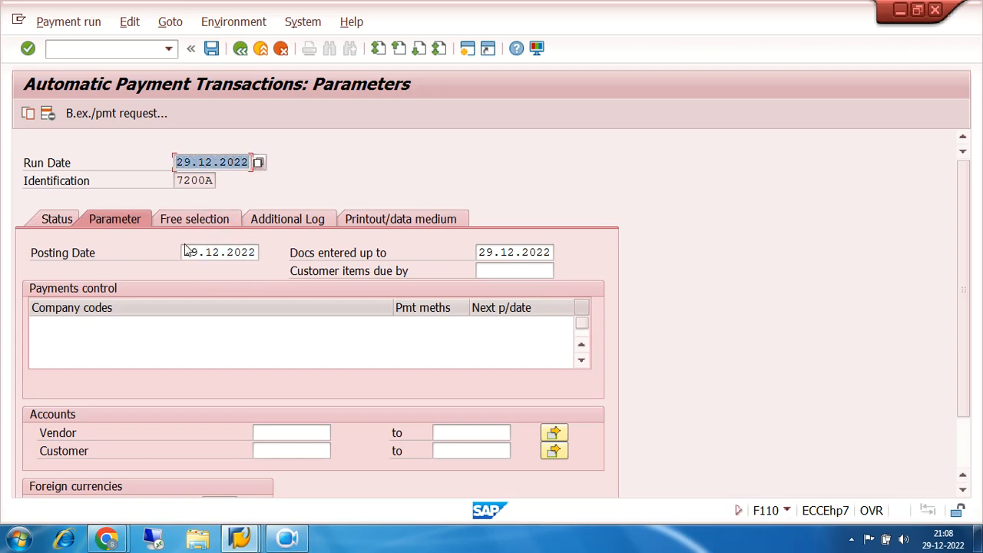
left_click_drag(182, 252, 256, 253)
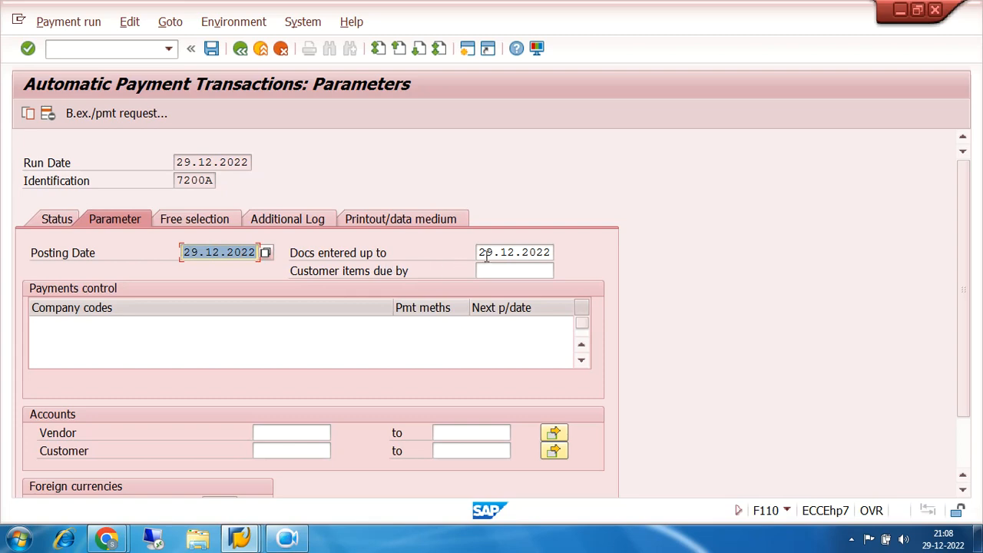
left_click_drag(478, 252, 560, 253)
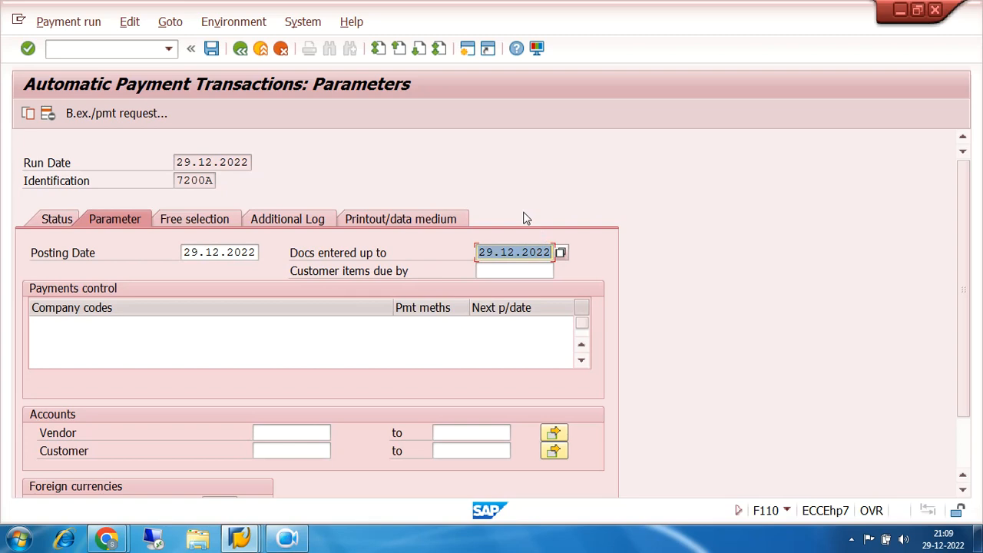
left_click_drag(478, 251, 553, 254)
left_click(249, 260)
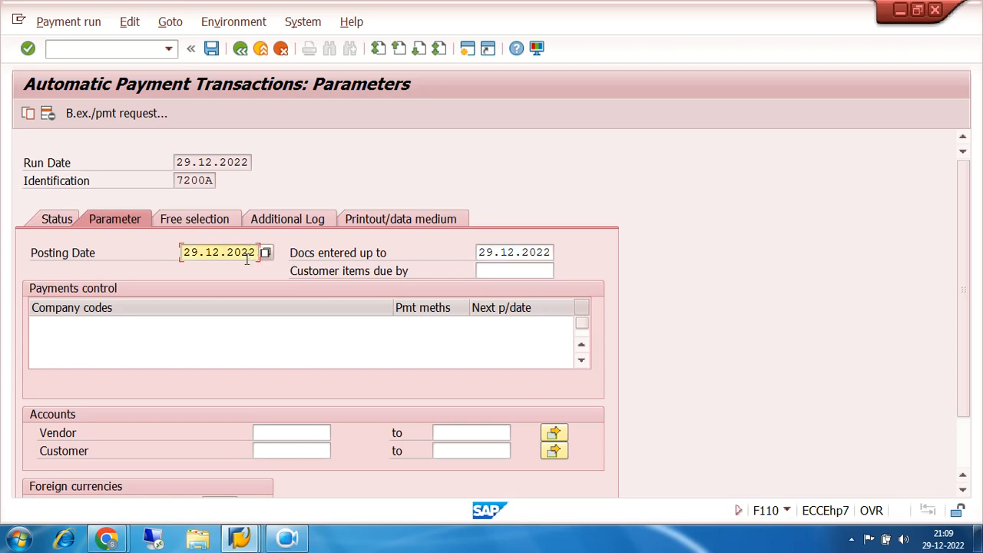
left_click(484, 251)
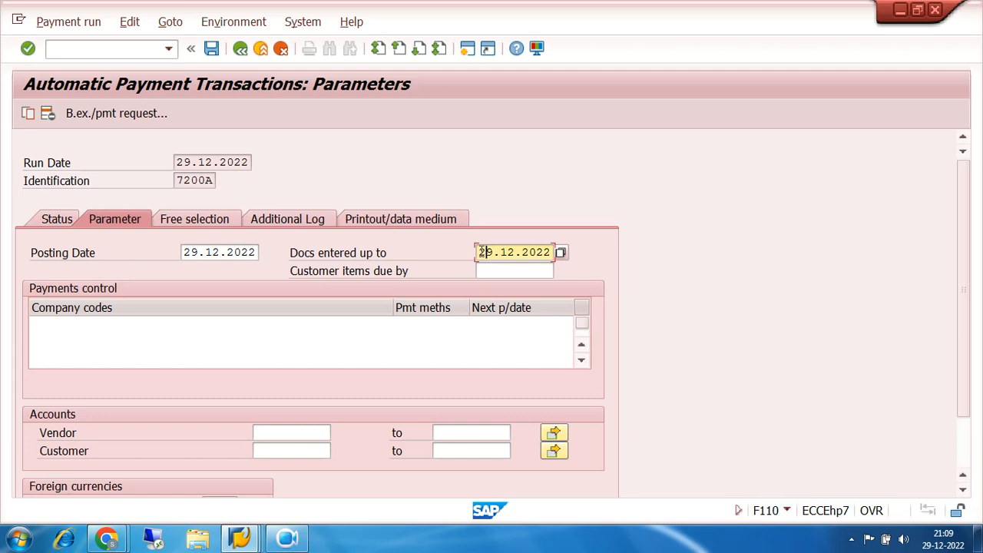
left_click_drag(477, 251, 560, 252)
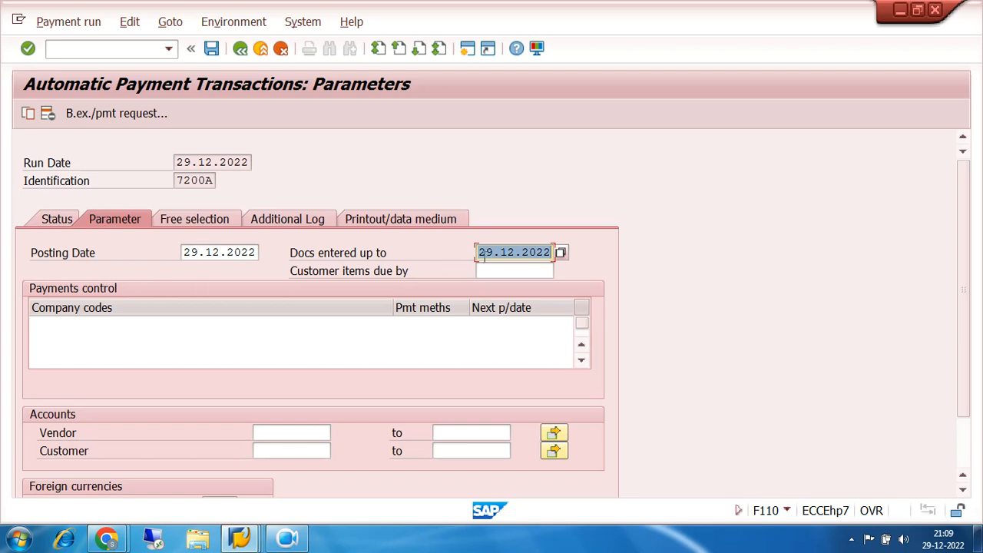
Enter company code 7200 in the payments control and assign it payment method O, the online transfer
left_click(68, 324)
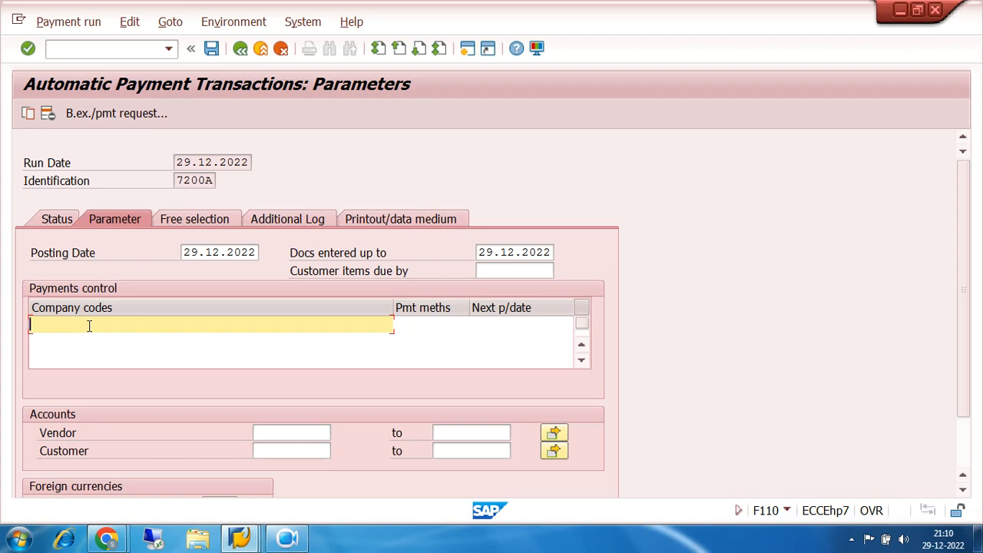
type("7")
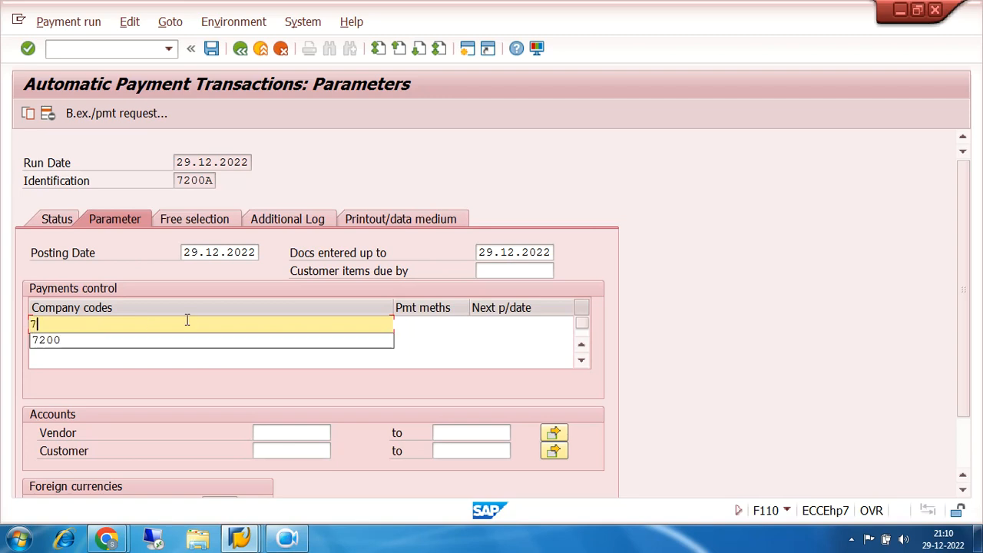
type("200")
key("Tab")
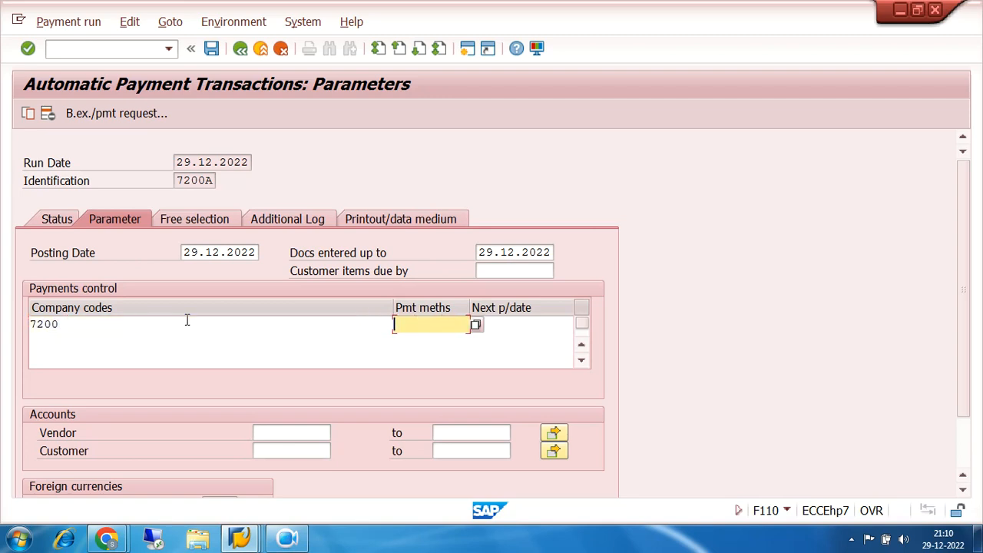
left_click(476, 326)
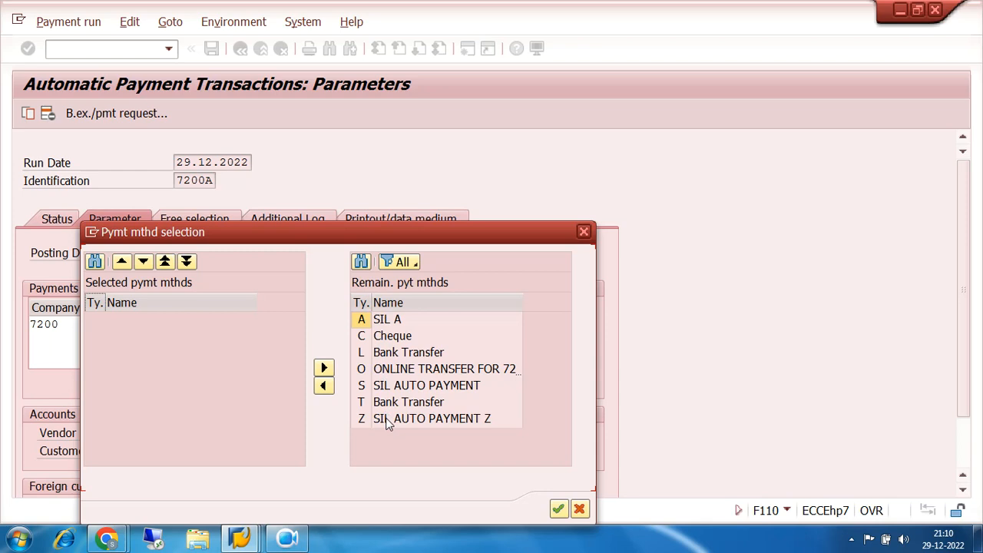
left_click(376, 370)
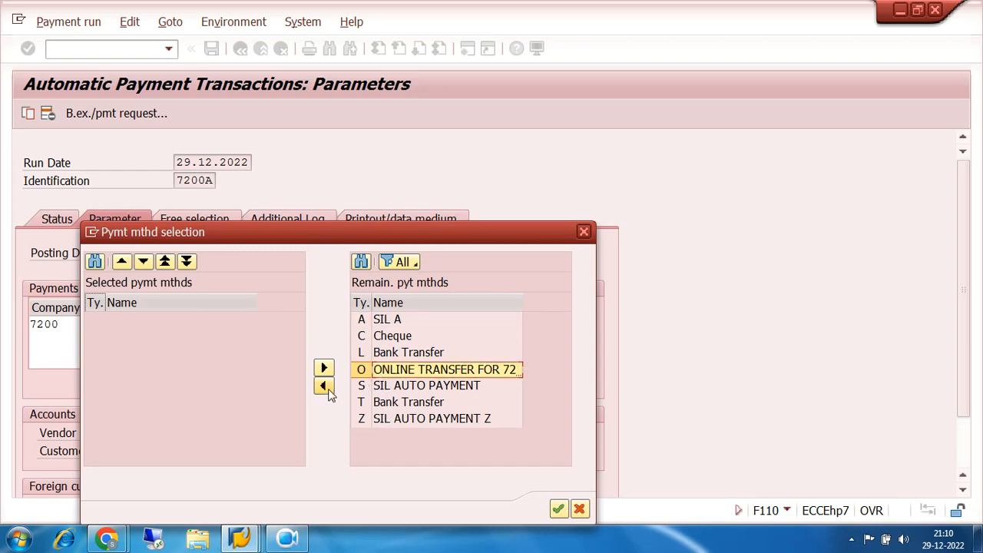
left_click(323, 386)
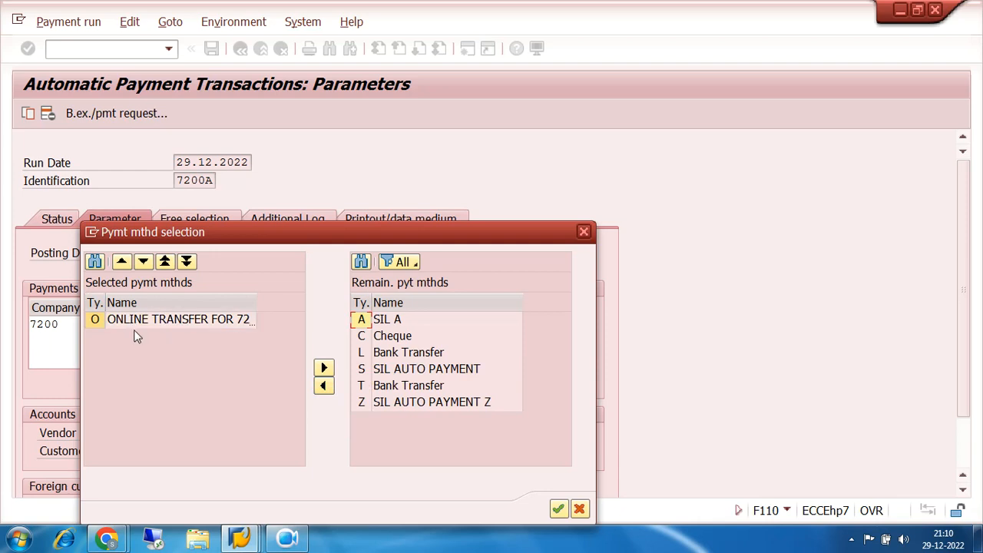
left_click(559, 508)
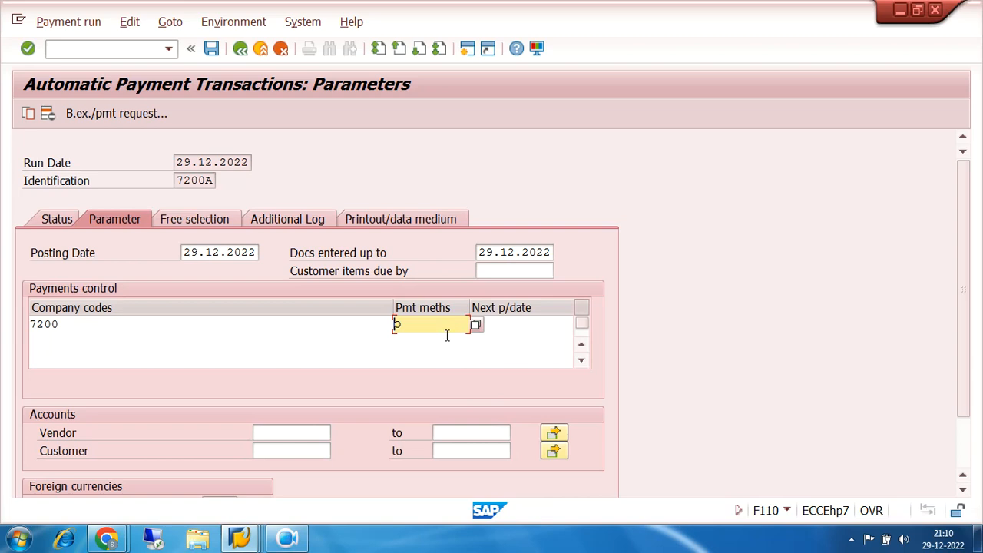
Set the next payment date for company code 7200 to 30.12.2022
left_click(498, 324)
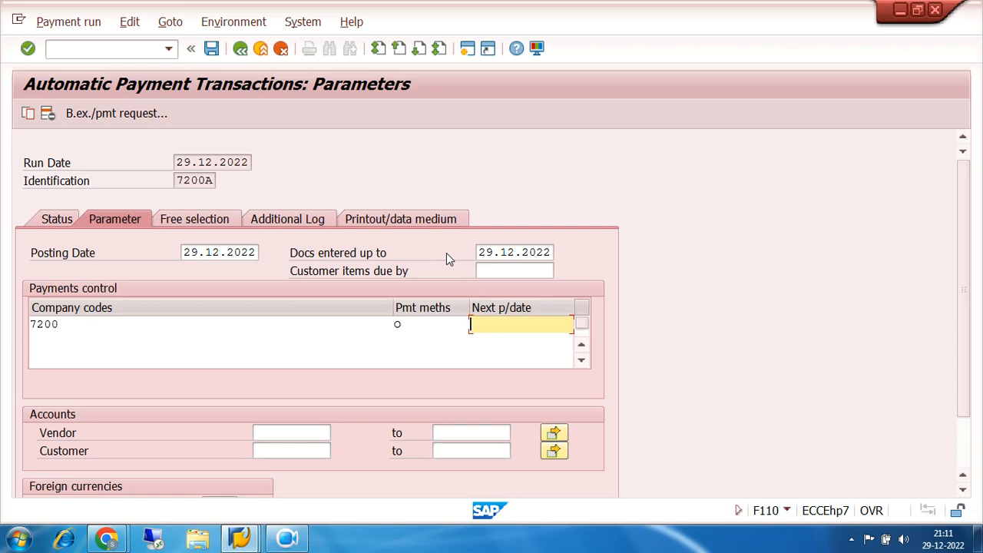
type("30")
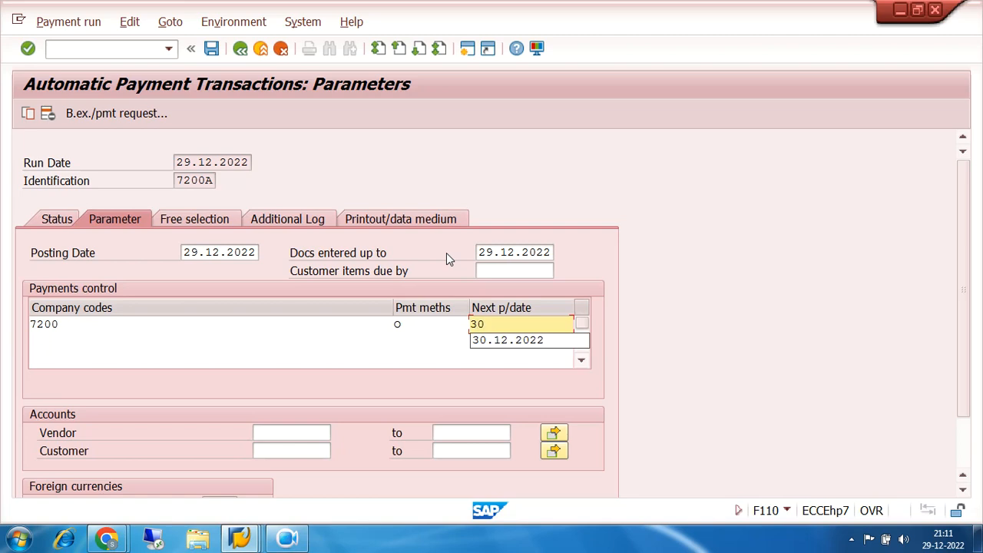
type(".12.2022")
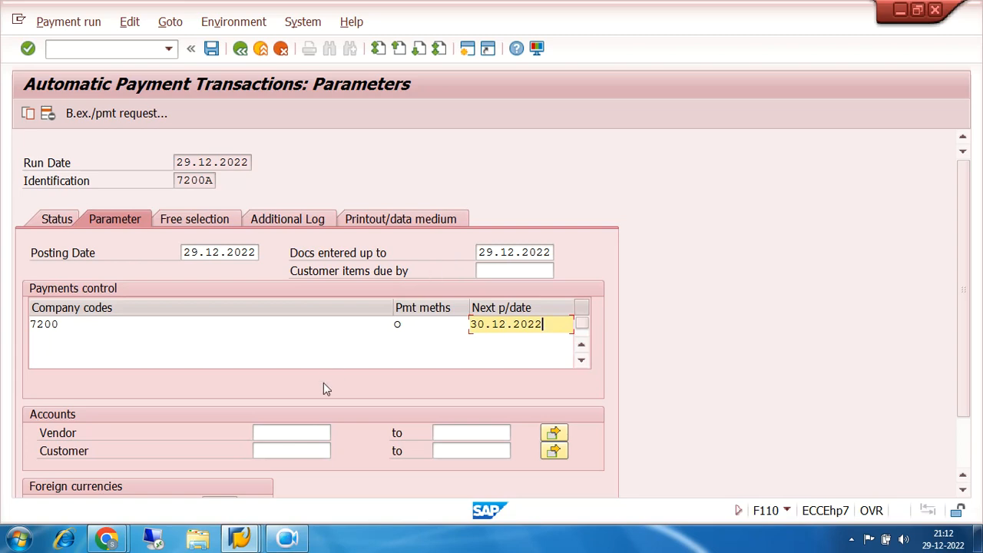
Begin specifying the vendor account range for the payment run
left_click(319, 432)
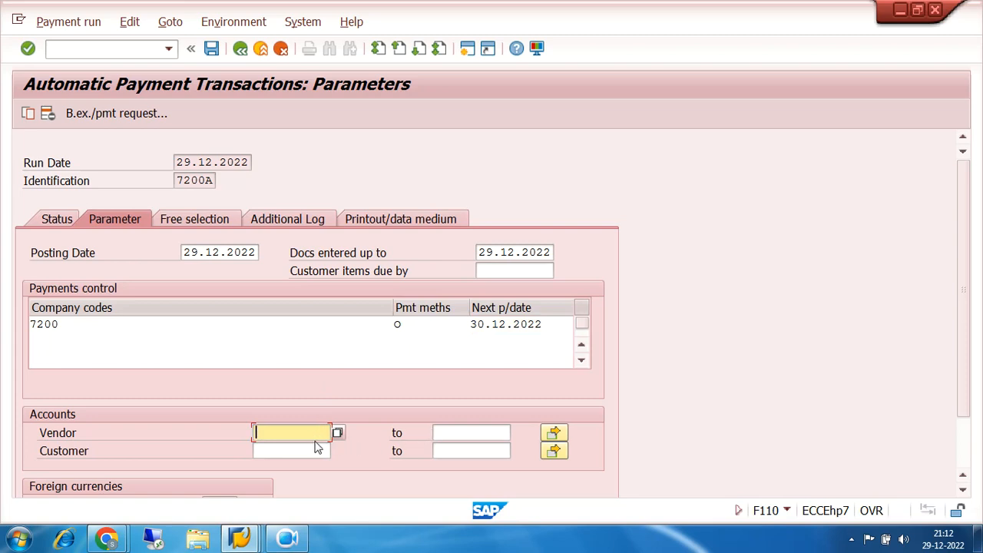
left_click(453, 433)
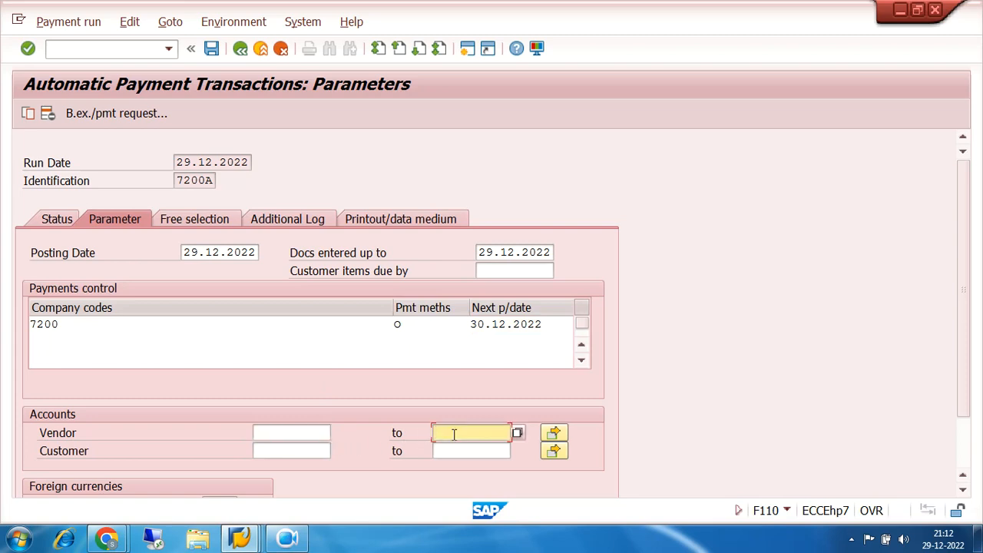
Examine the vendor account range fields and the single-value list for selecting multiple vendors
left_click(963, 490)
left_click(307, 425)
left_click(455, 425)
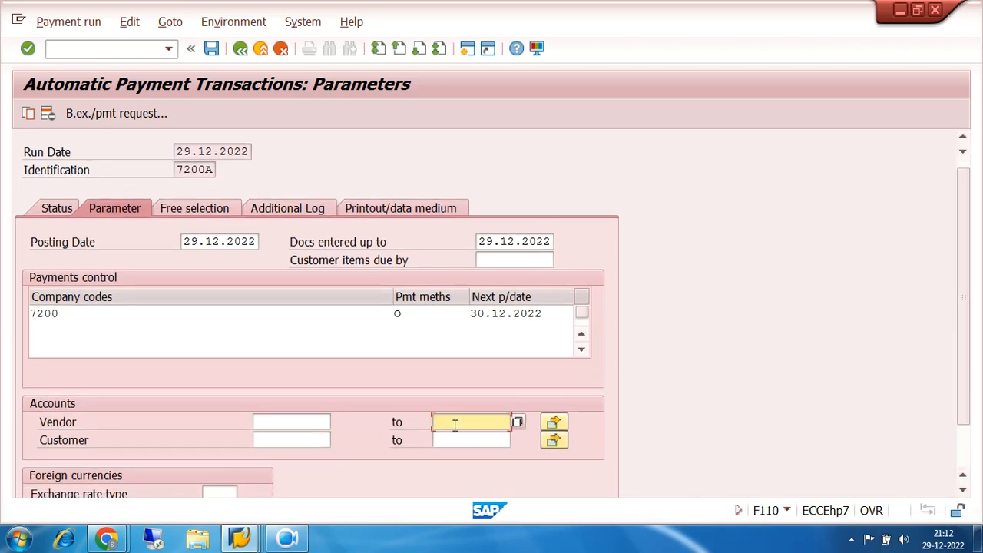
left_click(314, 419)
left_click(449, 426)
left_click(554, 422)
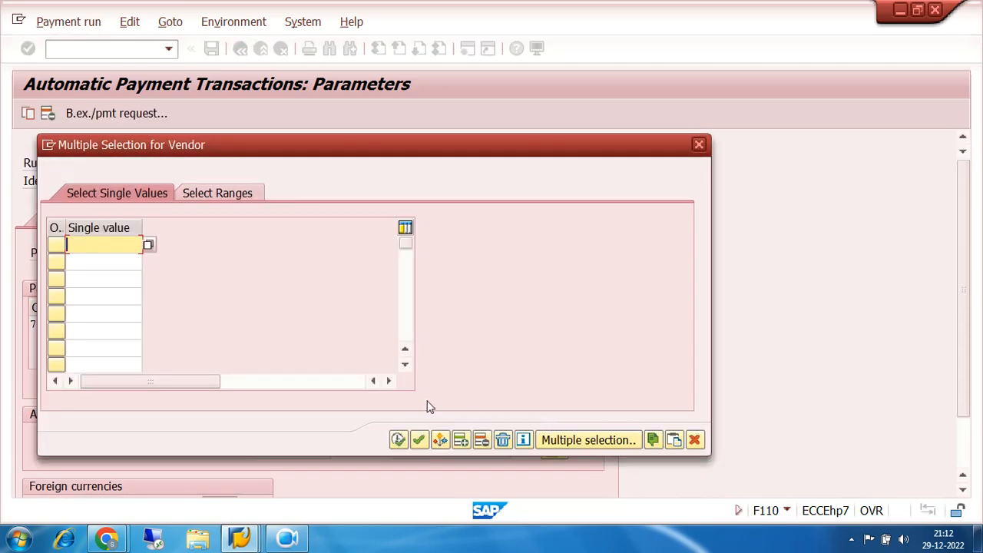
left_click(698, 144)
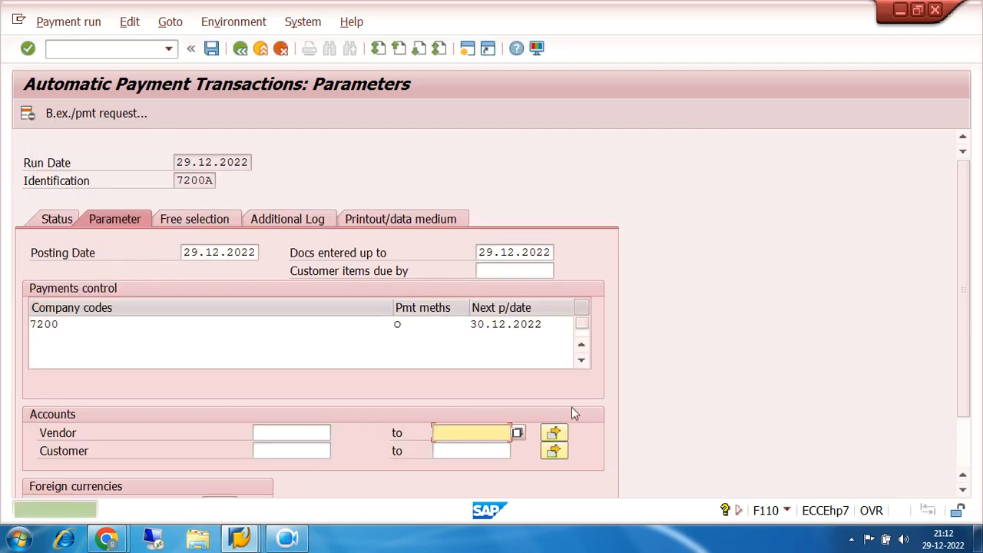
left_click(556, 434)
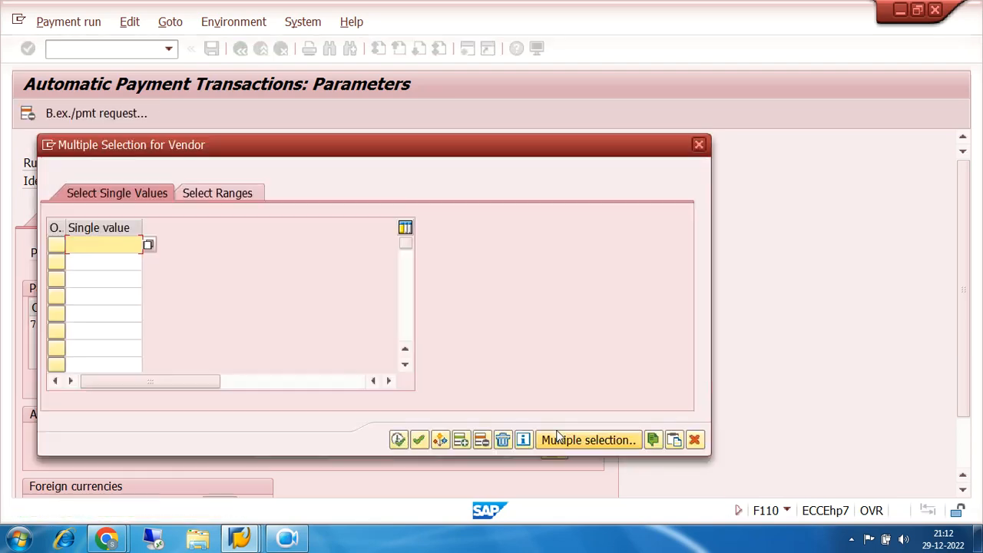
left_click(107, 269)
left_click(104, 279)
left_click(105, 296)
left_click(100, 313)
left_click(100, 330)
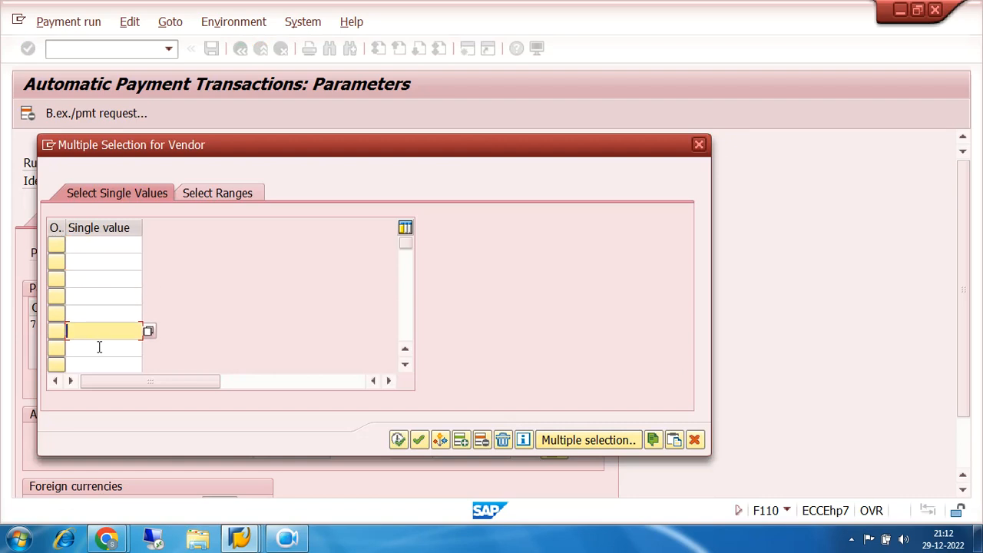
left_click(99, 348)
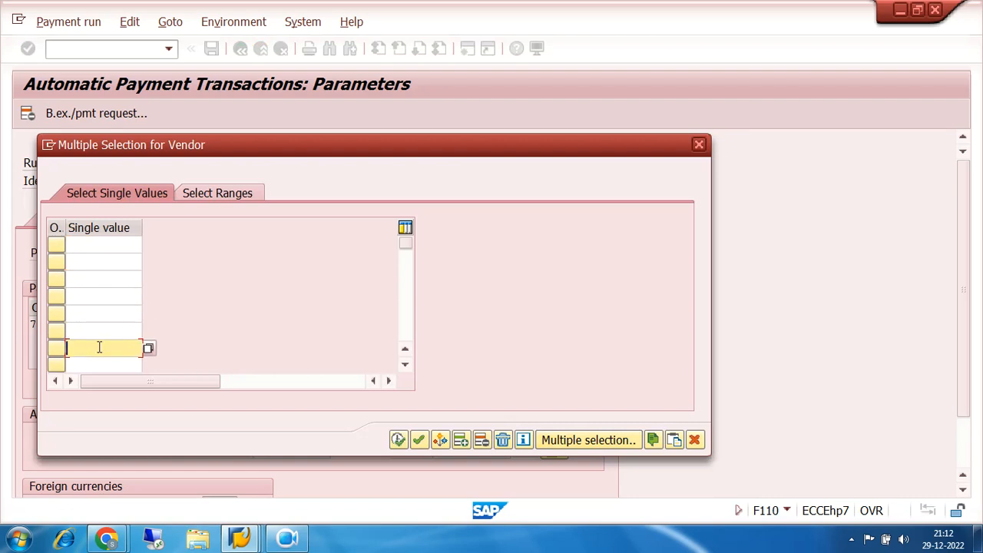
left_click(698, 146)
Look up the vendors of company code 7200, choose TRIDENT IND LTD as the vendor account and save the payment run parameters
left_click(309, 434)
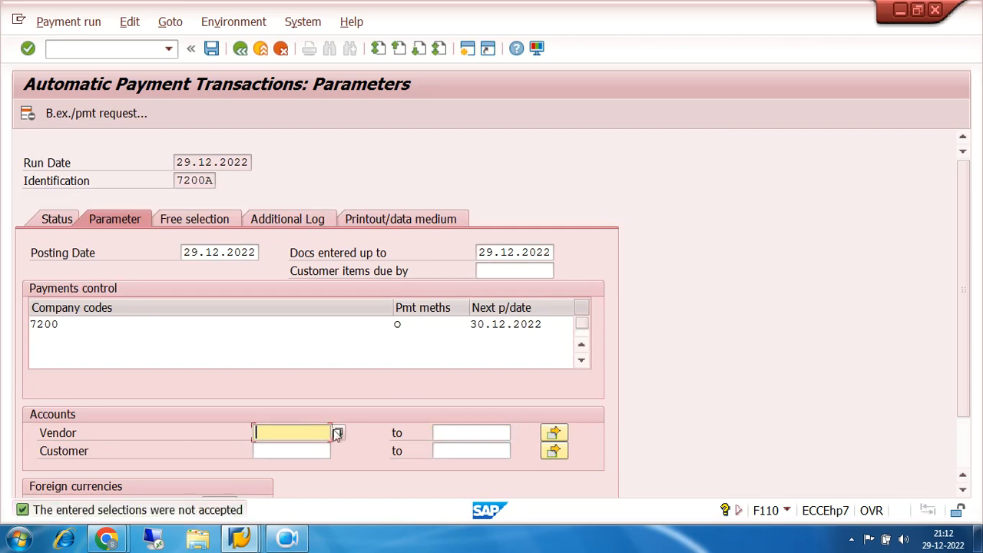
left_click(348, 434)
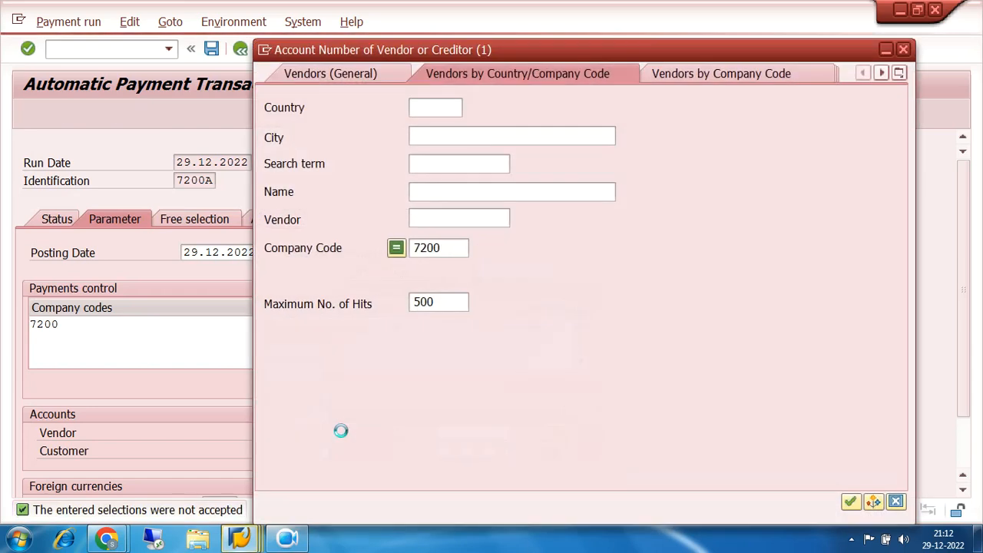
left_click(851, 500)
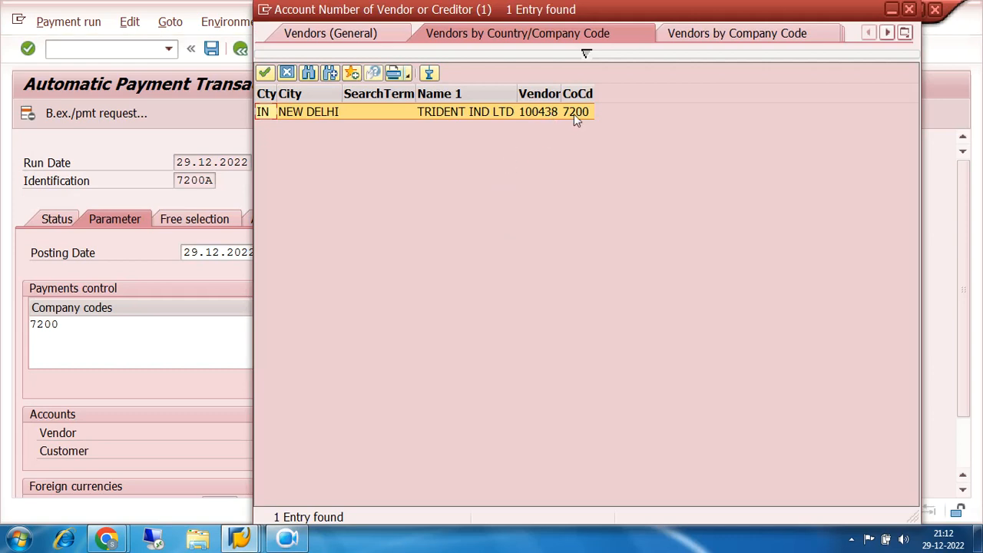
double_click(547, 113)
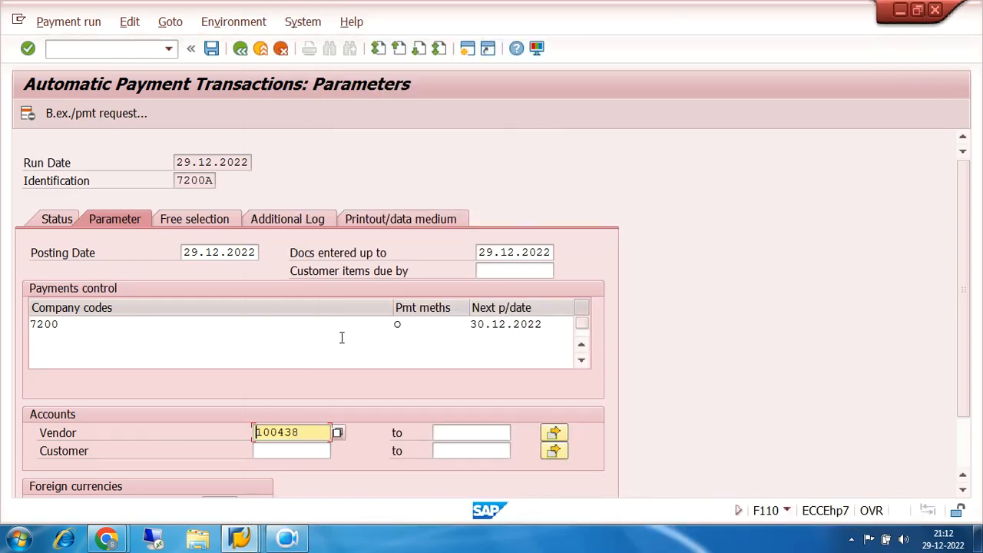
left_click(212, 48)
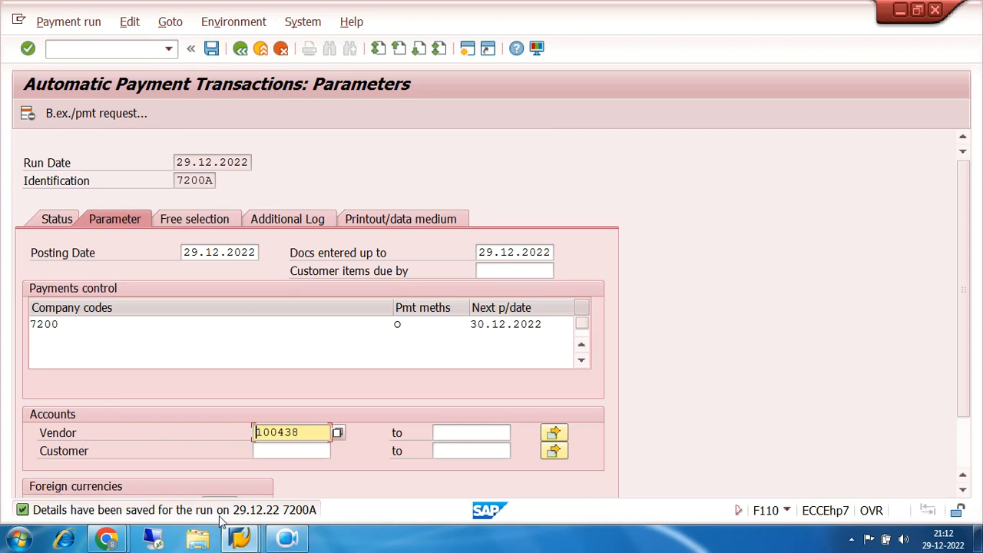
left_click(48, 222)
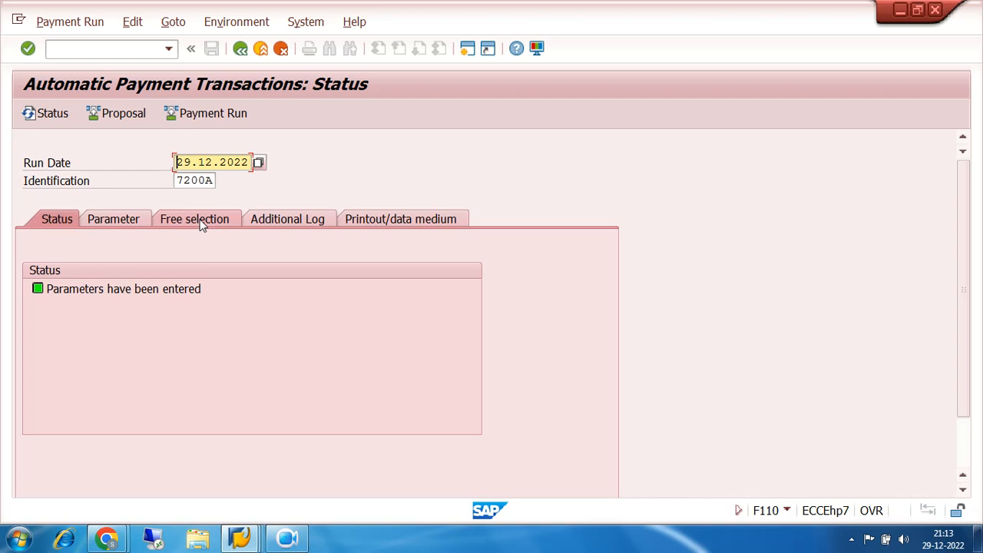
Enable additional logging for due date check, payment method selection in all cases and line items of the payment documents, and save
left_click(284, 222)
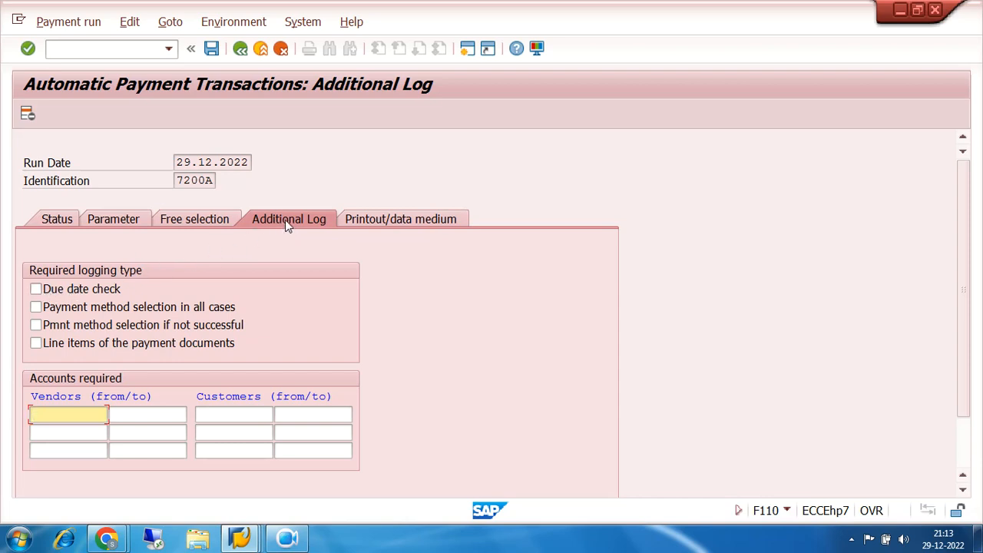
left_click(36, 288)
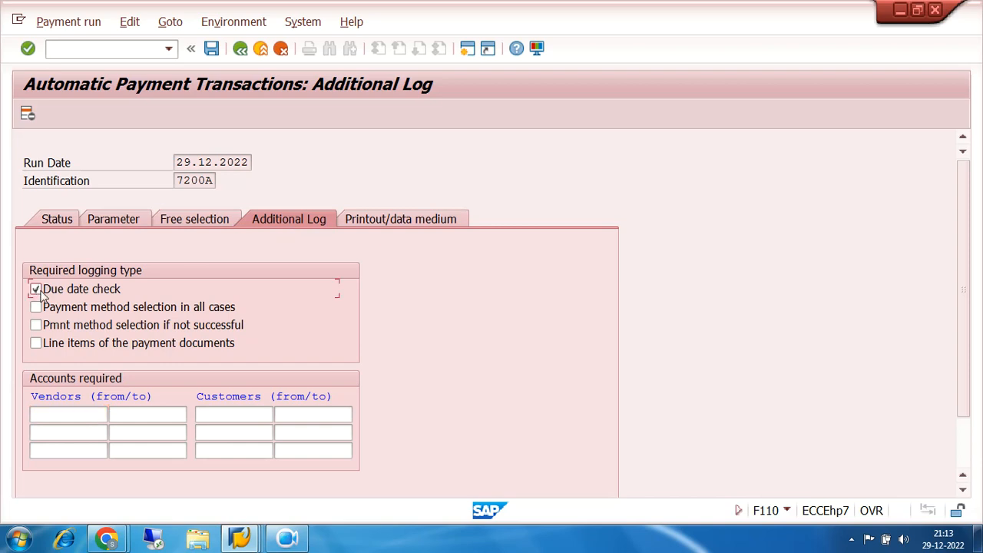
left_click(35, 306)
left_click(37, 344)
left_click(212, 49)
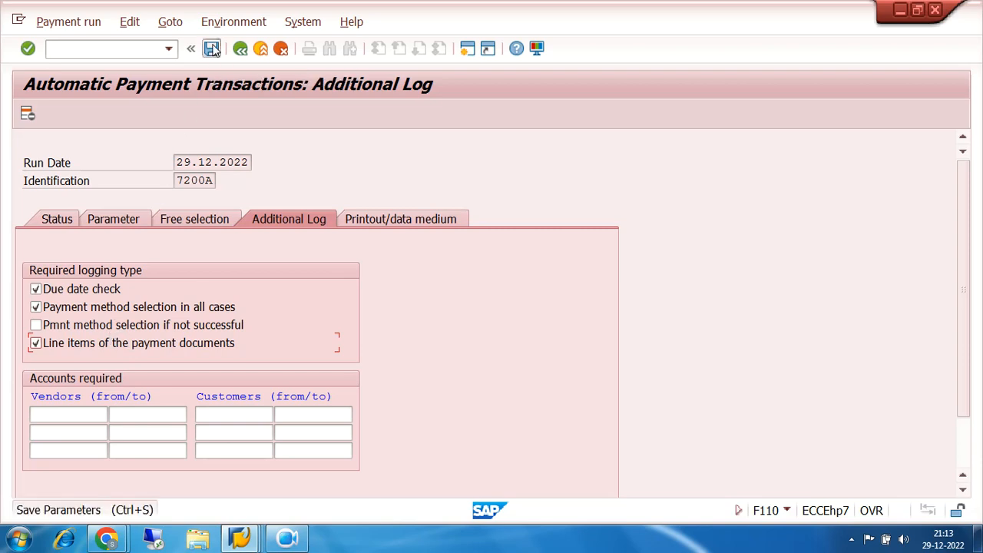
Schedule the payment proposal for run 7200A to start immediately and refresh the run status
left_click(62, 222)
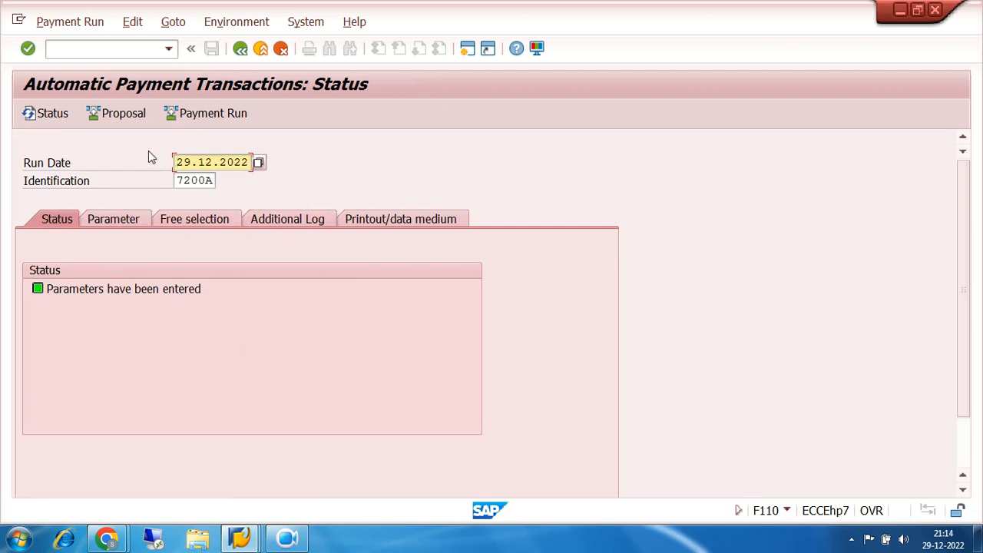
left_click(115, 114)
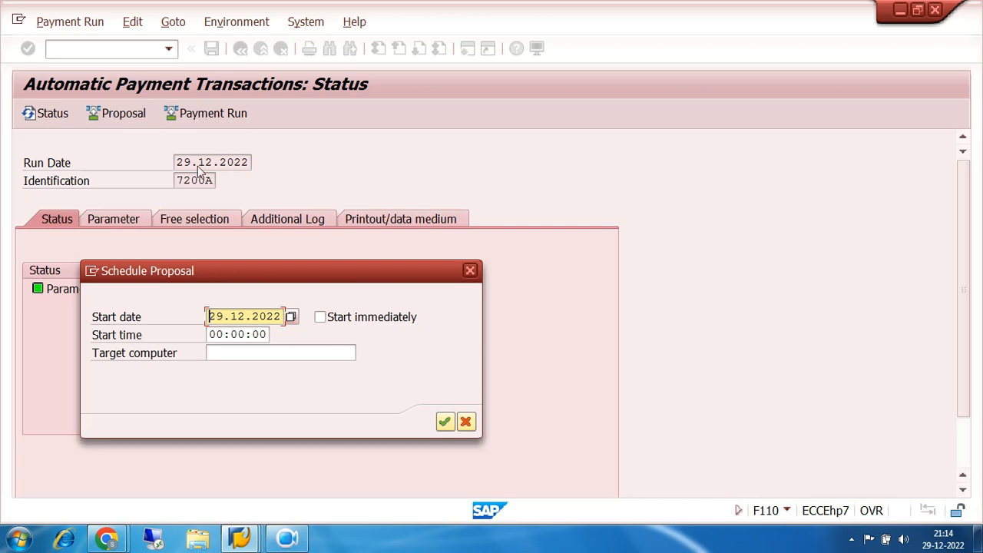
left_click_drag(211, 316, 295, 315)
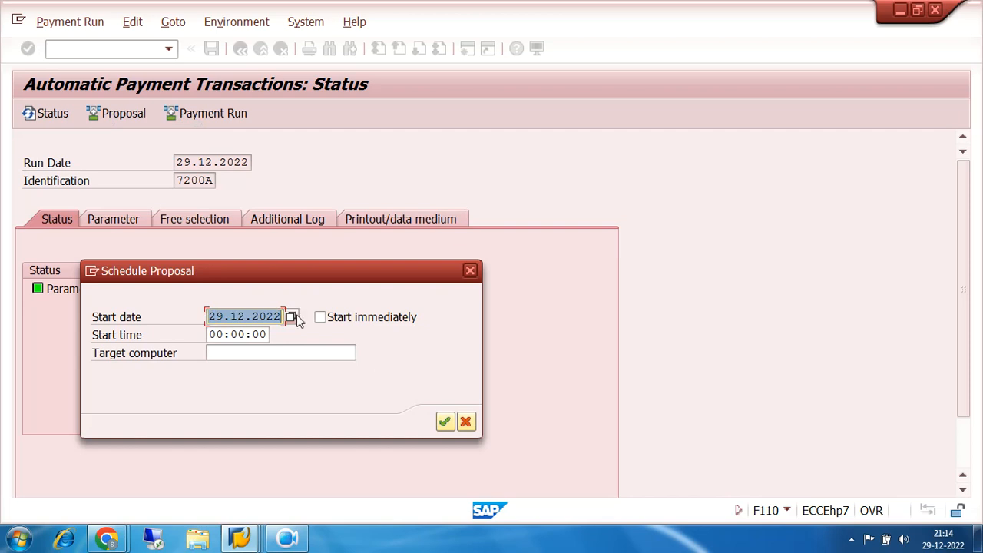
left_click(321, 318)
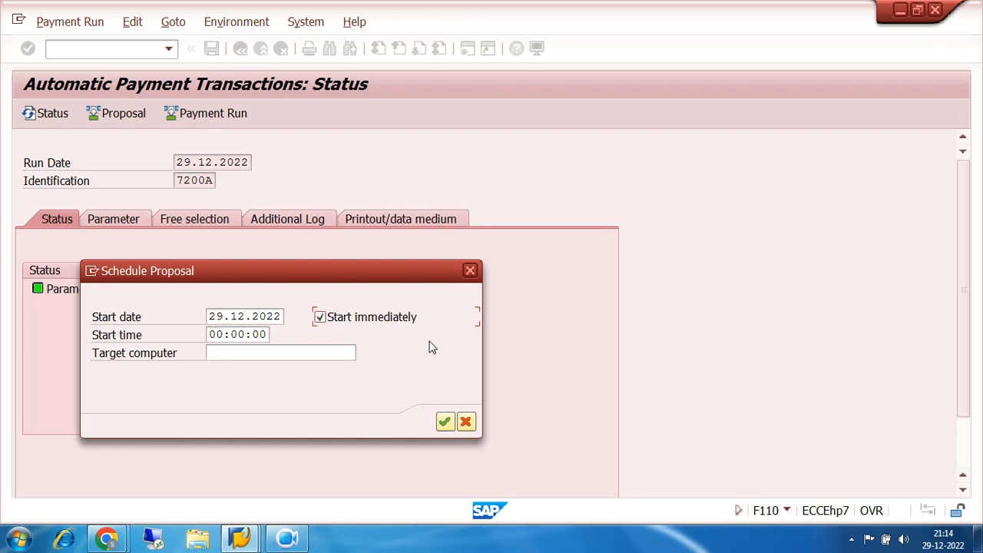
left_click(441, 420)
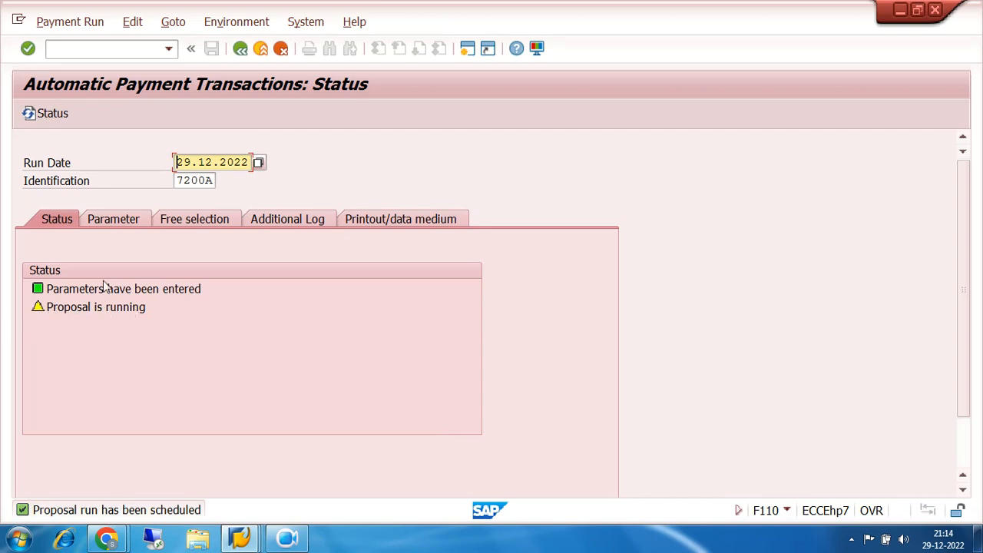
left_click(34, 116)
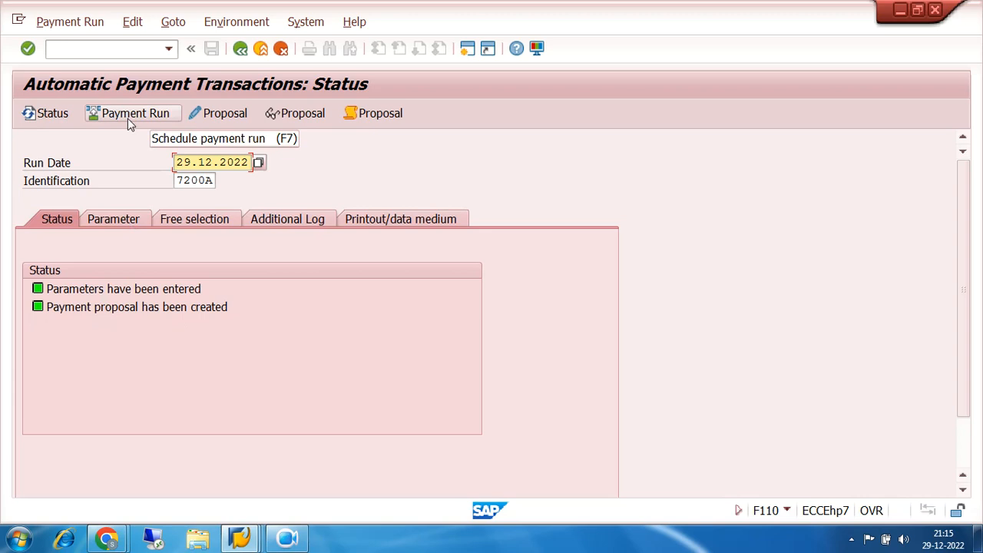
Display the payment proposal and open the exception items of TRIDENT IND LTD
left_click(278, 114)
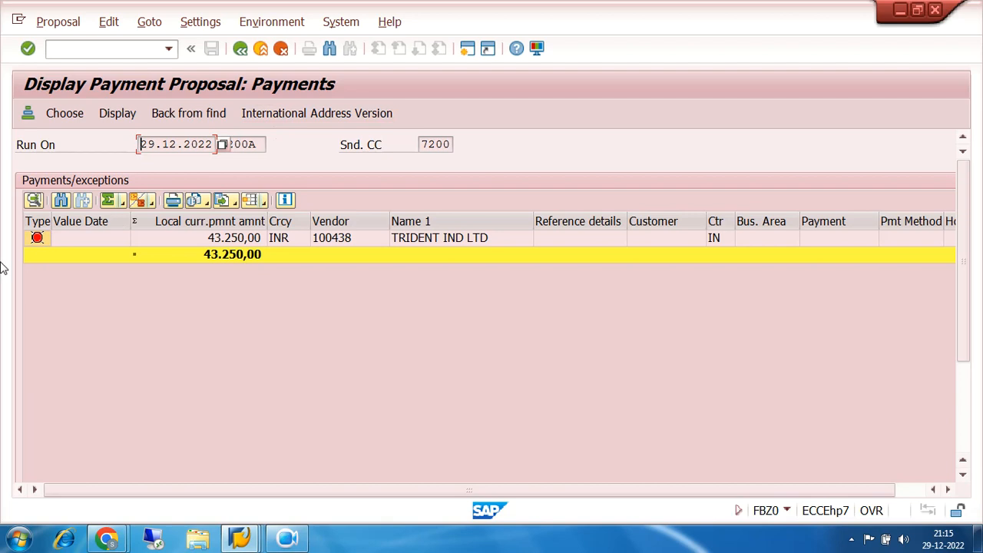
double_click(97, 245)
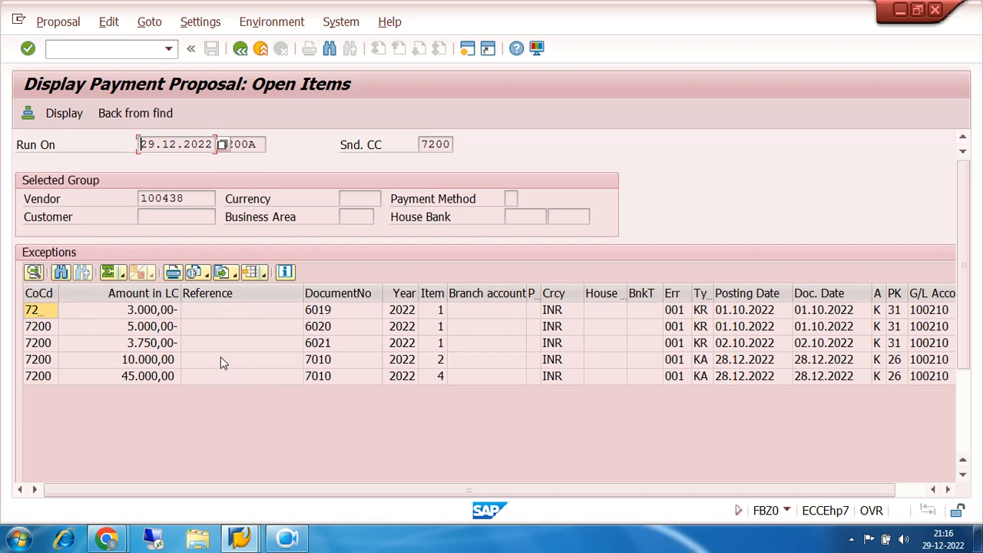
left_click(510, 199)
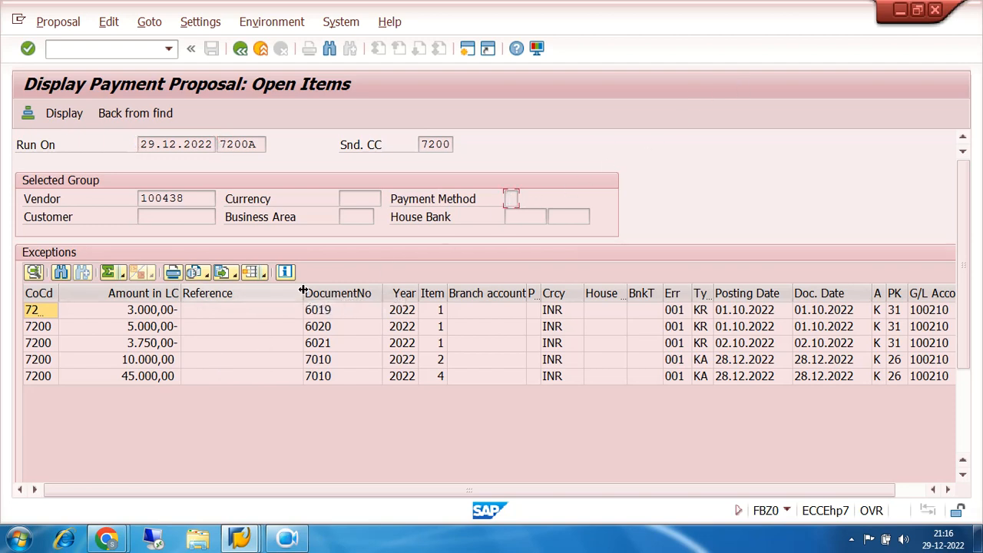
Examine the details and note of each of the five open items, from document 6019 to document 7010 item 4
left_click(203, 315)
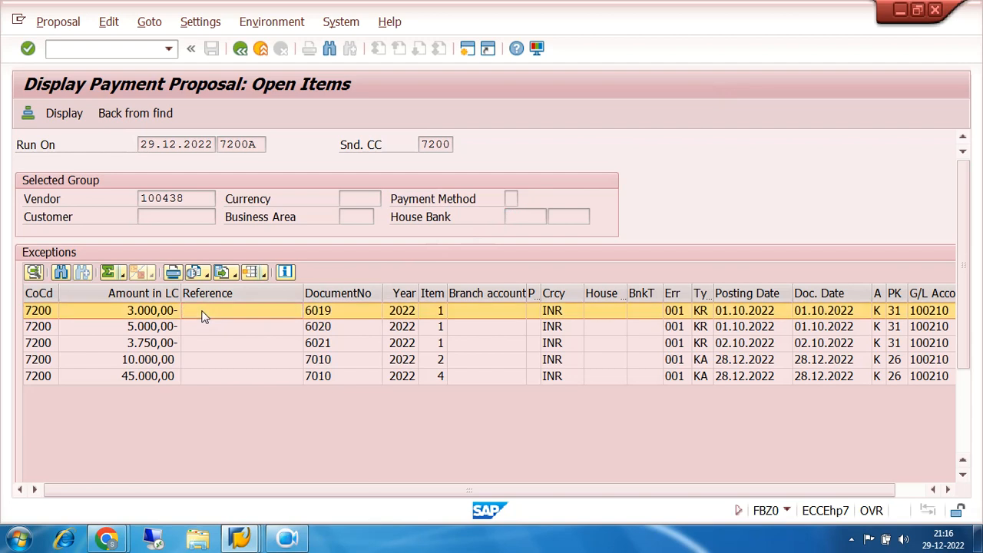
double_click(203, 315)
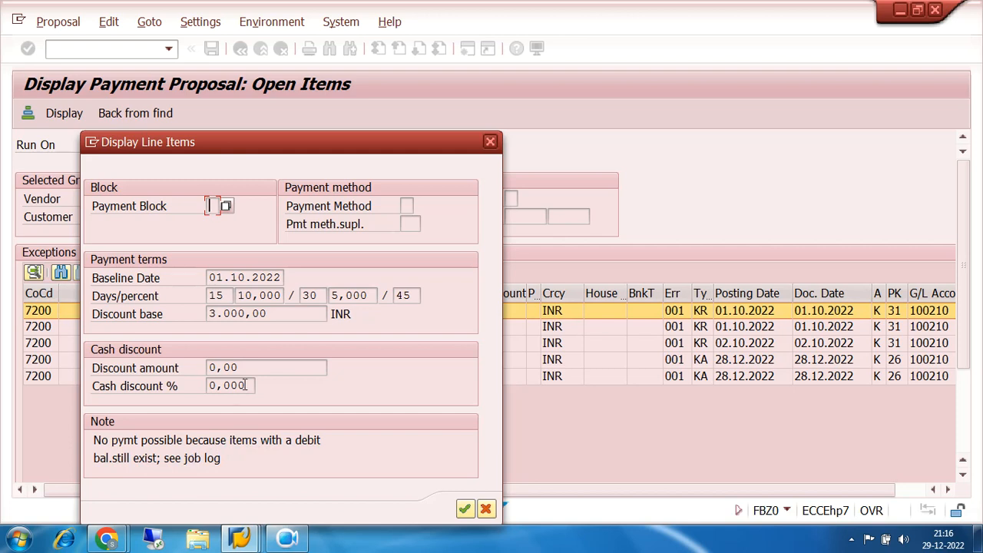
left_click(490, 143)
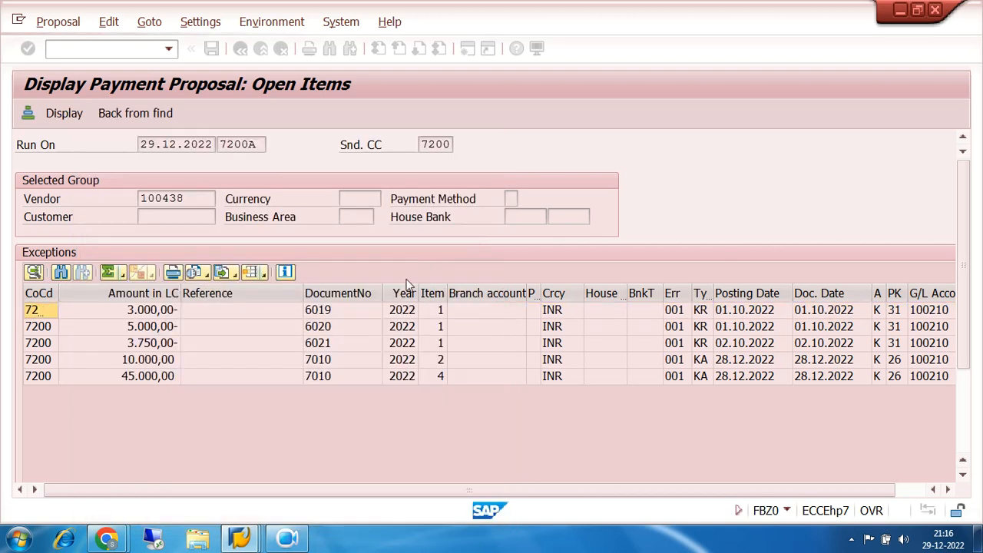
left_click(224, 334)
double_click(222, 329)
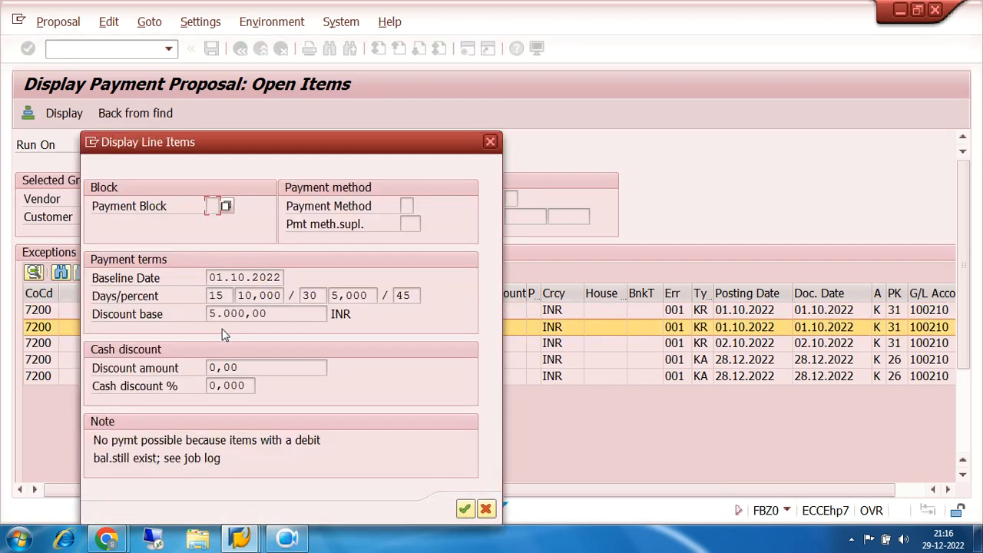
left_click(490, 143)
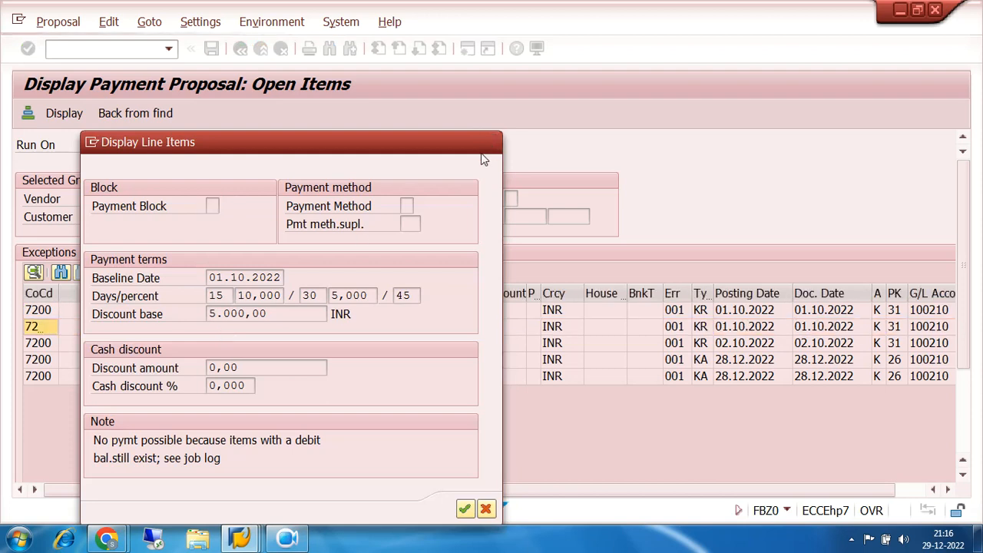
double_click(156, 343)
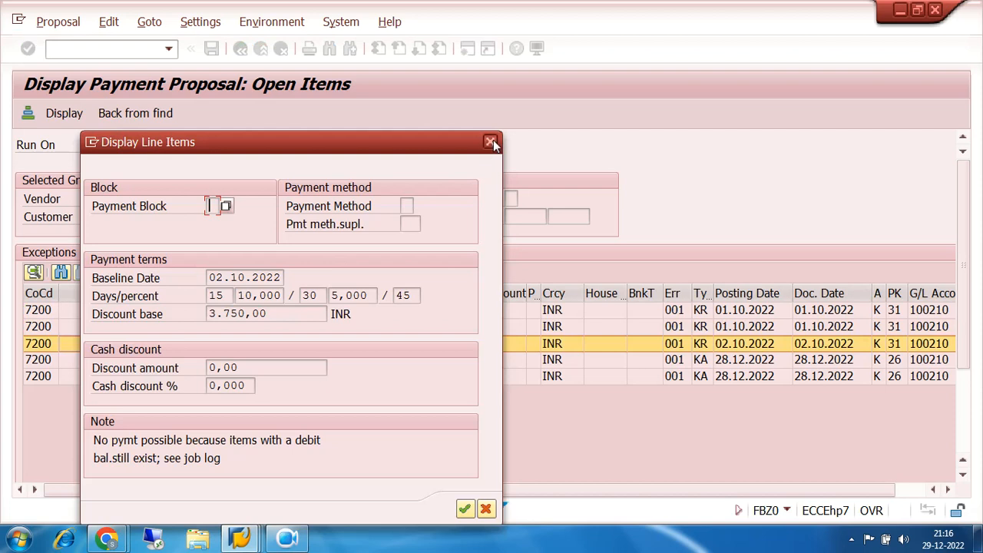
left_click(490, 142)
double_click(152, 364)
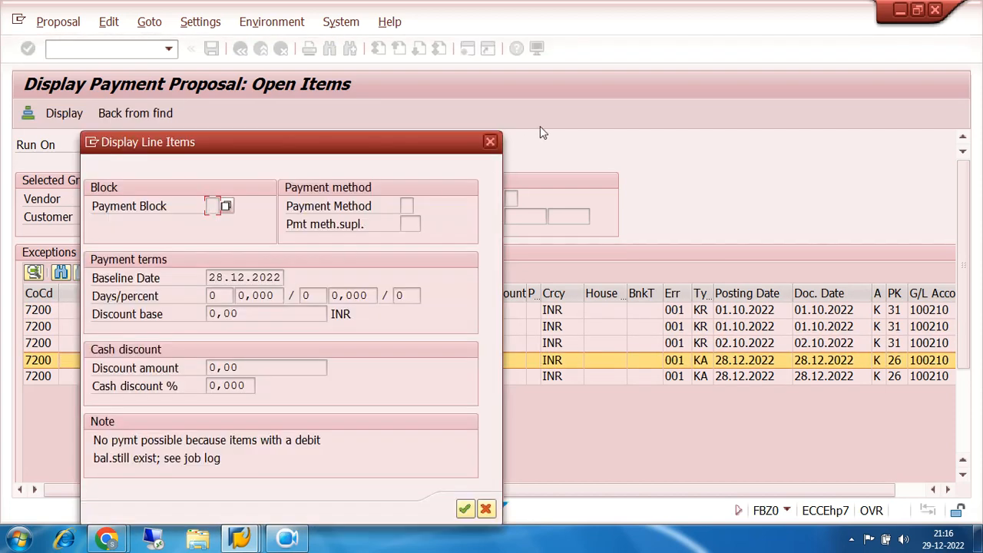
left_click(490, 142)
double_click(164, 375)
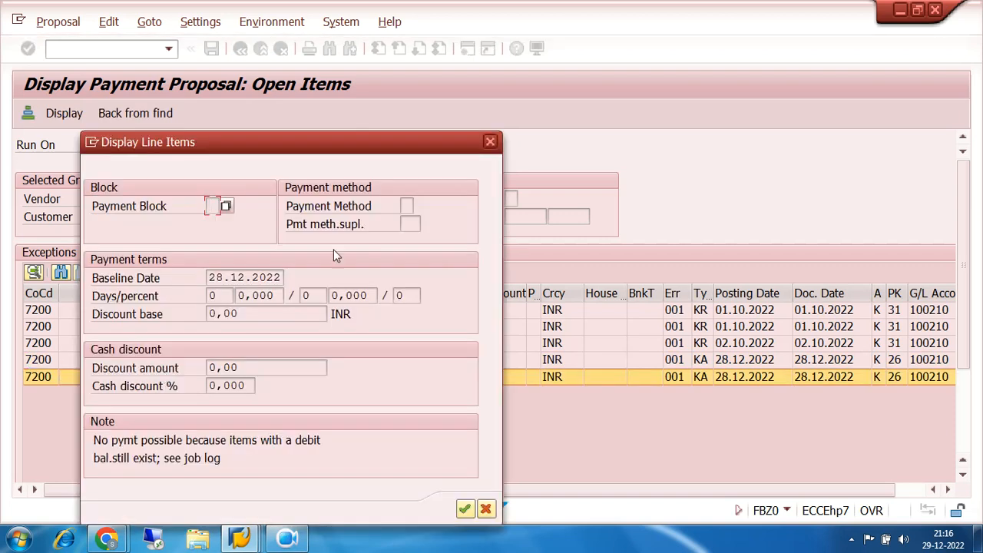
left_click(490, 141)
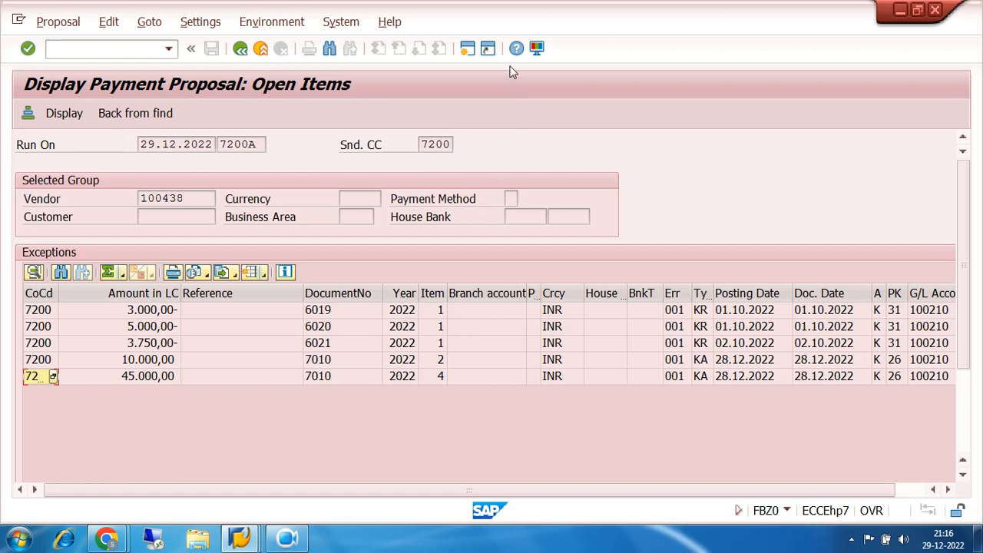
Open an additional session and compare the vendor's open line items with the exceptions in the payment proposal
left_click(468, 48)
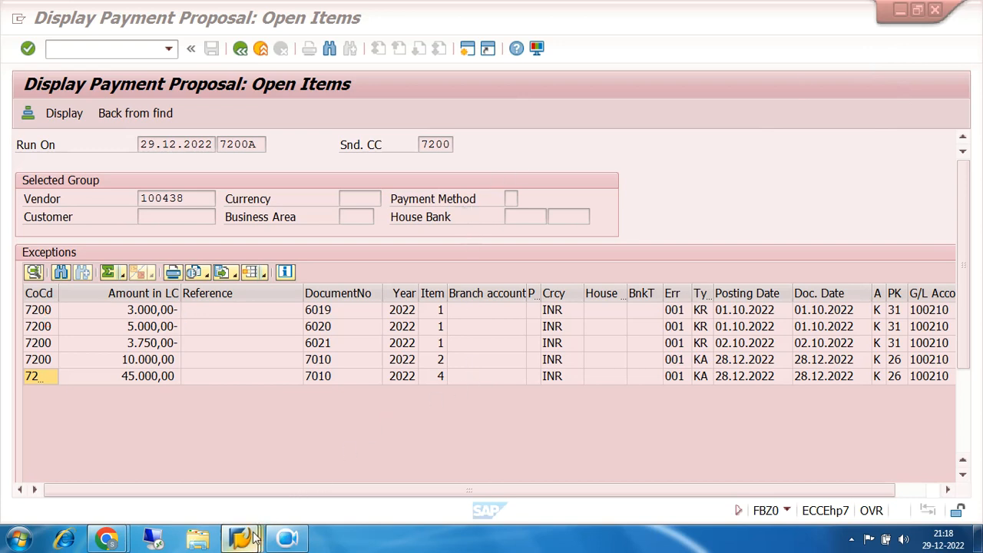
mouse_move(255, 537)
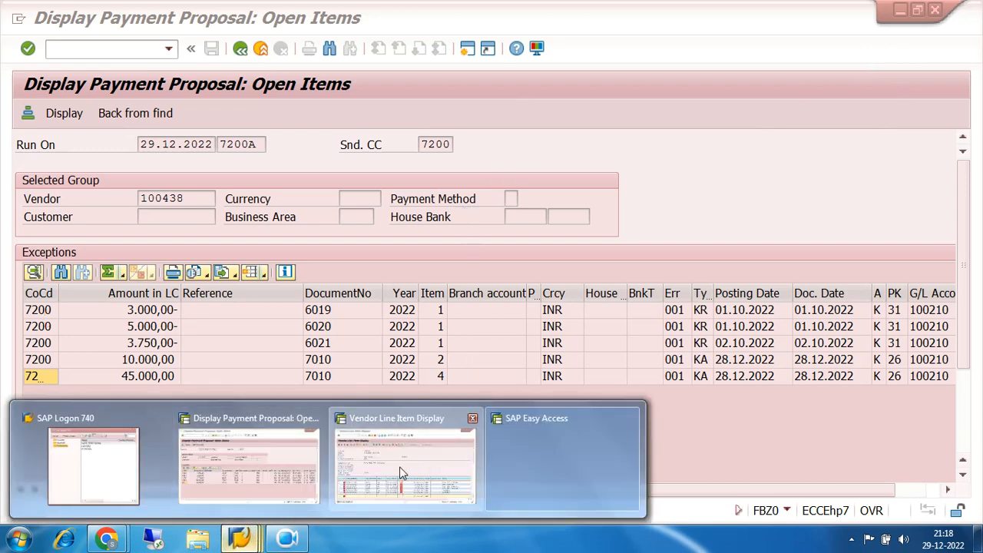
left_click(430, 469)
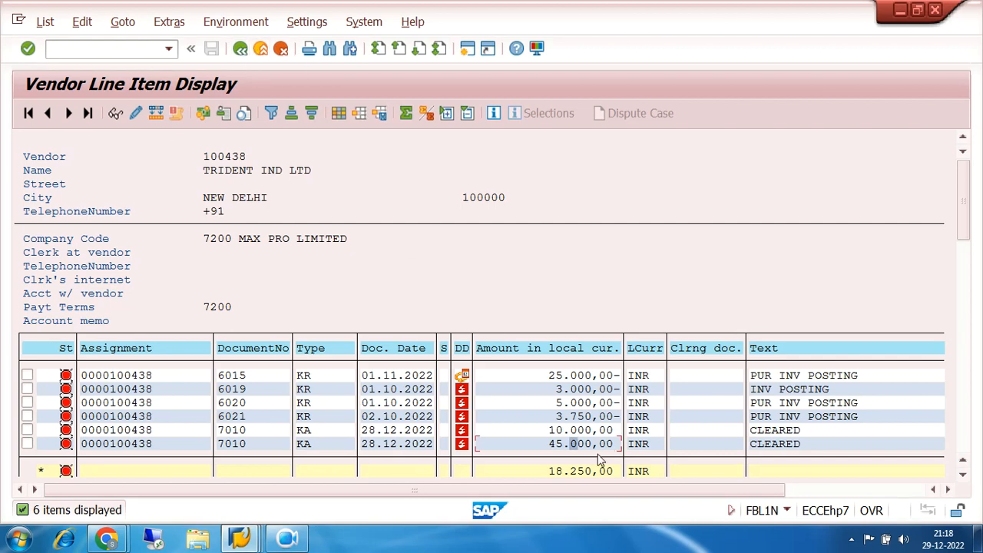
left_click(581, 376)
left_click(248, 542)
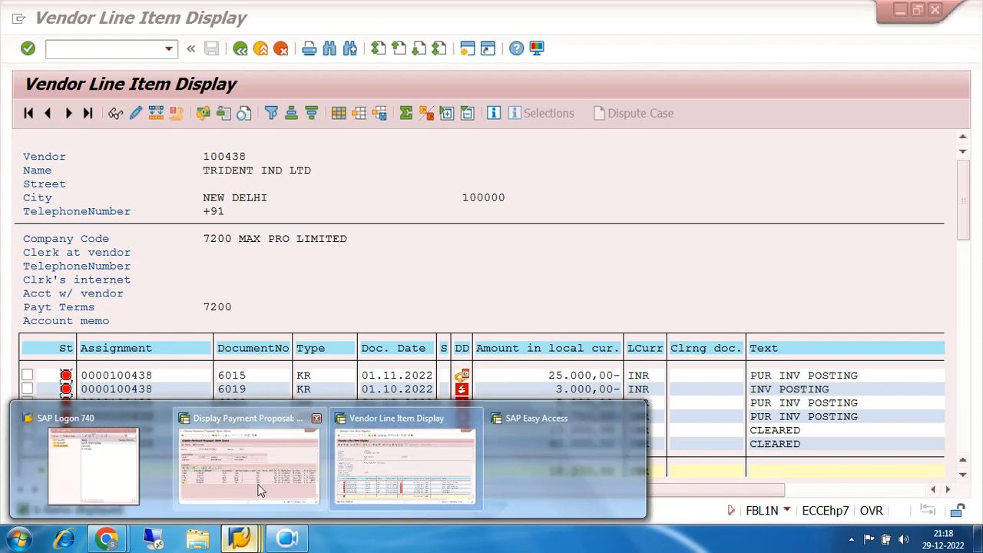
left_click(258, 486)
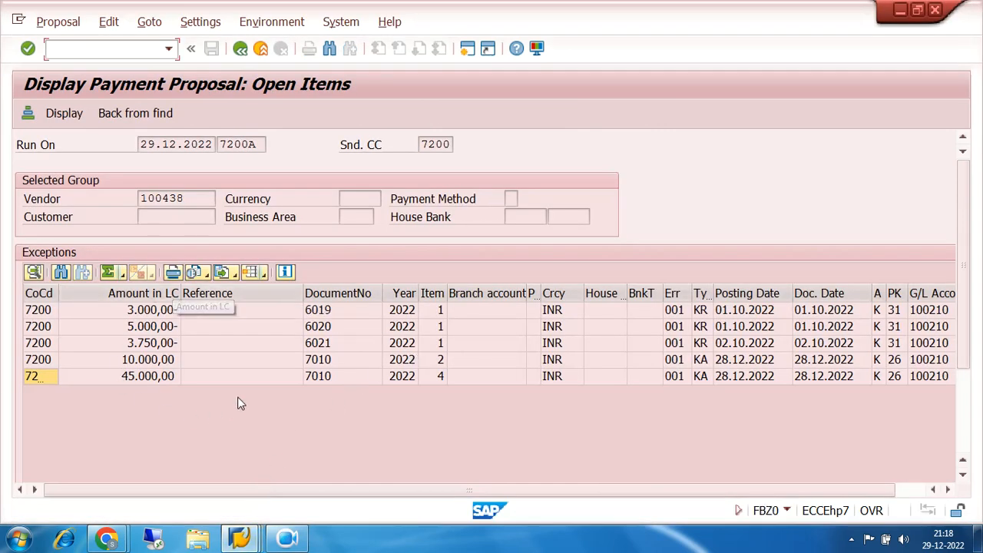
Close the payment proposal display and exit the automatic payment transaction to the initial SAP menu
left_click(239, 48)
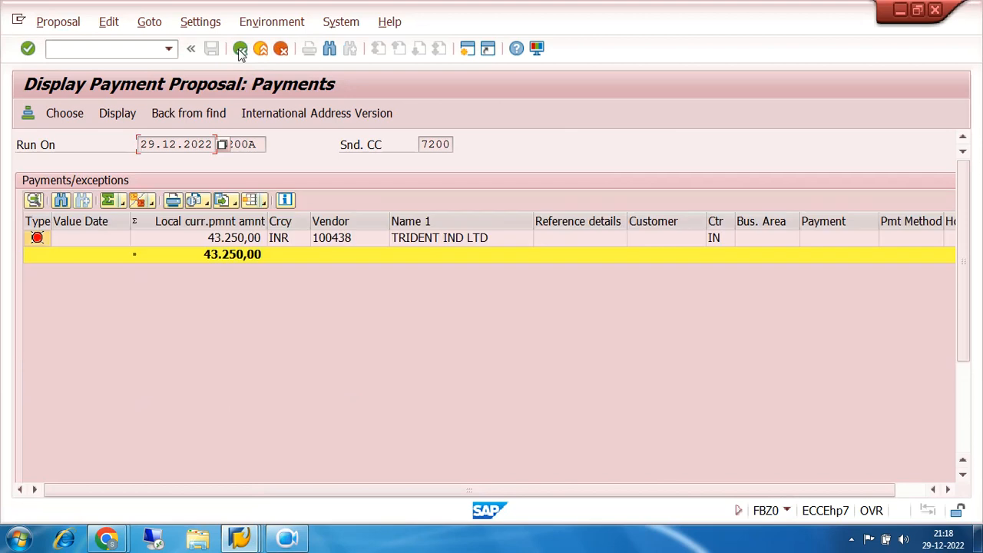
left_click(239, 49)
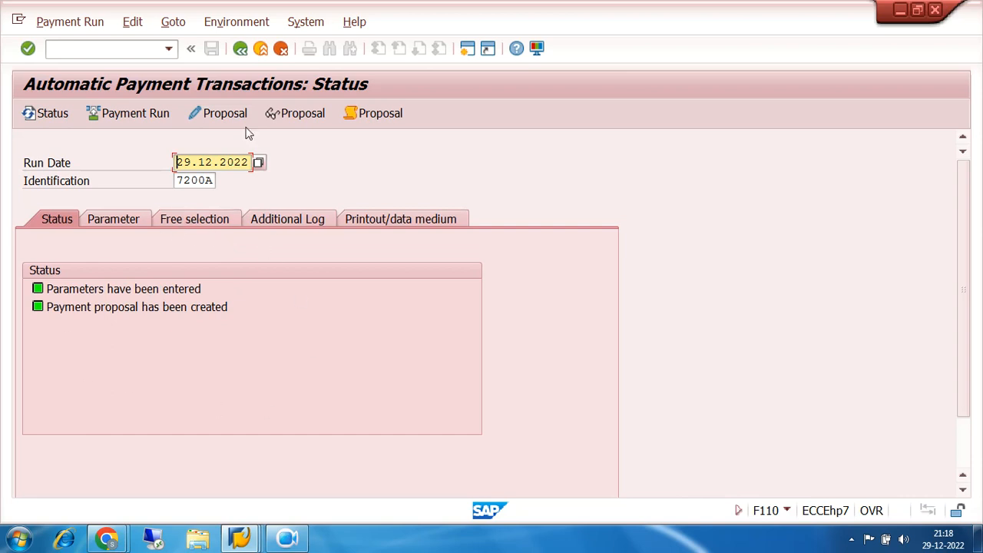
left_click(240, 49)
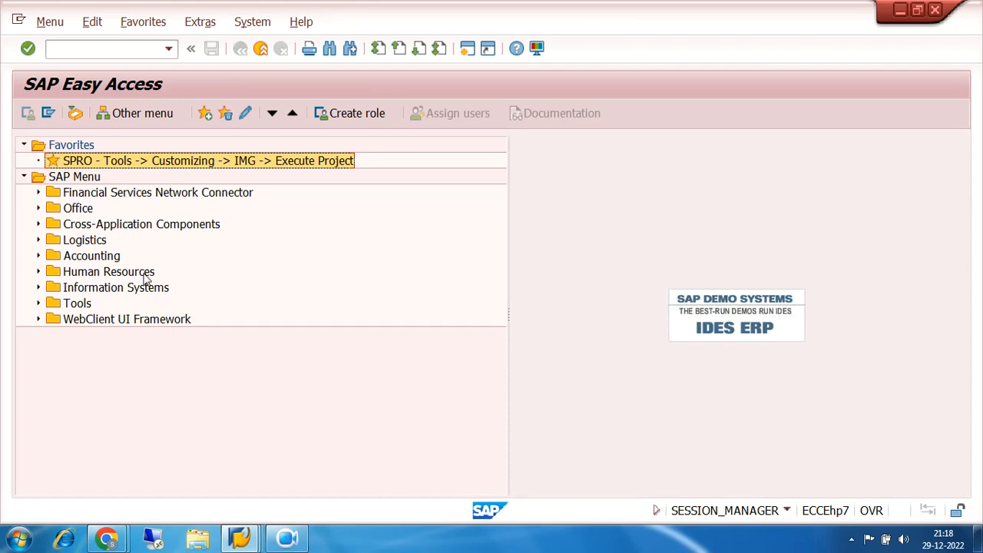
Set the payment terms of document 6015 to 0001 from the vendor line item list, save, and refresh the list
mouse_move(240, 537)
left_click(415, 472)
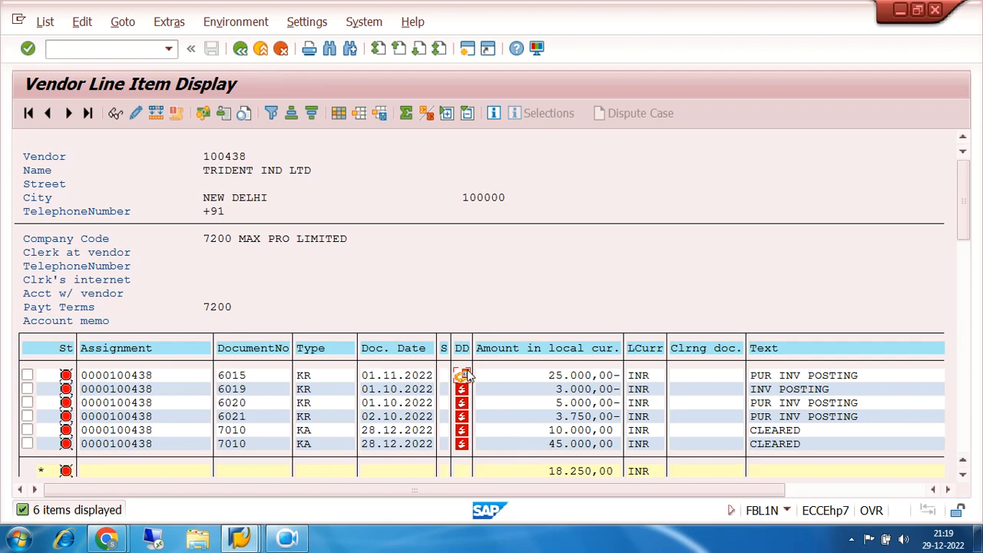
double_click(176, 376)
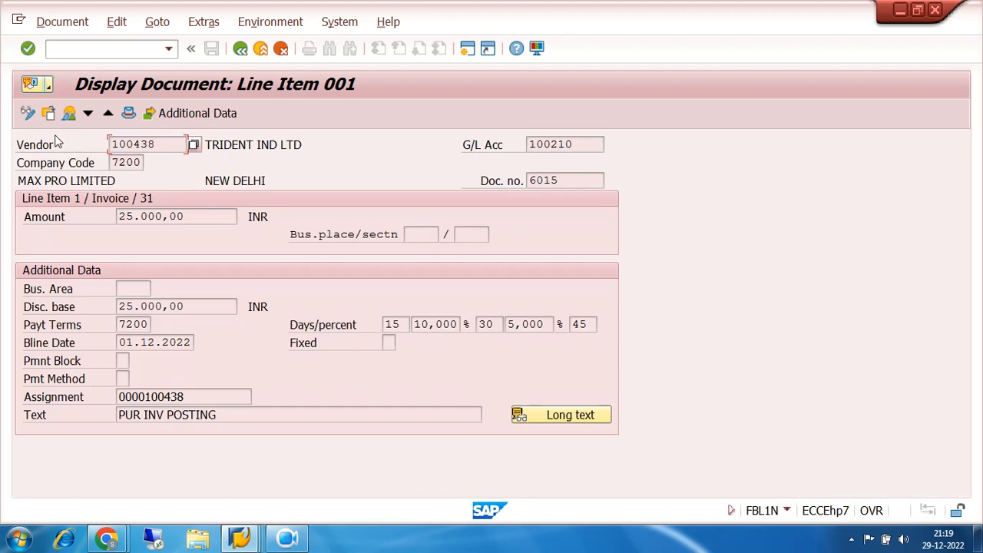
left_click(28, 113)
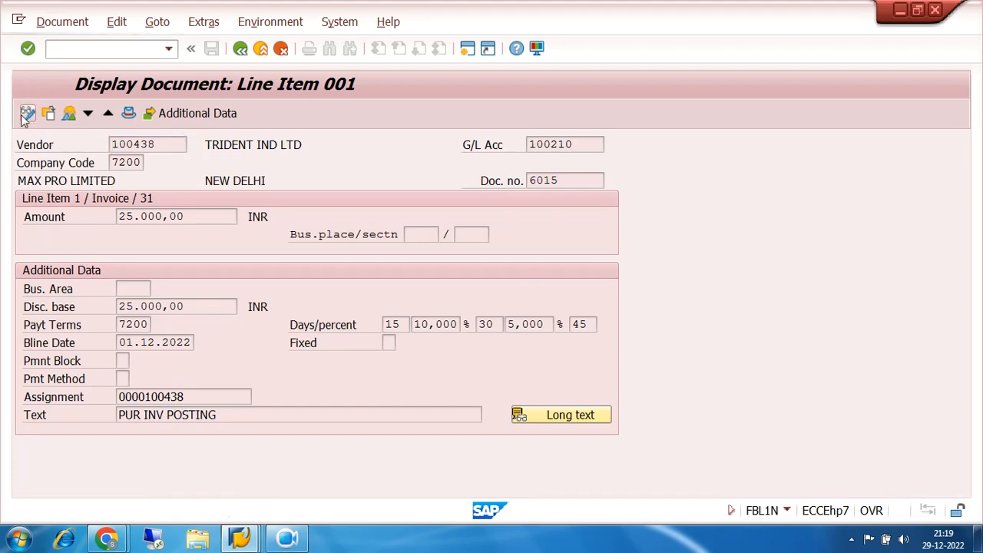
left_click(144, 324)
left_click(156, 325)
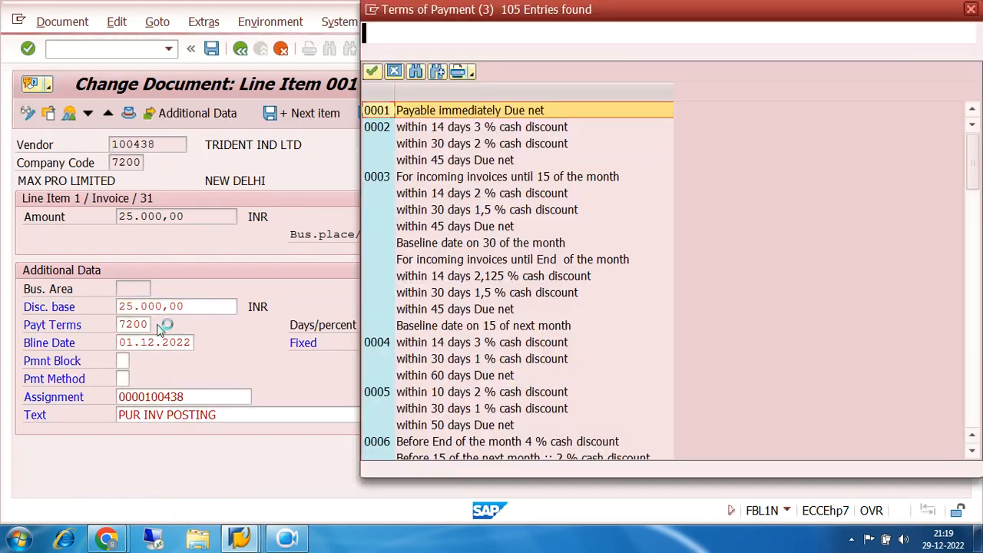
double_click(385, 116)
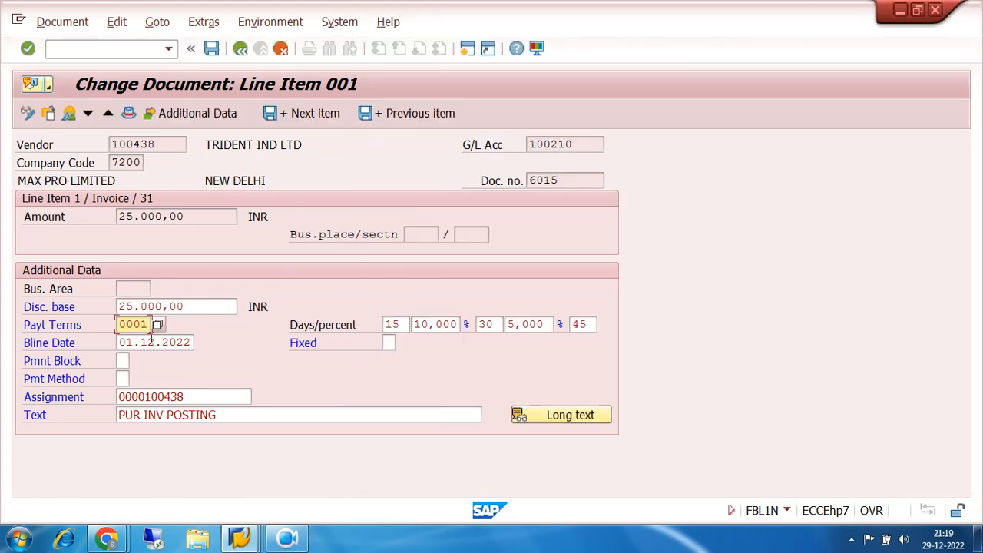
left_click(212, 49)
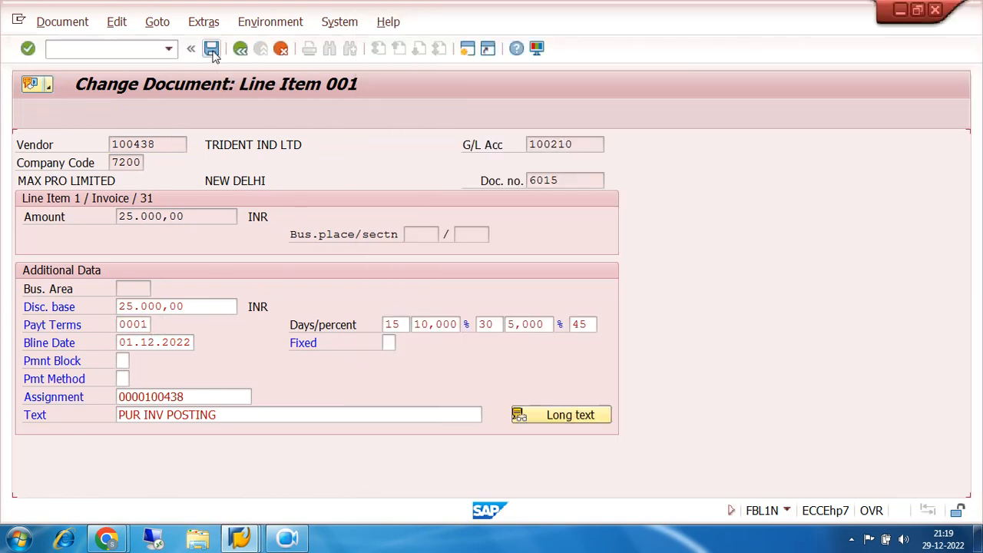
left_click(212, 53)
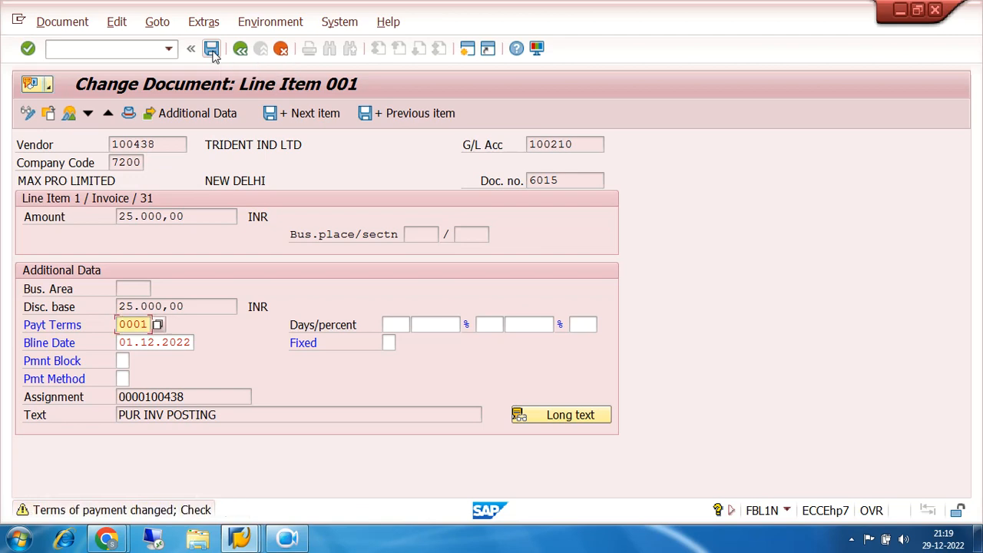
left_click(212, 53)
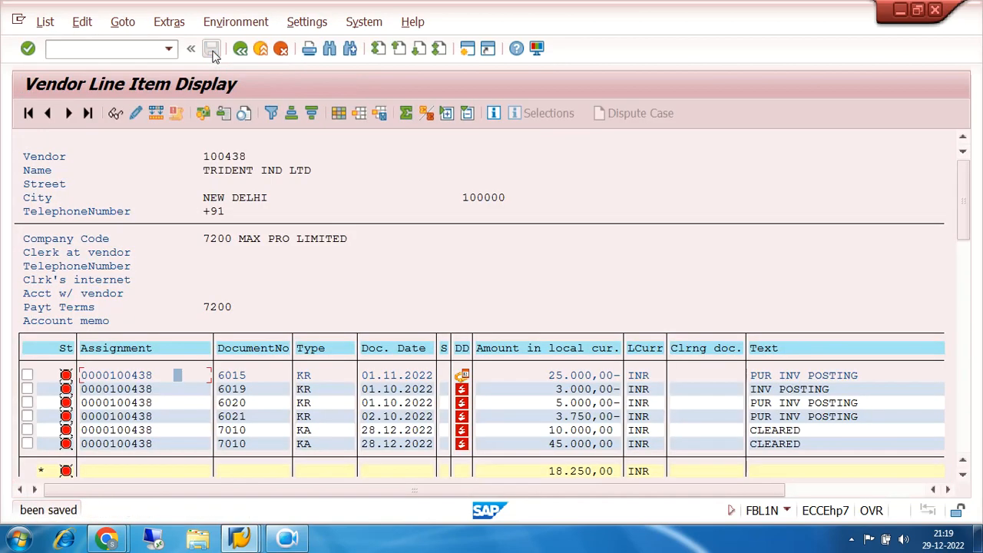
left_click(44, 22)
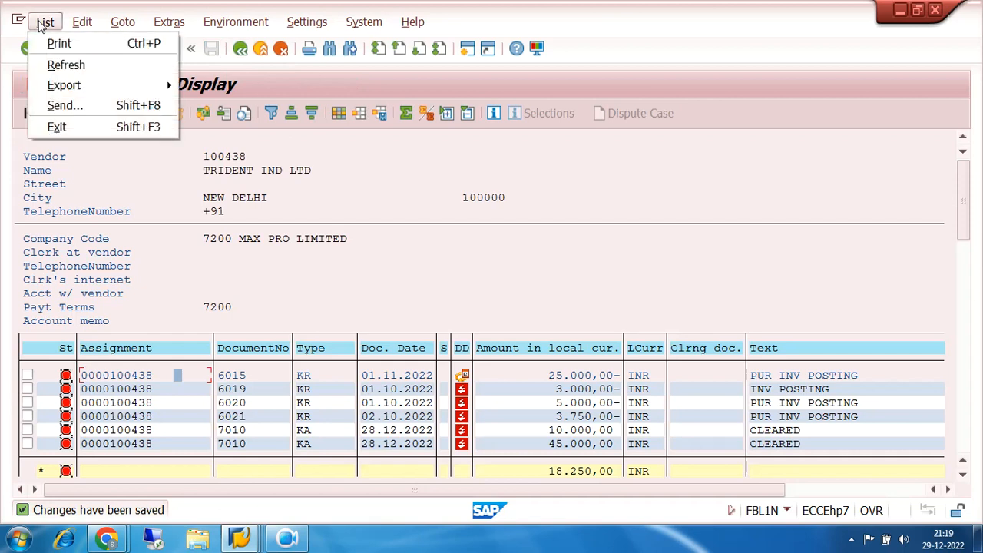
left_click(58, 66)
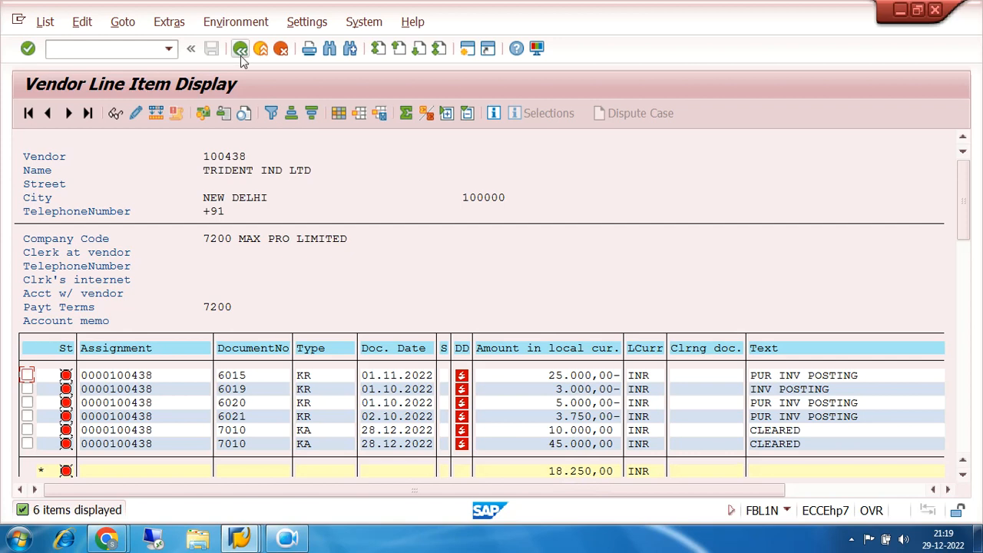
Start a vendor invoice with FB60 for TRIDENT IND LTD, with invoice date and posting date 01.10.2022
mouse_move(244, 538)
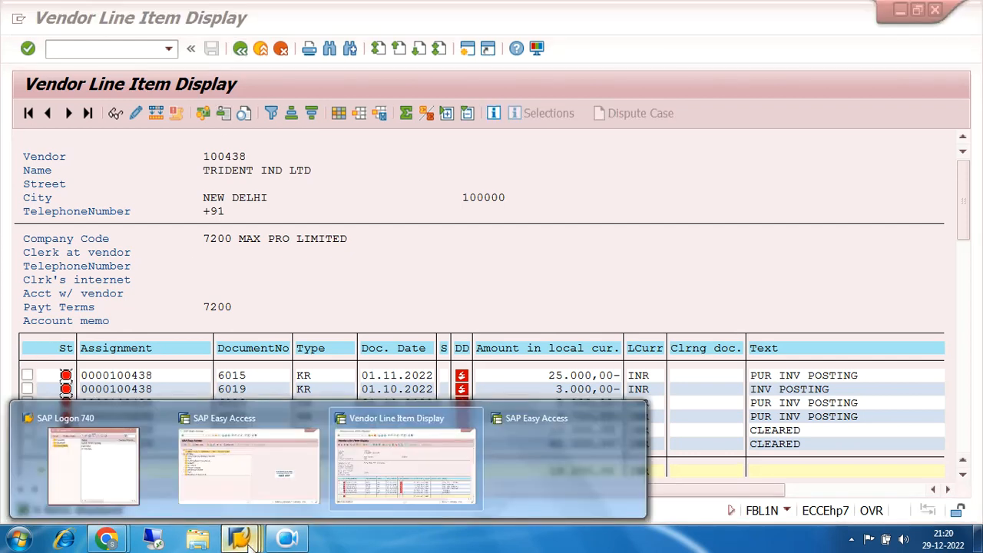
left_click(270, 447)
left_click(123, 46)
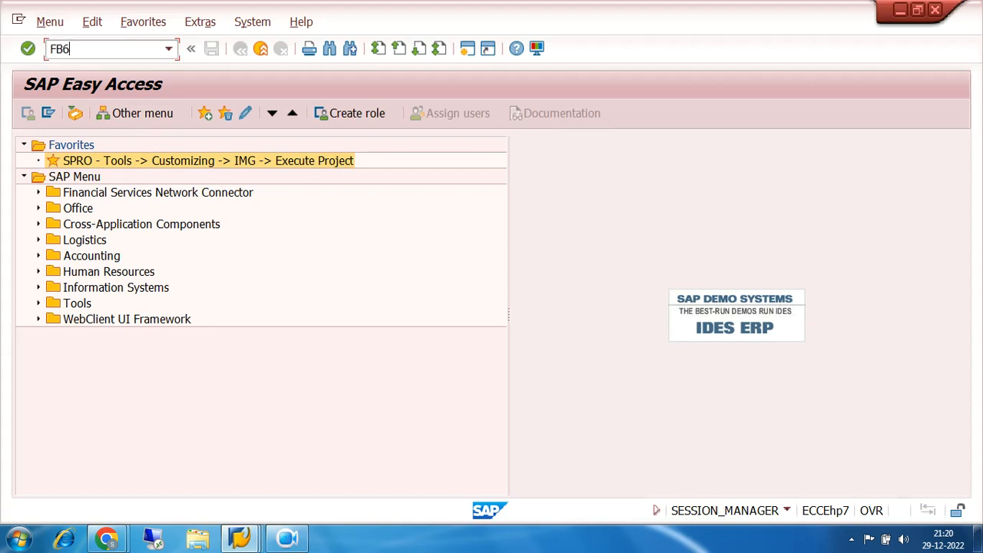
key("Return")
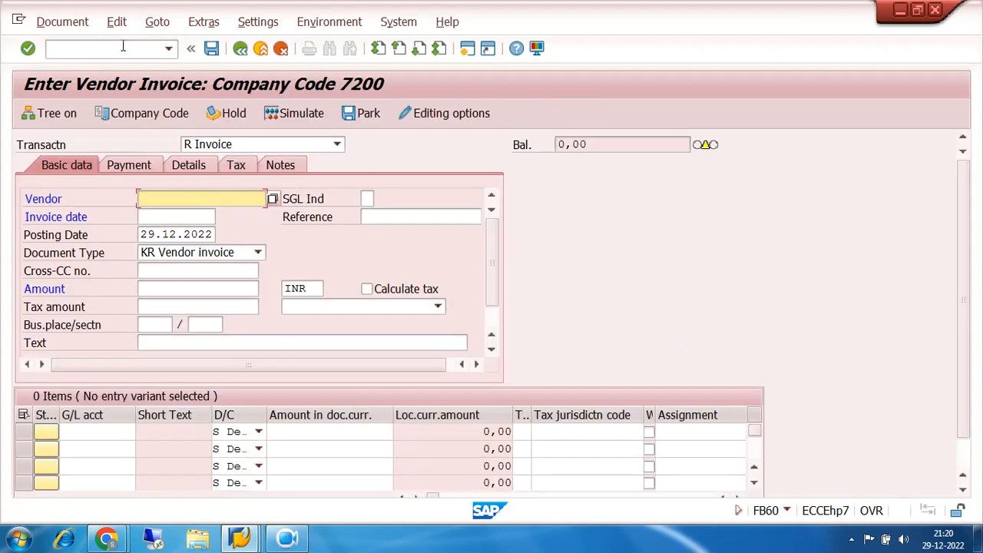
left_click(171, 211)
left_click(169, 216)
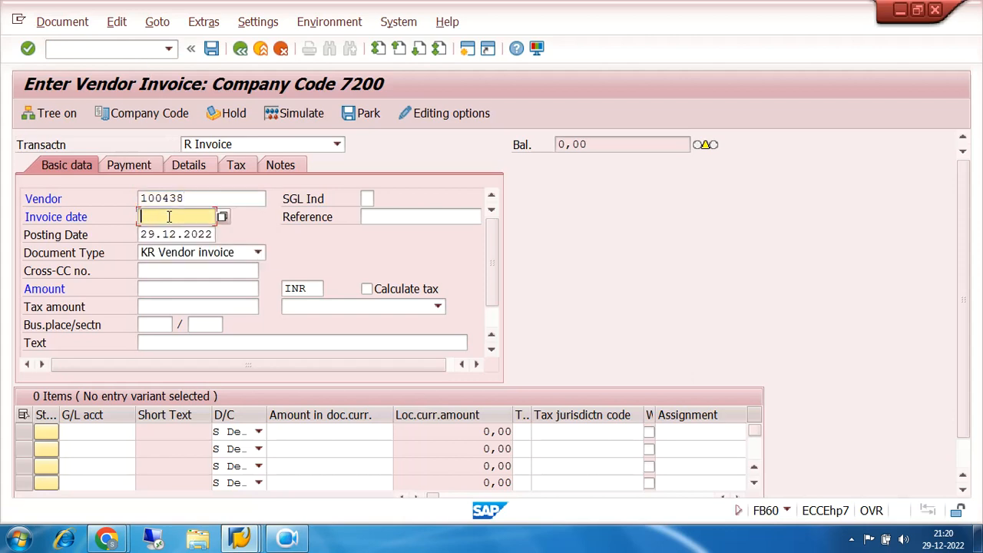
left_click(178, 247)
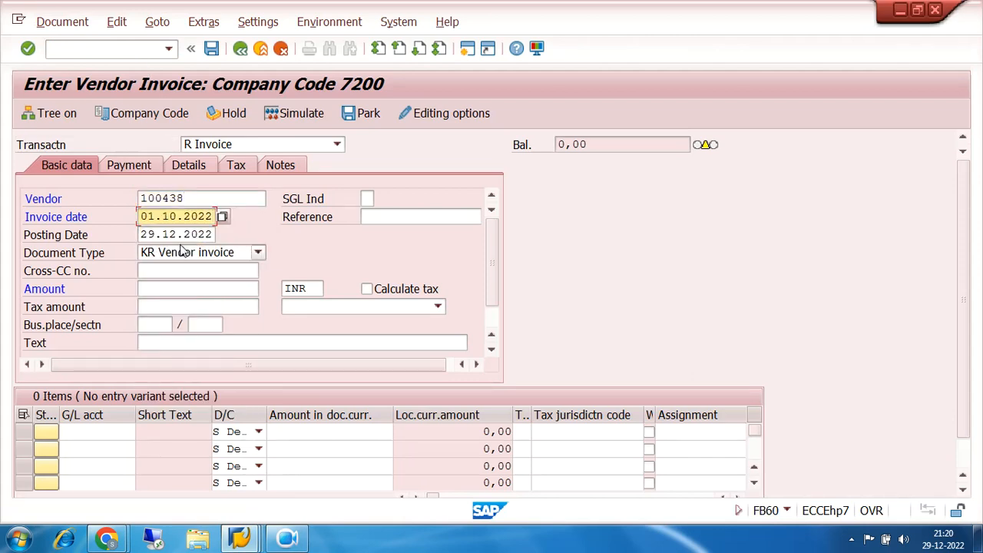
key("Tab")
key("Tab")
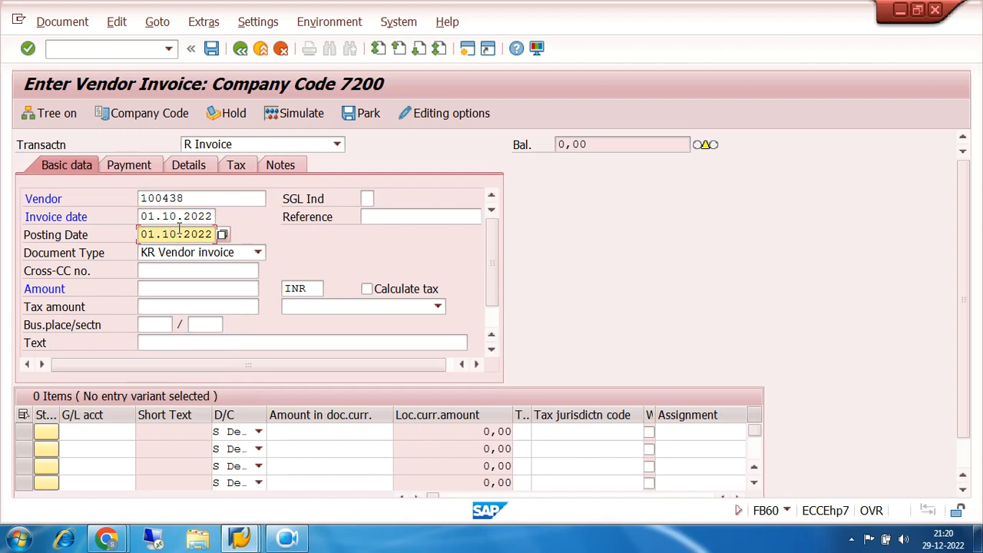
Set the invoice amount to 18250 INR and the text to PUR INV POSTING
left_click(189, 288)
type("18250")
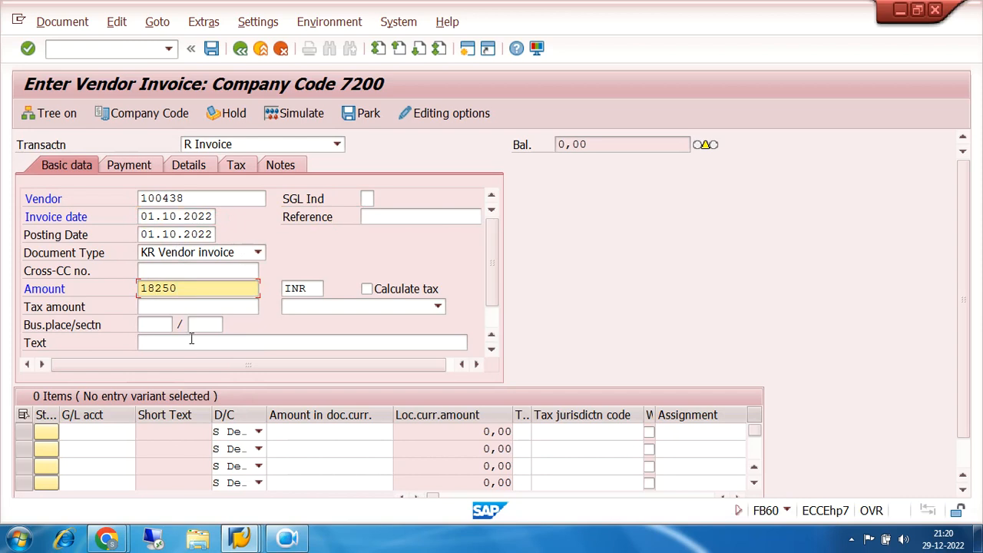
left_click(191, 340)
left_click(192, 346)
left_click(198, 357)
Add a debit item on G/L account 200010 using * for the full amount and + for the header text, and validate the entry
left_click(101, 433)
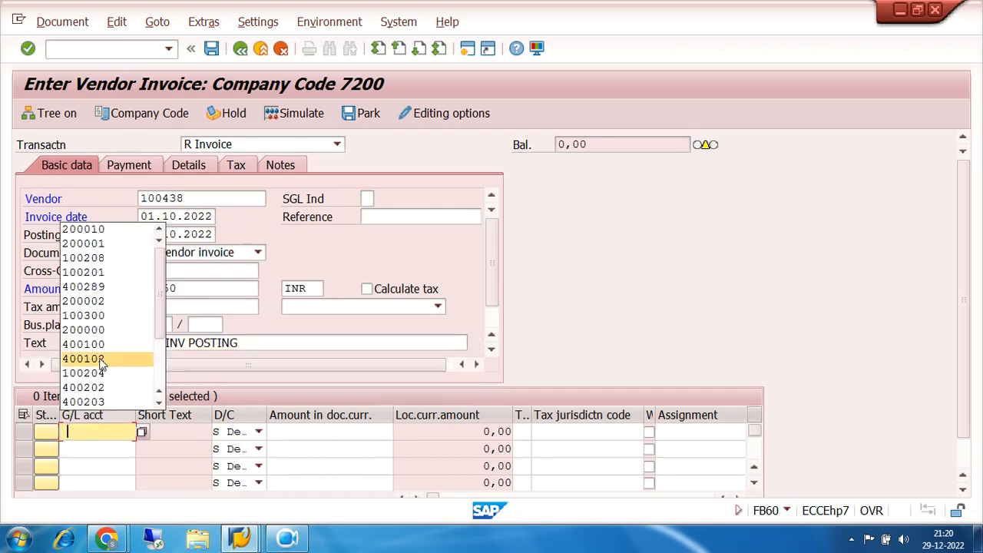
left_click(92, 228)
left_click(301, 430)
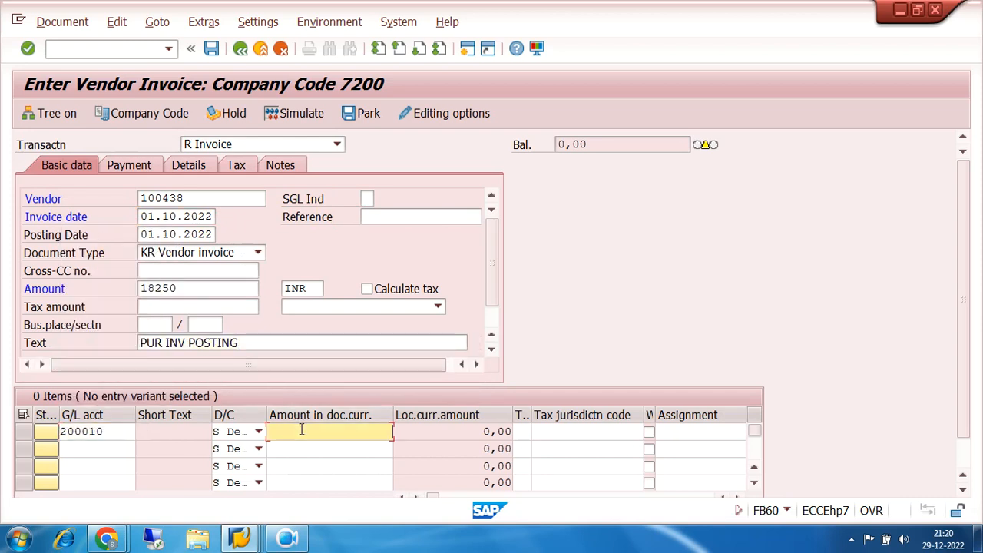
key("Tab")
key("Tab")
key("Tab")
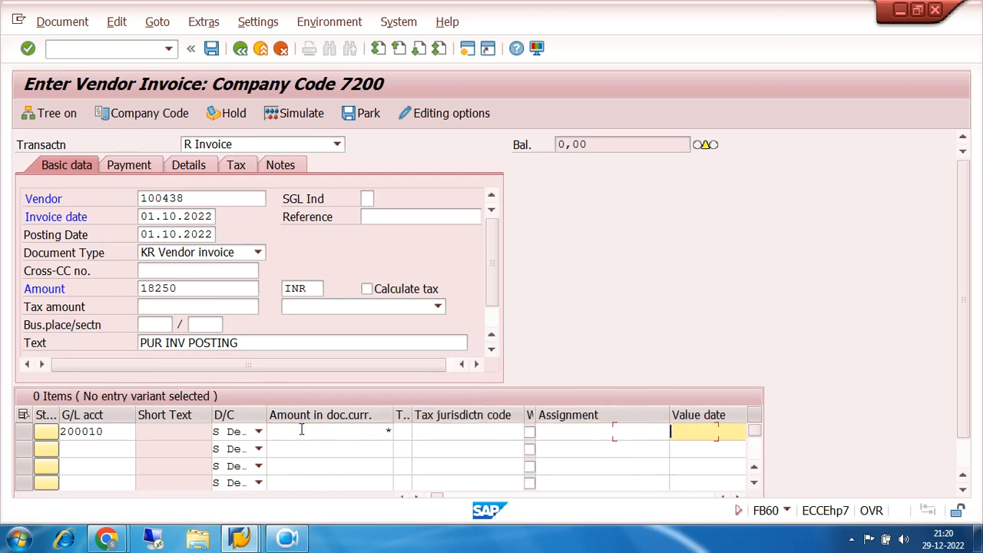
key("Return")
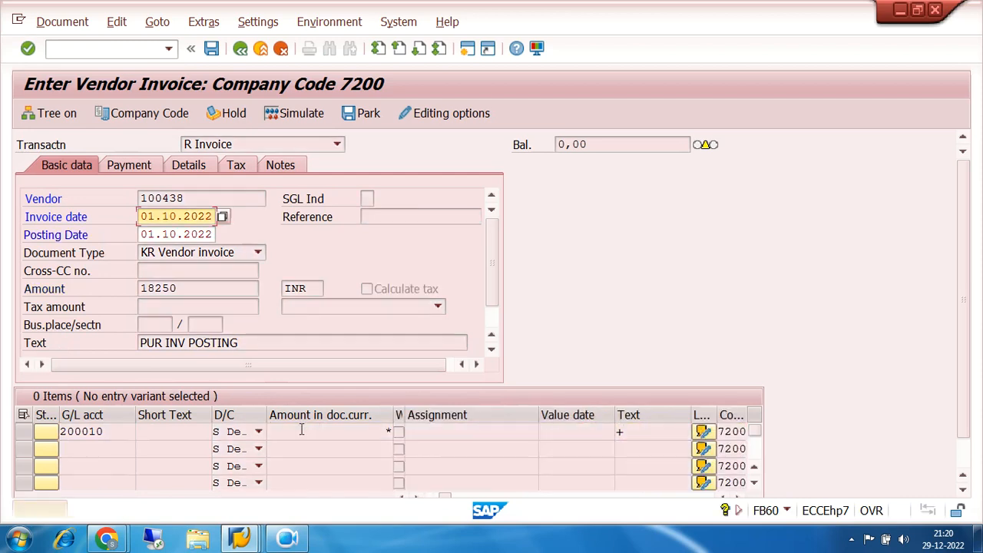
key("Return")
key("Return")
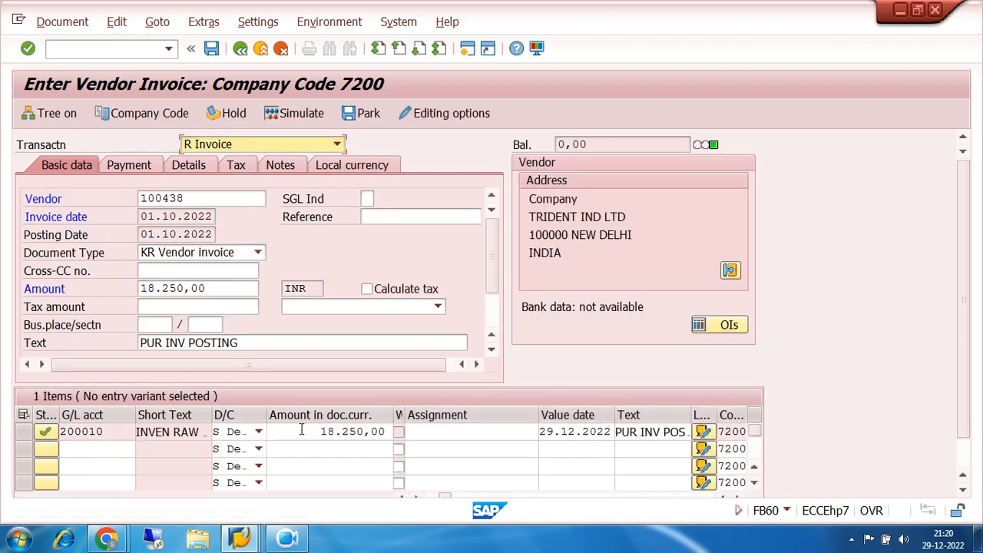
Simulate and post the vendor invoice, and leave FB60 with /N
left_click(295, 113)
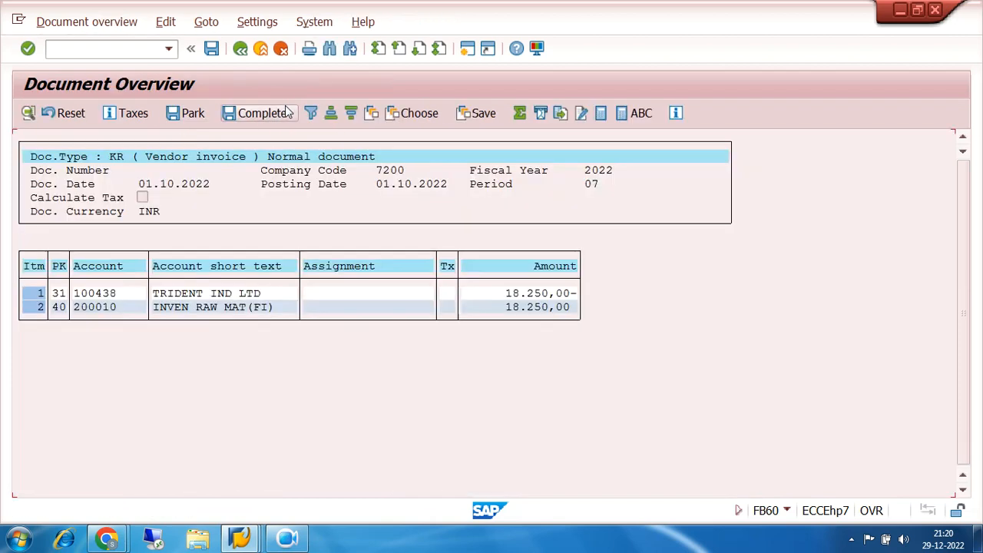
left_click(210, 48)
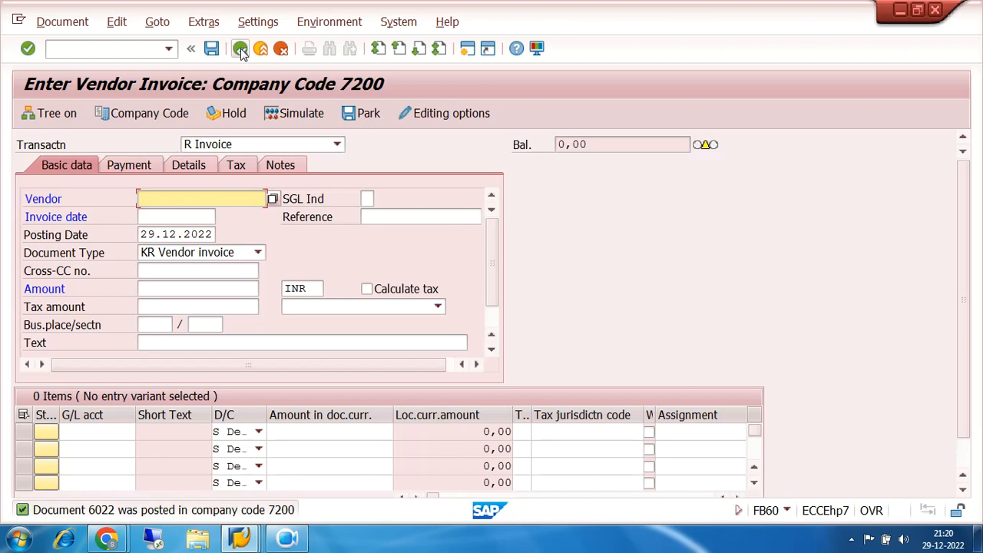
left_click(241, 50)
left_click(147, 46)
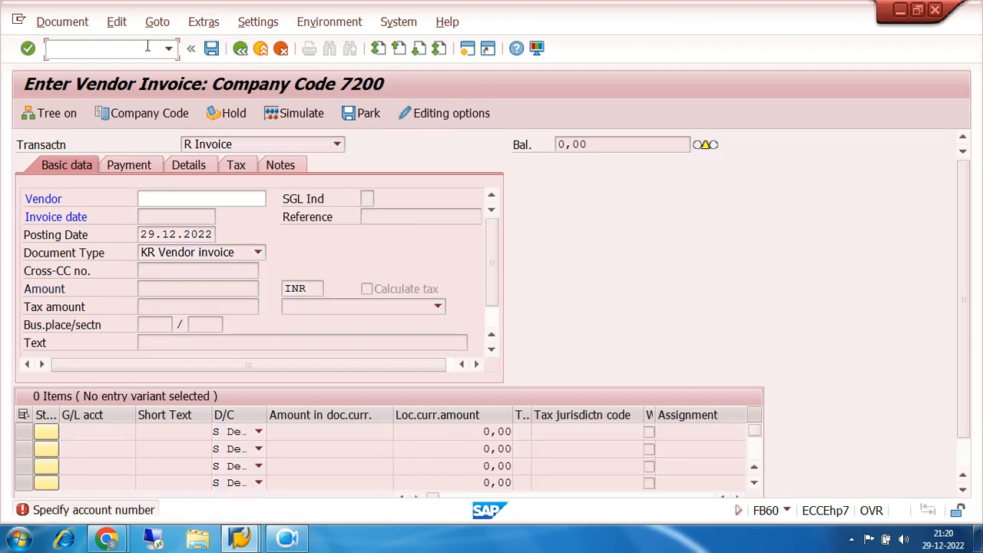
type("/N")
key("Return")
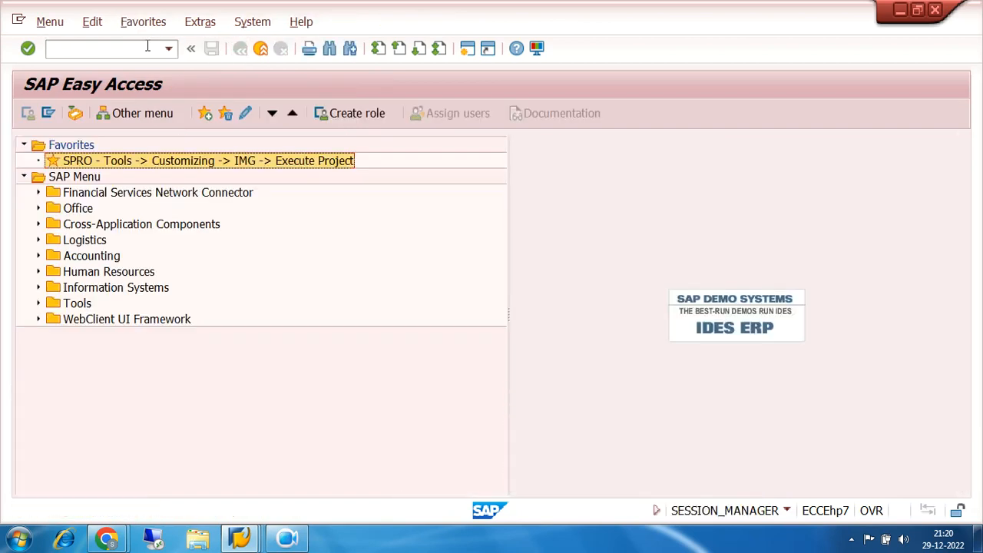
Expand the SAP menu through Accounting, Financial Accounting and Accounts Payable to show the Document Entry and Account transactions
left_click(39, 256)
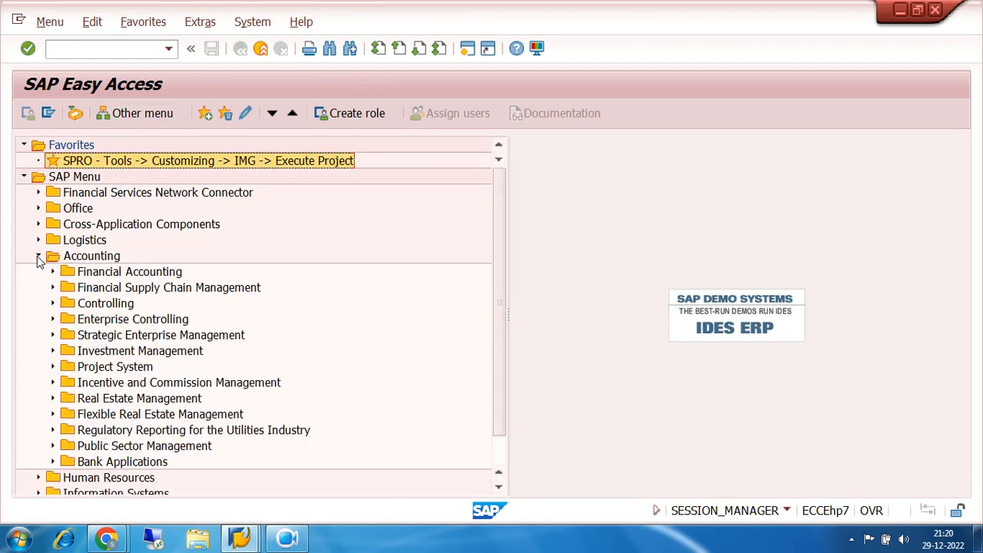
left_click(52, 272)
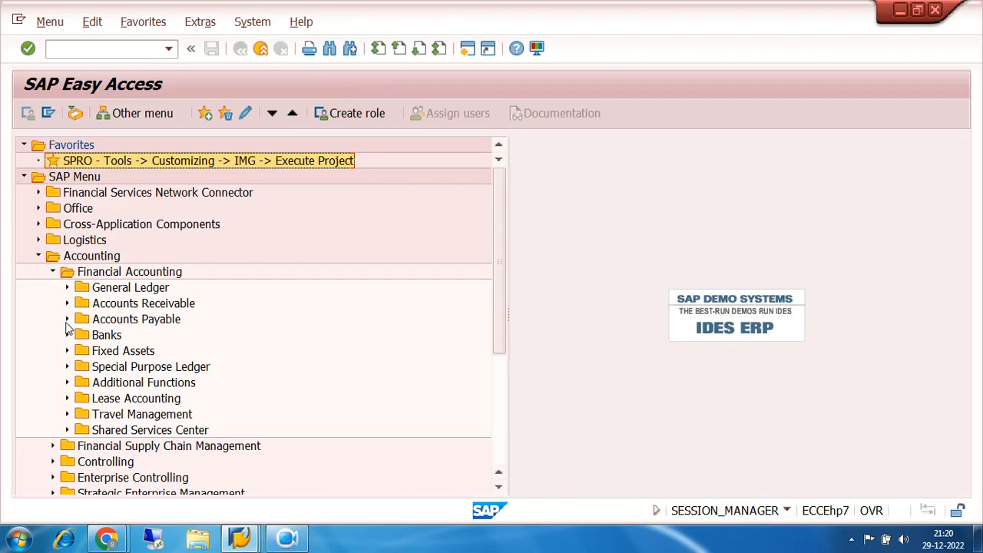
left_click(67, 319)
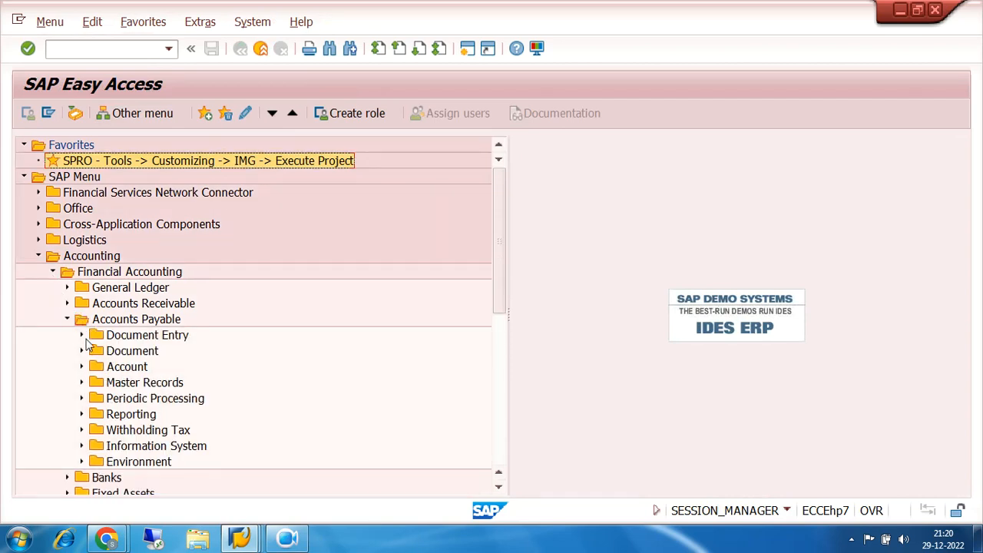
left_click(81, 335)
scroll(298, 255, "down", 2)
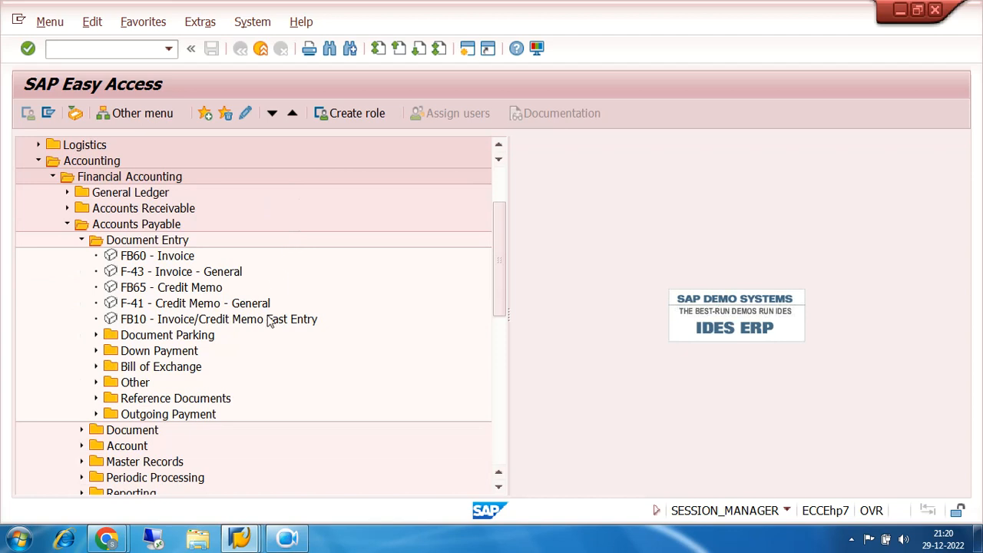
left_click(81, 445)
scroll(380, 269, "down", 2)
scroll(376, 269, "down", 2)
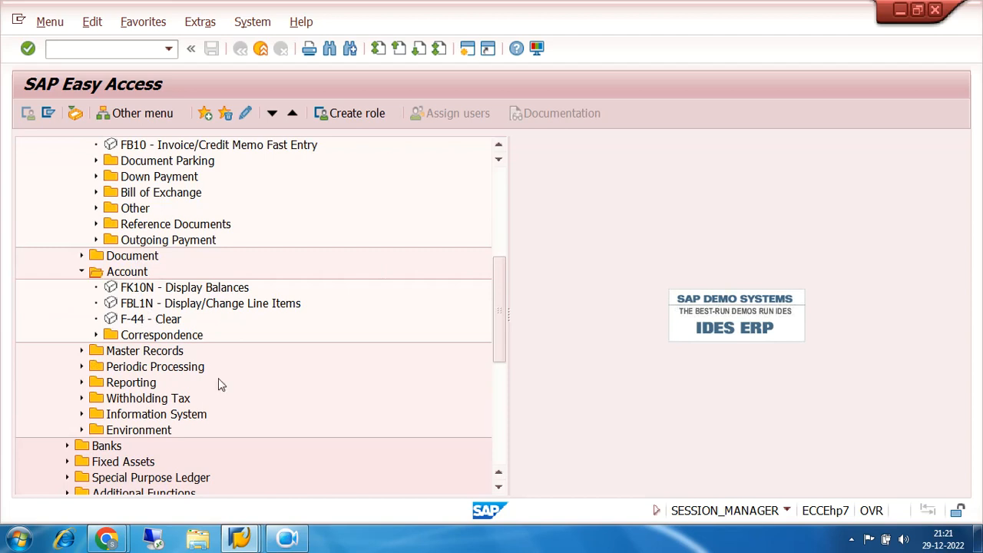
Switch to the Vendor Line Item Display session, refresh the list, and compare the invoice amounts with the CLEARED items and the total
left_click(252, 535)
left_click(403, 470)
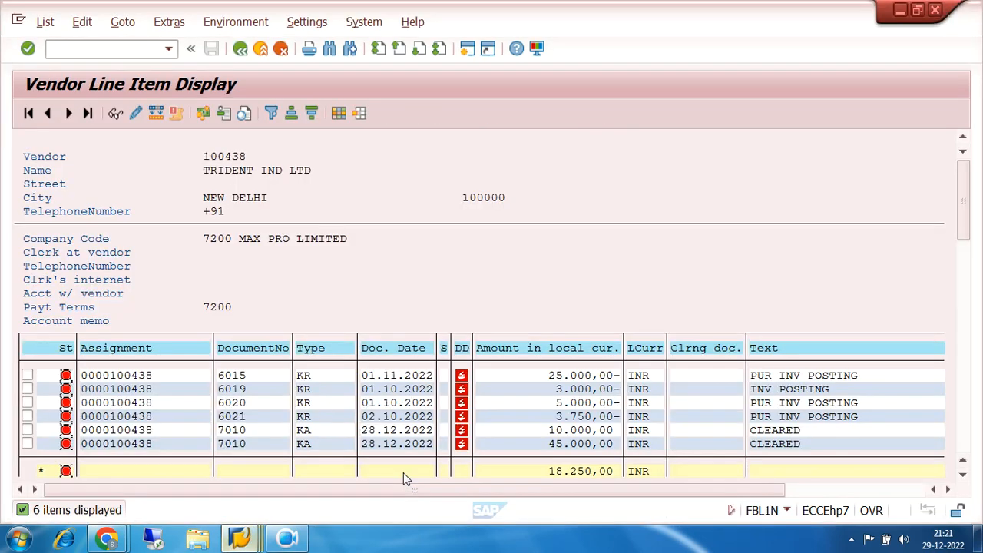
left_click(45, 22)
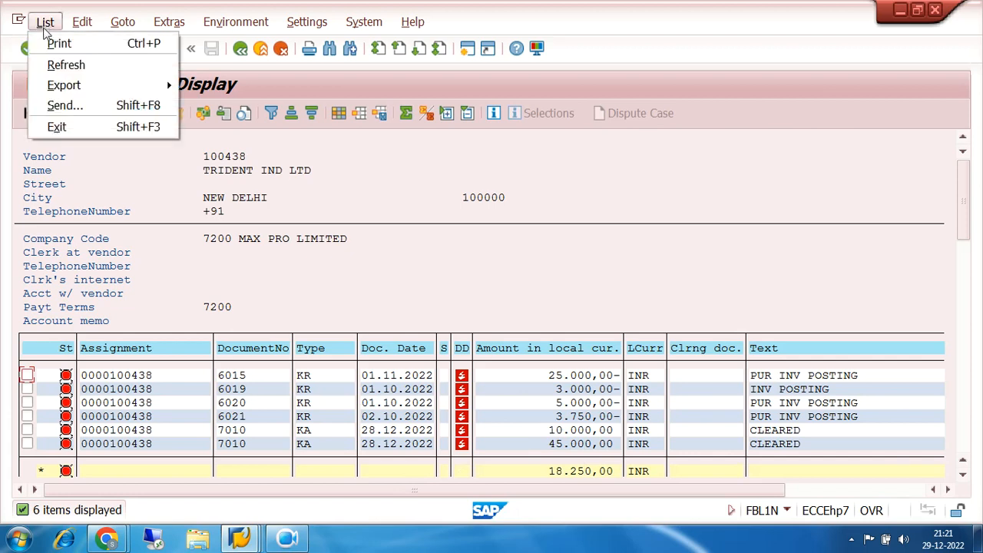
left_click(66, 66)
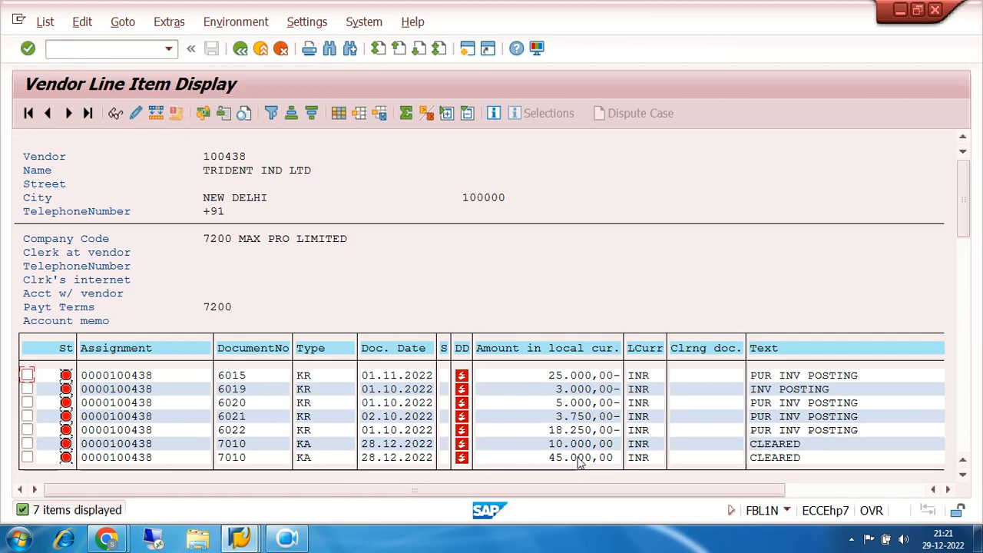
scroll(668, 430, "down", 1)
left_click(566, 432)
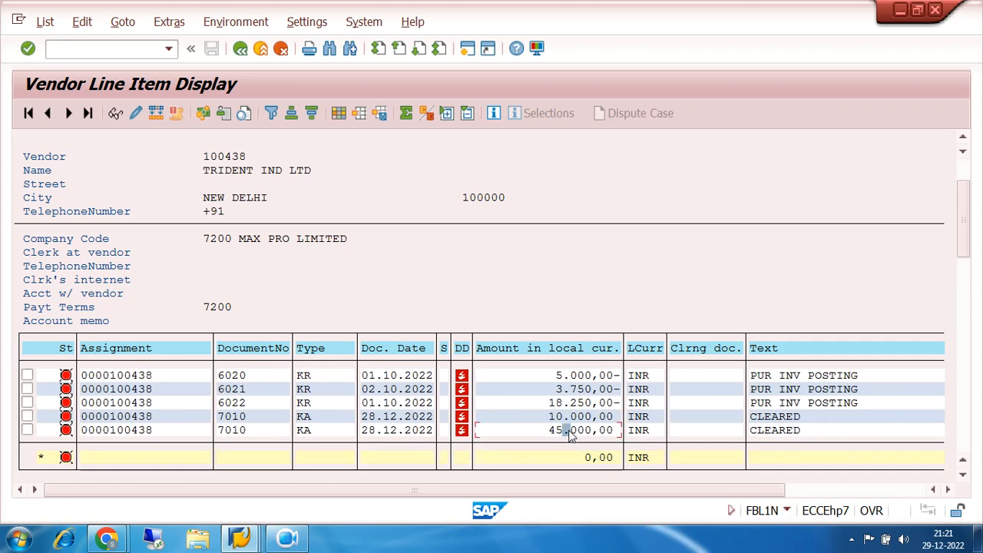
scroll(576, 438, "up", 2)
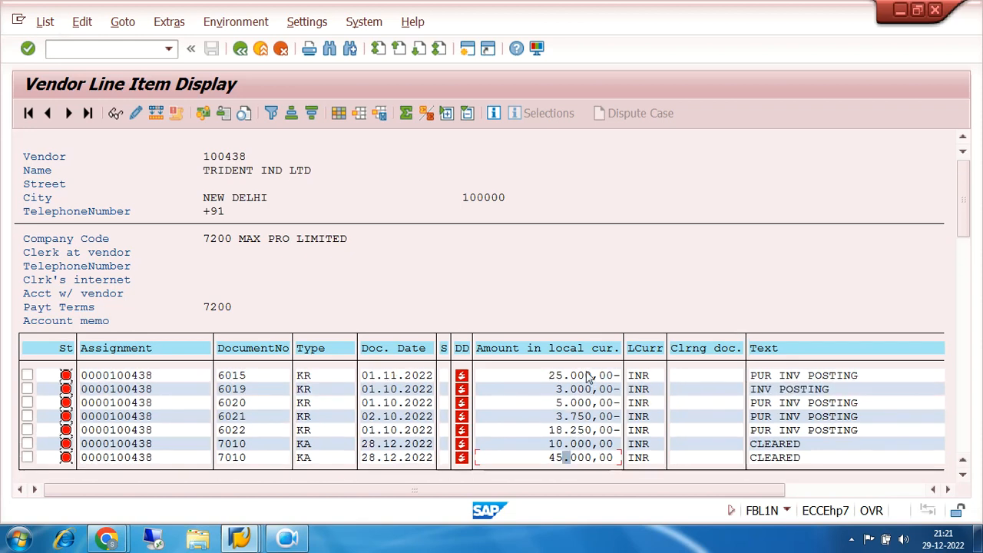
left_click(582, 416)
left_click(583, 430)
scroll(561, 436, "down", 1)
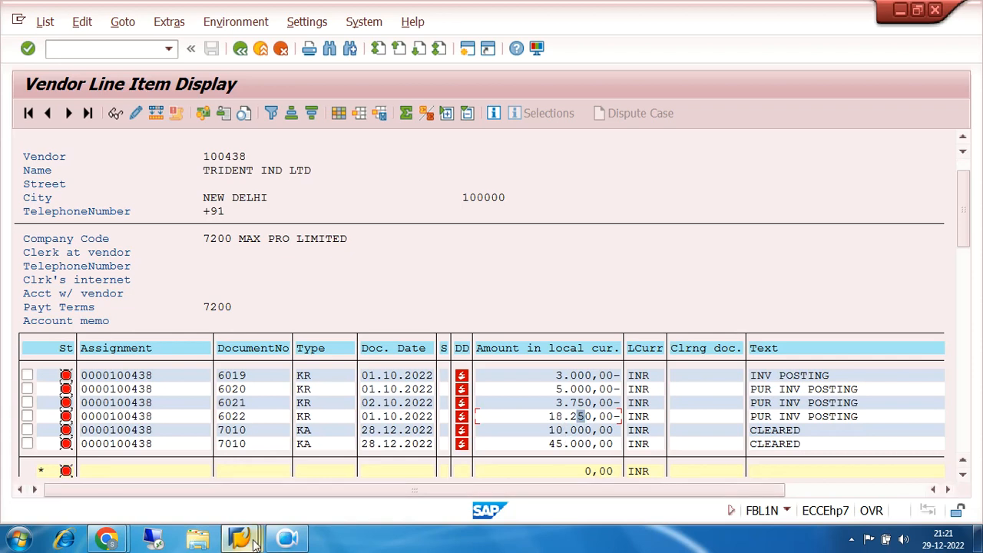
Return to the SAP Easy Access session and open F-44 - Clear from the Accounts Payable Account folder
left_click(286, 539)
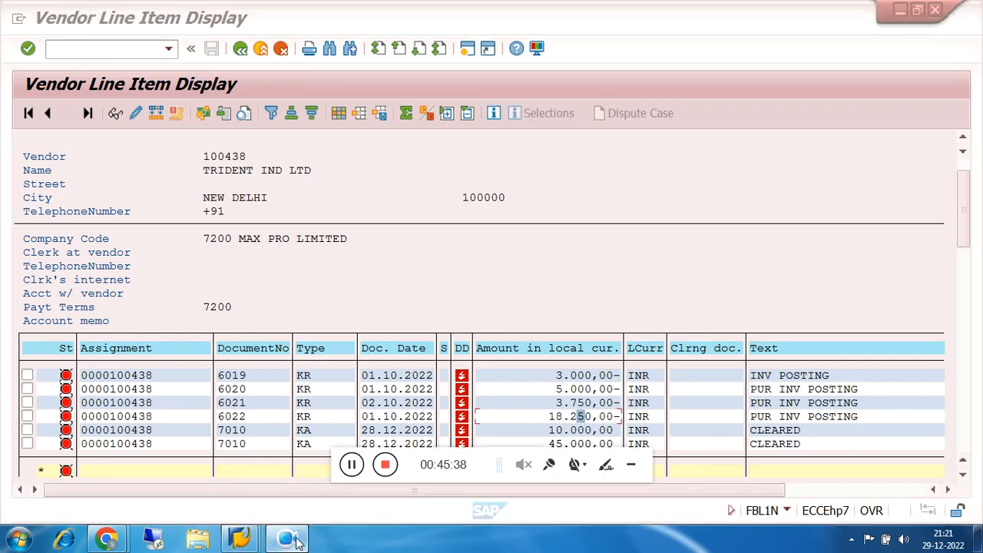
left_click(634, 465)
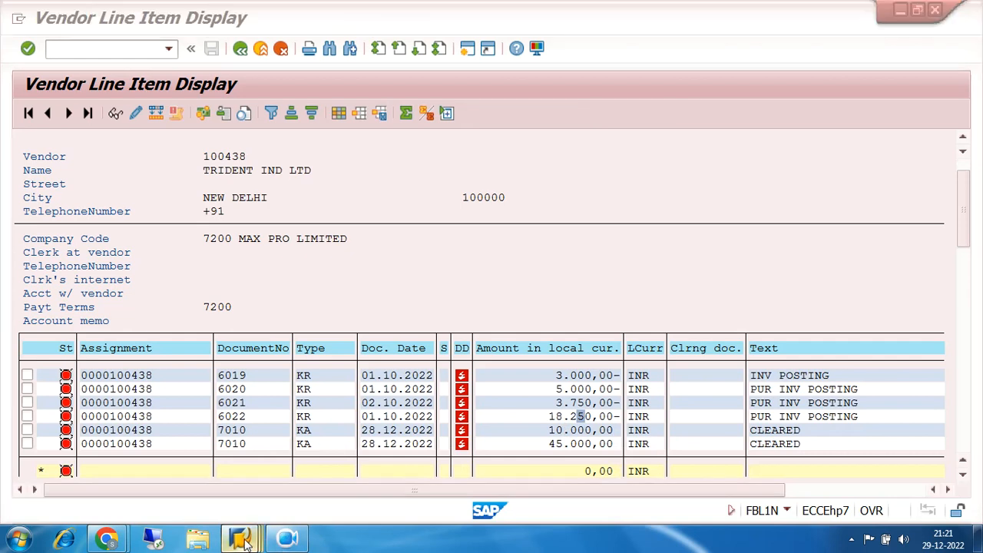
mouse_move(244, 541)
left_click(237, 467)
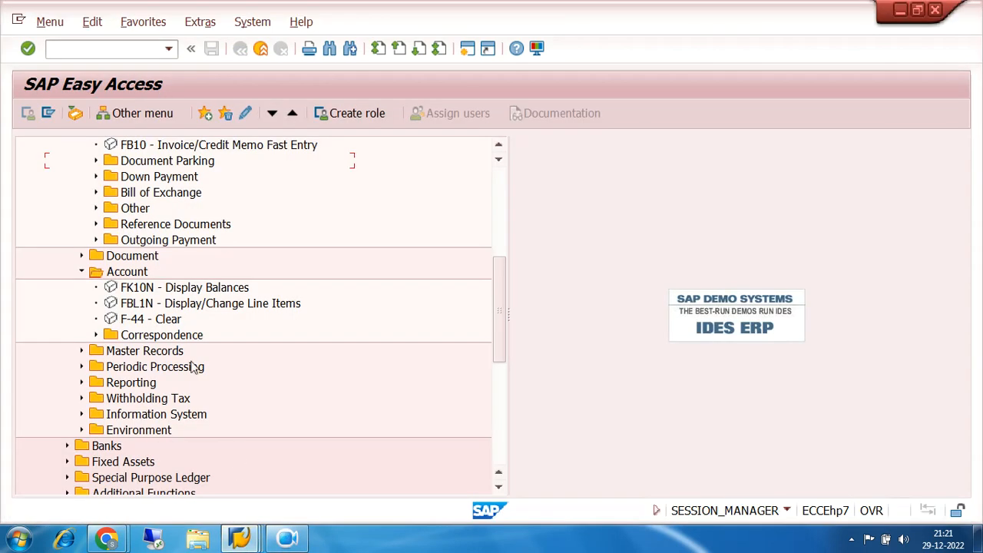
scroll(181, 334, "up", 2)
scroll(180, 334, "up", 3)
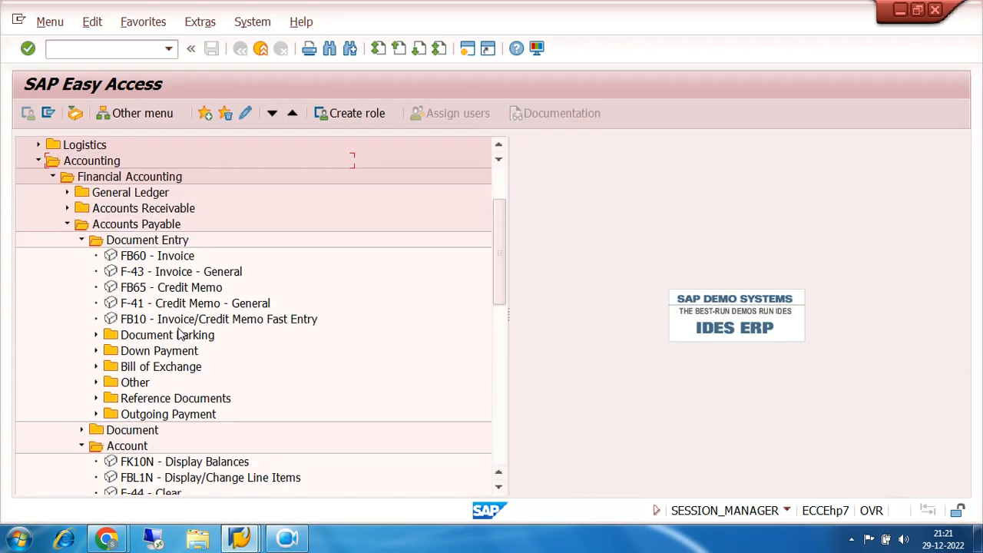
left_click(149, 417)
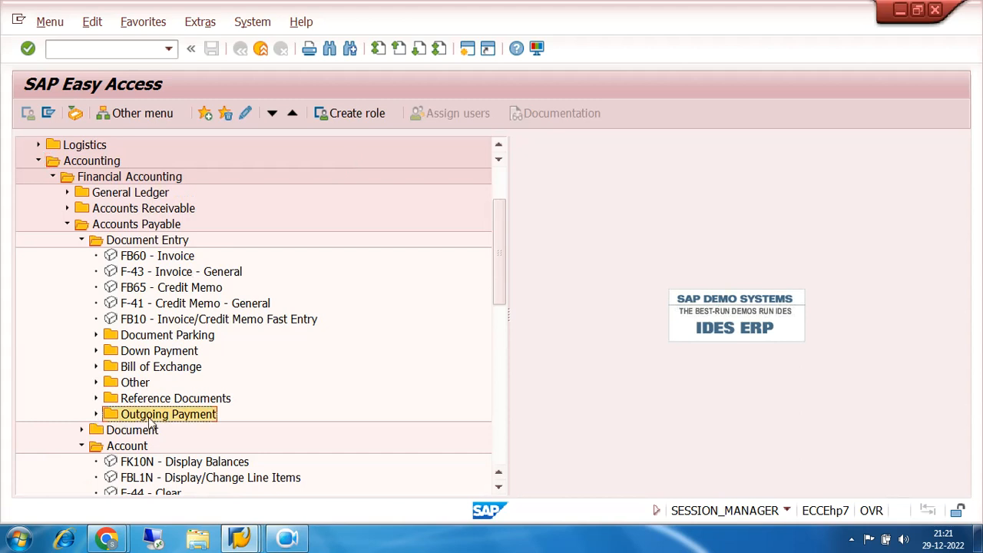
scroll(179, 424, "down", 3)
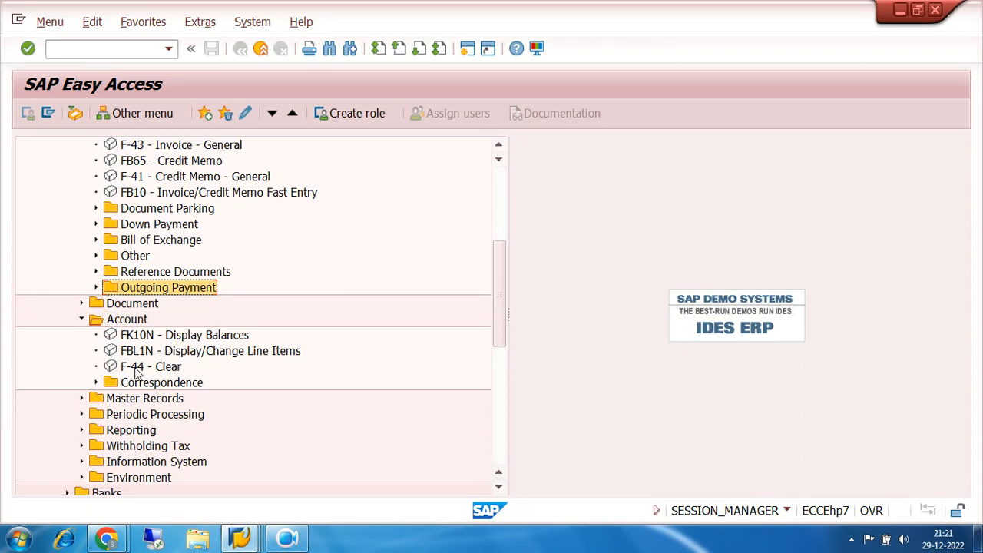
double_click(135, 367)
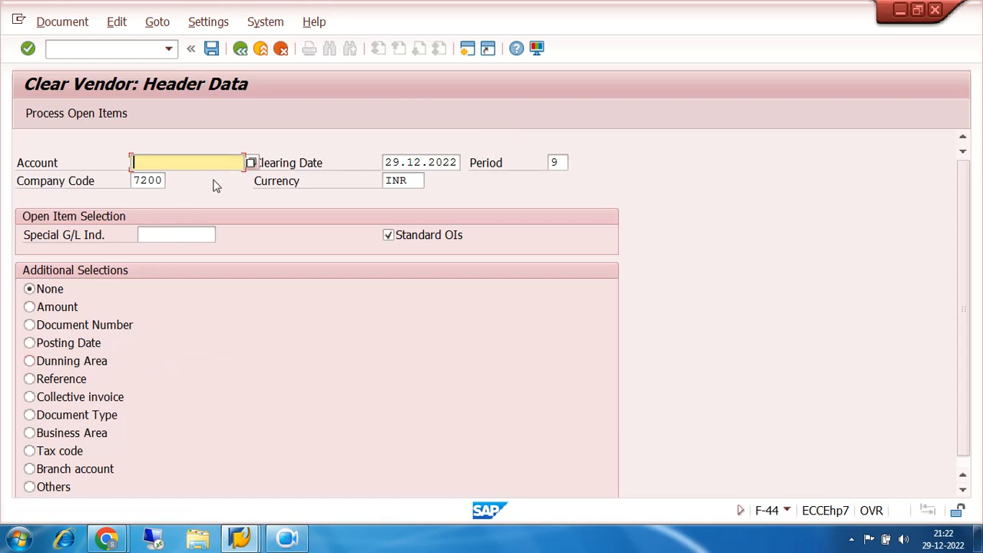
Select vendor TRIDENT IND LTD for company code 7200 as the account to clear and process its open items
left_click(253, 164)
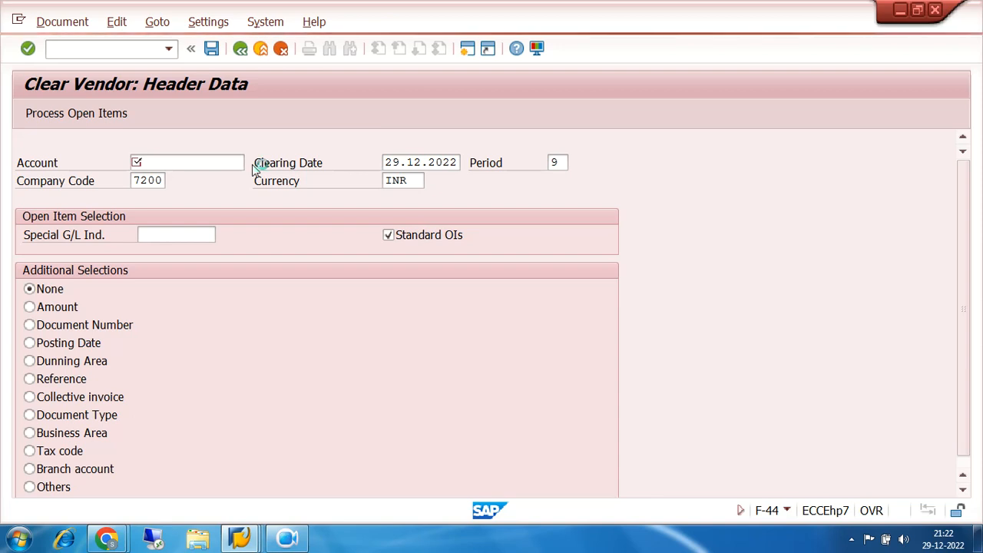
left_click(735, 501)
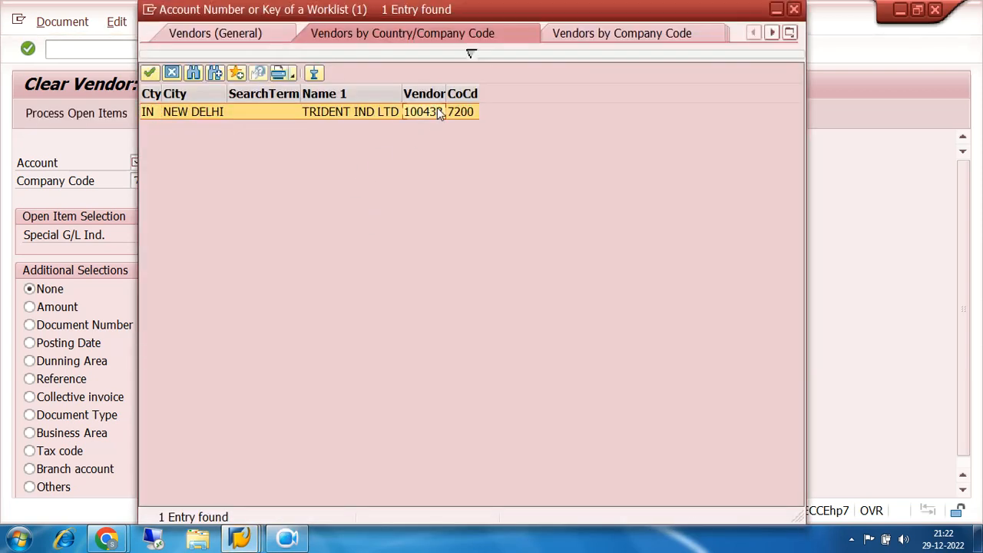
double_click(439, 112)
left_click(79, 112)
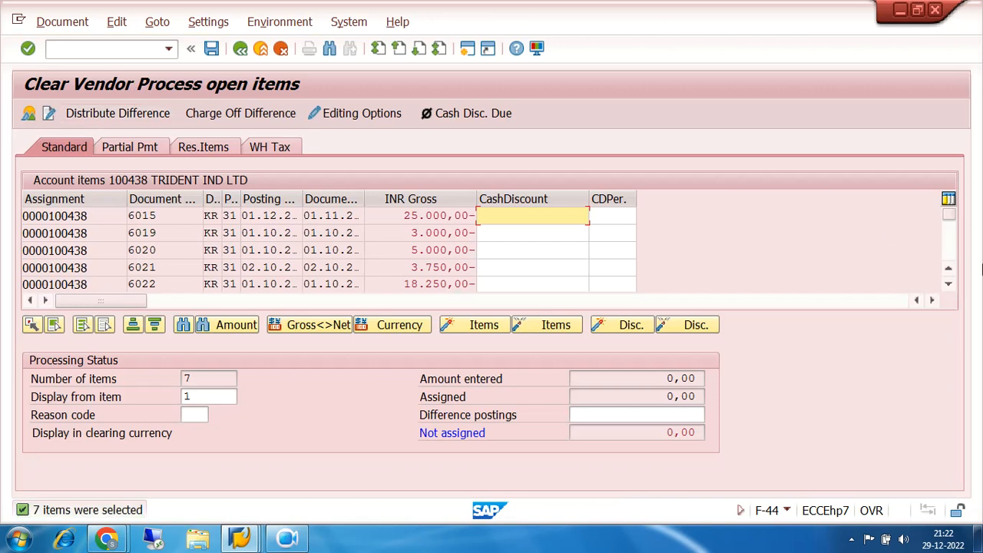
Review the gross amounts of all the vendor's open items and check the amount entered and assigned totals
left_click(948, 285)
left_click(948, 284)
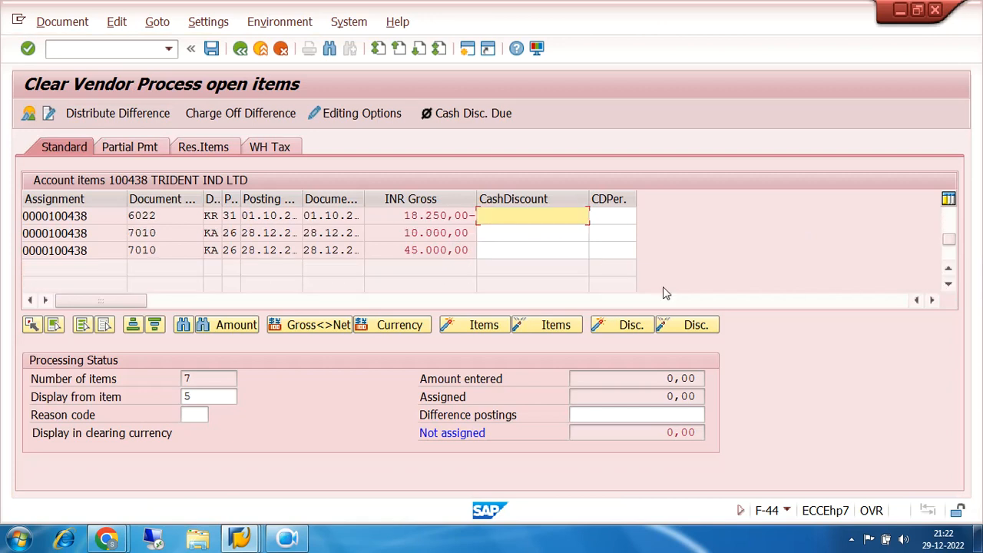
left_click(428, 233)
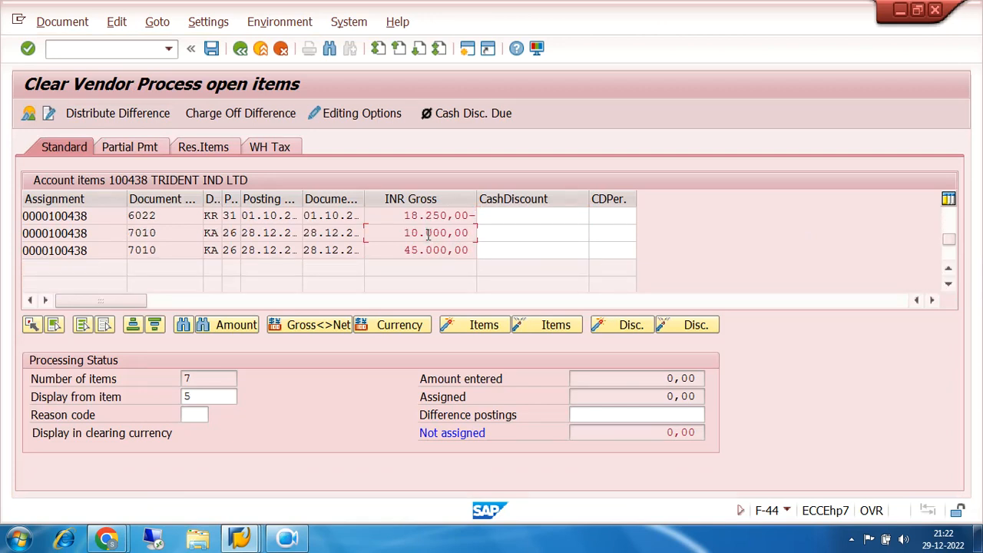
left_click(955, 218)
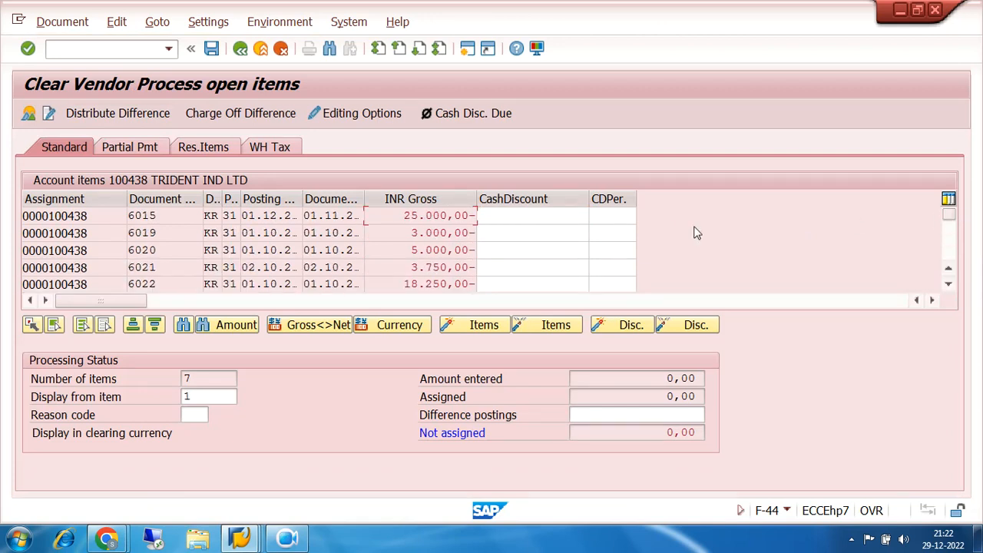
left_click(443, 249)
left_click(949, 258)
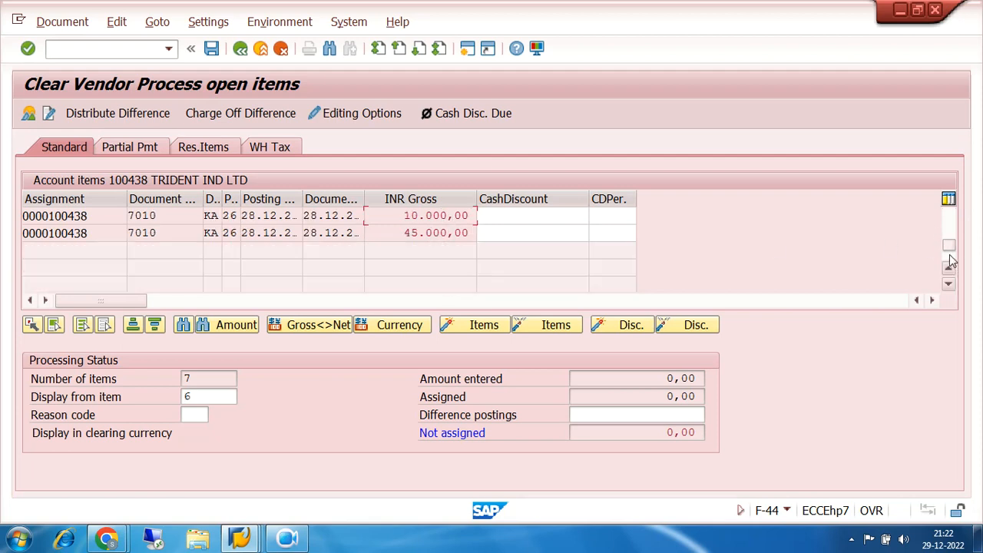
left_click(447, 233)
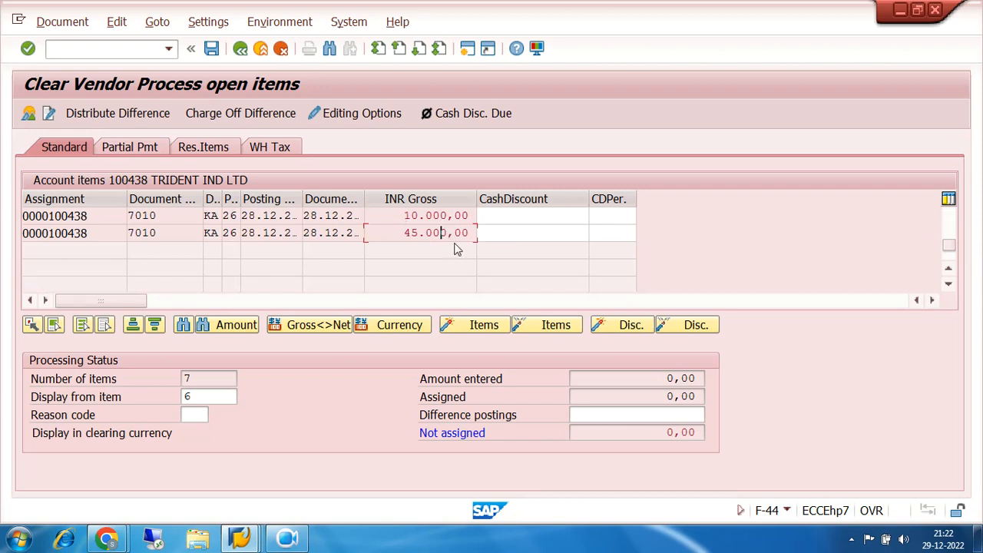
left_click_drag(662, 373, 756, 372)
left_click_drag(665, 396, 747, 391)
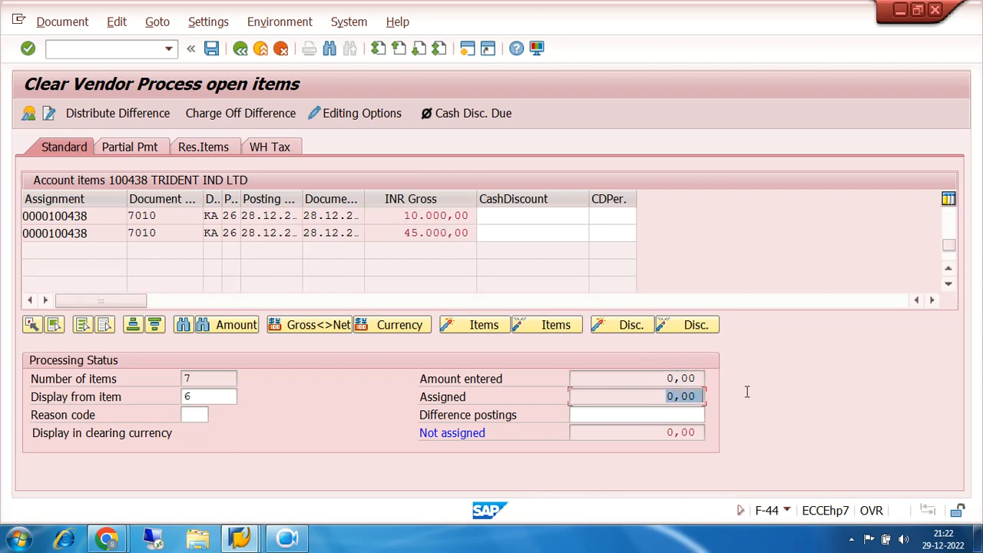
Simulate the clearing document and proceed from its error message's help text to the exchange rate differences configuration
left_click(46, 21)
left_click(62, 65)
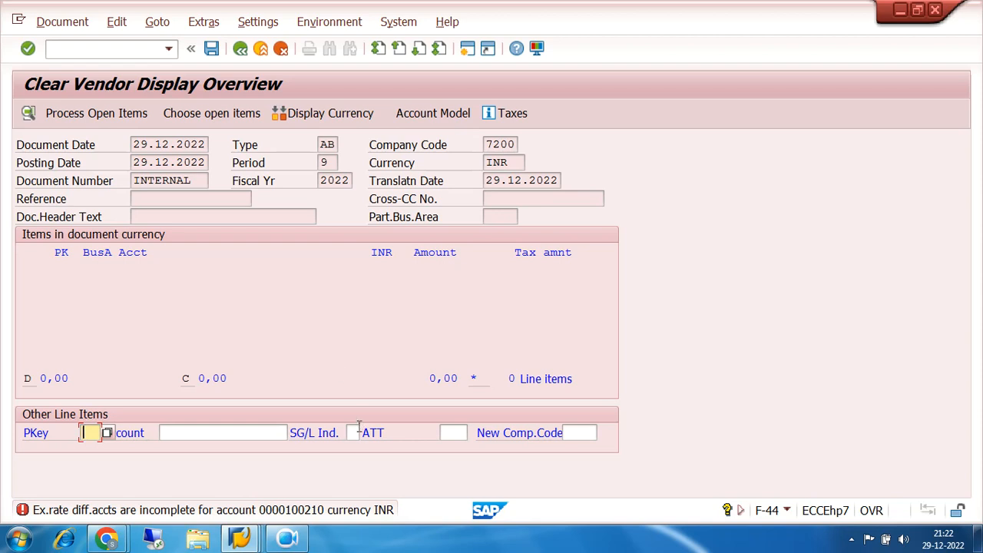
double_click(326, 509)
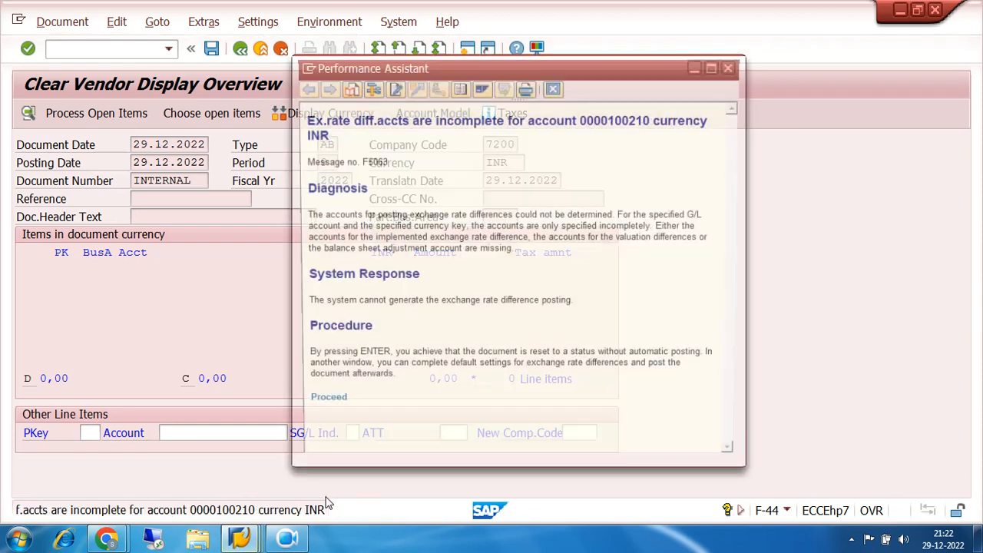
left_click(325, 409)
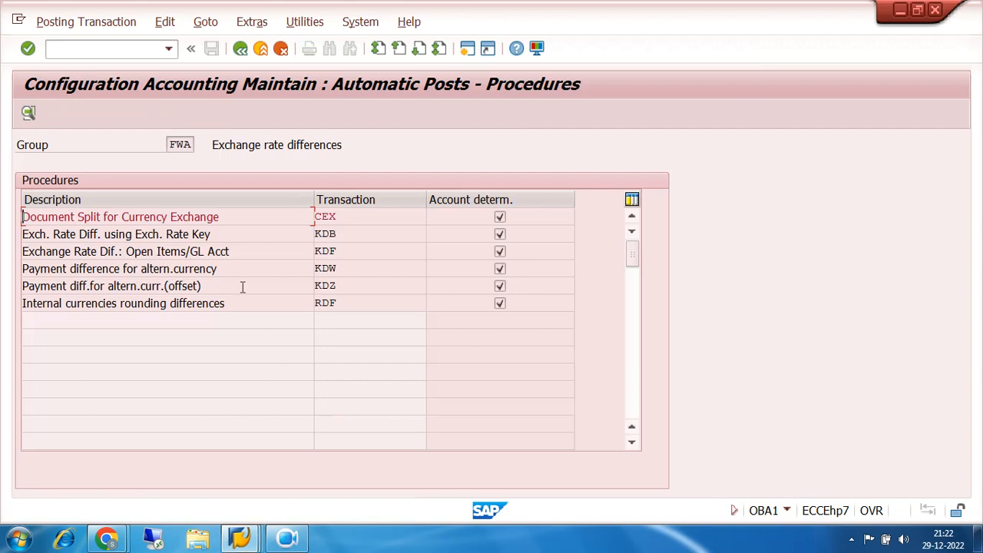
Open the Document Split for Currency Exchange (CEX) procedure for chart of accounts 7200 and save its account assignment
double_click(238, 219)
key("BackSpace")
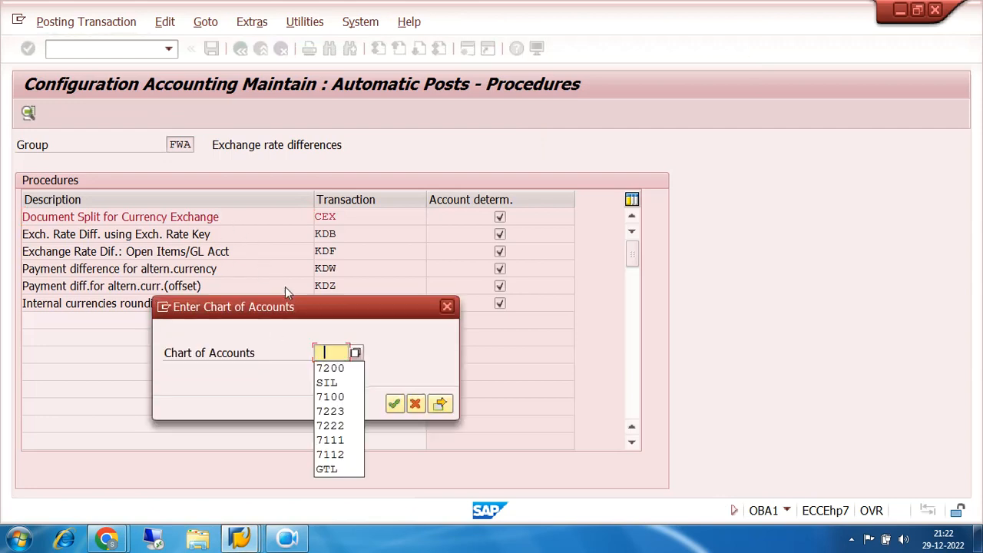
left_click(338, 367)
left_click(396, 404)
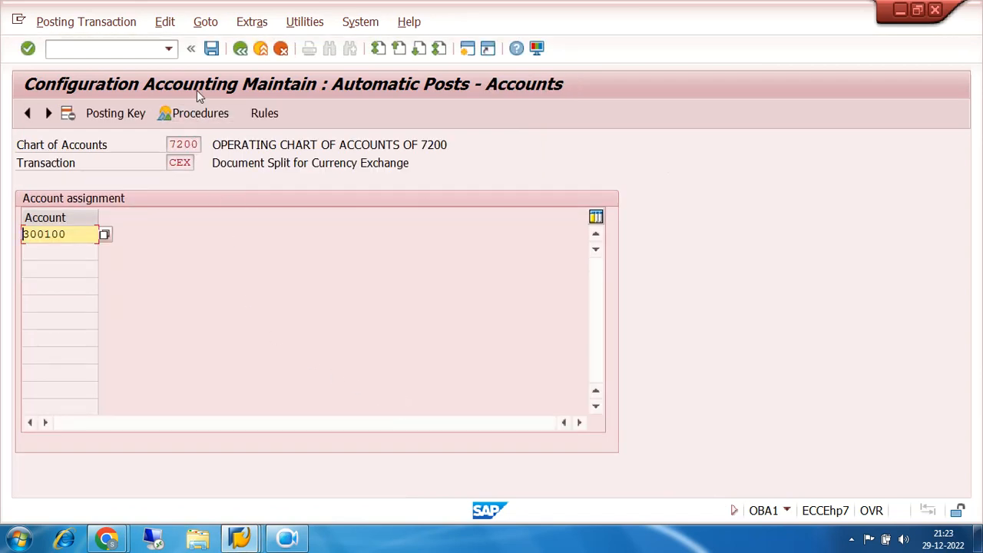
left_click(211, 49)
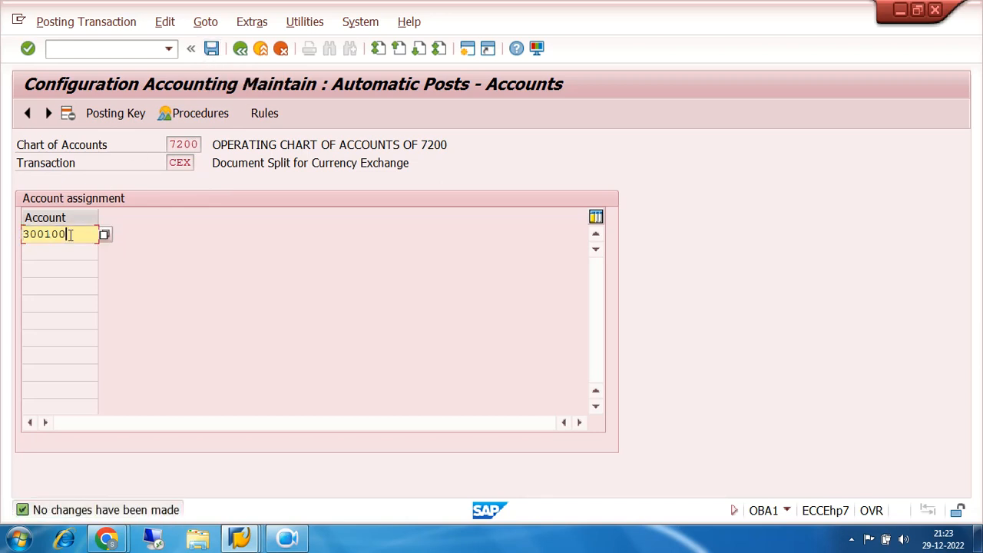
Bring back the Performance Assistant window to reread which account and currency the exchange rate error concerns
left_click(240, 540)
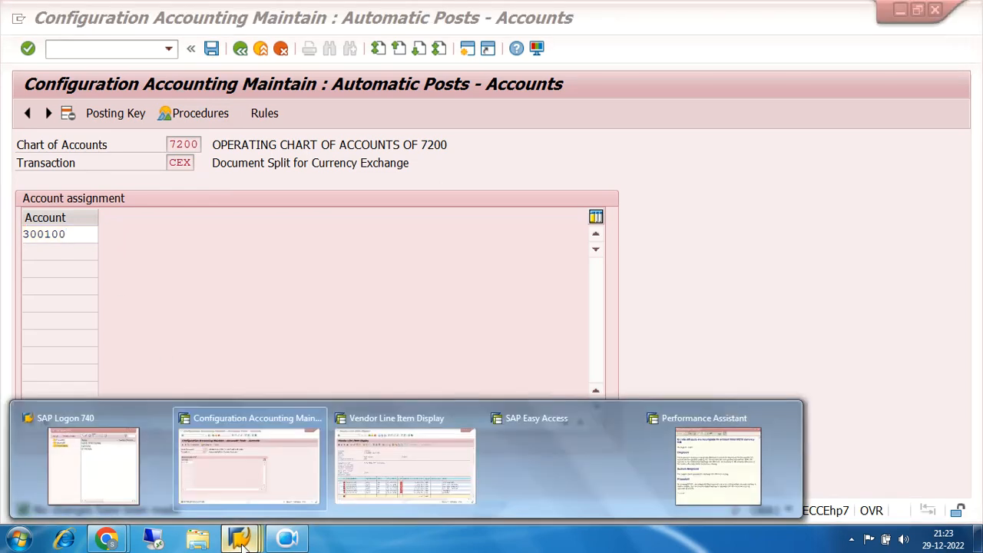
left_click(714, 456)
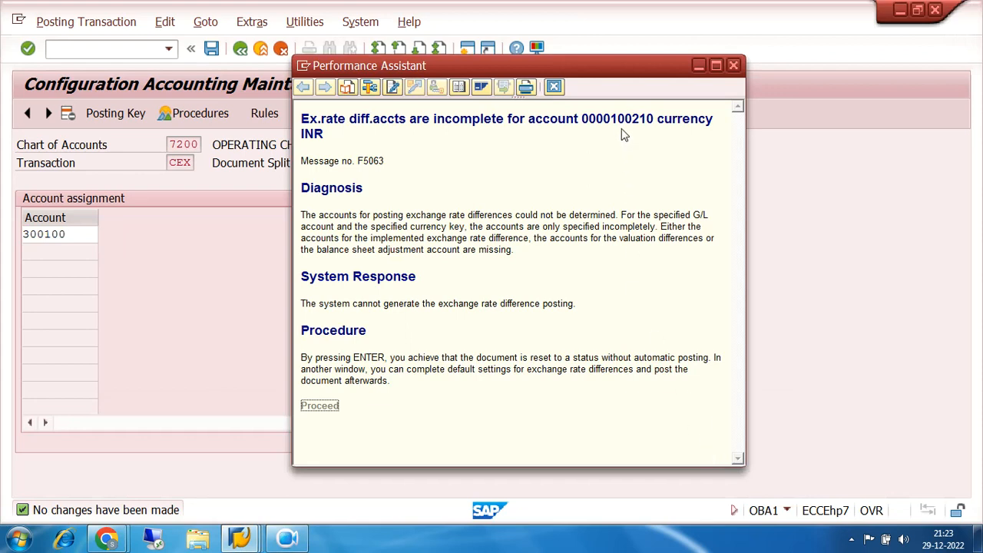
Close the message help and open the account assignment of Exch. Rate Diff. using Exch. Rate Key (KDB) for chart of accounts 7200
left_click(733, 65)
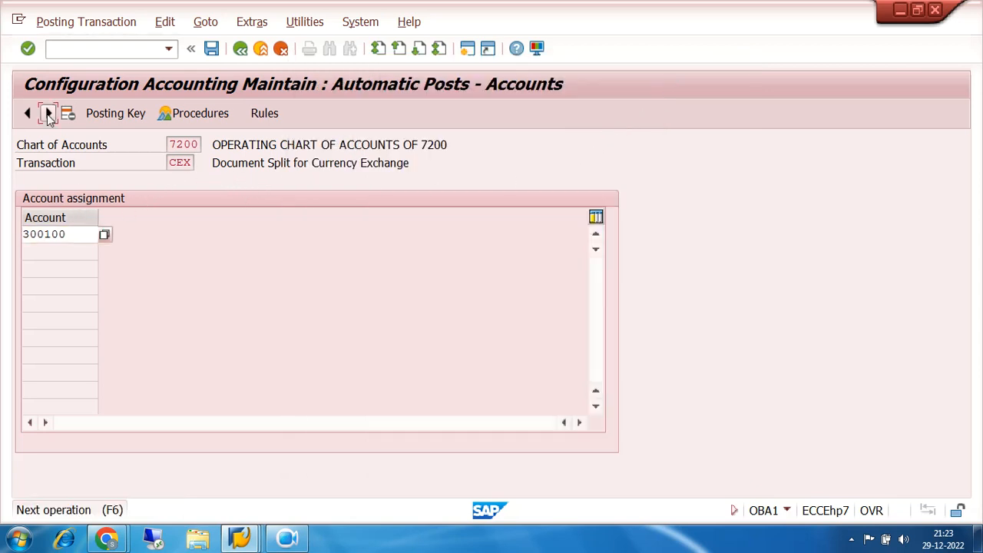
left_click(48, 113)
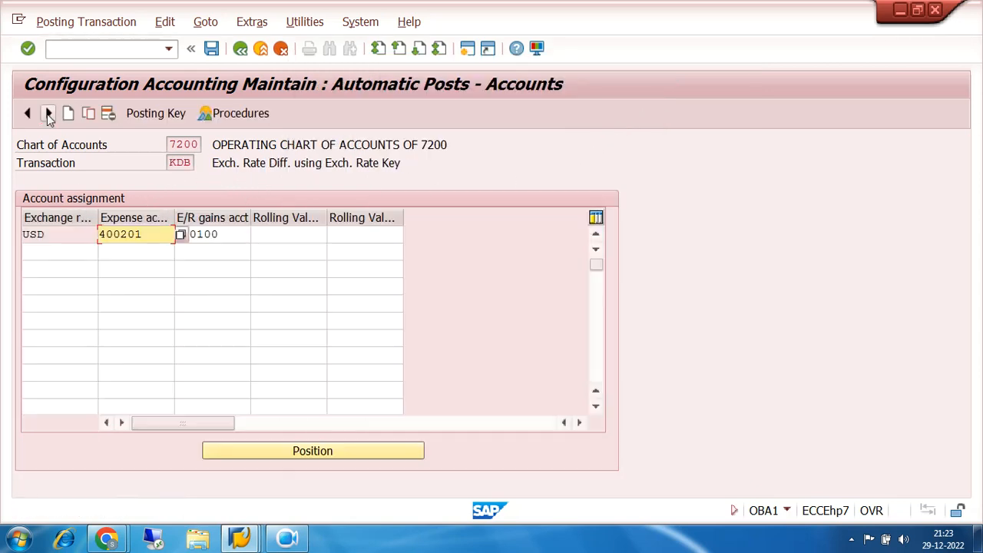
left_click(242, 232)
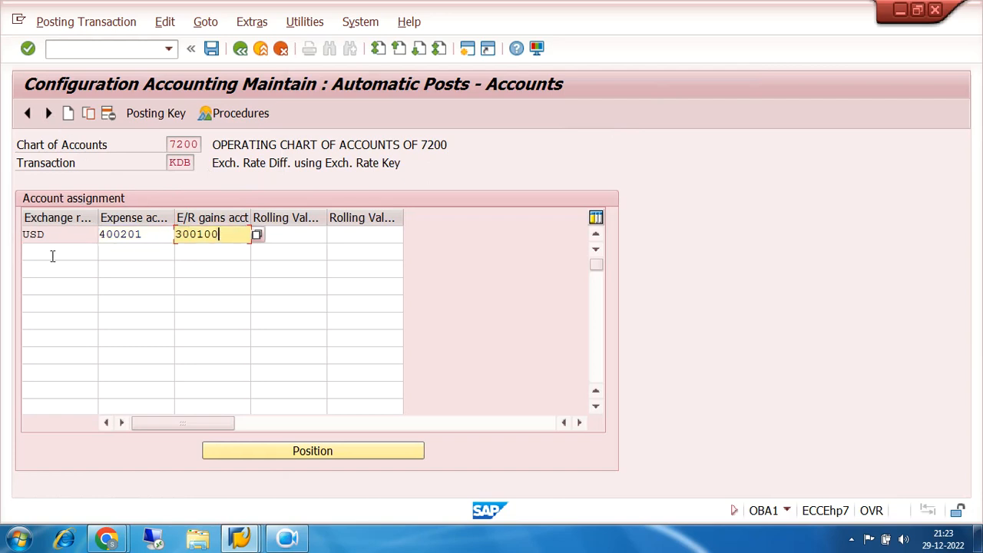
left_click(240, 49)
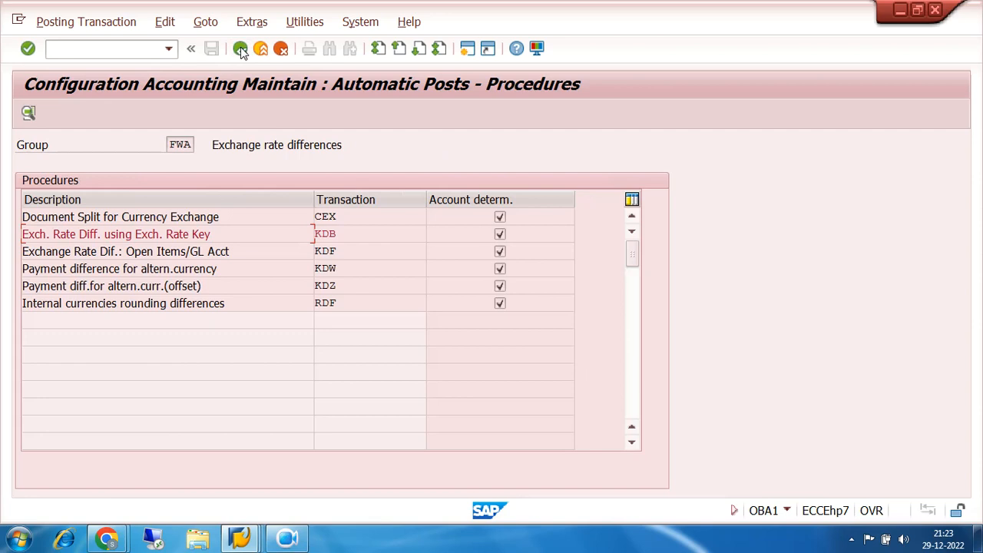
double_click(335, 234)
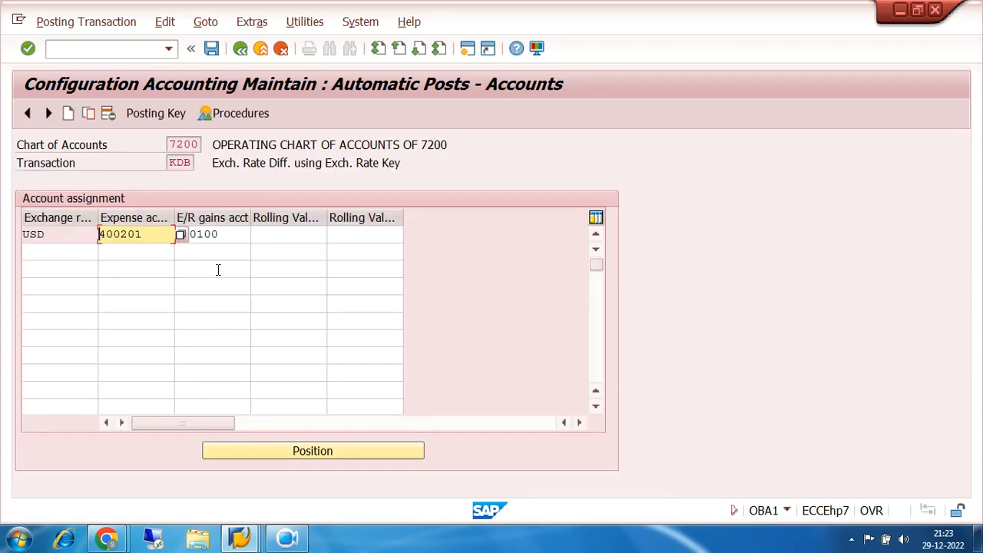
Try to save a second USD row in KDB with 100201 as both the expense account and the exchange rate gains account
left_click(56, 253)
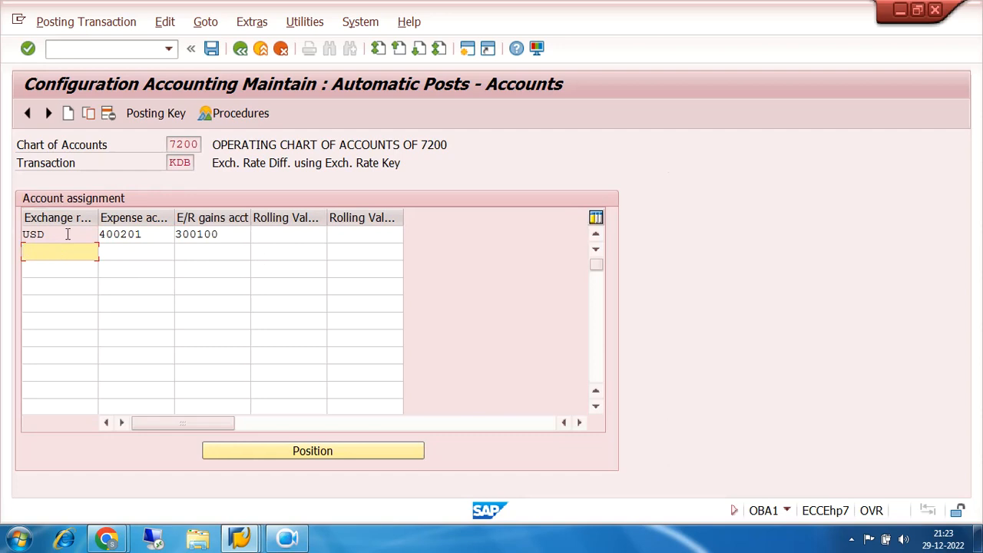
type("USD")
key("Tab")
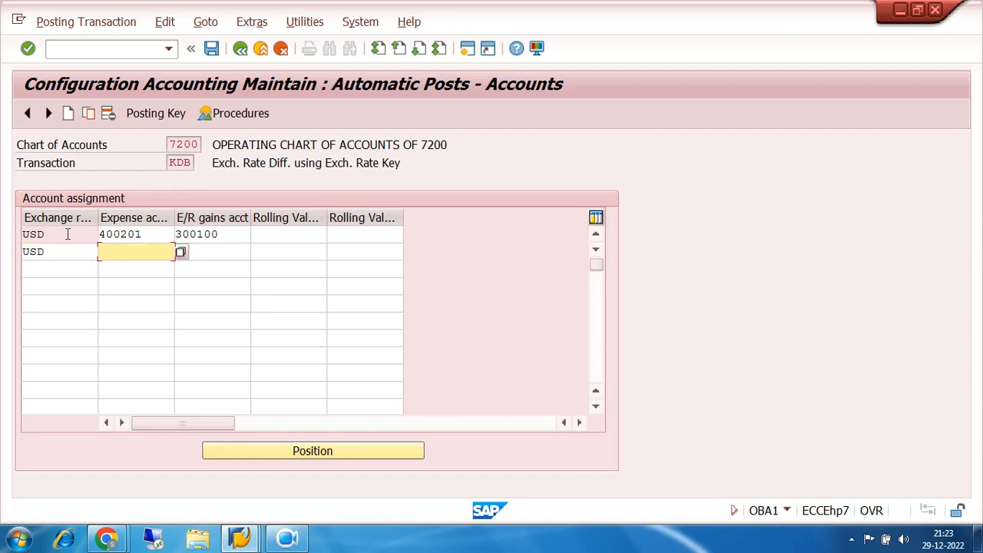
type("100")
key("Tab")
type("100201")
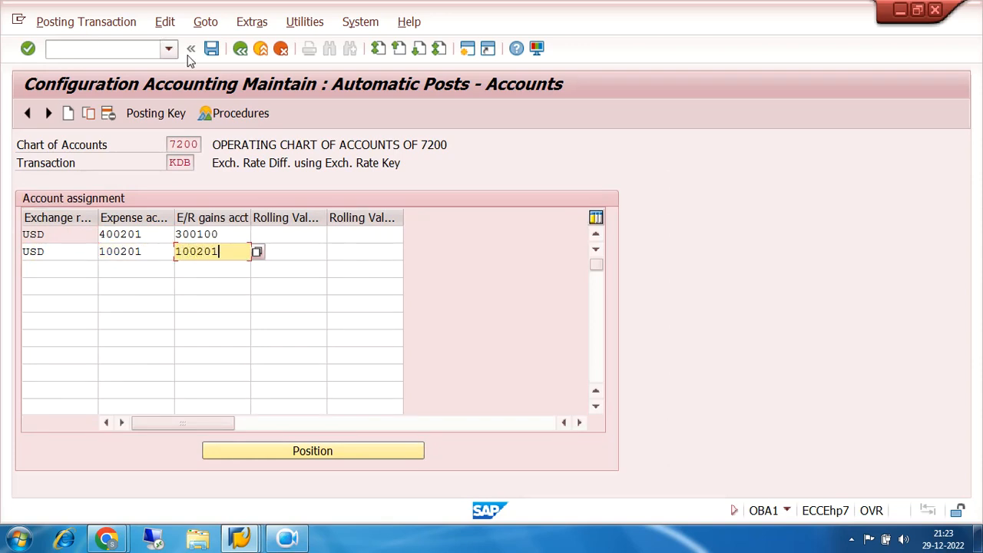
left_click(212, 49)
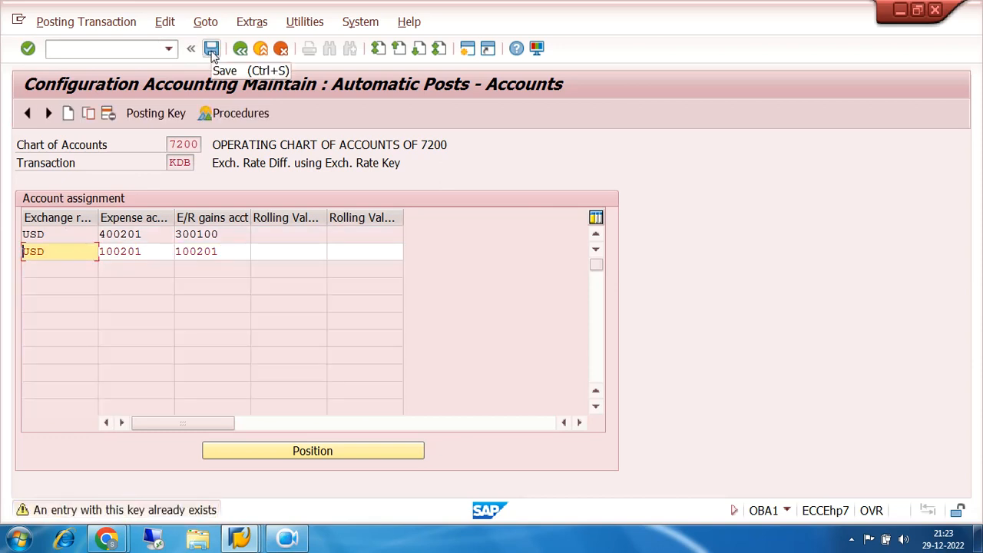
left_click(211, 51)
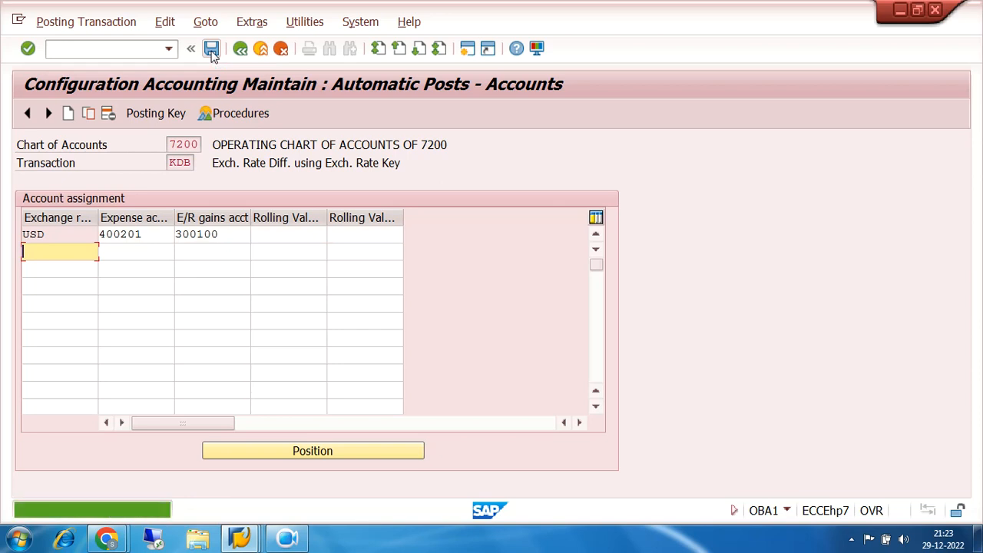
Add and save a KDB row with a blank exchange rate key and 100201 as both expense and gains account, returning to the procedures list
left_click(137, 252)
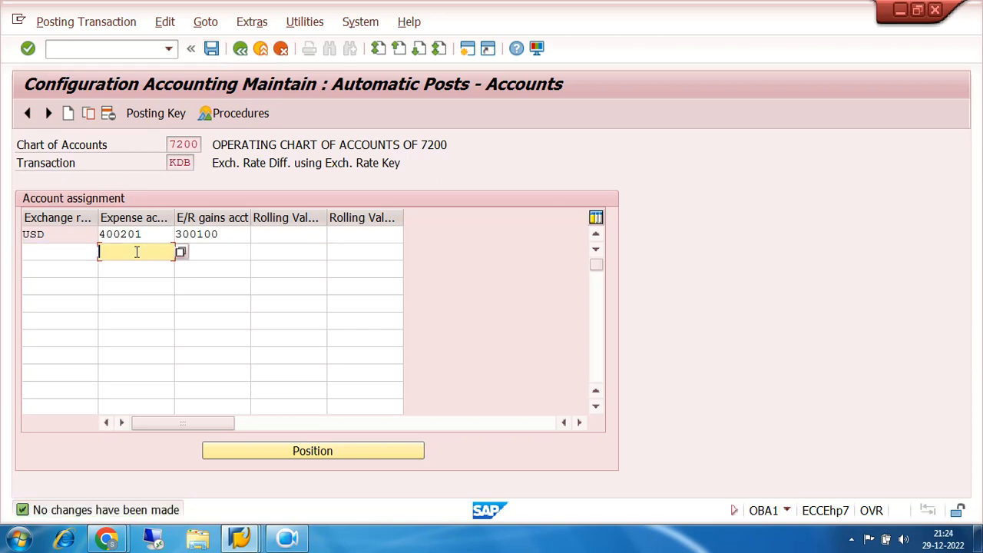
type("100201")
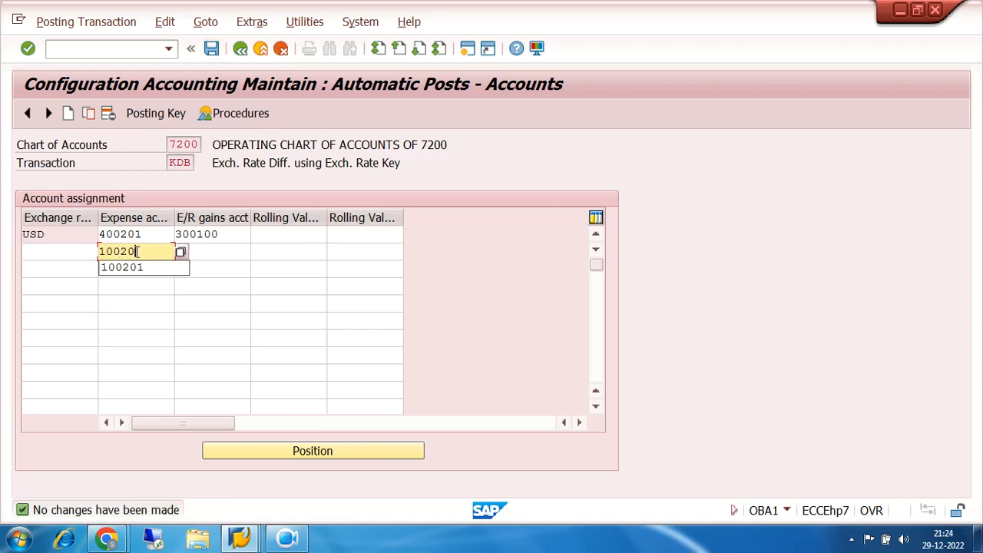
key("Tab")
type("100201")
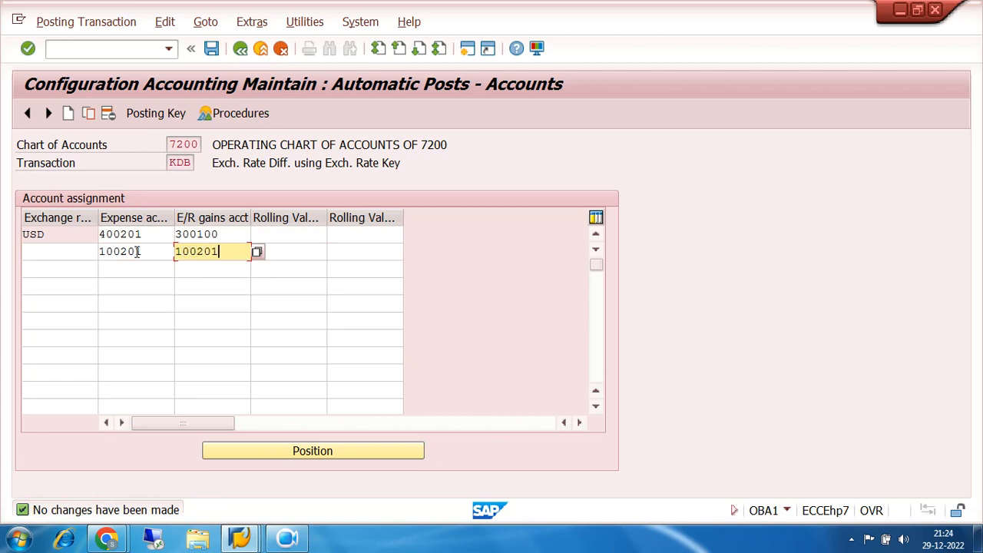
key("ctrl+s")
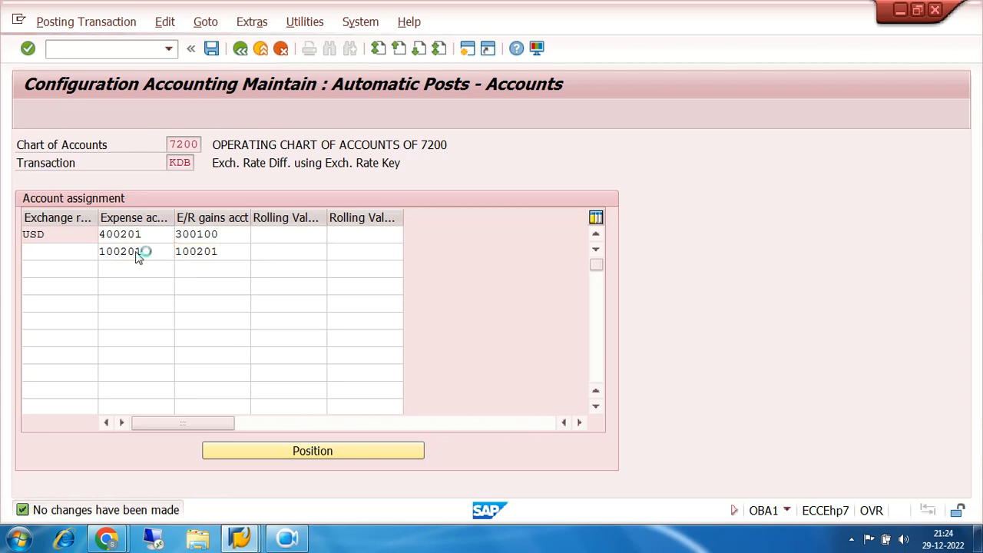
key("Return")
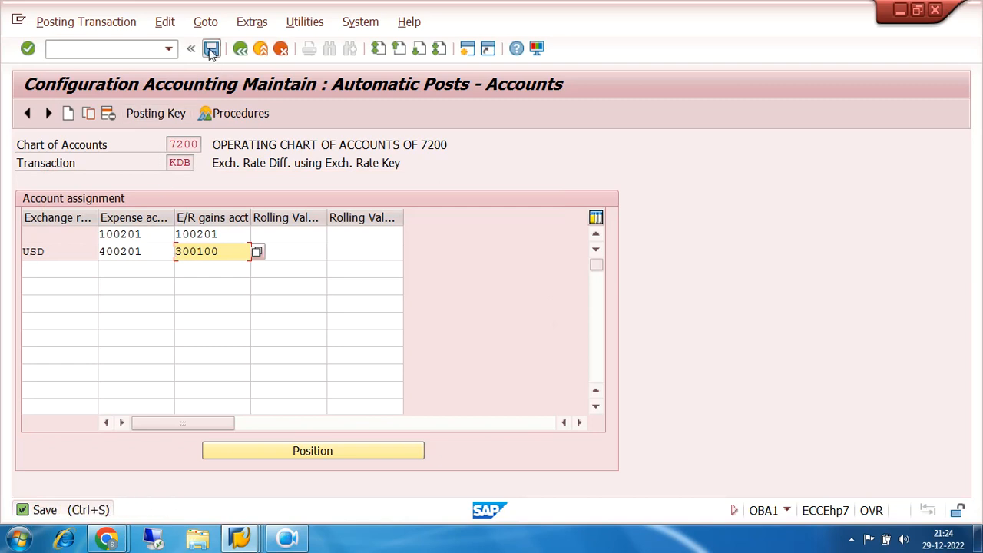
left_click(241, 49)
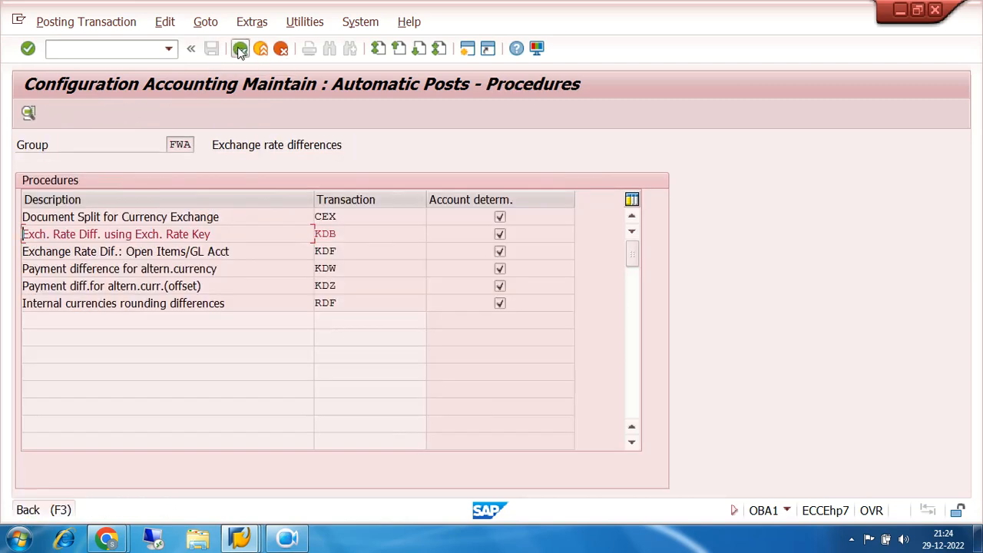
Leave the exchange rate difference configuration and discard the pending clearing document to return to the Clear Vendor header data
left_click(239, 49)
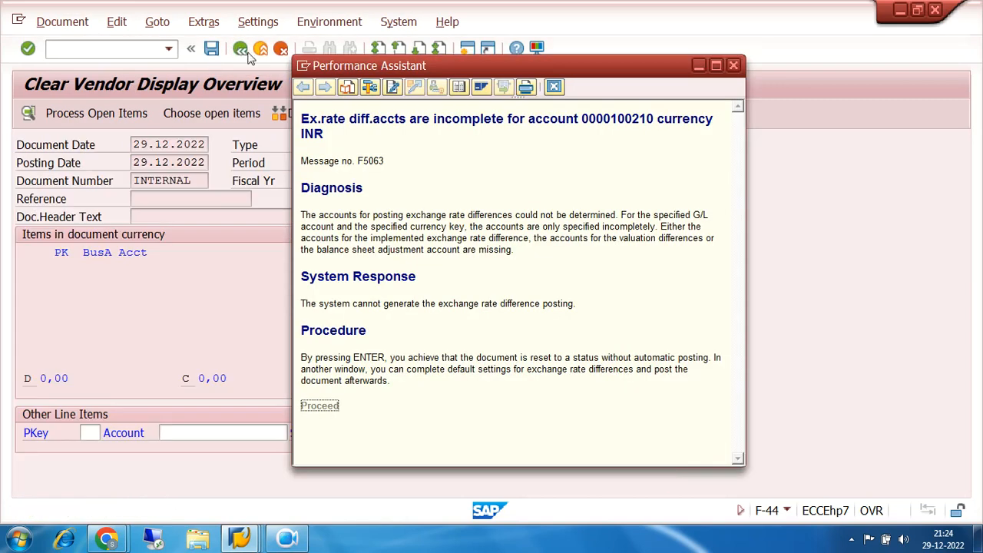
left_click(733, 65)
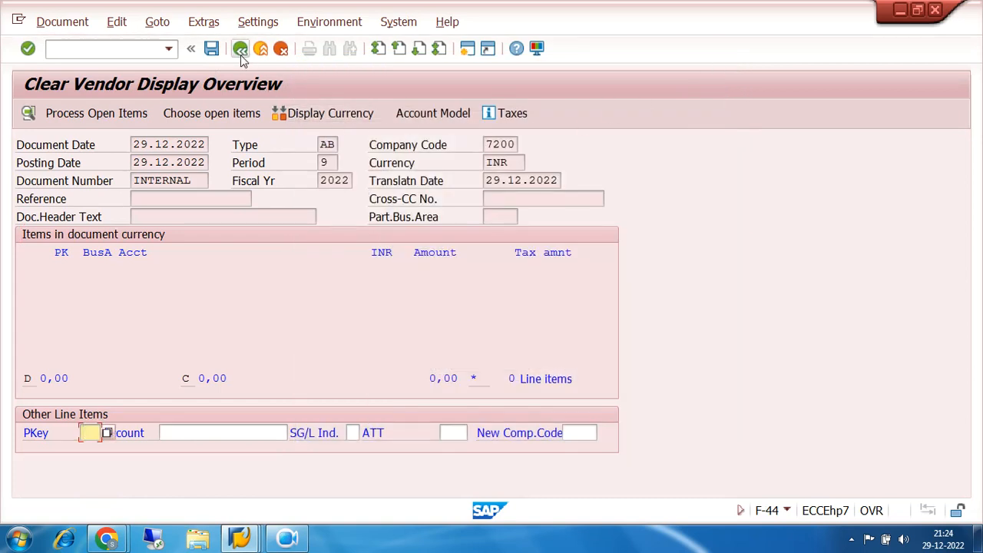
left_click(240, 49)
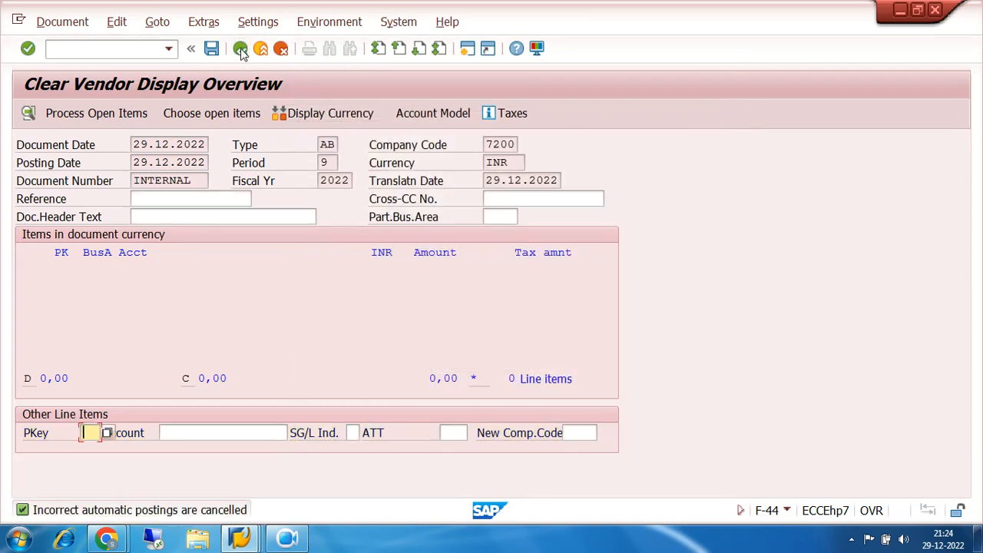
left_click(240, 50)
left_click(291, 352)
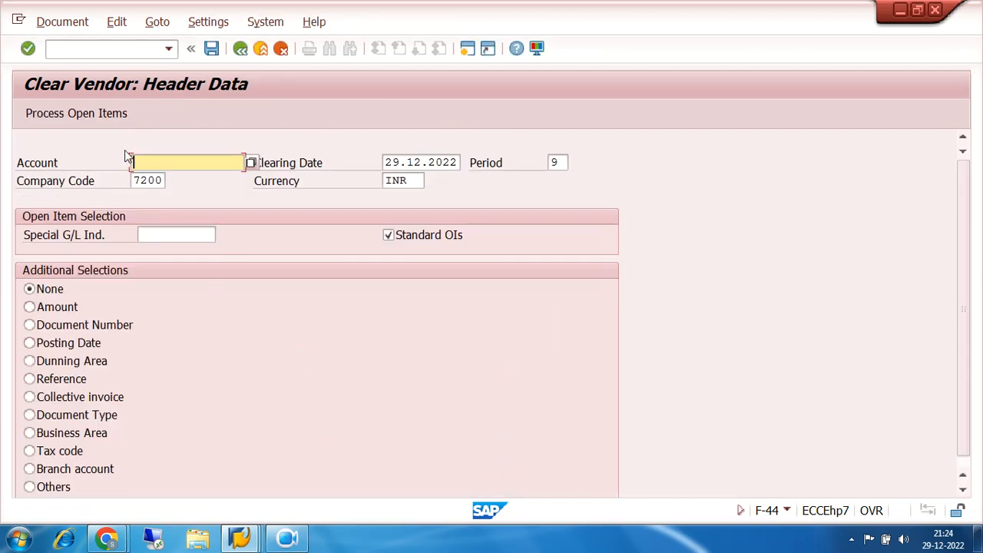
Load the vendor's open items in company code 7200 again and simulate the clearing document with the new account assignment
left_click(127, 159)
left_click(132, 175)
left_click(86, 115)
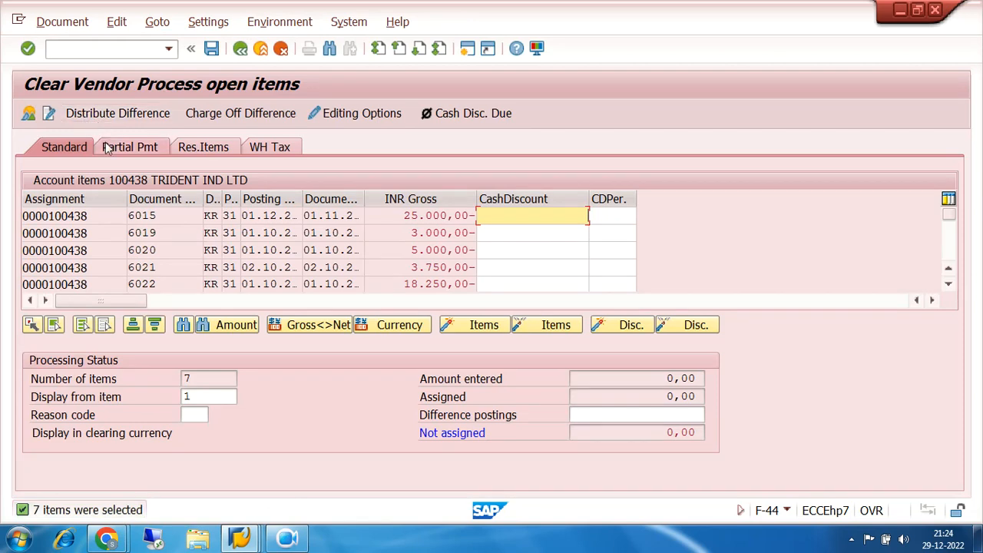
left_click(62, 22)
left_click(71, 63)
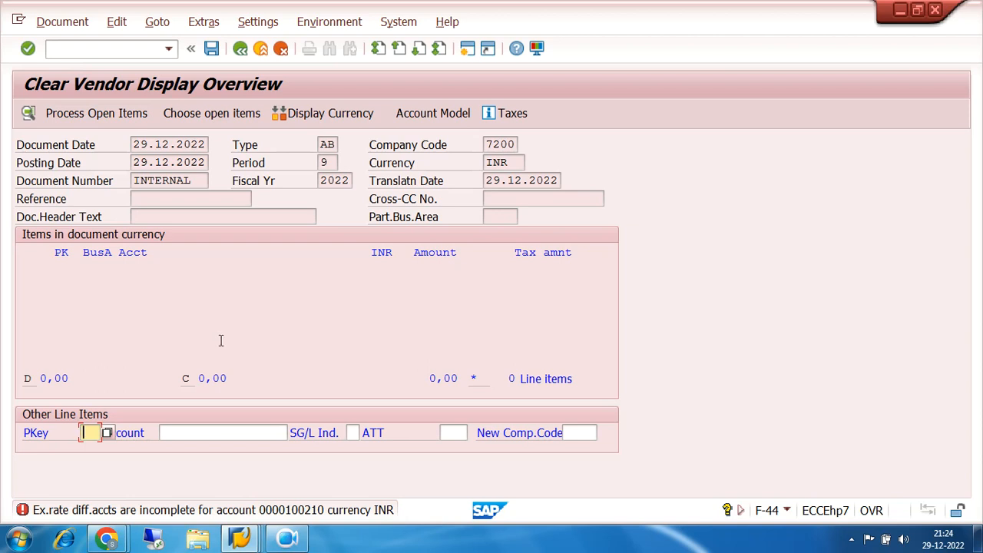
Exit the simulated clearing document without keeping its data and return to the header data
left_click(61, 22)
left_click(92, 127)
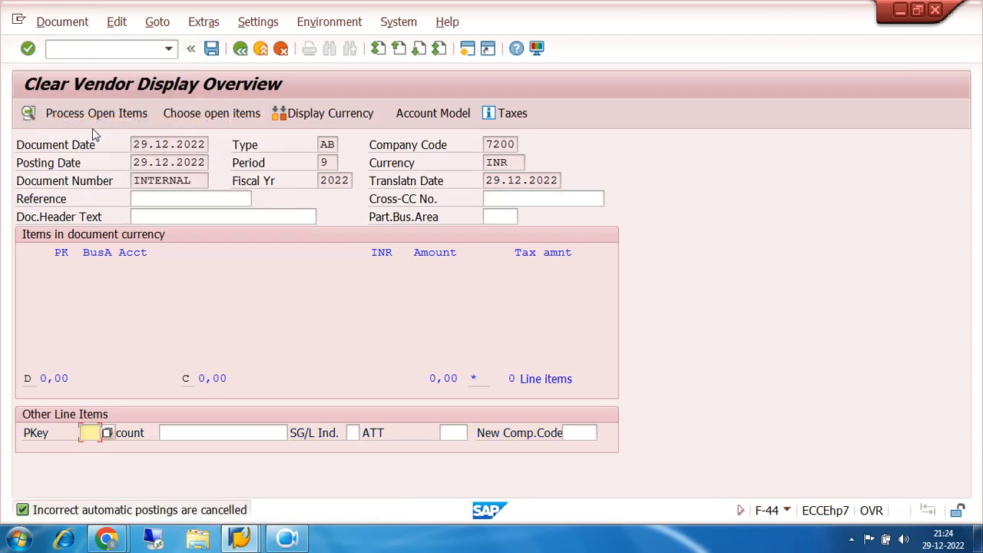
left_click(240, 50)
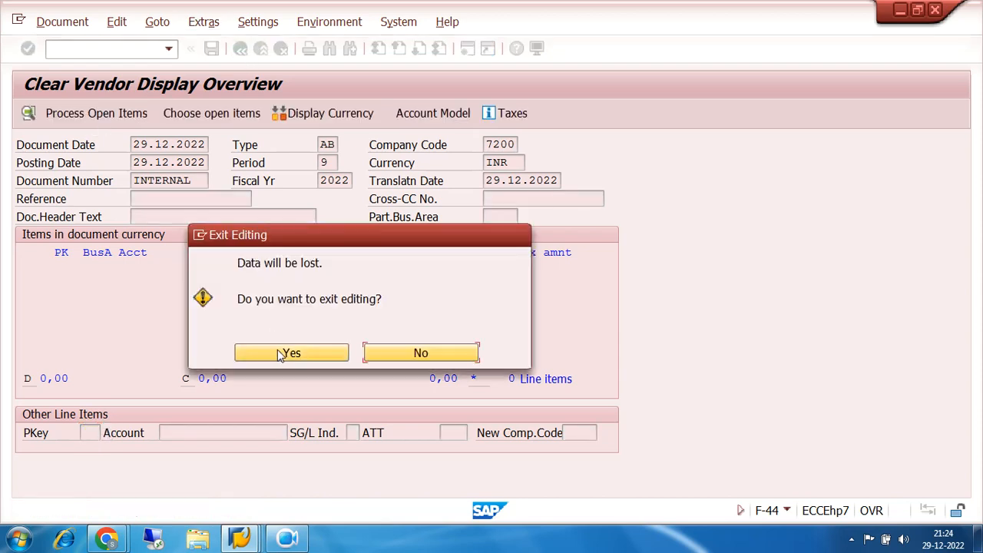
left_click(279, 353)
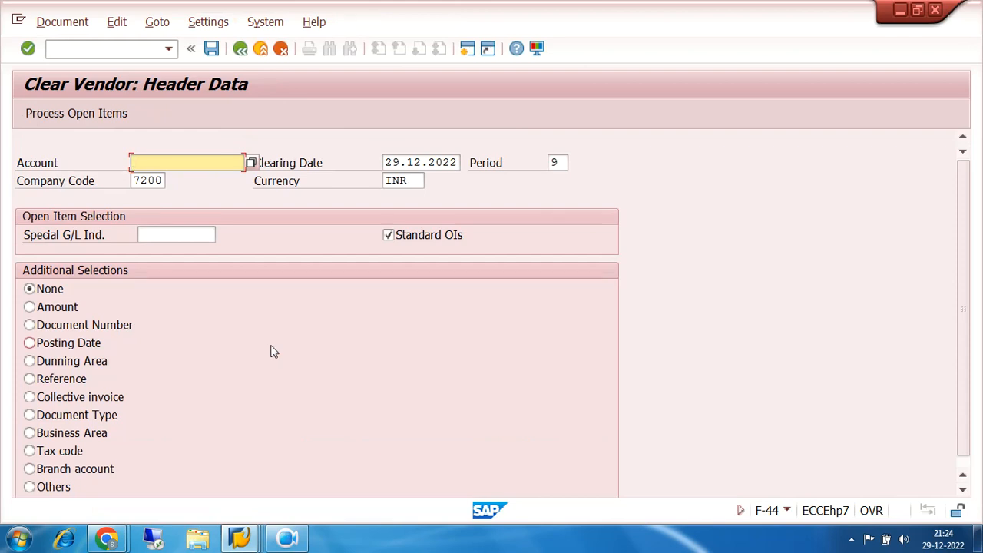
Open an additional SAP session and start the vendor clearing transaction F-44 in it
left_click(240, 537)
left_click(541, 464)
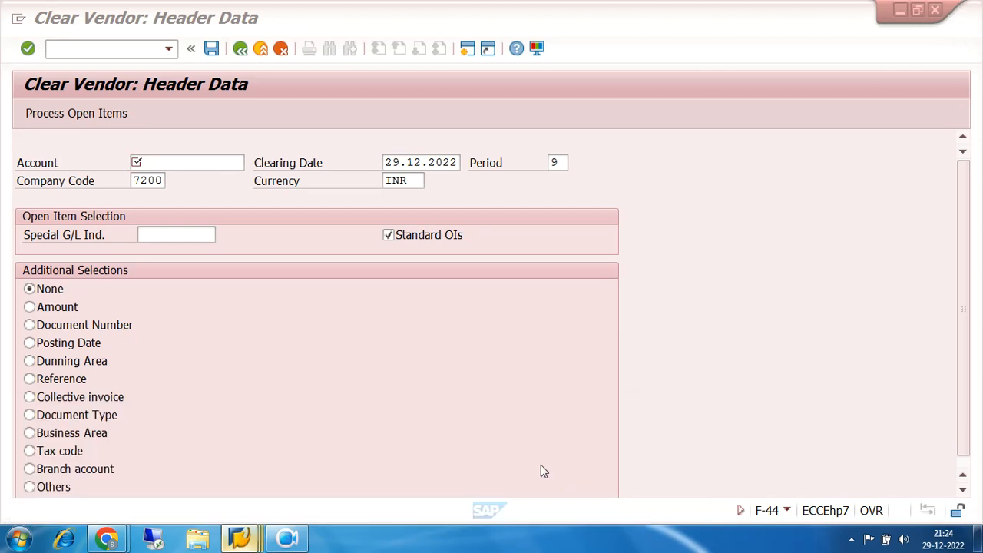
left_click(468, 50)
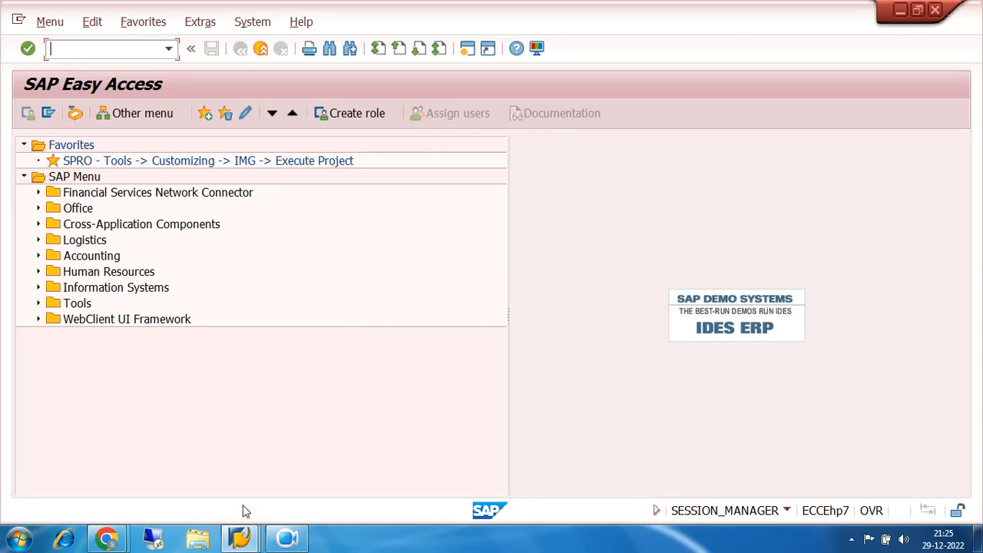
left_click(241, 540)
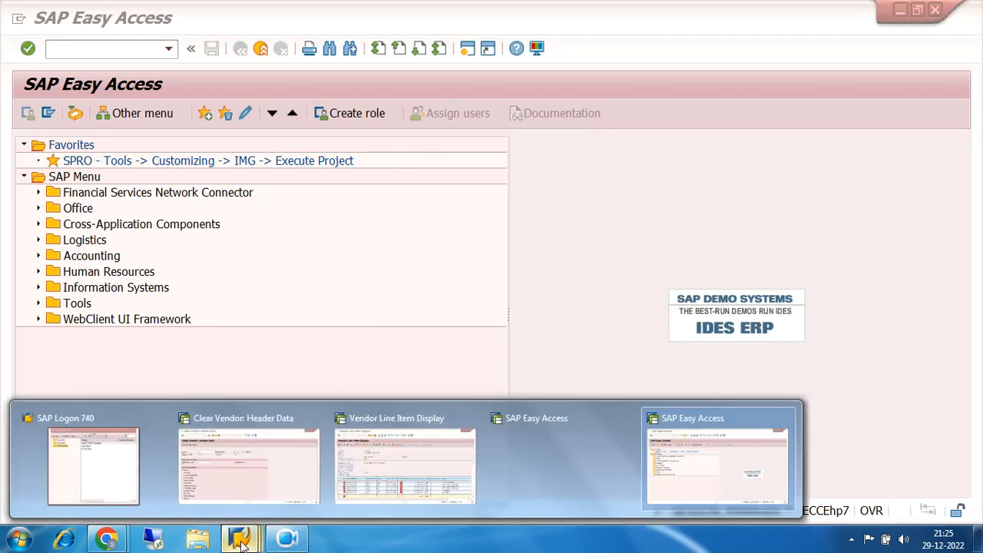
left_click(750, 472)
left_click(167, 50)
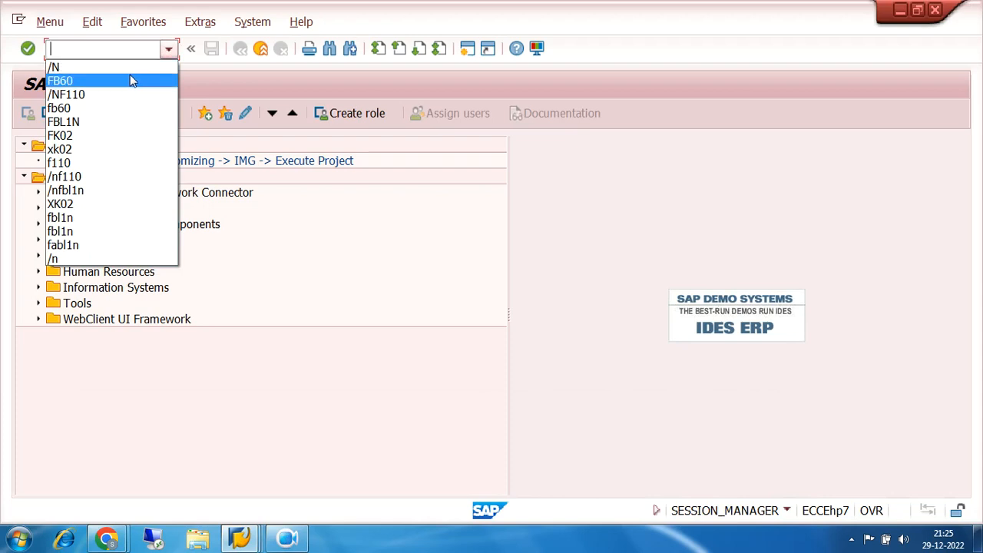
left_click(330, 213)
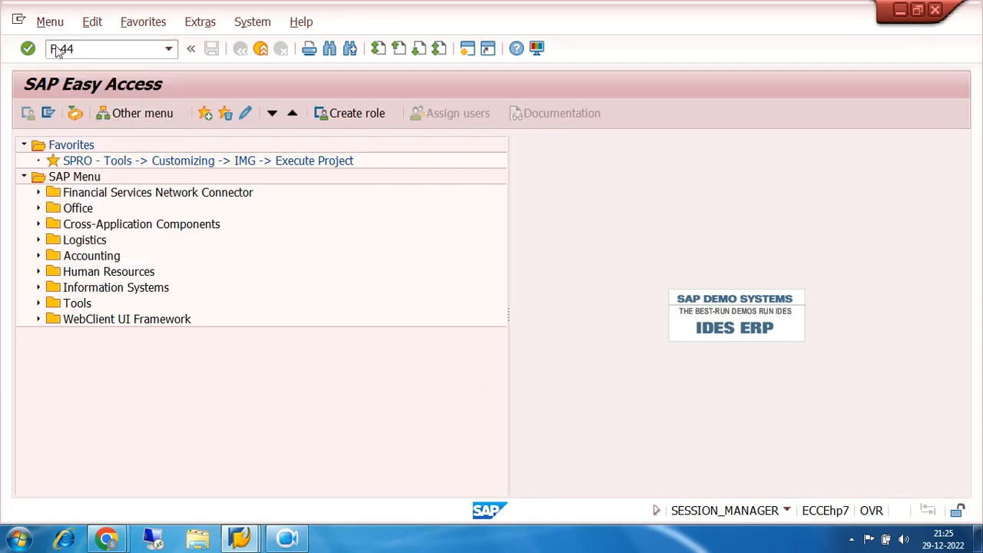
key("Return")
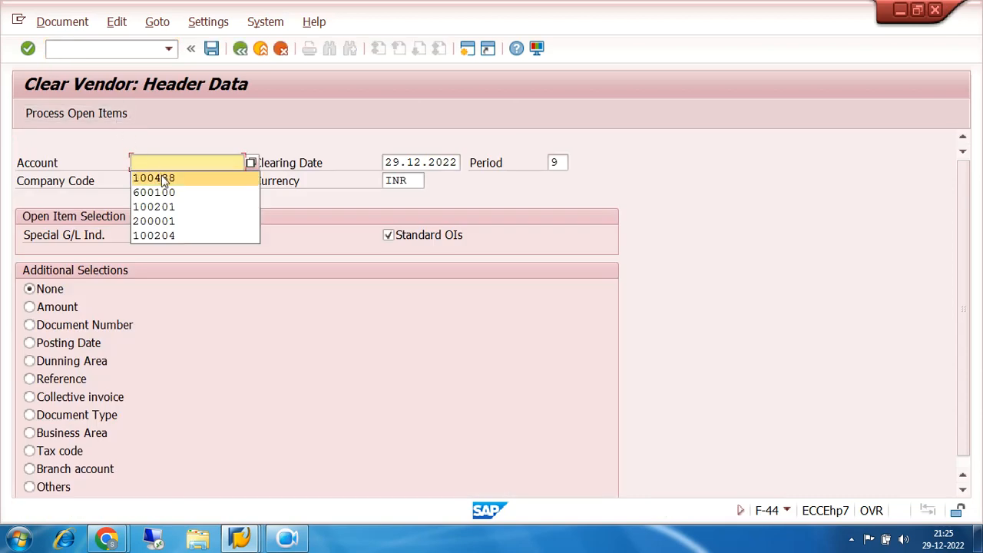
Load the vendor's open items in the new session, simulate the clearing document, and open the help text of its error message
left_click(166, 178)
left_click(99, 118)
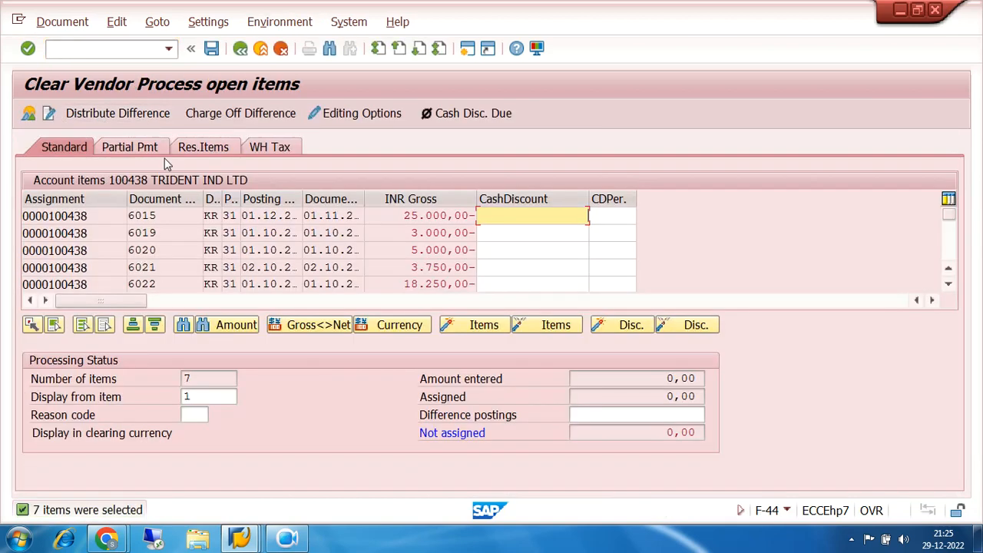
left_click(60, 22)
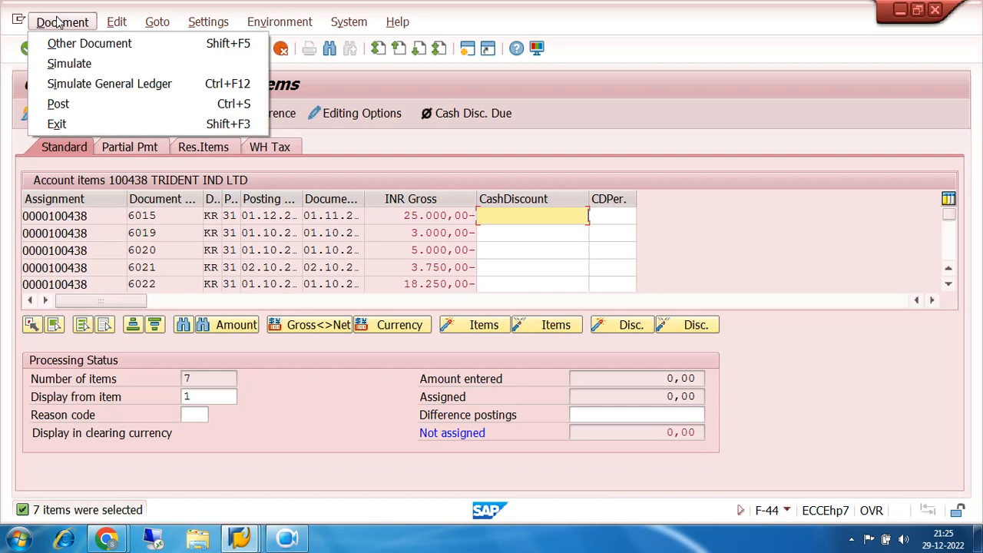
left_click(69, 65)
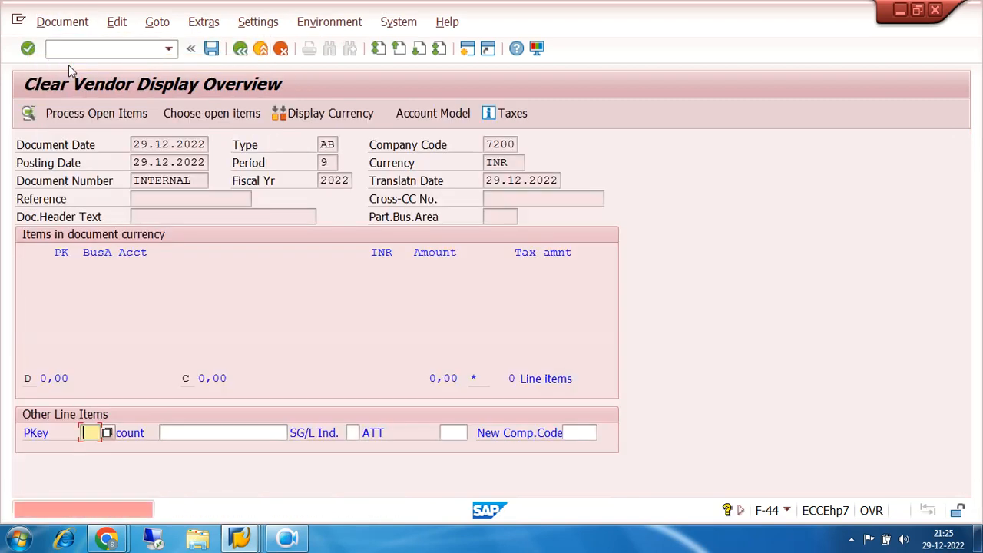
left_click(320, 512)
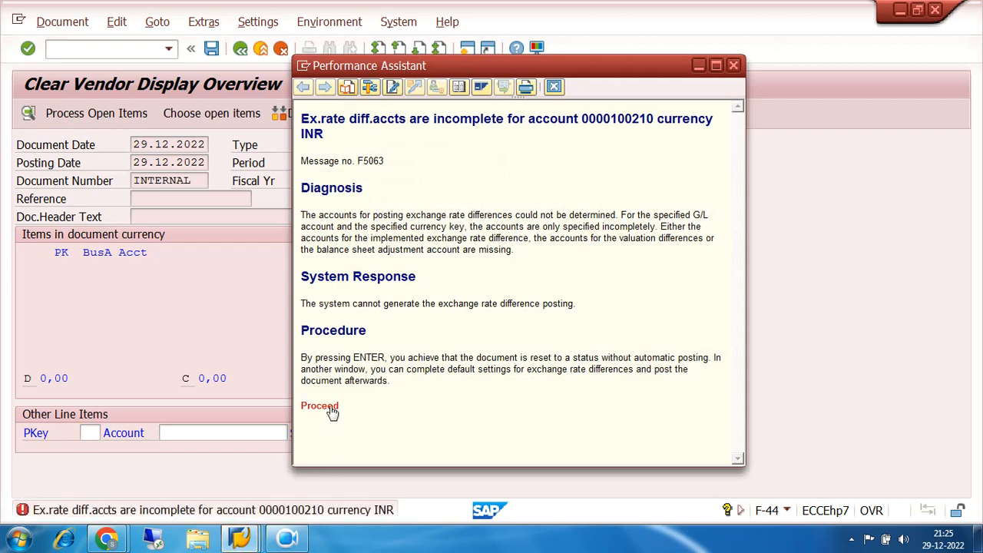
Proceed from the error help to the exchange rate difference procedures and open the CEX account assignment for chart of accounts 7200
left_click(319, 407)
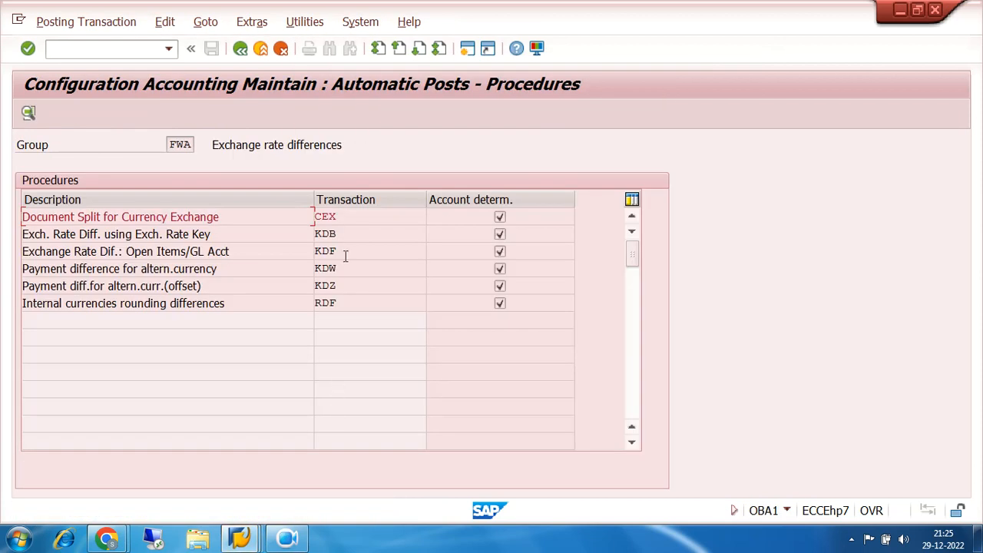
double_click(335, 216)
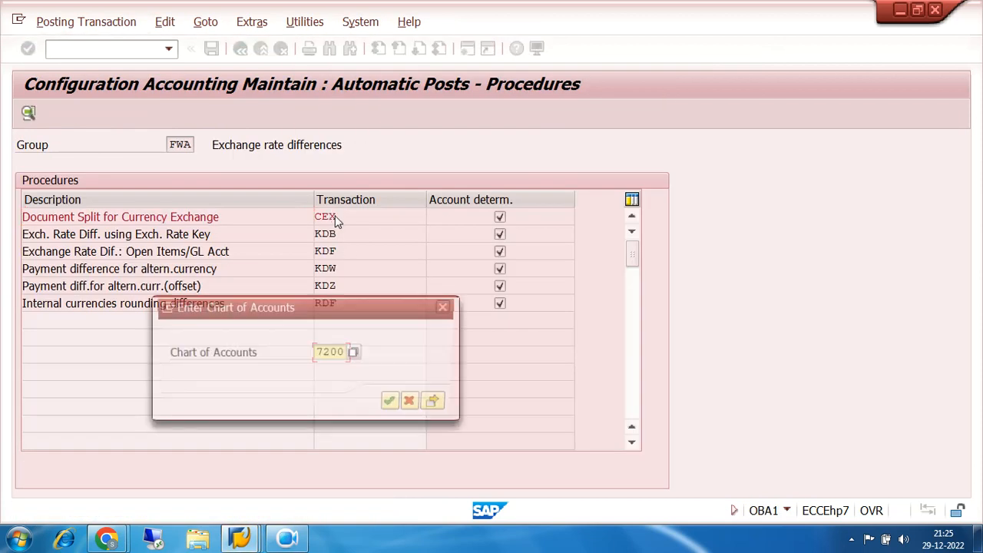
left_click(394, 405)
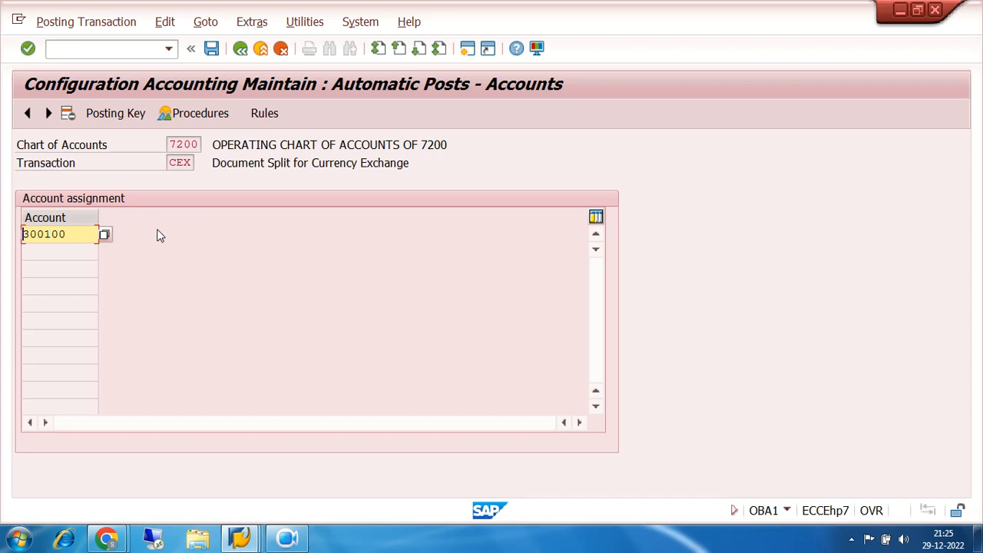
Set the account for Document Split for Currency Exchange (CEX) to 100201 and save it under customizing request EH7K900139
left_click(79, 235)
key("BackSpace")
key("BackSpace")
key("BackSpace")
key("BackSpace")
key("BackSpace")
key("BackSpace")
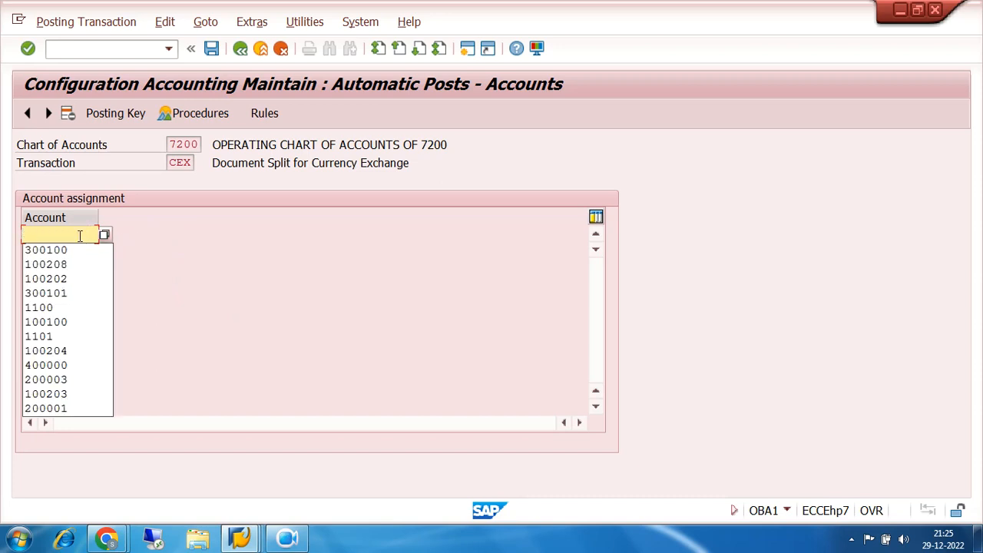
type("10201")
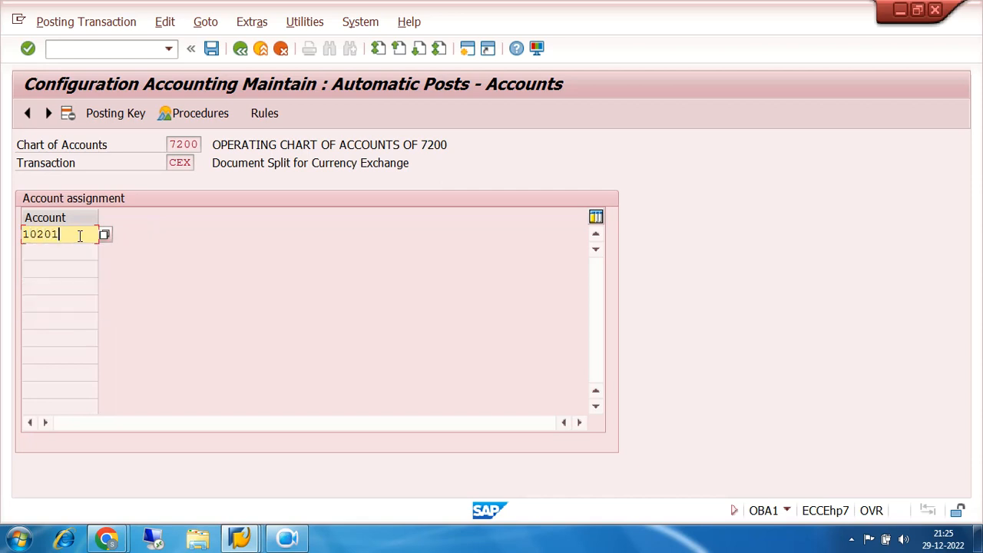
key("BackSpace")
key("BackSpace")
key("BackSpace")
type("0201")
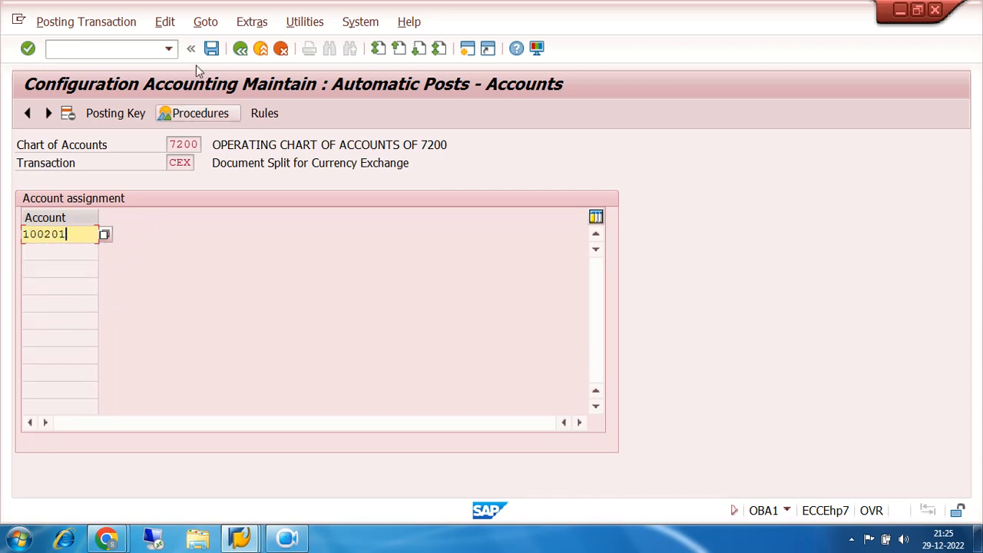
left_click(211, 48)
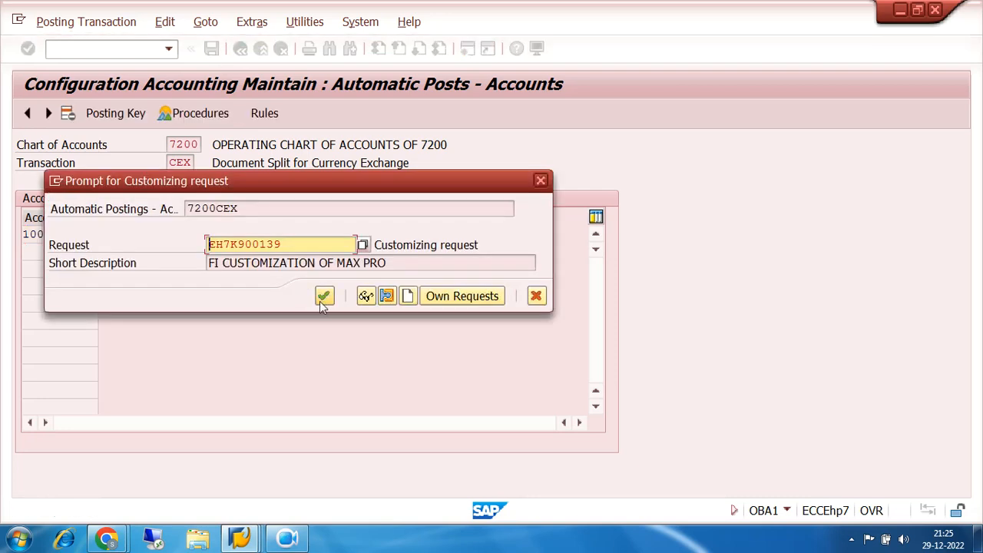
left_click(323, 298)
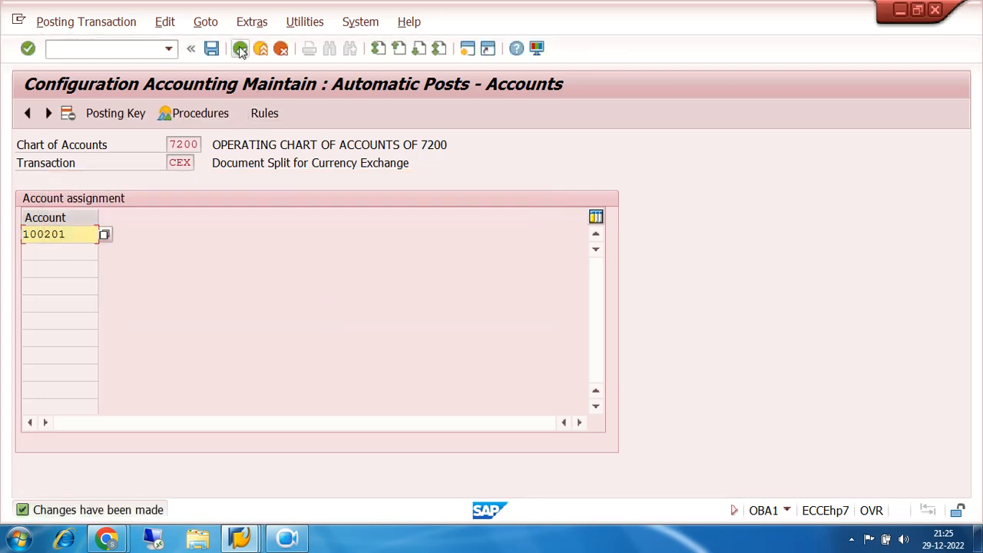
left_click(240, 49)
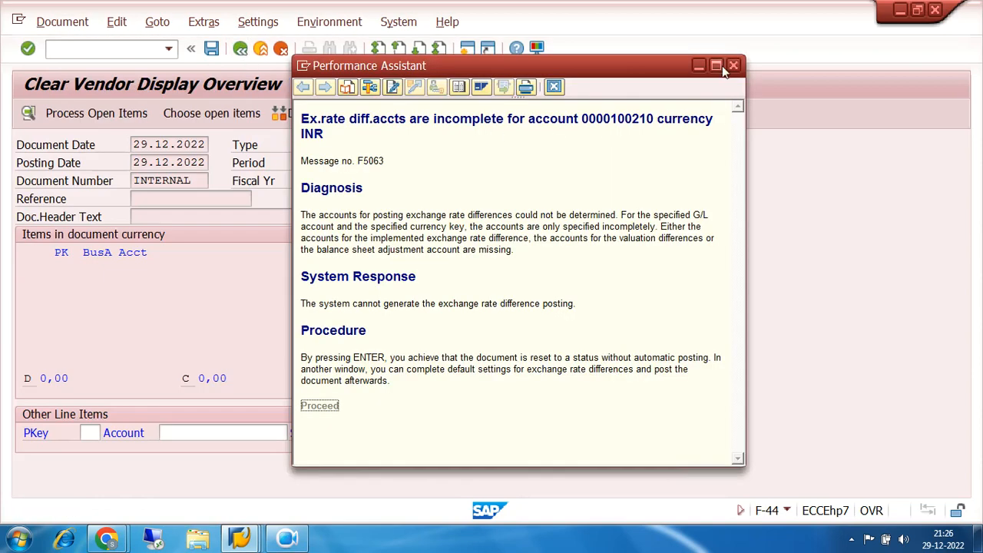
Close the error help, try to simulate the clearing document again, and exit it without keeping its data
left_click(734, 66)
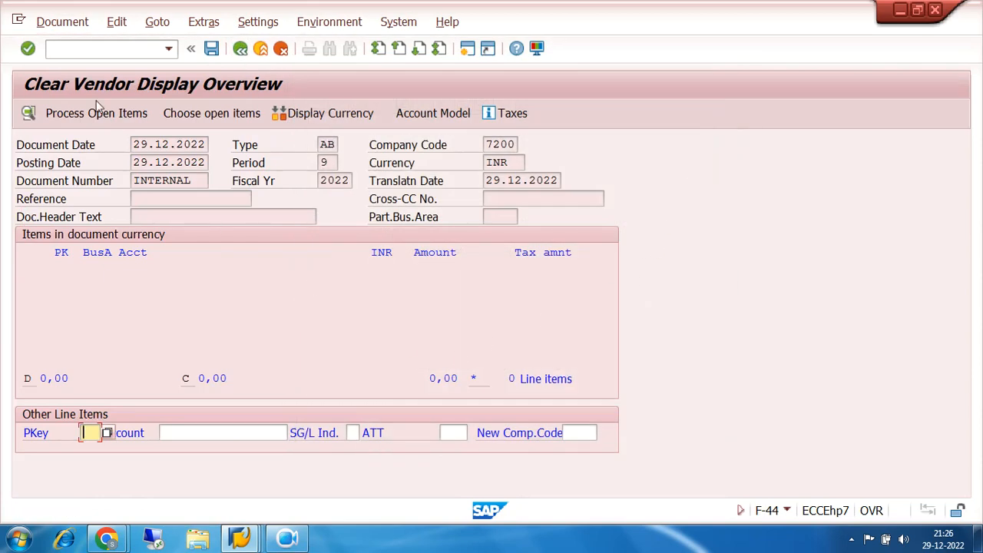
left_click(62, 21)
left_click(76, 104)
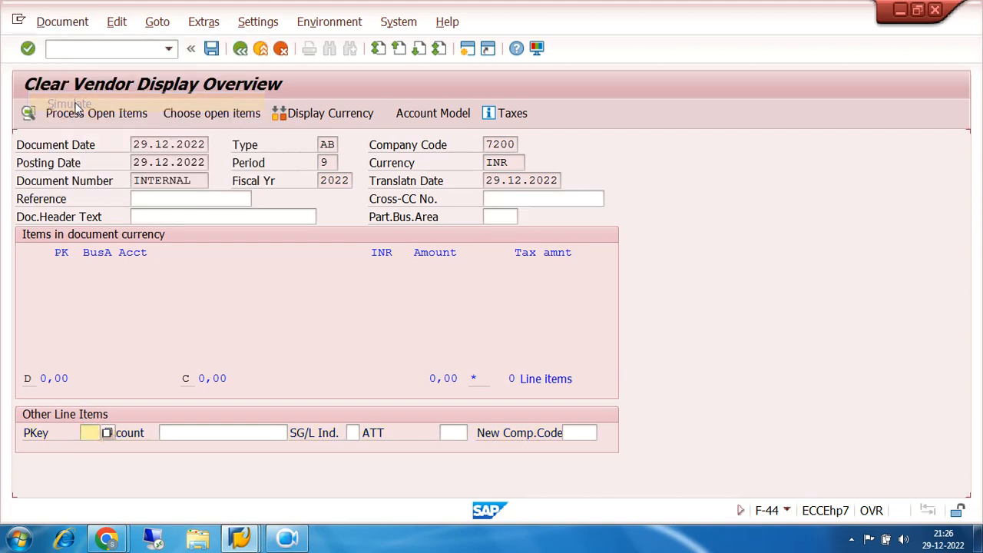
left_click(241, 48)
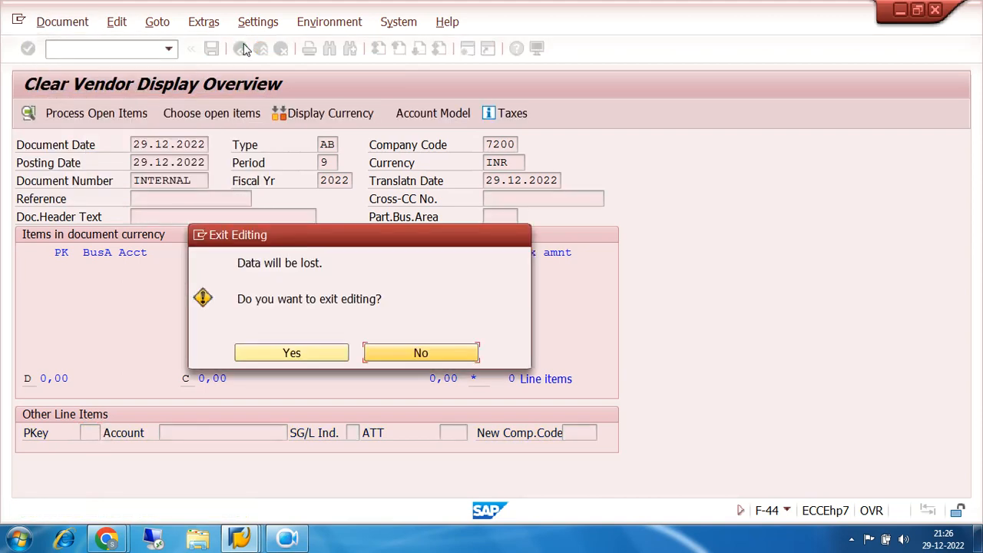
left_click(313, 357)
Enter the vendor account, load its open items again, and simulate the clearing document
type("100438")
left_click(94, 115)
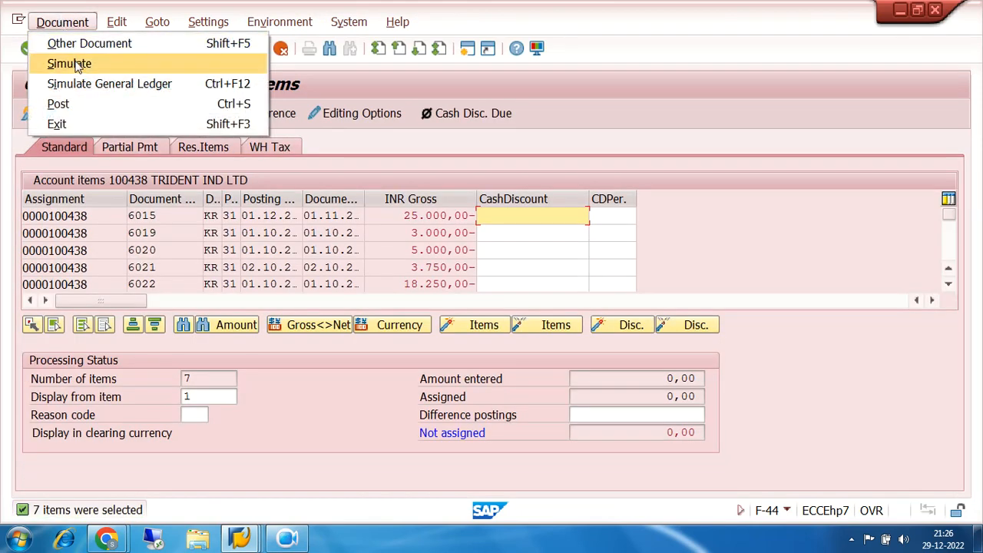
left_click(71, 63)
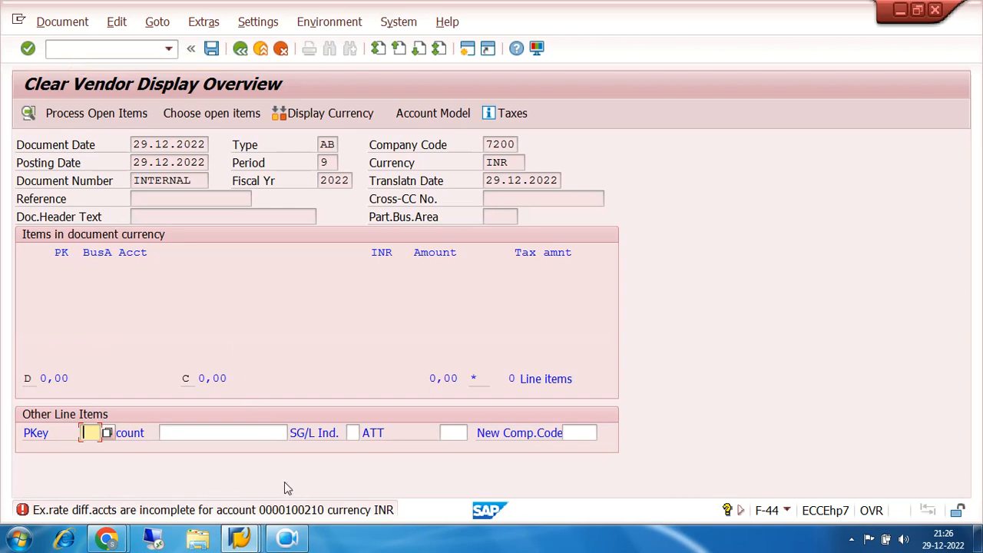
Open the error message's help and proceed from it to the CEX account assignment in chart of accounts 7200
left_click(303, 510)
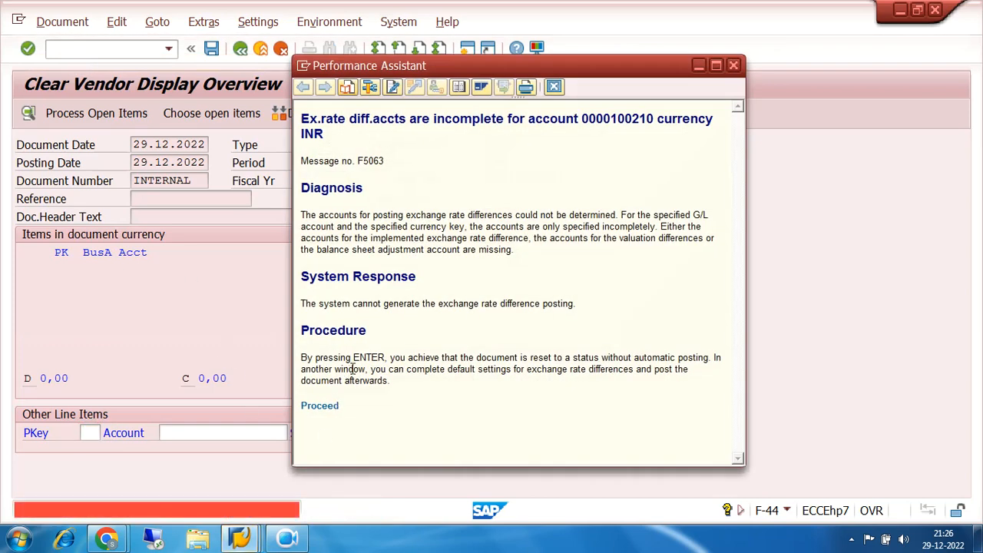
left_click(319, 406)
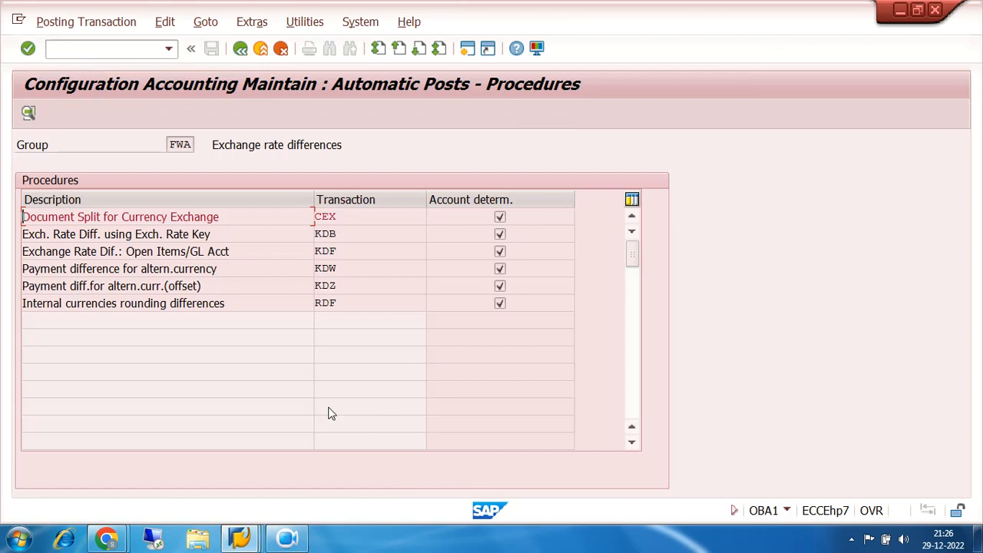
double_click(331, 215)
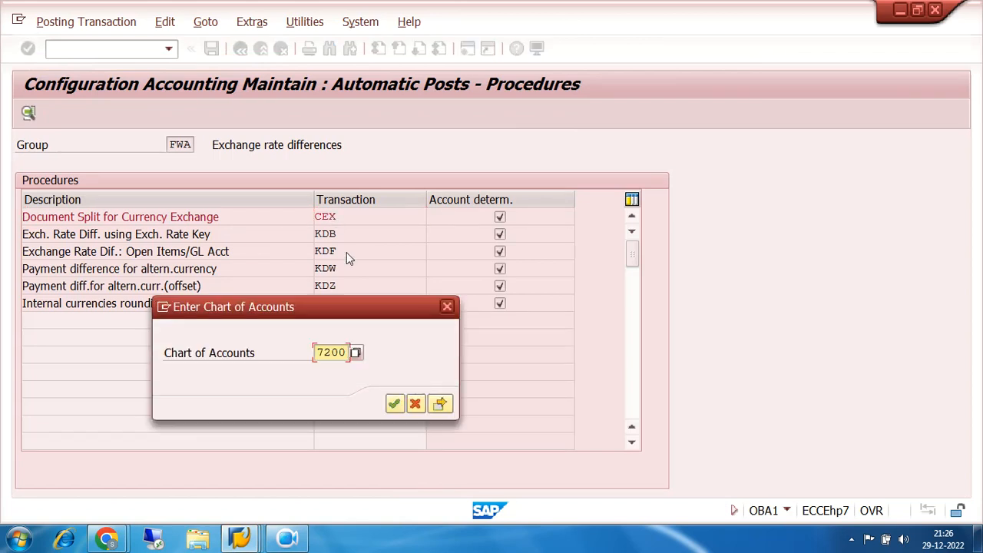
left_click(393, 405)
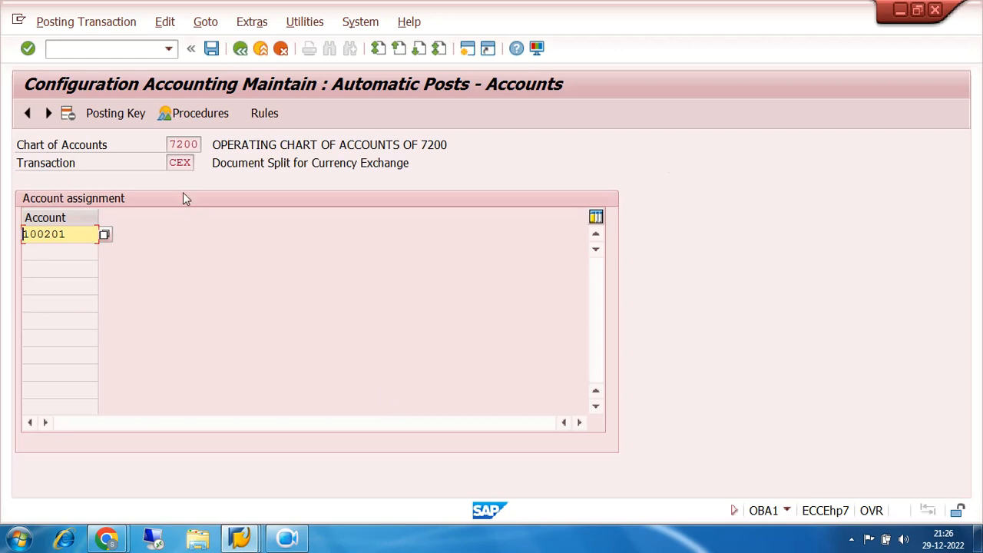
Examine the account assignments of procedures CEX and KDB and the account determination rule of CEX
left_click(186, 116)
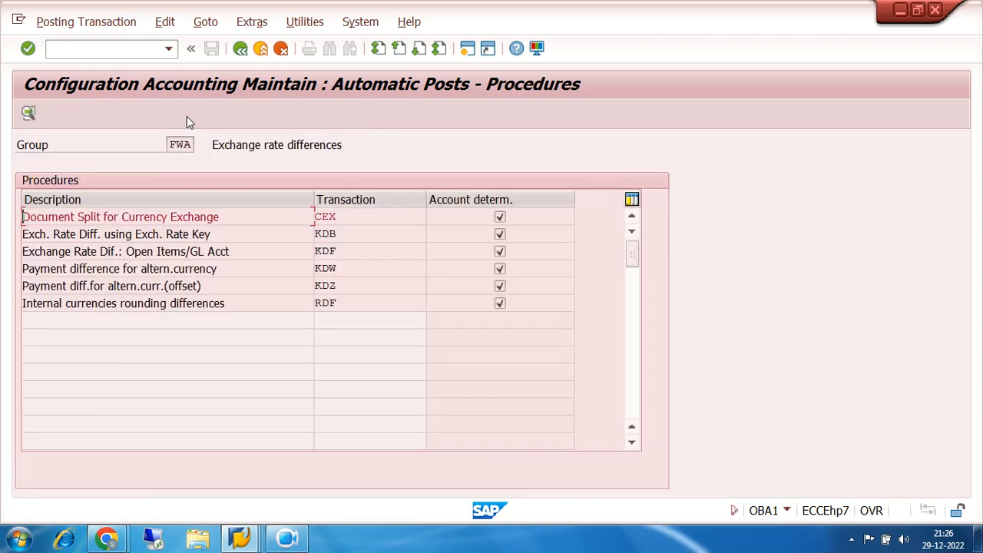
double_click(339, 219)
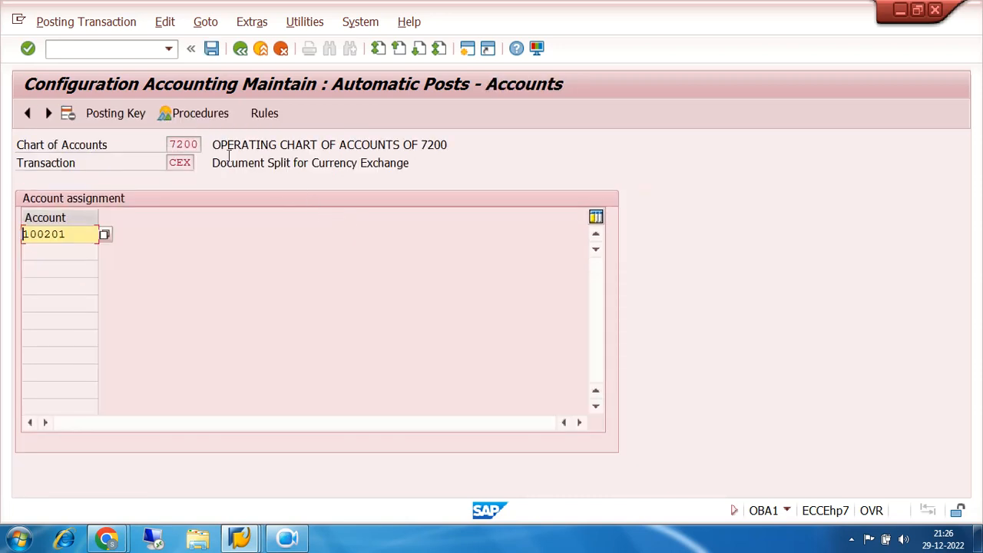
left_click(269, 115)
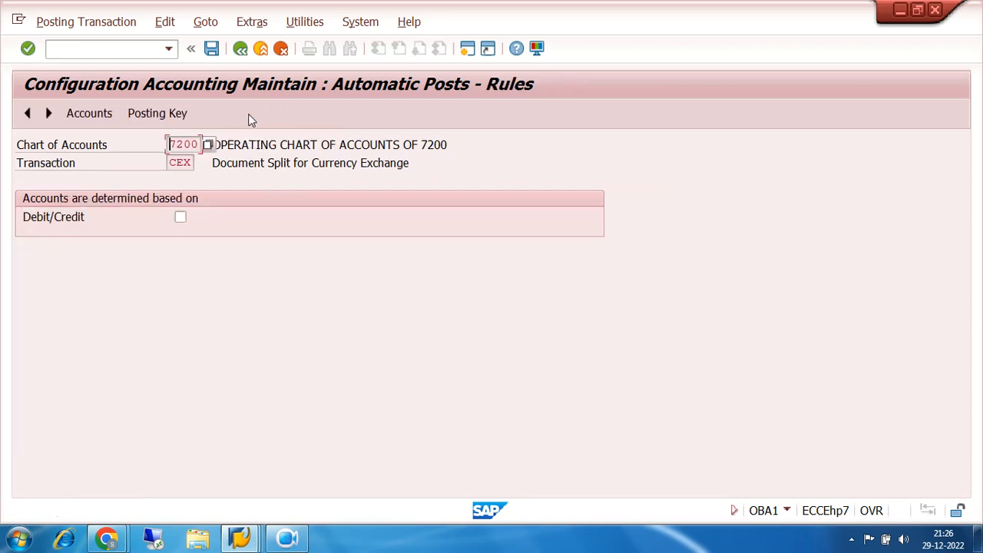
left_click(90, 116)
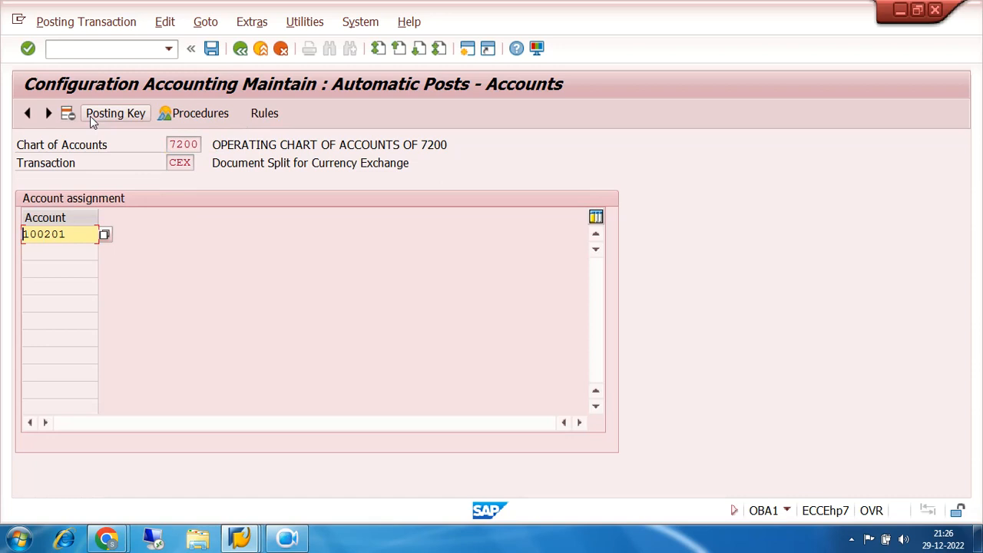
left_click(48, 113)
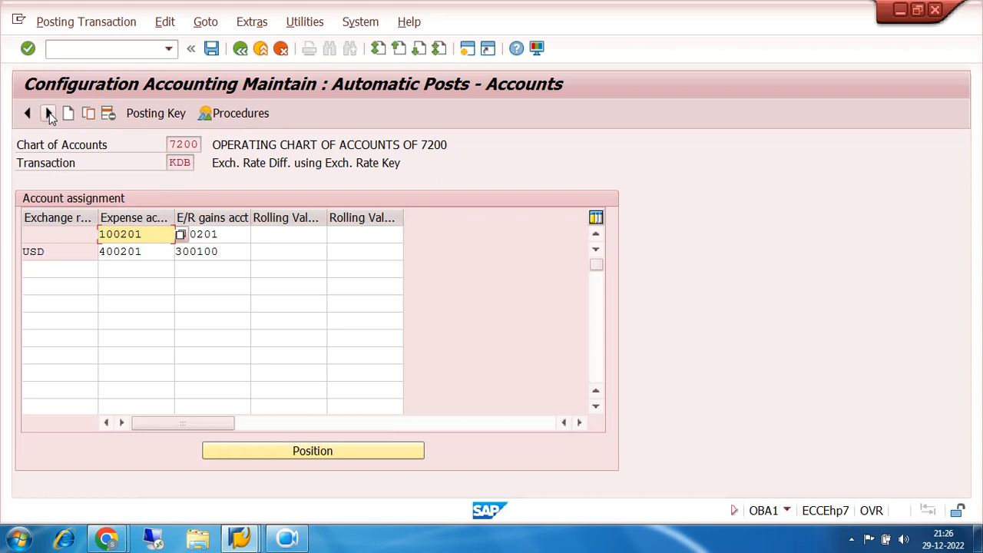
left_click(239, 50)
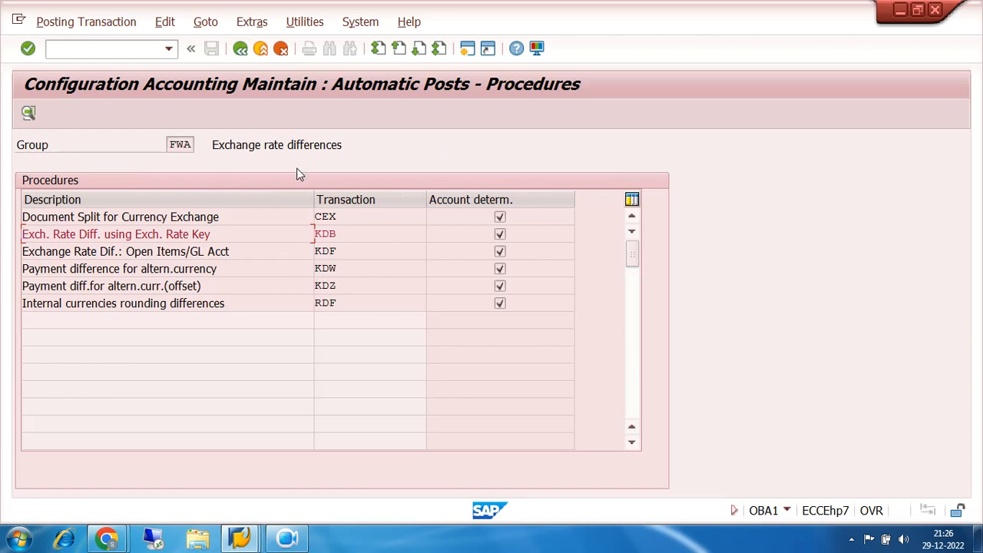
double_click(319, 235)
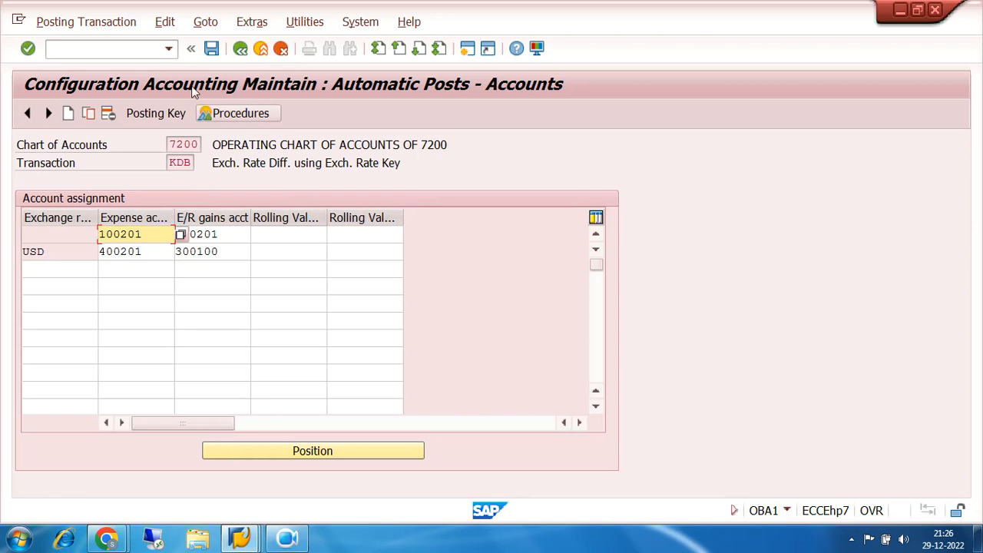
left_click(241, 48)
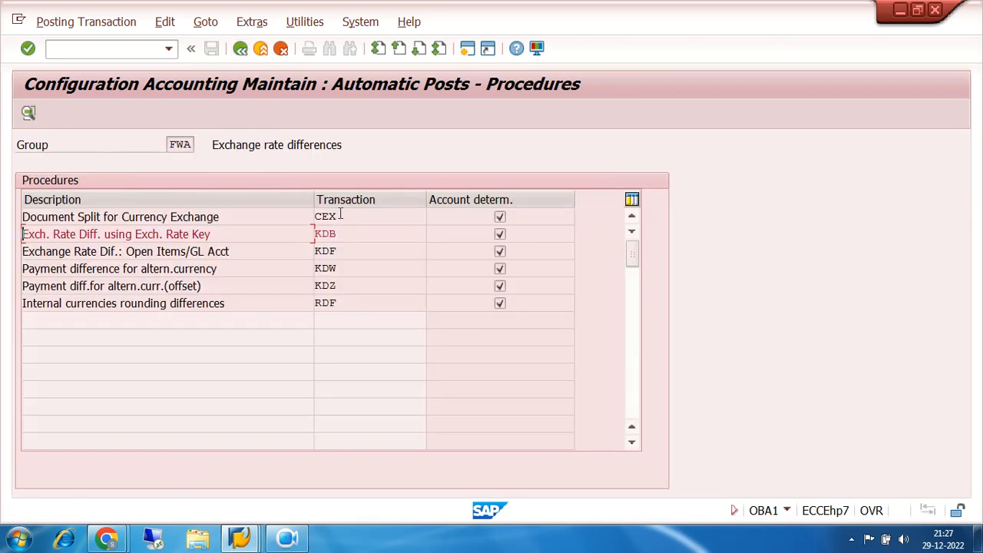
double_click(340, 215)
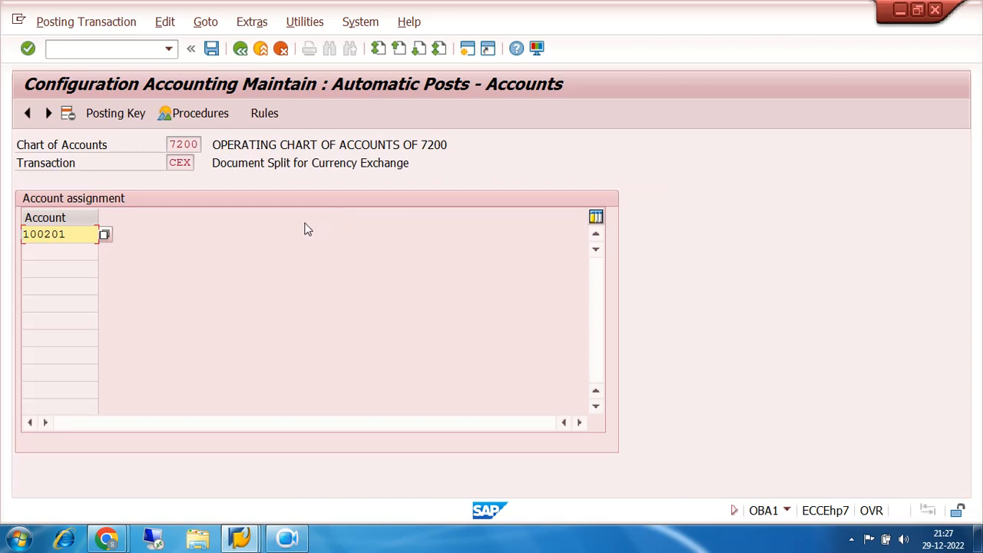
left_click(191, 113)
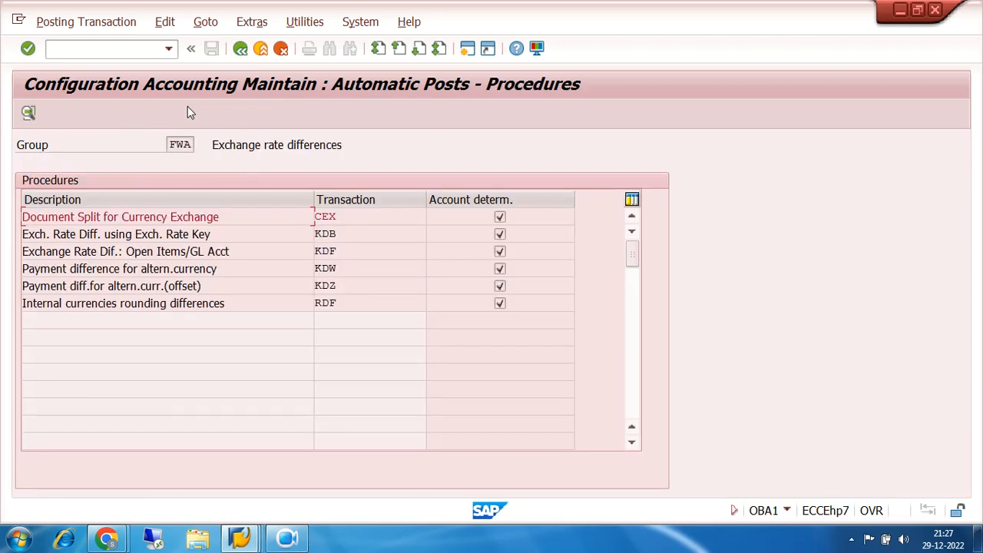
Activate account determination by Debit/Credit in the rules of procedure CEX and save it under request EH7K900139
double_click(330, 217)
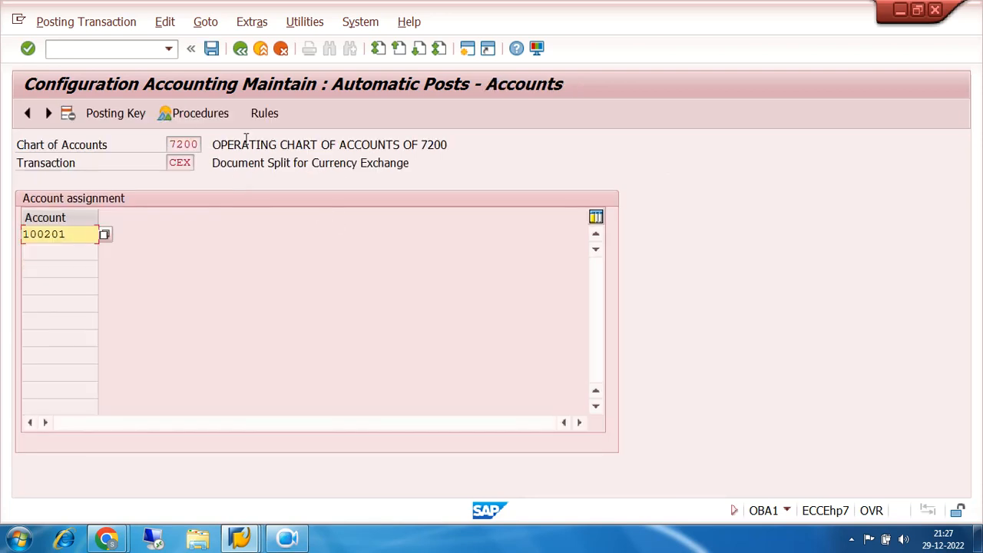
left_click(264, 113)
left_click(179, 218)
left_click(211, 49)
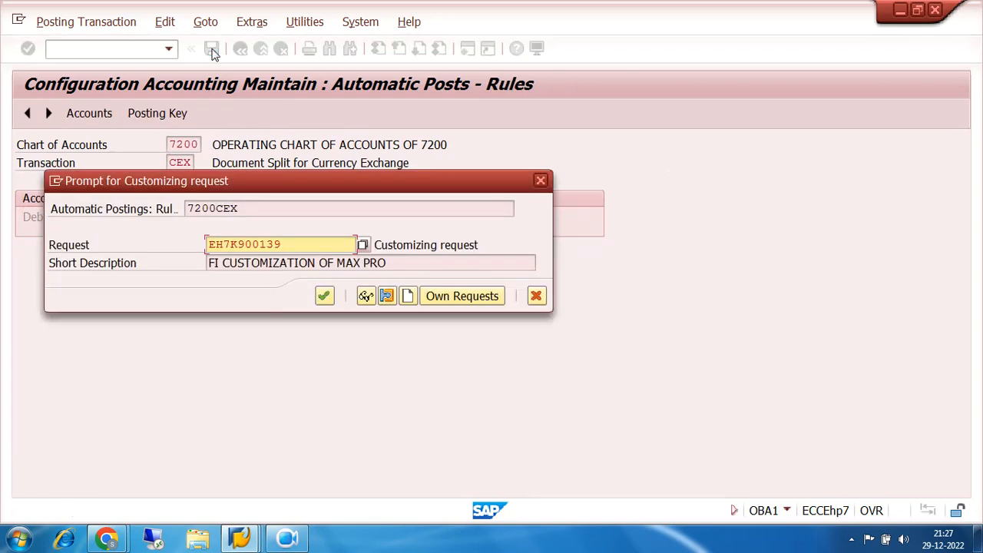
left_click(324, 296)
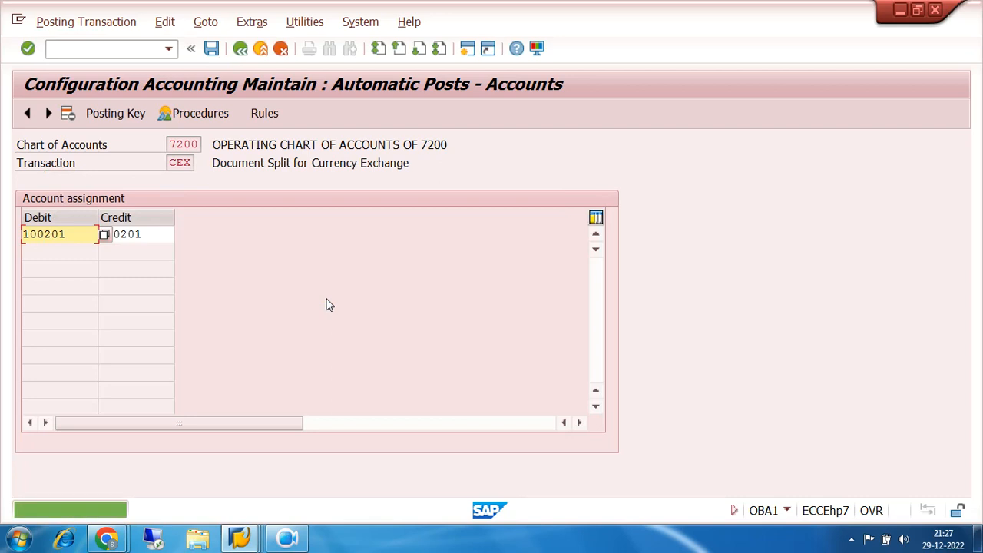
Check the credit account of procedure CEX and save the debit and credit account assignment again
left_click(162, 233)
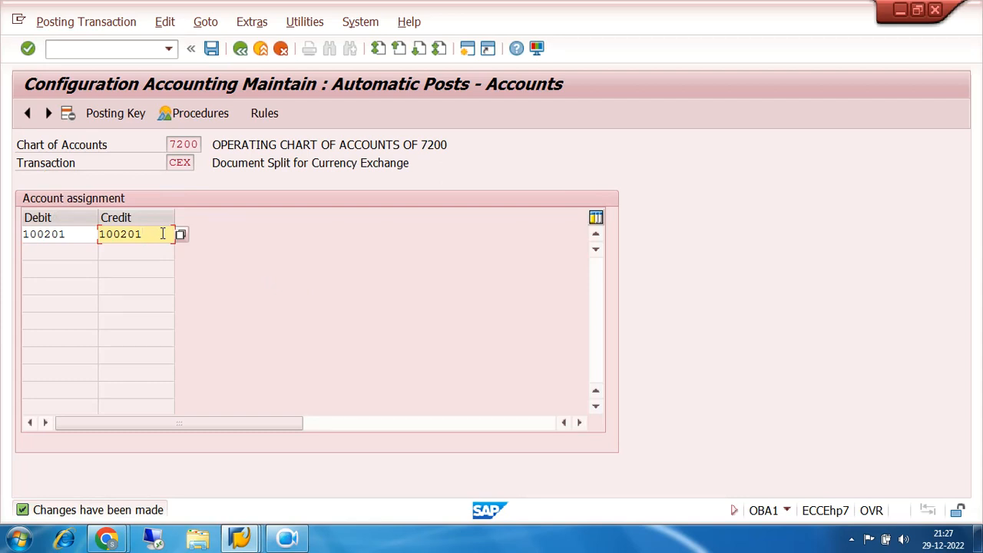
left_click(79, 23)
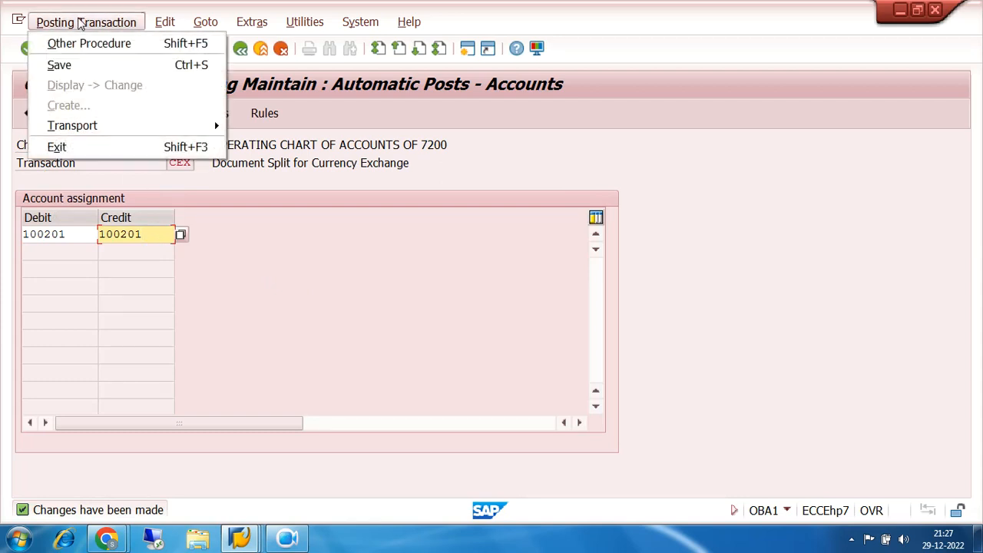
left_click(322, 263)
left_click(212, 50)
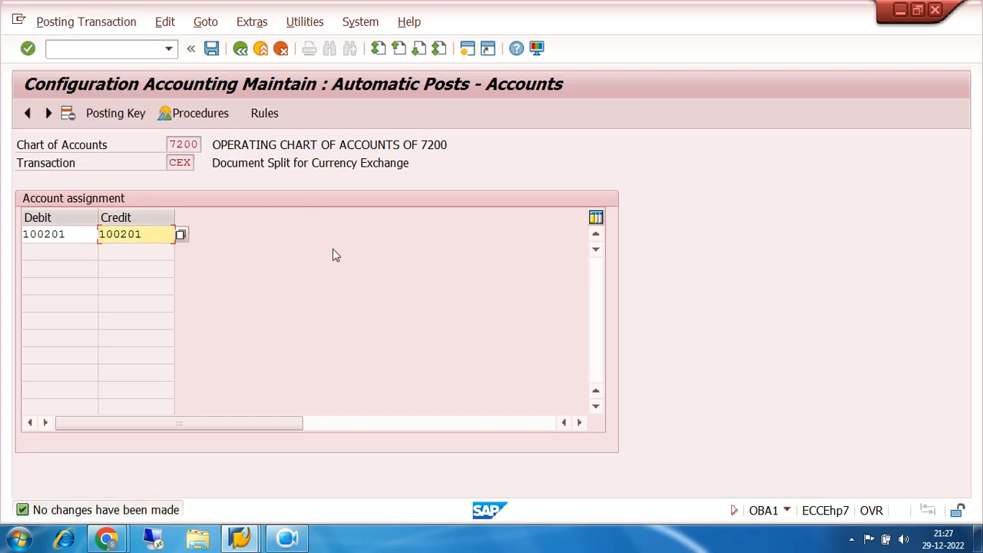
Review the help on the incomplete exchange rate difference accounts, close it and return to the procedures of group FWA
left_click(254, 541)
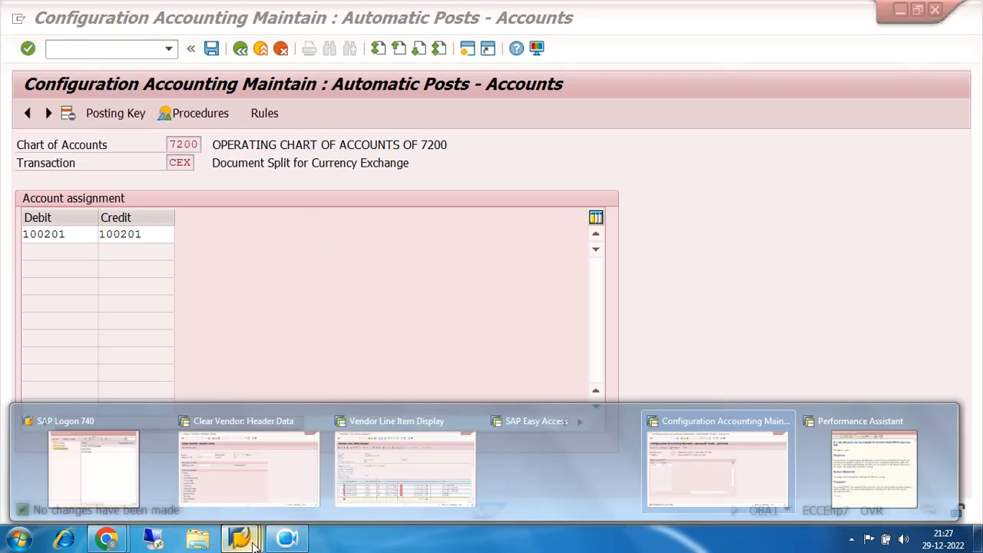
left_click(868, 471)
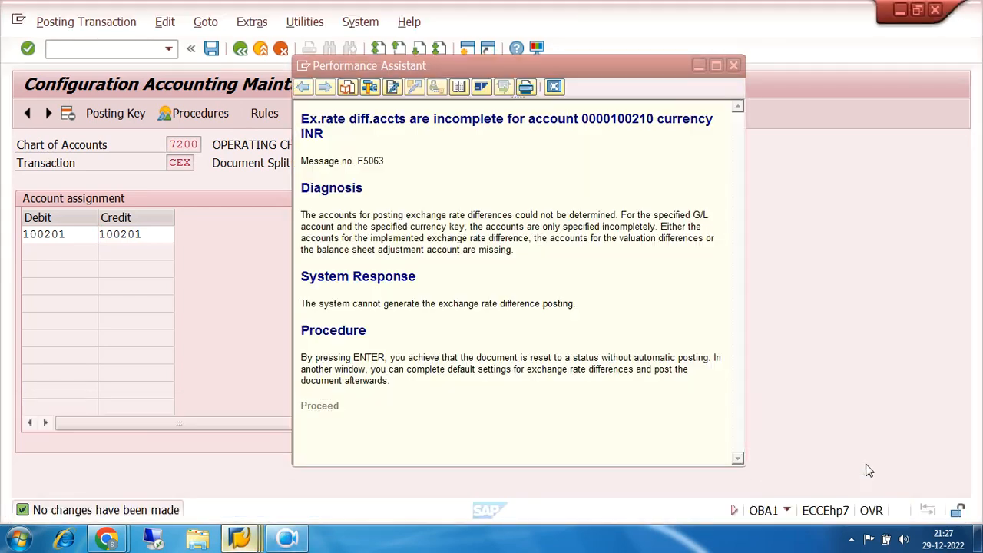
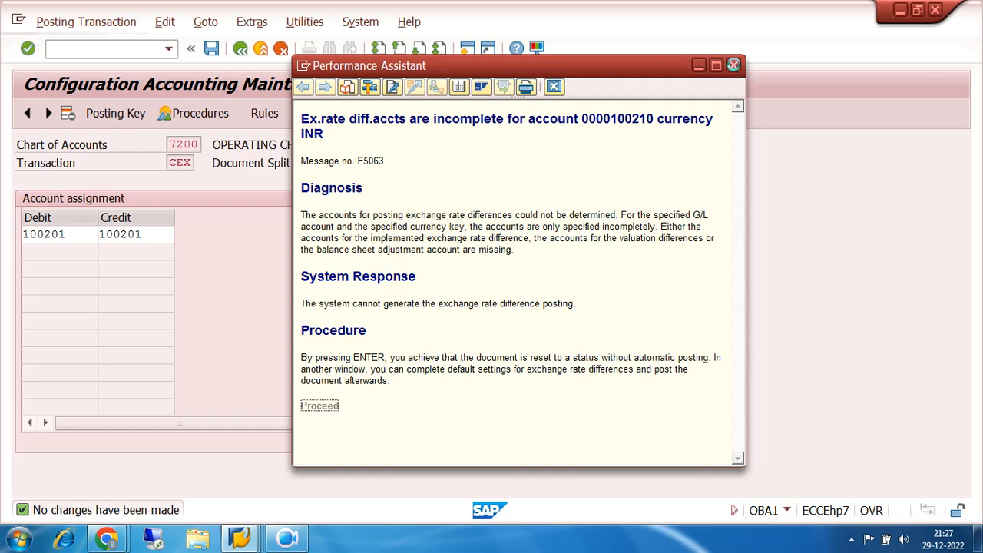
left_click(733, 65)
left_click(240, 49)
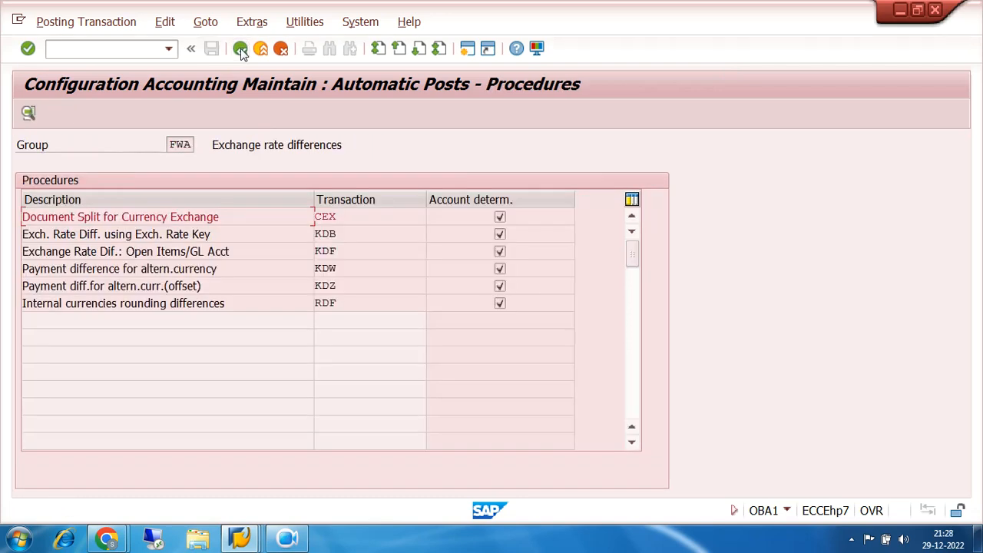
Add exchange rate key XYZ with expense account 100201 and gains account 100201 to procedure KDB and save it under request EH7K900139
double_click(331, 234)
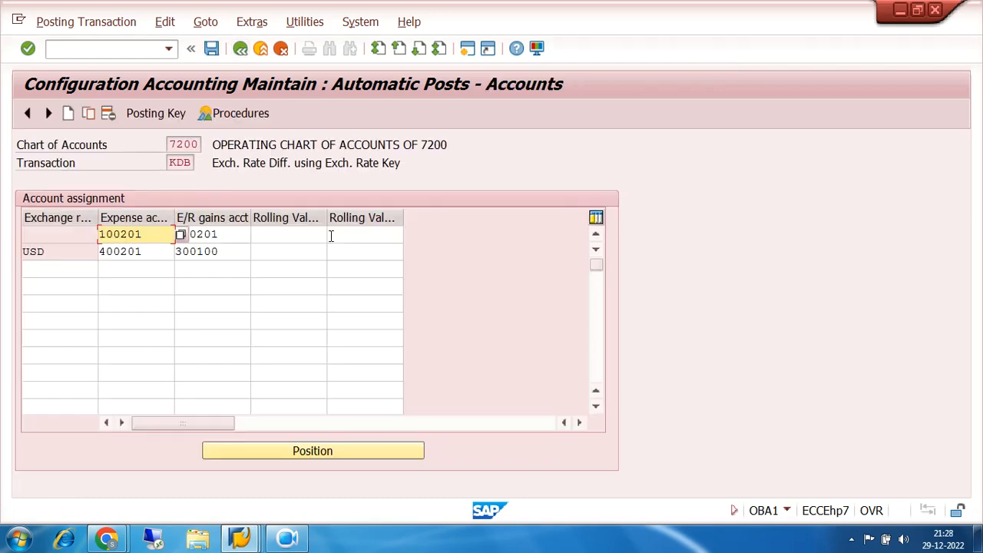
left_click(49, 270)
type("USD")
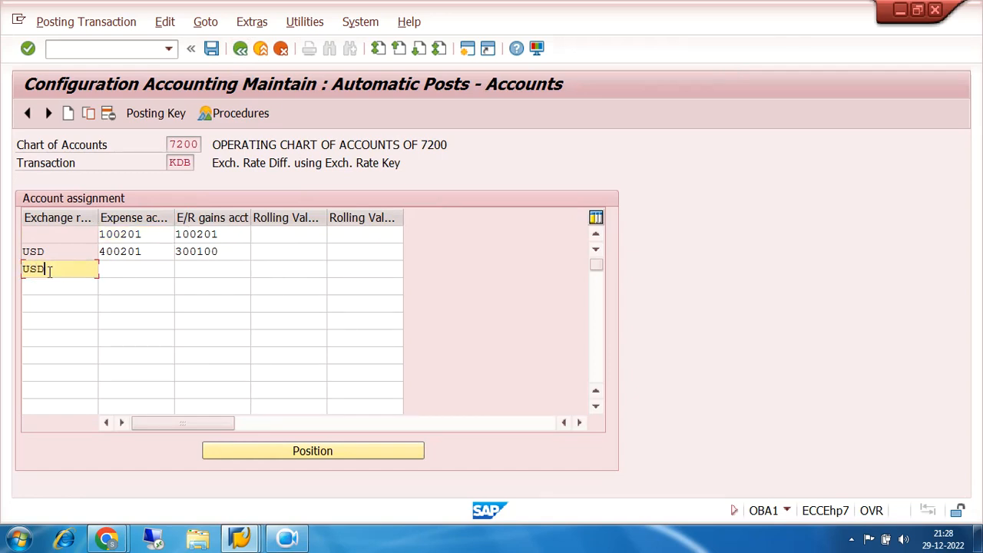
key("BackSpace")
key("BackSpace")
key("BackSpace")
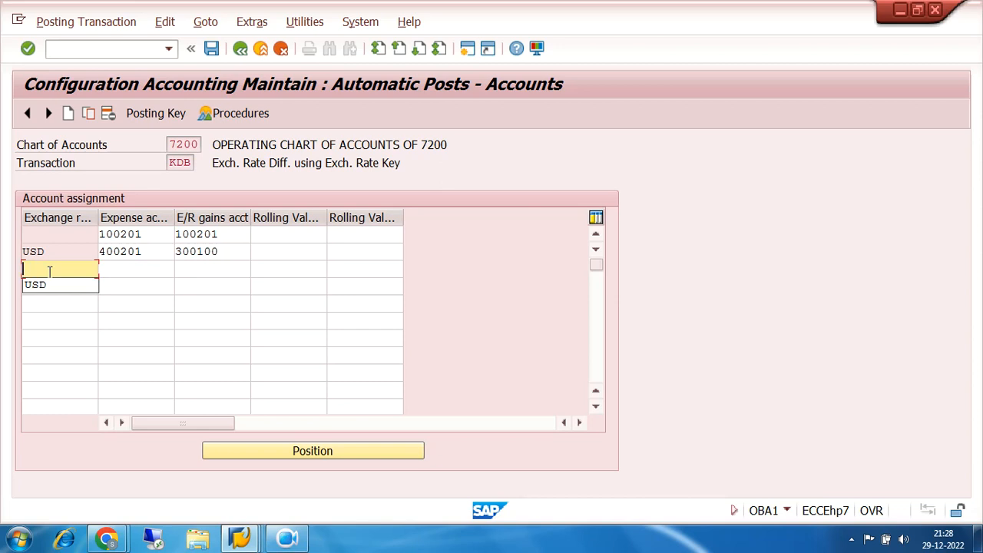
type("XYZ")
key("Tab")
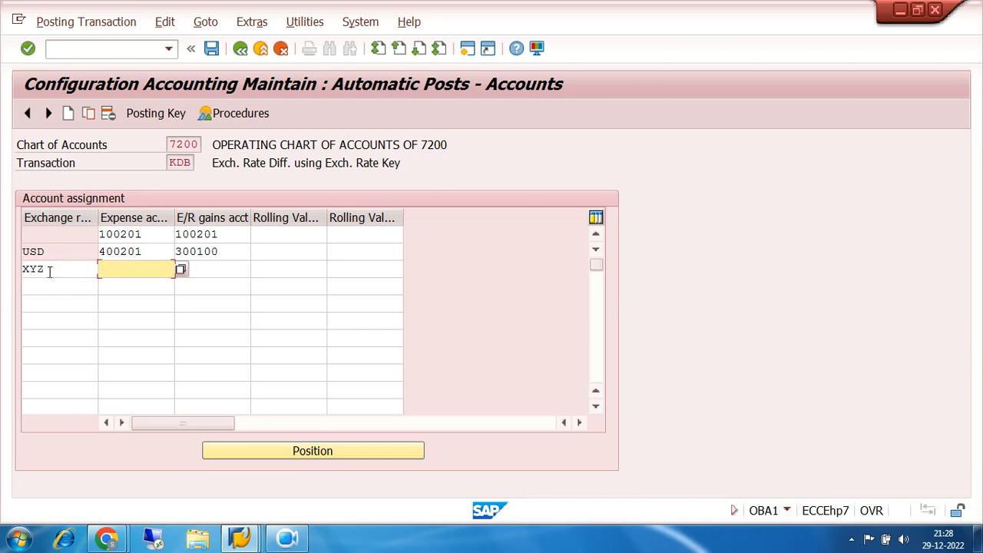
type("100201")
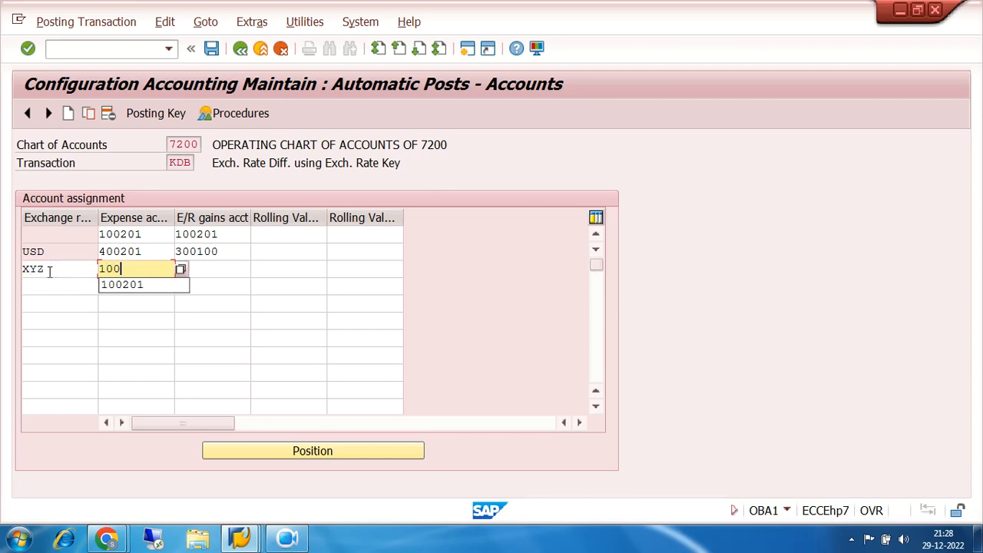
key("Tab")
type("100201")
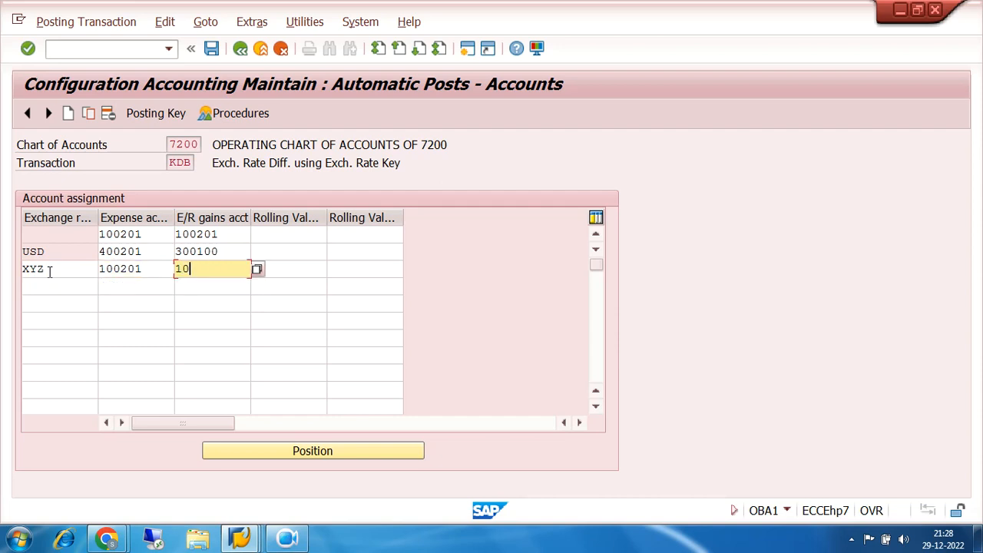
left_click(213, 49)
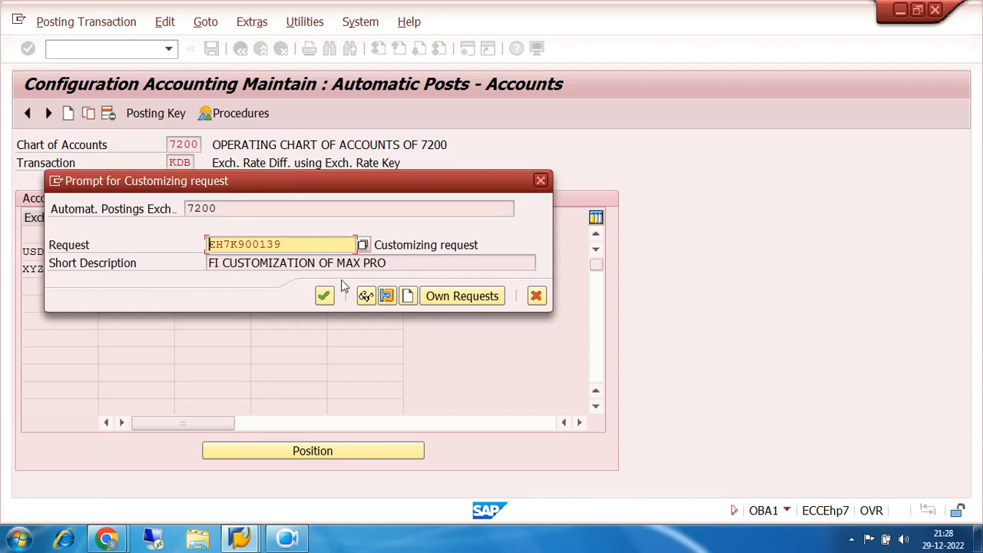
left_click(324, 296)
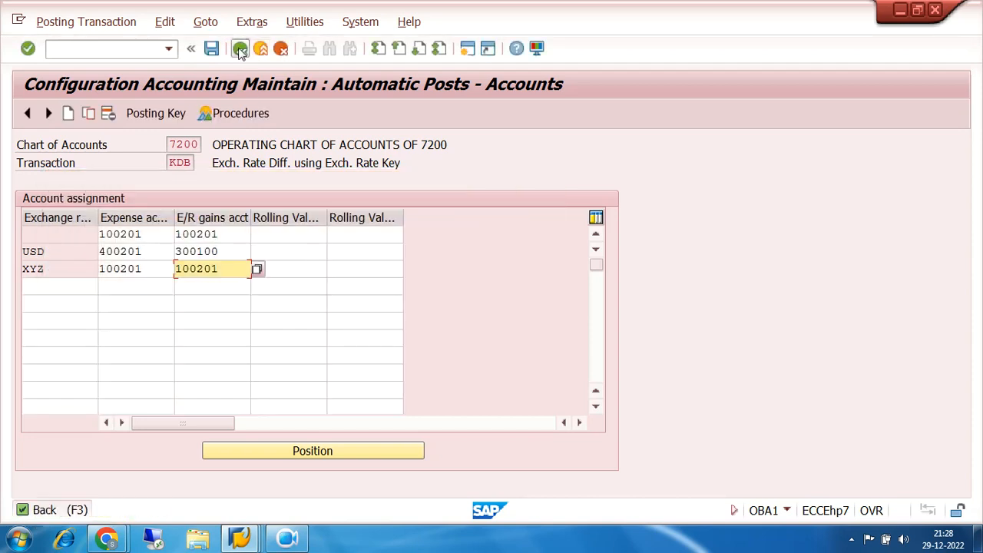
Leave the KDB configuration for the vendor clearing, close the message help and exit the clearing document without keeping its data
left_click(239, 50)
left_click(240, 50)
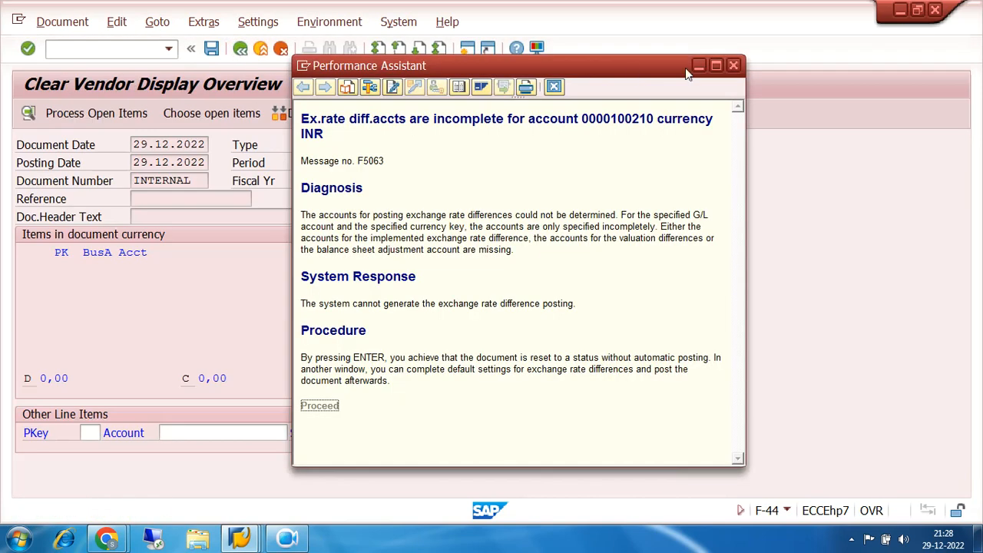
left_click(733, 65)
left_click(240, 49)
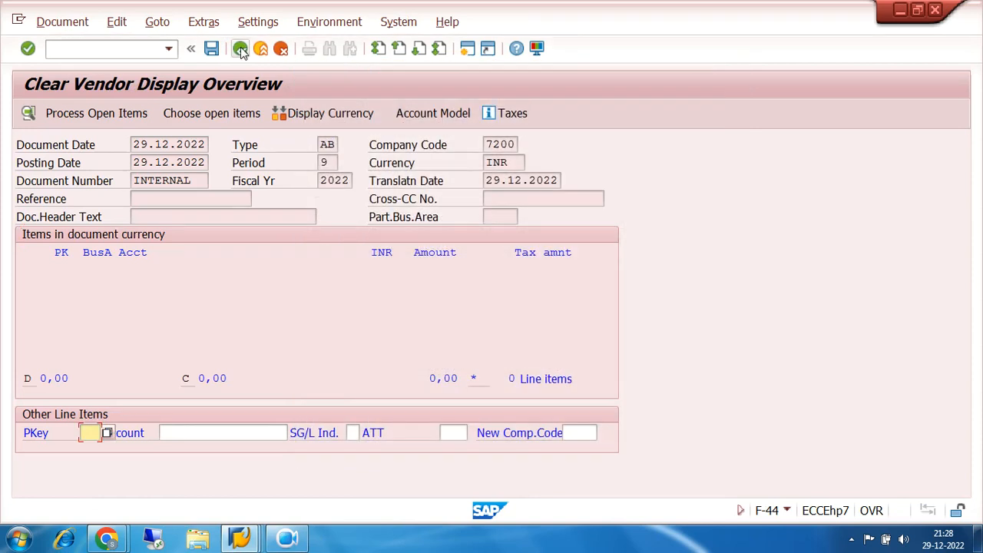
left_click(240, 50)
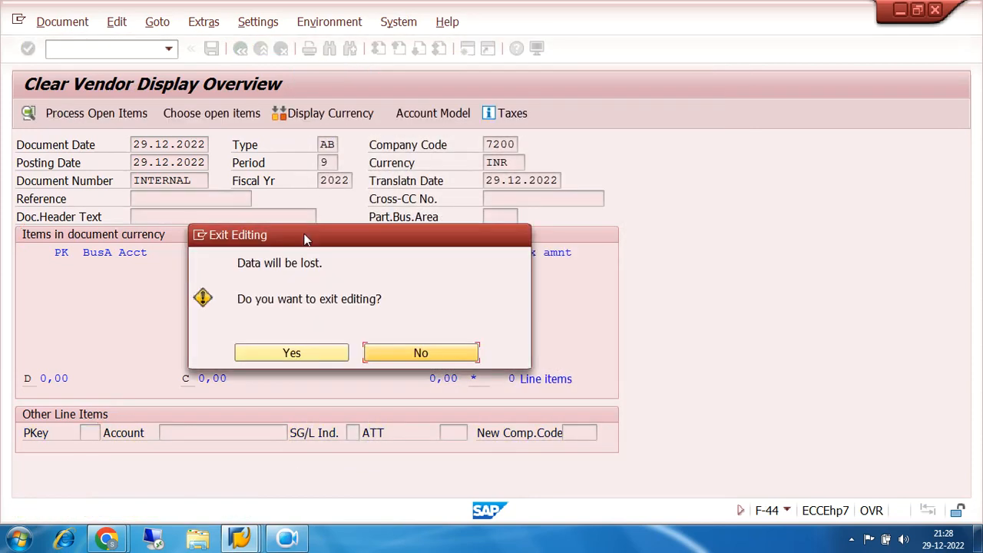
left_click(317, 353)
Process the open items of vendor Trident Ind Ltd again and simulate the clearing document
left_click(181, 162)
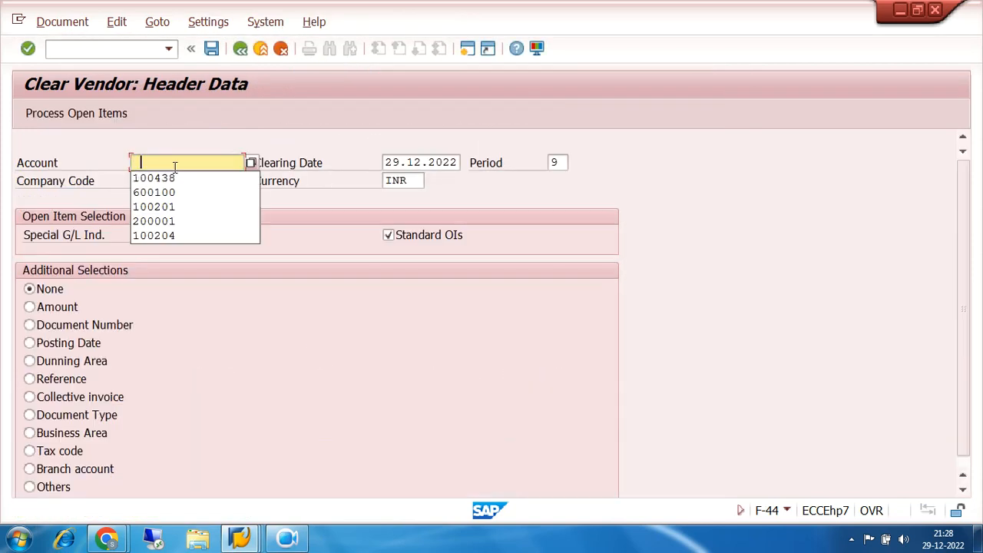
left_click(172, 178)
left_click(88, 117)
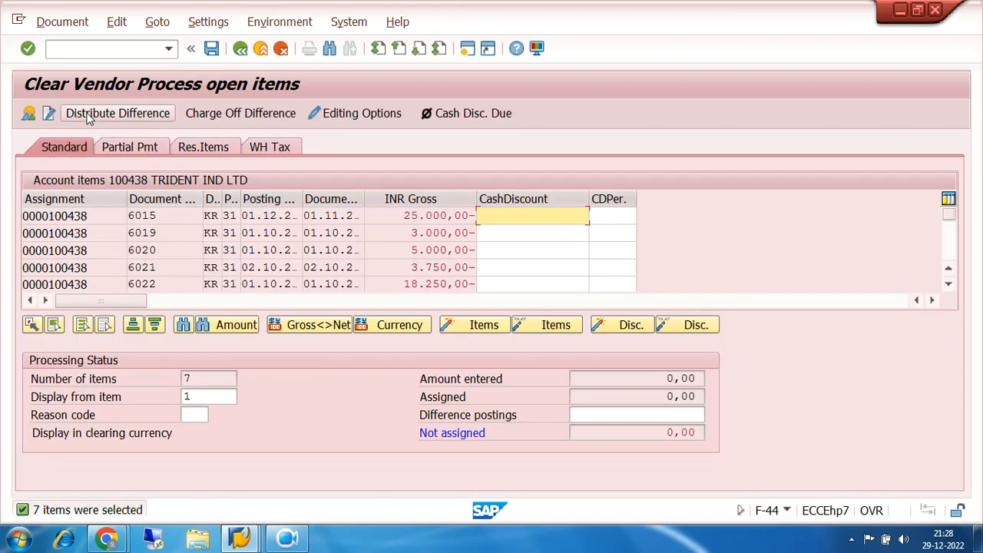
left_click(63, 22)
left_click(81, 61)
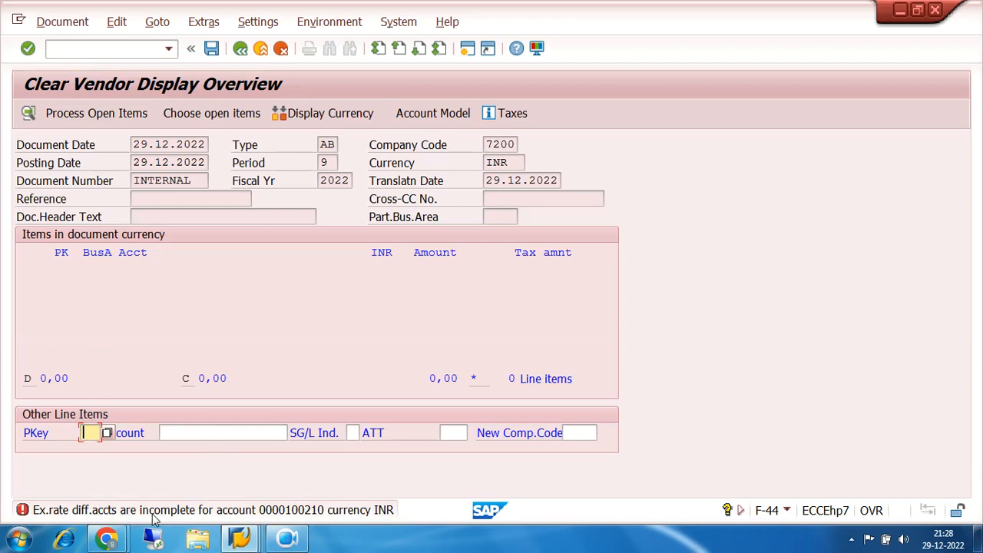
Proceed from the error message's help to the CEX account assignment in chart of accounts 7200
double_click(325, 512)
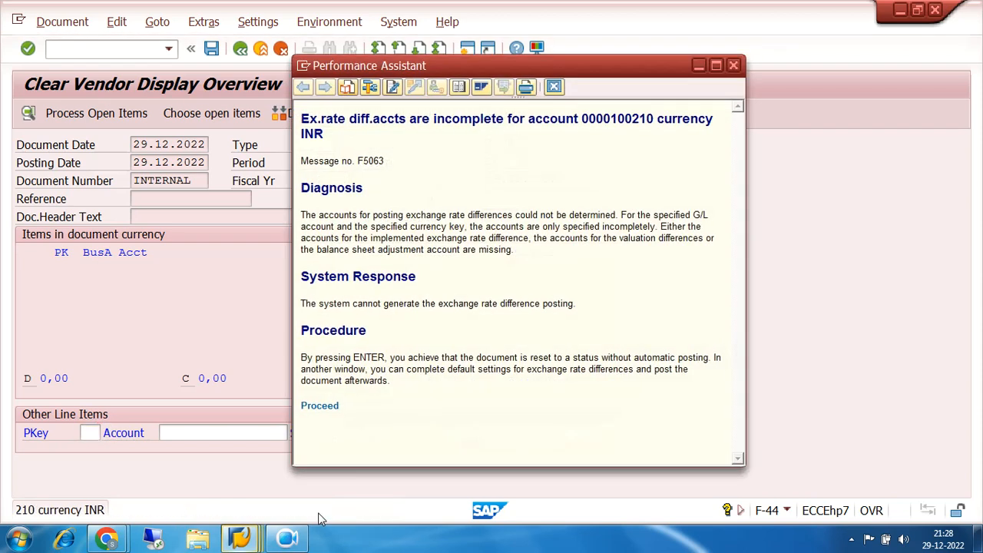
left_click(321, 407)
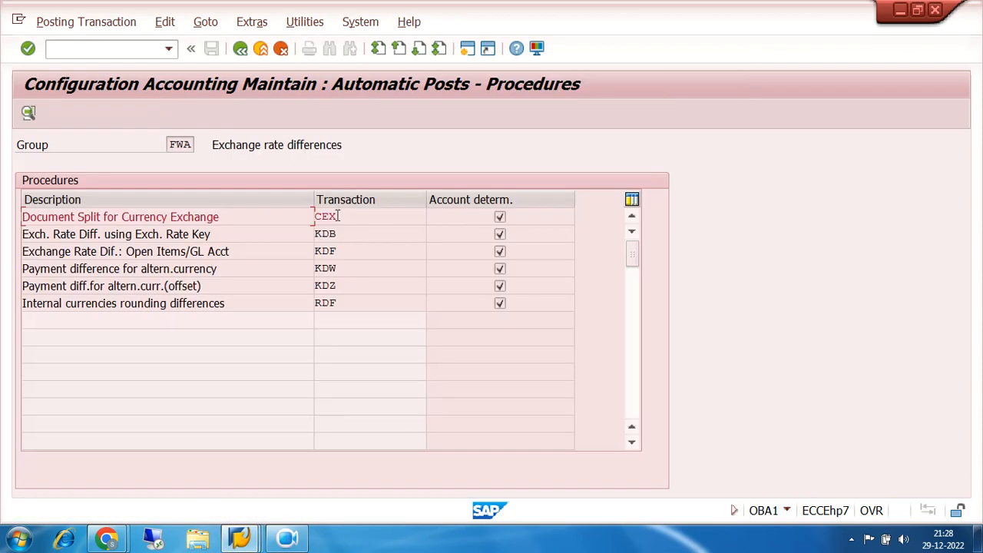
double_click(338, 216)
left_click(392, 404)
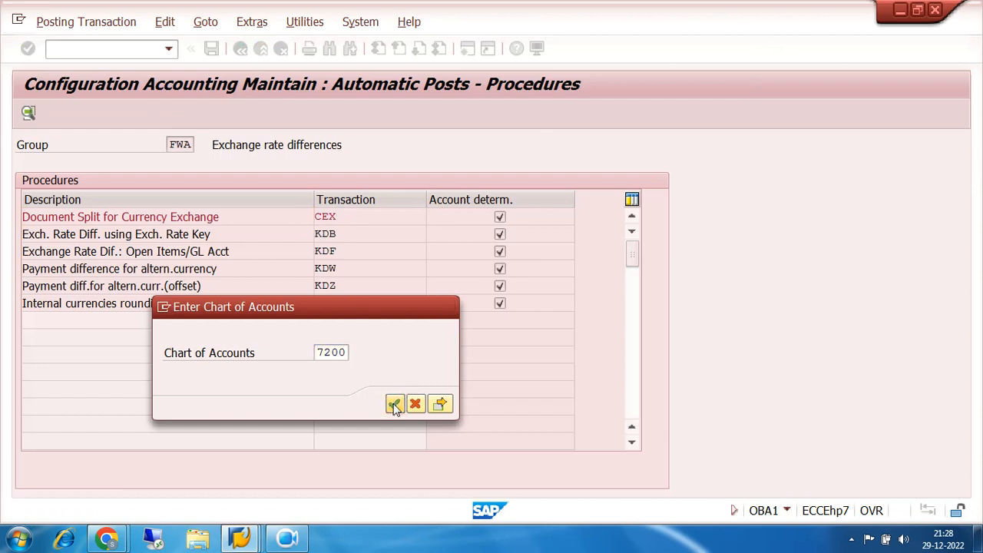
Set both the debit and credit accounts of procedure CEX to 100210 and save them under the proposed customizing request
left_click(136, 234)
left_click(62, 234)
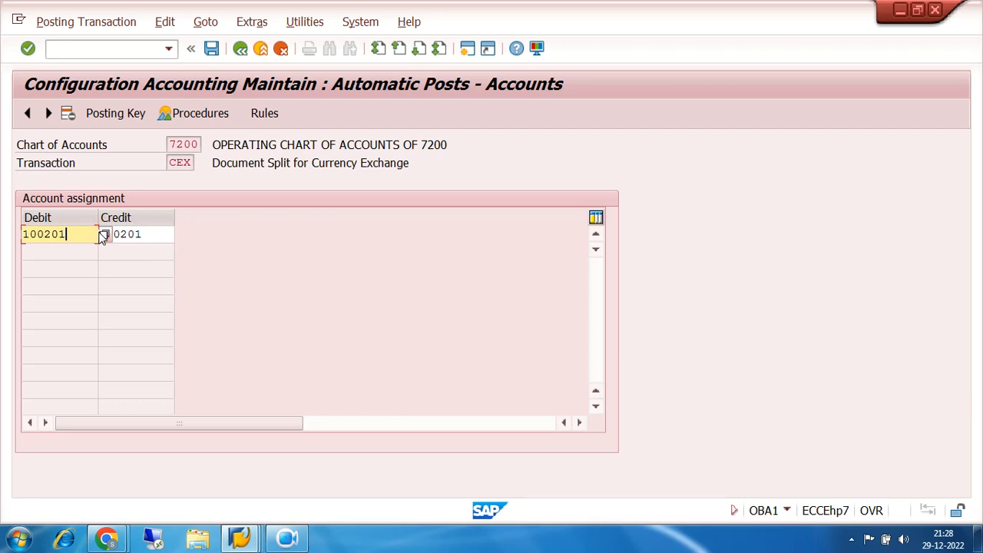
key("BackSpace")
key("BackSpace")
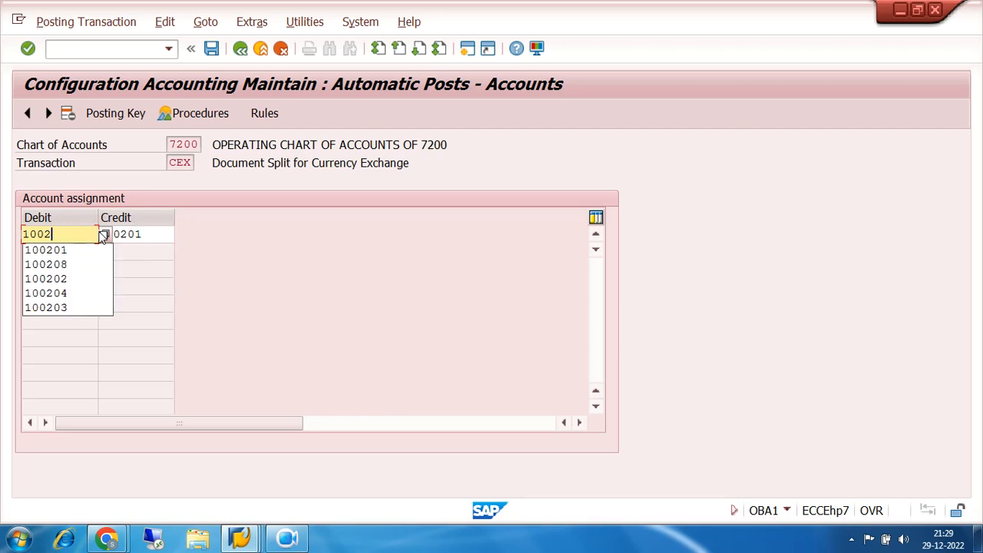
type("10")
left_click(100, 235)
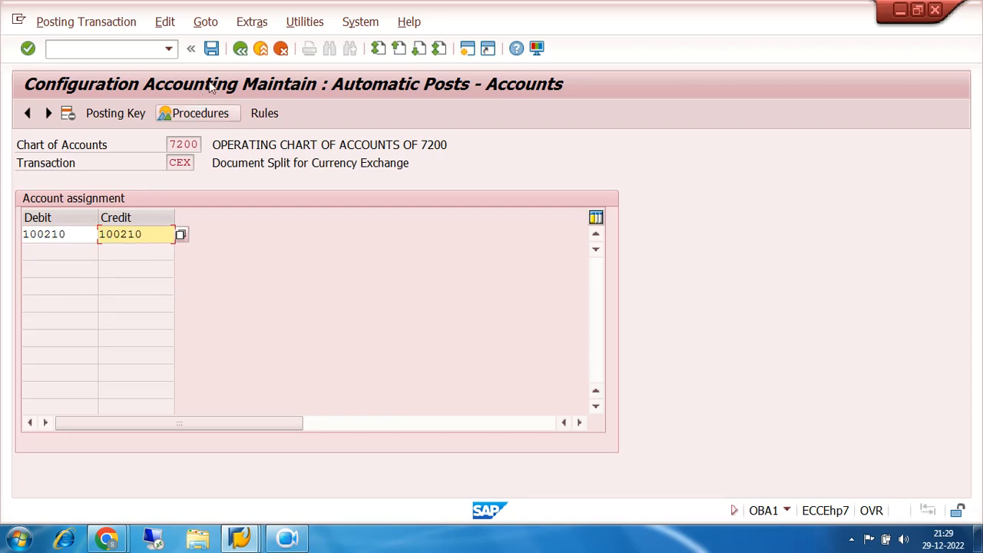
left_click(211, 48)
left_click(324, 296)
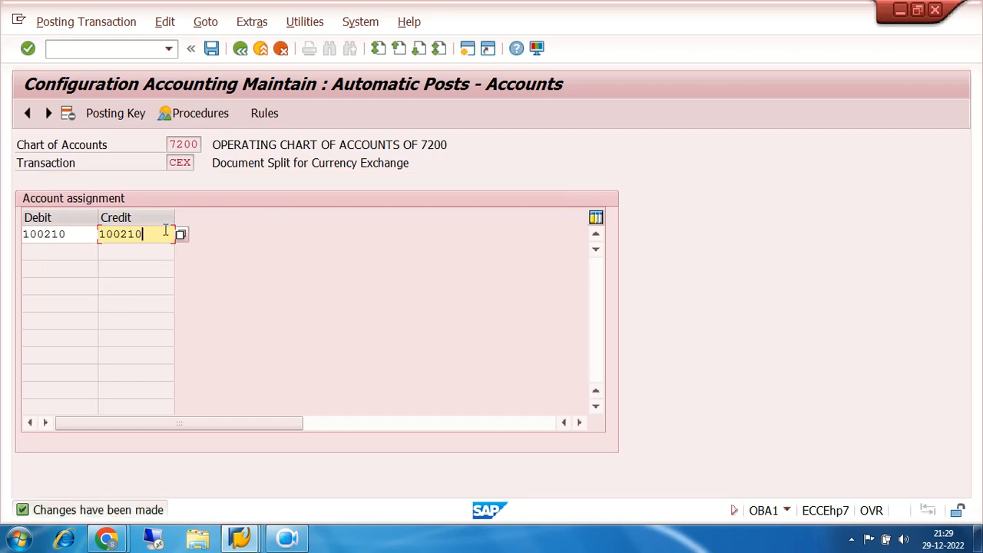
Return to the vendor clearing, close the error help and discard the current clearing document
left_click(240, 48)
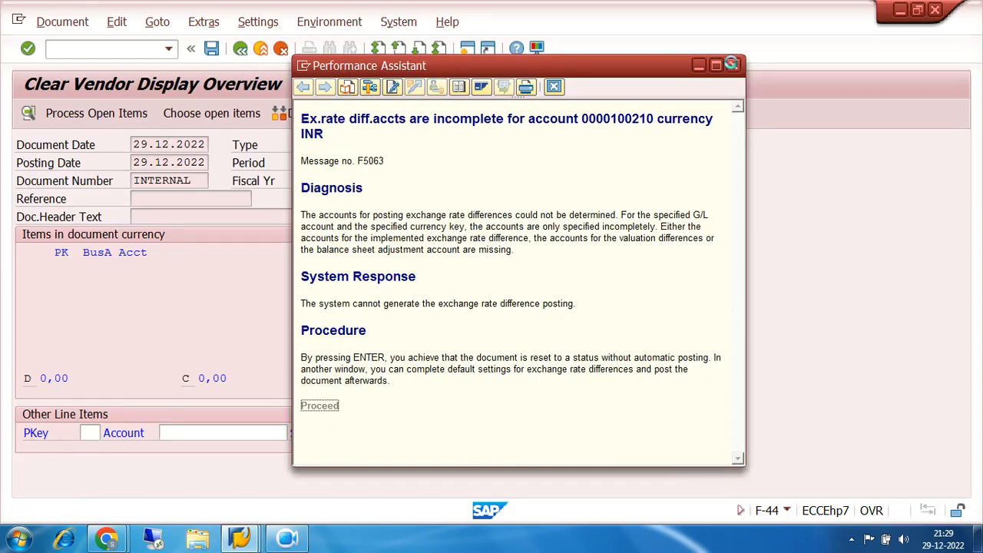
left_click(734, 64)
left_click(240, 49)
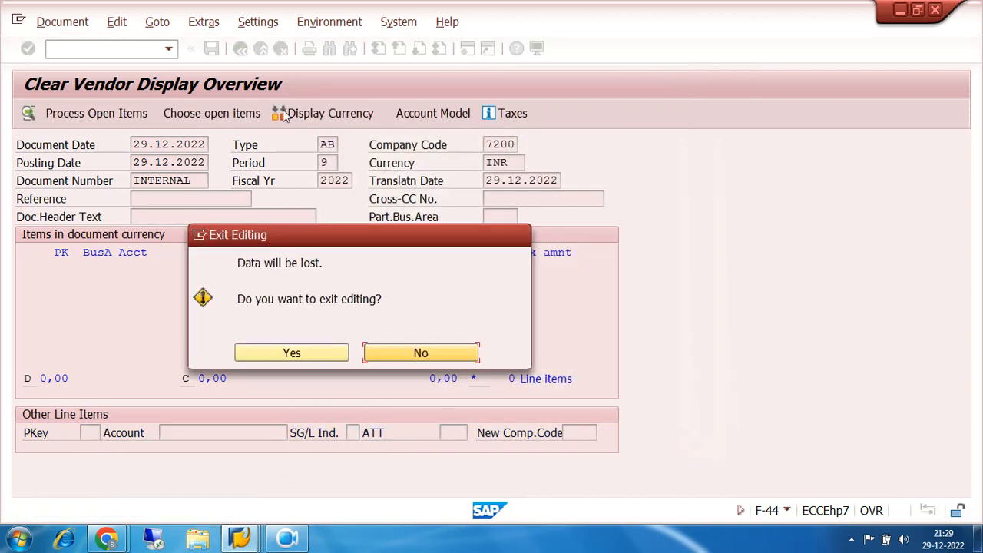
left_click(307, 352)
Select vendor Trident Ind Ltd in the clearing header, process its open items and simulate the clearing once more
left_click(179, 166)
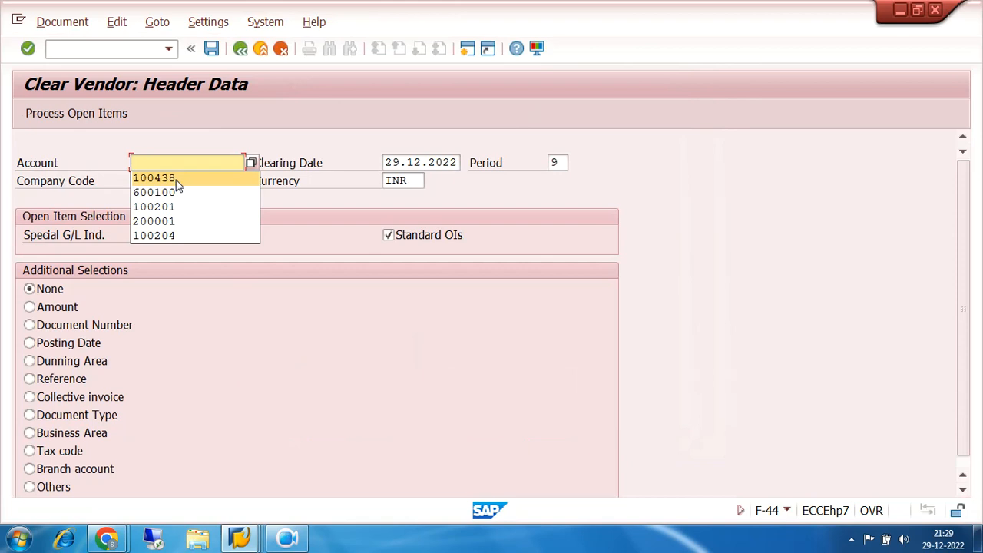
left_click(173, 179)
left_click(91, 113)
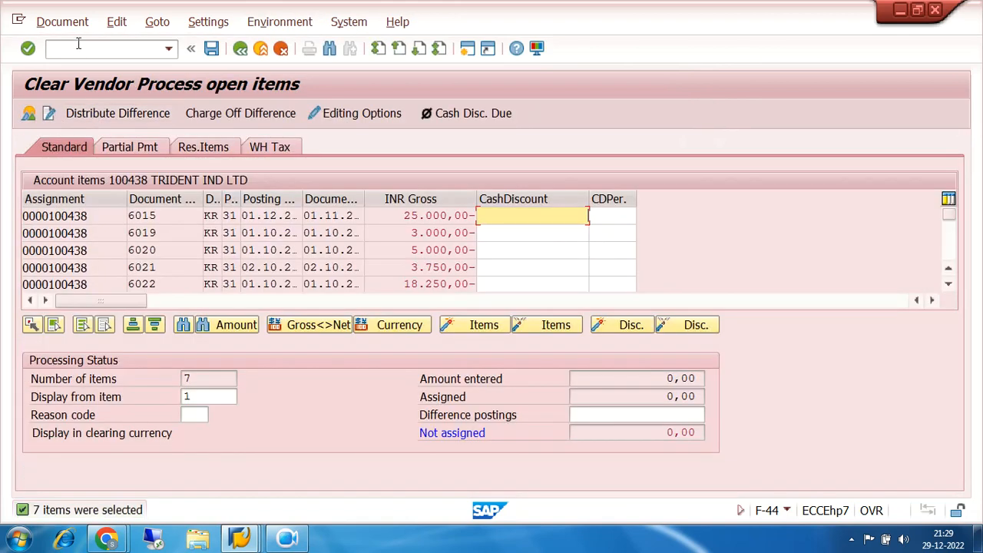
left_click(63, 21)
left_click(80, 63)
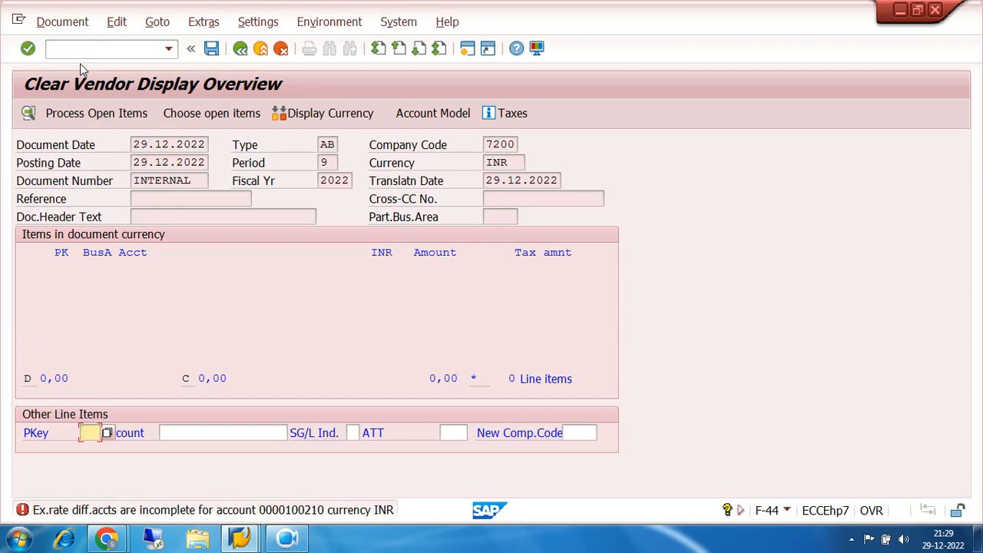
Open the error's help again and proceed to the accounts of procedure CEX for chart of accounts 7200
double_click(324, 511)
left_click(327, 406)
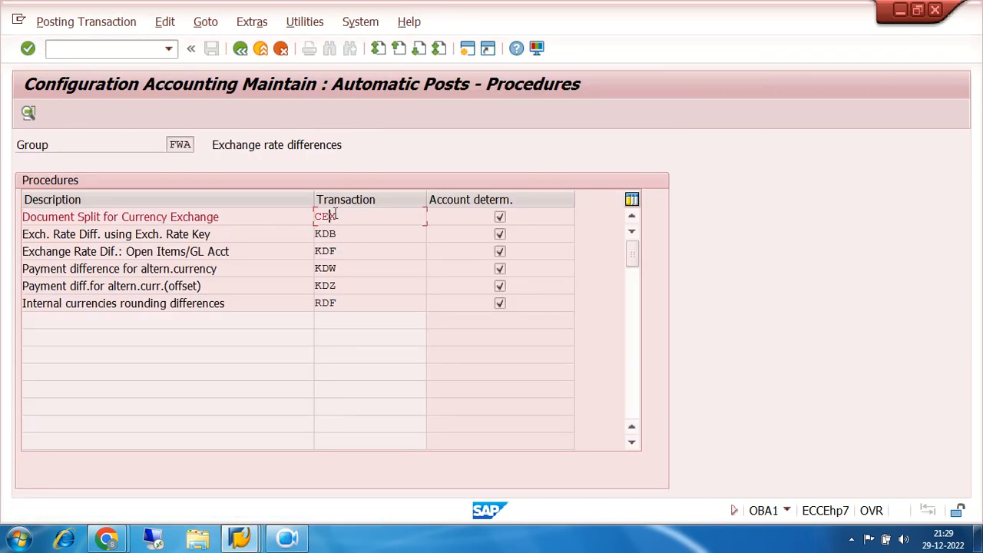
double_click(334, 215)
left_click(395, 404)
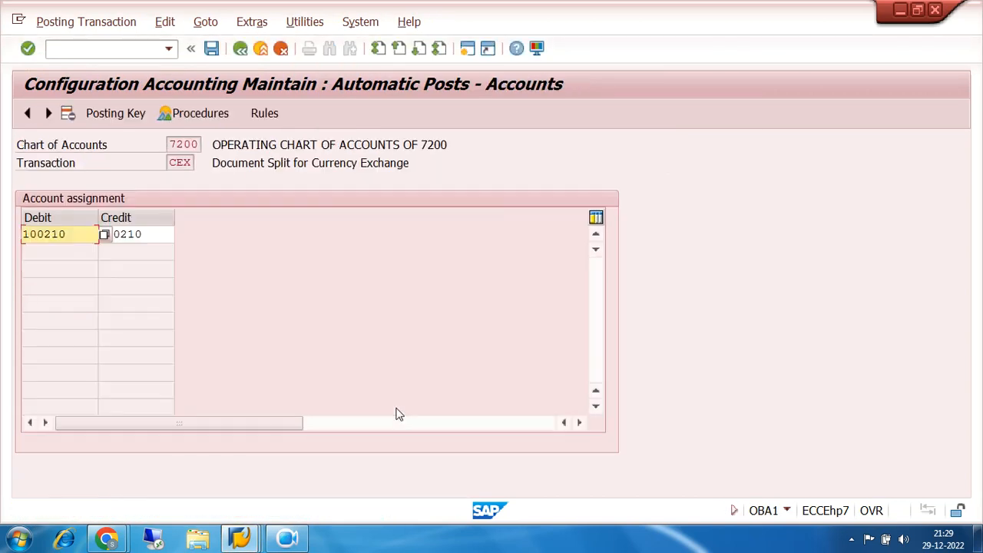
Look up company code 7200's G/L accounts by description and choose foreign exchange gain account 300100 as procedure CEX's debit account
left_click(161, 231)
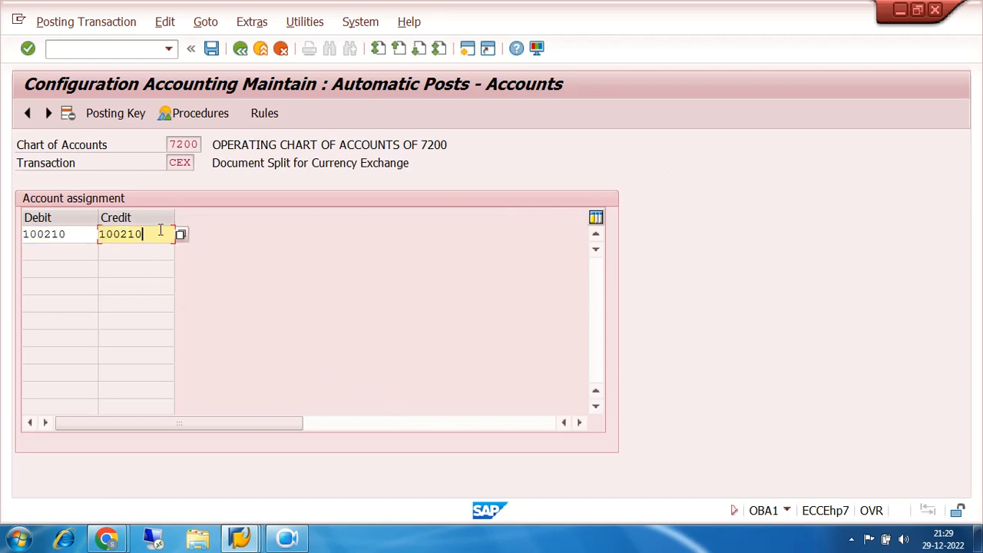
left_click(84, 233)
left_click(108, 235)
key("F4")
left_click(634, 499)
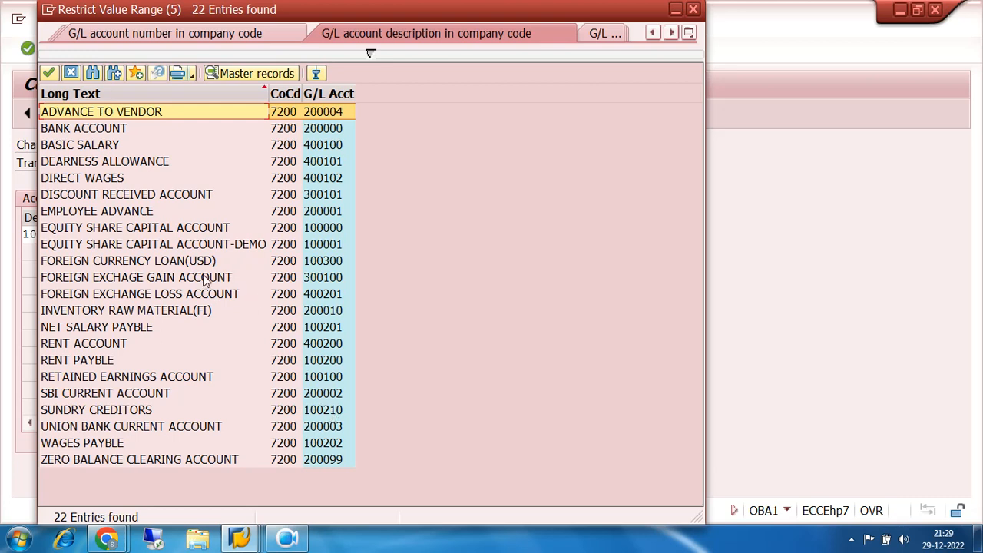
double_click(319, 277)
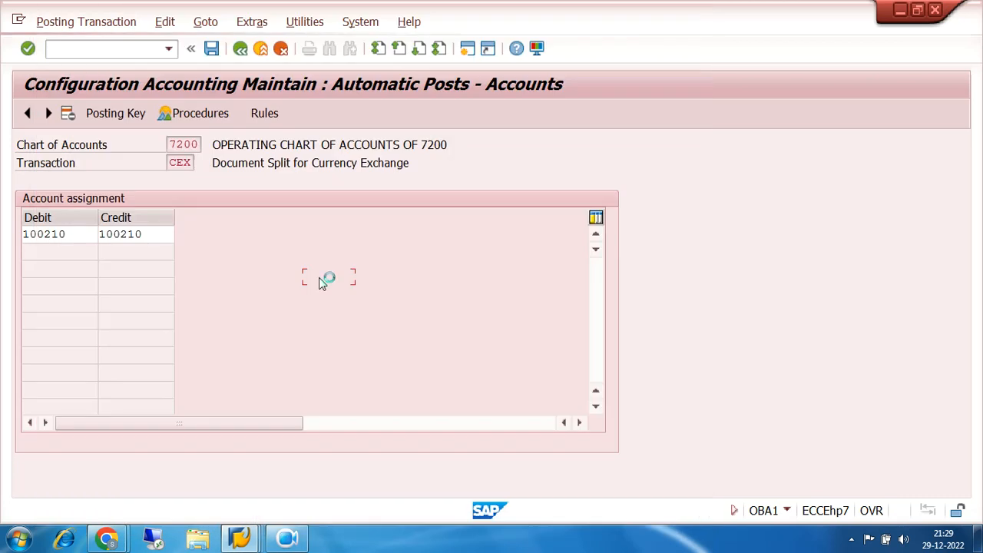
Set procedure CEX's credit account to 300100 and save the assignment under customizing request EH7K900139
left_click(159, 234)
key("BackSpace")
key("BackSpace")
key("BackSpace")
key("BackSpace")
key("BackSpace")
key("BackSpace")
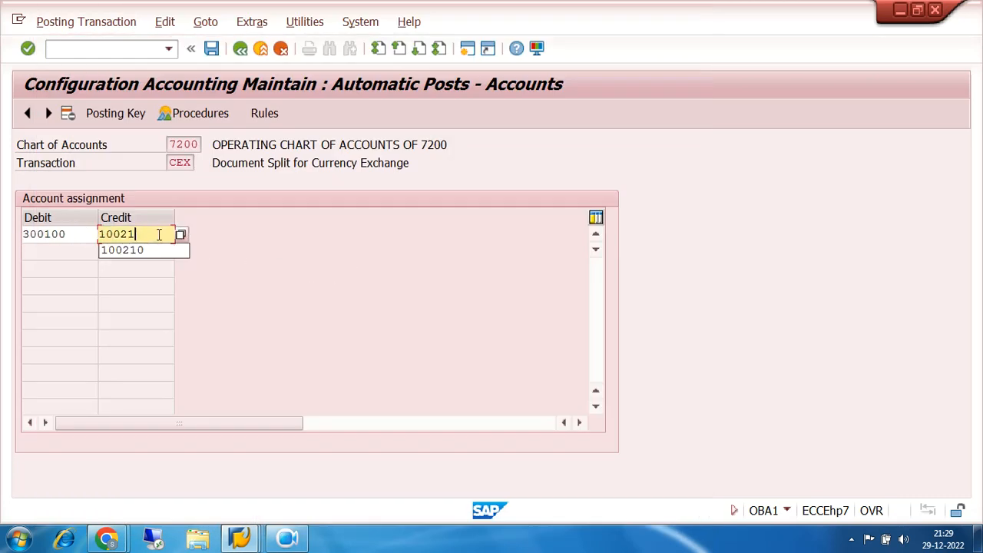
type("3")
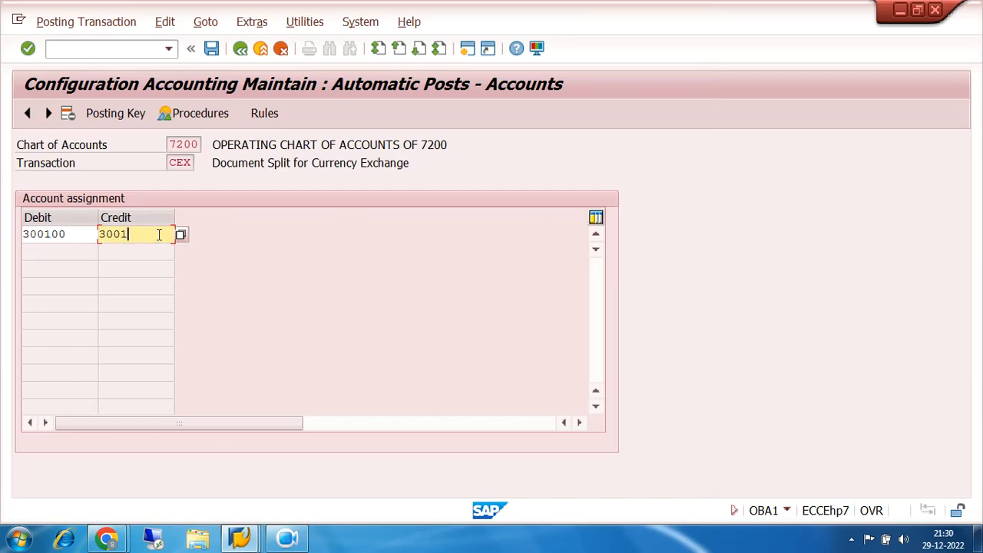
left_click(211, 48)
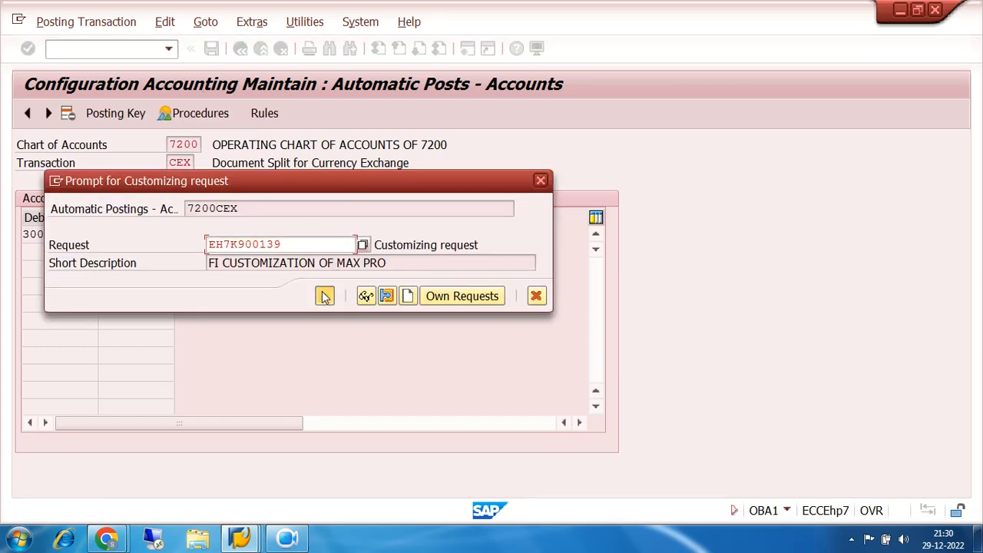
left_click(323, 295)
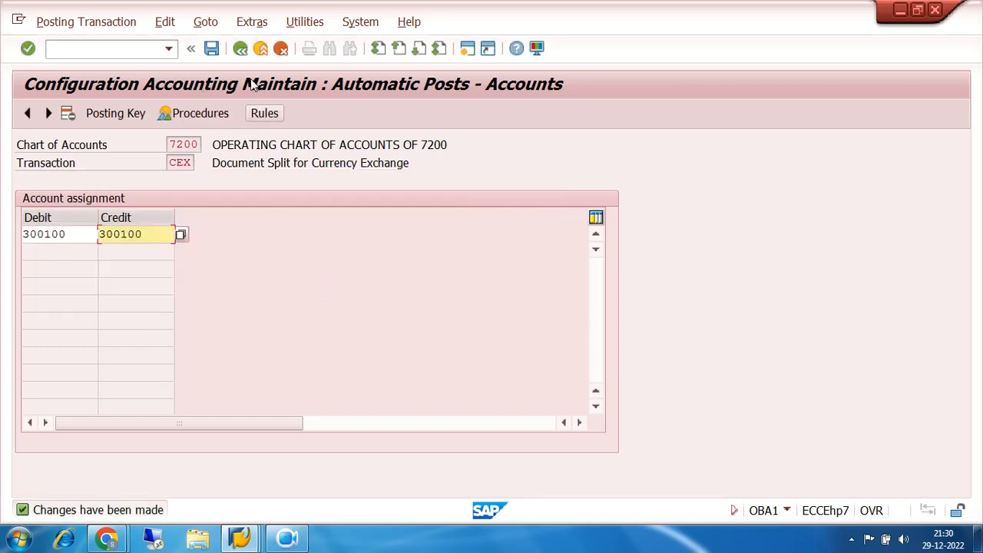
Leave the automatic posting configuration, close the error help and discard the open vendor clearing document
left_click(240, 48)
left_click(240, 49)
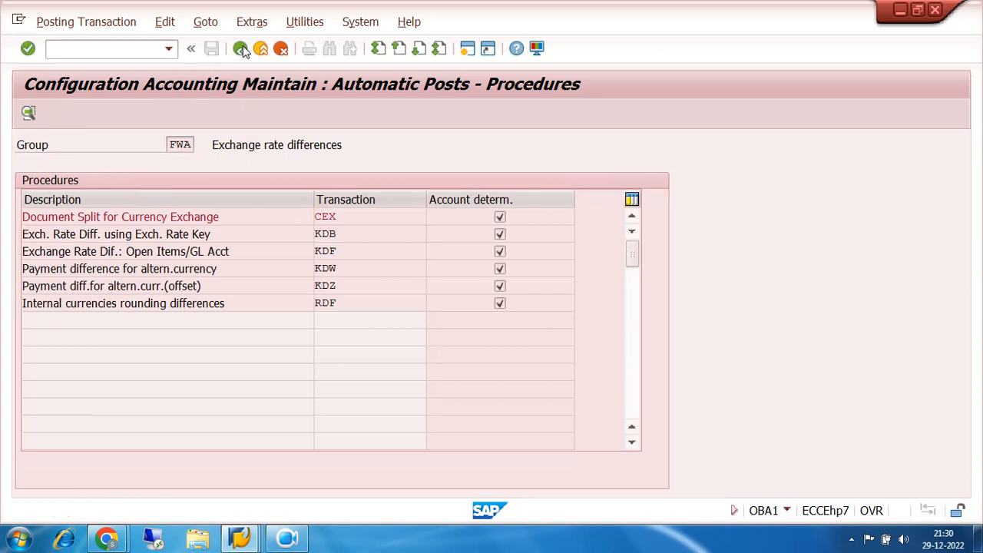
left_click(733, 65)
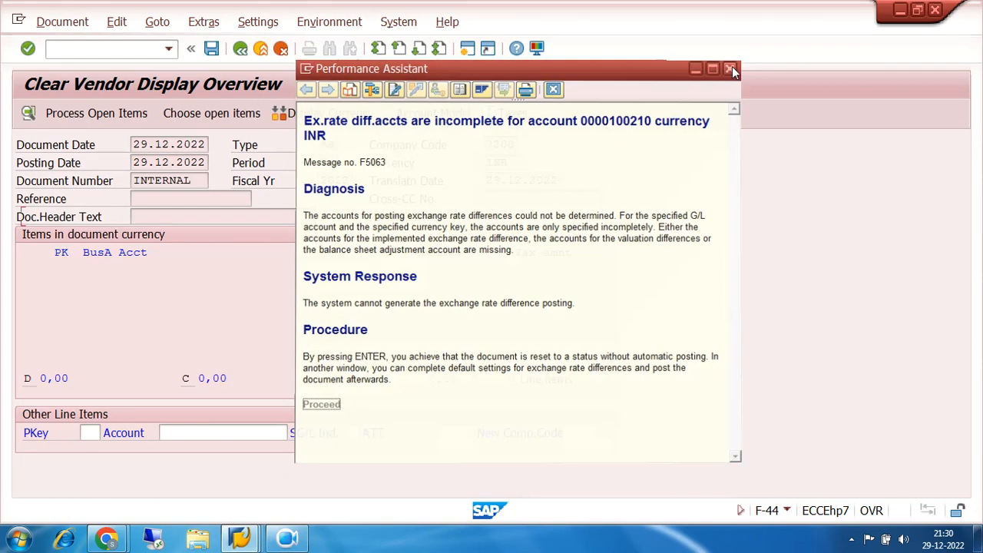
left_click(240, 48)
left_click(294, 354)
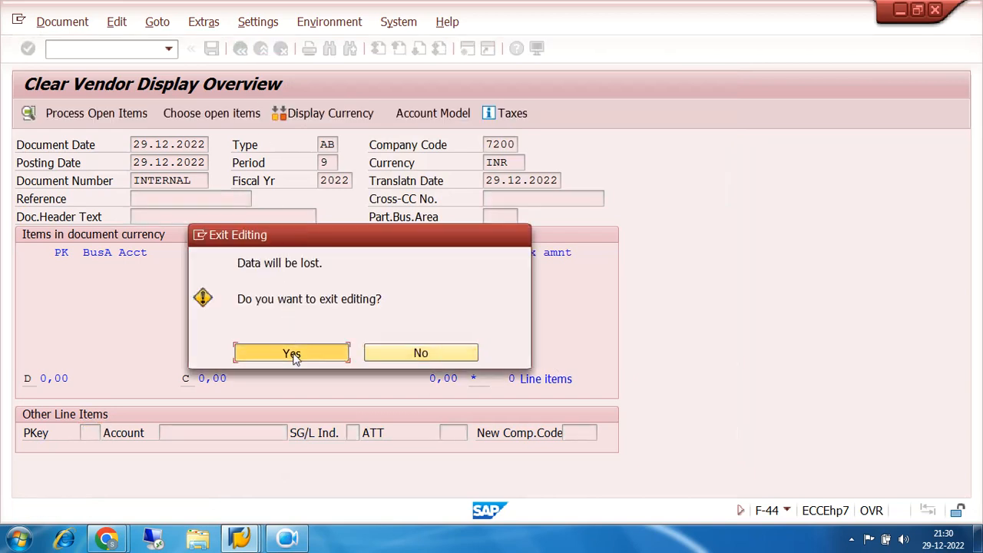
Select vendor Trident Ind Ltd in the clearing header, process its open items and simulate the clearing
left_click(154, 178)
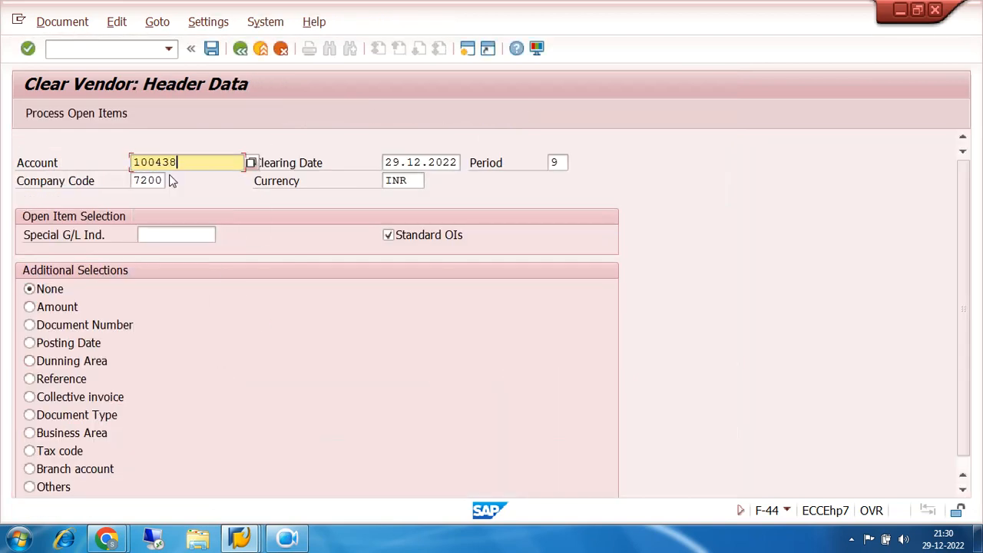
left_click(68, 113)
left_click(62, 23)
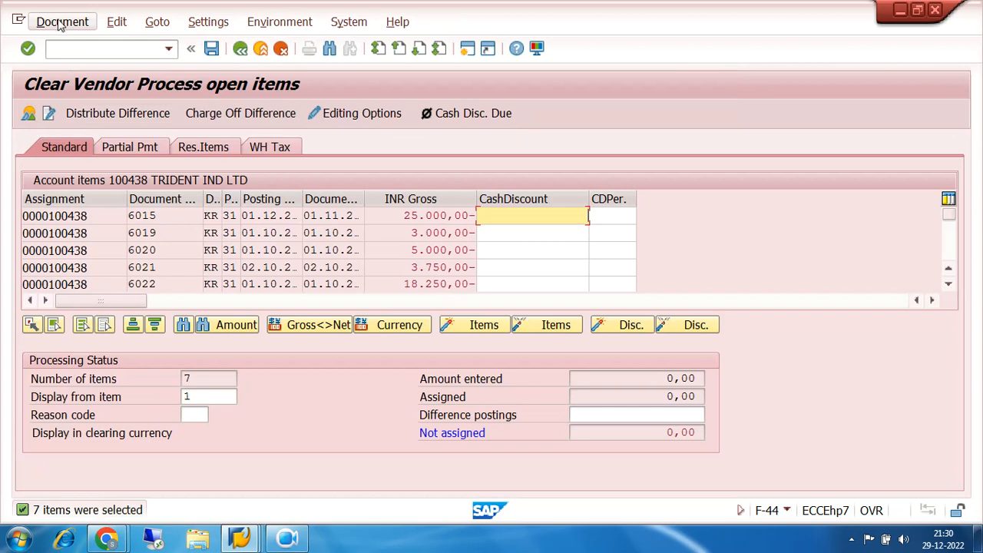
left_click(77, 64)
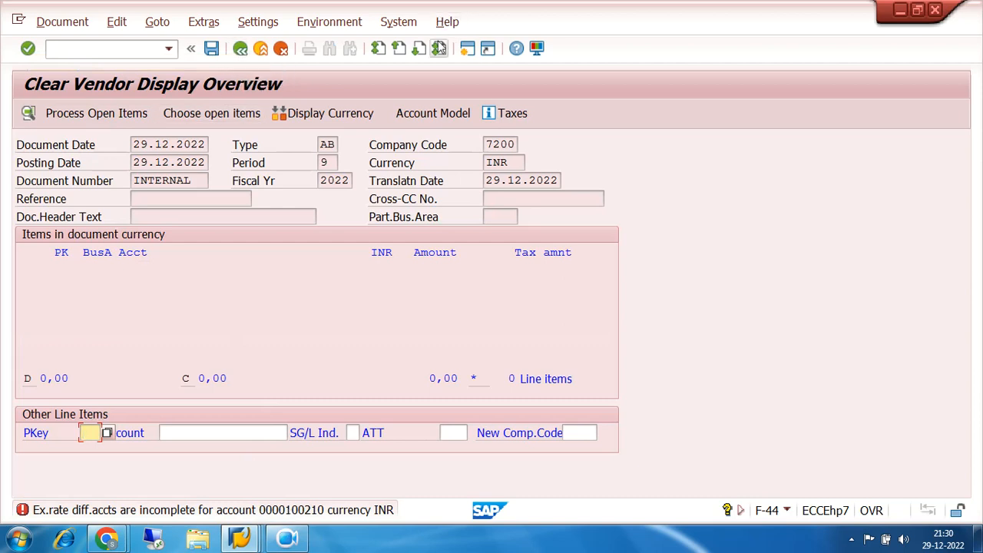
In the other clearing session, open G/L account 100210 of company code 7200 for editing in FS00 and show its control data
left_click(239, 538)
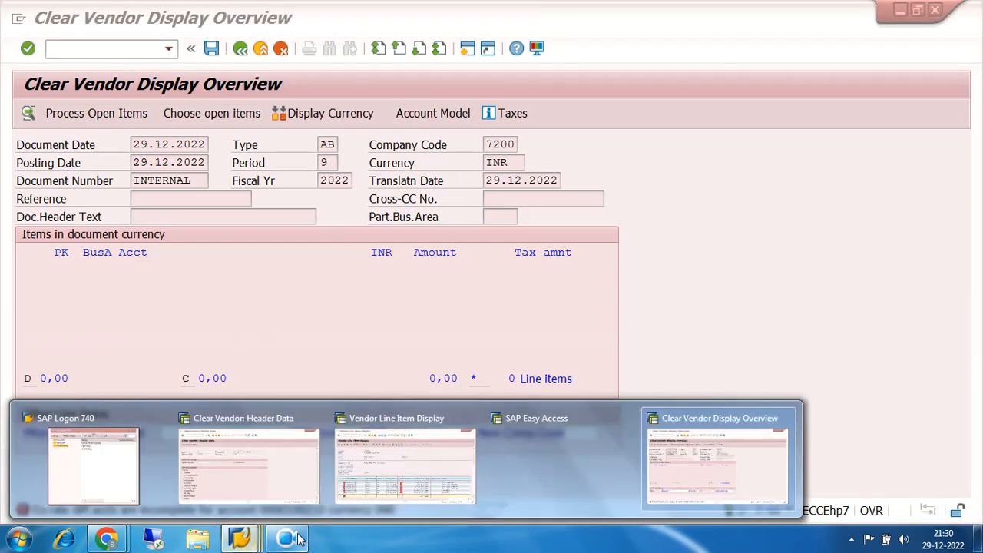
left_click(710, 495)
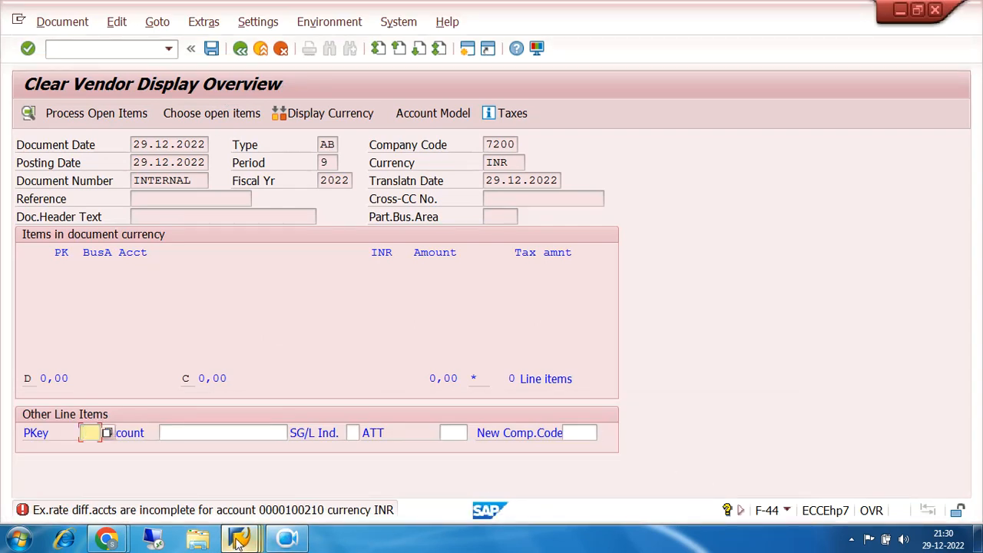
left_click(250, 541)
left_click(251, 470)
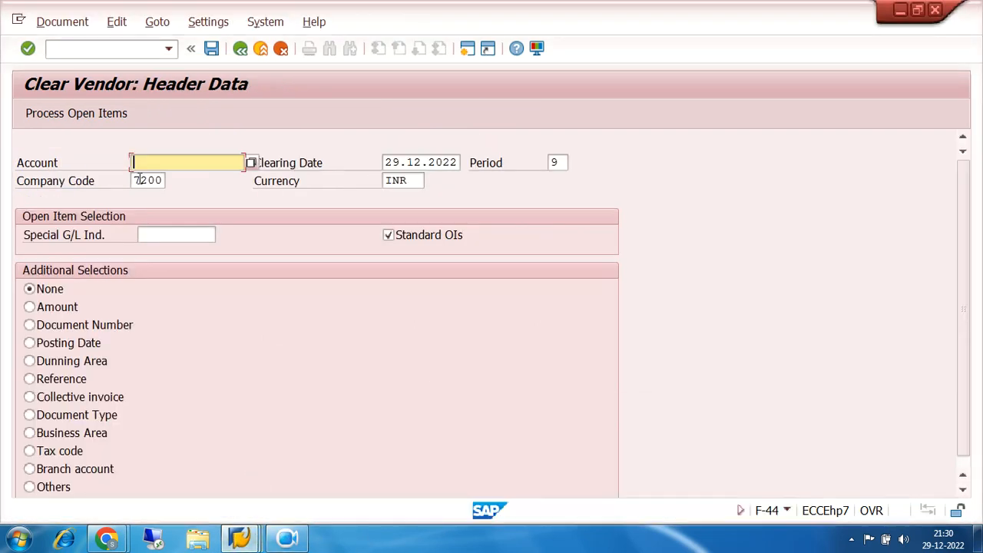
left_click(99, 55)
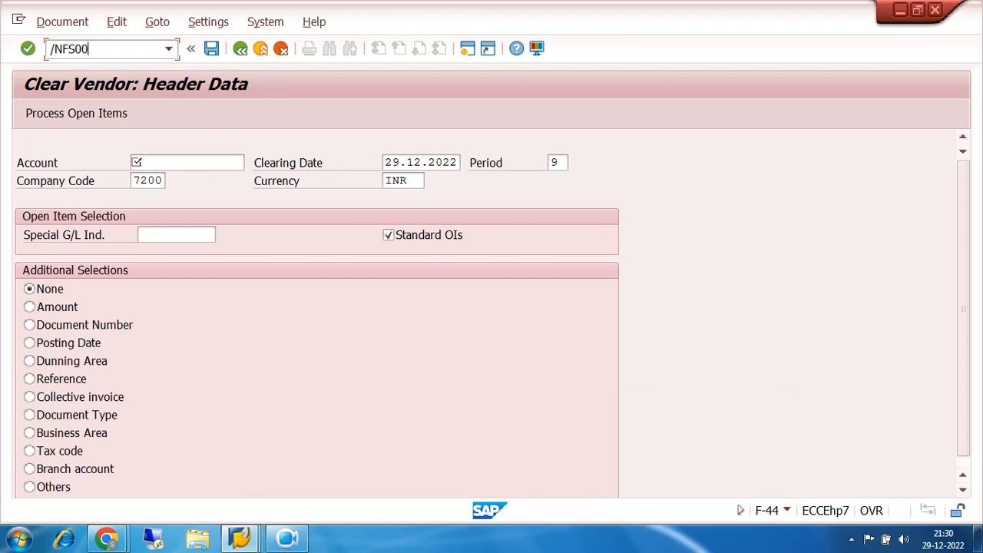
key("Return")
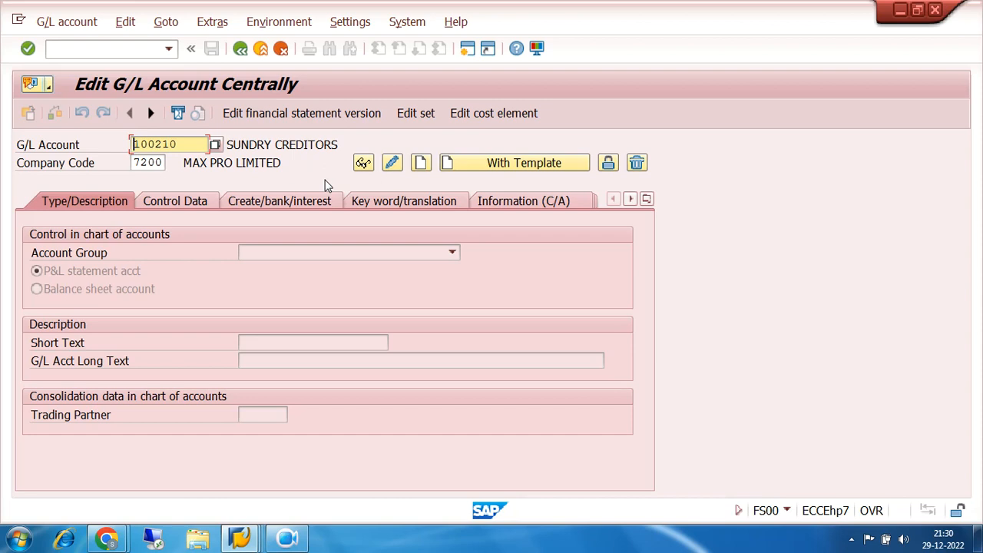
key("Return")
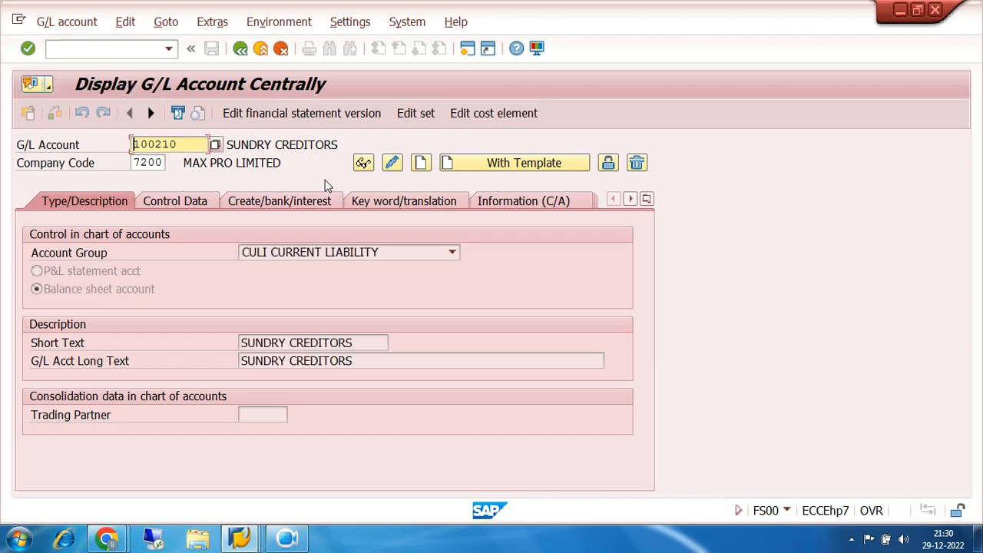
left_click(392, 162)
left_click(262, 203)
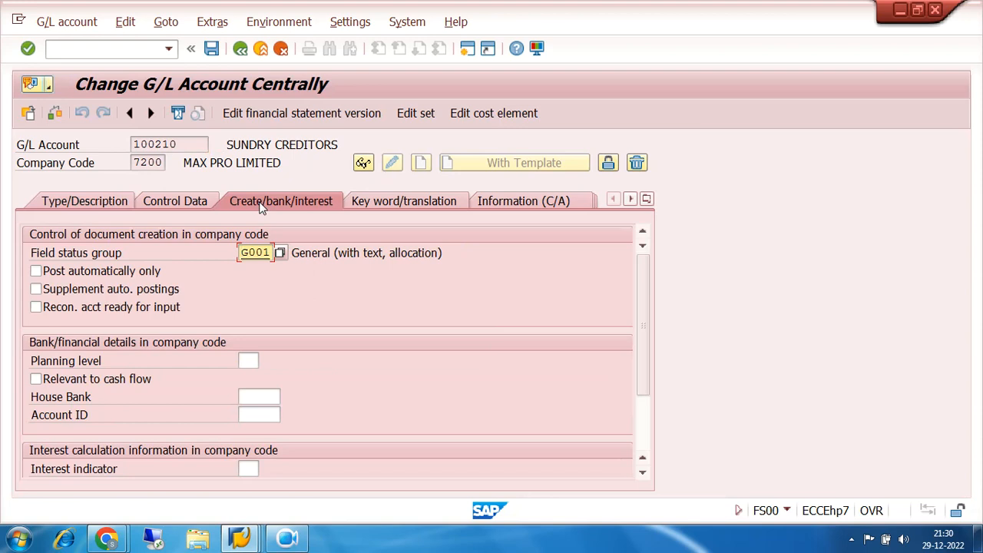
left_click(192, 202)
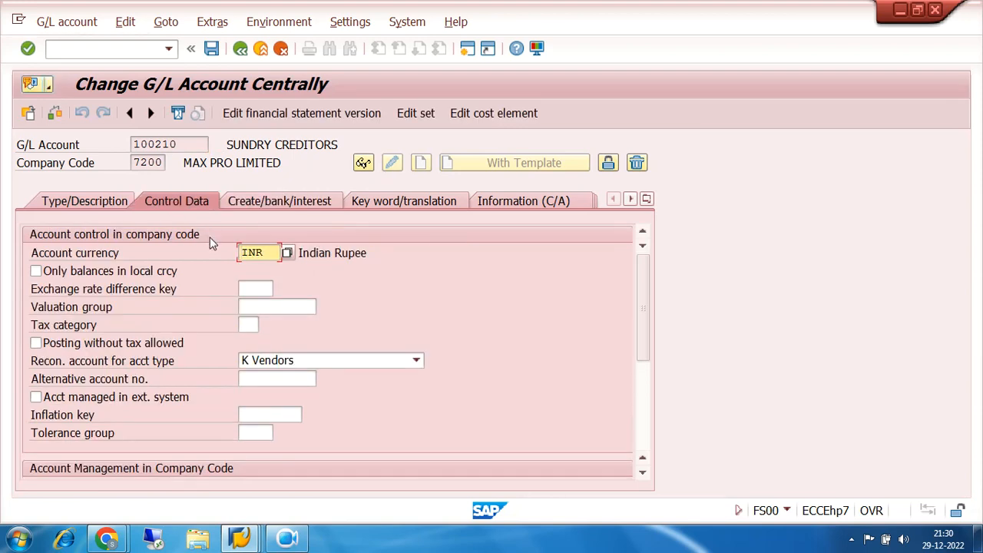
Try to save G/L account 100210 with balances kept only in local currency
left_click(36, 271)
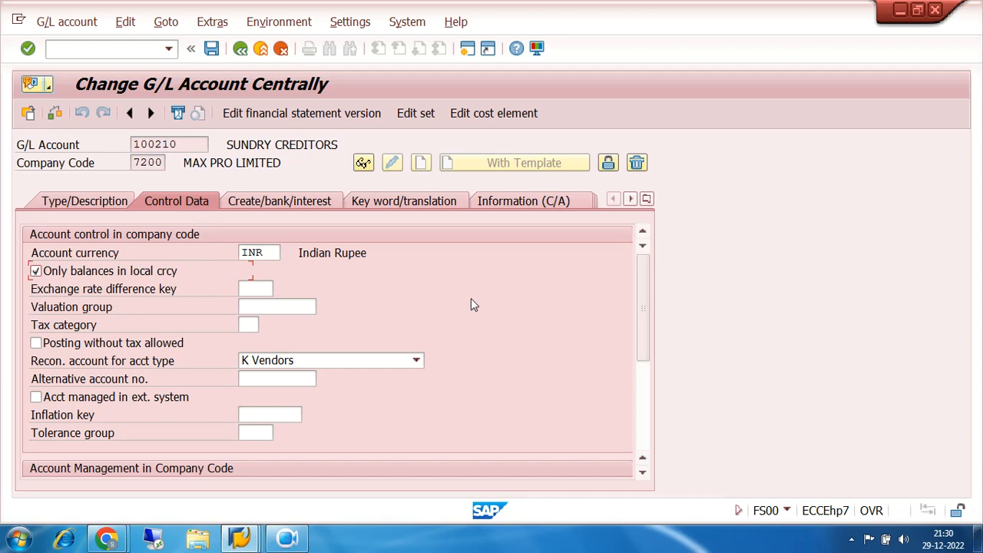
left_click(211, 50)
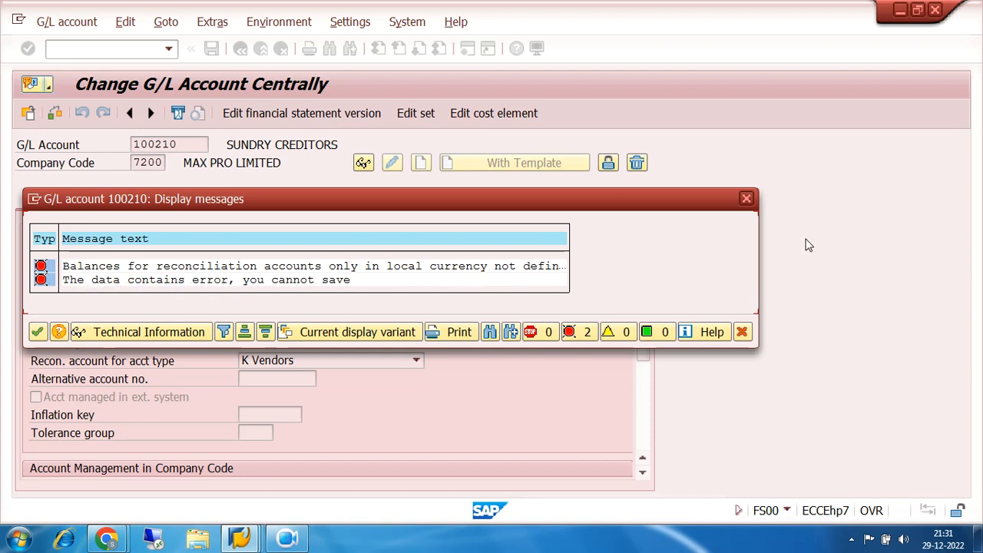
left_click(744, 199)
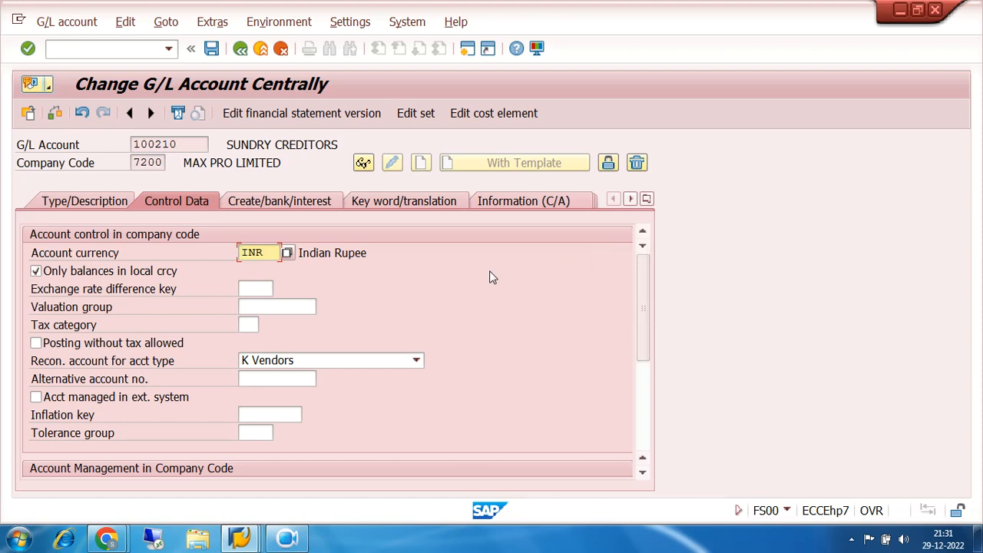
Set account 100210's exchange rate difference key to USD, turn off balances only in local currency and save the account
left_click(255, 290)
type("USD")
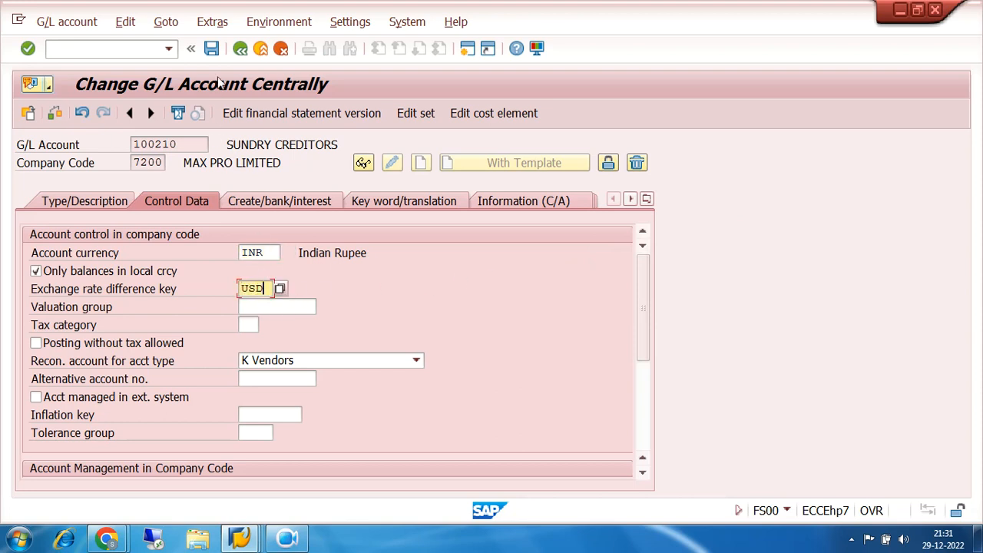
left_click(36, 271)
left_click(211, 49)
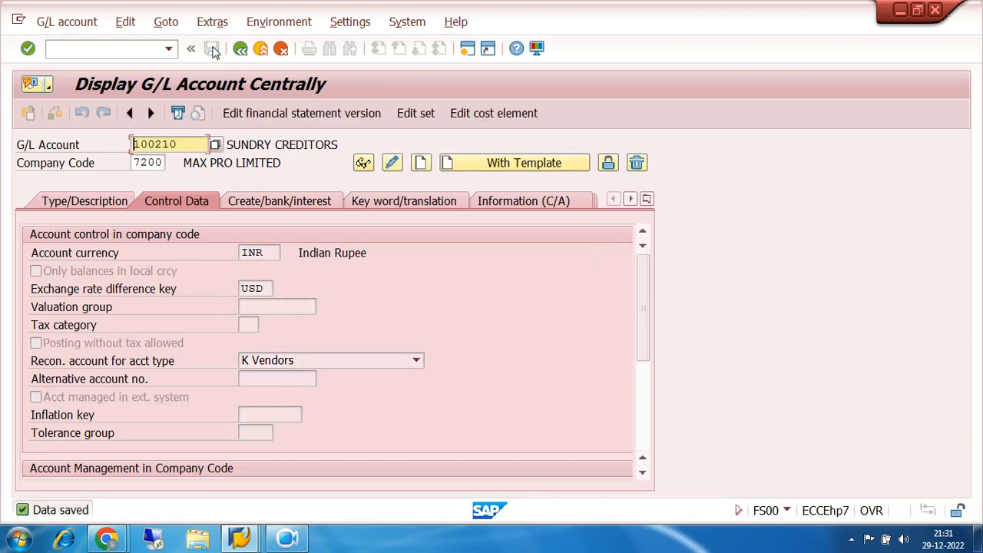
Leave the G/L account maintenance, return to the vendor clearing session and discard its current document
left_click(239, 49)
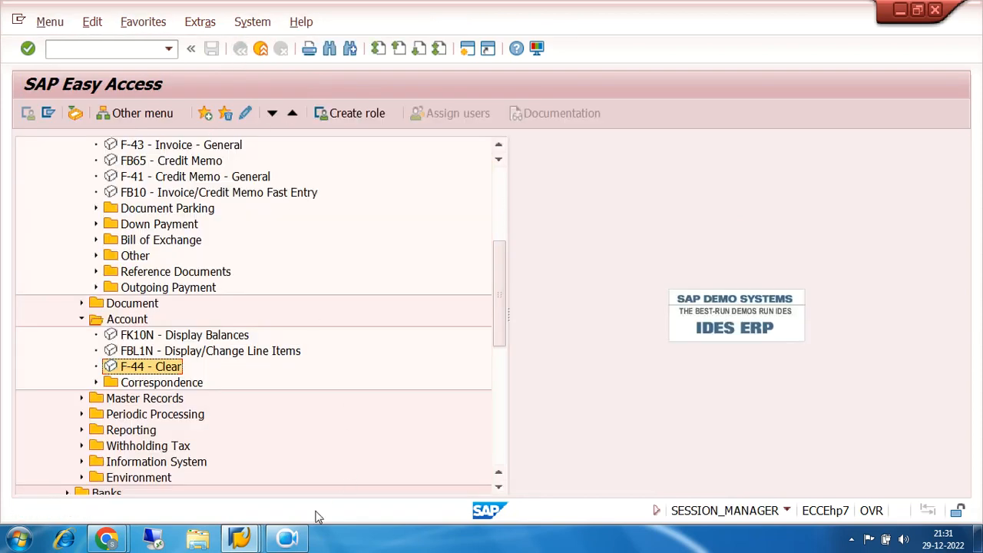
left_click(244, 540)
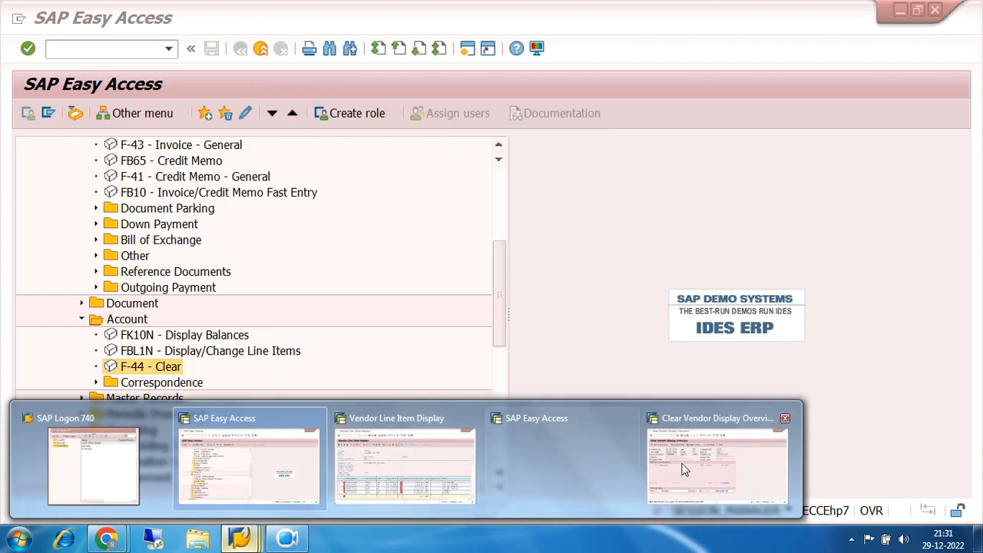
left_click(713, 462)
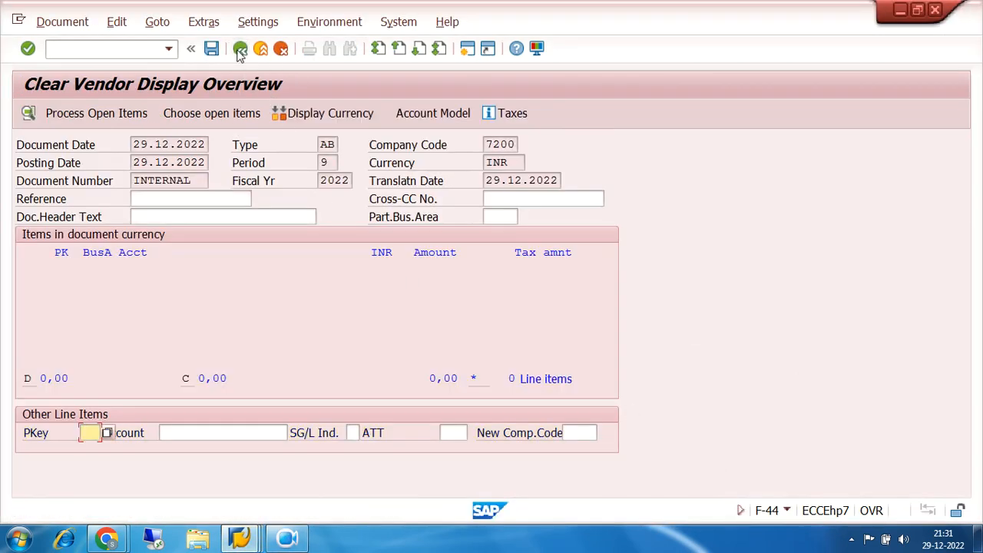
left_click(281, 49)
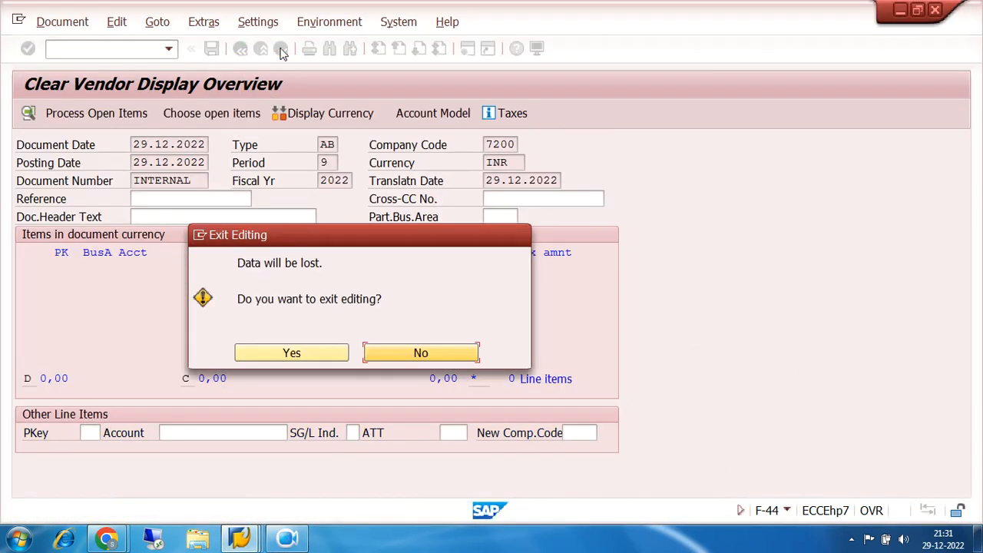
left_click(307, 353)
Choose vendor Trident Ind Ltd again, process its open items and rerun the clearing simulation
left_click(151, 157)
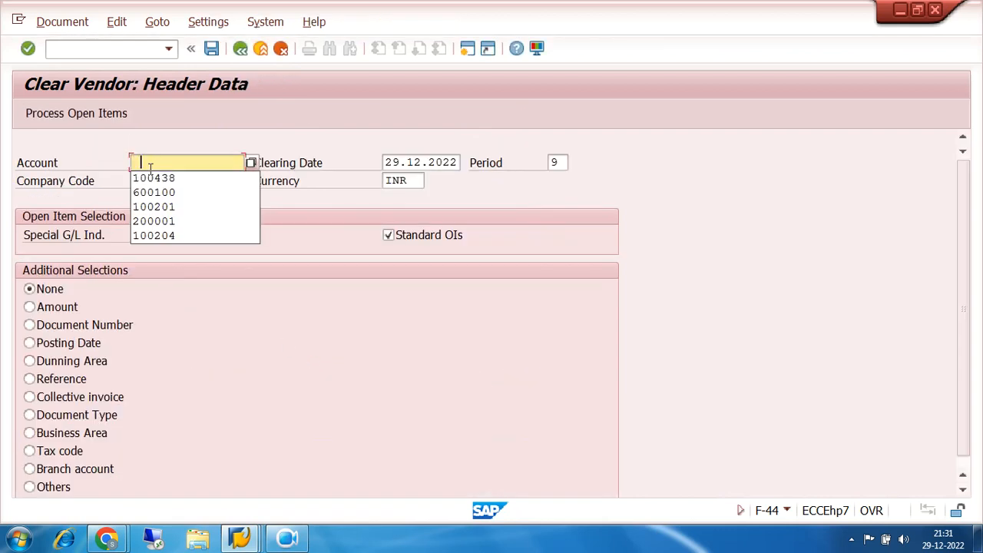
left_click(169, 175)
left_click(77, 113)
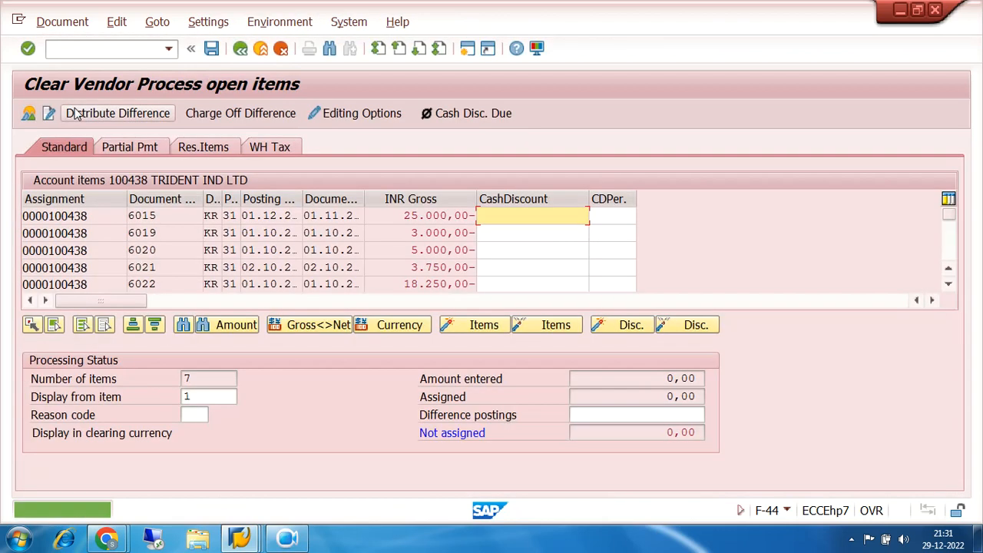
left_click(62, 22)
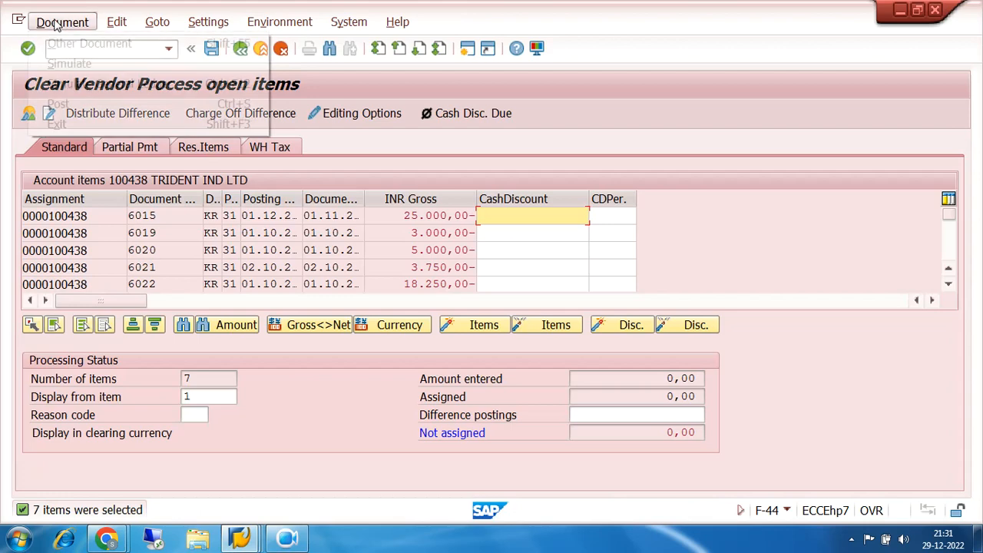
left_click(70, 64)
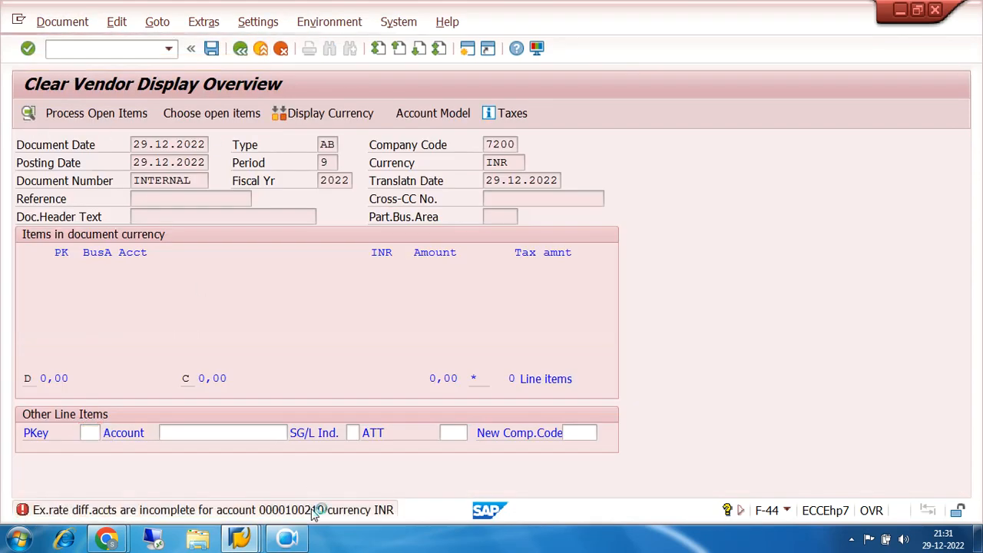
Proceed from the error's help to procedure CEX and check its debit and credit accounts for chart of accounts 7200
double_click(314, 511)
left_click(322, 407)
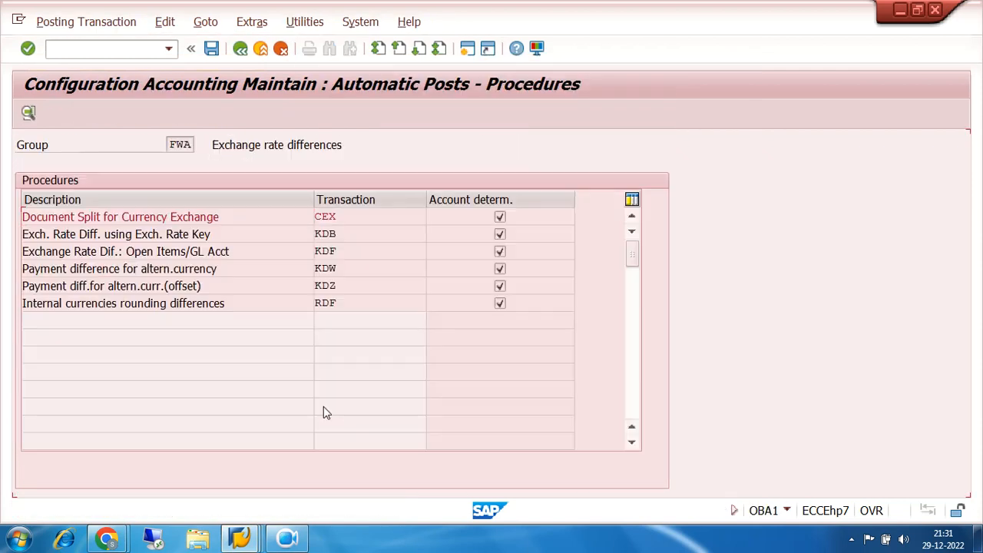
double_click(331, 216)
left_click(394, 404)
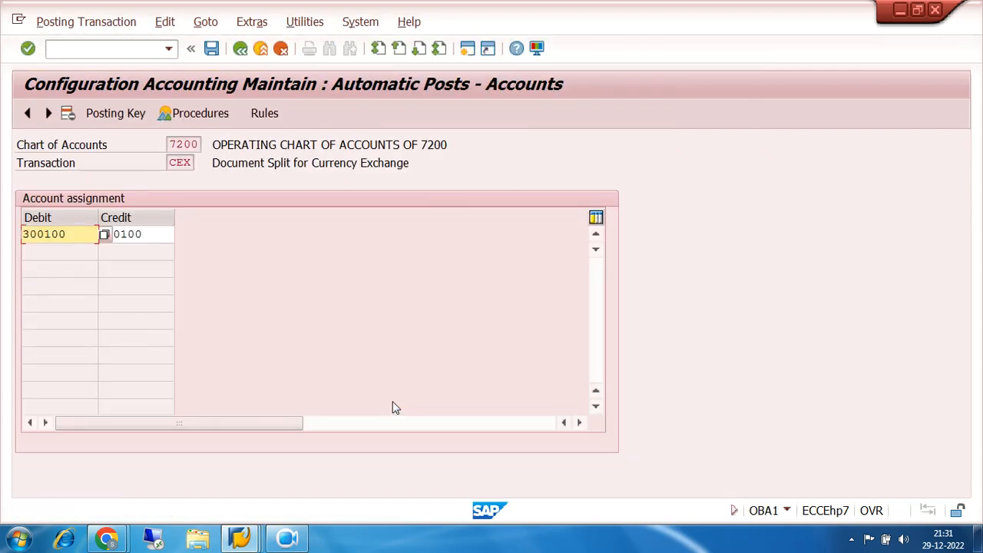
left_click(157, 232)
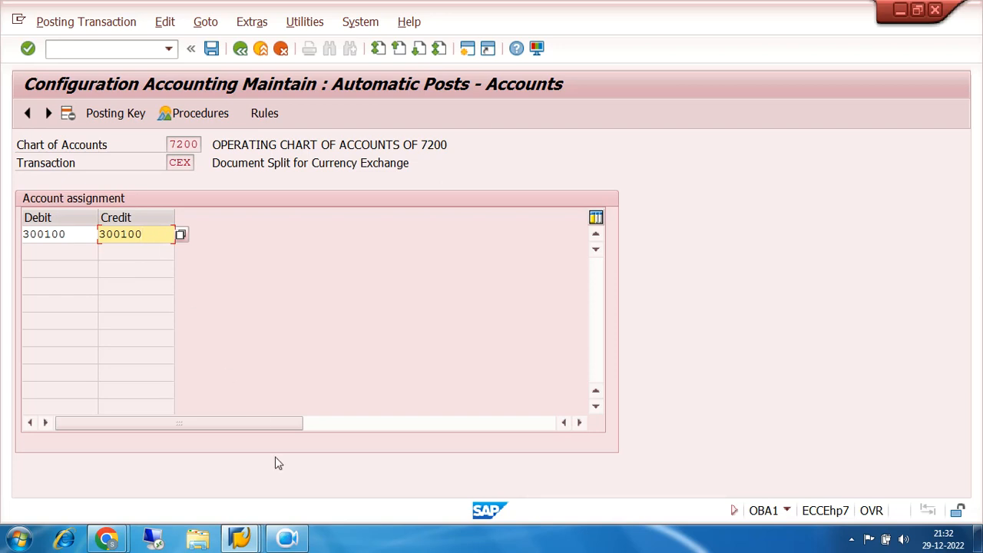
left_click(250, 539)
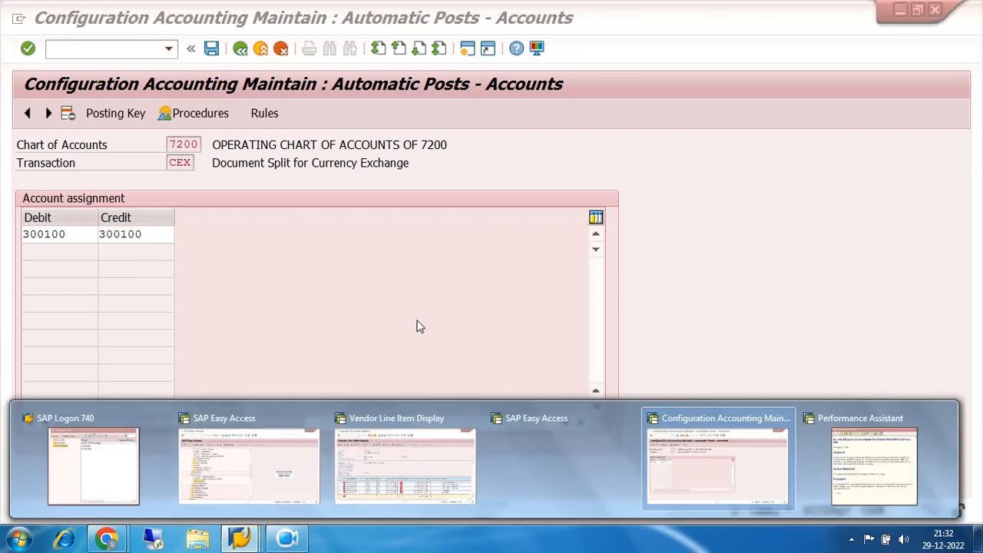
Switch to the SAP Easy Access session, open the SAP Reference IMG through SPRO and expand Financial Accounting (New)
left_click(570, 456)
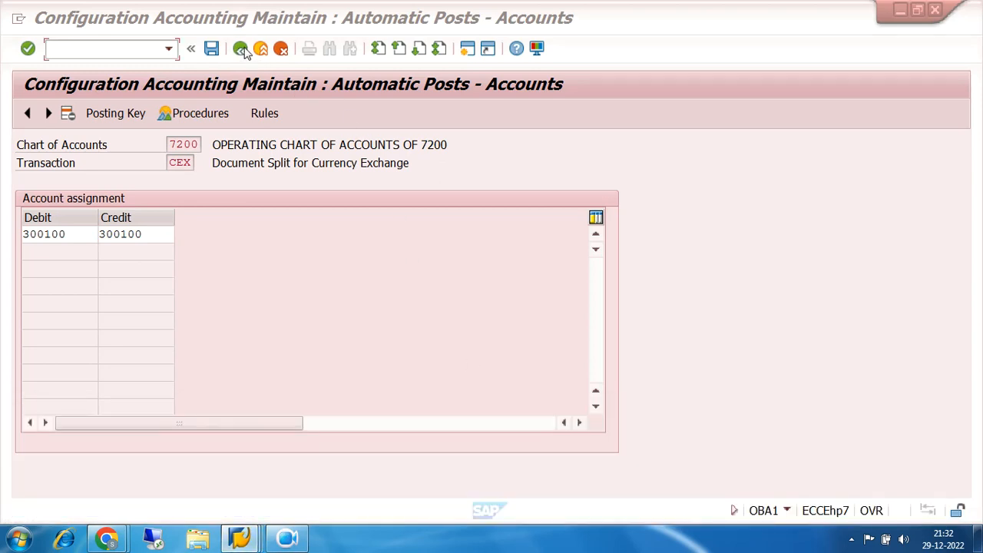
left_click(244, 540)
left_click(278, 454)
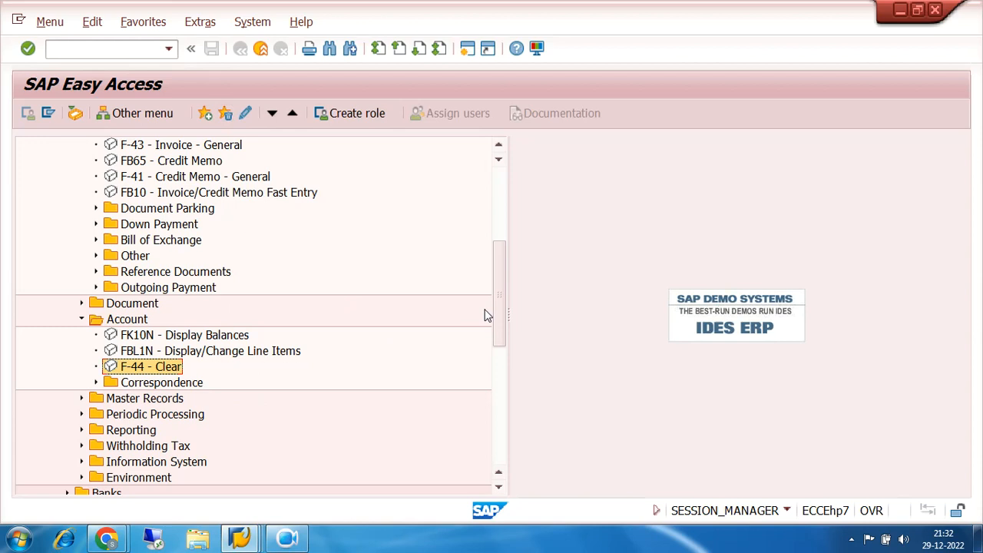
left_click_drag(500, 314, 488, 172)
left_click(310, 161)
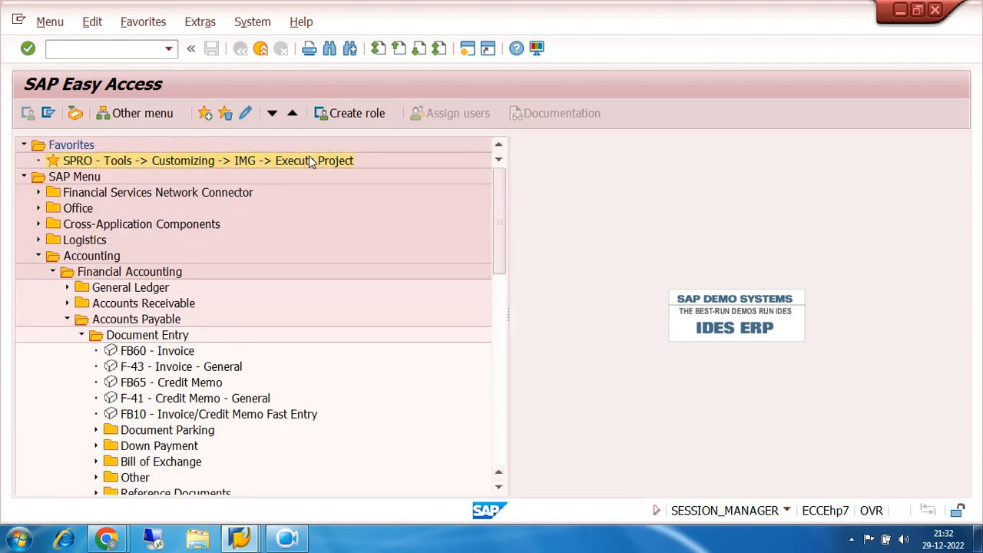
double_click(310, 161)
left_click(104, 112)
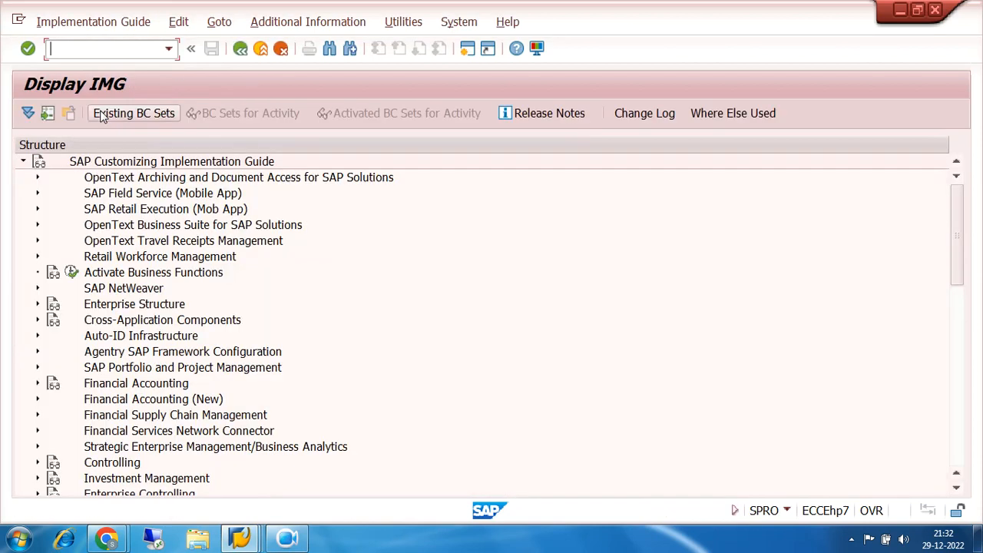
left_click(38, 399)
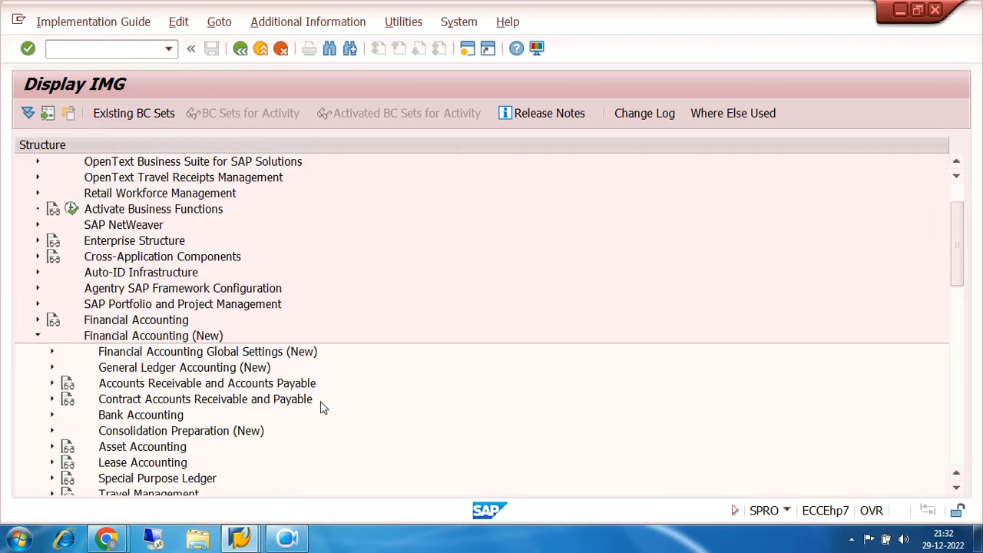
scroll(324, 407, "down", 3)
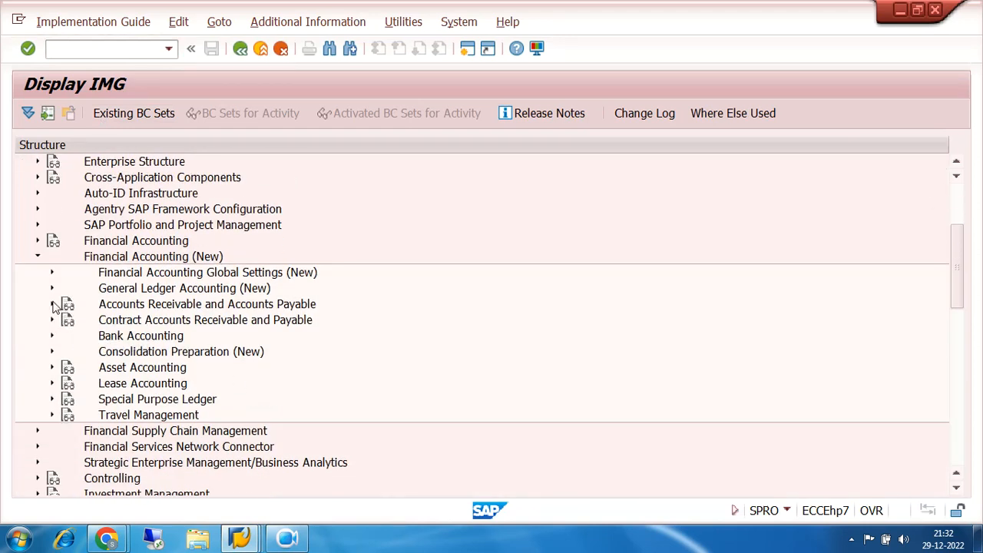
Look through Financial Accounting Global Settings (New), including its Ledgers and Document nodes, for the document splitting settings
left_click(51, 273)
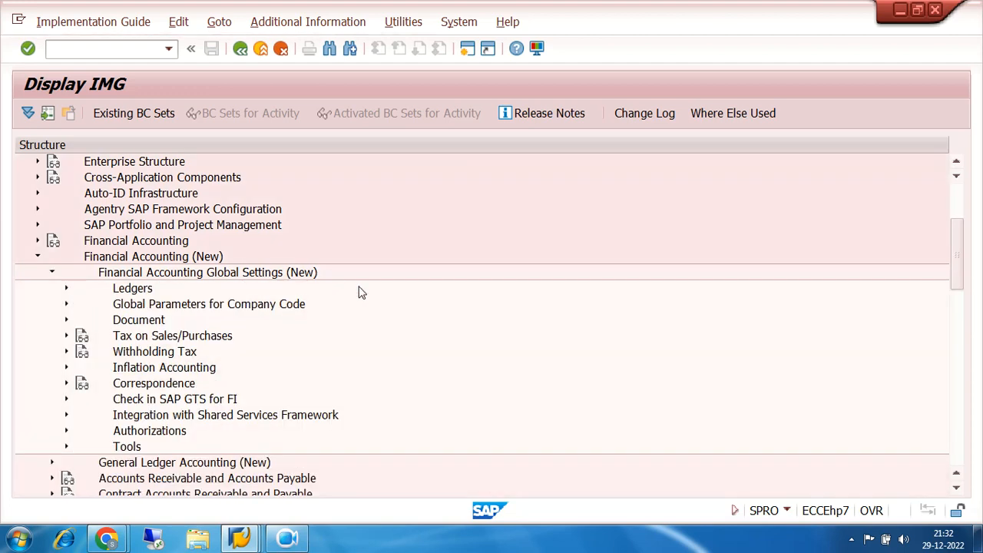
scroll(359, 291, "down", 3)
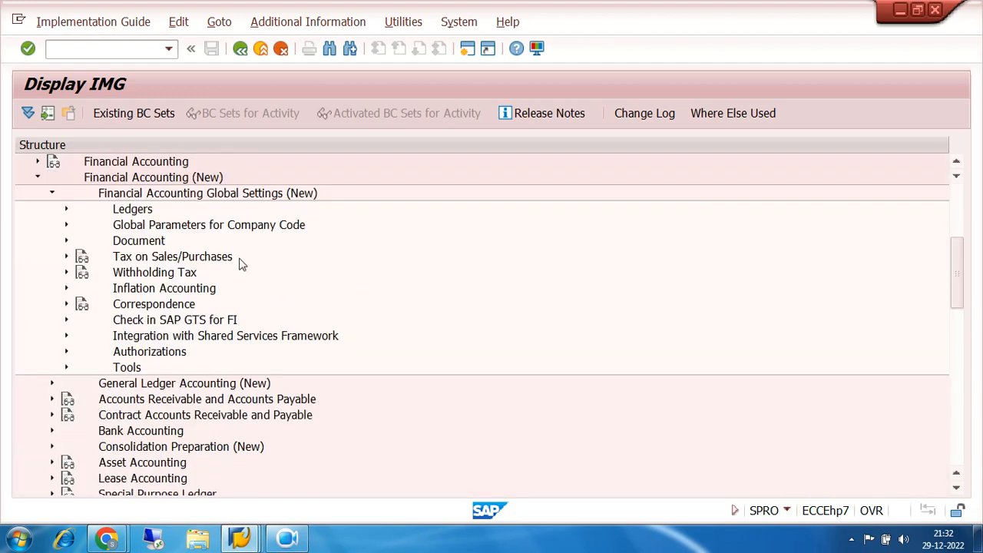
left_click(66, 211)
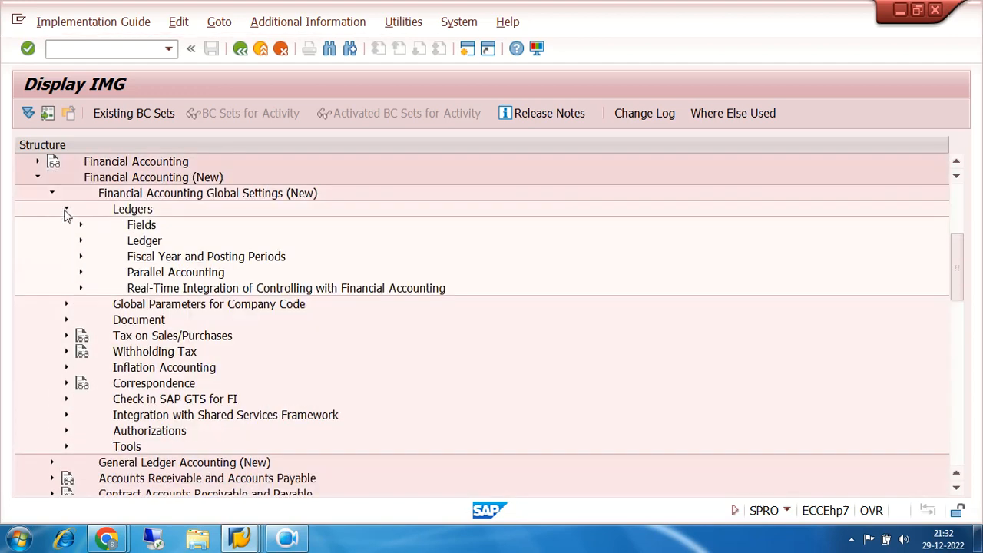
left_click(66, 210)
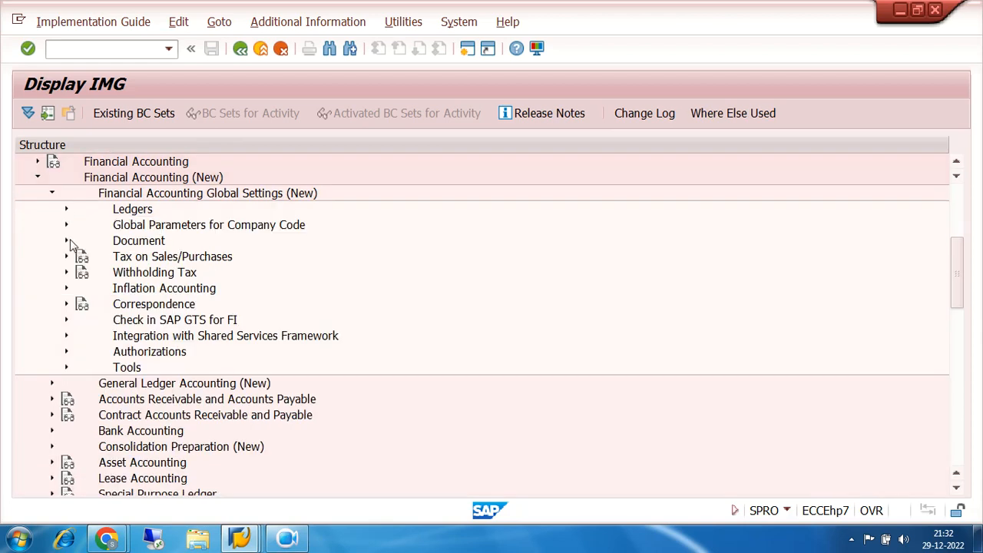
left_click(67, 241)
left_click(67, 241)
scroll(254, 266, "up", 2)
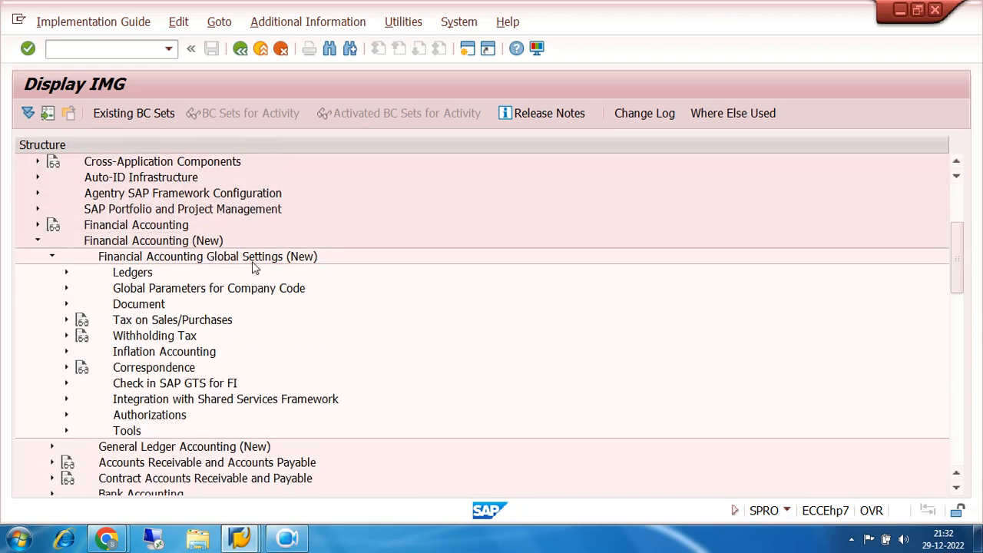
left_click(51, 259)
left_click(51, 259)
left_click(51, 259)
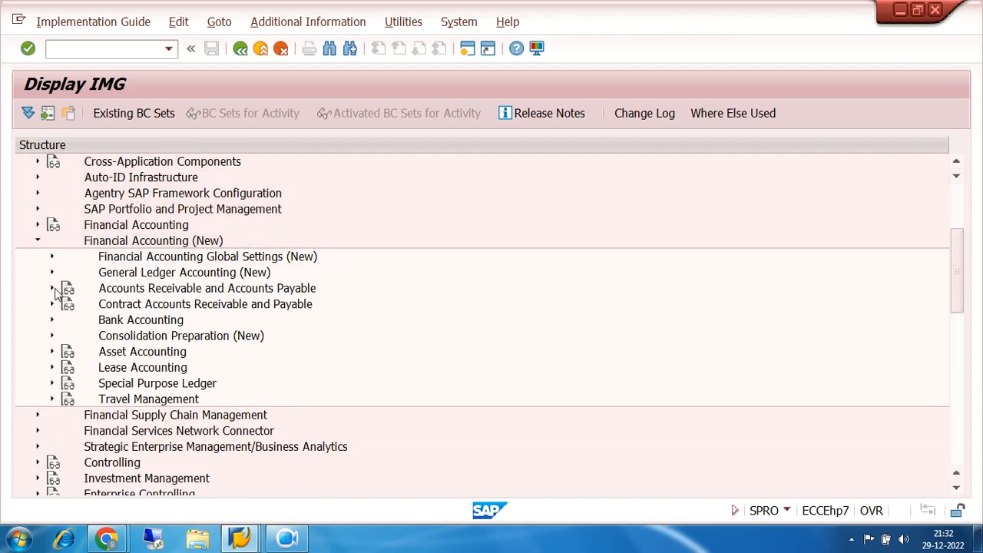
Open Activate Document Splitting from the general ledger's business transactions in the implementation guide
left_click(53, 272)
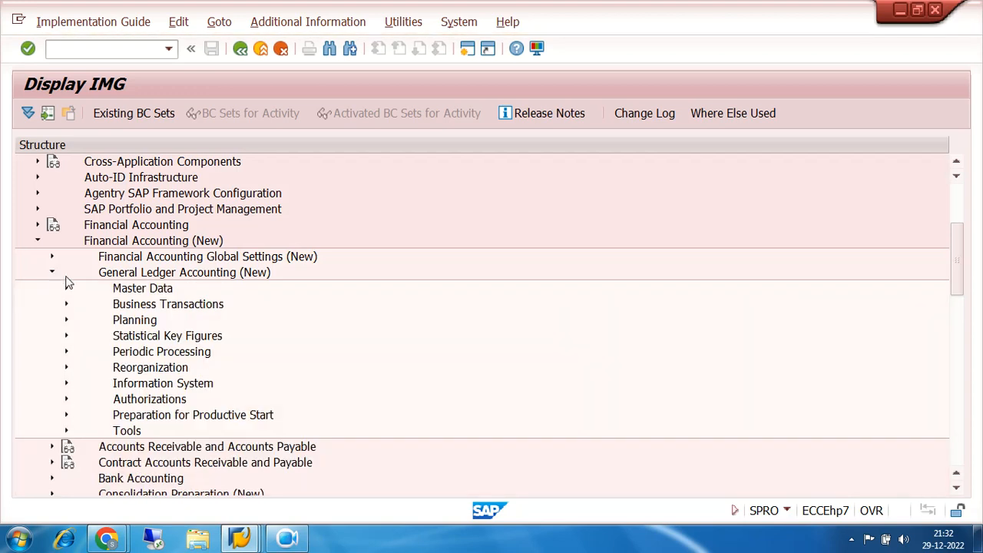
left_click(66, 304)
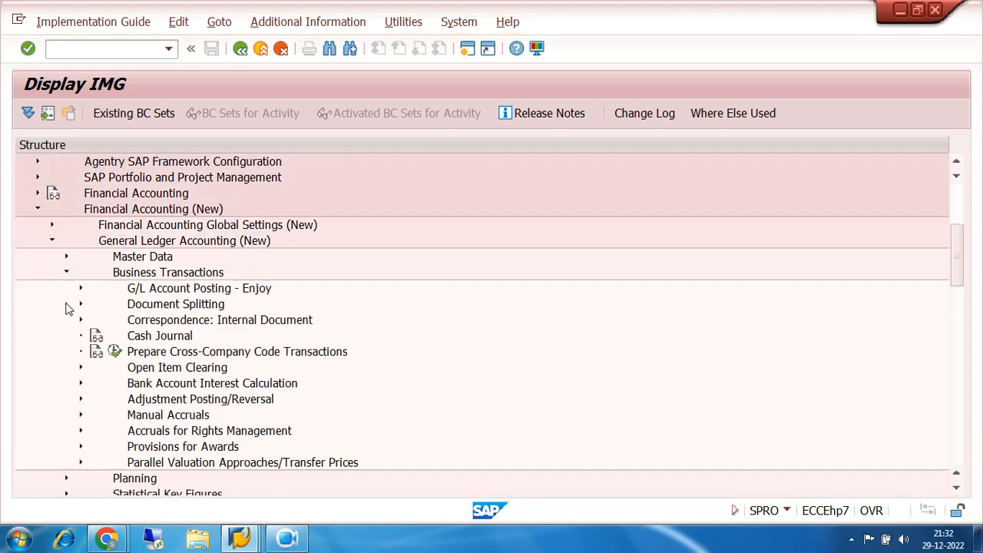
left_click(81, 305)
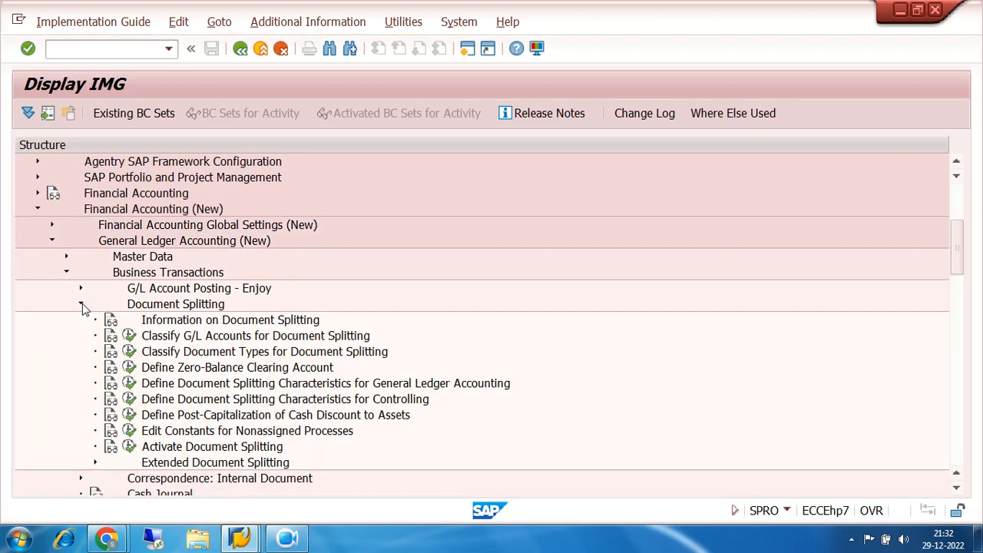
left_click(129, 446)
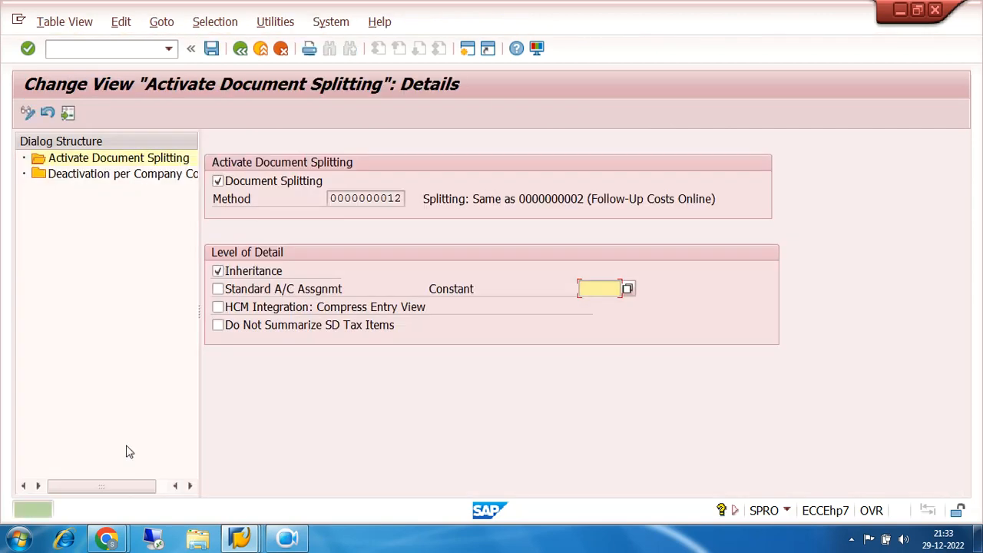
Check company code 7200's entry in the document splitting deactivation per company code and return to the implementation guide
double_click(121, 174)
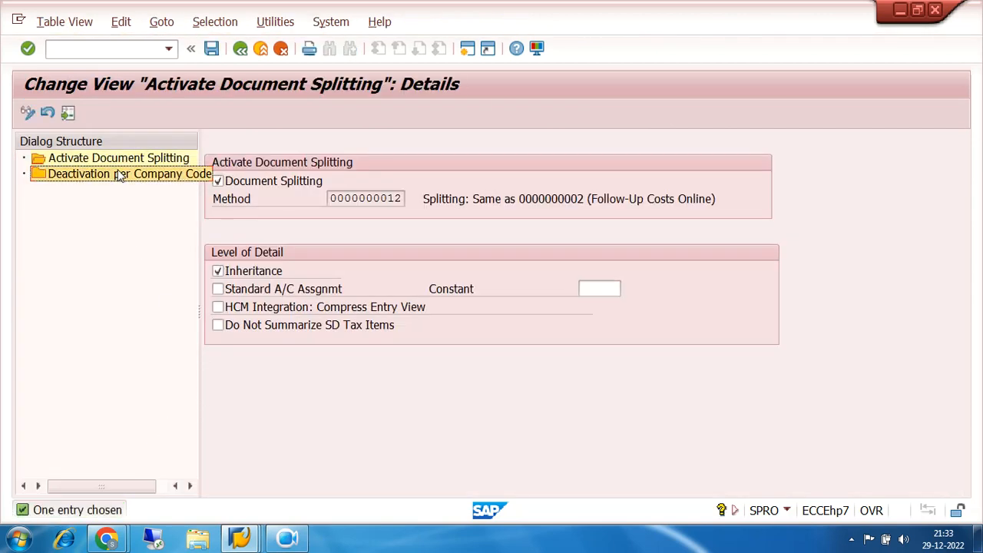
left_click(398, 441)
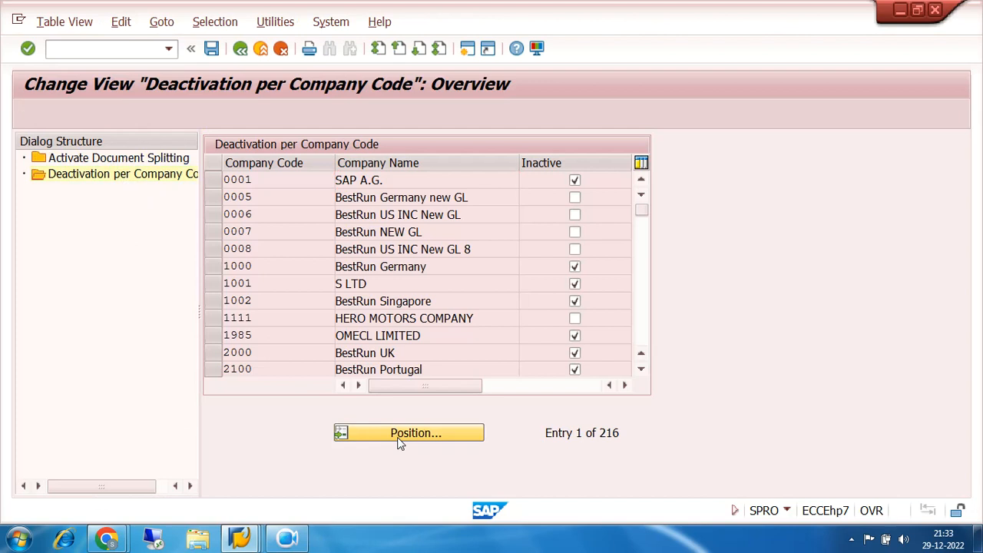
type("7200")
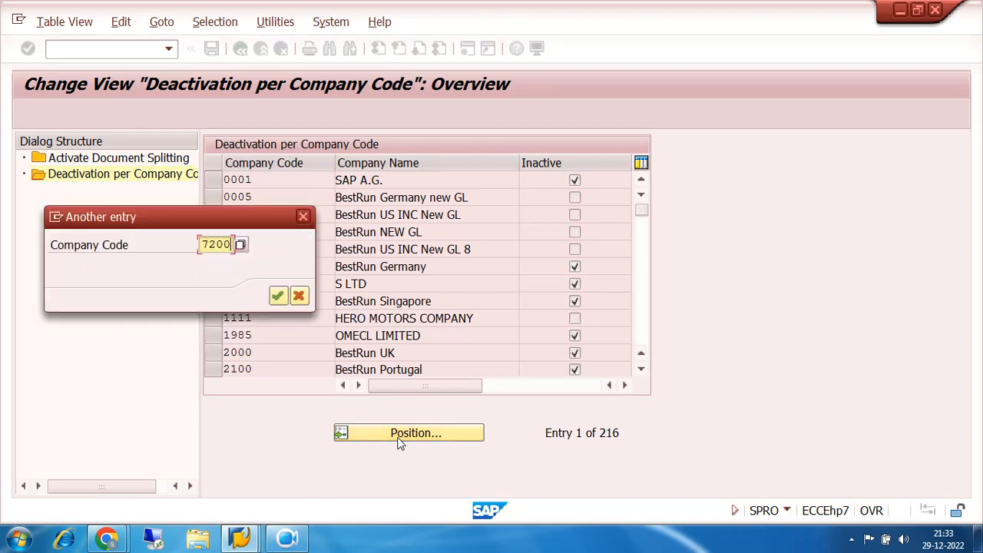
key("Return")
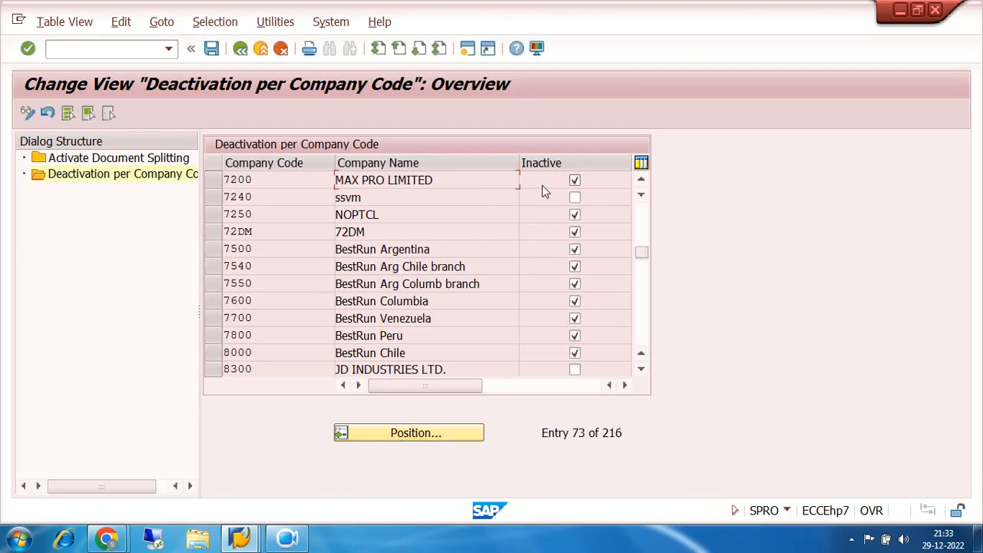
left_click(211, 48)
left_click(240, 48)
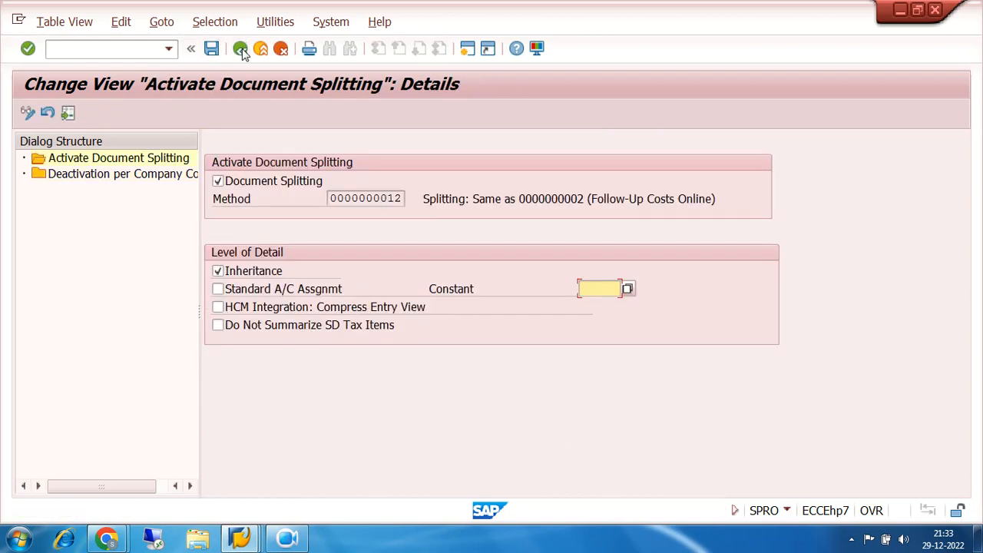
left_click(241, 49)
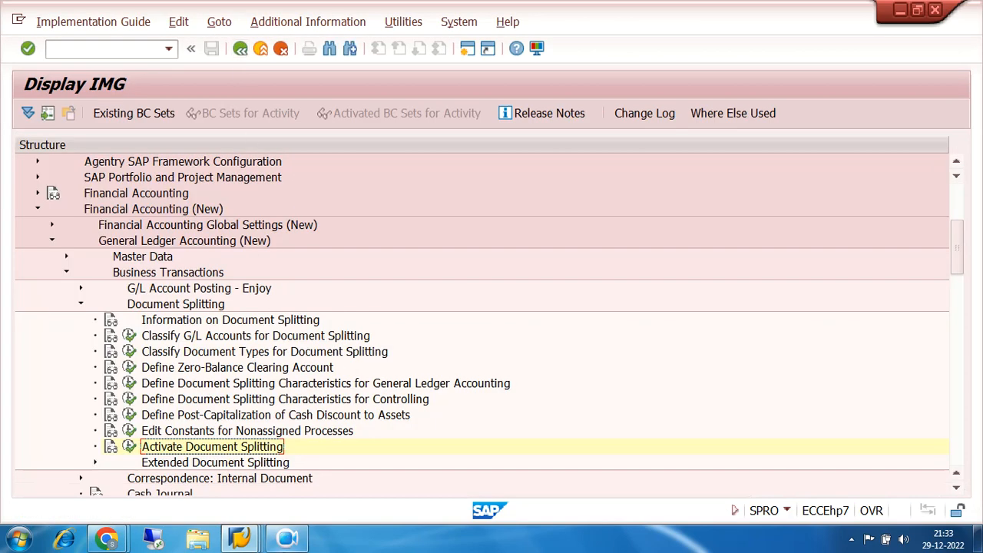
Return to the CEX account assignment session for chart of accounts 7200 and set the credit account to 100210
left_click(247, 544)
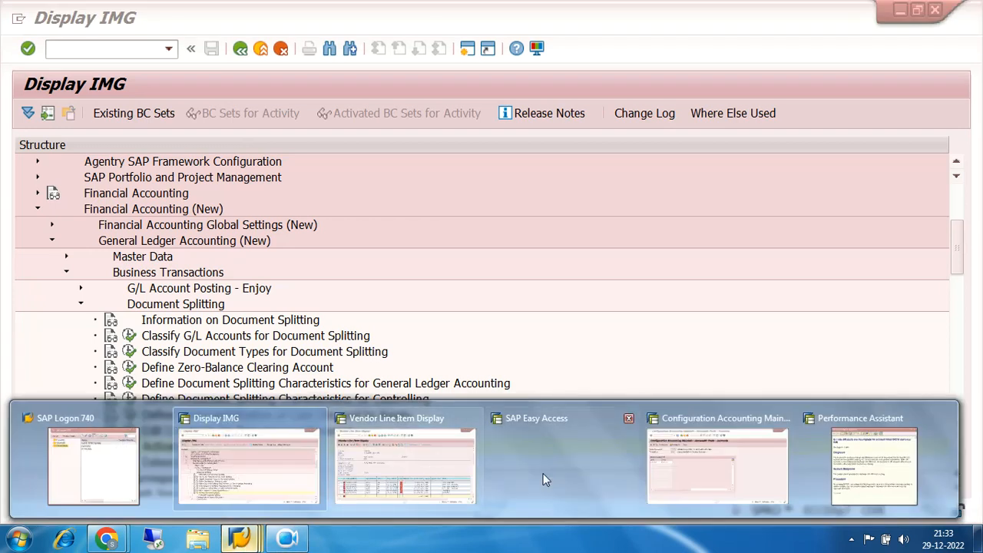
left_click(711, 478)
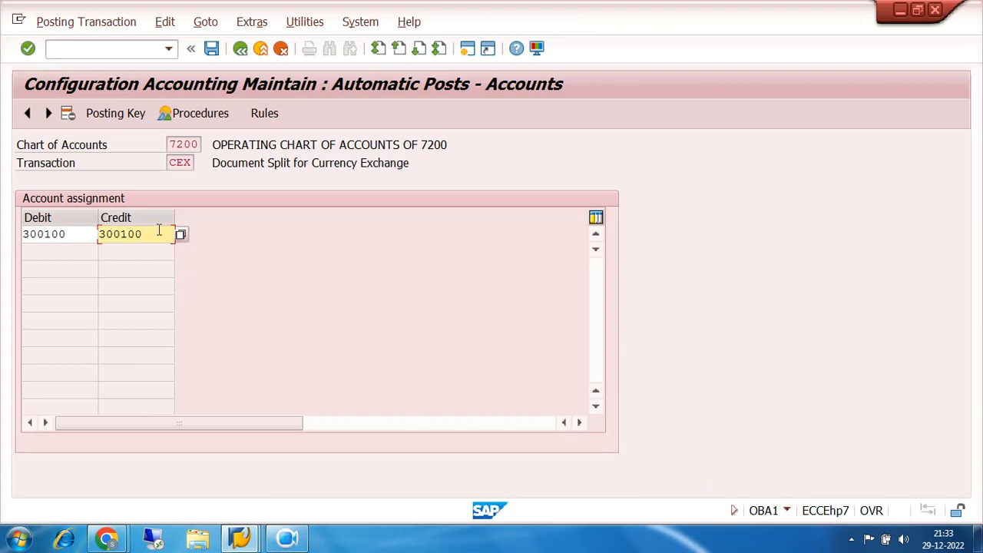
key("BackSpace")
key("BackSpace")
key("BackSpace")
key("BackSpace")
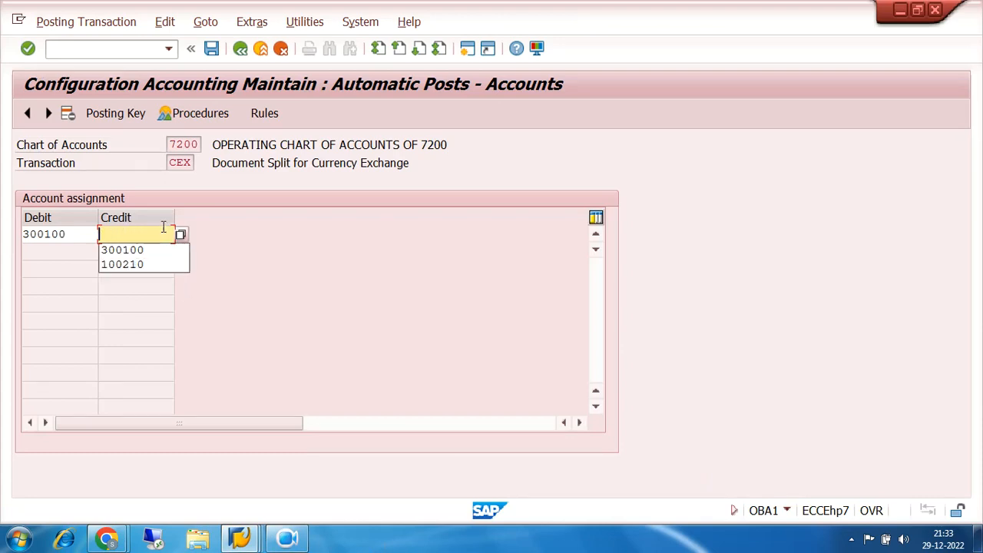
left_click(147, 265)
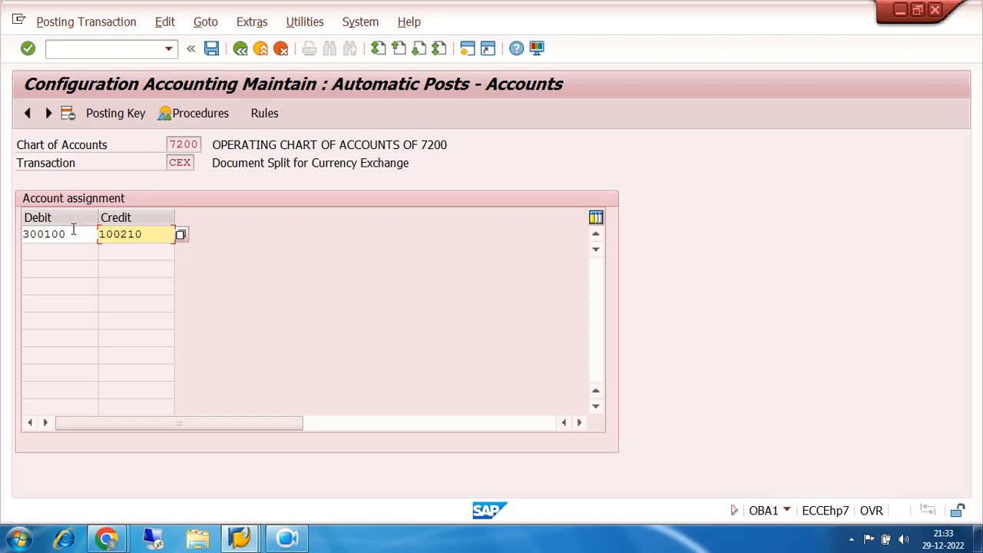
Set the CEX debit account to 100210 and save the assignment under customizing request EH7K900139
left_click(73, 232)
key("BackSpace")
key("BackSpace")
key("BackSpace")
key("BackSpace")
key("BackSpace")
key("BackSpace")
type("10020")
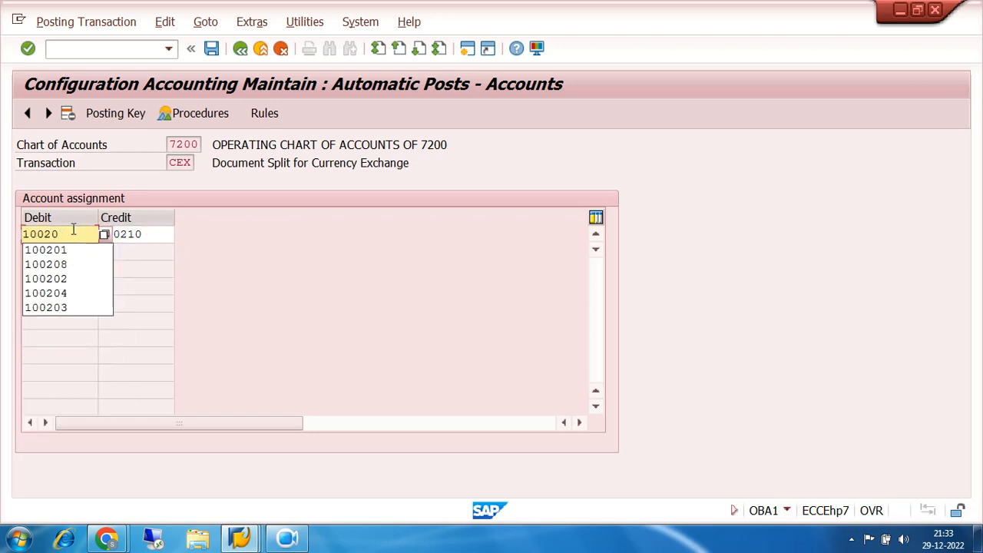
key("BackSpace")
type("10")
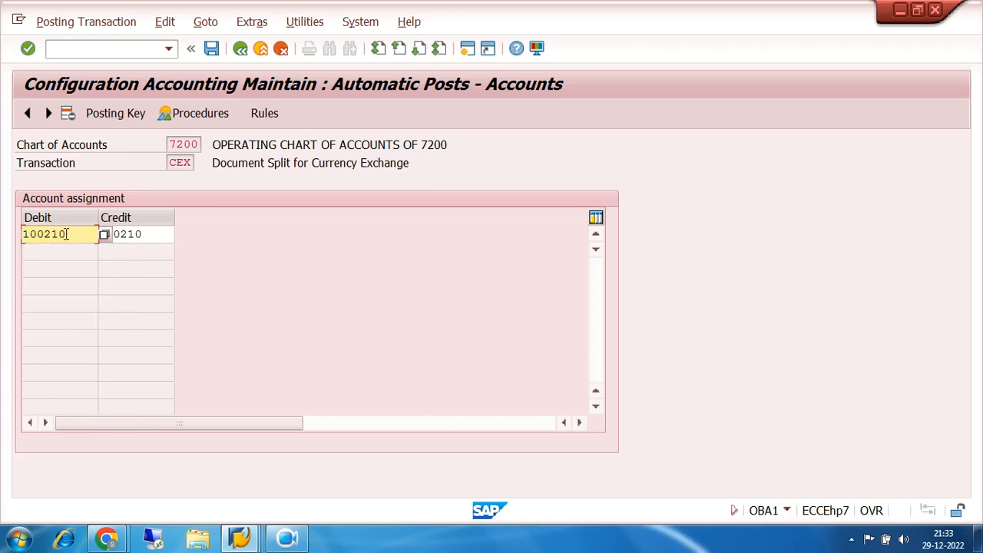
left_click(211, 48)
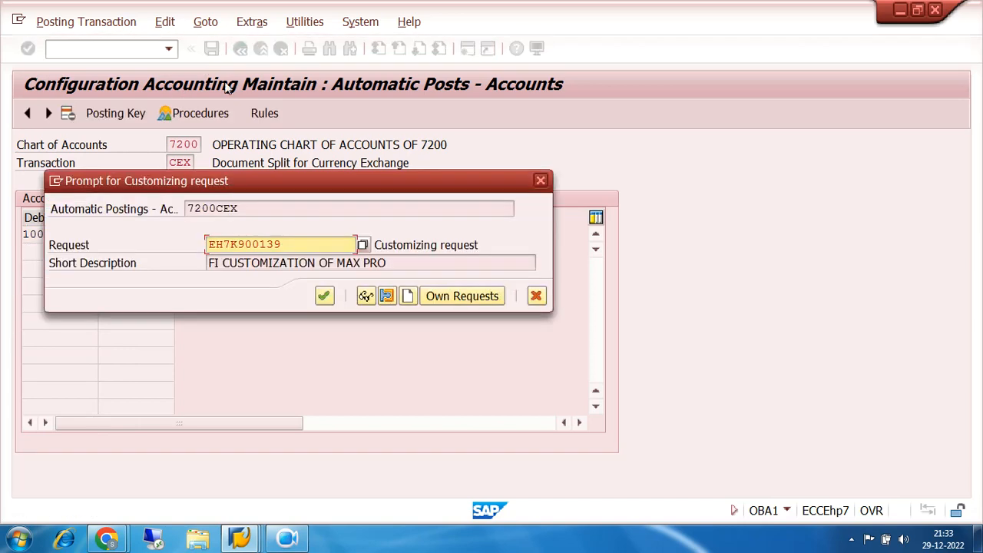
left_click(324, 295)
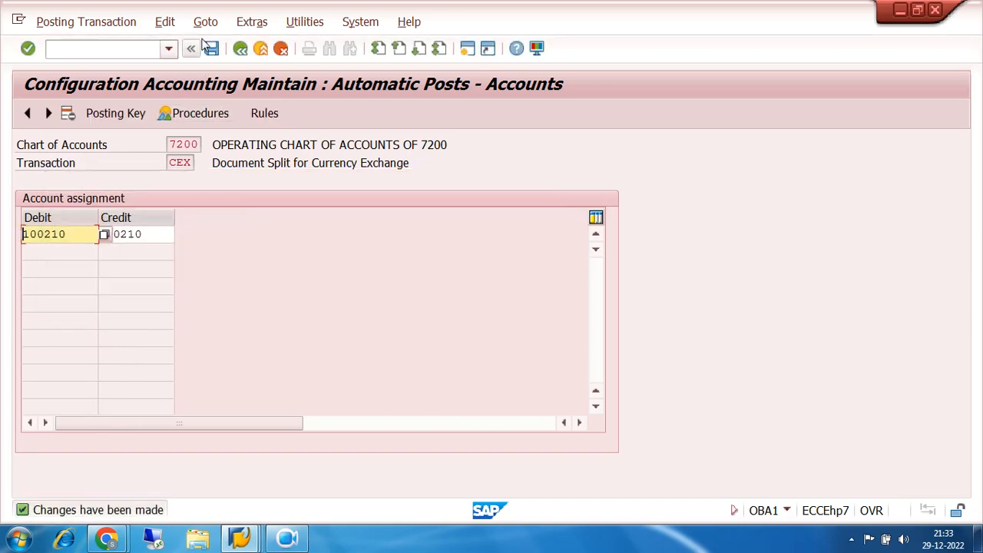
Return from the automatic posting configuration to vendor clearing, close the error help and discard the current clearing document
left_click(241, 49)
left_click(240, 49)
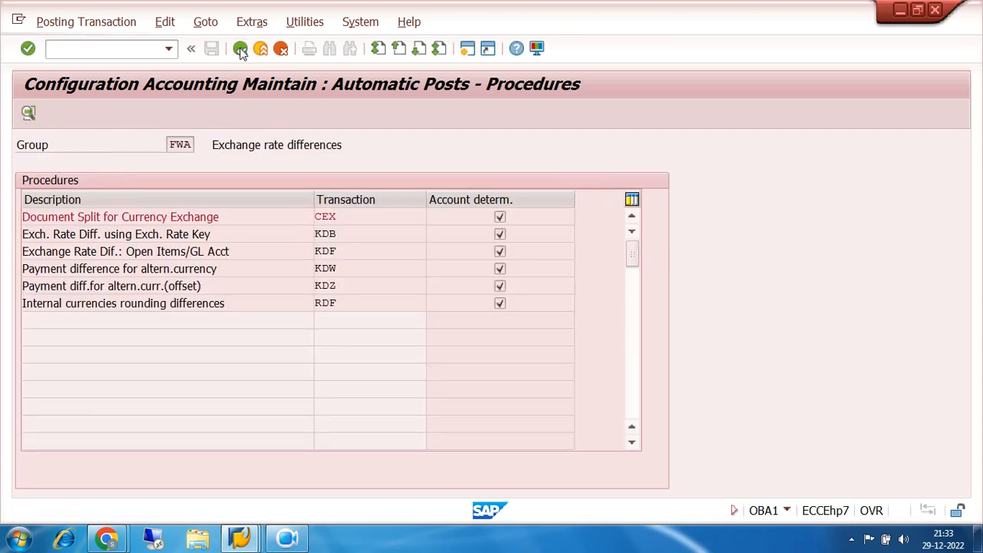
left_click(734, 66)
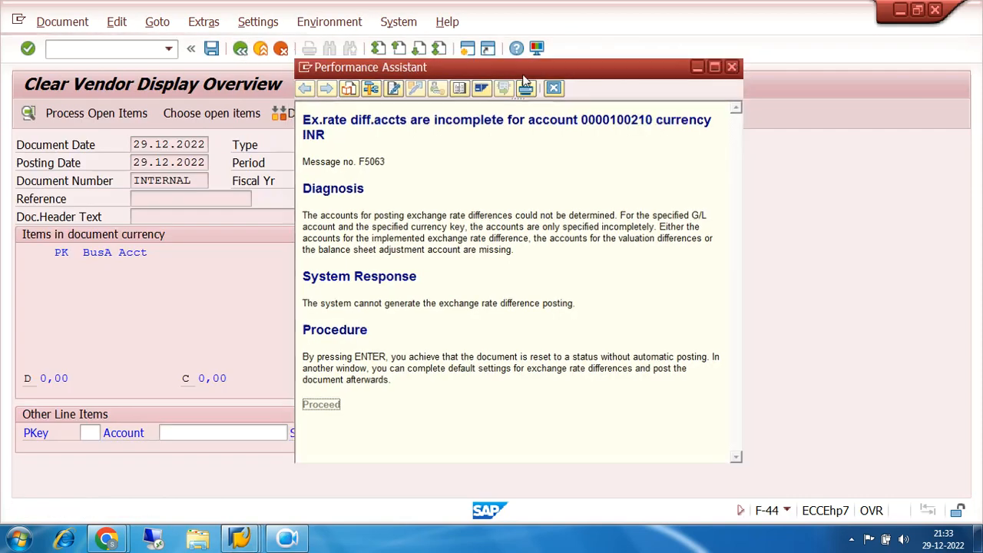
left_click(240, 50)
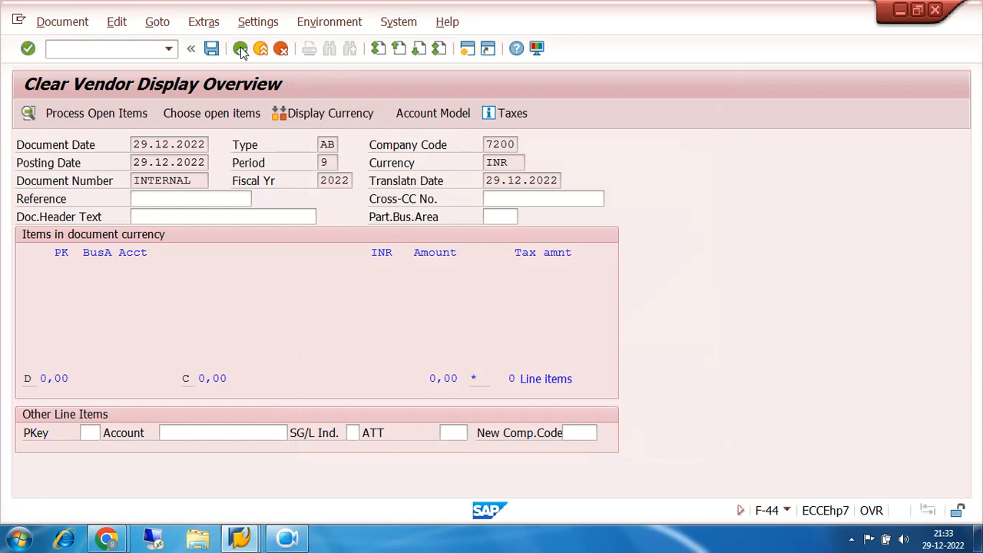
left_click(291, 355)
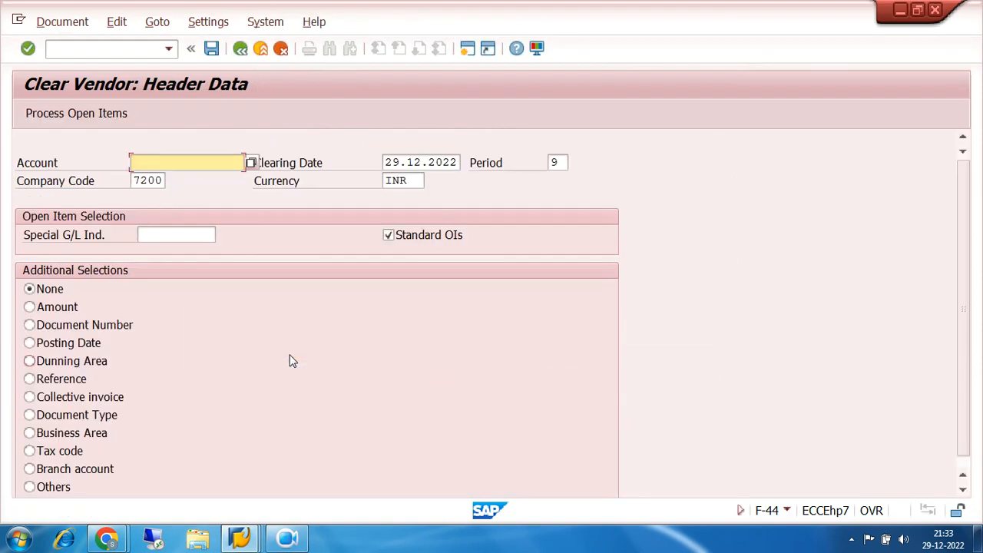
Choose vendor Trident Ind Ltd for company code 7200 and process its open items
left_click(168, 155)
left_click(167, 178)
left_click(62, 113)
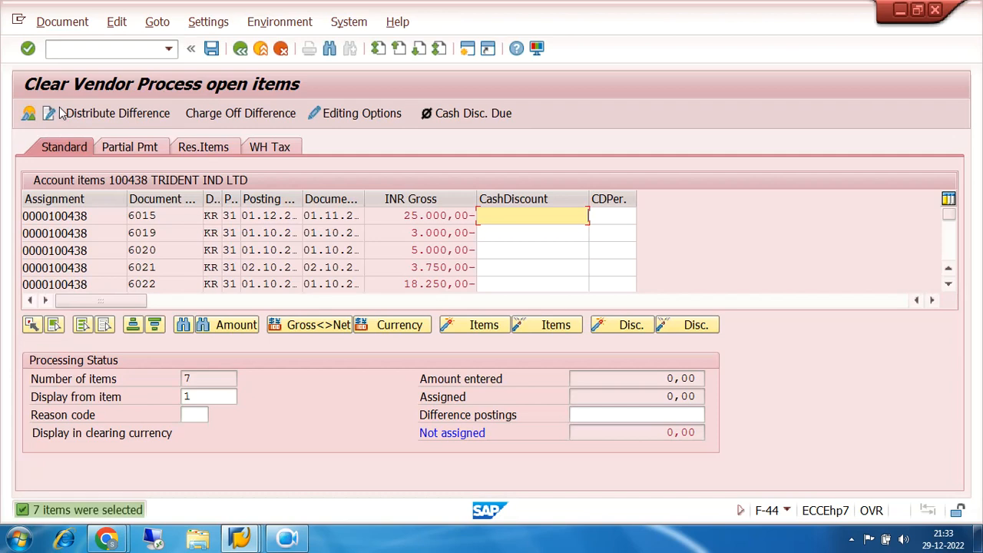
Try to simulate the clearing document for the vendor's open items
left_click(58, 23)
left_click(79, 64)
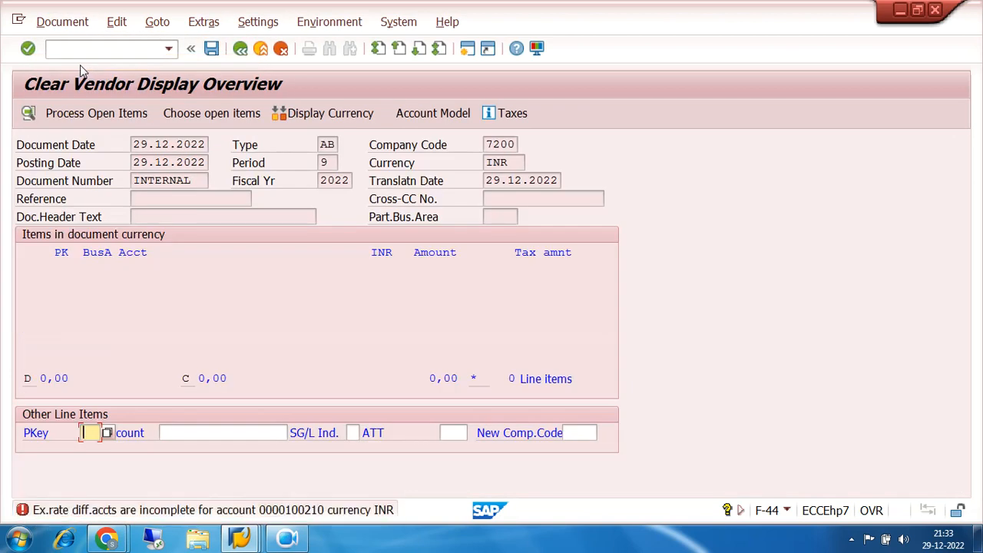
Close the Clear Vendor, SAP Easy Access and Vendor Line Item Display sessions, keeping Display IMG open
left_click(242, 539)
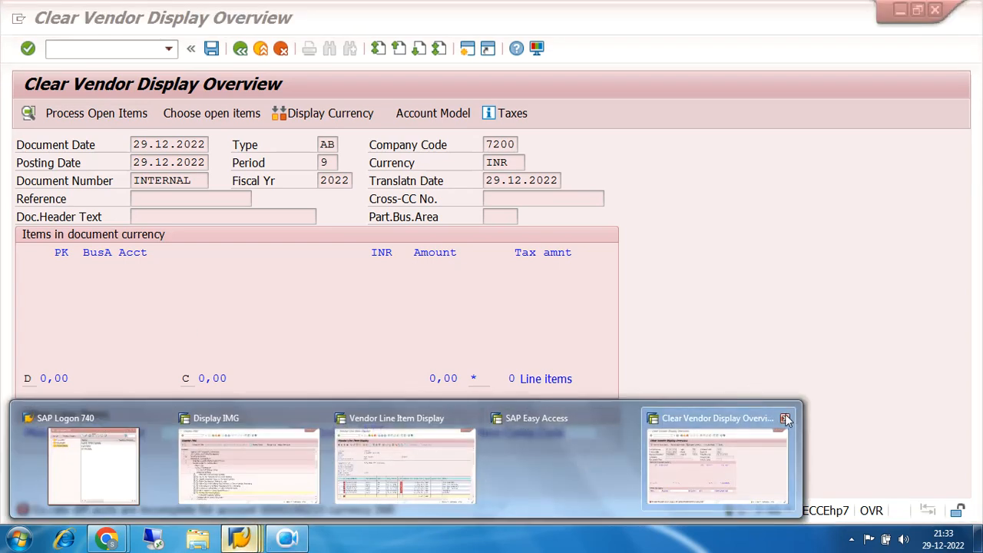
left_click(785, 419)
left_click(628, 418)
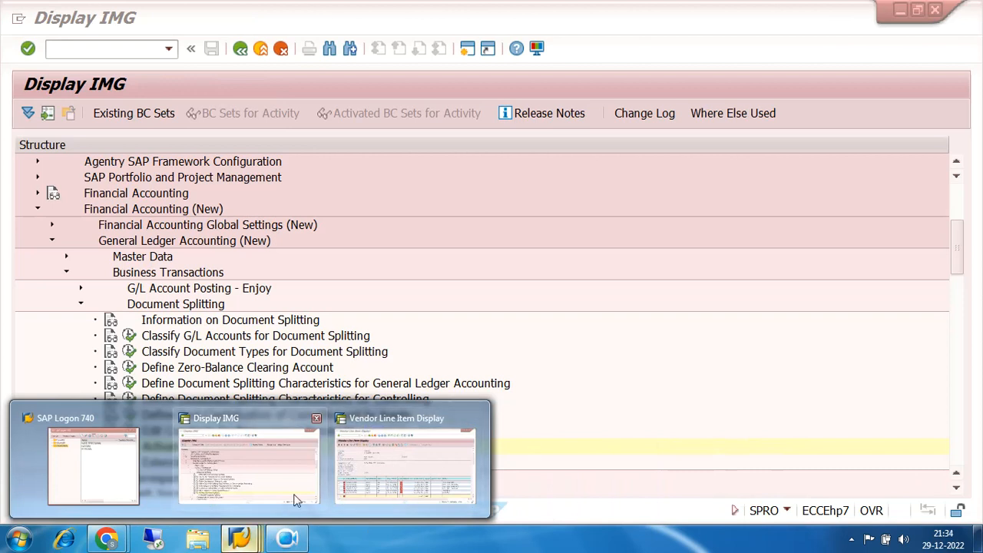
left_click(473, 418)
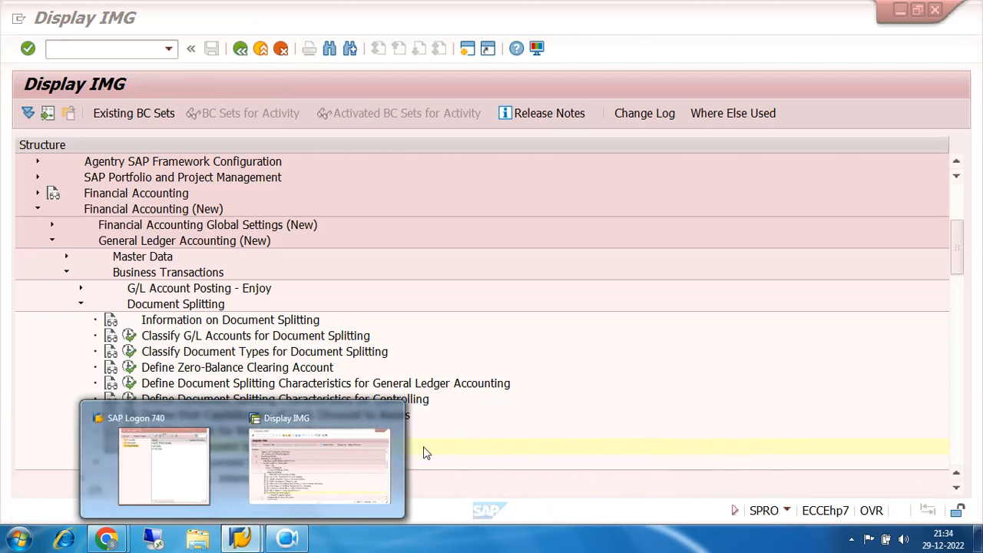
Leave the IMG for SAP Easy Access and open the FB60 vendor invoice entry under Accounts Payable
left_click(240, 49)
left_click(240, 49)
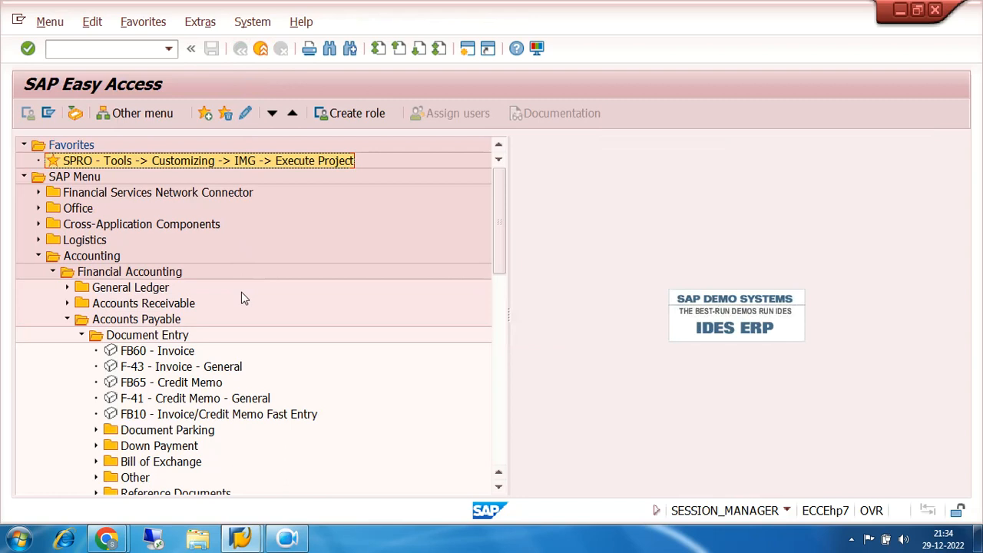
left_click(119, 48)
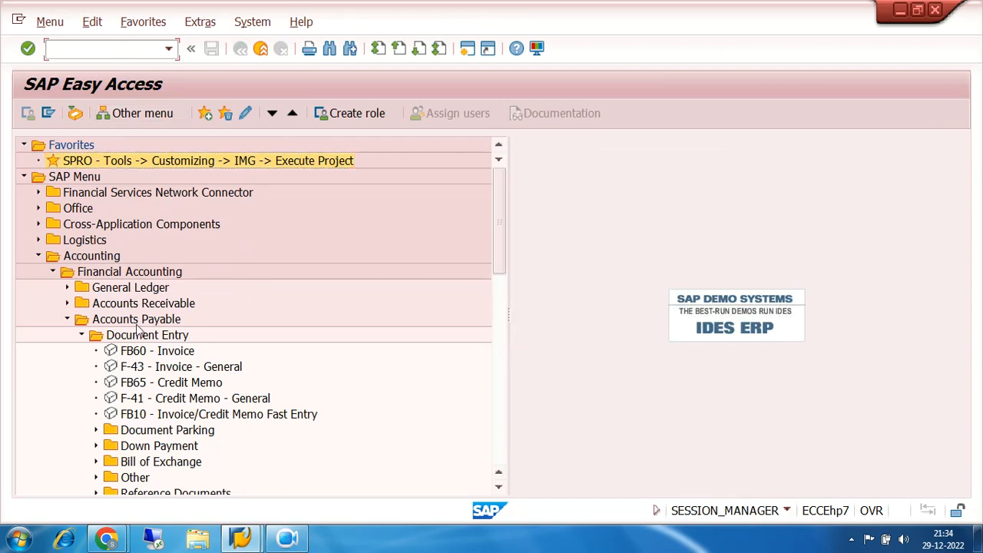
double_click(150, 351)
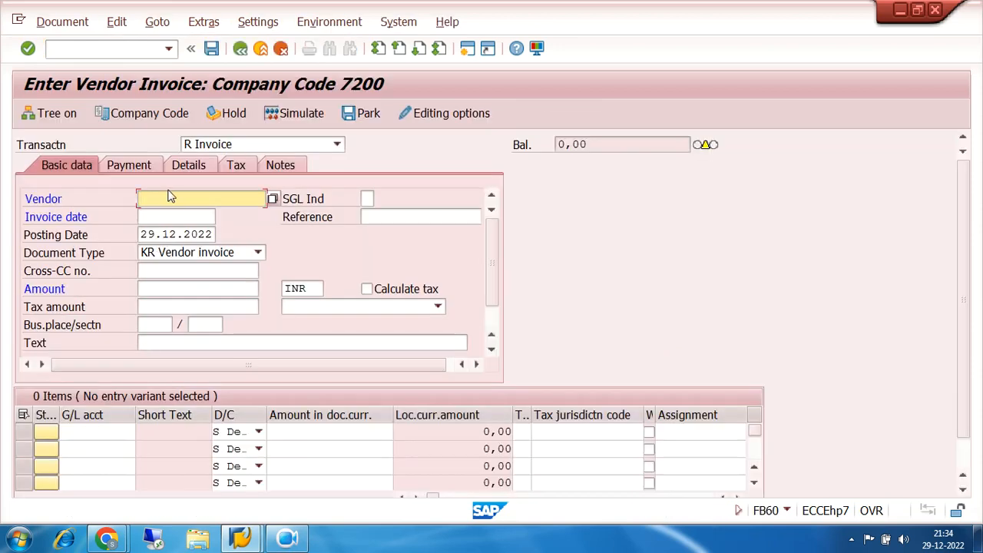
Enter the vendor number in the invoice header and set the invoice date and posting date to 01.10.2022
left_click(170, 196)
left_click(175, 212)
left_click(177, 220)
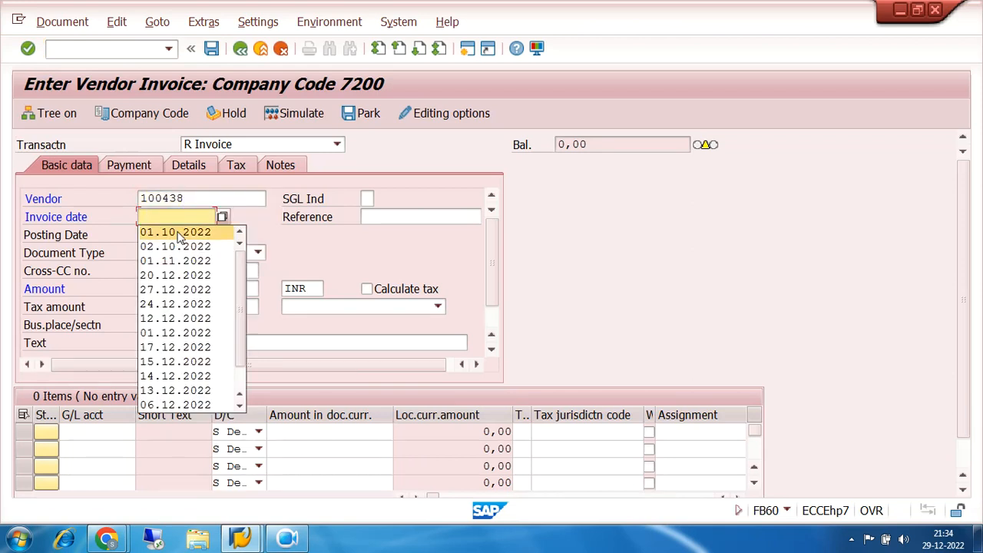
left_click(175, 231)
key("Tab")
left_click(178, 234)
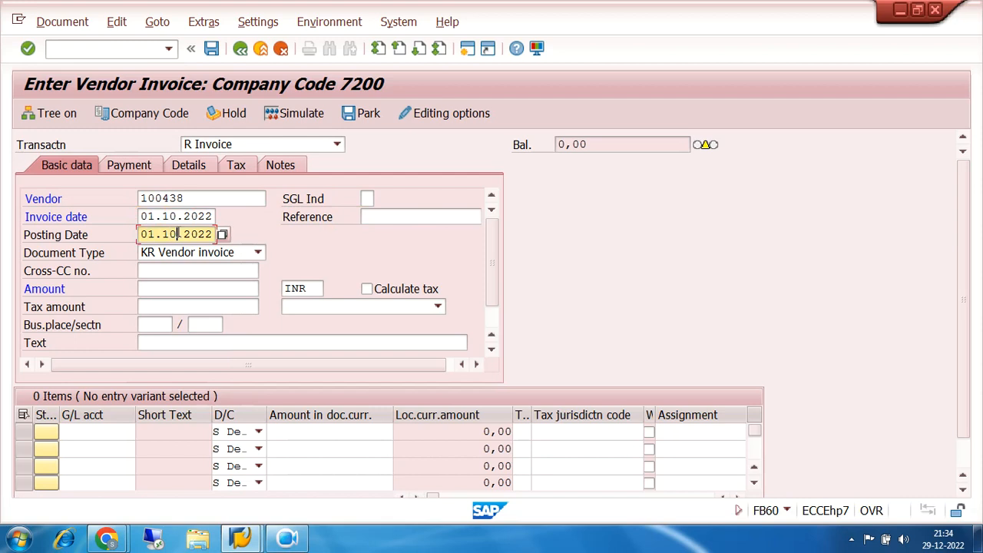
Set the invoice amount to 25000 INR and the header text to PUR INV POSTING
left_click(204, 288)
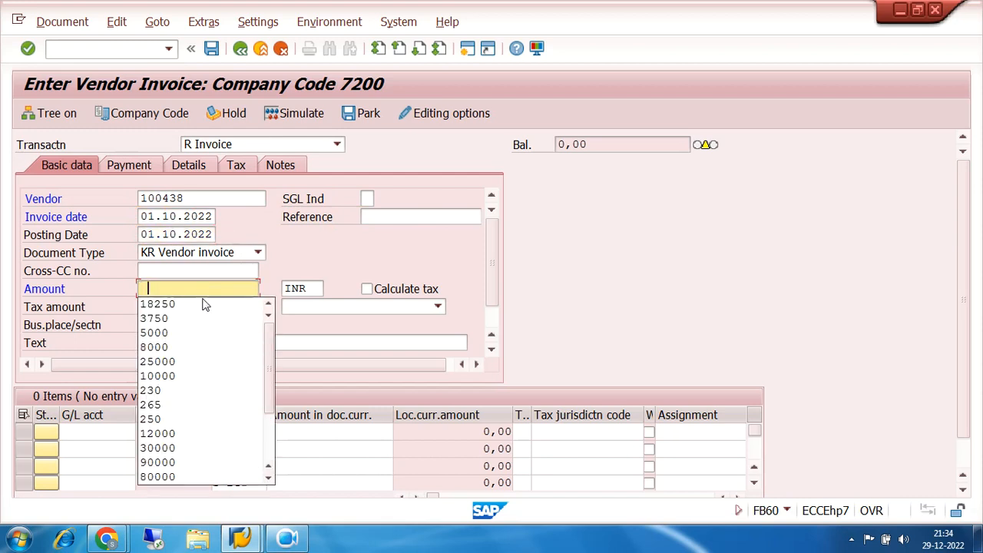
left_click(171, 360)
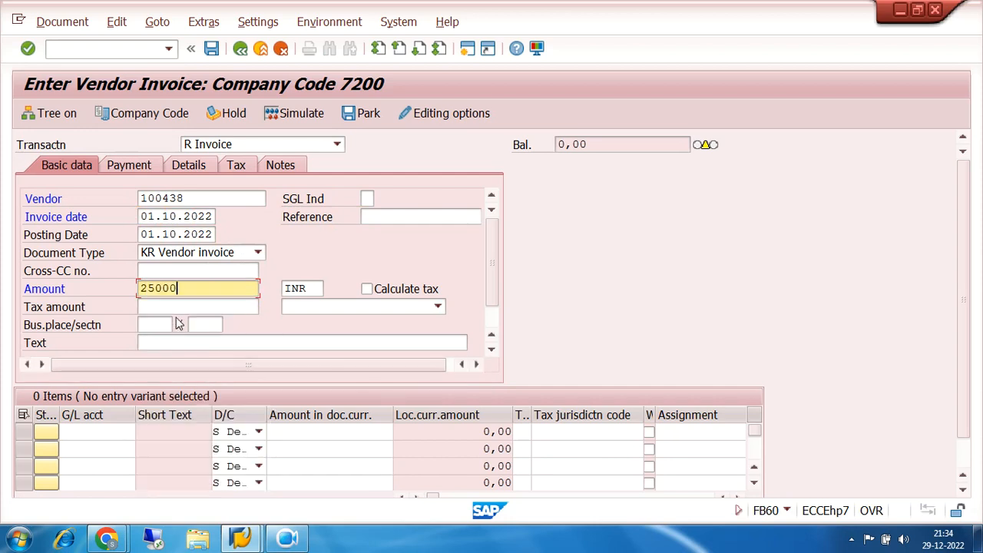
left_click(178, 343)
left_click(181, 360)
Fill the first debit line with the raw material inventory G/L account, amount * and text +
left_click(96, 431)
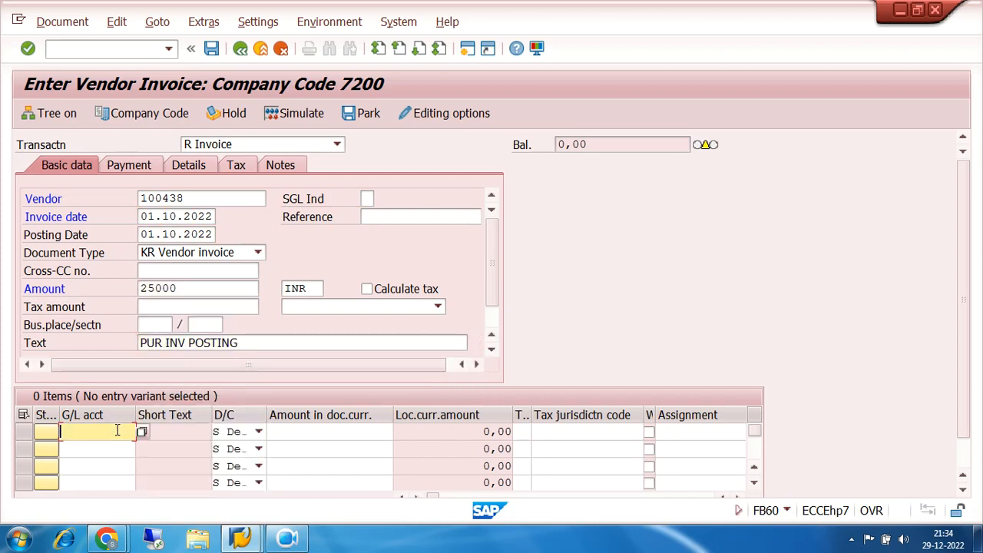
left_click(115, 229)
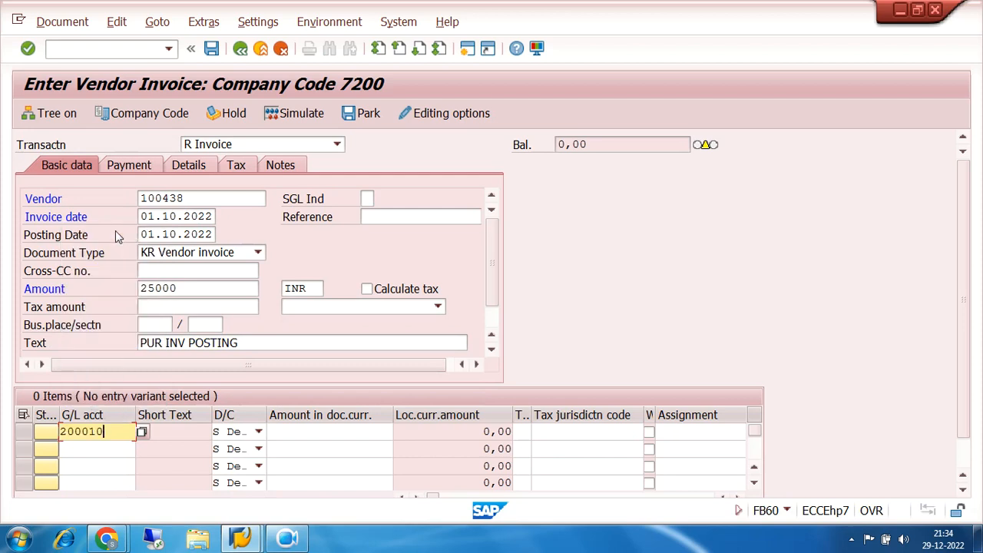
left_click(334, 435)
key("Tab")
key("Tab")
key("Tab")
key("Tab")
key("Tab")
key("Tab")
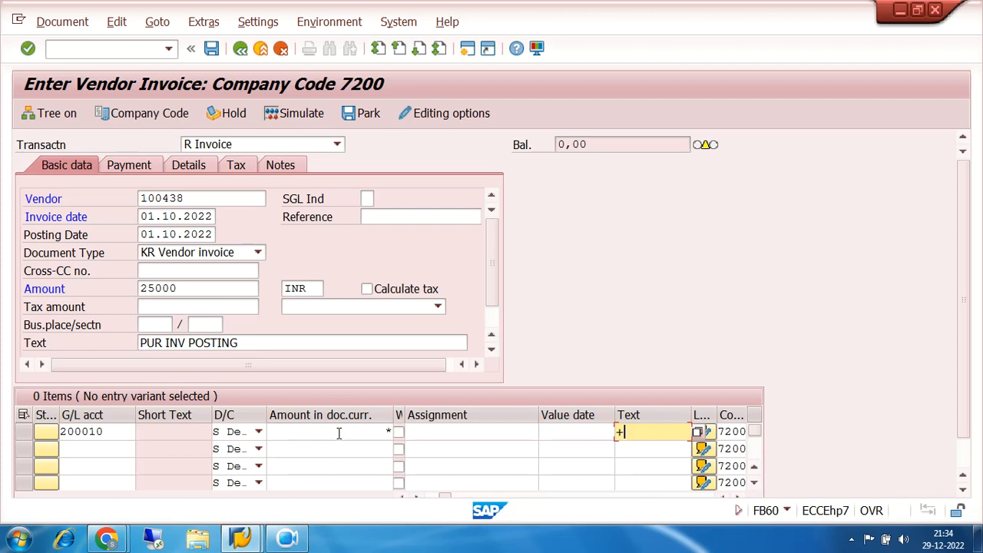
type("+")
Confirm the entries of the 25000 INR vendor invoice, simulate the document and post it
key("ctrl+s")
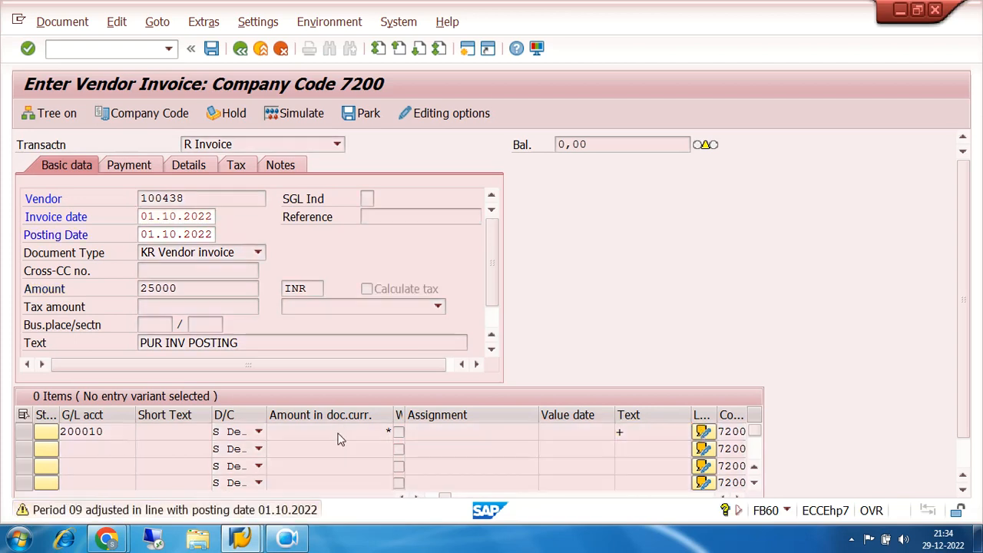
key("Return")
key("Return")
key("Return")
key("Return")
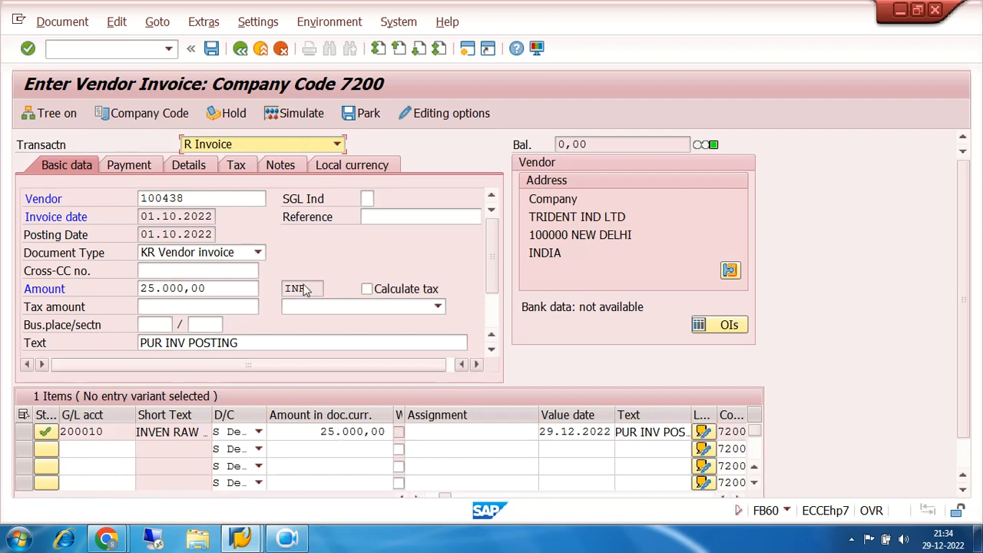
left_click(306, 113)
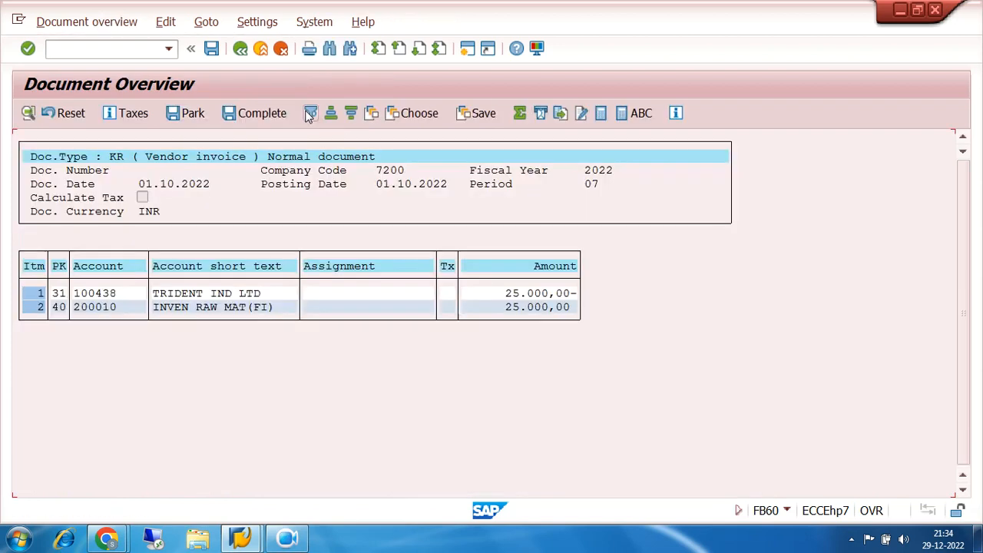
left_click(211, 49)
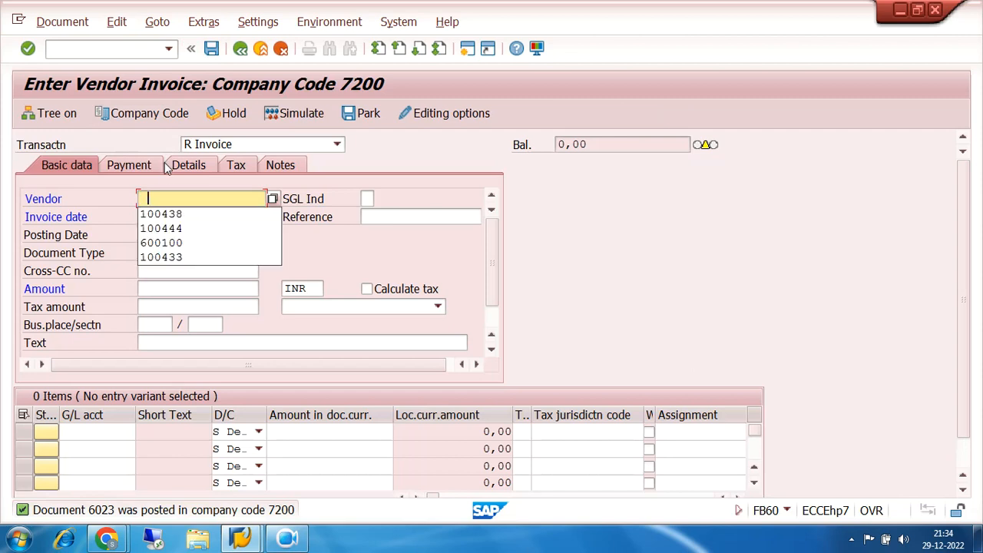
Start a second invoice for the same vendor with invoice date 02.10.2022 and posting date 01.10.2022
left_click(175, 213)
left_click(174, 215)
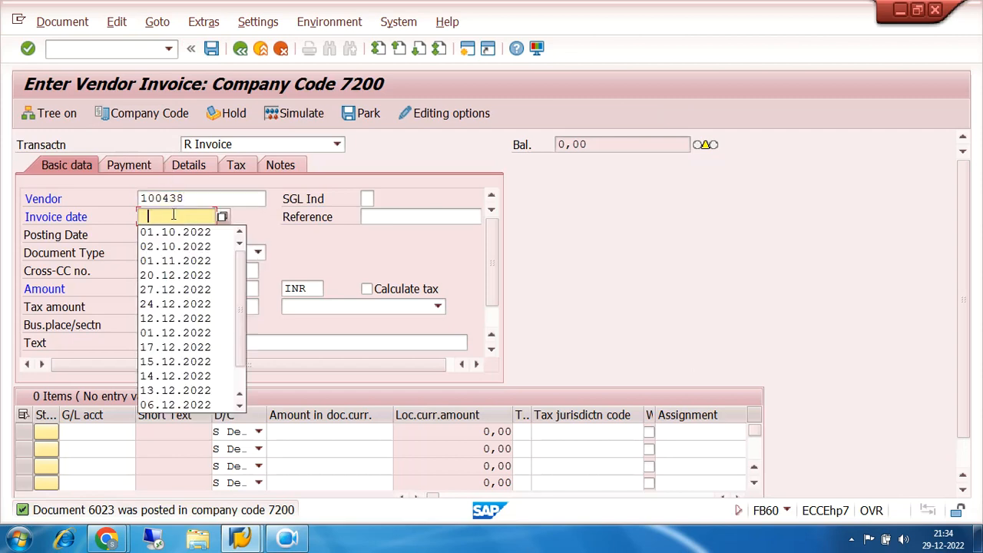
left_click(173, 246)
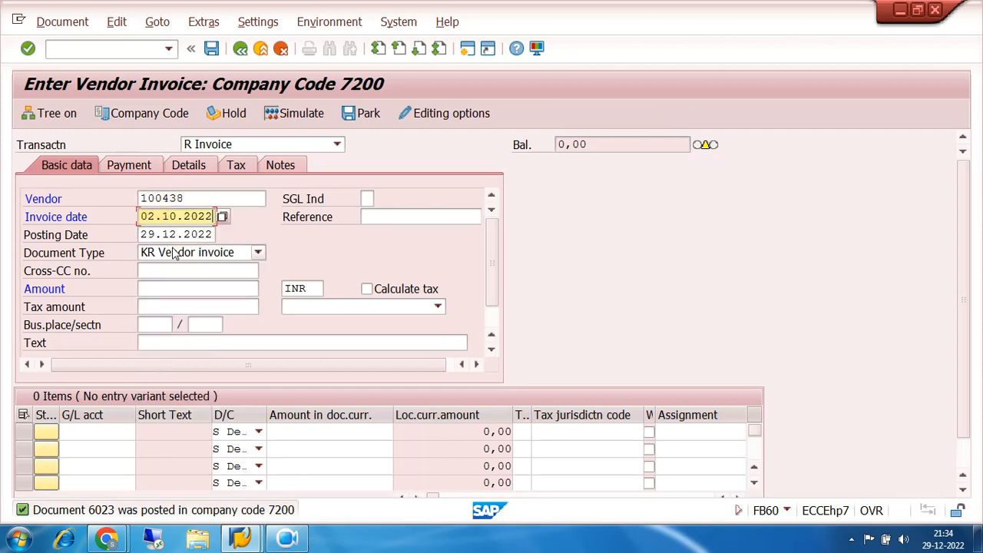
key("Tab")
key("Tab")
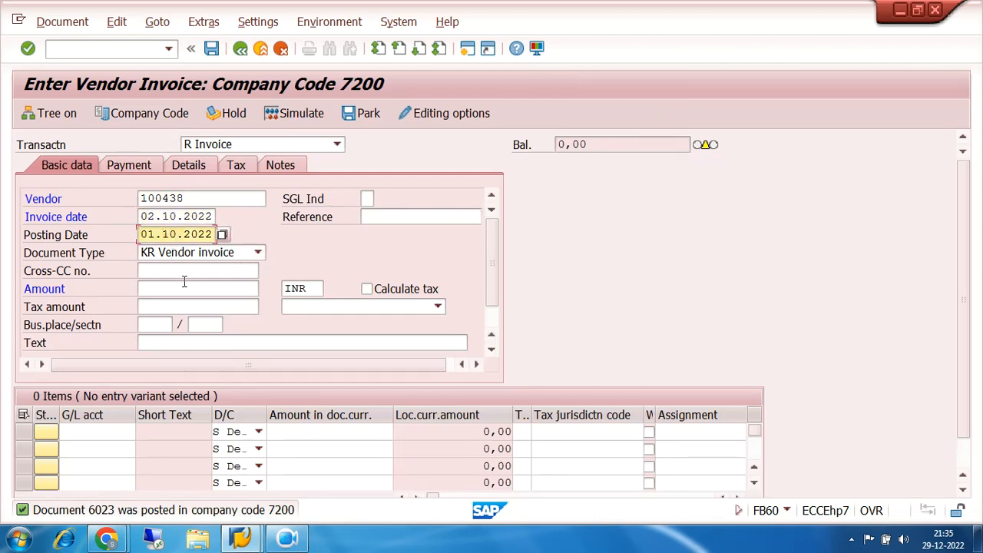
Set the second invoice's amount to 12000 INR and its header text to PUR INV POSTING
left_click(184, 282)
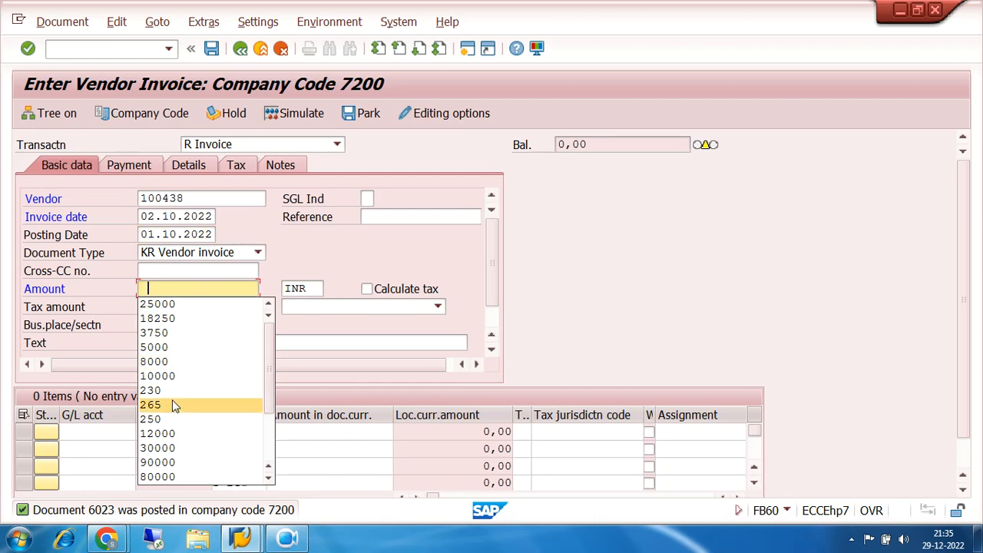
left_click(164, 433)
left_click(169, 341)
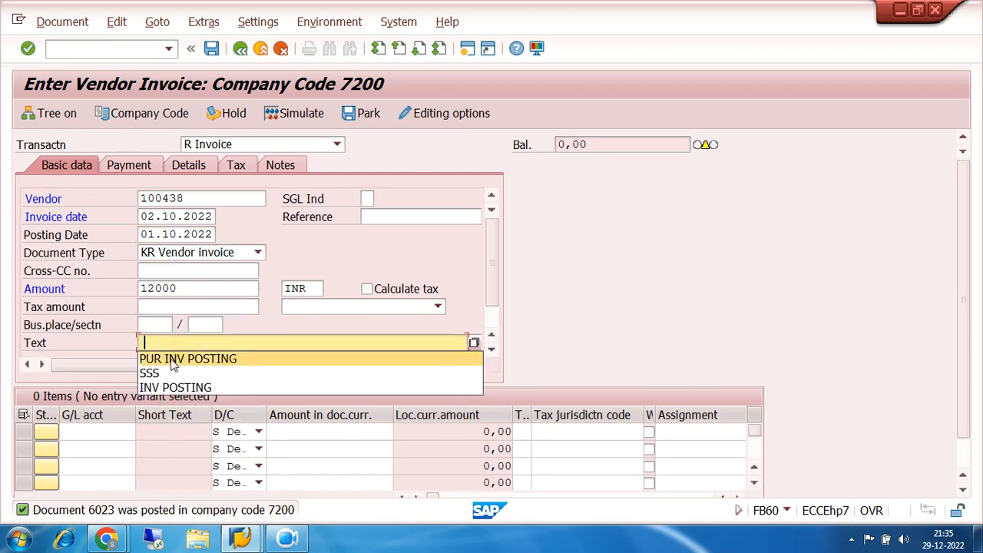
left_click(170, 358)
Fill the second invoice's debit line with the raw material inventory G/L account, amount * and text +
left_click(123, 432)
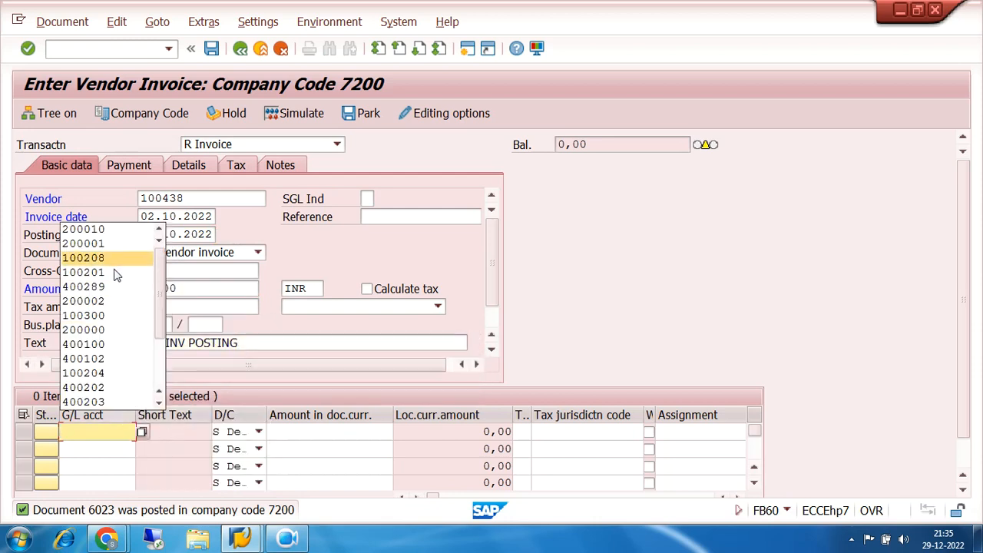
left_click(85, 228)
left_click(320, 432)
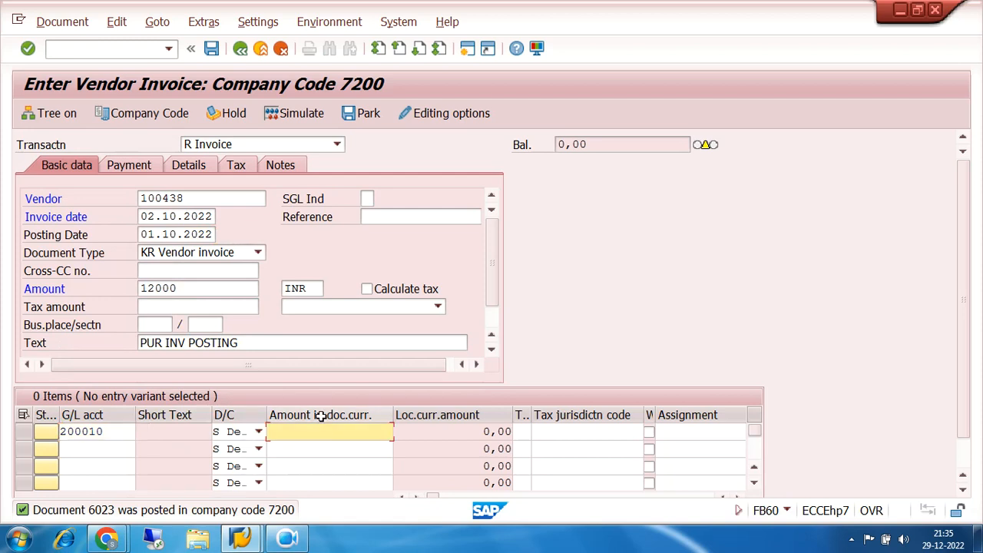
key("Tab")
key("Tab")
key("Tab")
key("Tab")
key("Tab")
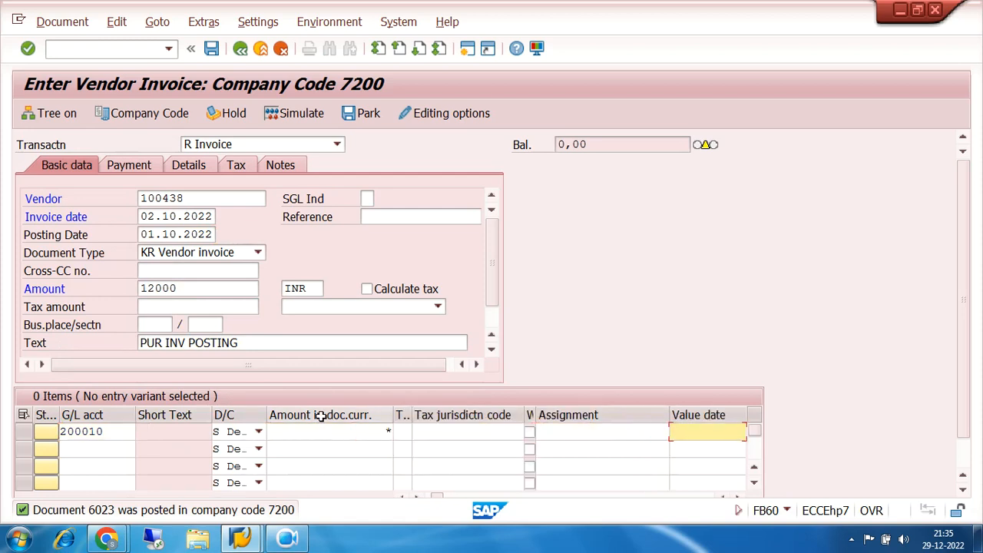
key("Tab")
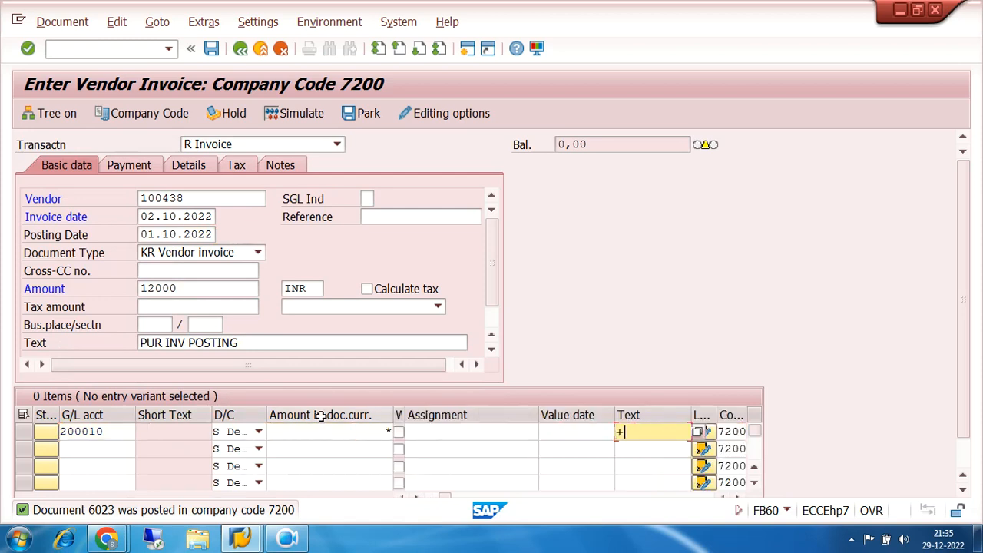
type("+")
Confirm the entries of the 12000 INR vendor invoice, simulate the document and post it
key("Return")
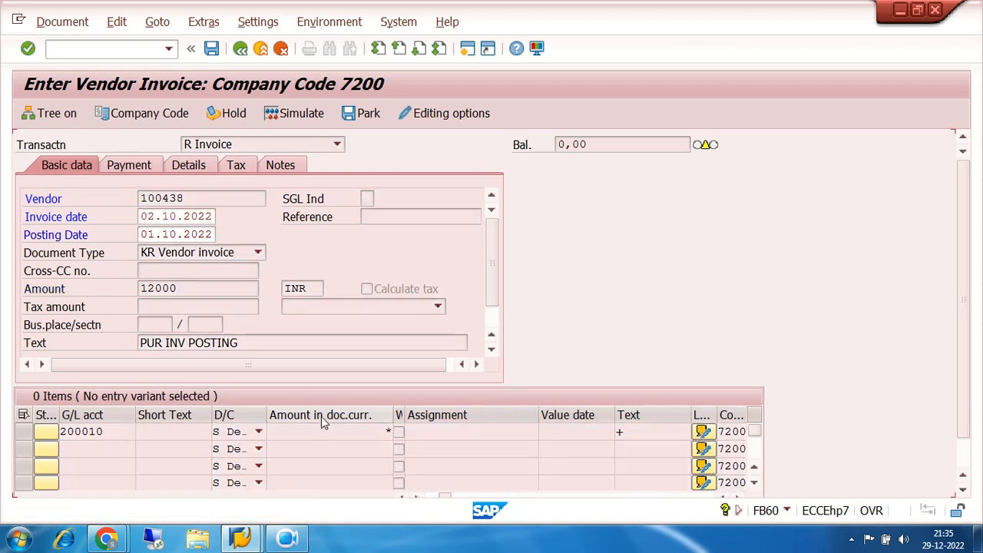
key("Return")
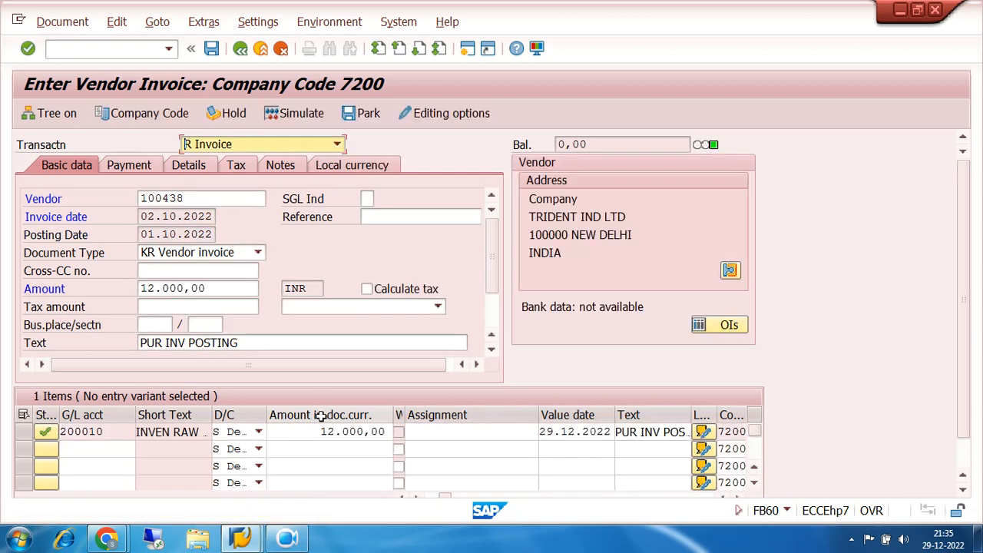
left_click(284, 115)
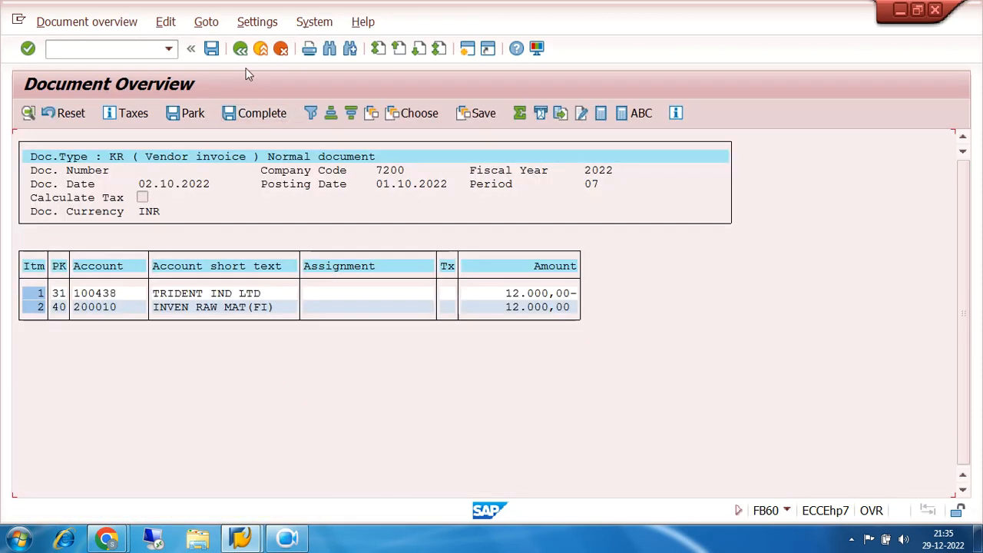
left_click(212, 49)
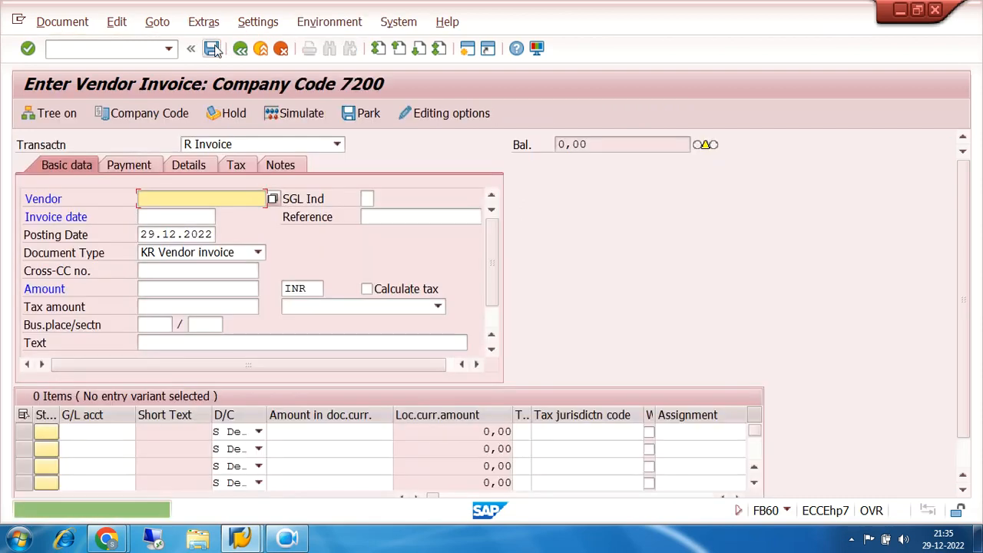
Open automatic payment transaction F110 and select the payment run dated 29.12.2022 with identification 7200A
left_click(112, 50)
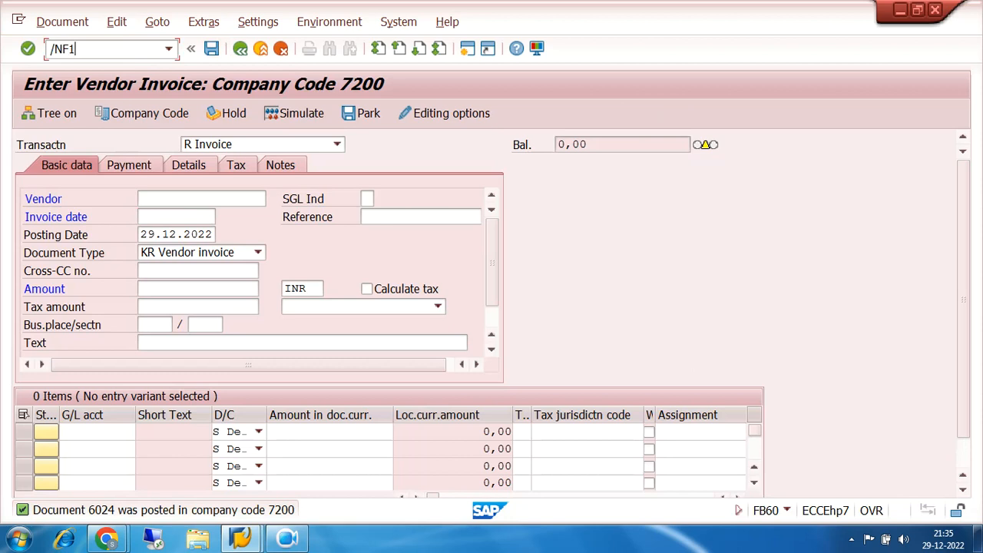
key("Return")
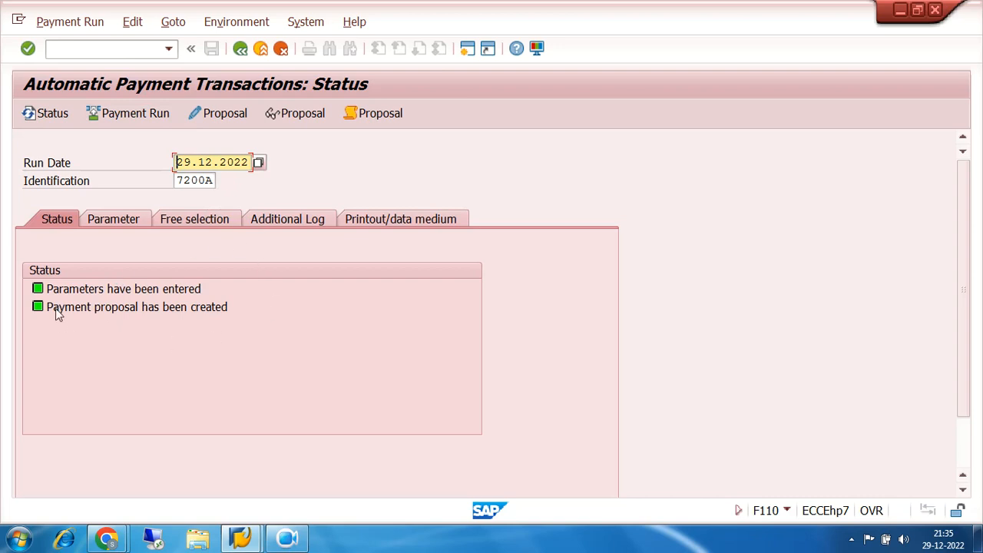
left_click(211, 179)
left_click(222, 182)
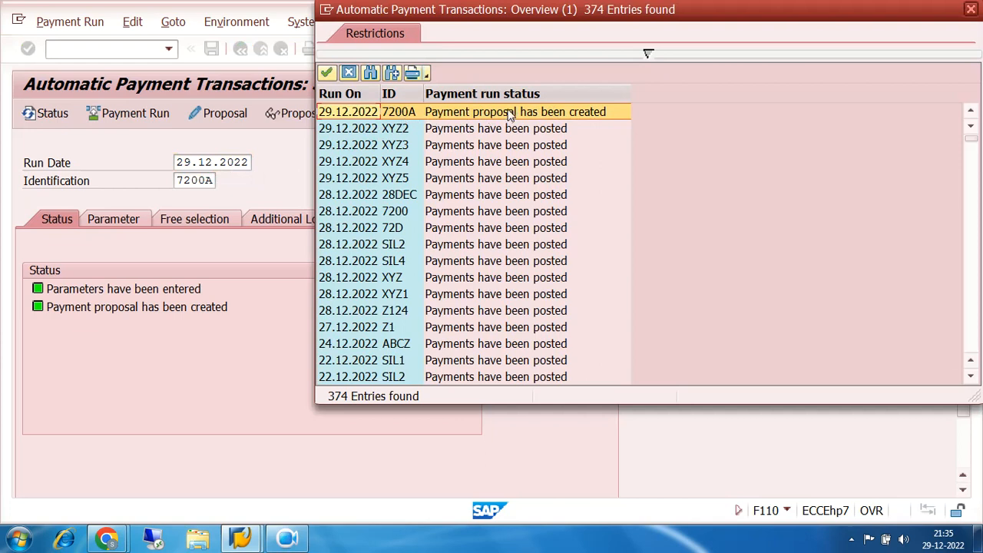
double_click(403, 113)
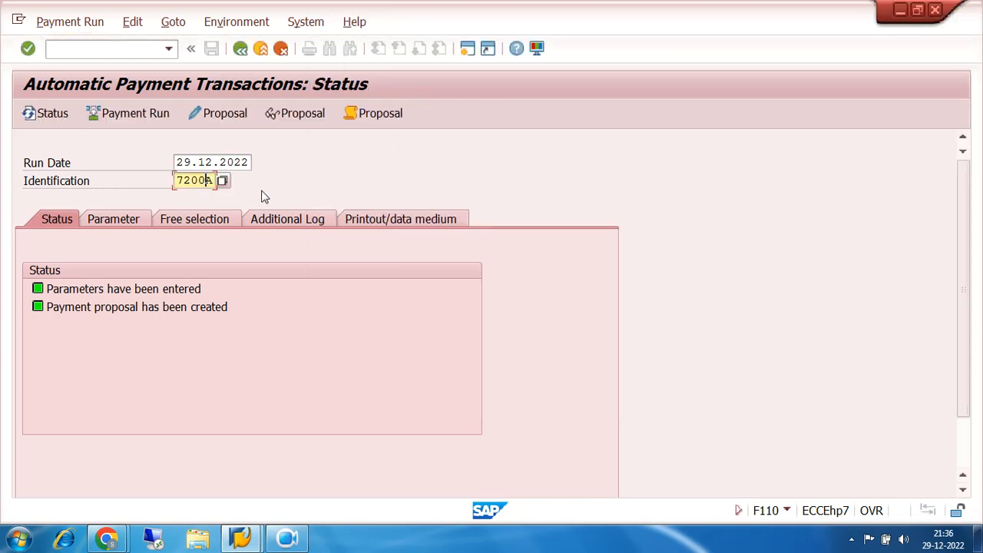
Delete the existing payment proposal of run 7200A and its parameters, confirming both deletions
left_click(132, 23)
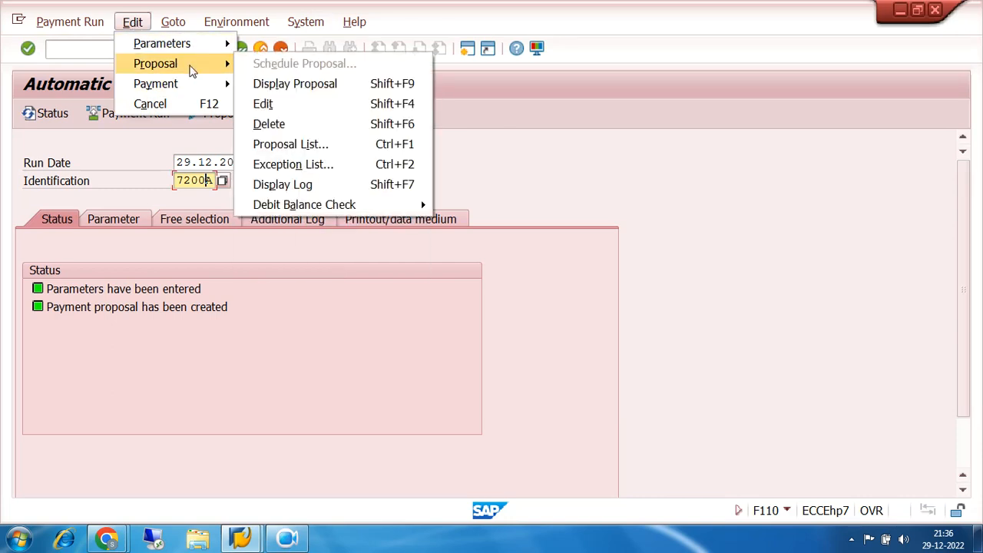
left_click(309, 124)
left_click(276, 317)
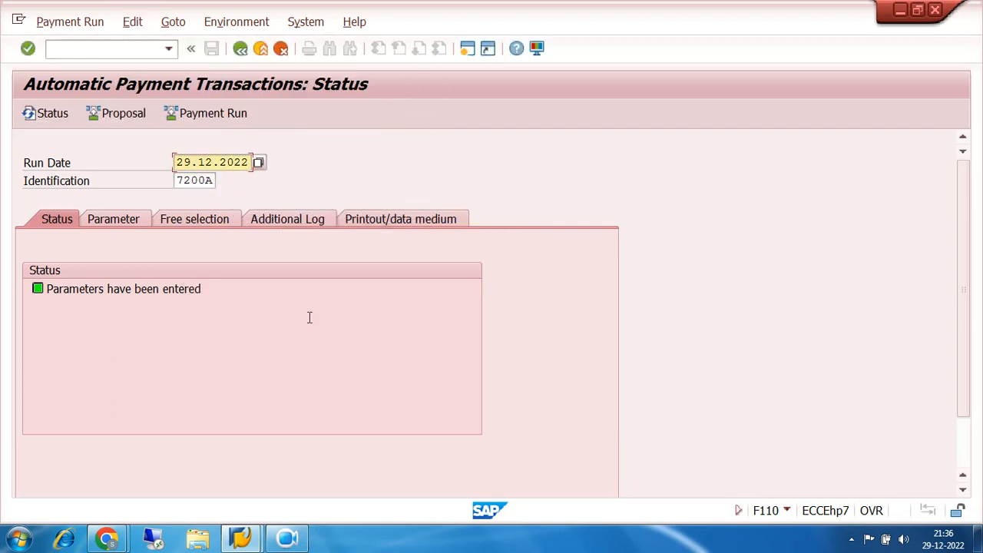
left_click(136, 24)
mouse_move(148, 47)
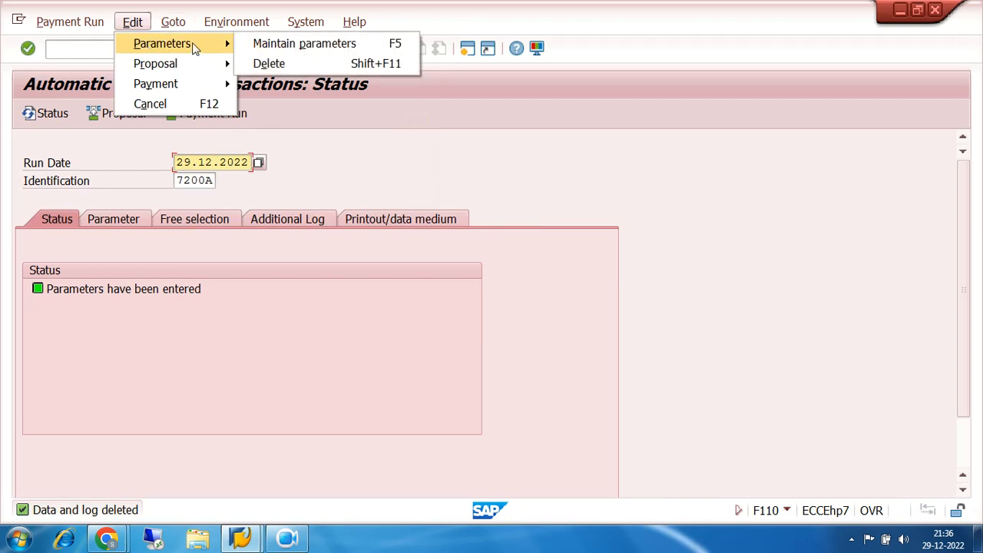
left_click(288, 64)
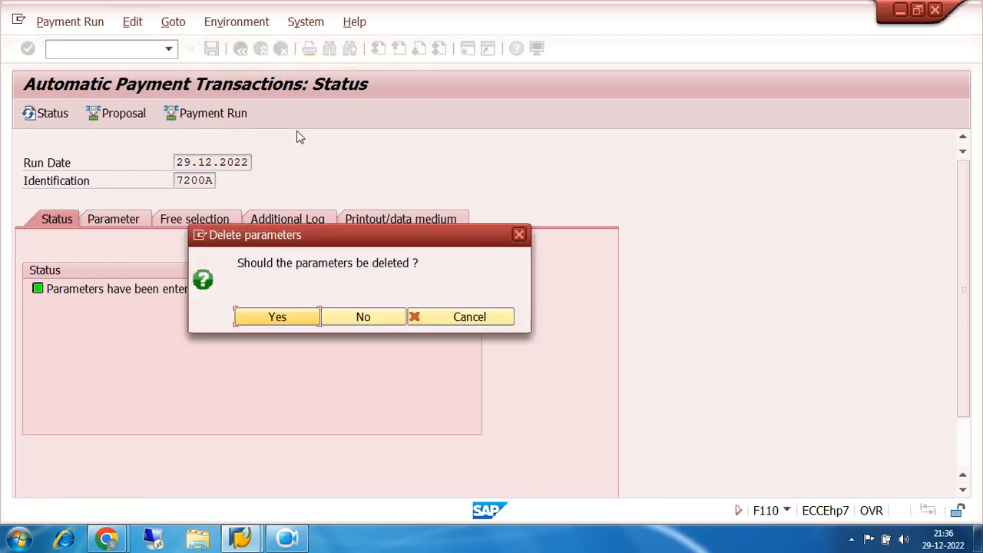
left_click(295, 319)
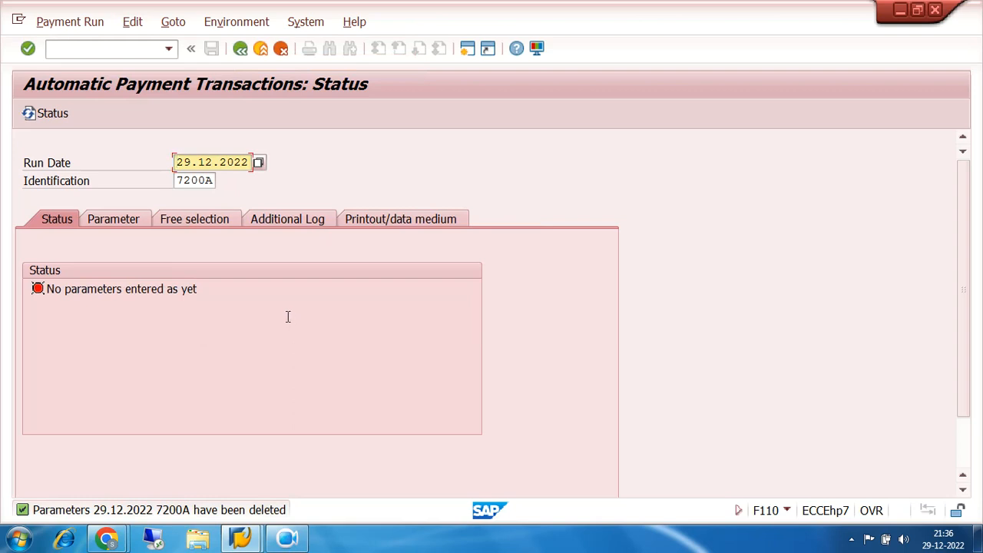
Enter the run's payment control parameters: company code 7200, payment method O and next payment date 30.12.2022
left_click(126, 221)
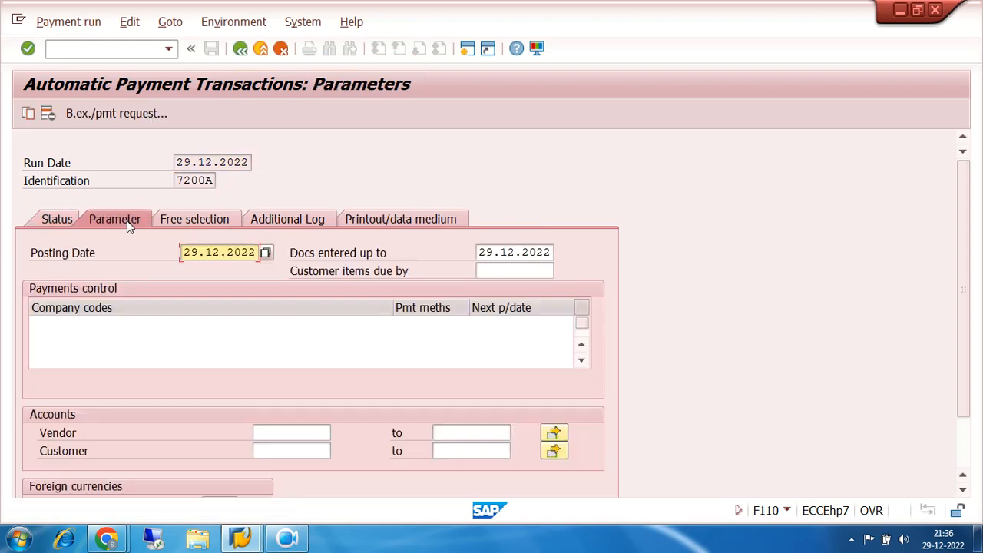
left_click(115, 323)
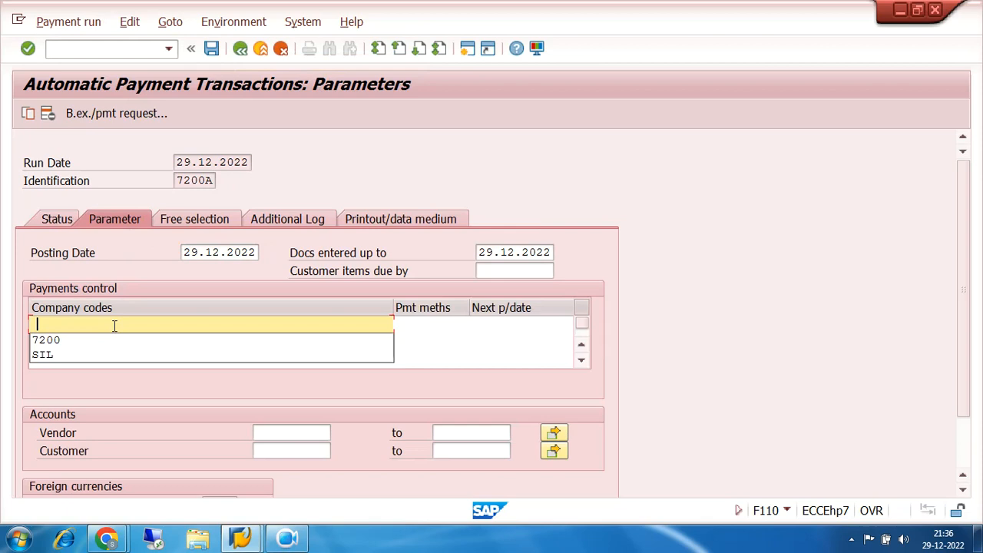
left_click(112, 342)
left_click(415, 323)
left_click(421, 343)
left_click(520, 323)
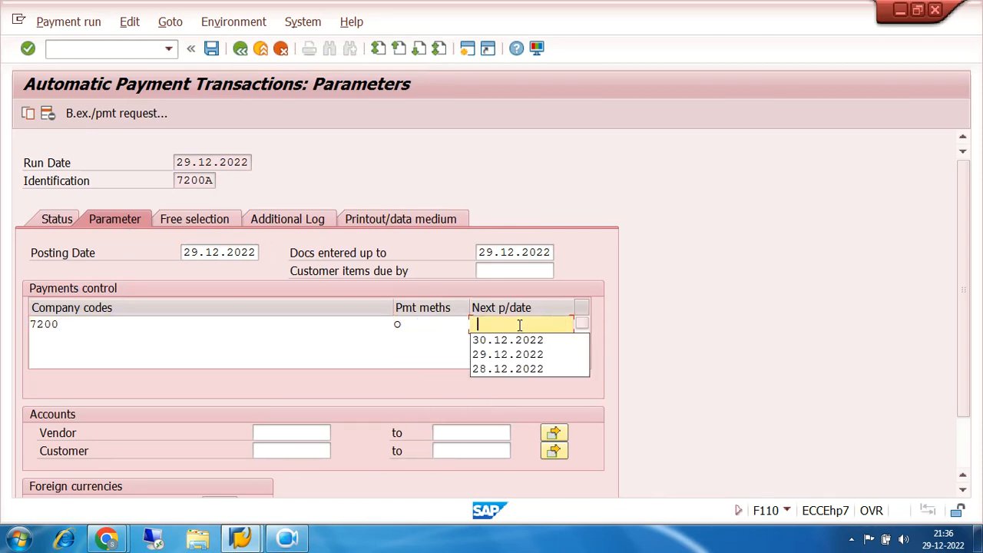
left_click(524, 340)
Restrict the payment run to the vendor's account by entering its number, save the parameters and check the run status
left_click(281, 430)
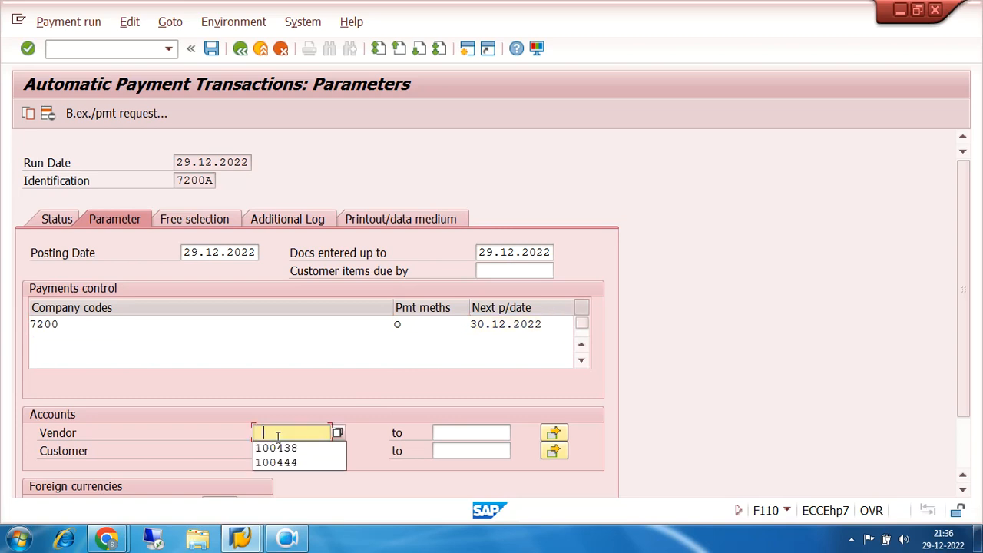
left_click(287, 449)
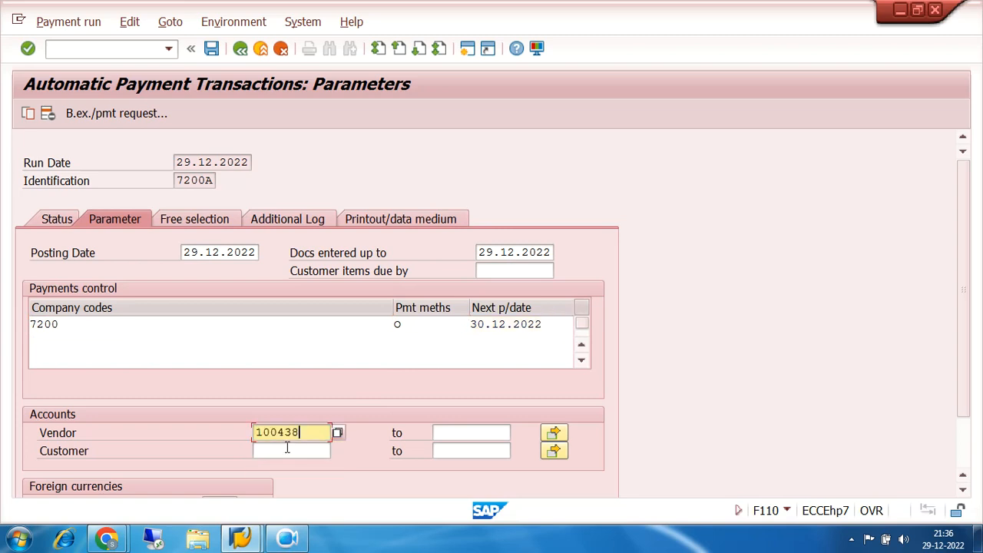
left_click(211, 48)
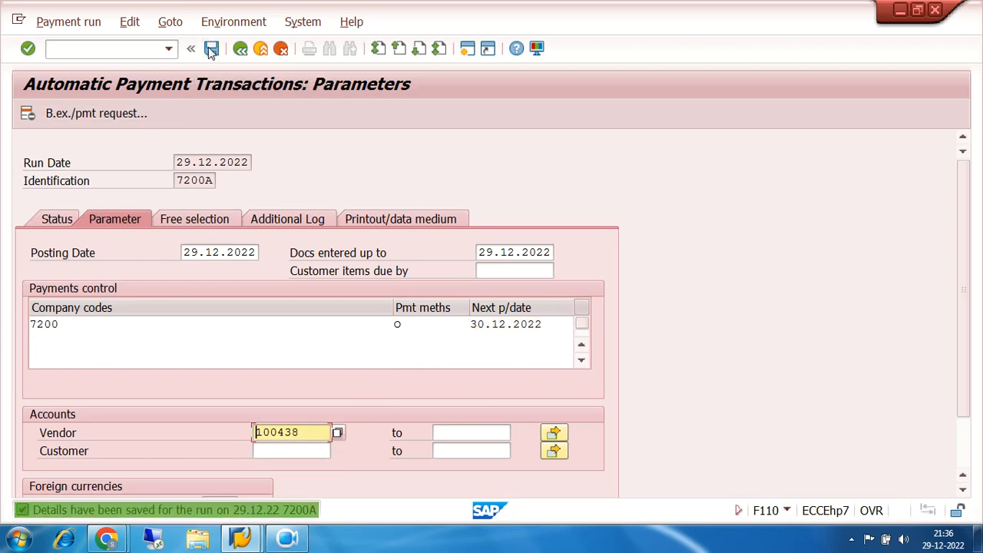
left_click(56, 219)
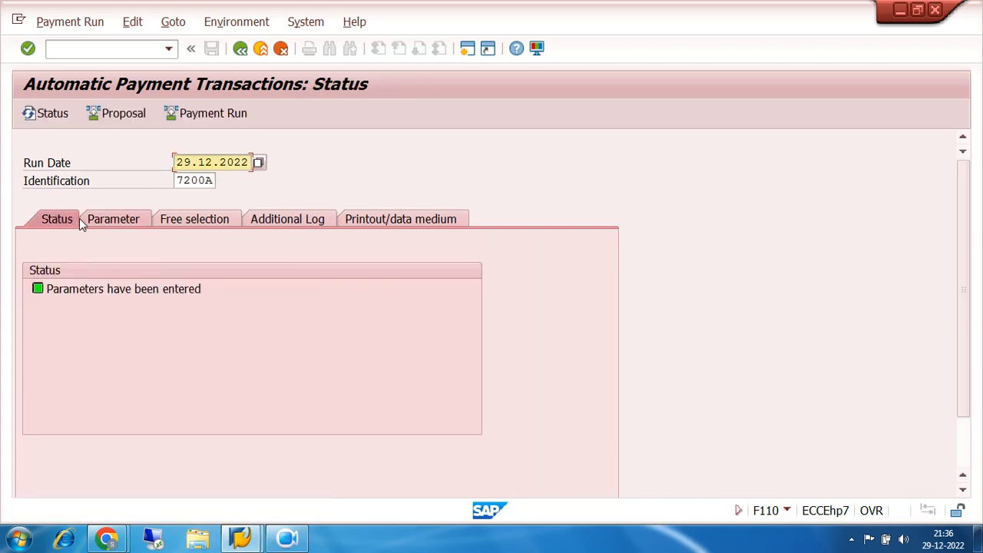
Enable additional logging of due date check, payment method selection in all cases and line items of the payment documents, and save
left_click(288, 219)
left_click(35, 288)
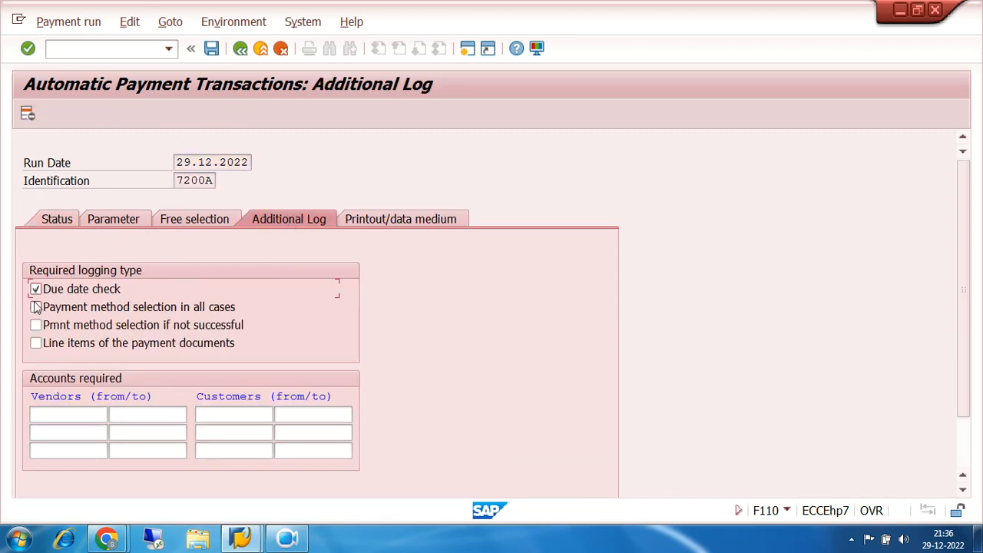
left_click(35, 306)
left_click(36, 342)
left_click(211, 49)
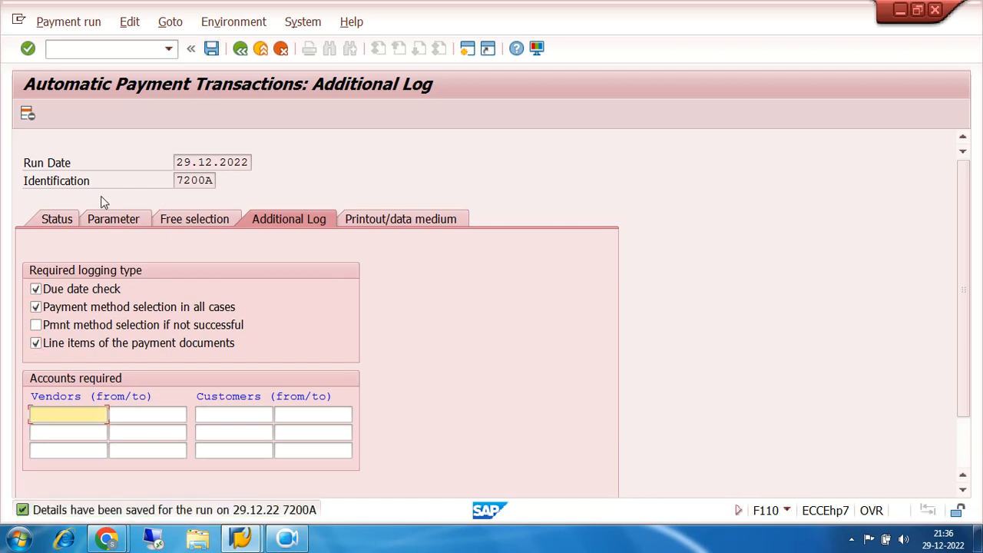
Schedule the payment proposal for run 7200A to start immediately and refresh the run status
left_click(59, 219)
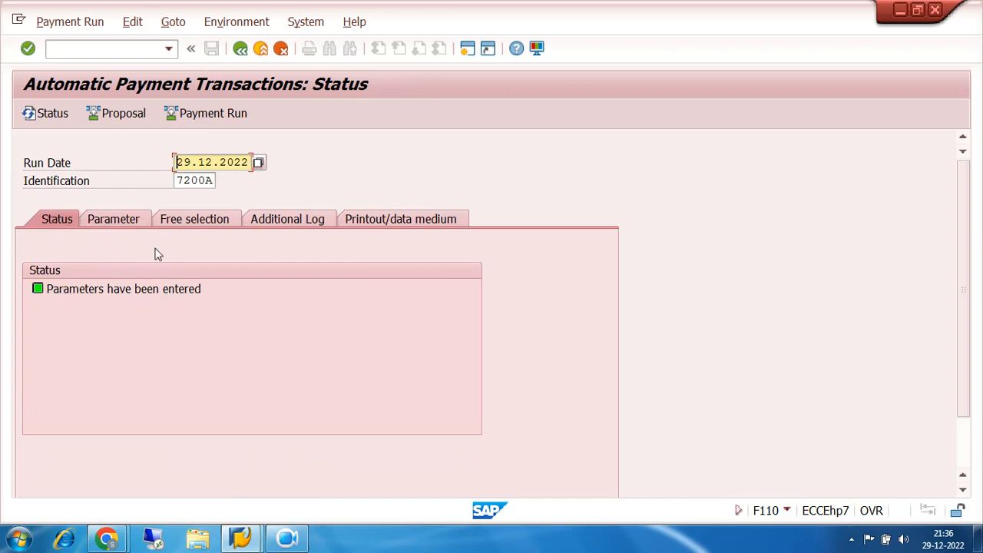
left_click(121, 115)
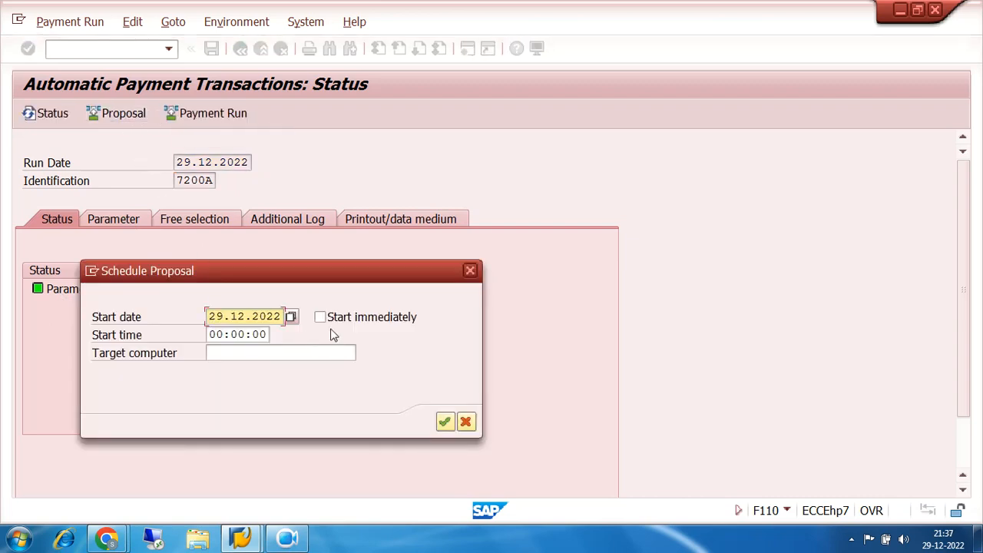
left_click(319, 316)
left_click(444, 423)
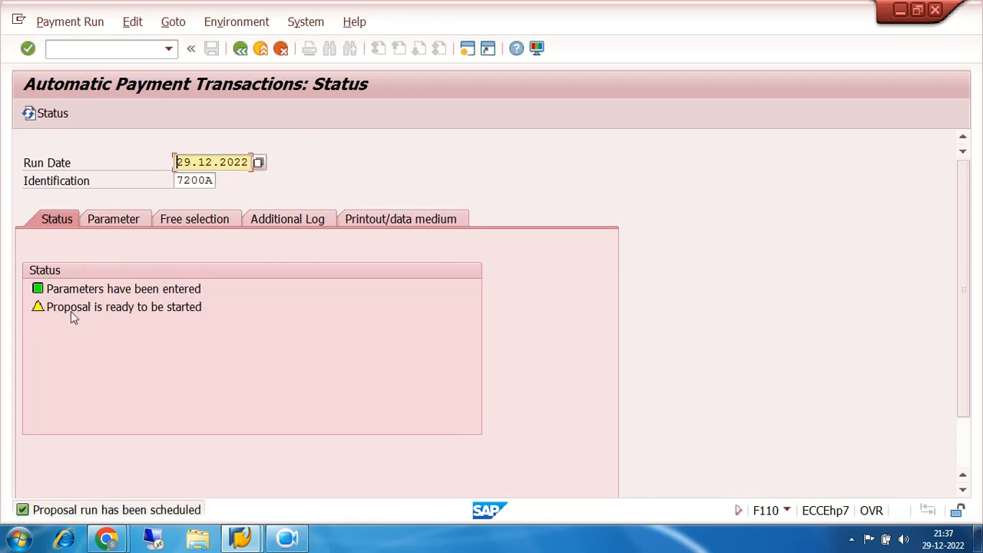
left_click(43, 119)
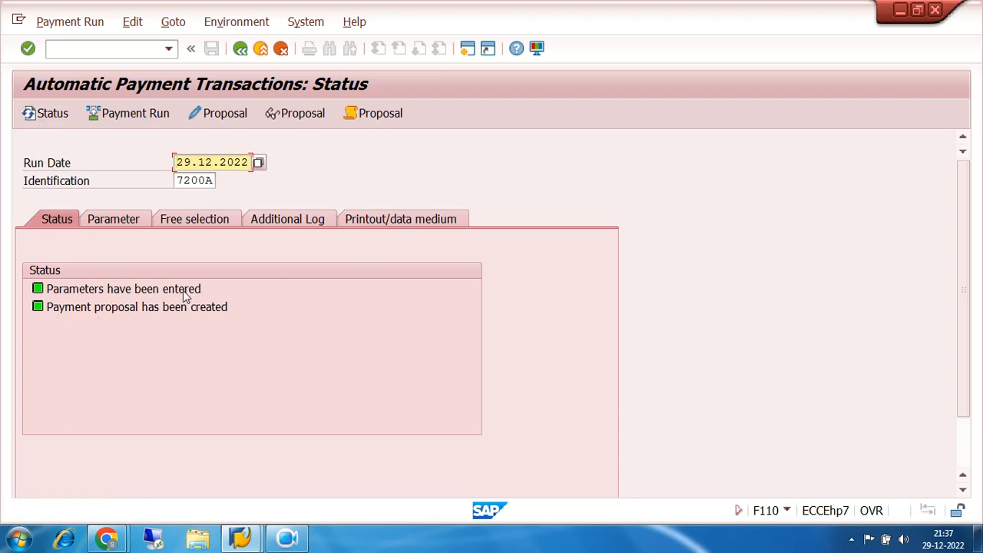
Display the payment proposal and examine the vendor's paid items, including the payment terms of the 3.750,00 INR item
left_click(295, 113)
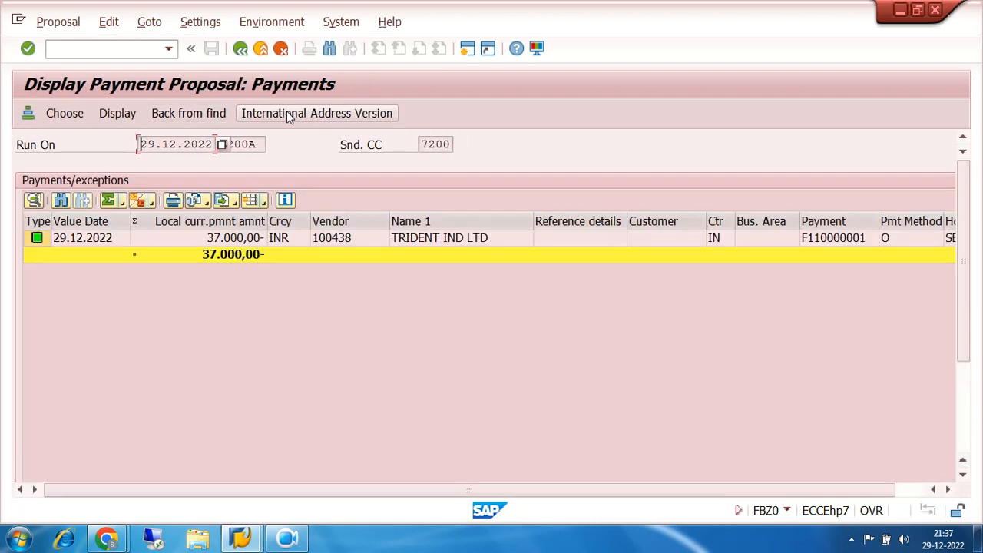
double_click(95, 241)
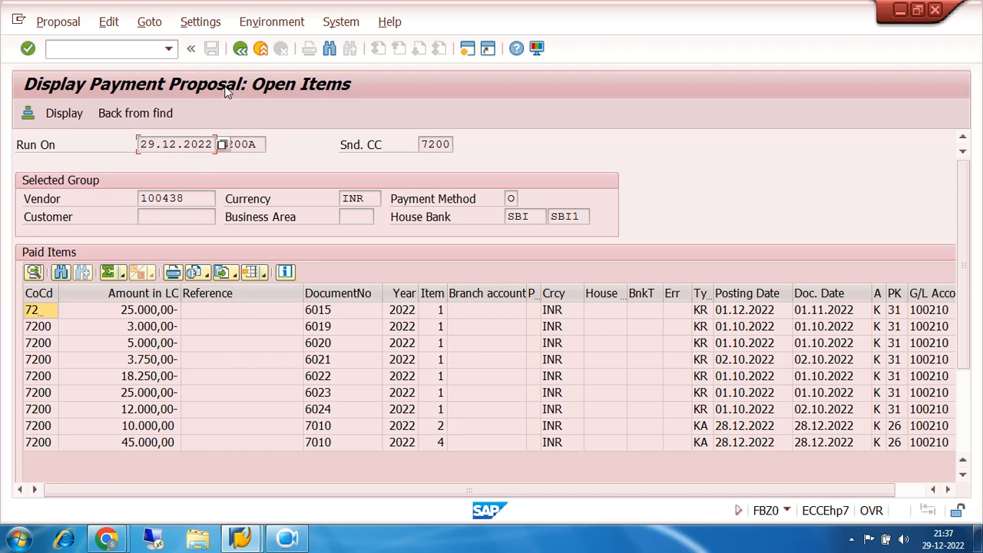
left_click(240, 49)
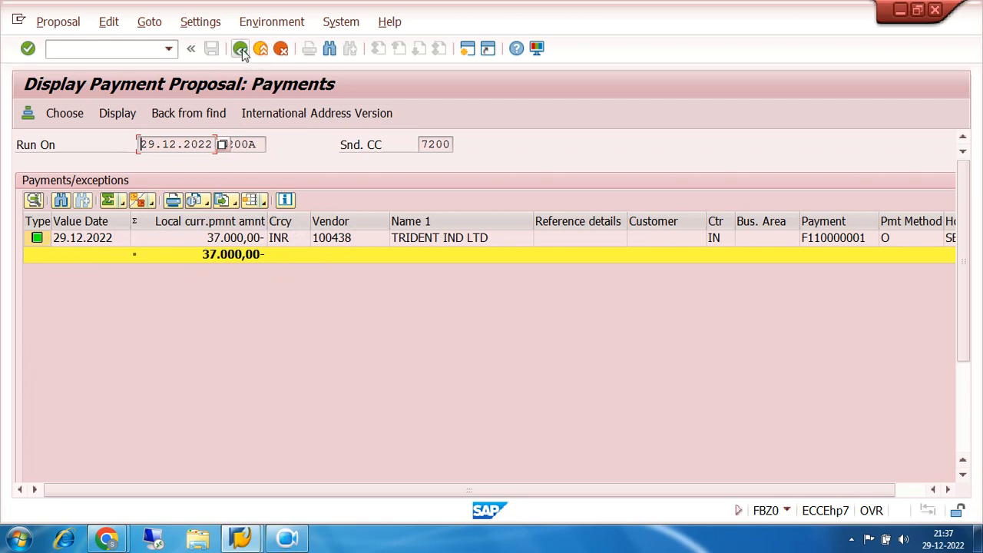
double_click(110, 239)
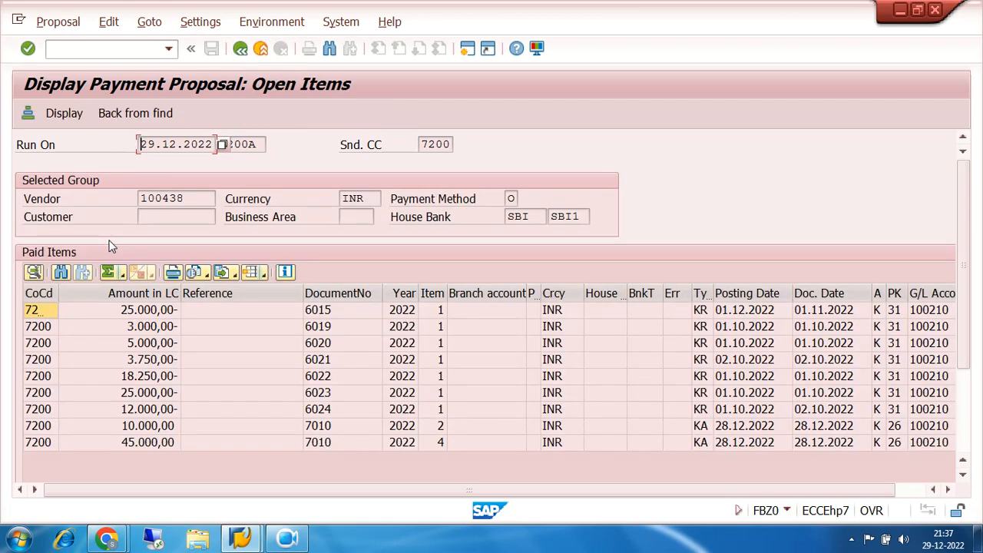
left_click(158, 359)
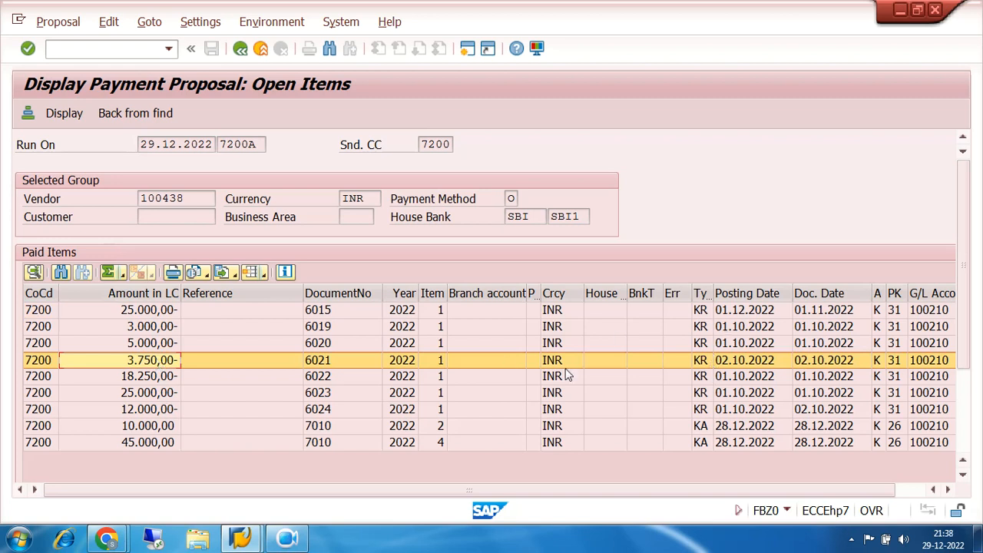
double_click(154, 361)
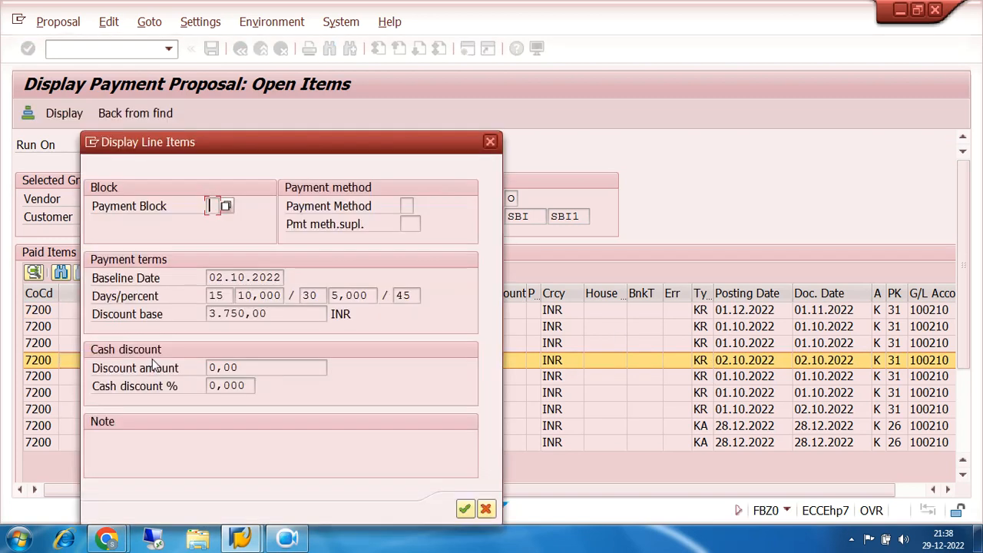
left_click(490, 141)
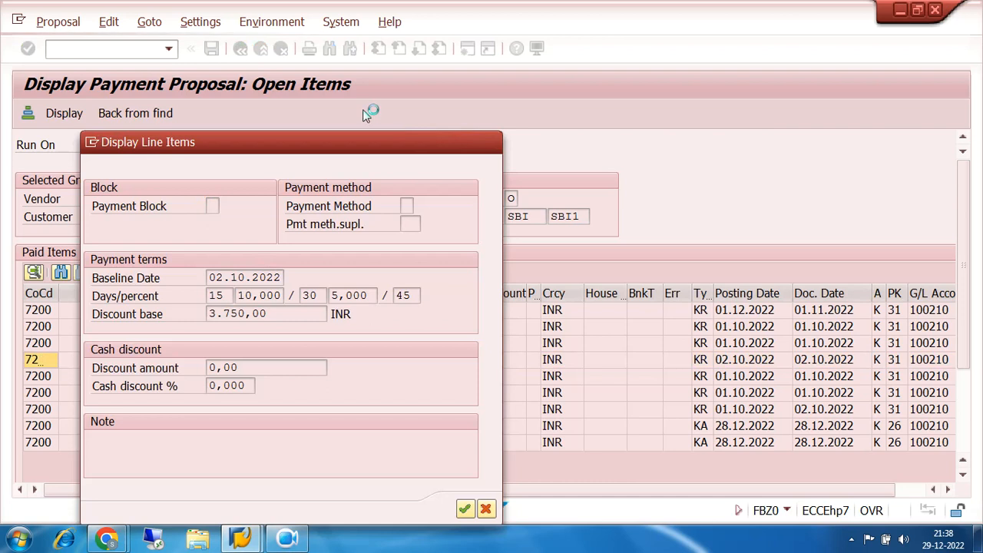
left_click(239, 49)
left_click(239, 49)
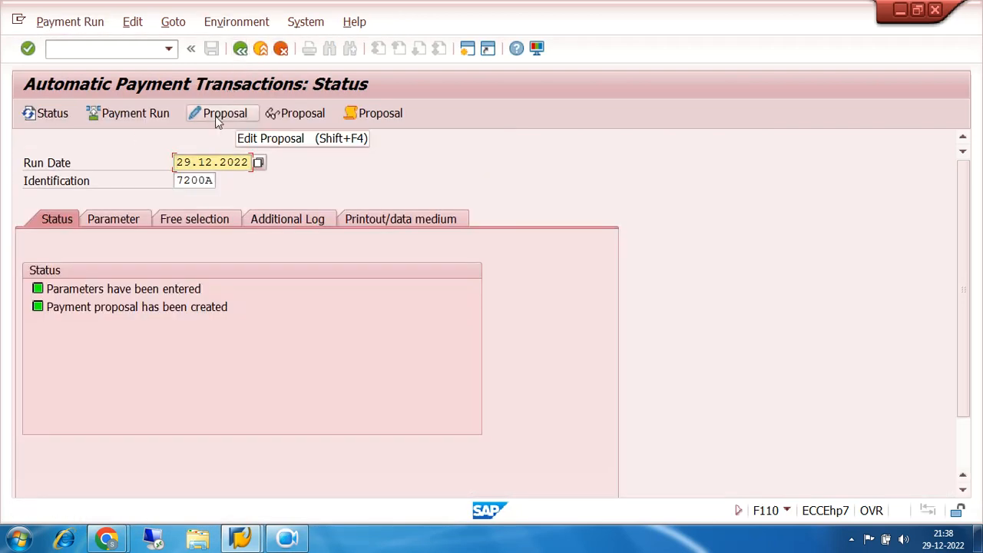
Open the payment proposal for editing for all accounting clerks and show the open items of the vendor payment
left_click(217, 119)
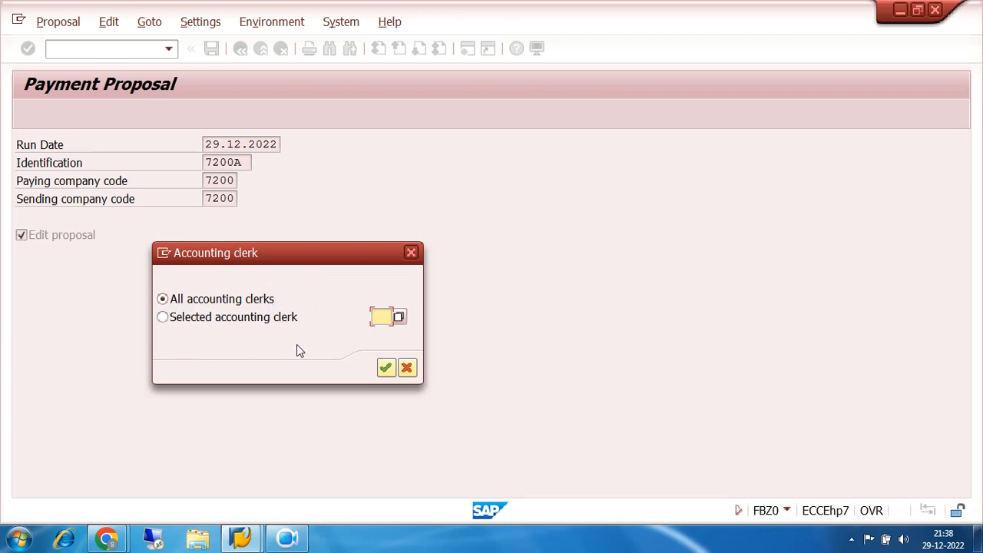
left_click(385, 367)
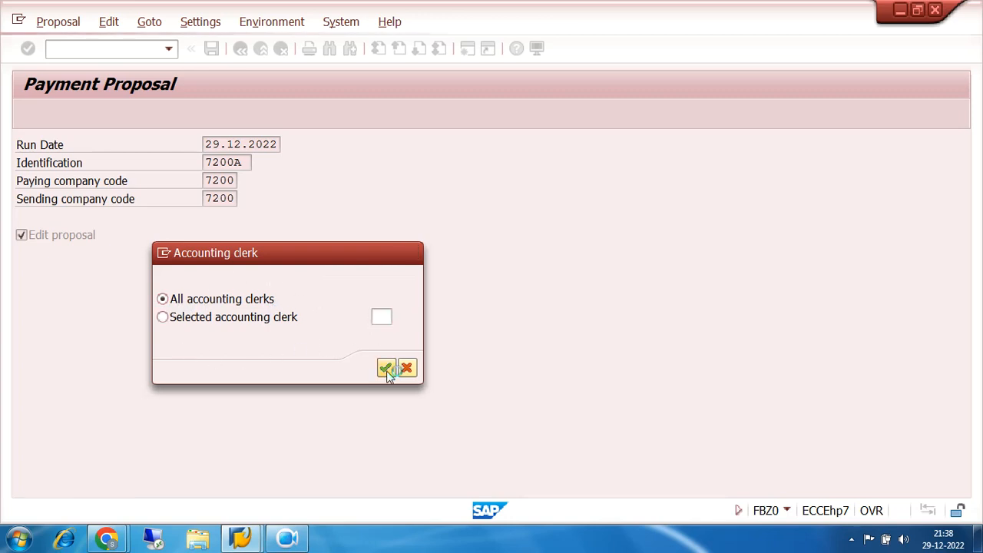
double_click(97, 240)
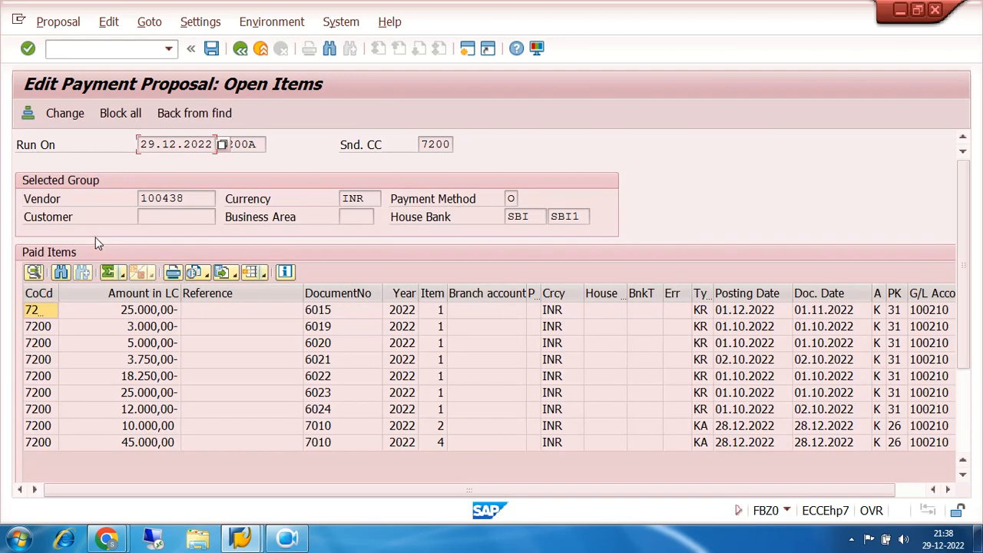
Set payment block A on the 3.750,00 INR open item and return to the proposal's payments overview
double_click(159, 364)
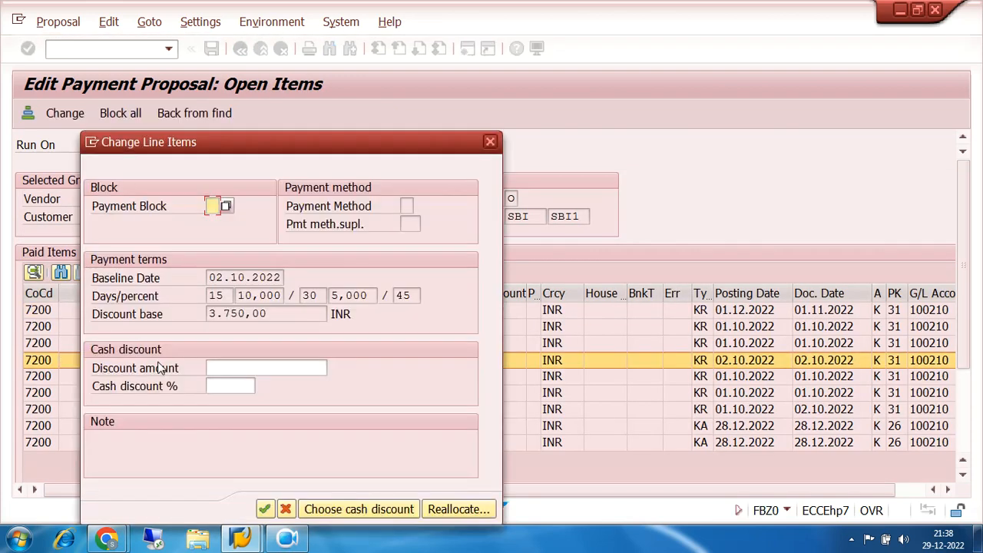
left_click(228, 207)
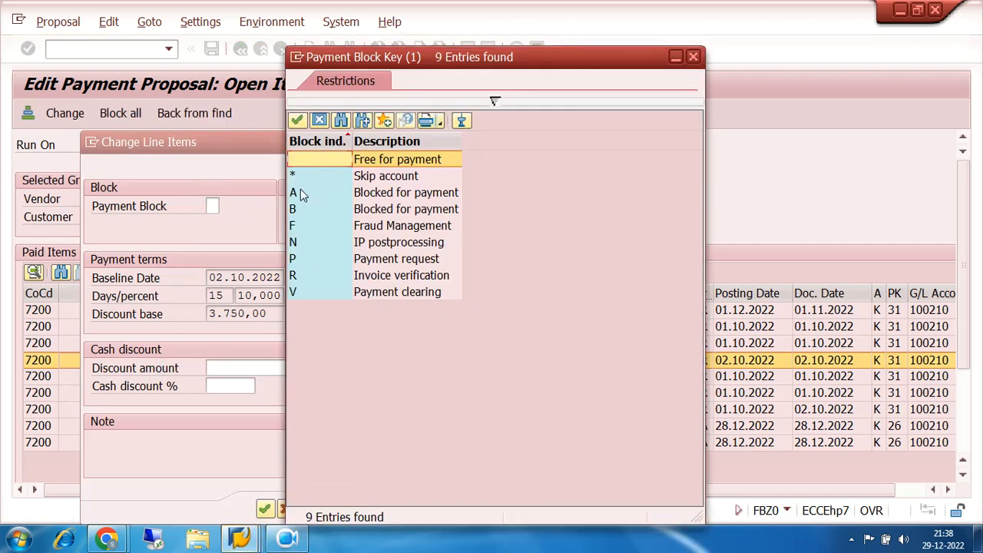
left_click(300, 193)
double_click(300, 194)
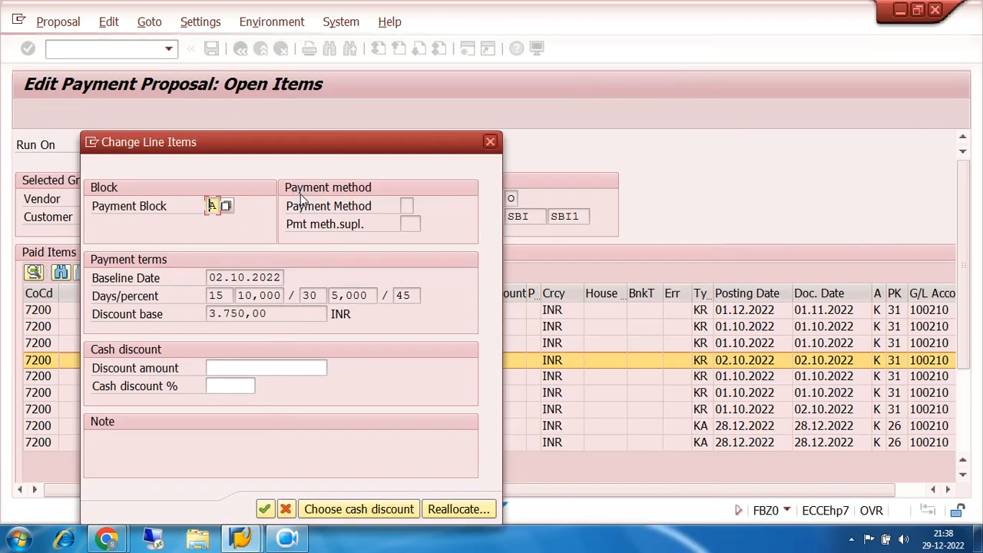
left_click(268, 509)
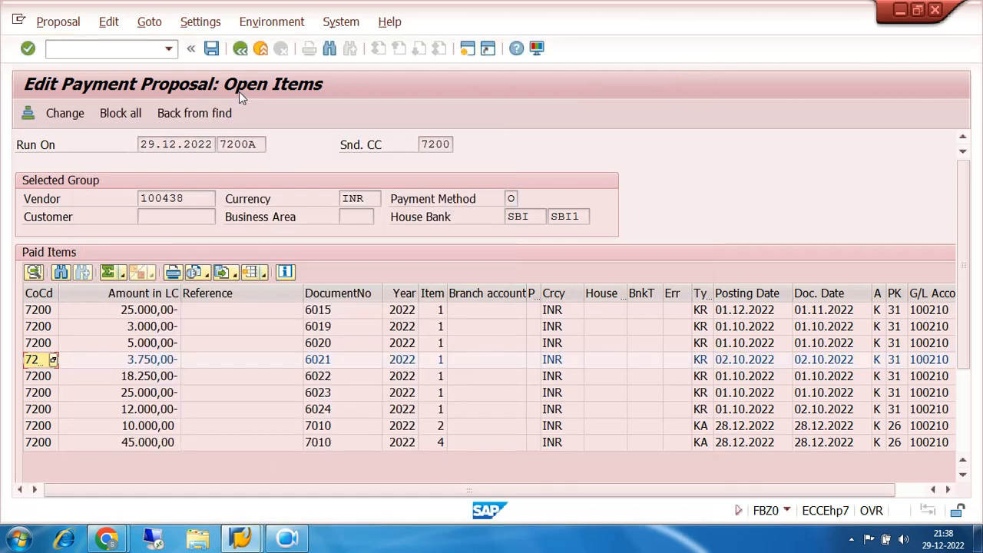
left_click(240, 49)
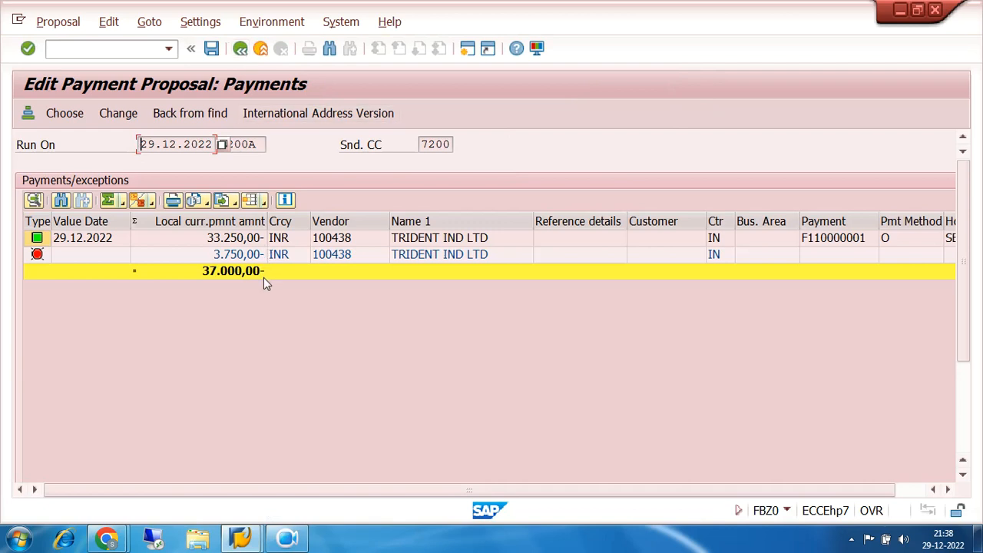
left_click(232, 244)
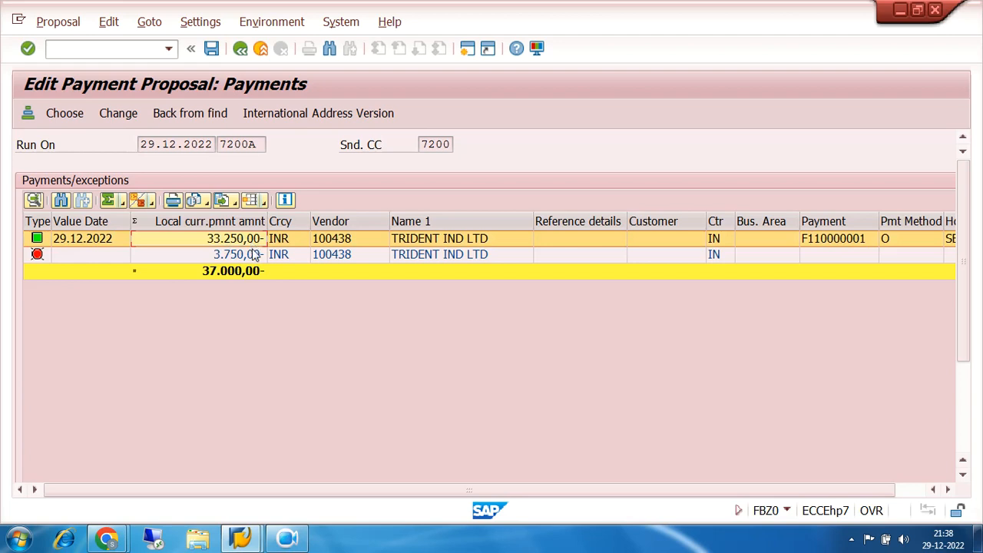
Review the payable and blocked amounts in the proposal's payments overview, and save the edited payment proposal
left_click(255, 257)
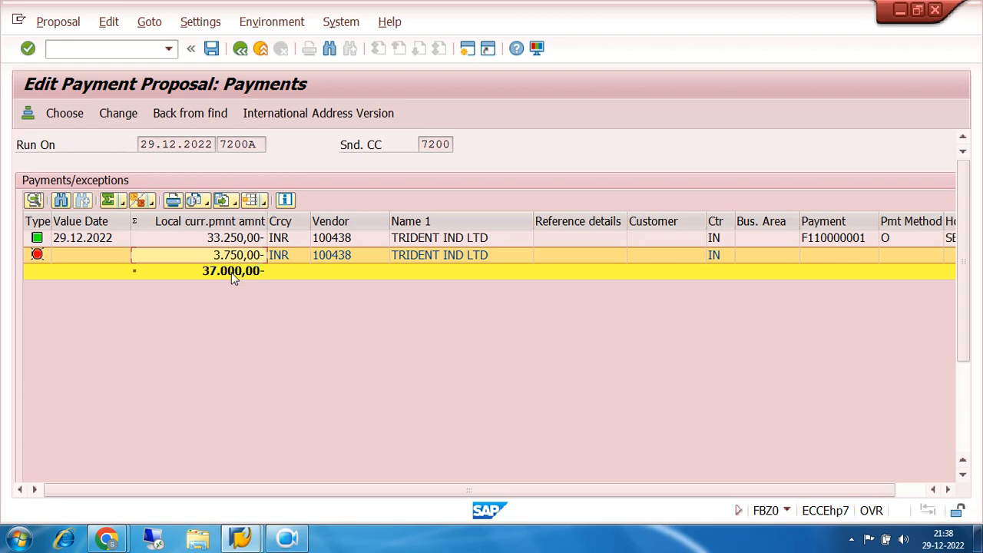
left_click(234, 275)
left_click(234, 240)
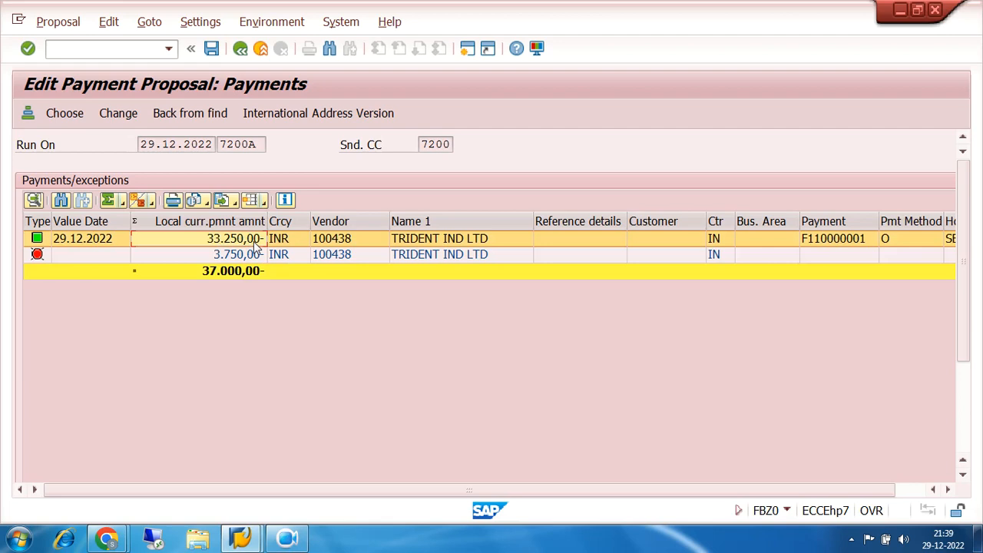
left_click(216, 259)
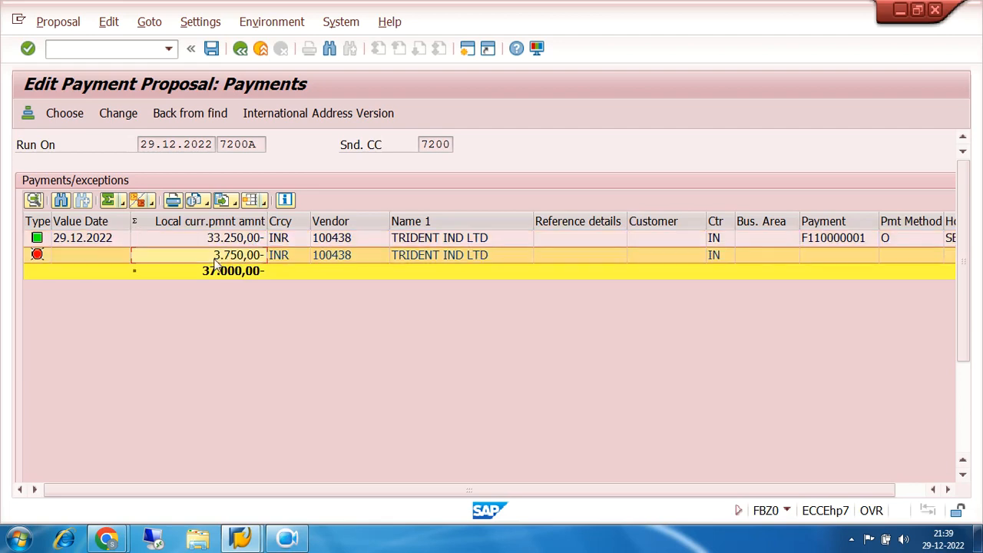
left_click(240, 48)
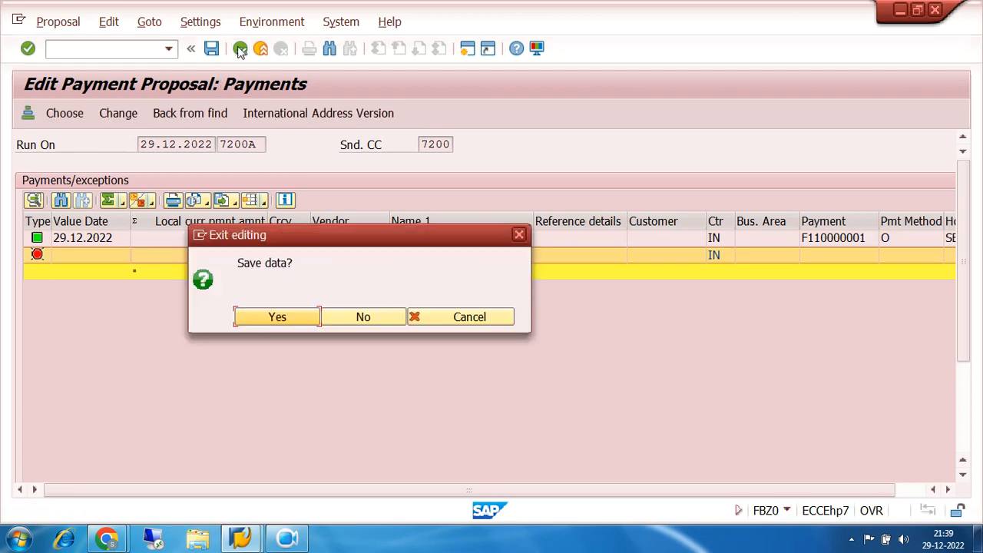
left_click(278, 317)
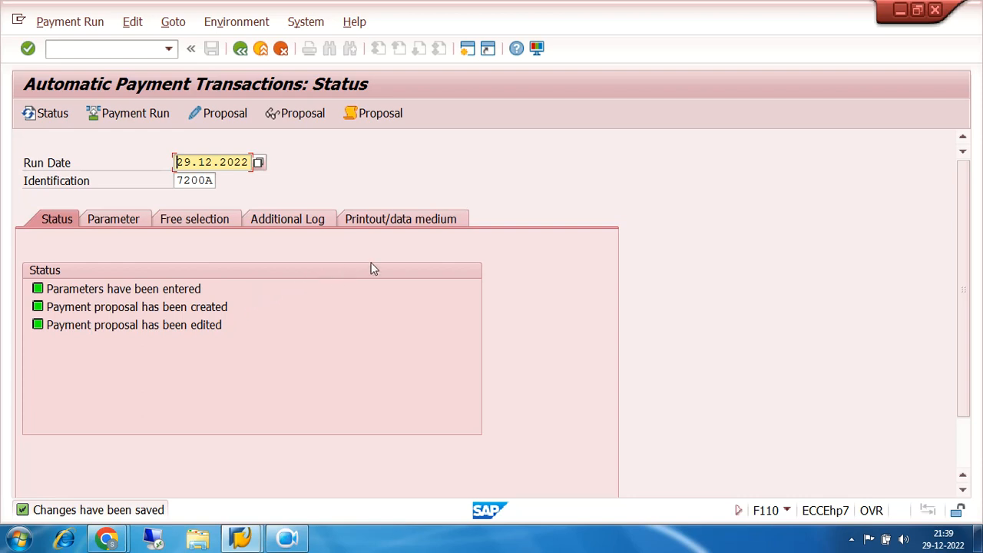
Enter variant X for the form printing programs RFFOUS_C and RFFOAVIS of the payment run
left_click(388, 221)
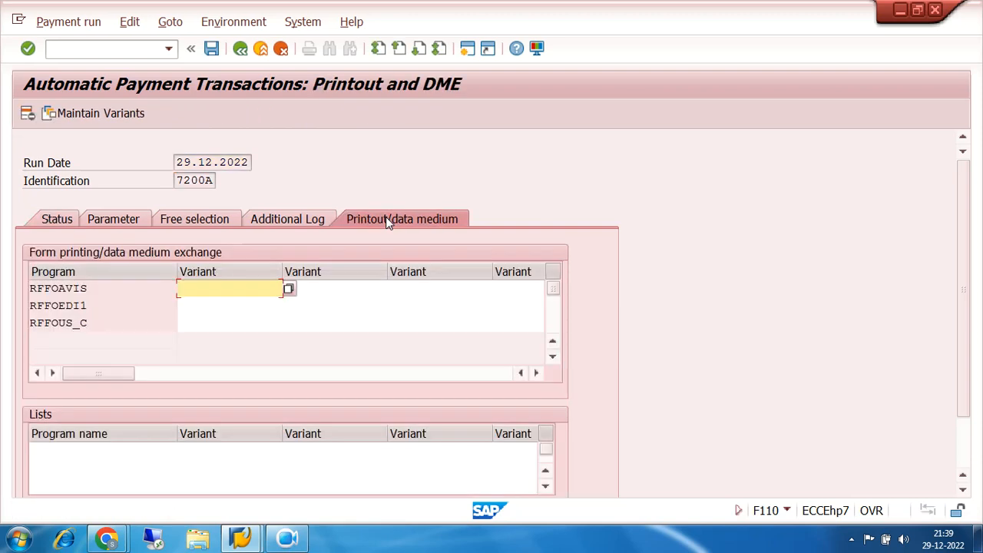
left_click(205, 323)
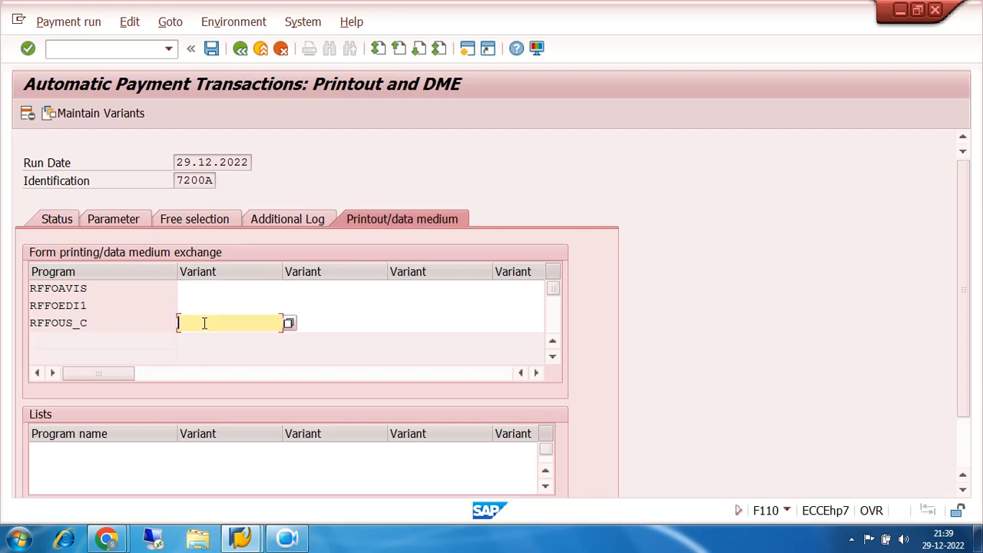
type("X")
left_click(194, 287)
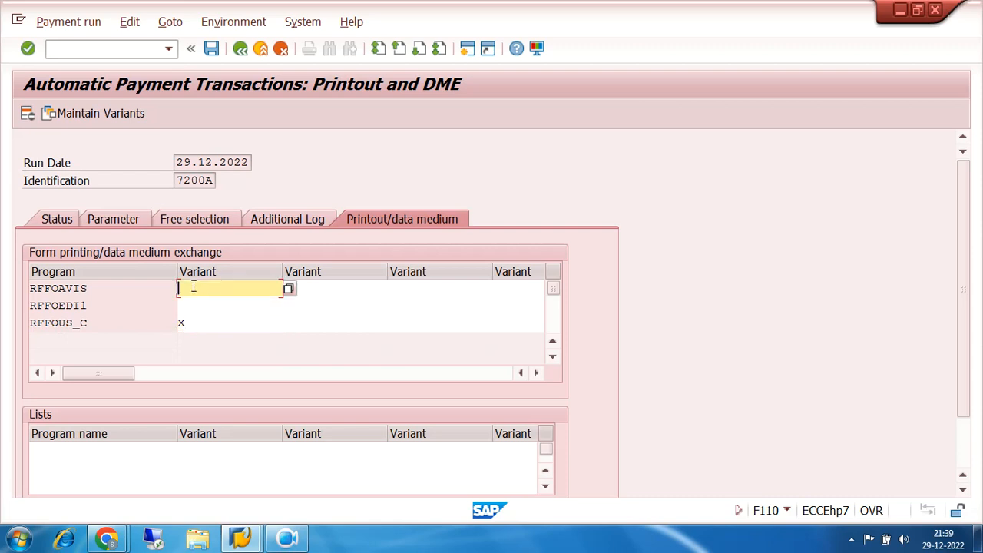
type("X")
Start variant X of RFFOAVIS for all selection screens, with program run date 29.12.2022 and identification feature X
left_click(83, 114)
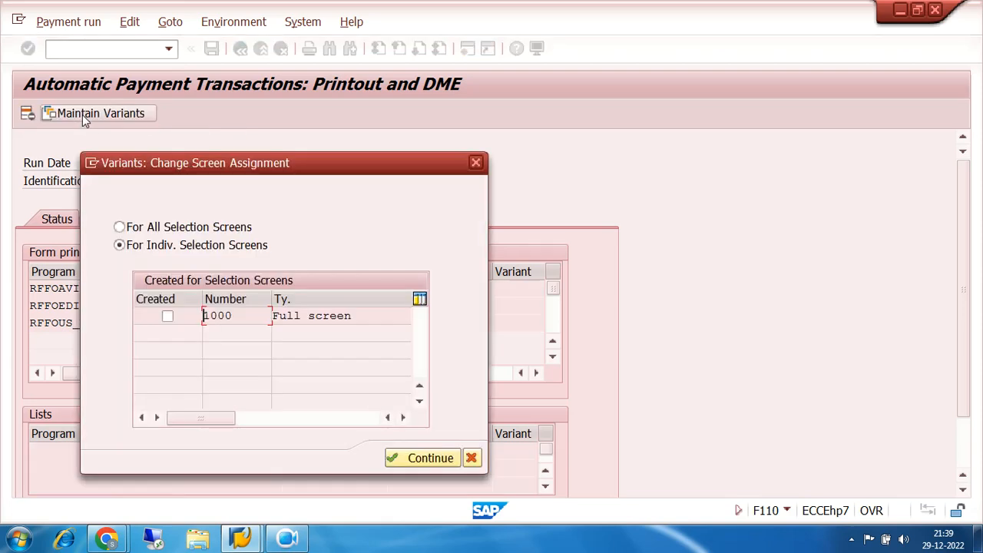
left_click(120, 229)
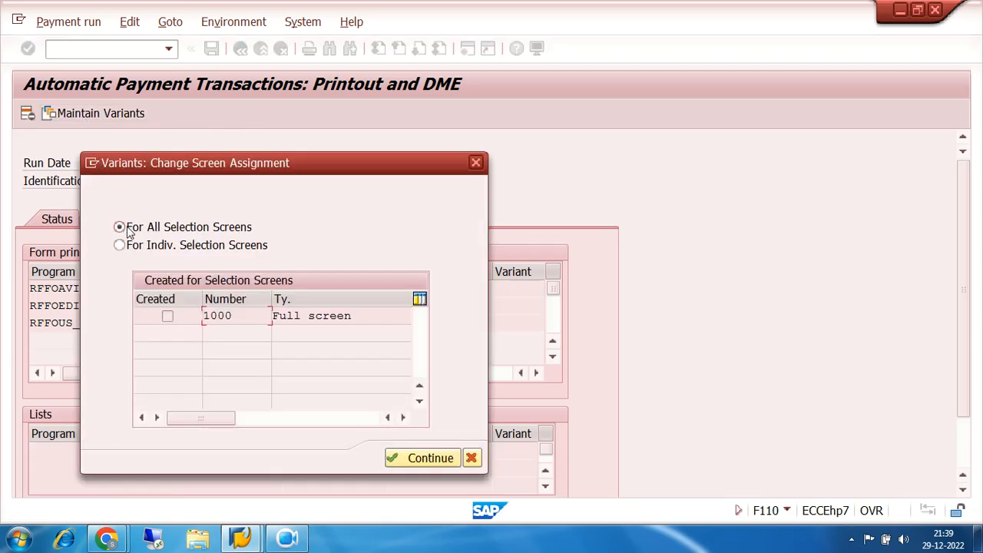
left_click(400, 458)
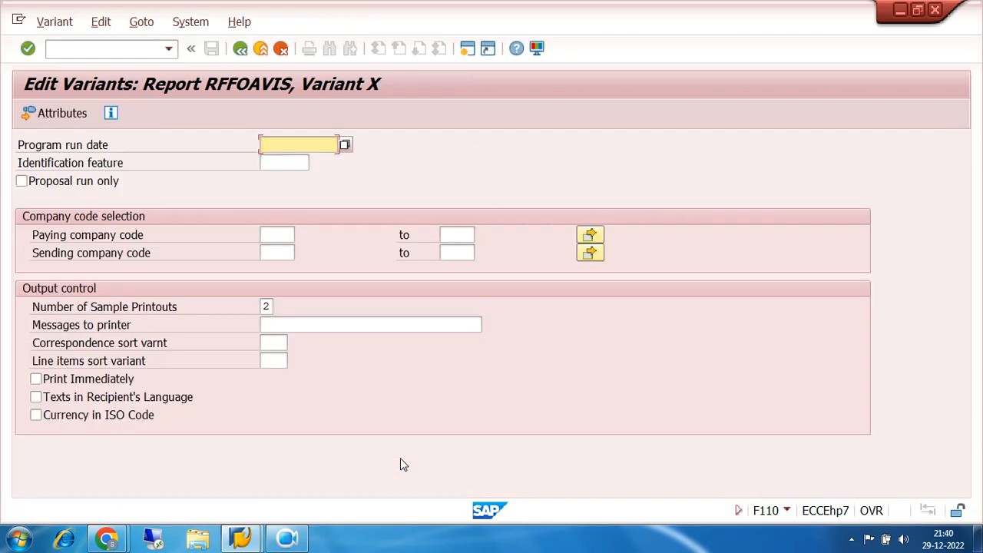
left_click(279, 144)
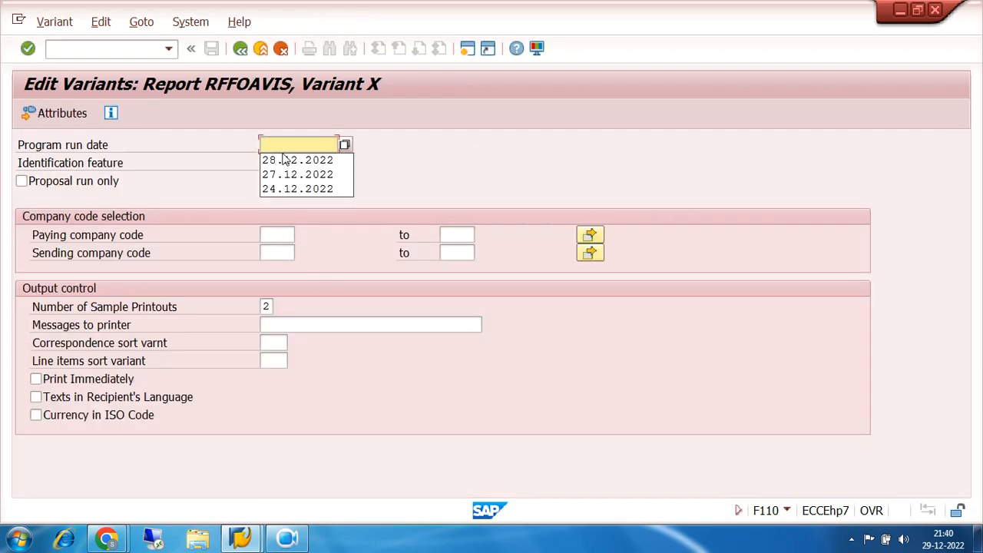
left_click(274, 145)
type("29")
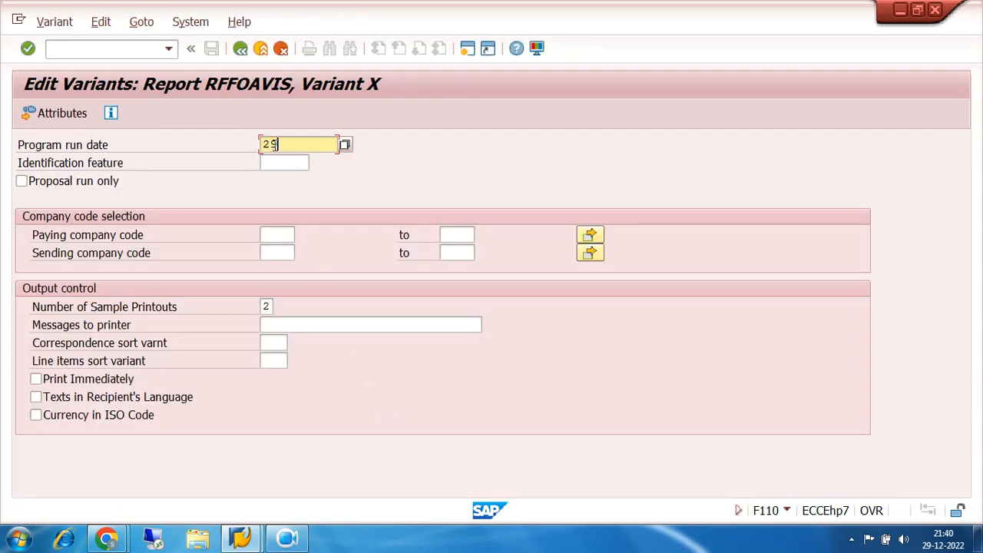
type(".12.2022")
key("Tab")
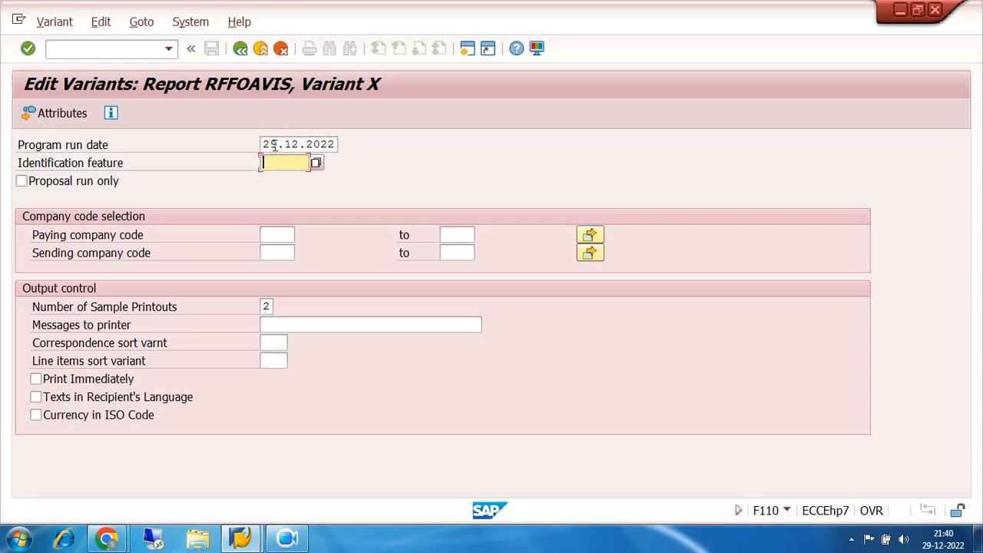
type("X")
Set the variant's paying and sending company codes to 7200 and enable Print Immediately
left_click(263, 234)
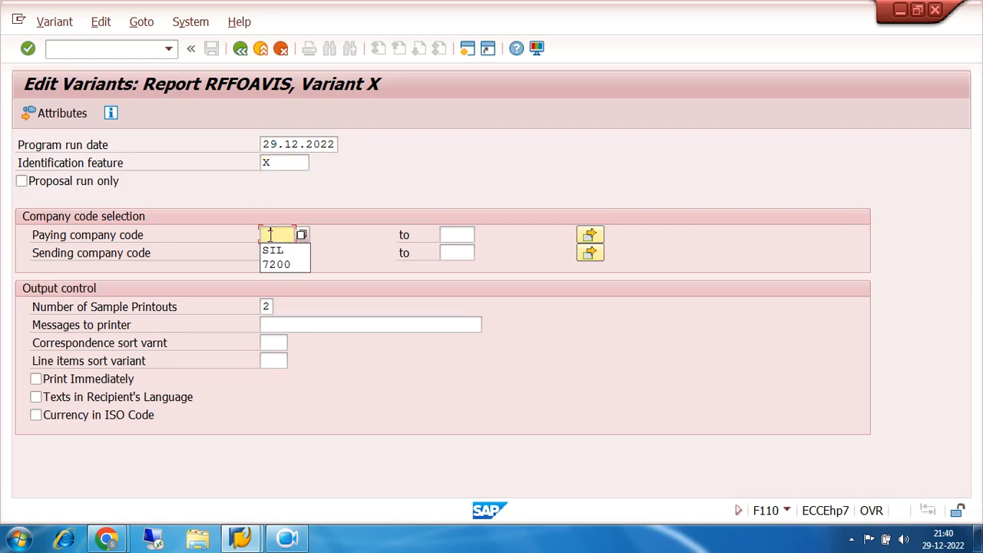
left_click(276, 264)
left_click(279, 253)
left_click(284, 281)
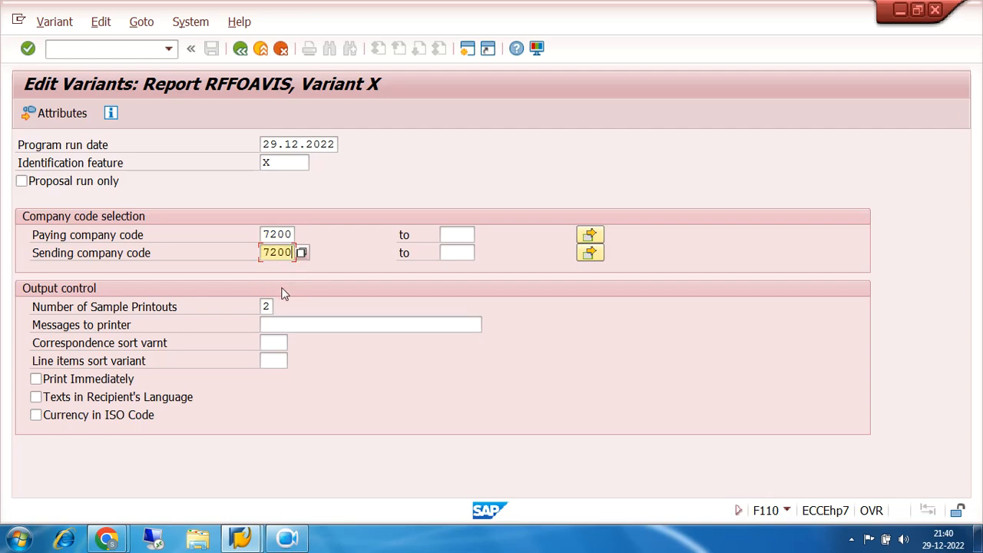
left_click(35, 381)
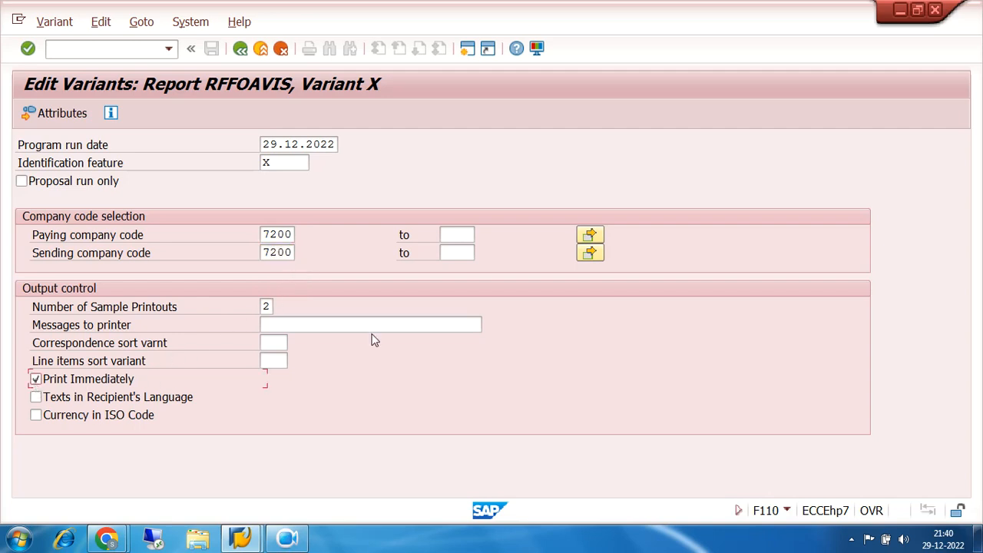
Give the variant the description X, save it and return to the run's printout settings
left_click(57, 116)
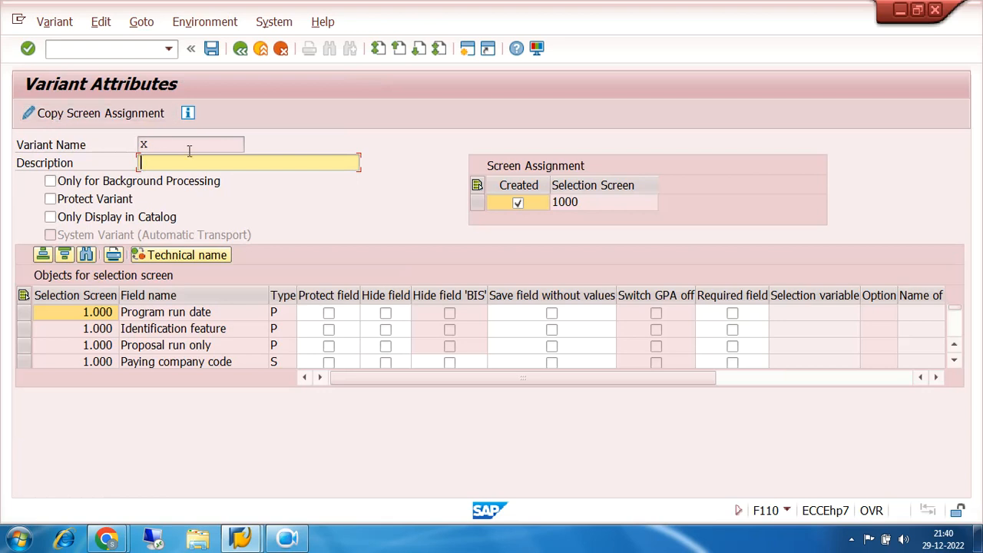
type("X")
key("Return")
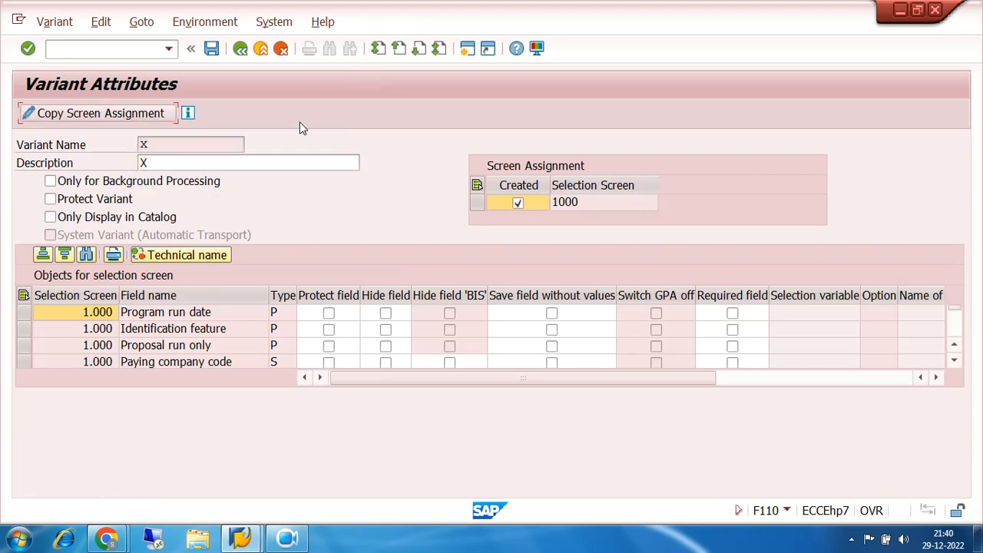
left_click(211, 48)
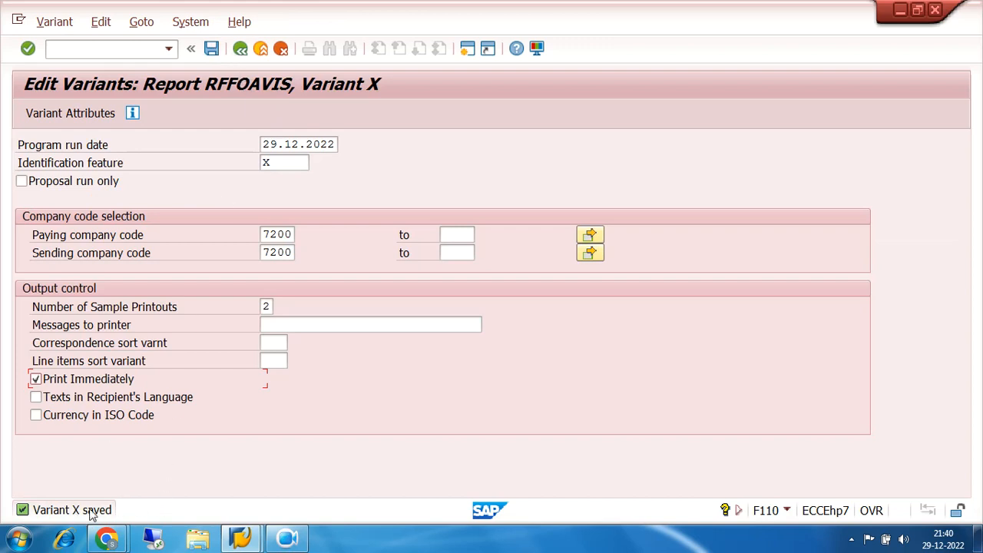
left_click(241, 49)
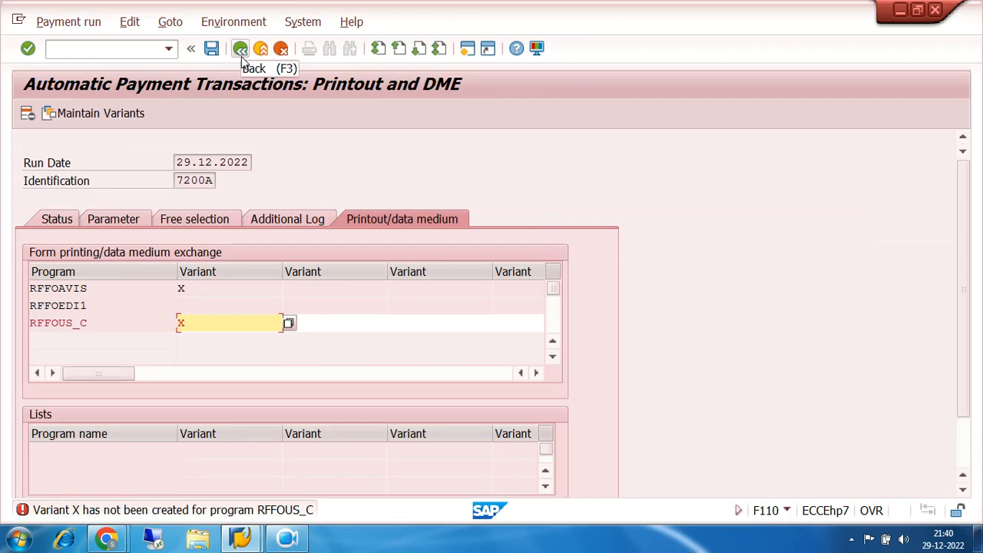
Remove variant X from program RFFOUS_C, save the printout details and return to the run status
left_click(202, 321)
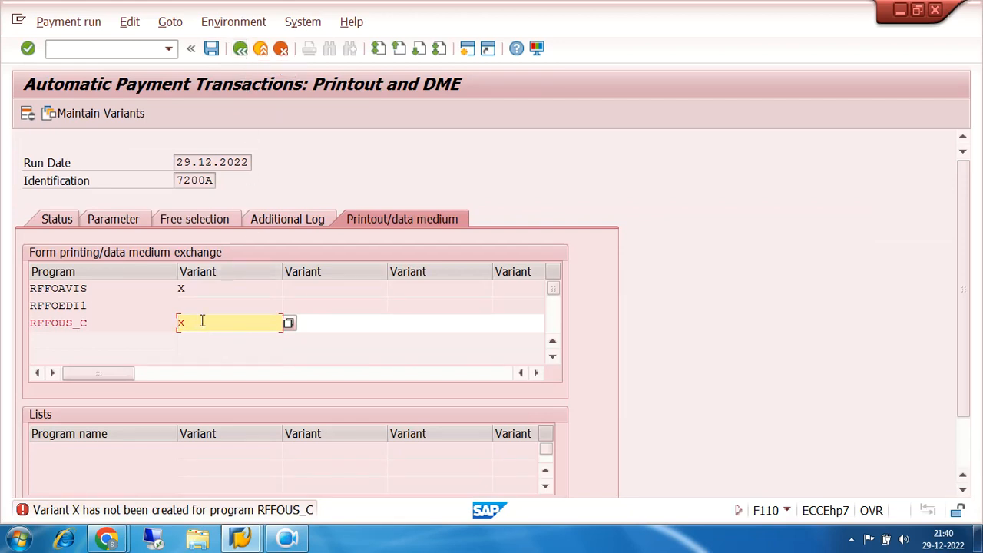
key("Return")
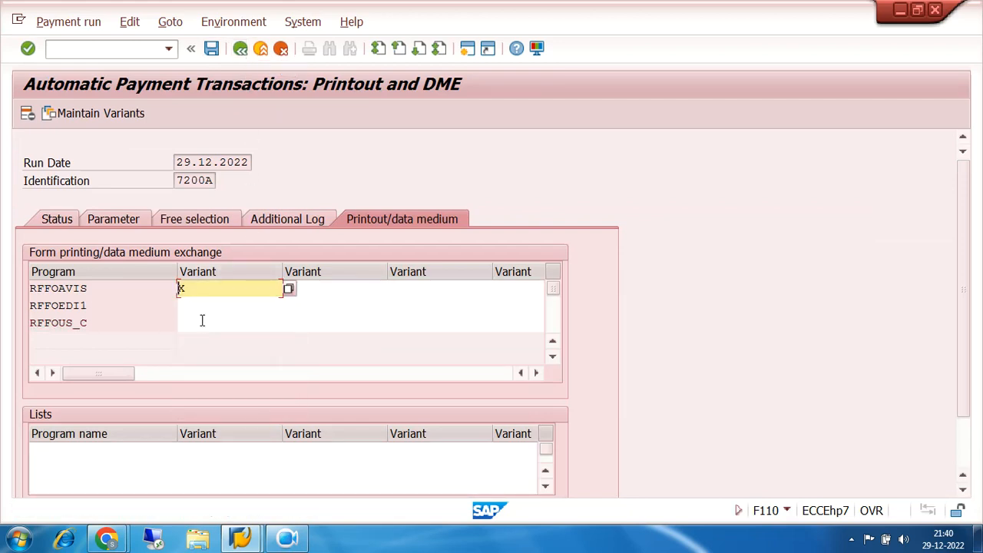
left_click(210, 49)
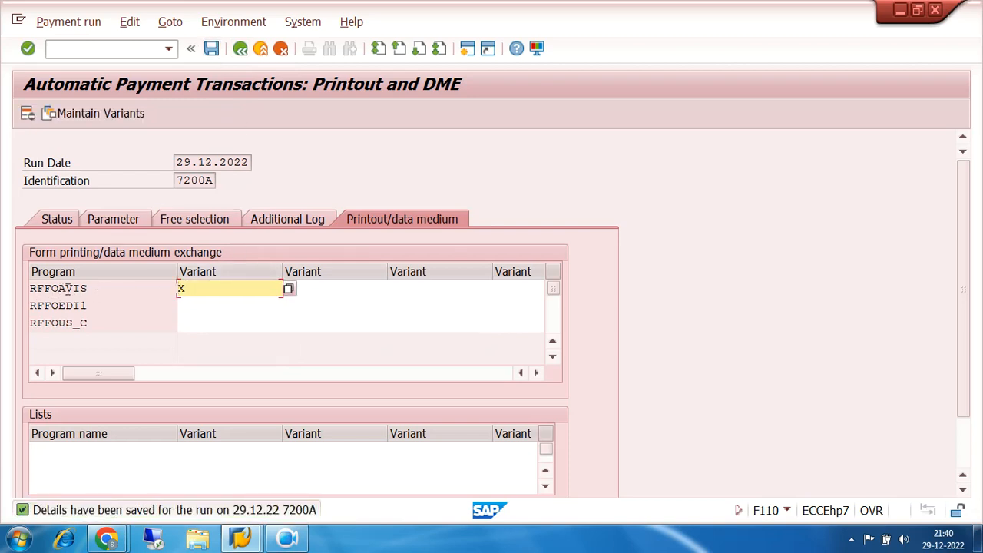
left_click(240, 48)
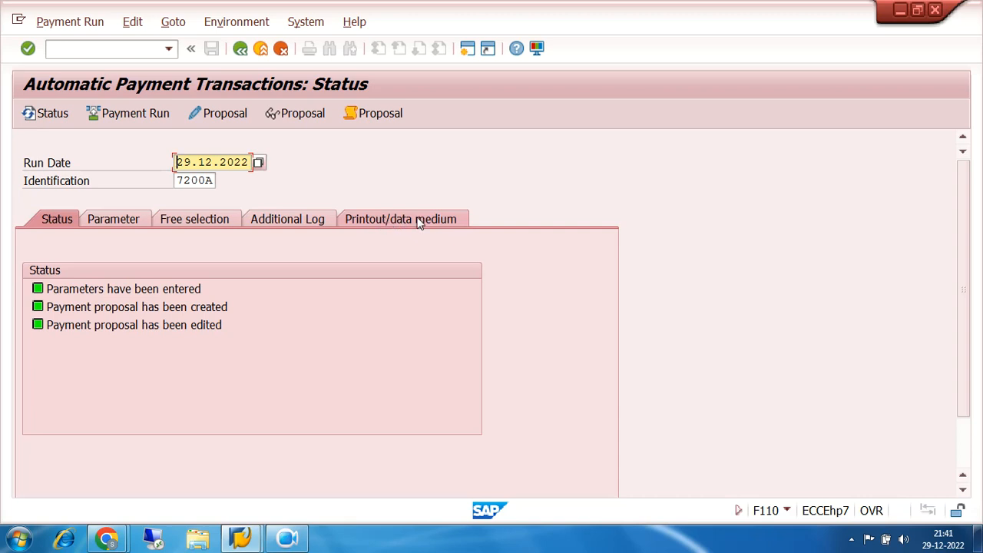
Schedule the payment run for 7200A to start immediately, and check its refreshed status and posting orders
left_click(111, 113)
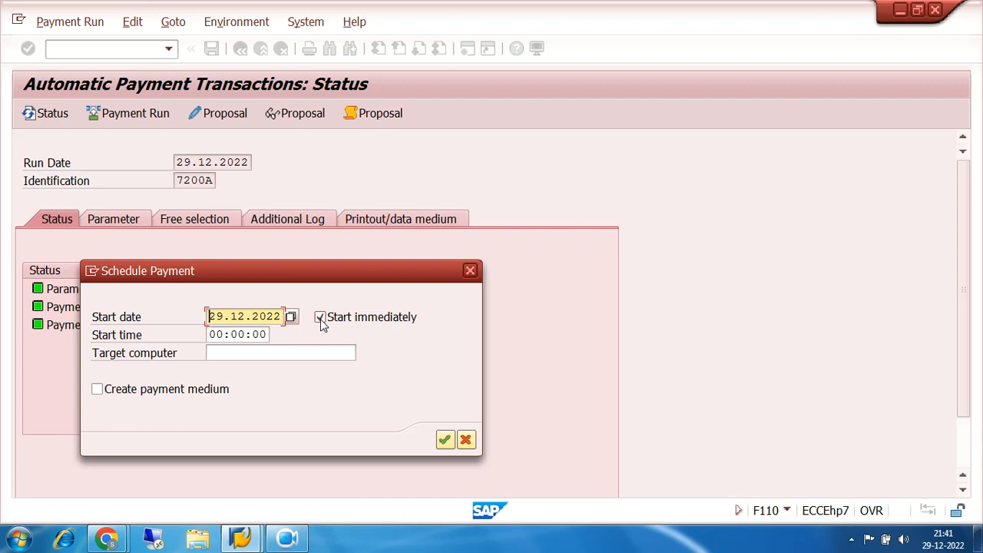
left_click(444, 439)
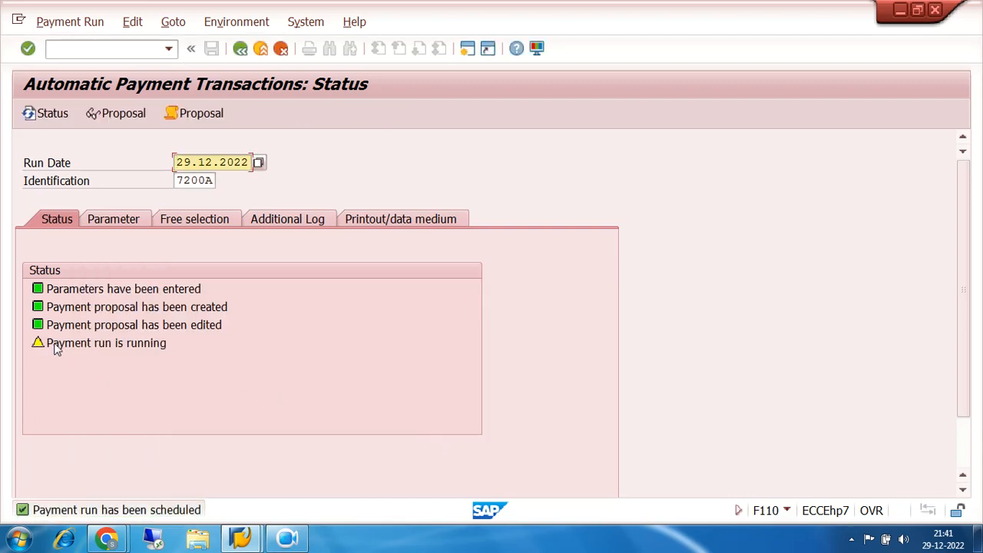
left_click(34, 113)
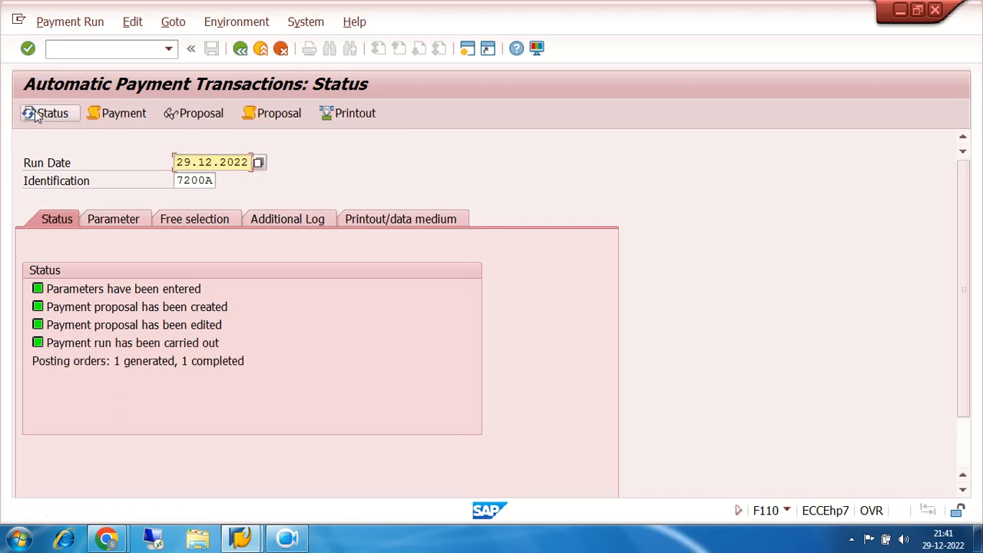
left_click_drag(33, 362, 313, 364)
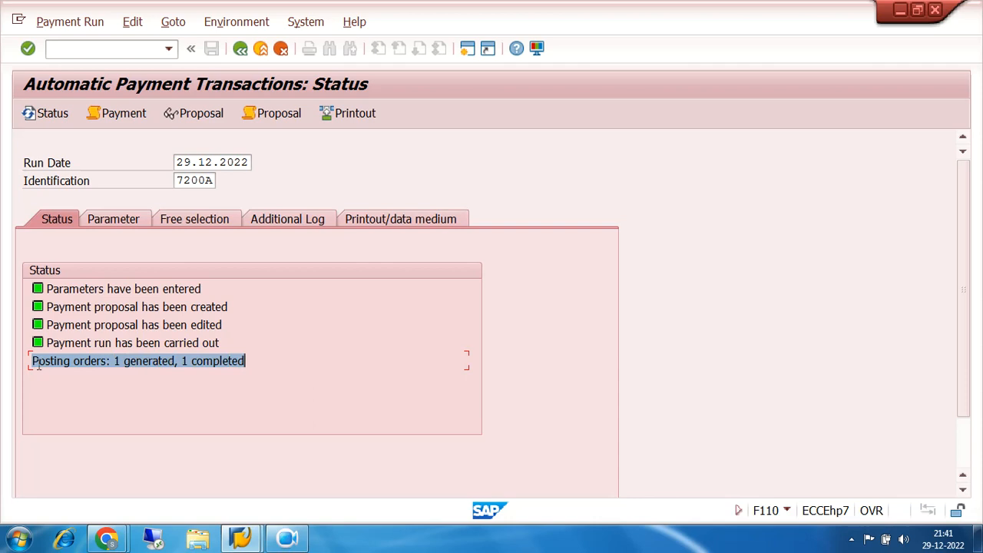
left_click_drag(31, 361, 310, 369)
left_click_drag(114, 362, 121, 364)
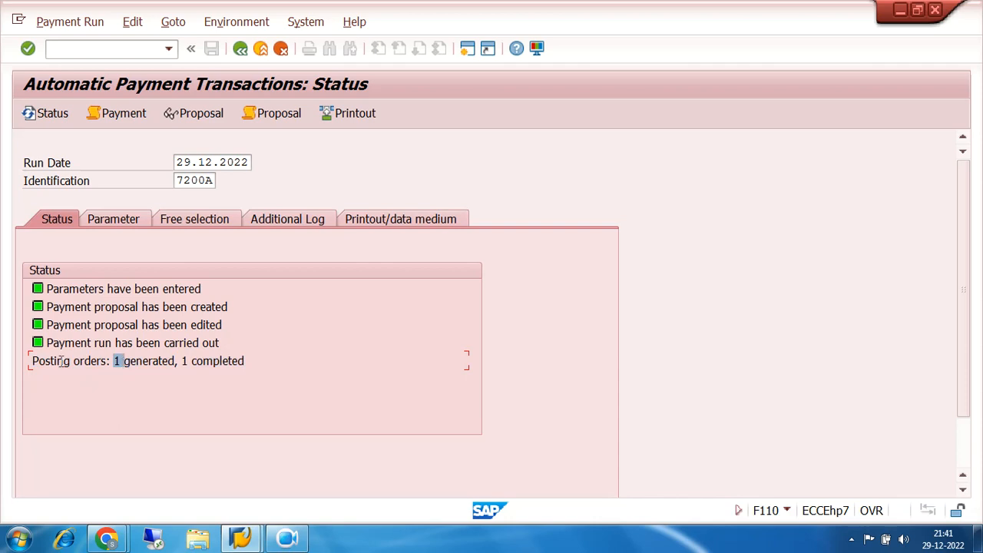
left_click_drag(31, 362, 243, 360)
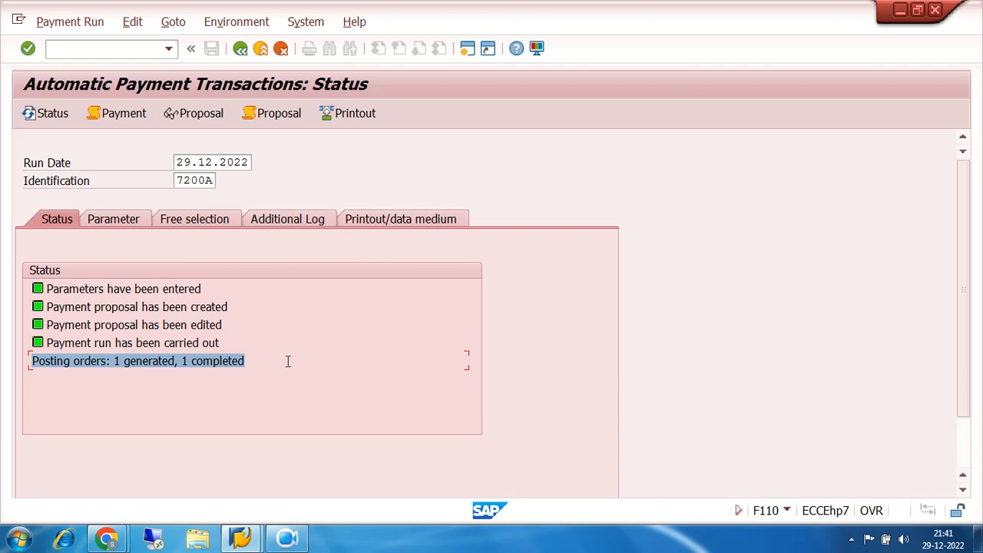
Display the payment list of the completed run with program RFZALI20, without specifying a variant
left_click(132, 22)
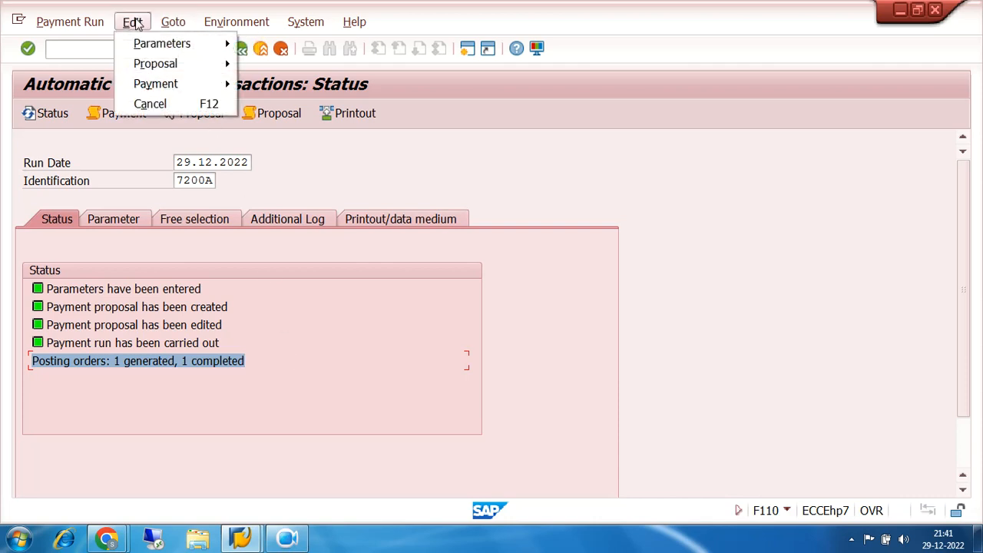
mouse_move(185, 89)
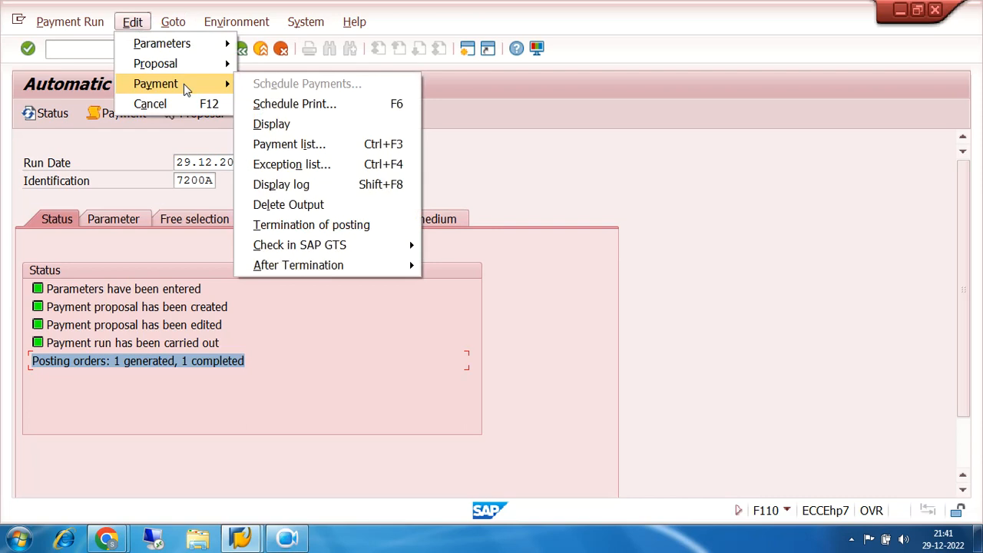
left_click(317, 145)
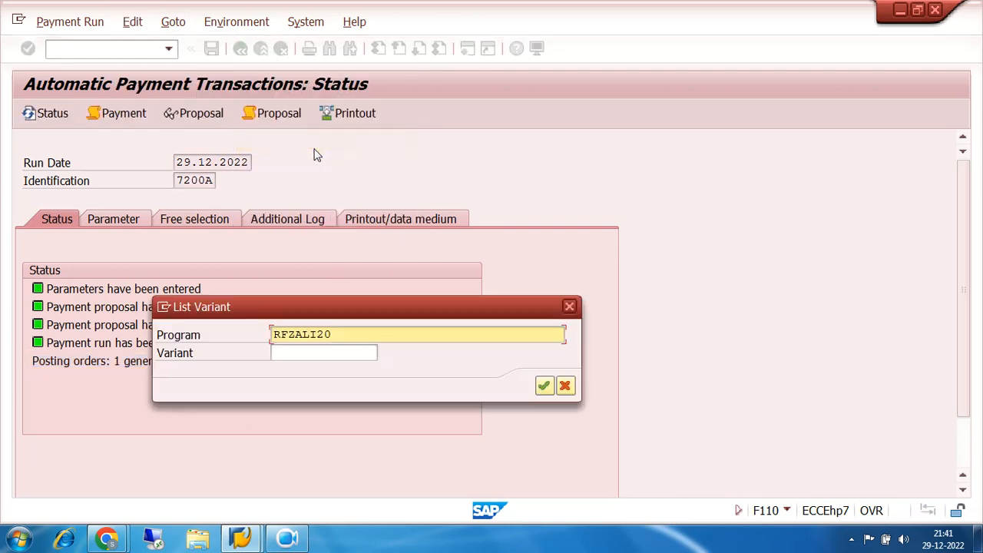
left_click(543, 385)
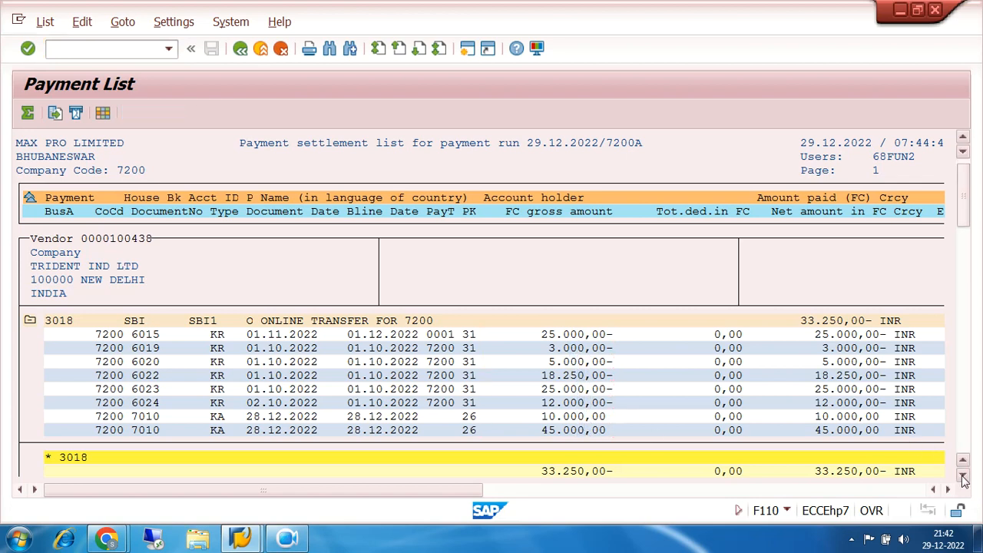
Examine the payment list's vendor items and the totals per business area, country, currency and payment method
left_click(962, 473)
left_click(566, 416)
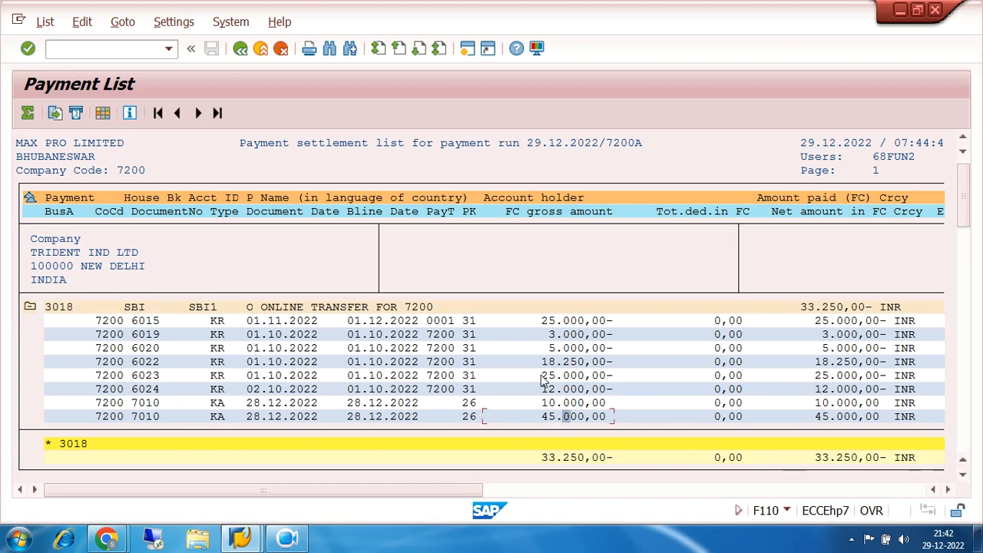
scroll(541, 378, "down", 1)
scroll(541, 376, "down", 6)
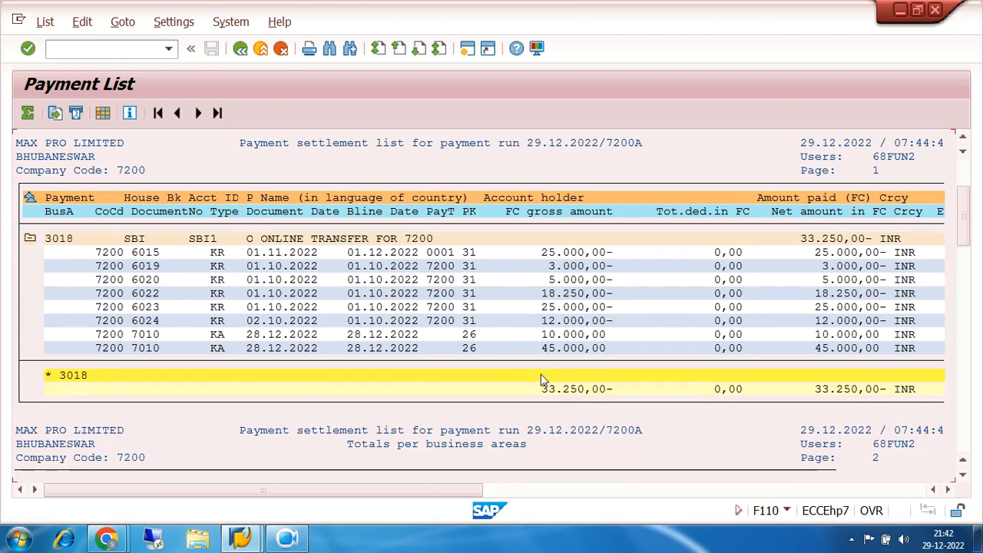
scroll(541, 377, "down", 5)
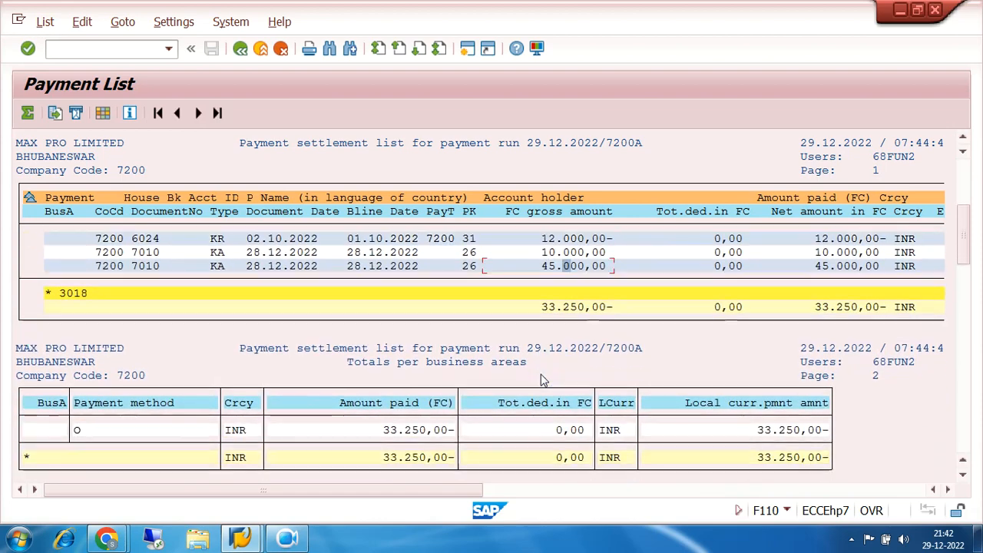
scroll(542, 377, "down", 3)
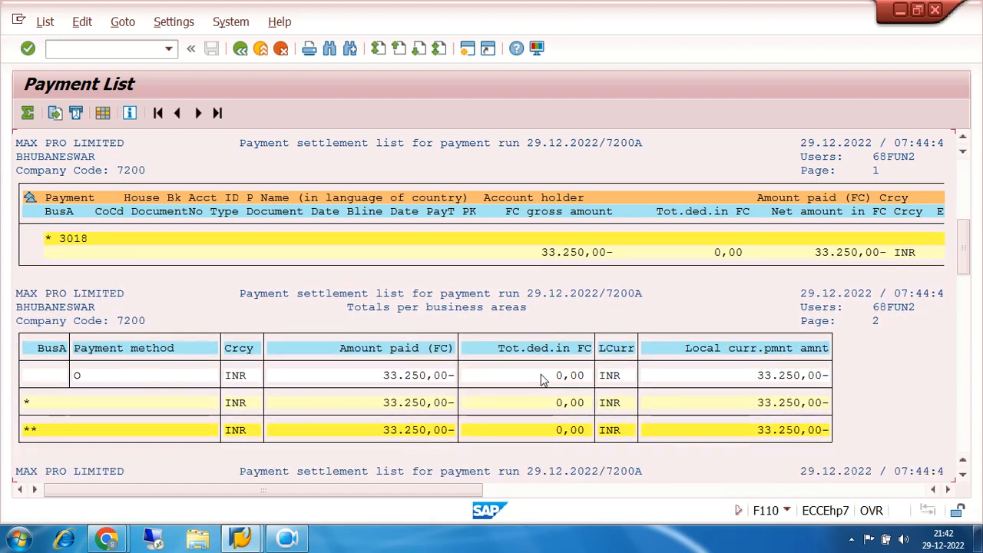
scroll(541, 378, "down", 6)
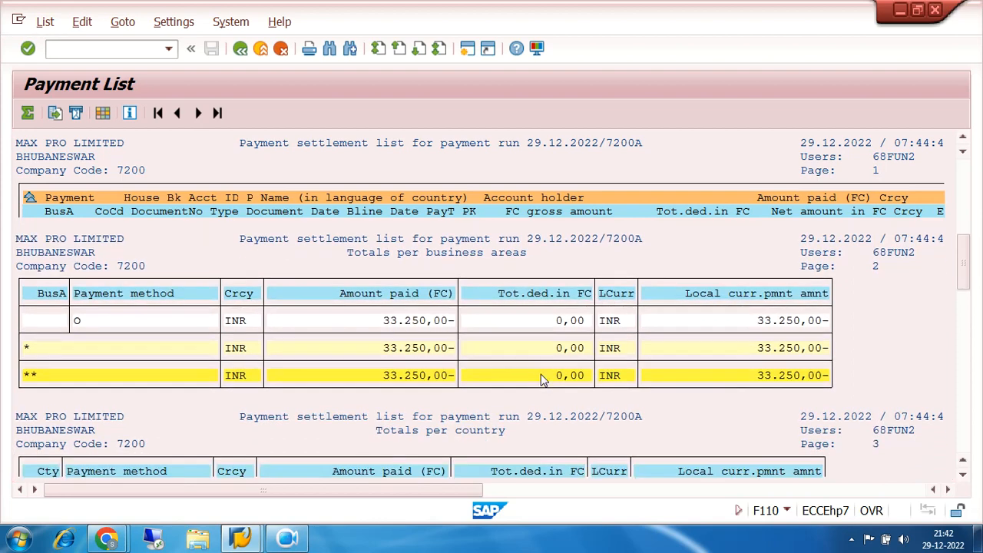
scroll(540, 374, "down", 6)
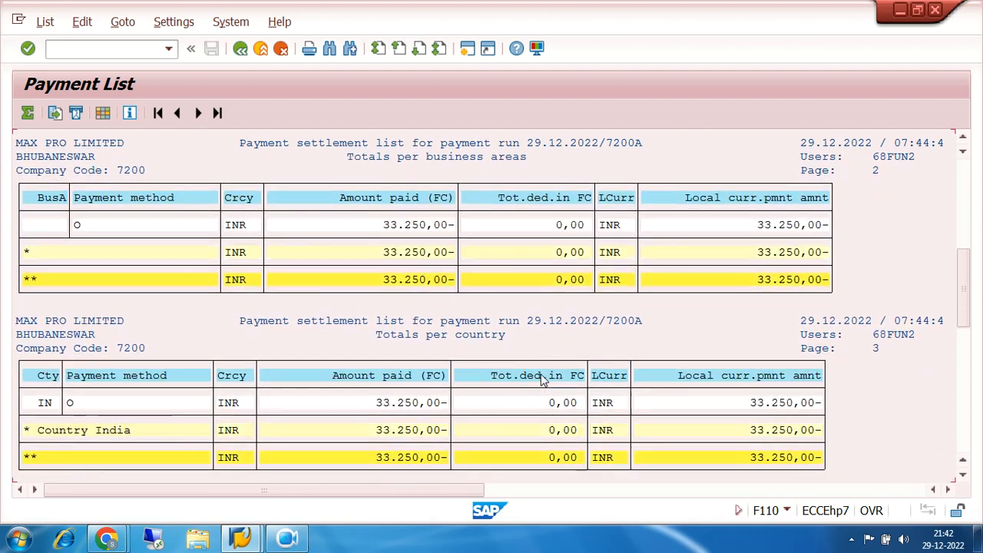
scroll(541, 380, "down", 3)
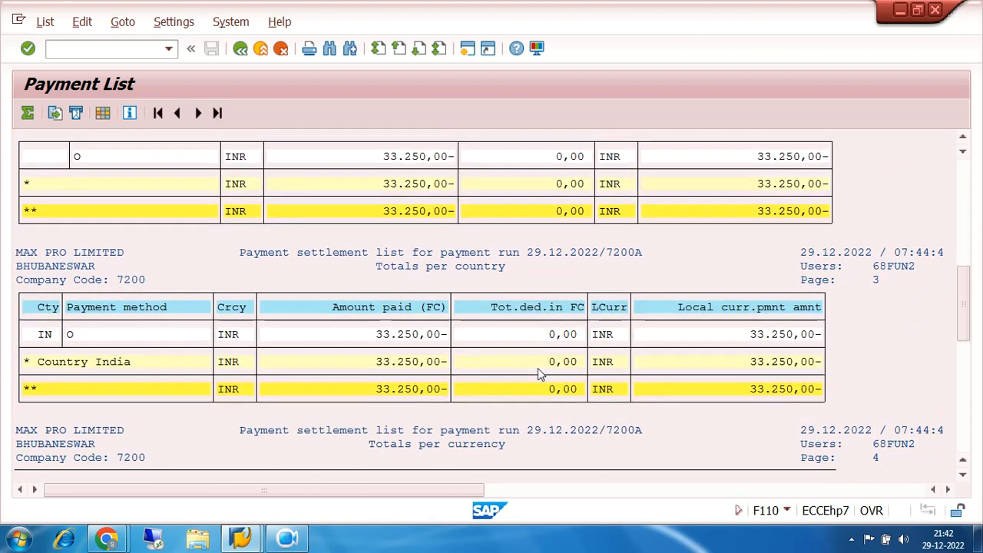
scroll(537, 368, "down", 3)
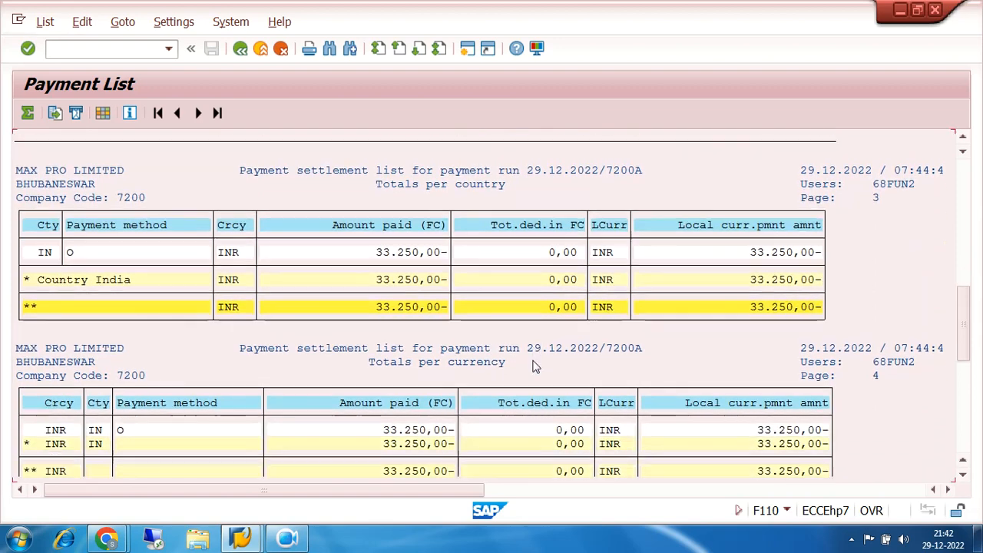
scroll(535, 366, "down", 5)
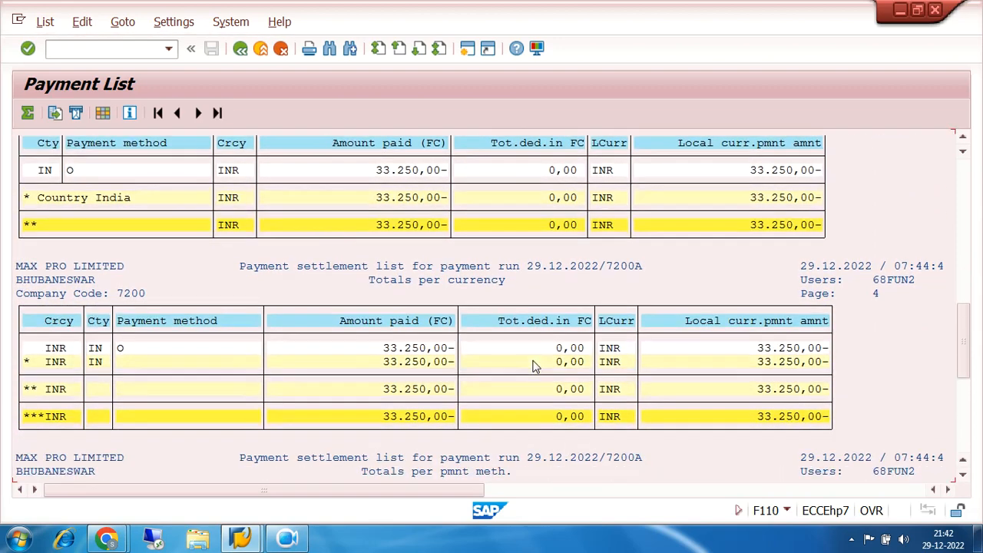
scroll(535, 366, "down", 6)
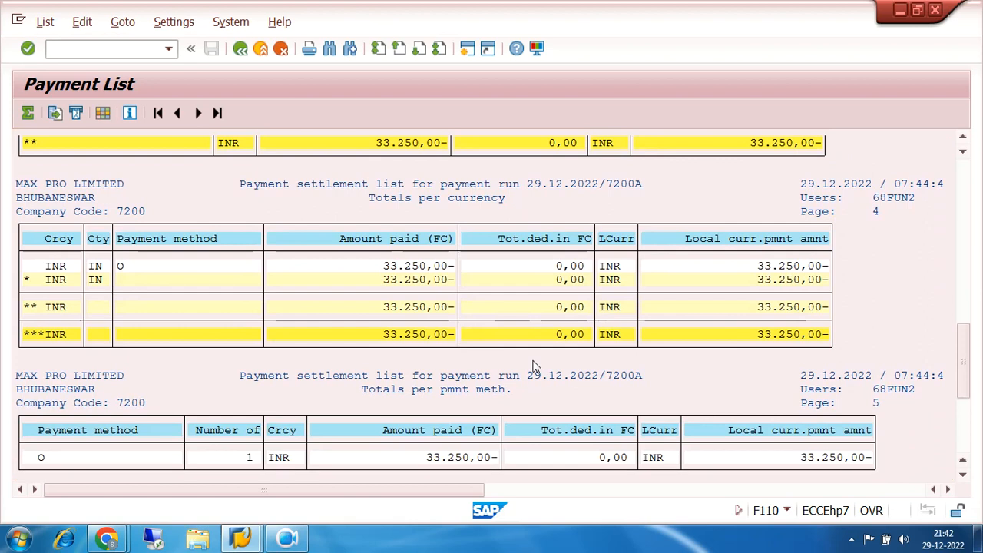
scroll(535, 366, "down", 4)
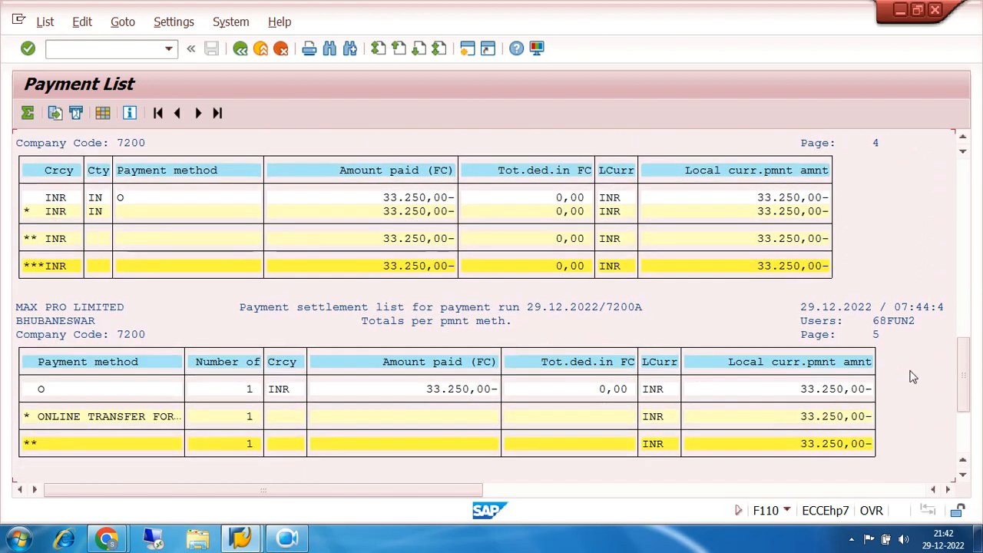
left_click_drag(966, 391, 976, 318)
left_click_drag(969, 167, 967, 152)
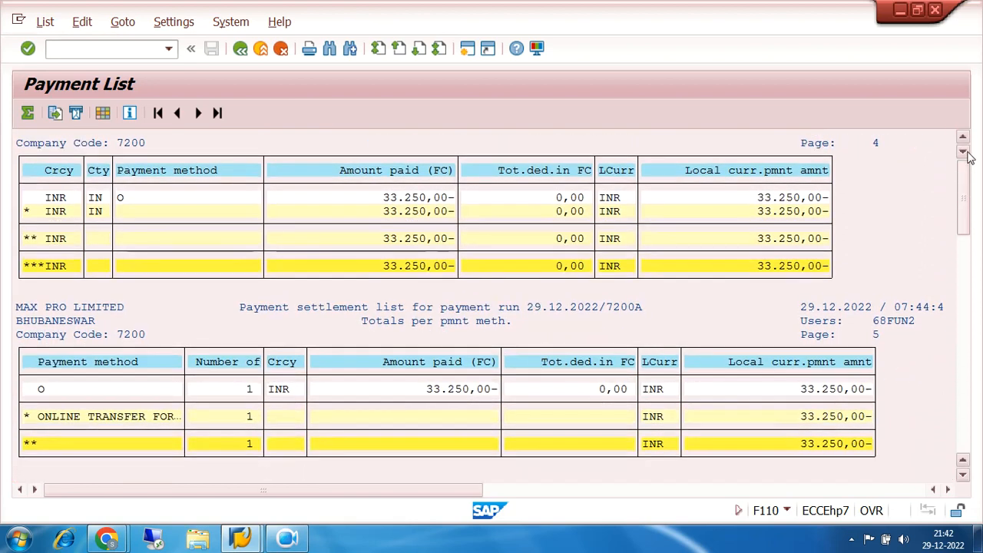
Try to export the payment list to a local file
left_click(54, 23)
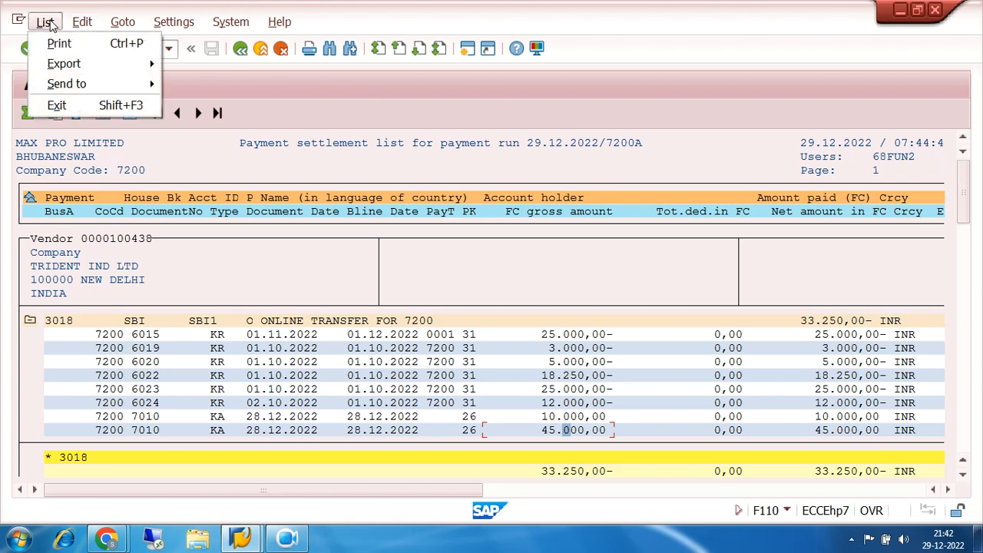
mouse_move(95, 68)
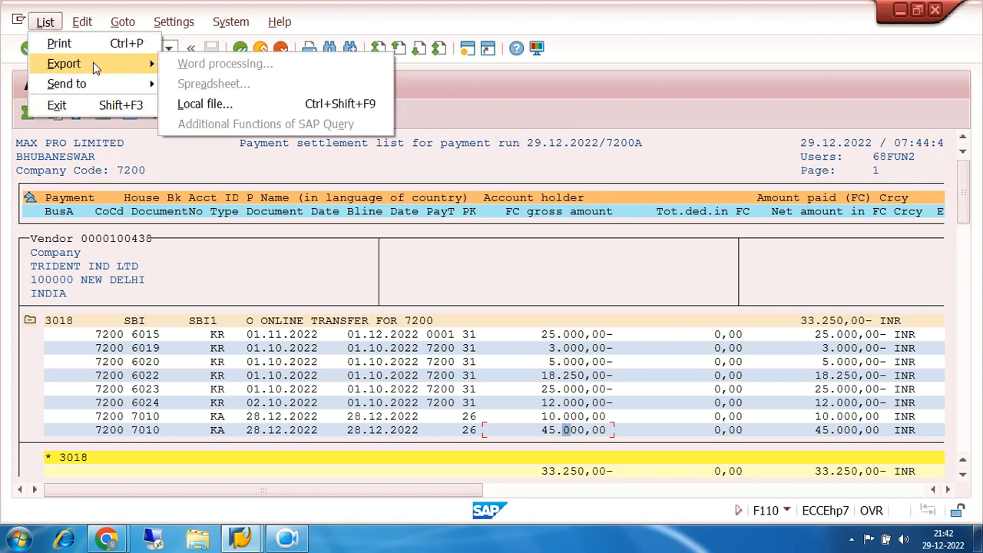
left_click(215, 112)
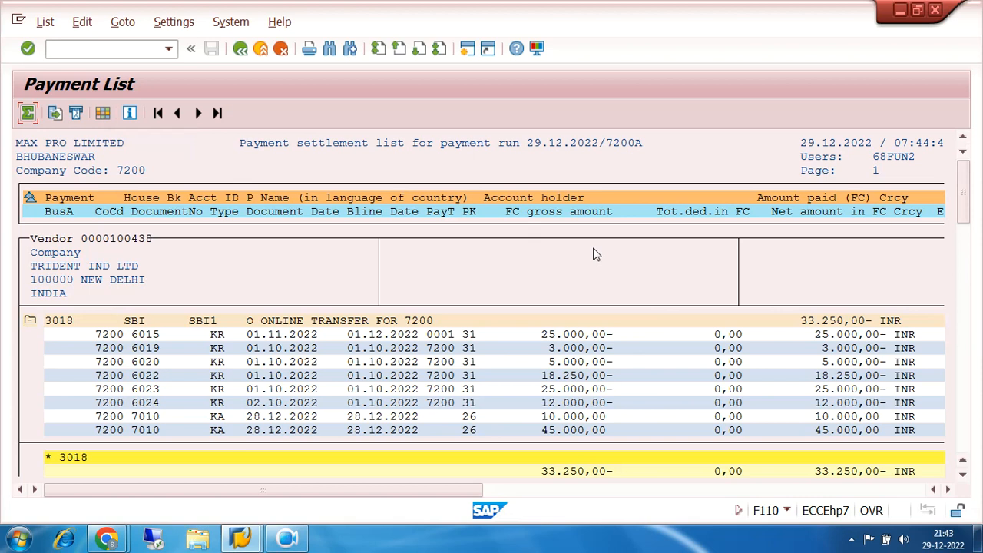
left_click(239, 48)
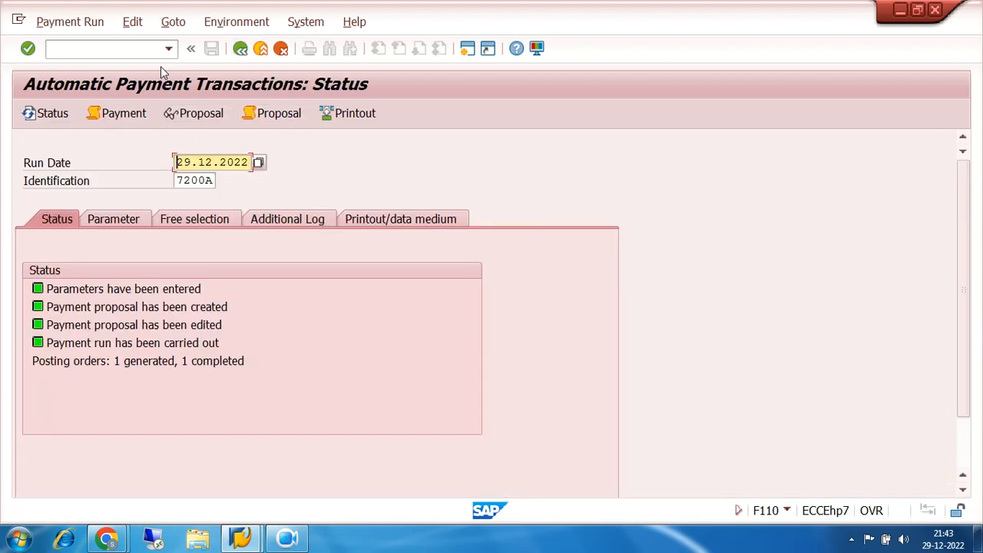
left_click(356, 116)
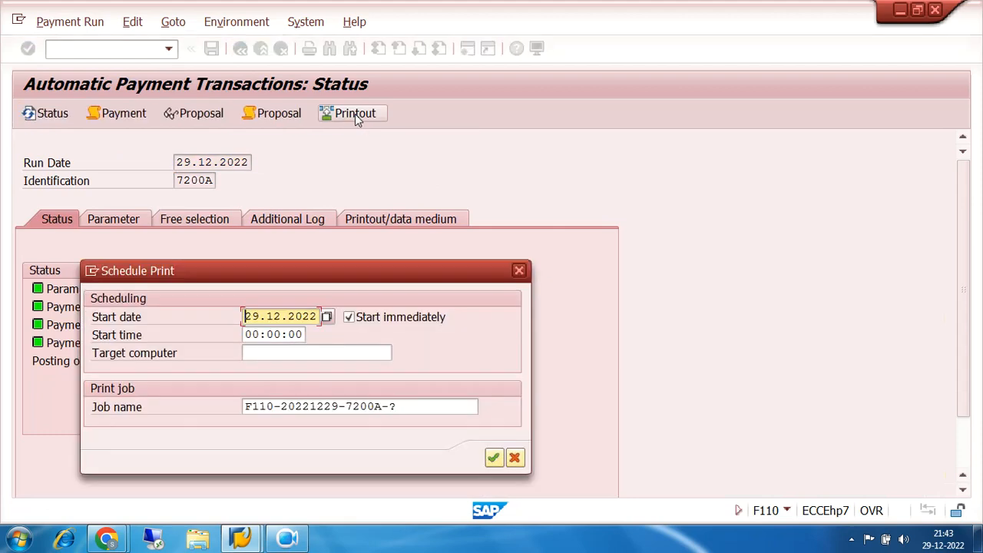
left_click(405, 409)
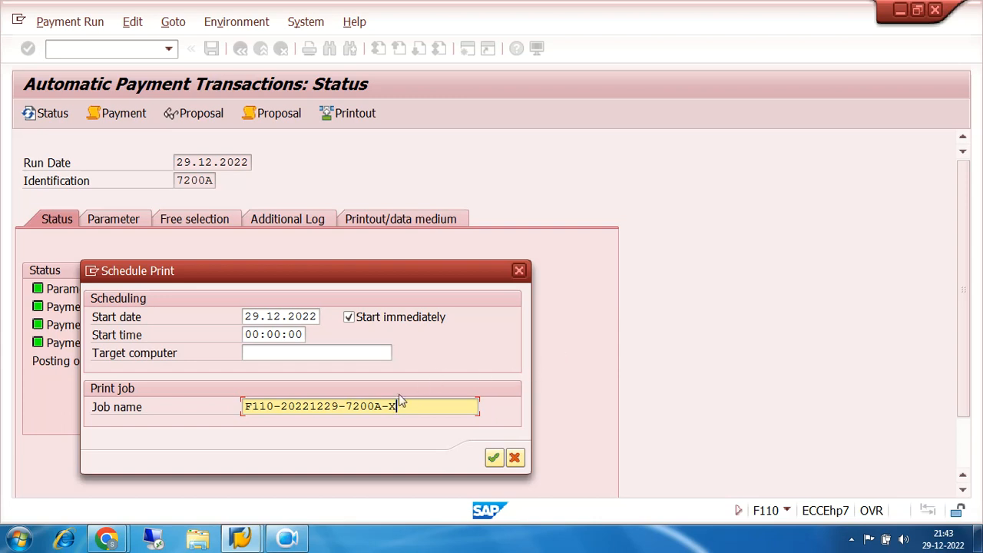
left_click(494, 458)
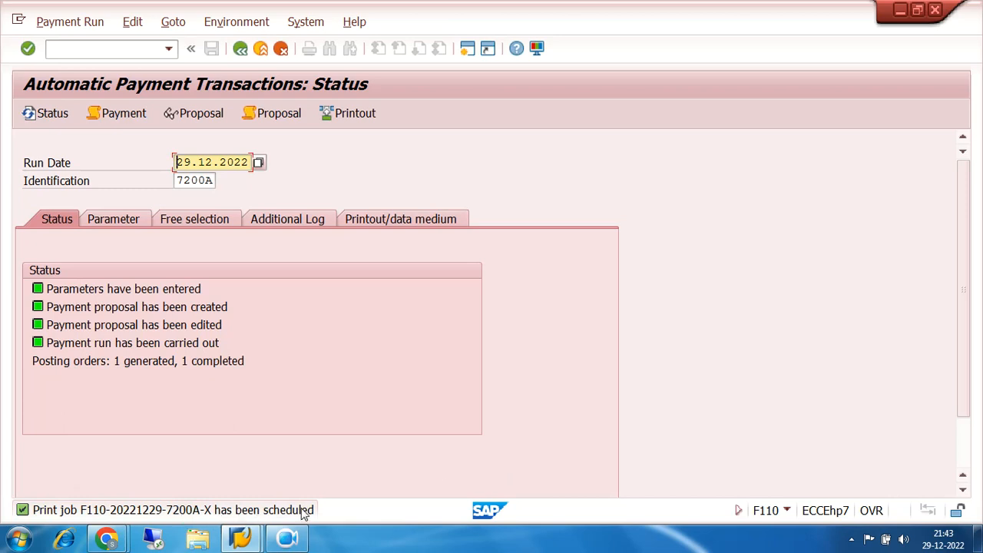
Display the spool requests created on 29.12.2022 in output control, and return to SAP Easy Access
left_click(301, 23)
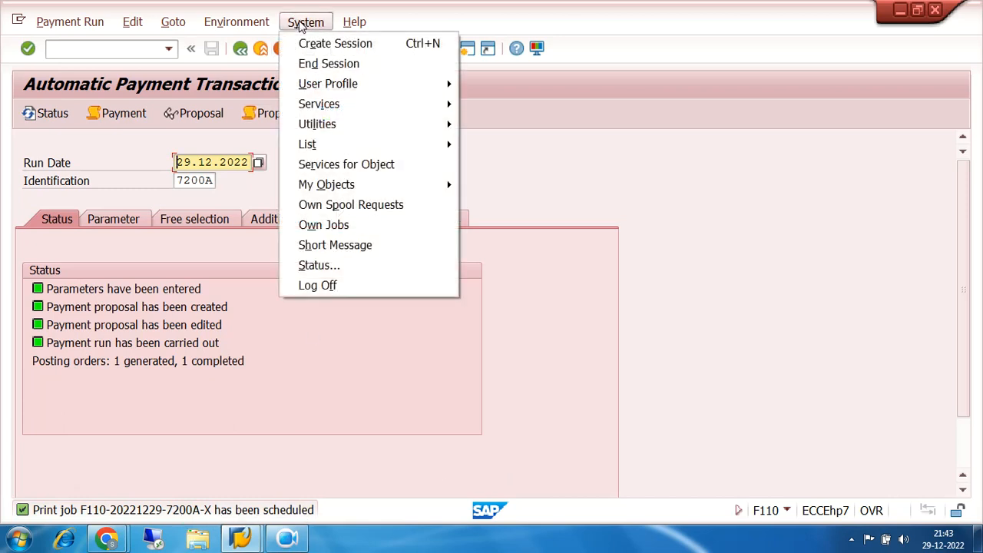
mouse_move(347, 113)
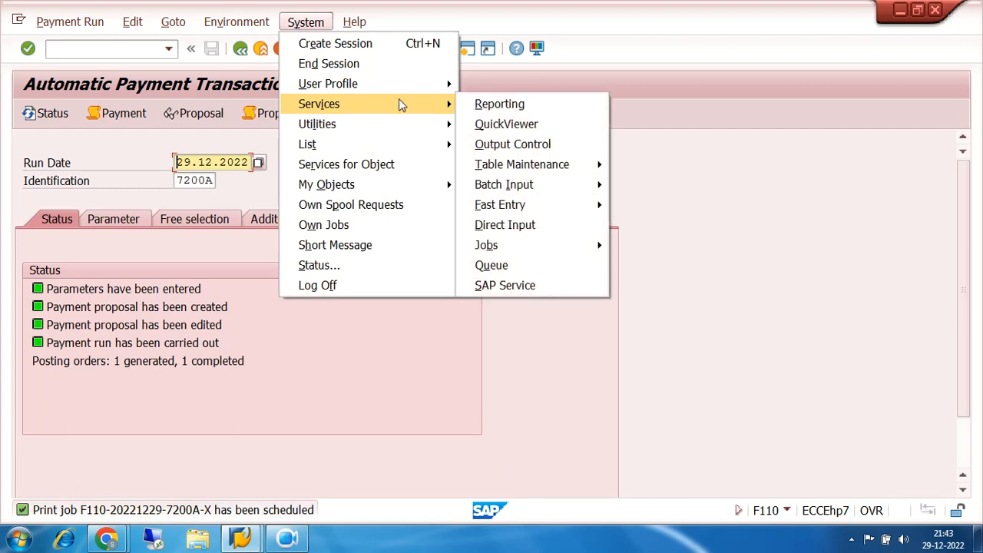
left_click(527, 146)
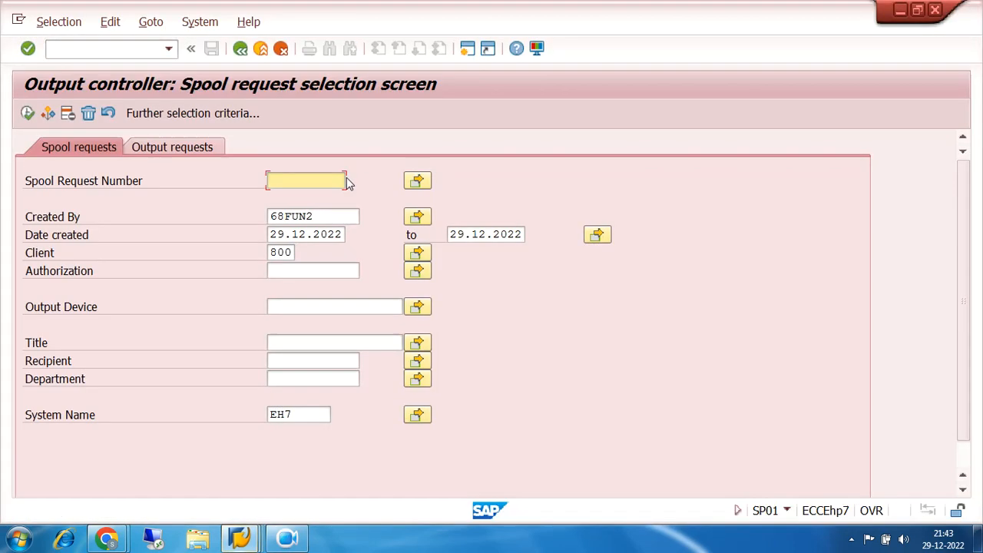
left_click(28, 113)
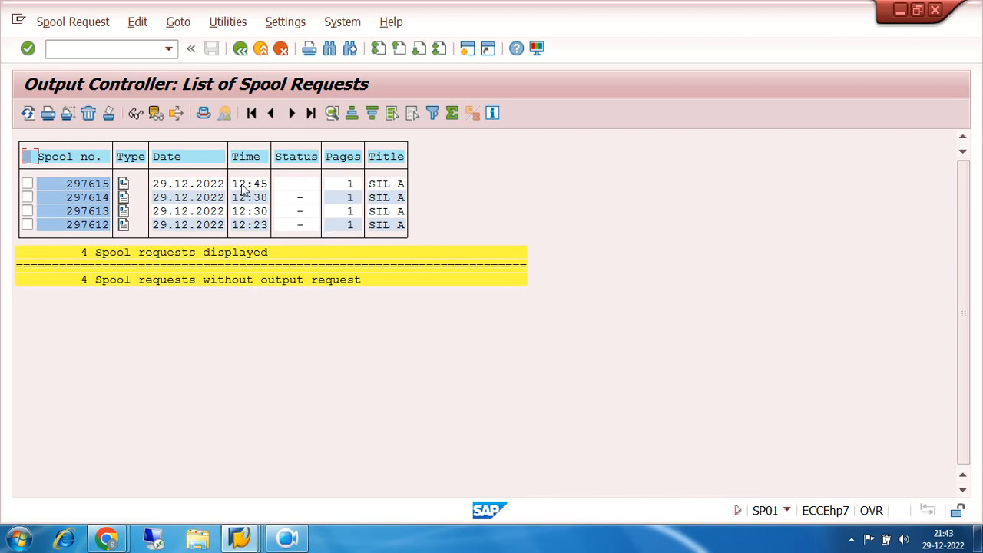
left_click(240, 50)
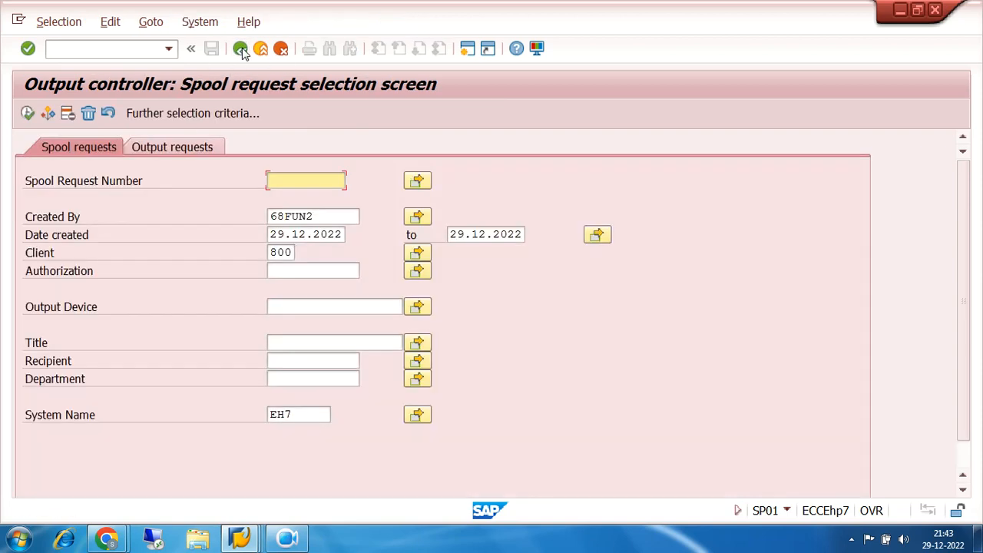
left_click(240, 50)
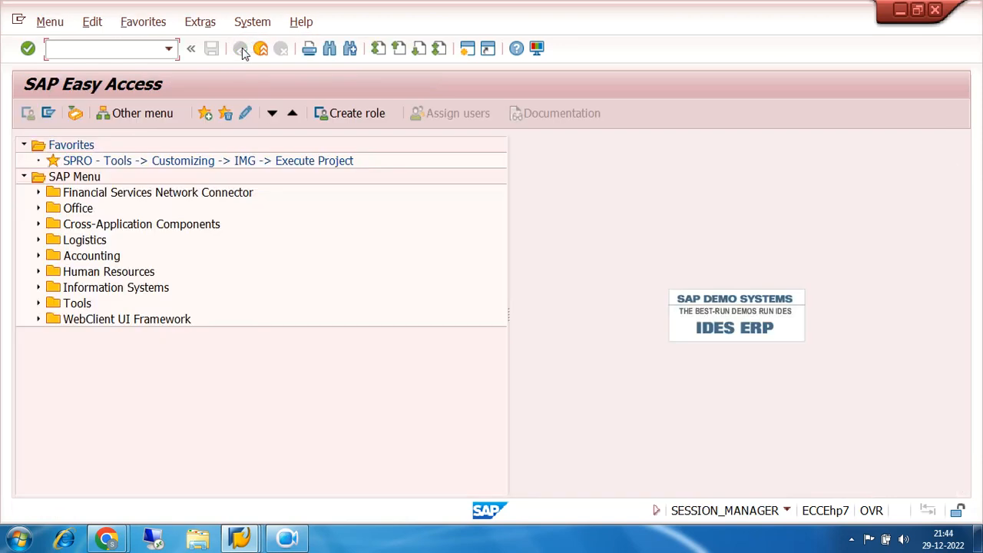
Reopen transaction F110 and display the payment list of run 7200A with program RFZALI20, without a variant
left_click(169, 48)
left_click(146, 67)
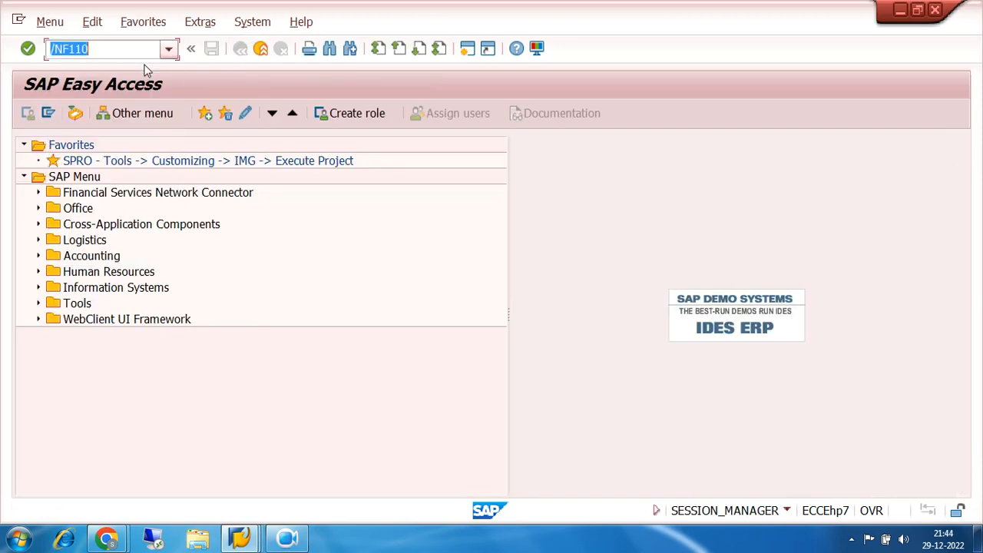
left_click(28, 49)
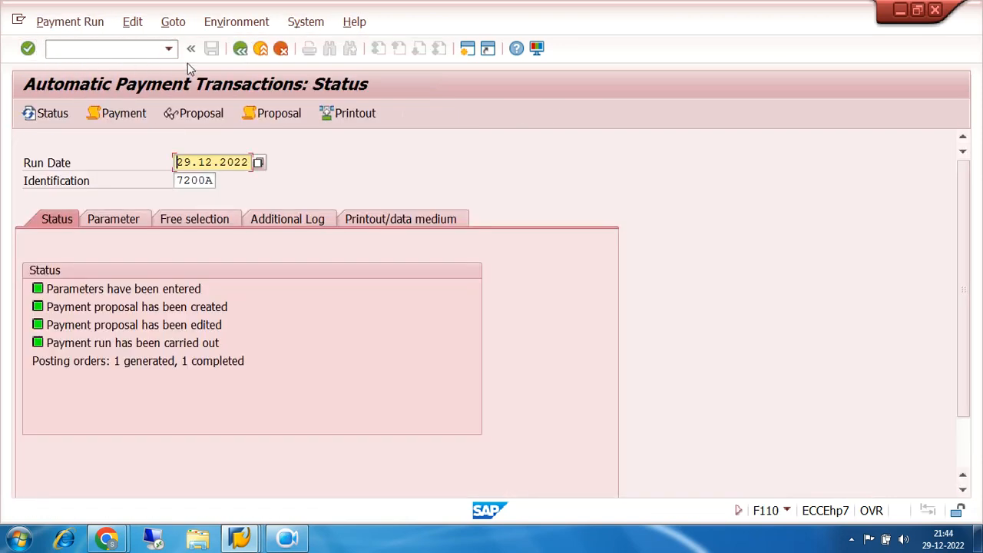
left_click(133, 23)
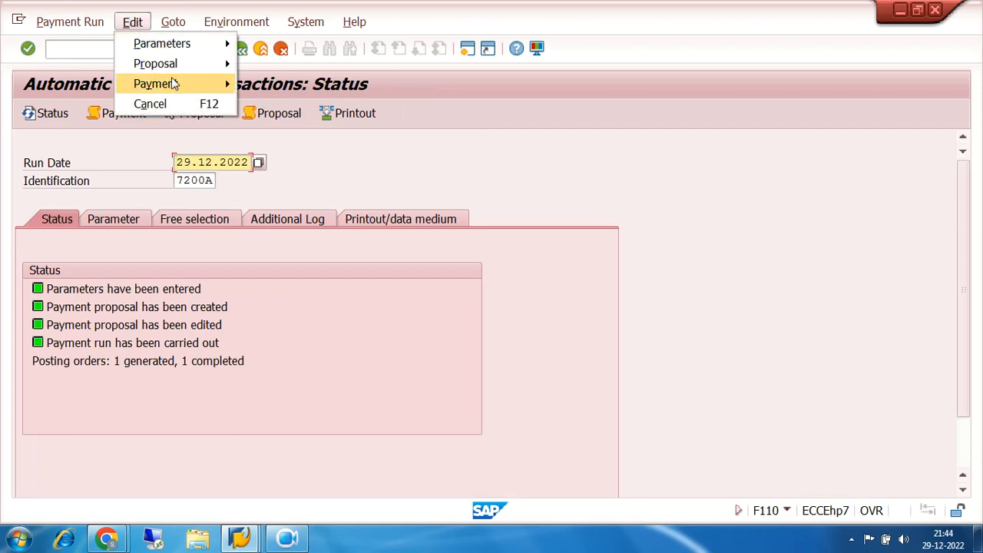
mouse_move(222, 85)
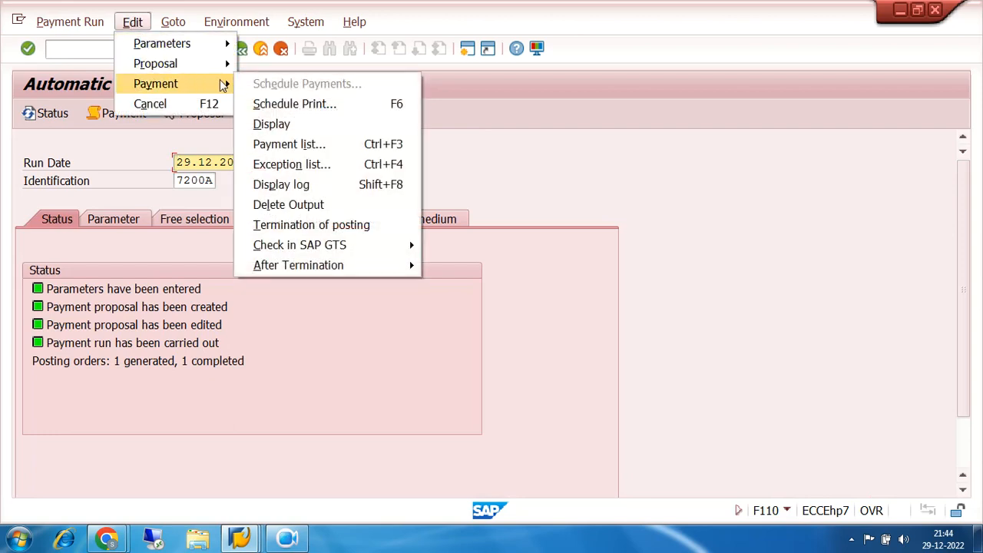
left_click(313, 145)
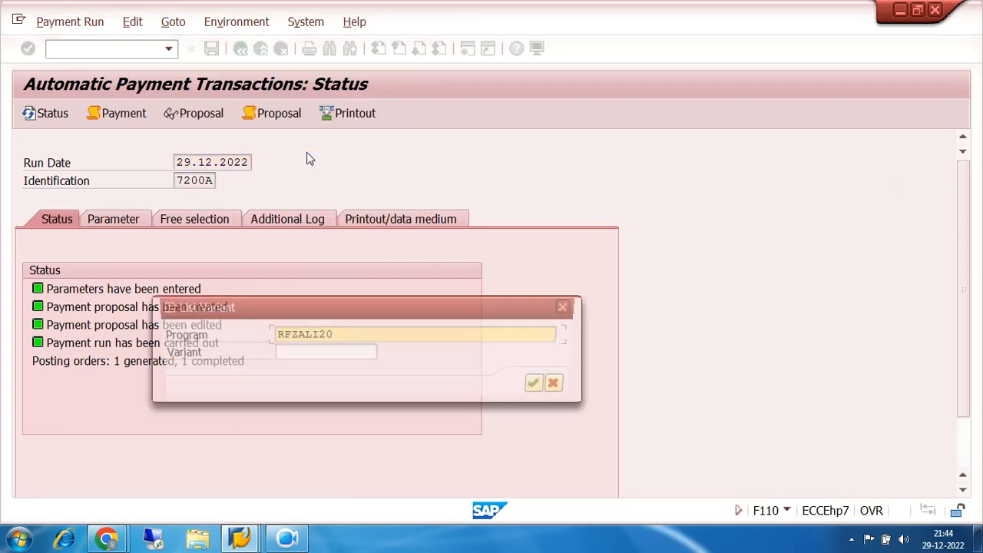
left_click(542, 387)
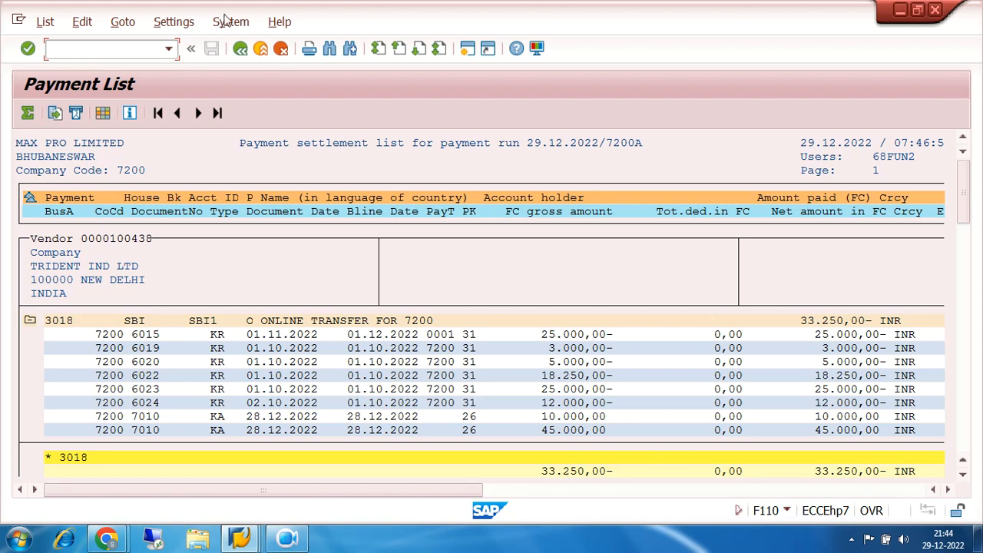
Leave the payment list and the automatic payment transaction in both open sessions, returning each to SAP Easy Access
left_click(241, 48)
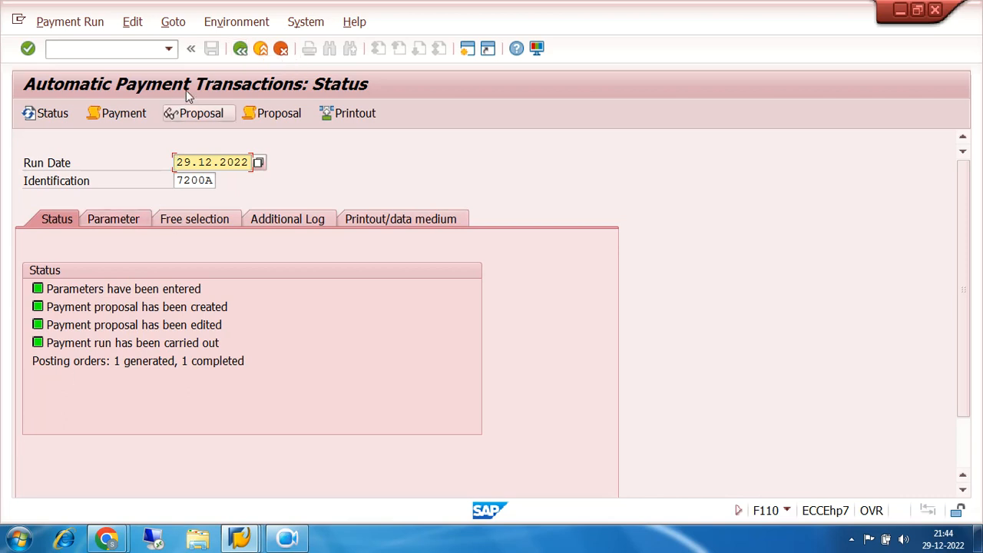
left_click(237, 52)
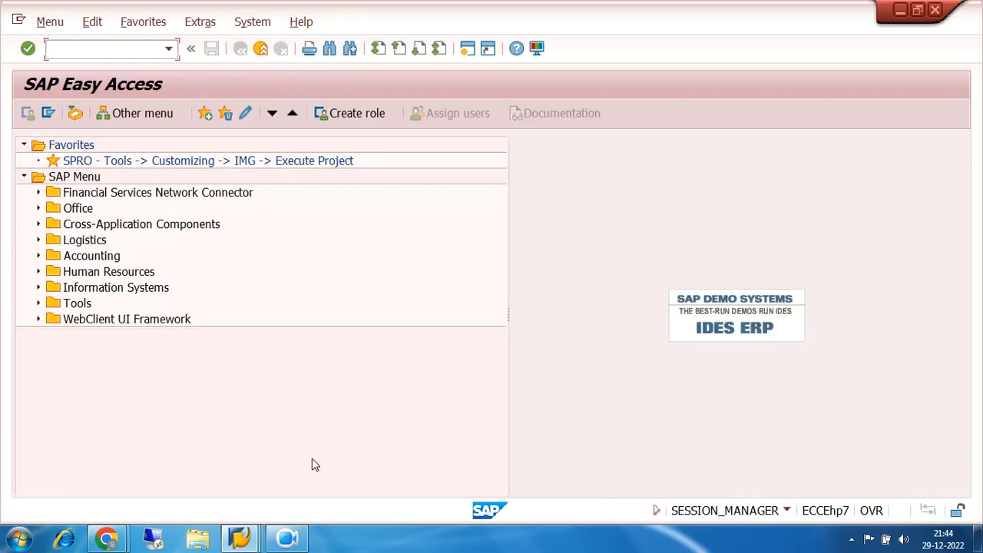
mouse_move(239, 542)
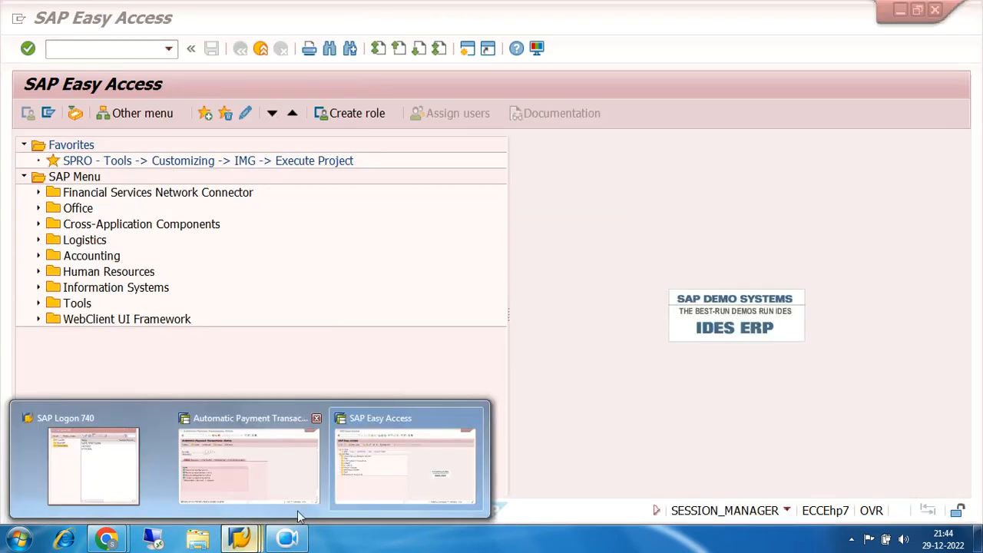
left_click(272, 465)
left_click(239, 48)
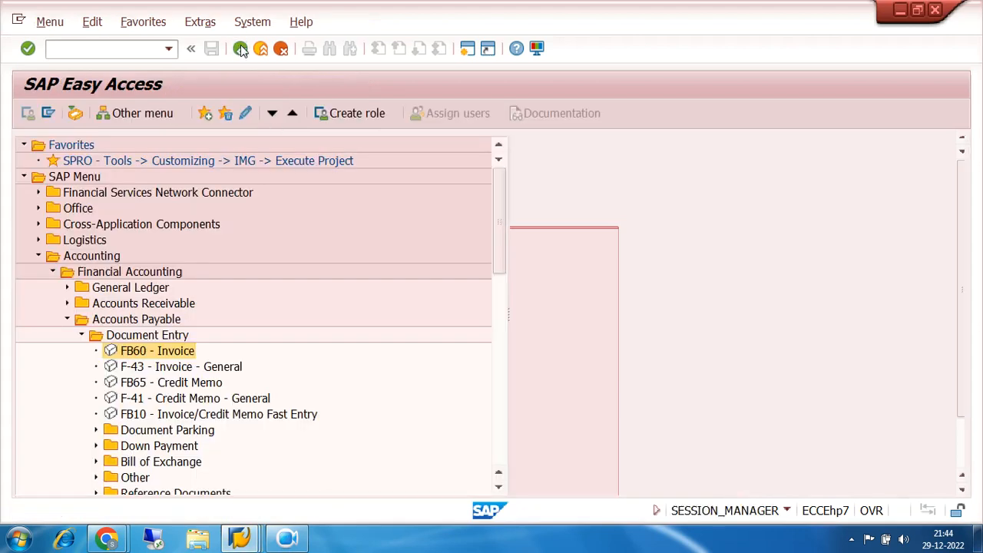
Display the open items of vendor Trident Ind Ltd in company code 7200 at key date 29.12.2022 with transaction FBL1N
left_click(169, 48)
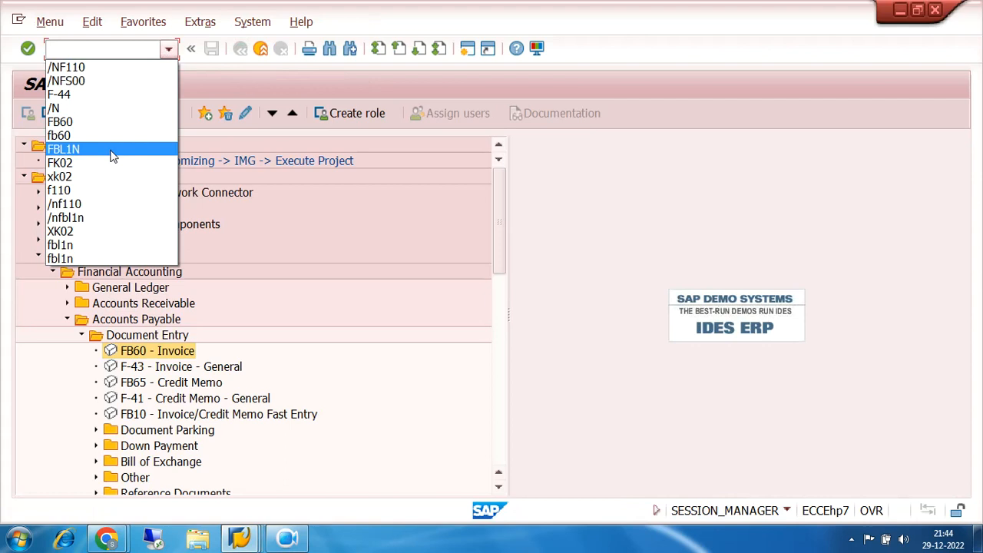
left_click(111, 156)
left_click(28, 48)
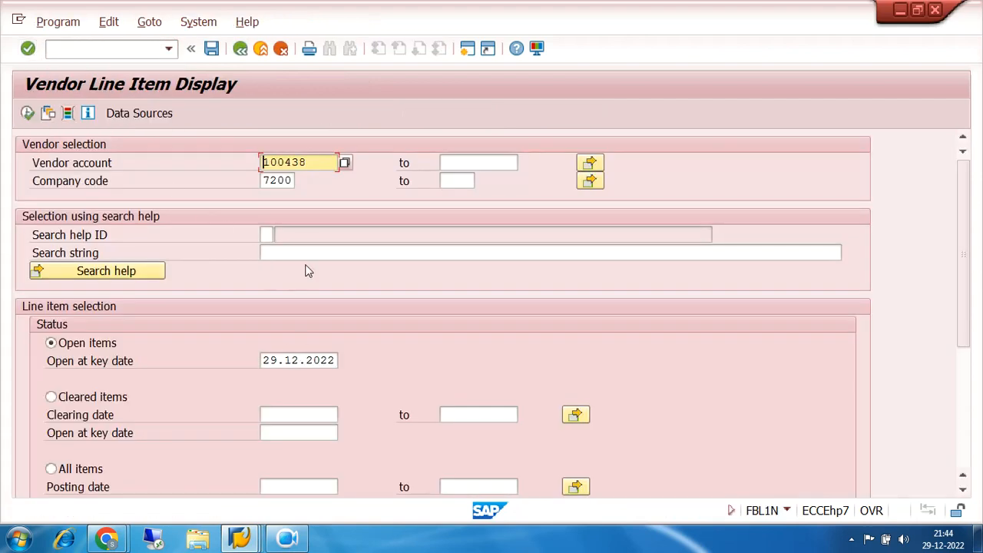
left_click(28, 113)
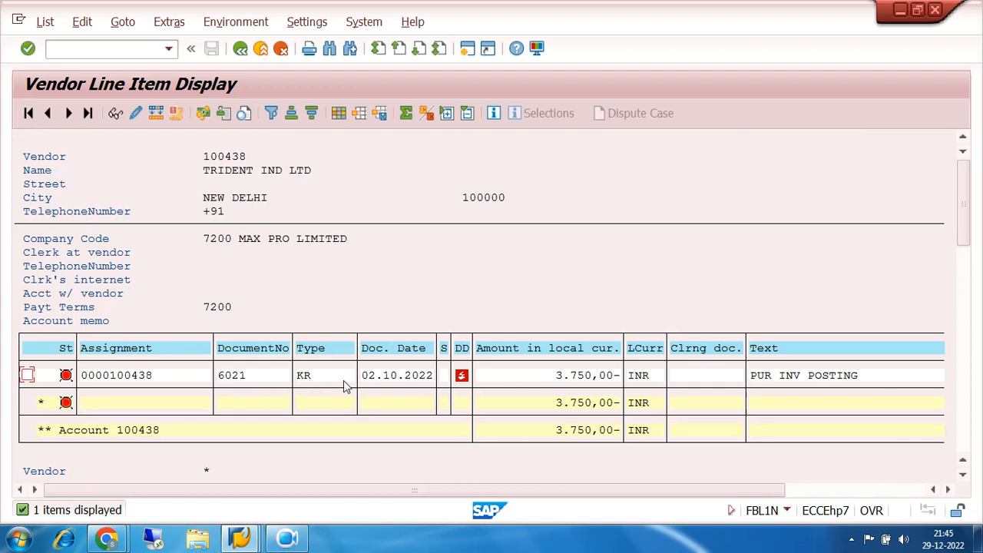
View the details of the open invoice item dated 02.10.2022, and return to SAP Easy Access
double_click(235, 376)
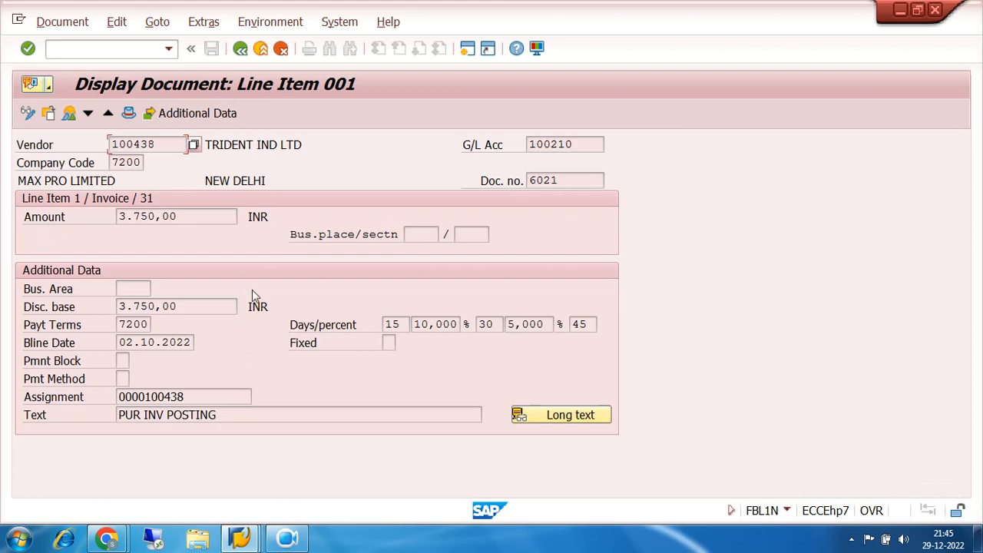
left_click(240, 49)
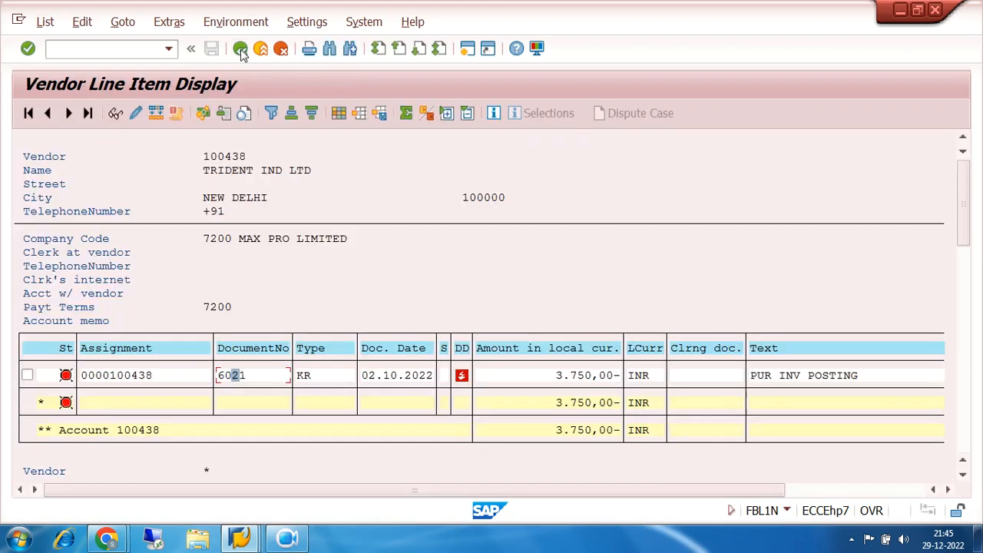
left_click(240, 49)
left_click(240, 49)
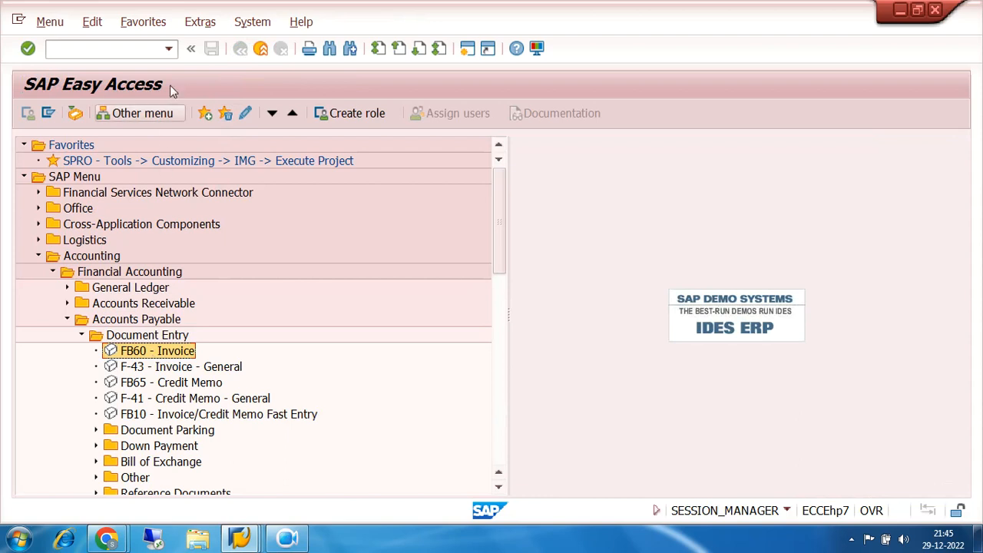
Rerun transaction FBL1N for the same vendor, listing cleared items with clearing date 29.12.2022
left_click(168, 49)
left_click(159, 67)
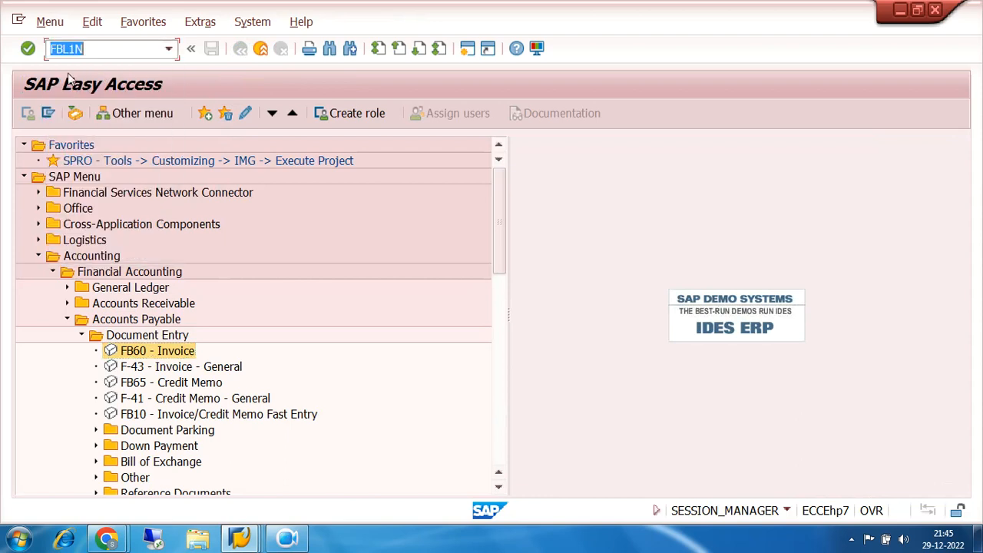
left_click(28, 48)
left_click(52, 397)
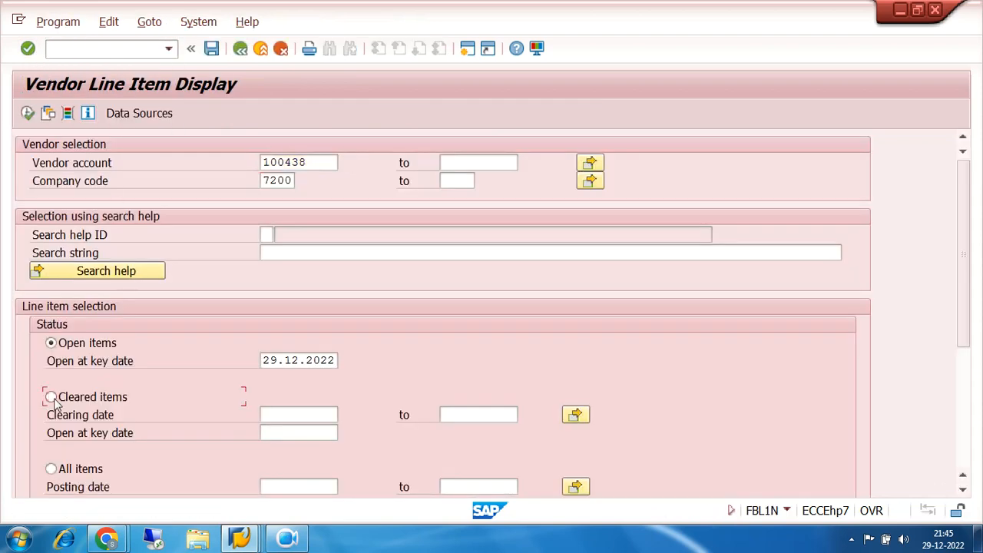
left_click(296, 415)
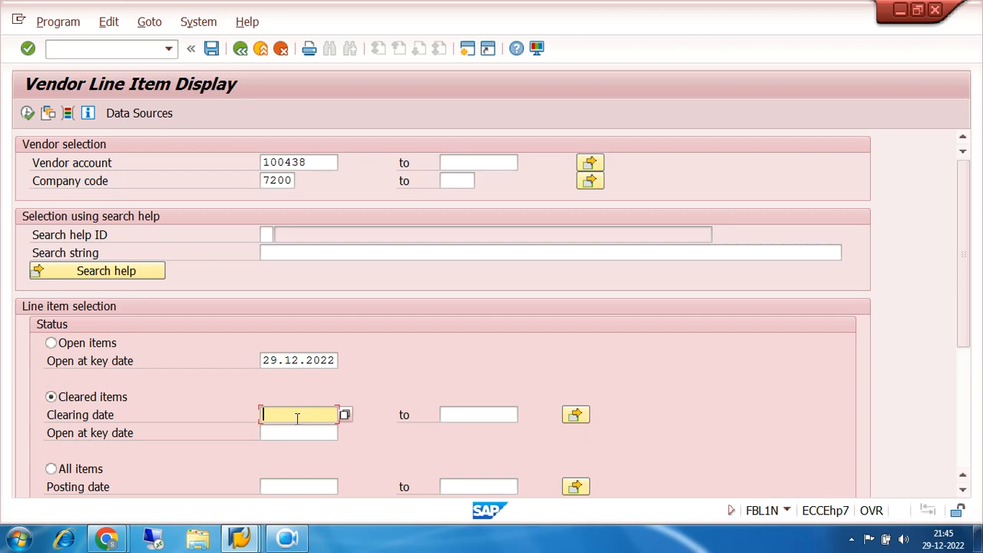
type("29.12.2022")
left_click(28, 113)
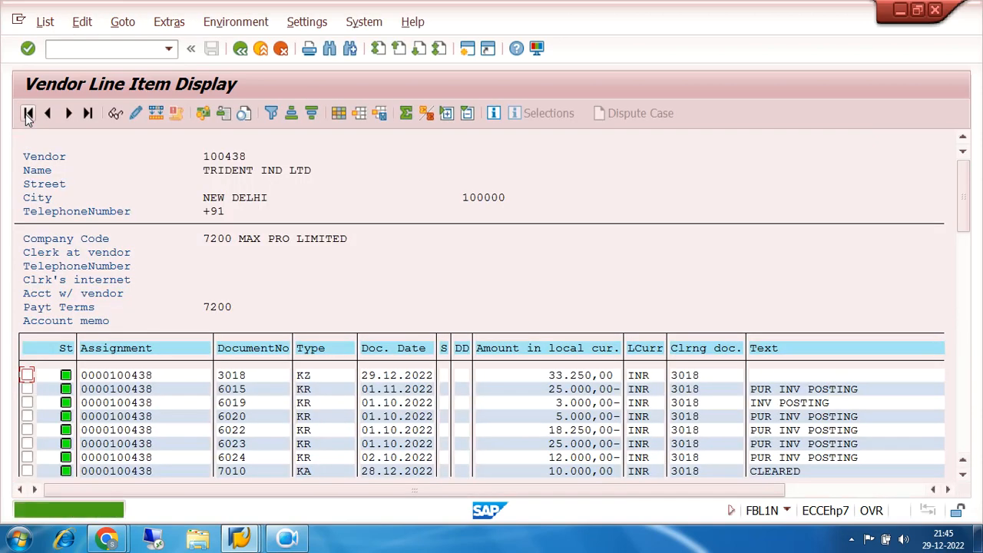
Examine the cleared items list, comparing the KZ payment's document number and amount with the KR invoices, KA items and clearing document column
scroll(800, 376, "down", 4)
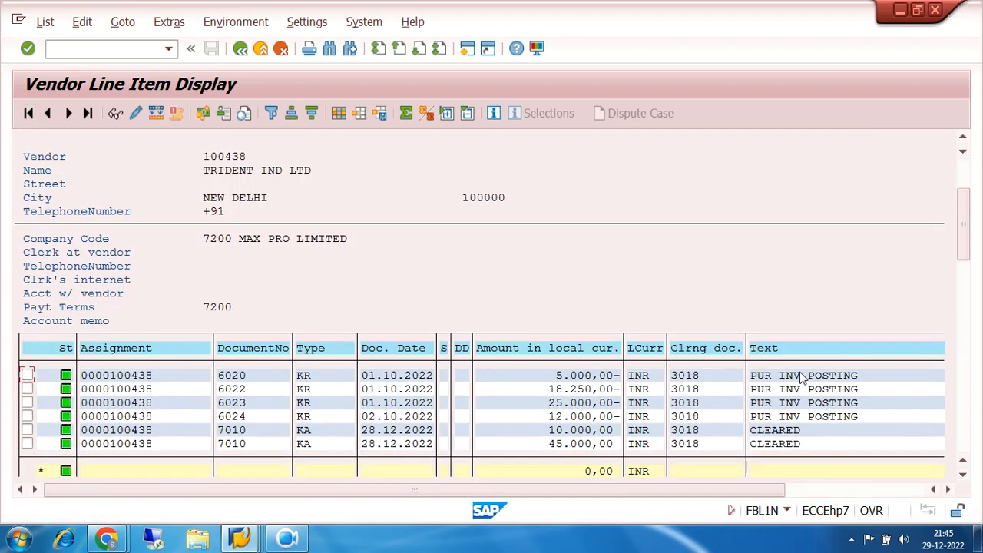
scroll(801, 376, "up", 1)
scroll(801, 377, "up", 3)
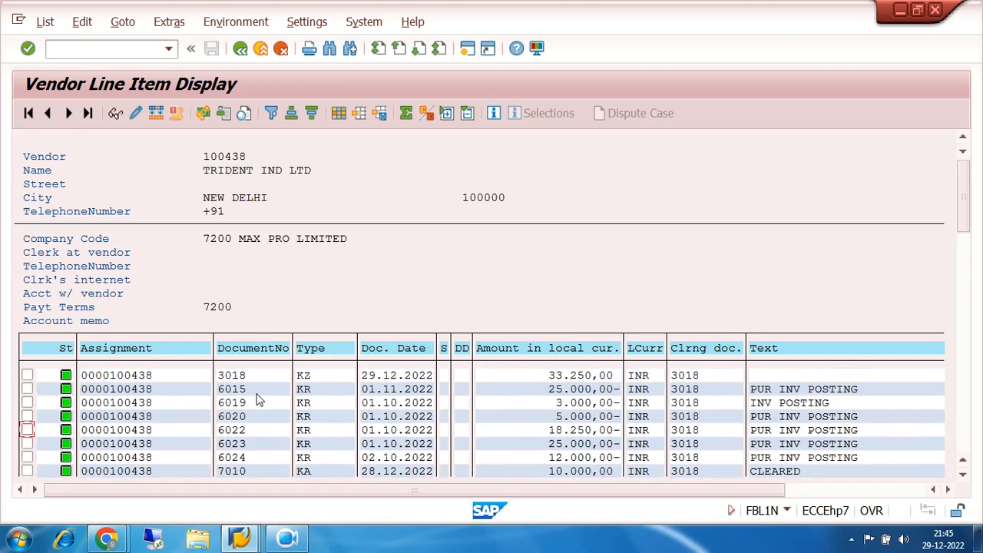
left_click(232, 375)
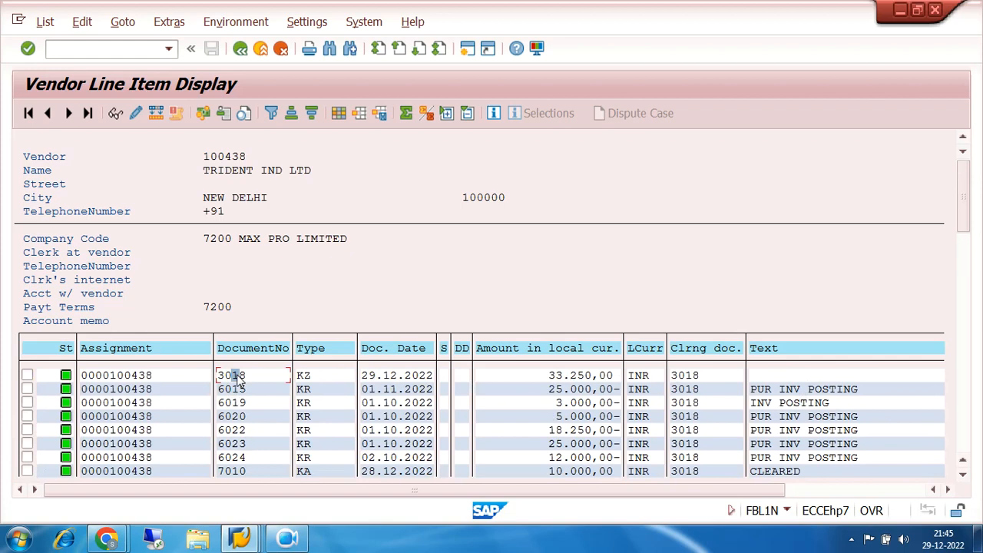
left_click(566, 377)
left_click(315, 379)
left_click(572, 378)
scroll(585, 386, "down", 1)
scroll(585, 385, "down", 1)
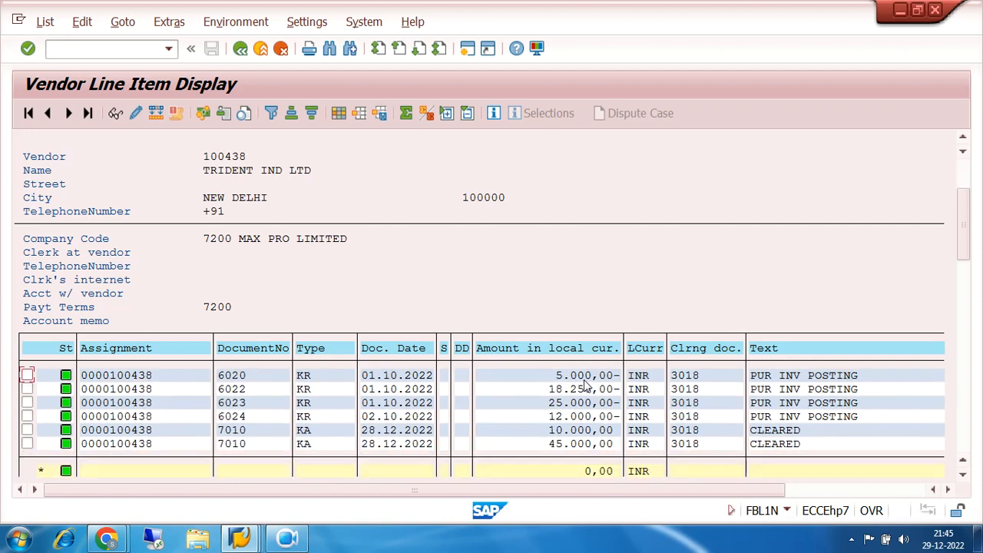
left_click(587, 431)
scroll(587, 432, "up", 2)
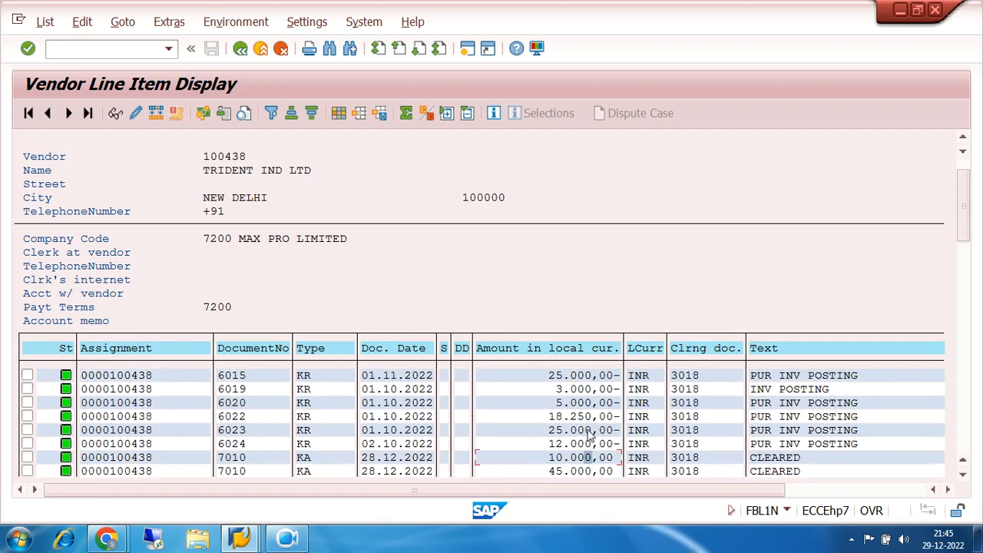
scroll(606, 393, "up", 1)
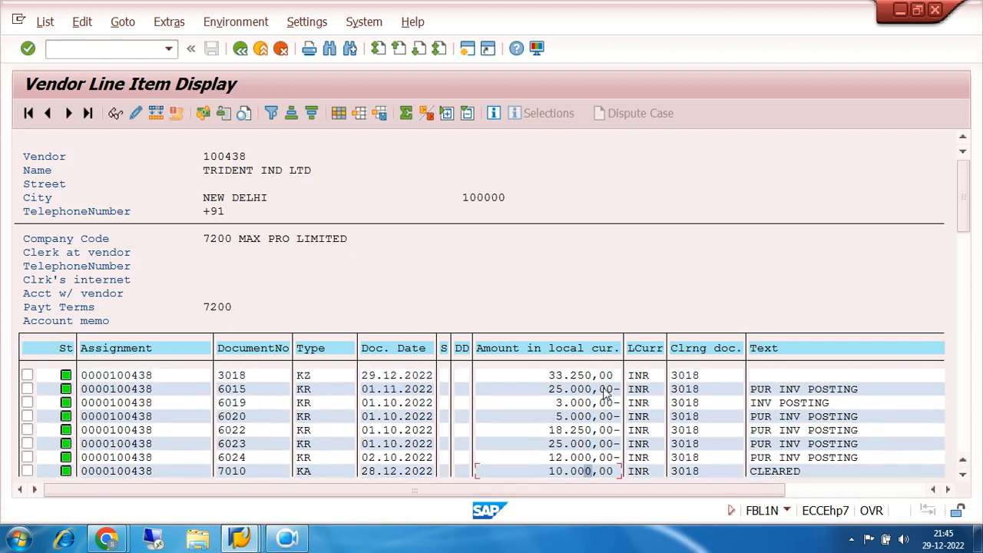
left_click(580, 375)
left_click(238, 378)
scroll(721, 416, "down", 2)
left_click(688, 458)
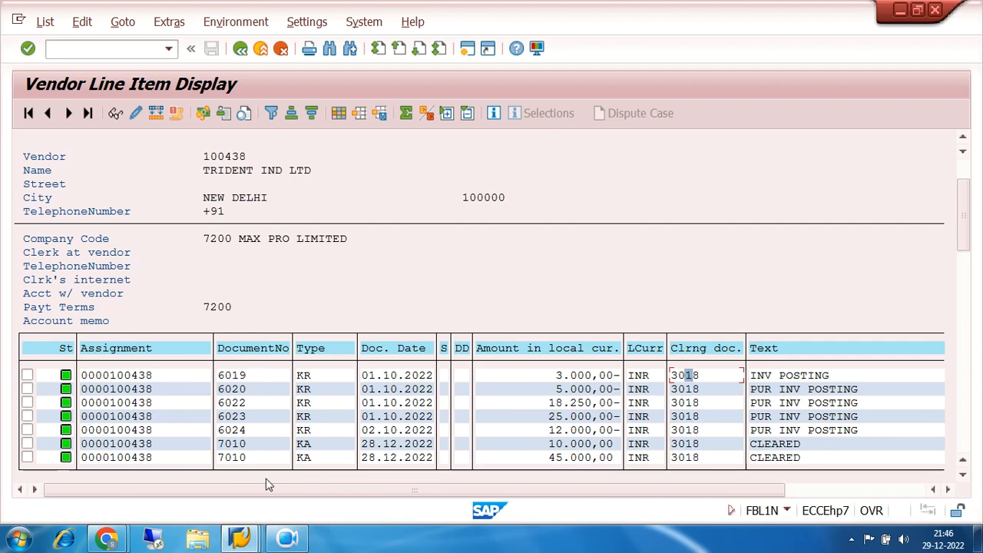
scroll(269, 484, "up", 2)
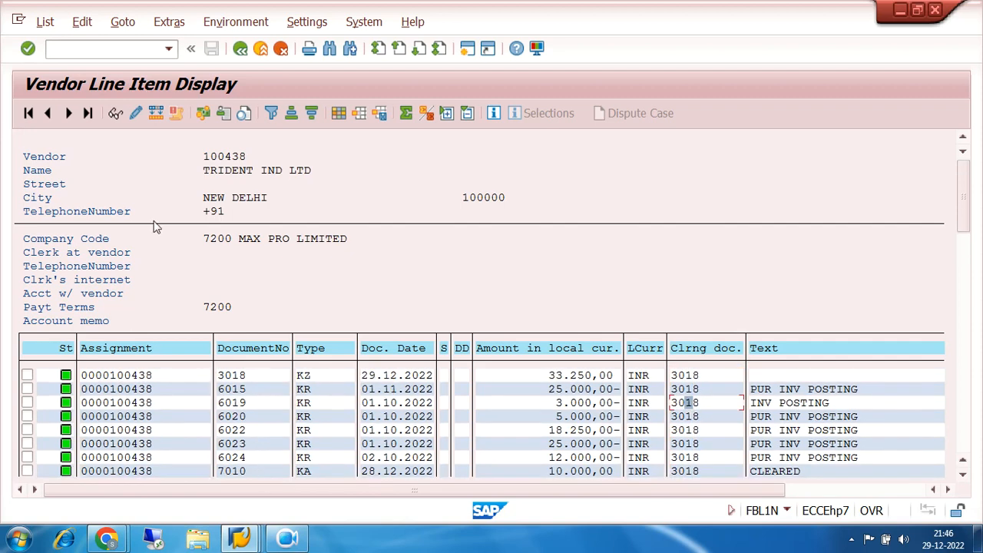
Leave the vendor line item display and collapse the Document Entry, Financial Accounting and Accounting folders in SAP Easy Access
left_click(240, 50)
left_click(240, 49)
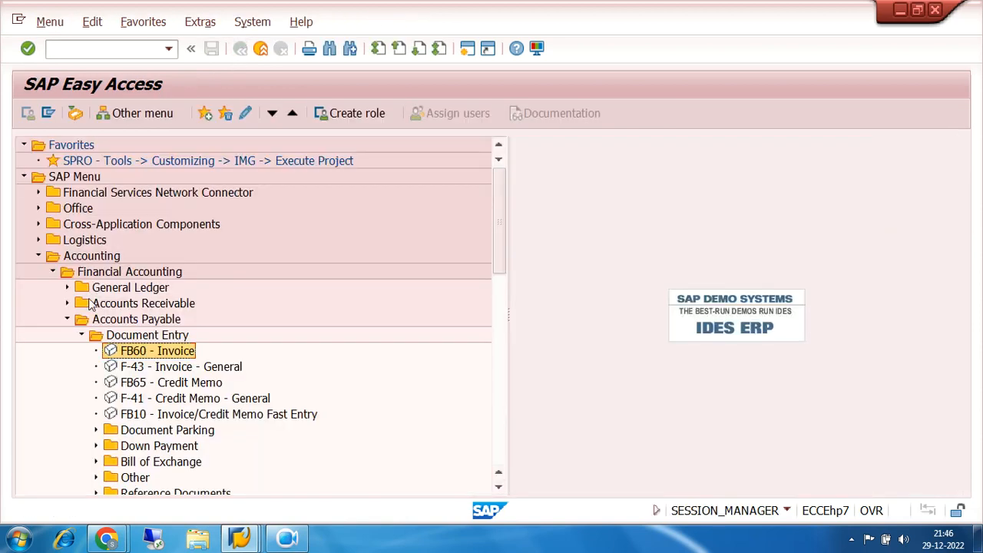
left_click(81, 335)
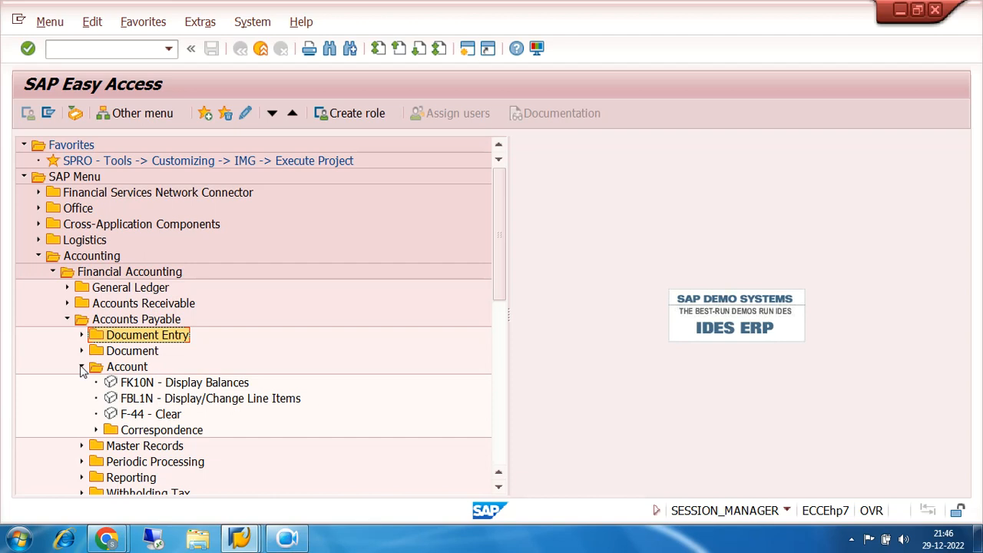
left_click(52, 273)
left_click(39, 258)
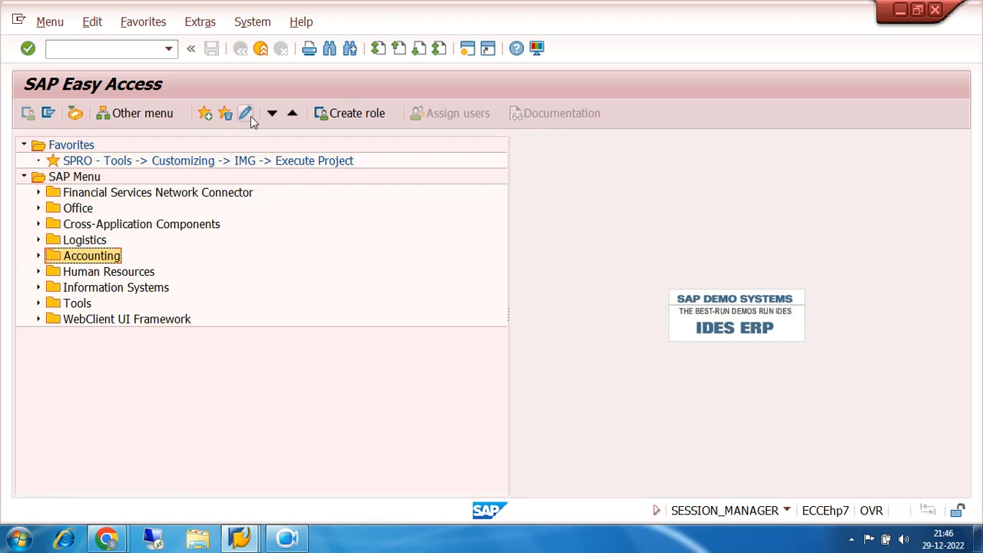
Reopen transaction F110 and start a new payment run with run date 29.12.2022 and identification 7200B
left_click(168, 48)
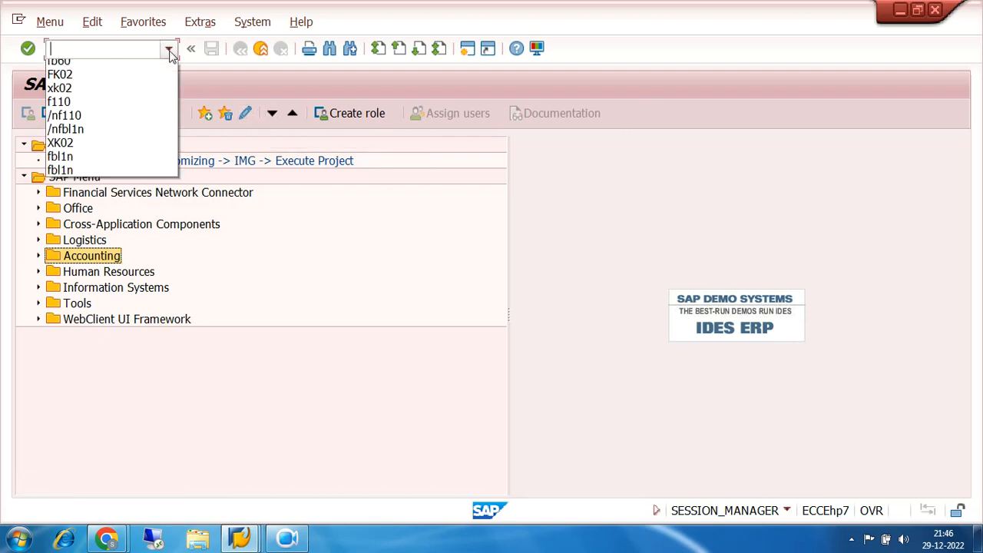
left_click(136, 81)
left_click(29, 48)
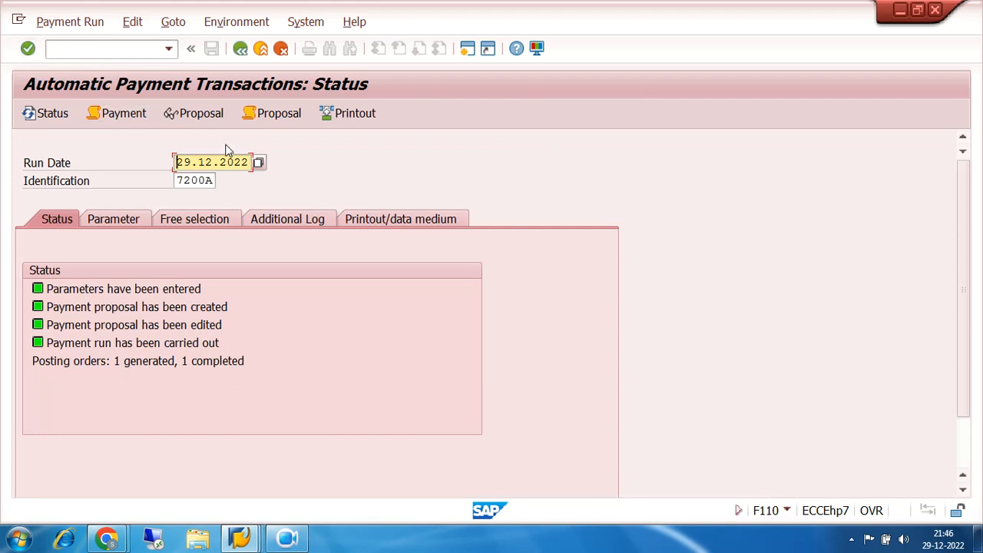
left_click(208, 180)
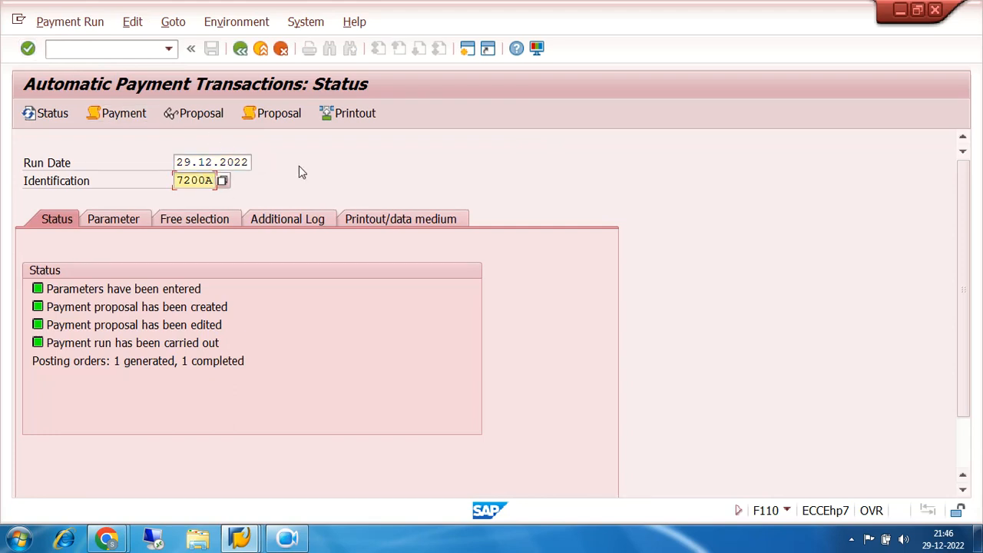
key("BackSpace")
type("B")
key("Return")
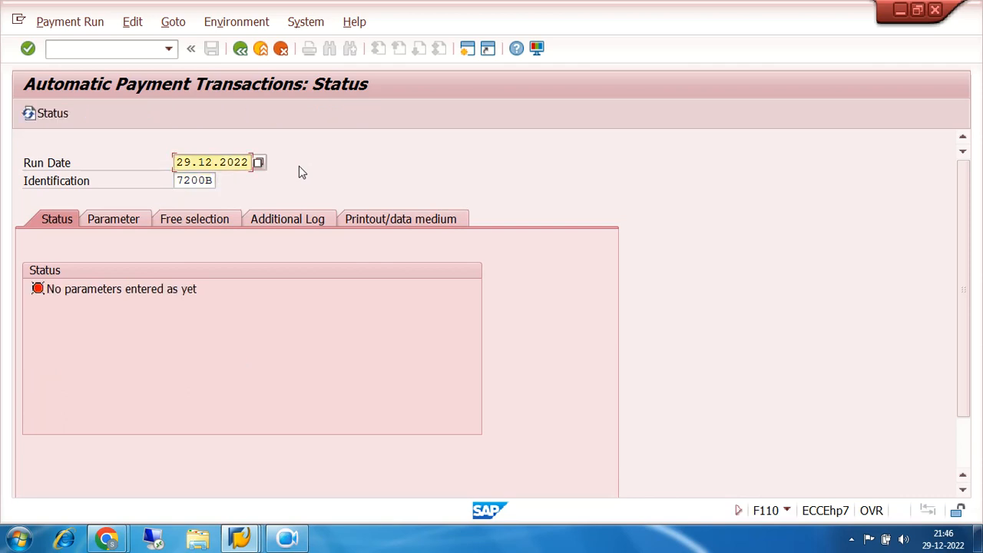
Set the payments control parameters to company code 7200, payment method O and next posting date 30.12.2022
left_click(138, 219)
left_click(127, 326)
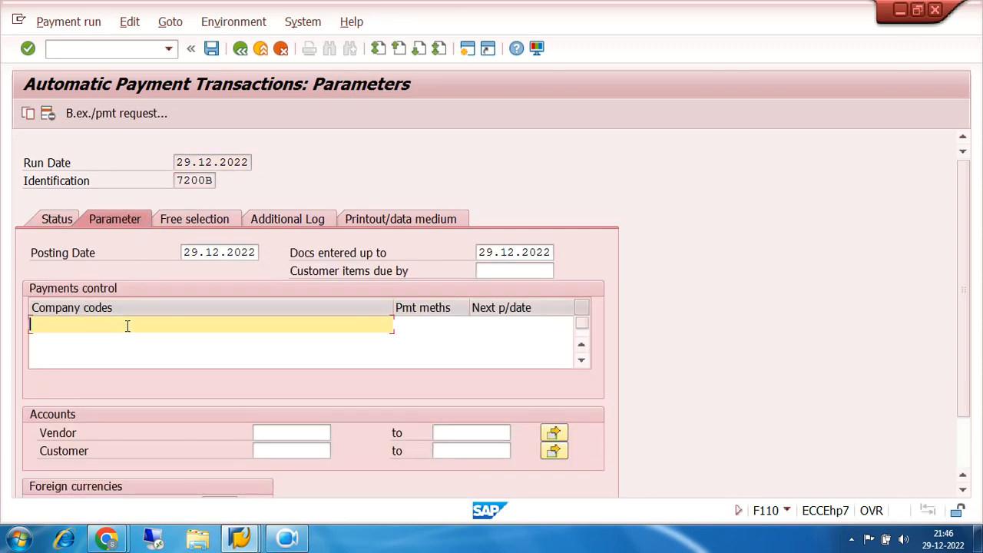
left_click(113, 343)
left_click(446, 324)
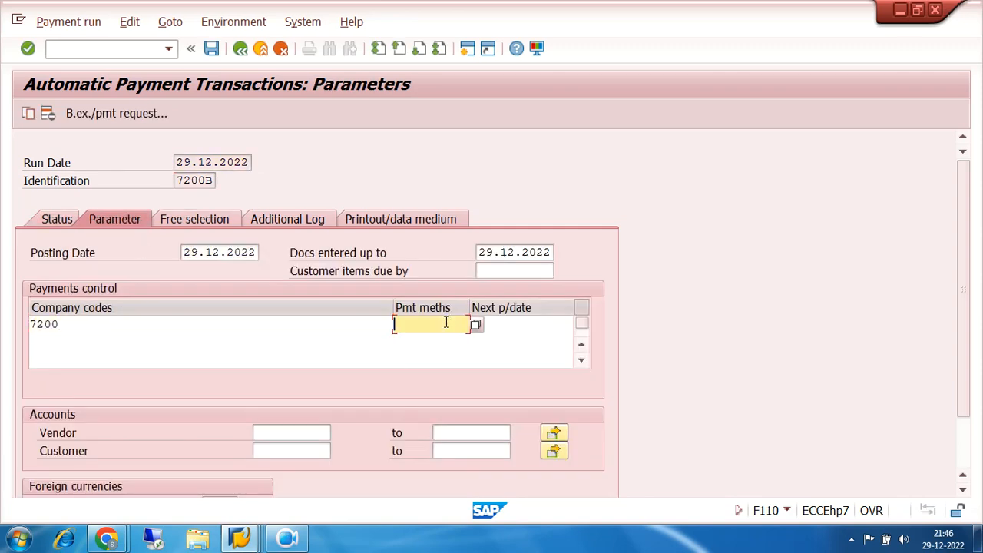
left_click(443, 343)
left_click(498, 323)
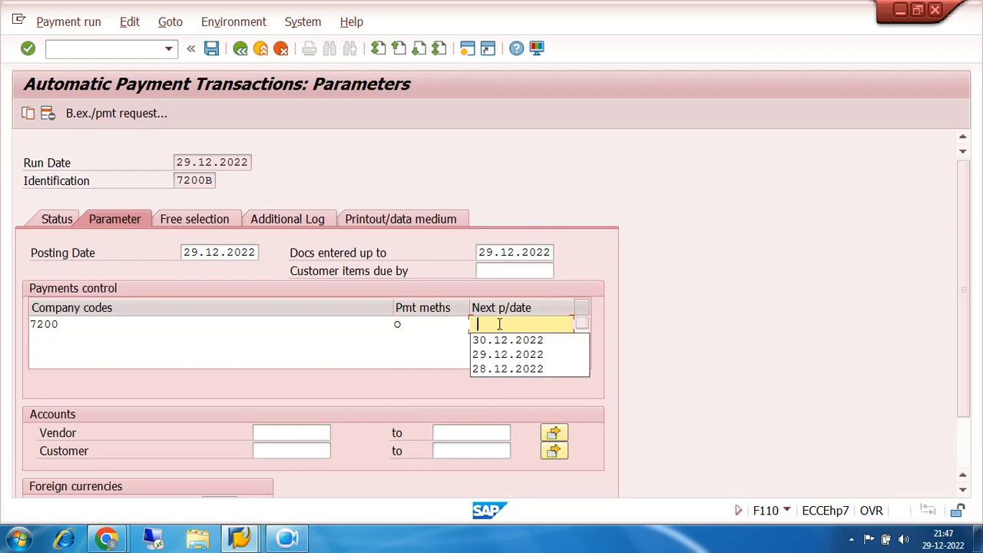
left_click(507, 340)
Restrict run 7200B to the Trident Ind Ltd vendor account, save the parameters and return to the run status
left_click(298, 434)
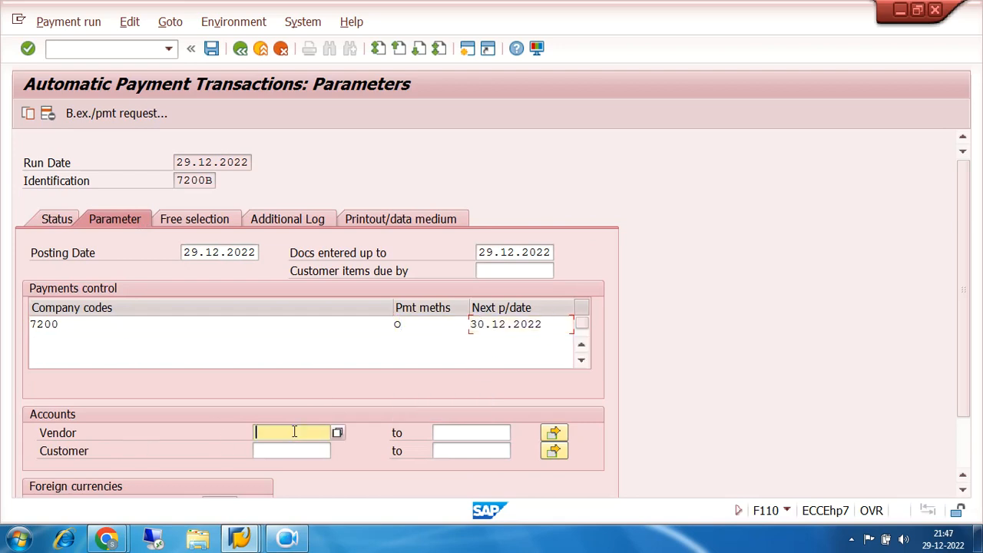
left_click(284, 448)
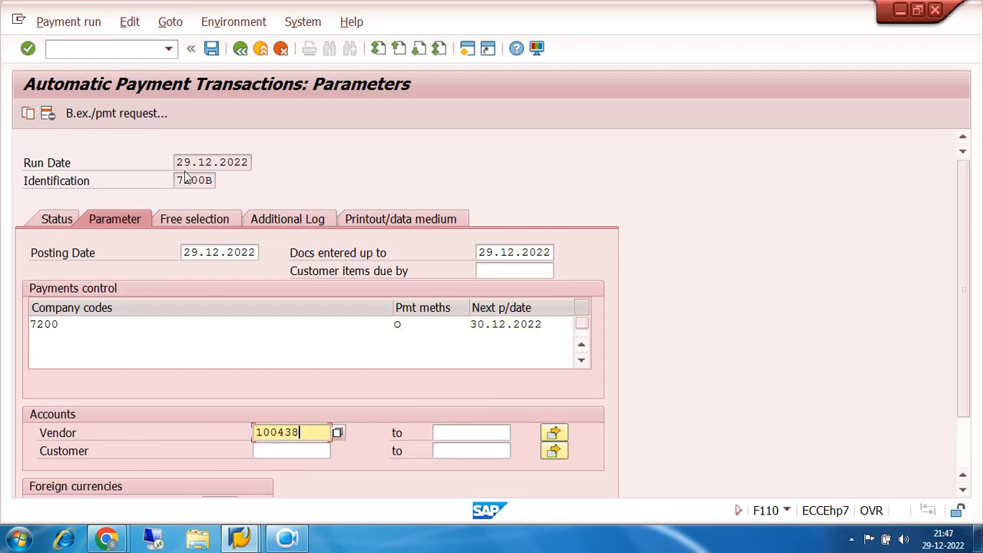
left_click(212, 48)
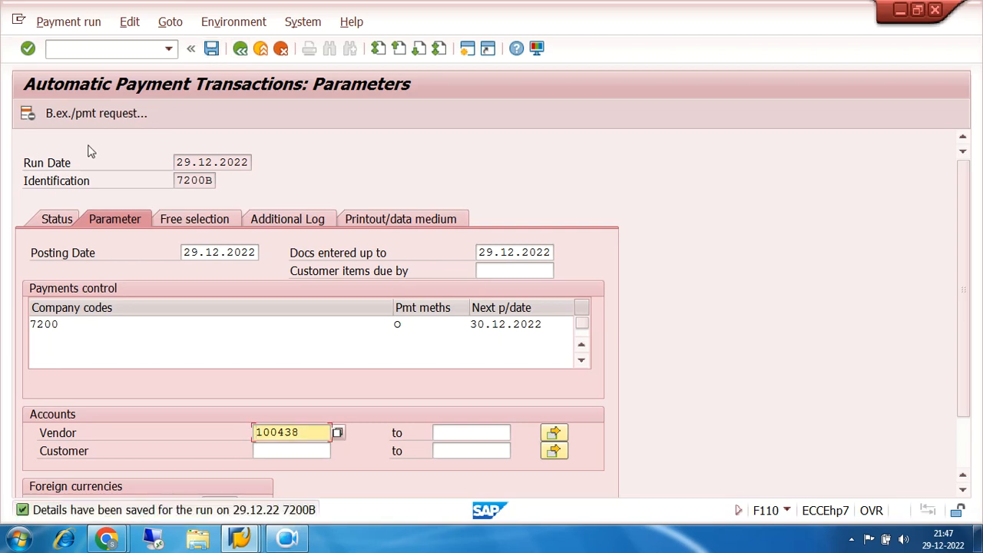
left_click(59, 223)
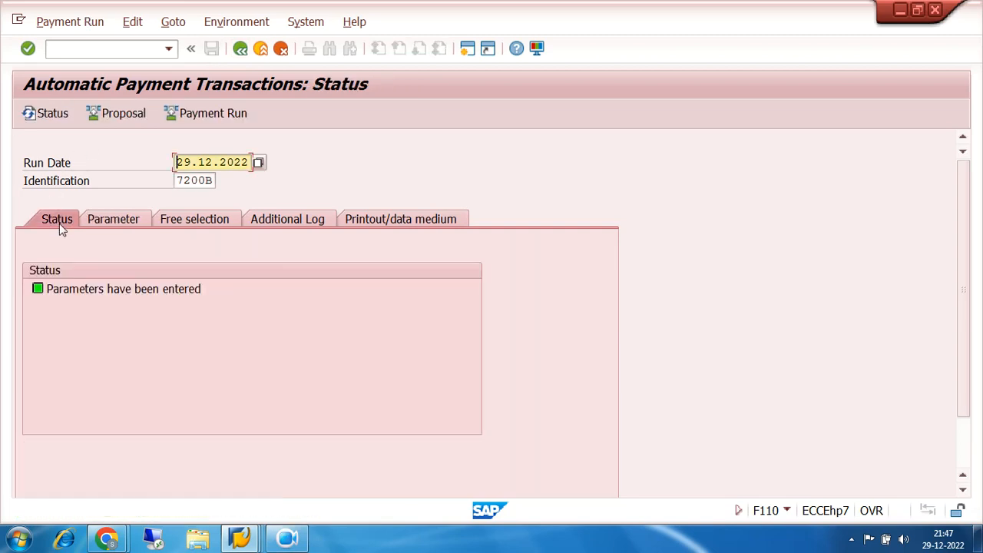
Enable additional logging of due date check, payment method selection in all cases and line items of the payment documents, and save
left_click(287, 219)
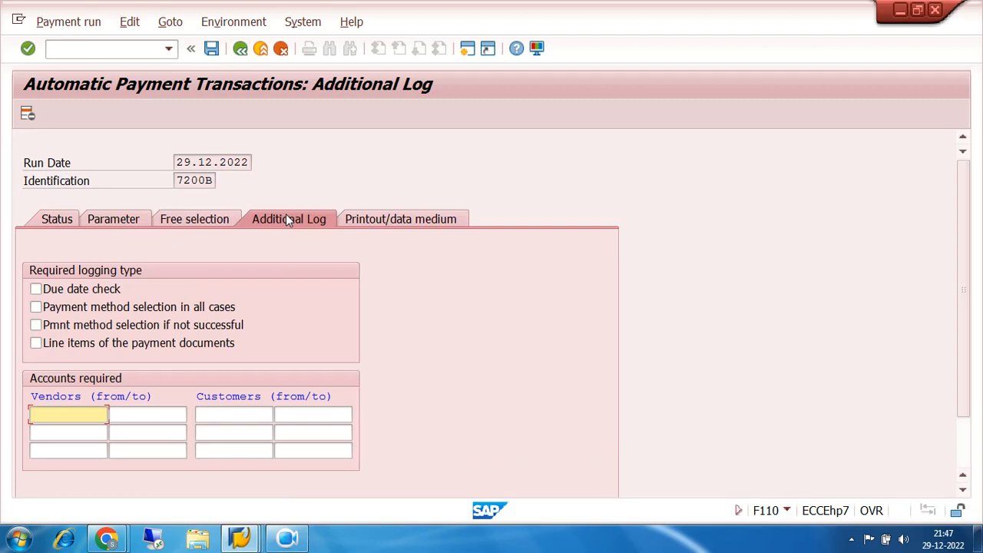
left_click(35, 289)
left_click(36, 306)
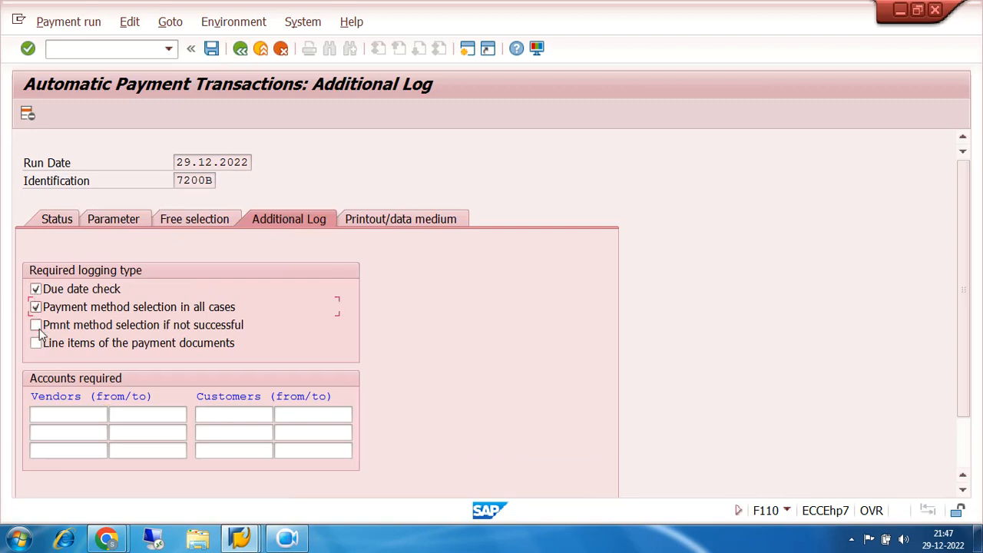
left_click(35, 343)
left_click(211, 49)
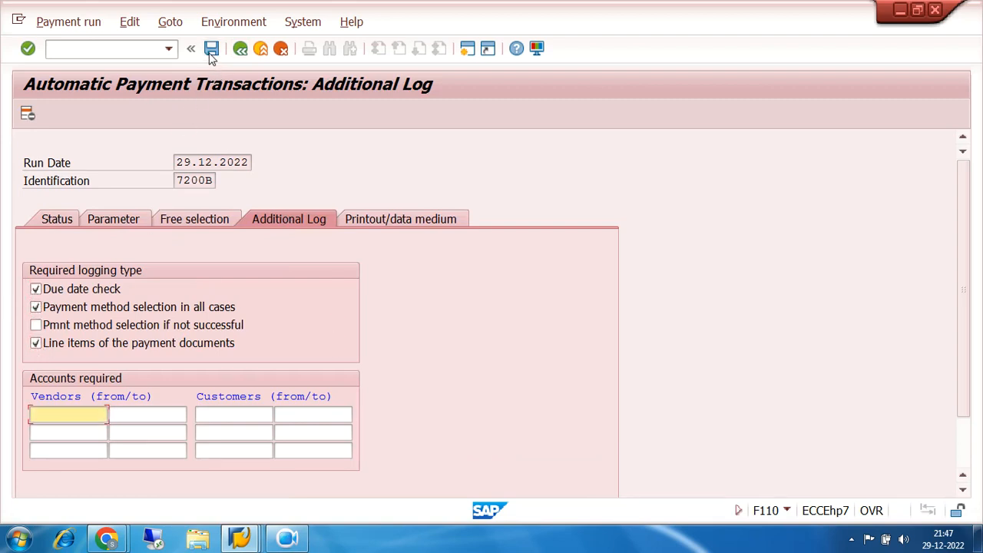
Schedule the payment proposal of run 7200B to start immediately, refresh the status and display the proposal's payments
left_click(62, 219)
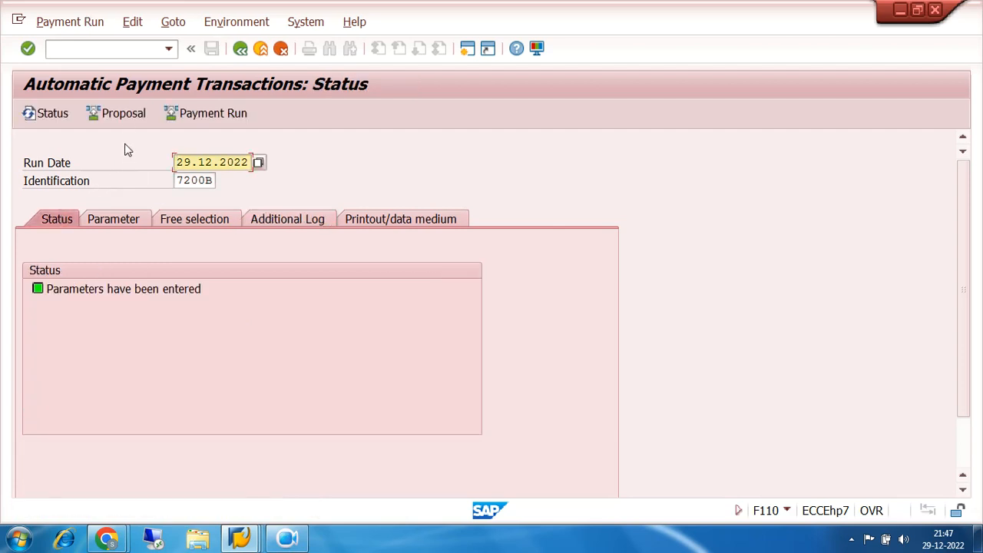
left_click(125, 116)
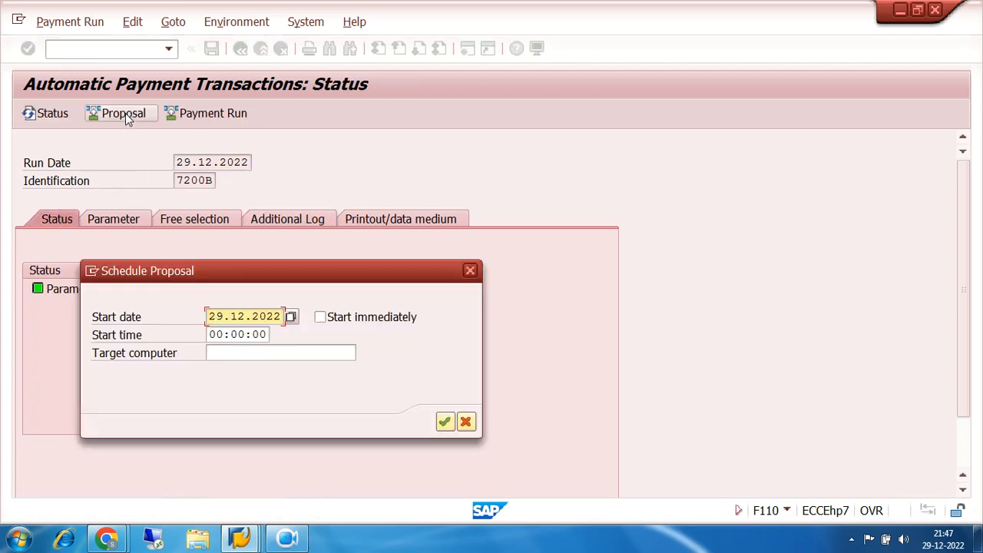
left_click(320, 316)
left_click(450, 427)
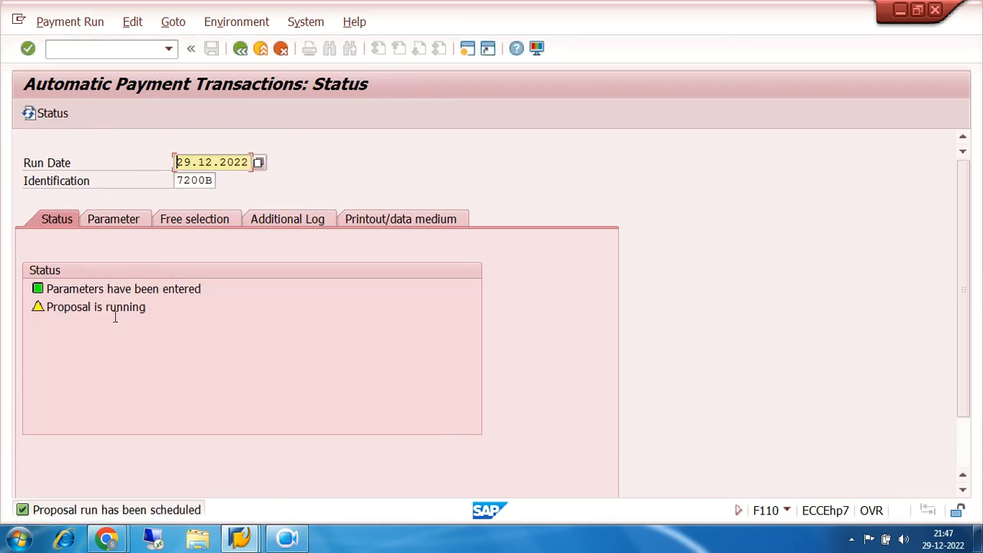
left_click(31, 114)
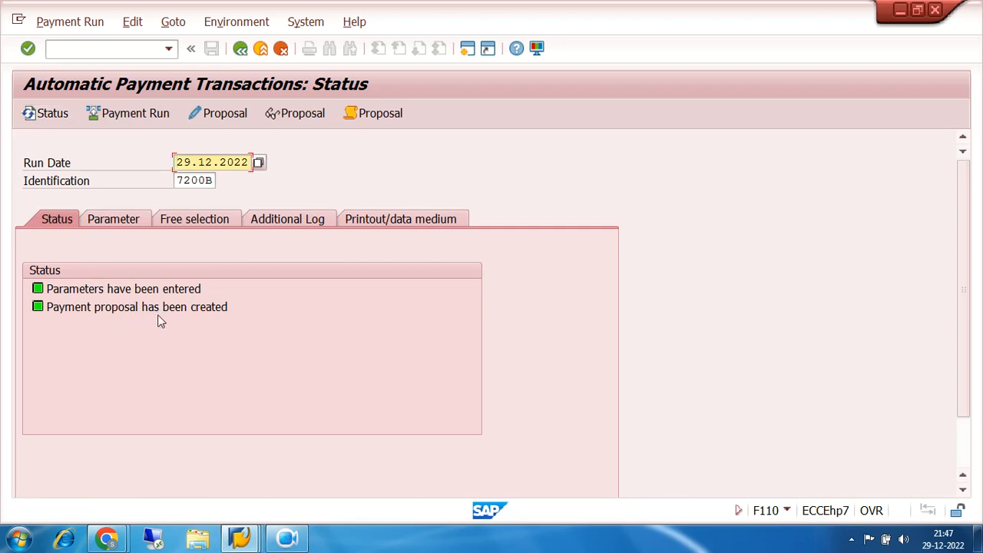
left_click(296, 115)
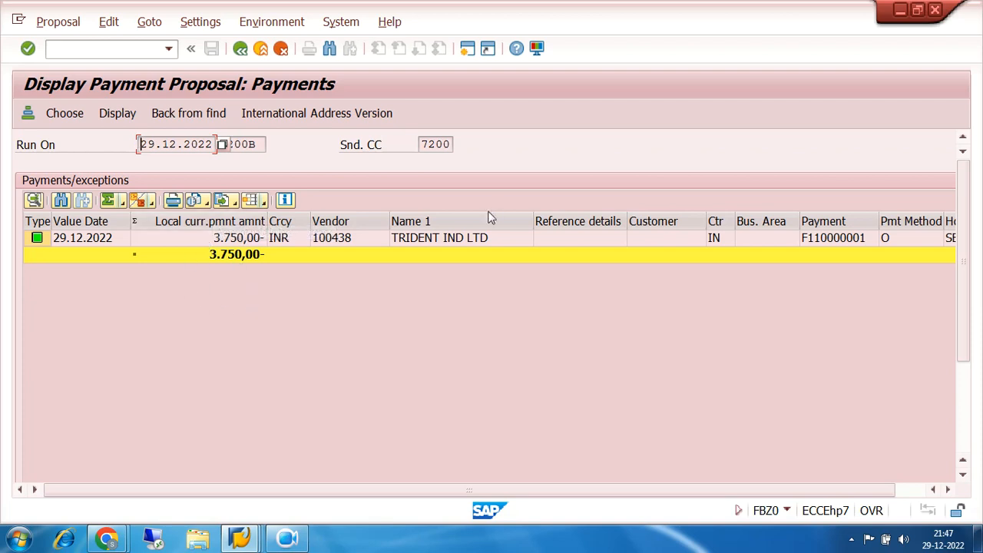
left_click(241, 49)
left_click(240, 49)
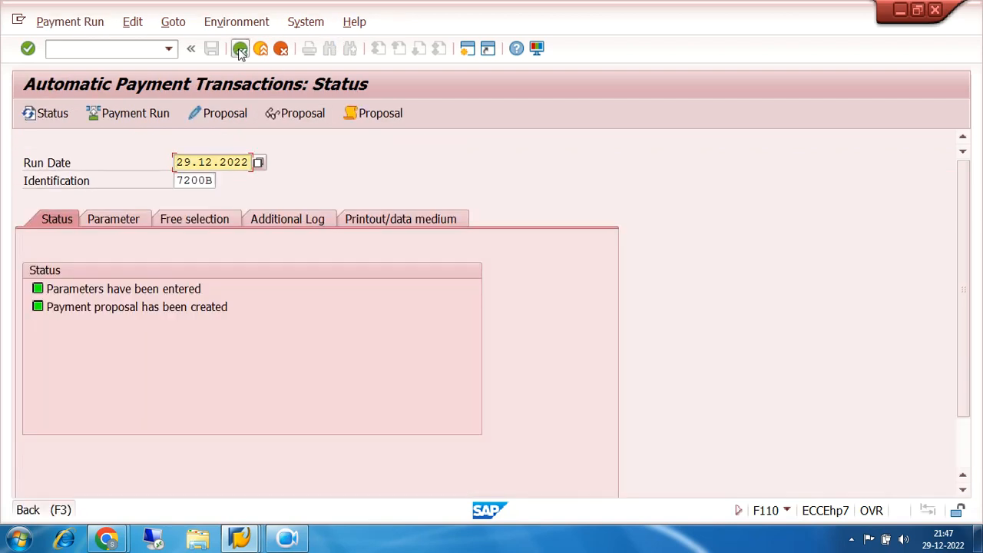
Run FBL1N for the Trident Ind Ltd vendor's open items in company code 7200 and open the purchase invoice line item
left_click(95, 51)
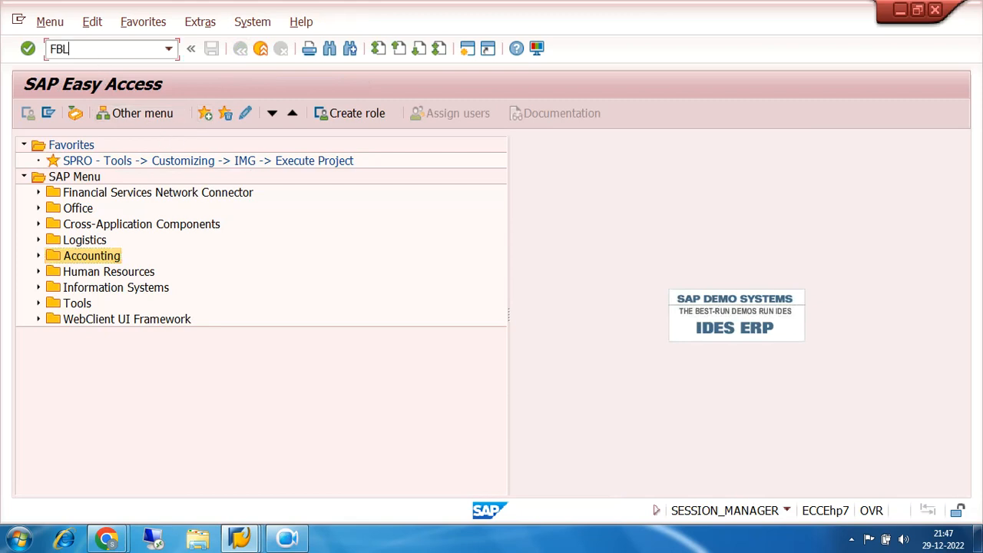
key("Return")
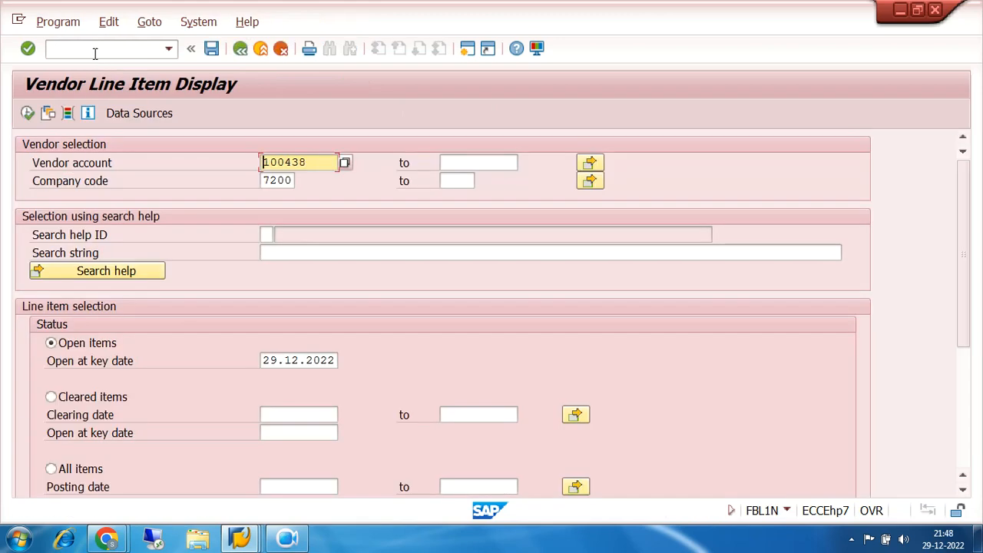
left_click(28, 113)
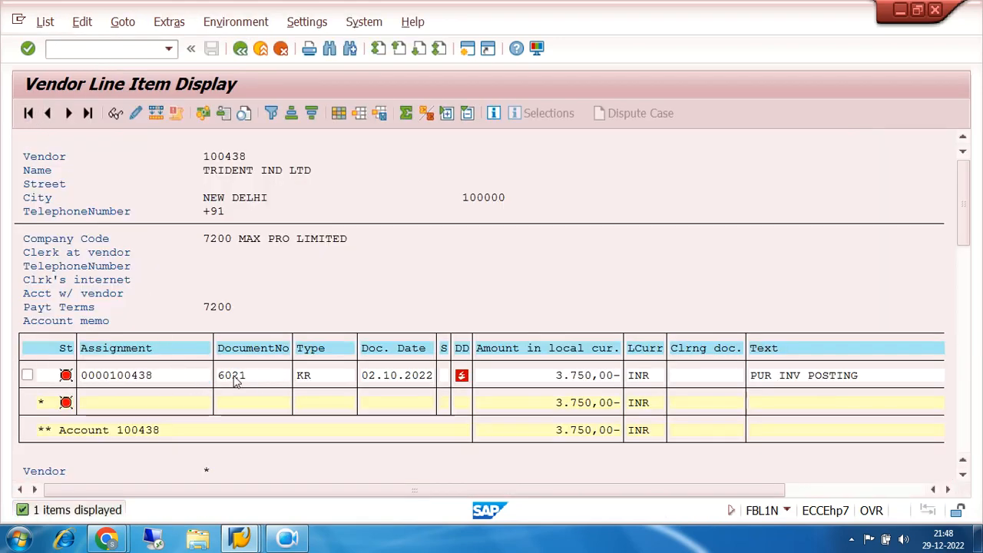
double_click(236, 378)
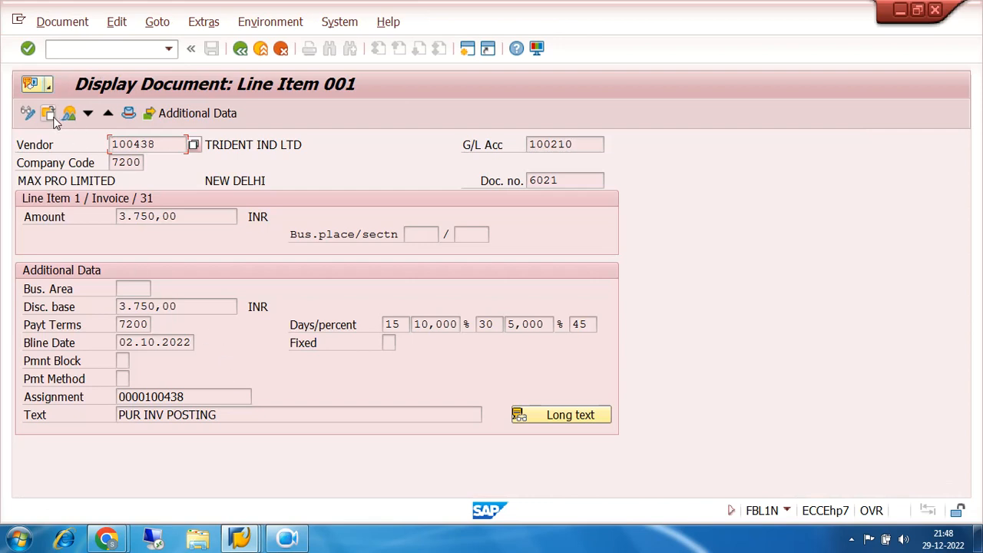
Set payment block A (Blocked for payment) on the Trident Ind Ltd invoice line item, save it and leave the line item display
left_click(28, 116)
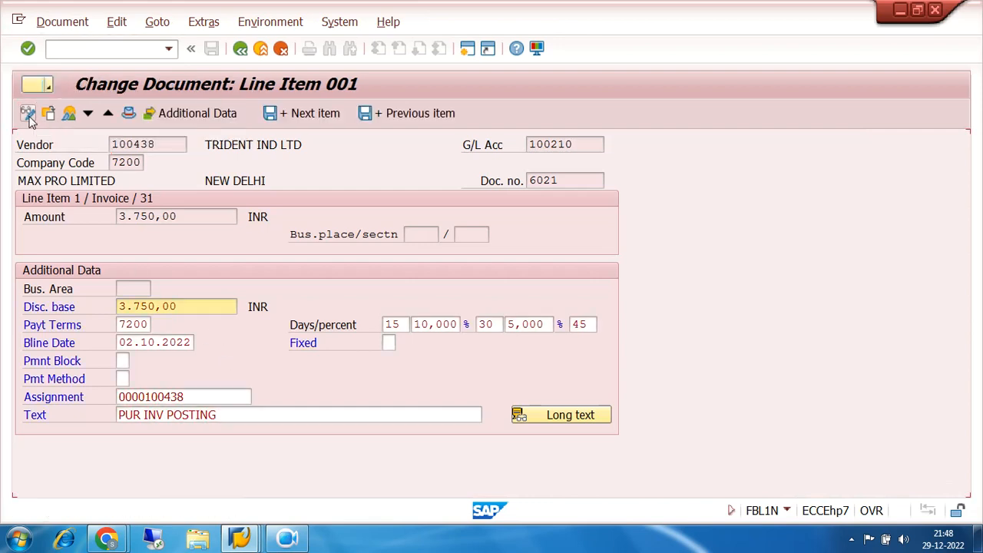
left_click(124, 360)
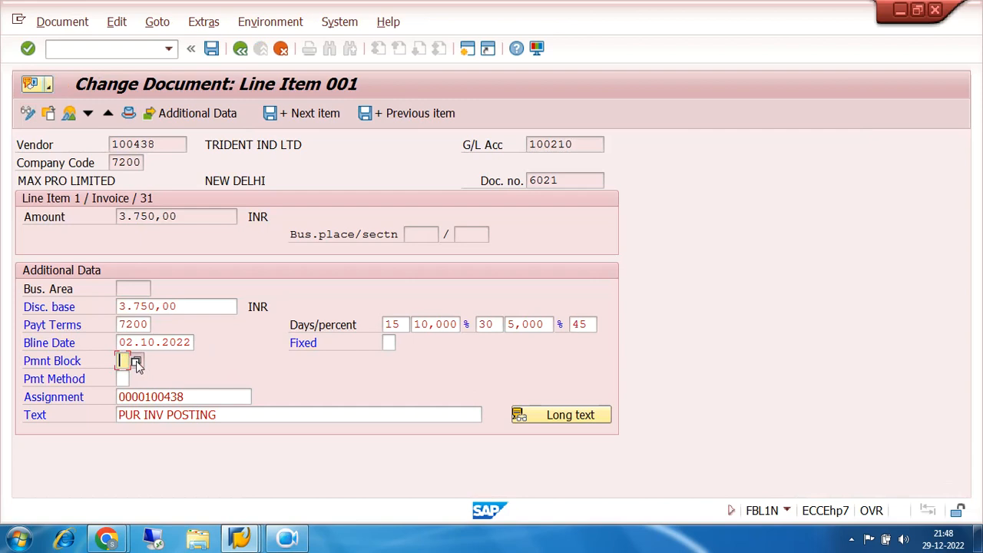
left_click(136, 360)
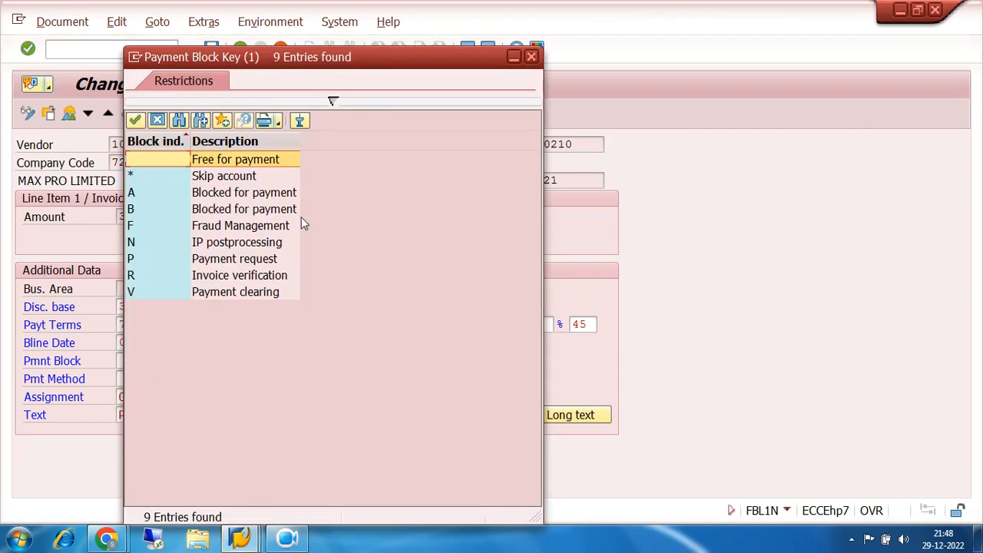
double_click(143, 195)
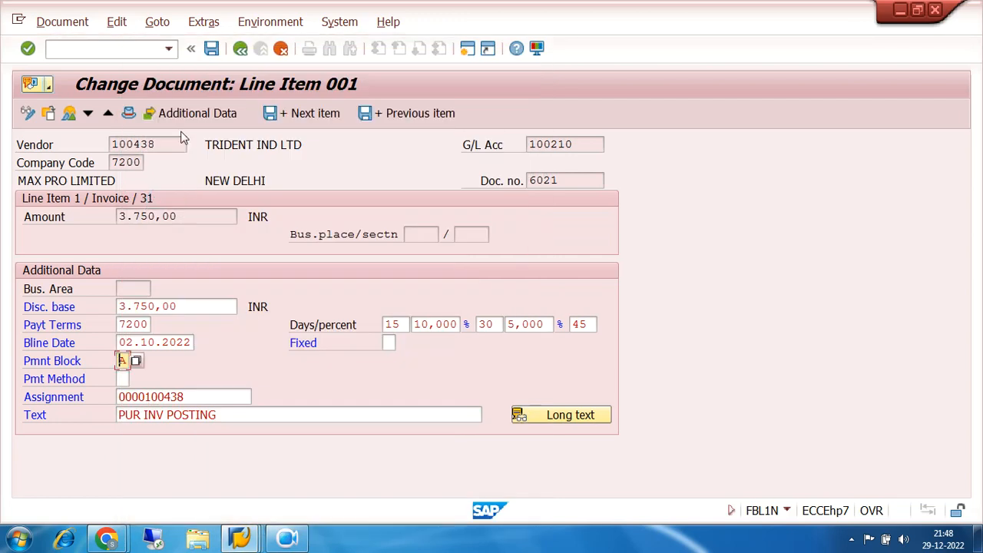
left_click(212, 48)
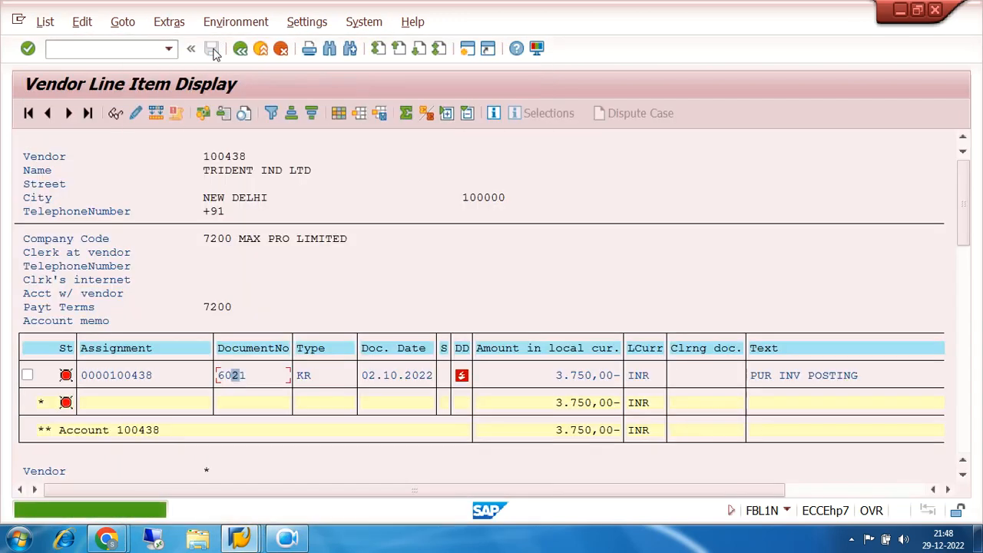
left_click(239, 52)
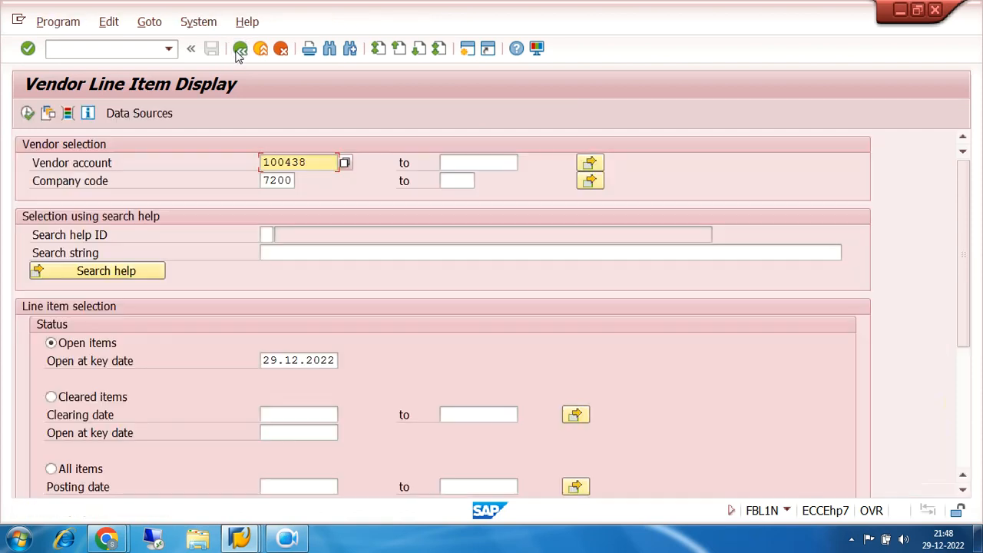
left_click(239, 49)
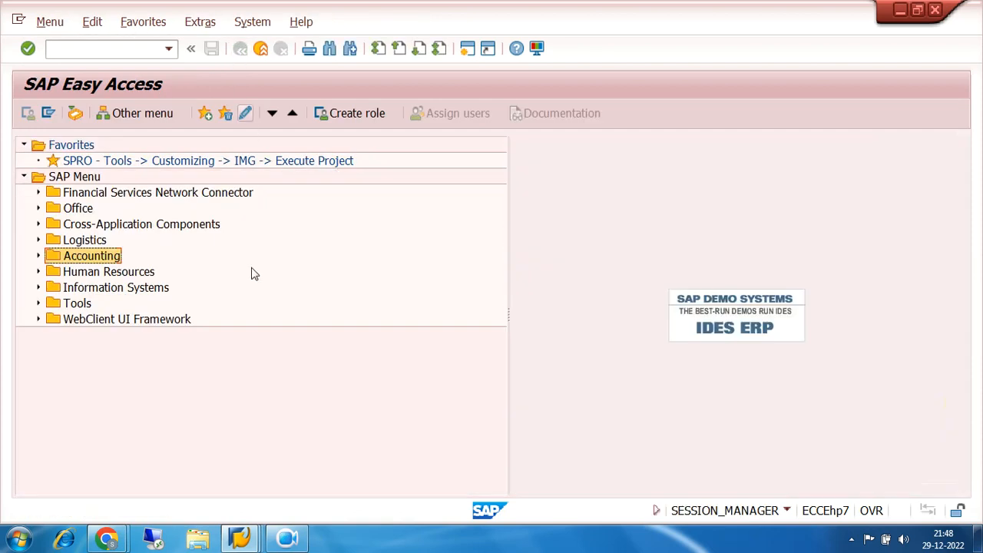
Switch to the other SAP session and reopen transaction F110 at payment run 7200B of 29.12.2022
mouse_move(242, 538)
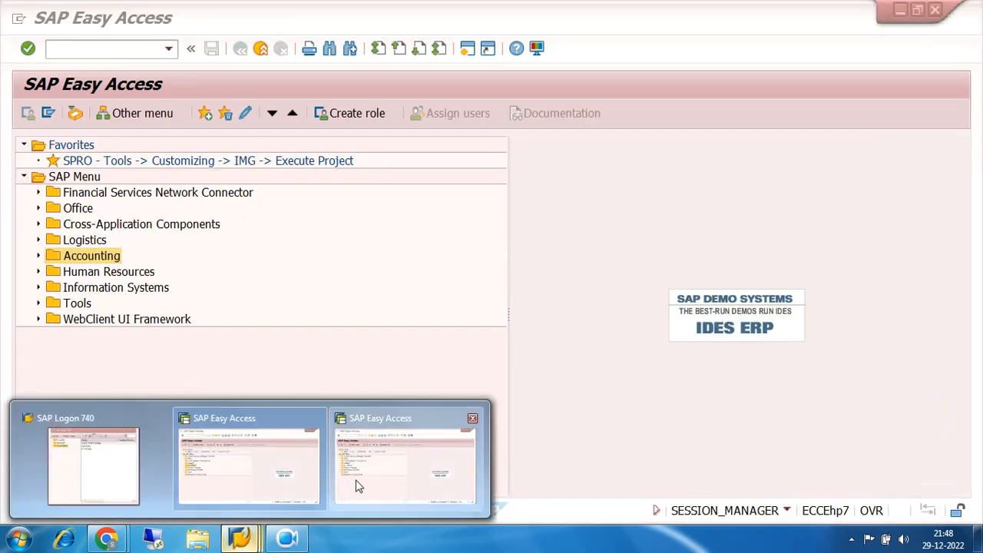
left_click(357, 485)
left_click(168, 49)
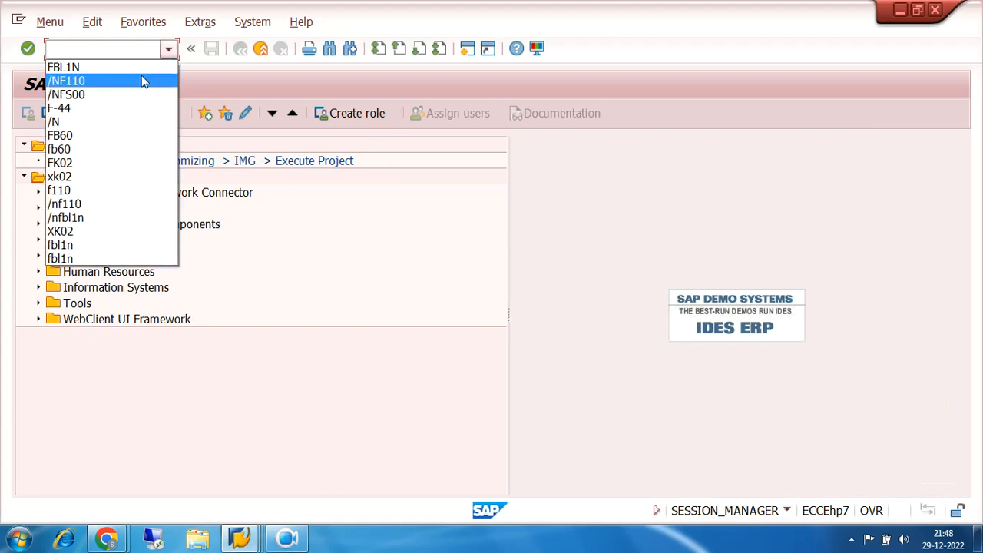
left_click(142, 81)
left_click(28, 48)
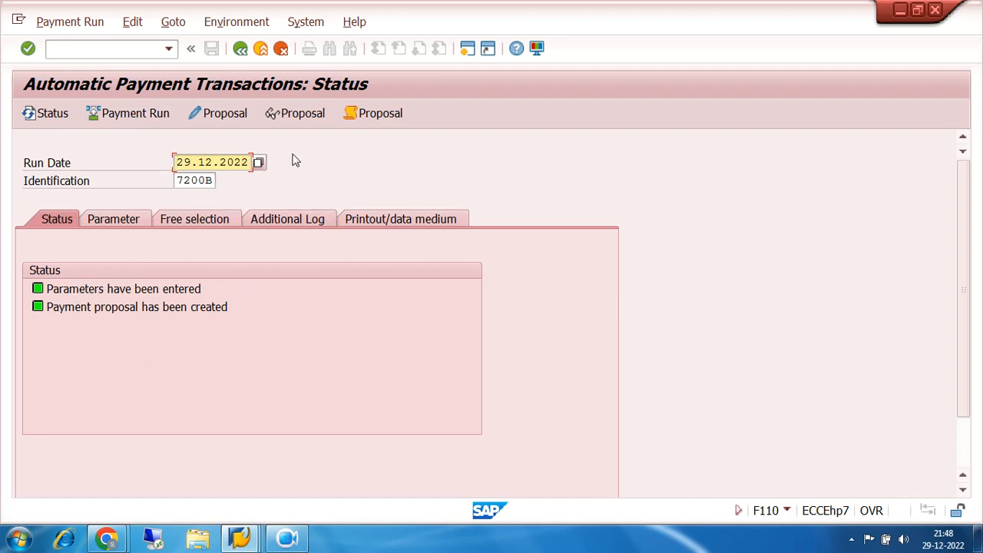
left_click(216, 180)
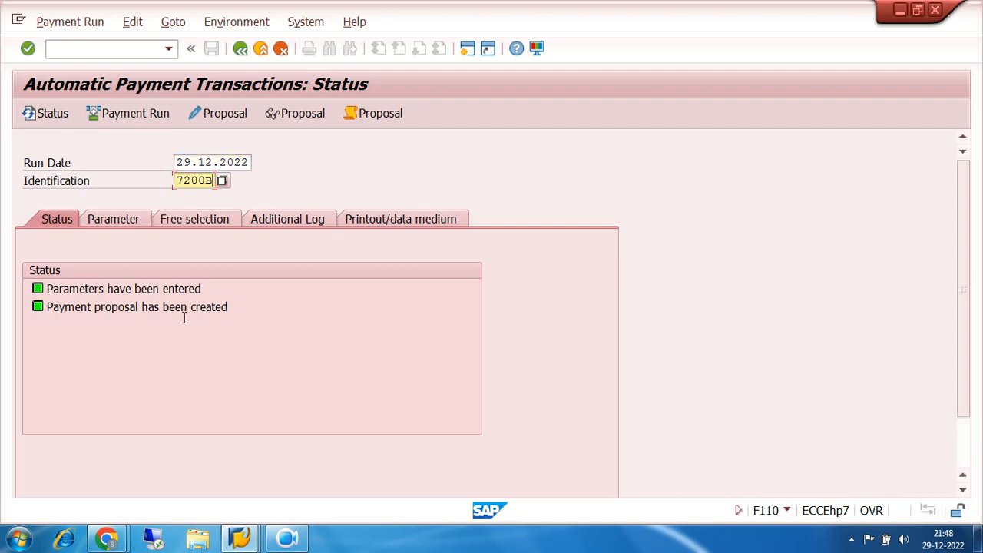
Delete the payment proposal of run 7200B and confirm the deletion
left_click(133, 23)
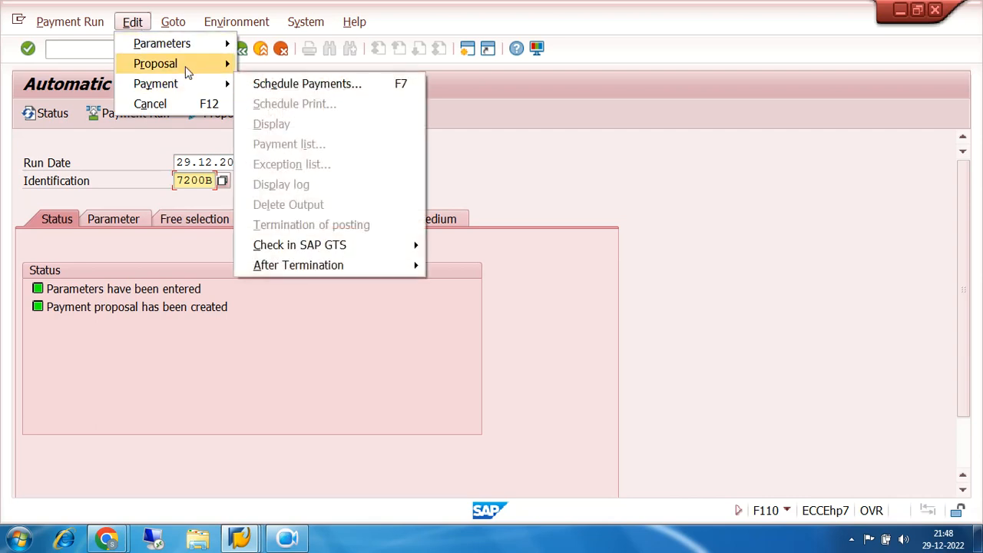
mouse_move(188, 71)
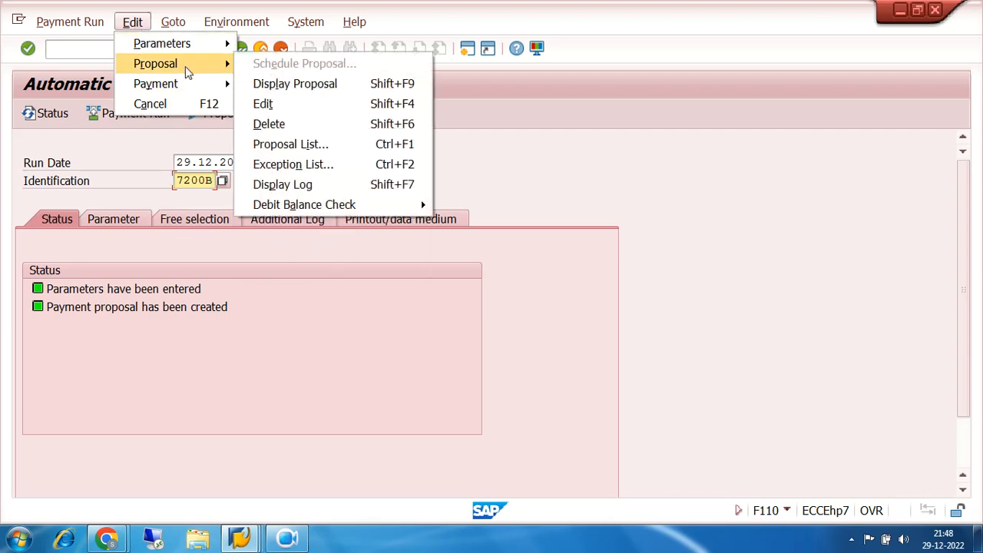
left_click(301, 124)
left_click(278, 317)
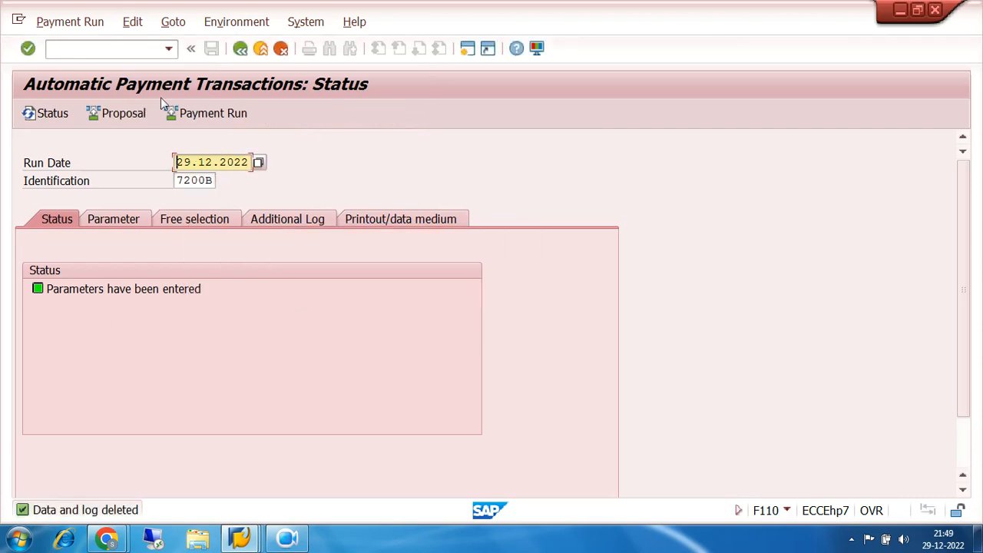
Delete the parameters of run 7200B and look through the list of existing payment run identifications
left_click(132, 23)
mouse_move(198, 43)
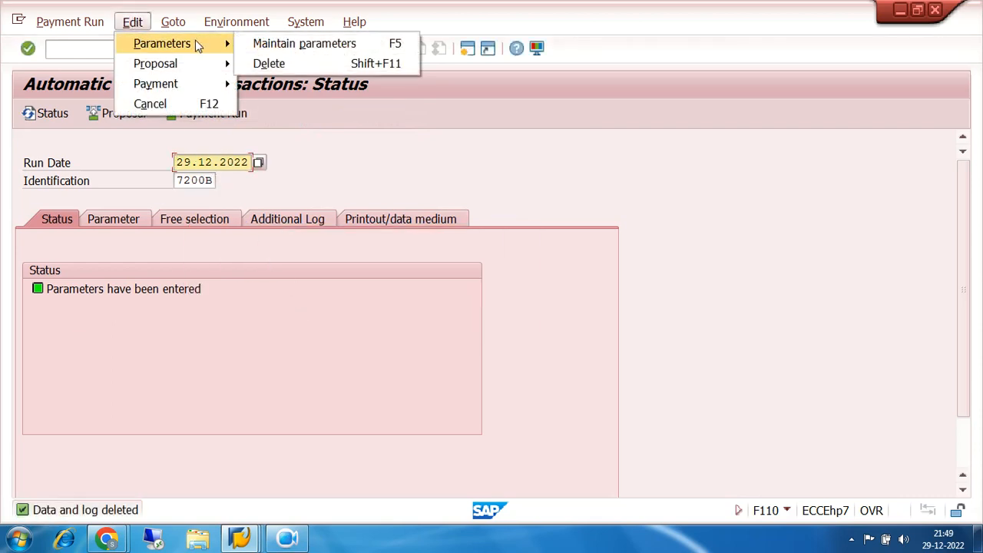
left_click(290, 66)
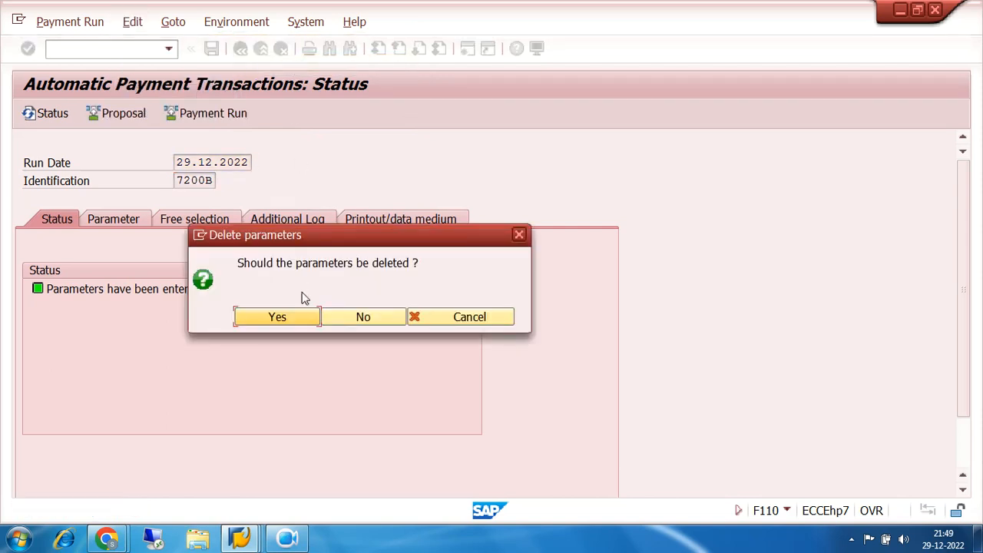
left_click(299, 321)
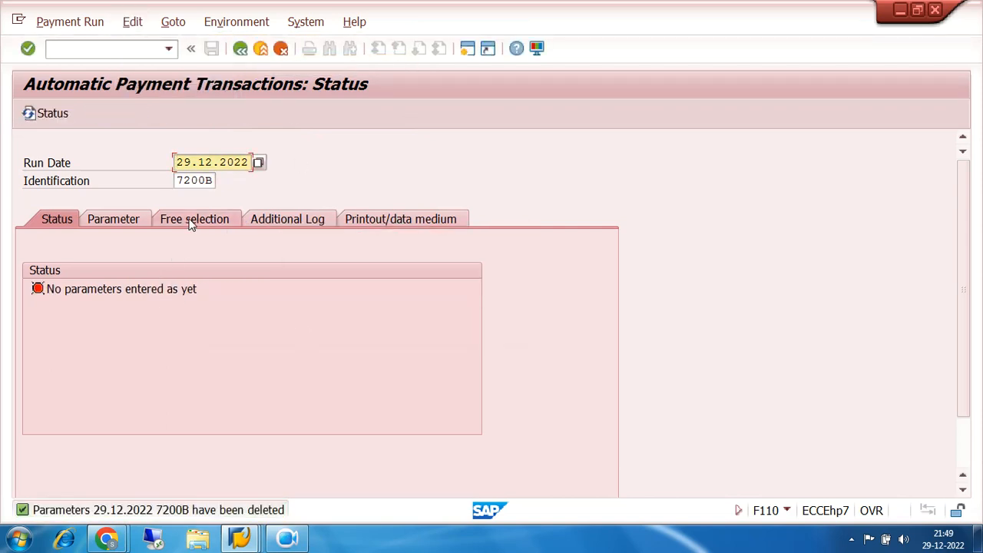
left_click(215, 180)
left_click(221, 180)
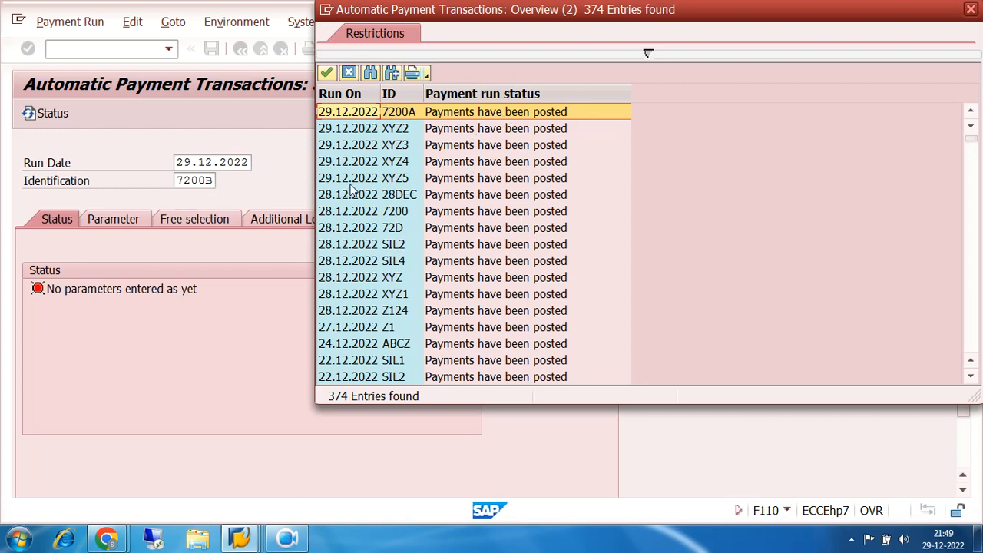
left_click(970, 9)
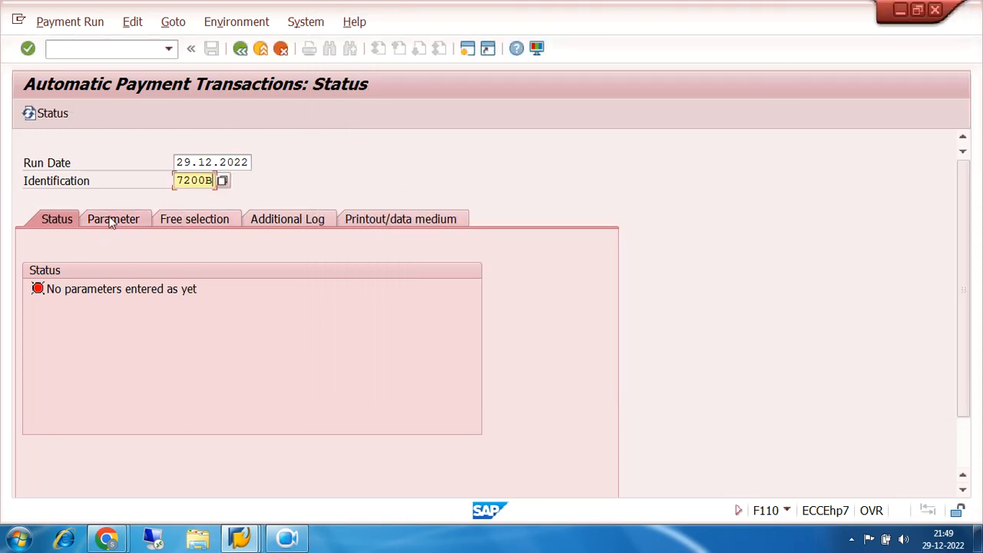
Enter company code 7200, payment method O and next posting date 30.12.2022 again in the payments control of run 7200B
left_click(112, 221)
left_click(110, 320)
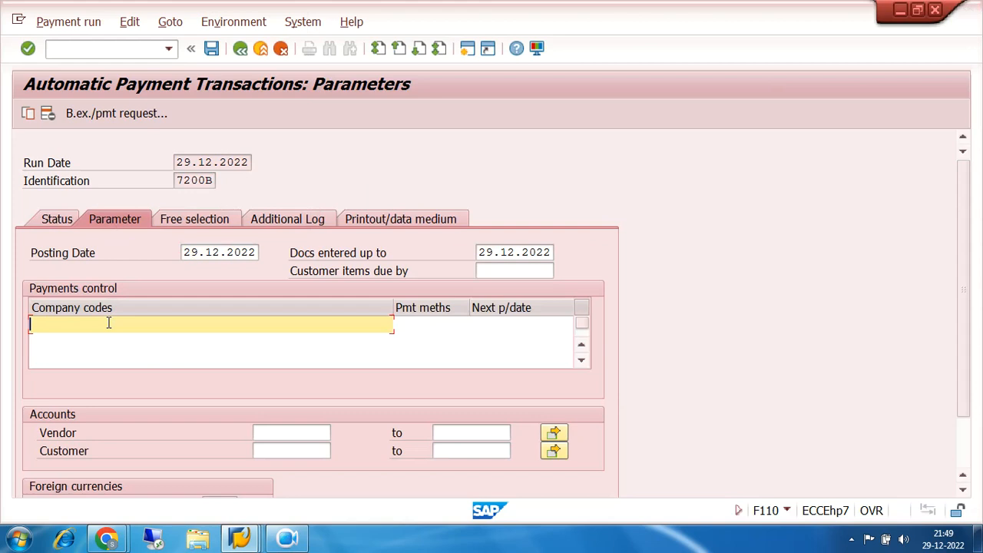
left_click(97, 339)
left_click(423, 326)
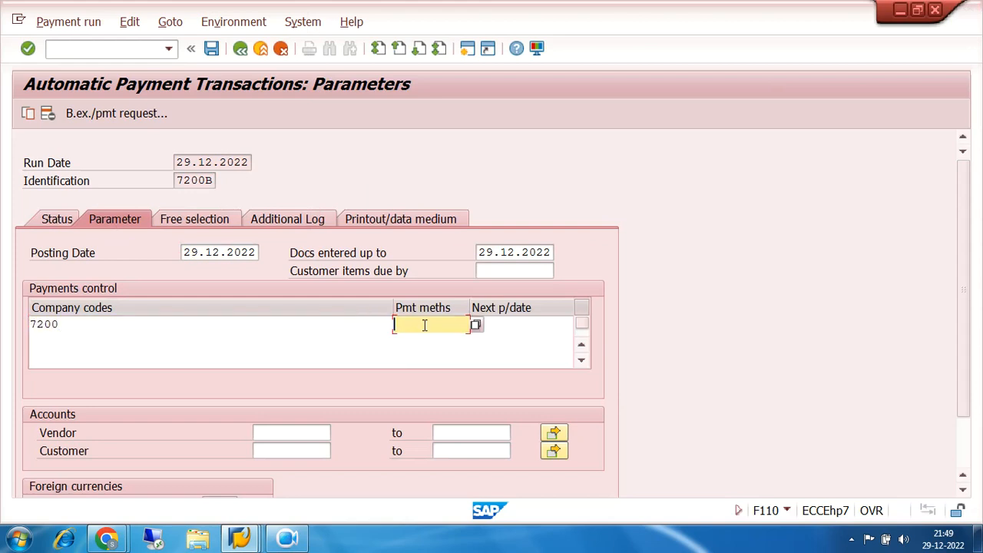
left_click(430, 343)
left_click(490, 323)
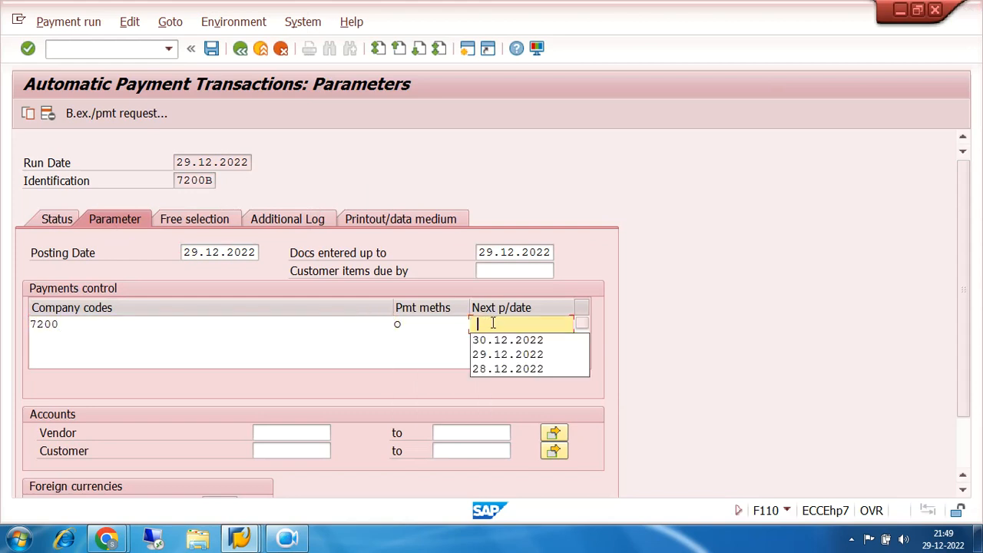
left_click(499, 341)
Limit the run to the Trident Ind Ltd vendor account, save the parameters and go back to the run status
left_click(288, 433)
left_click(289, 446)
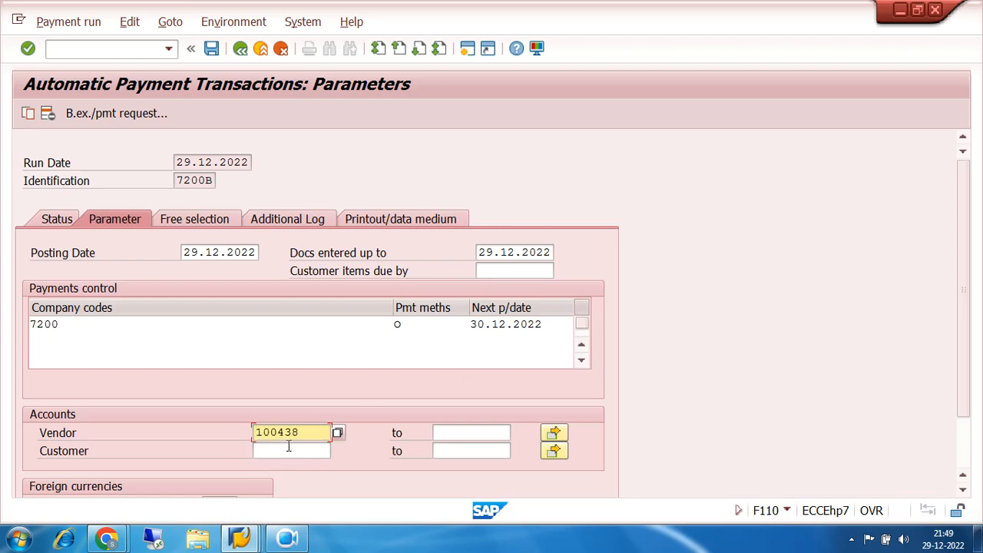
left_click(211, 48)
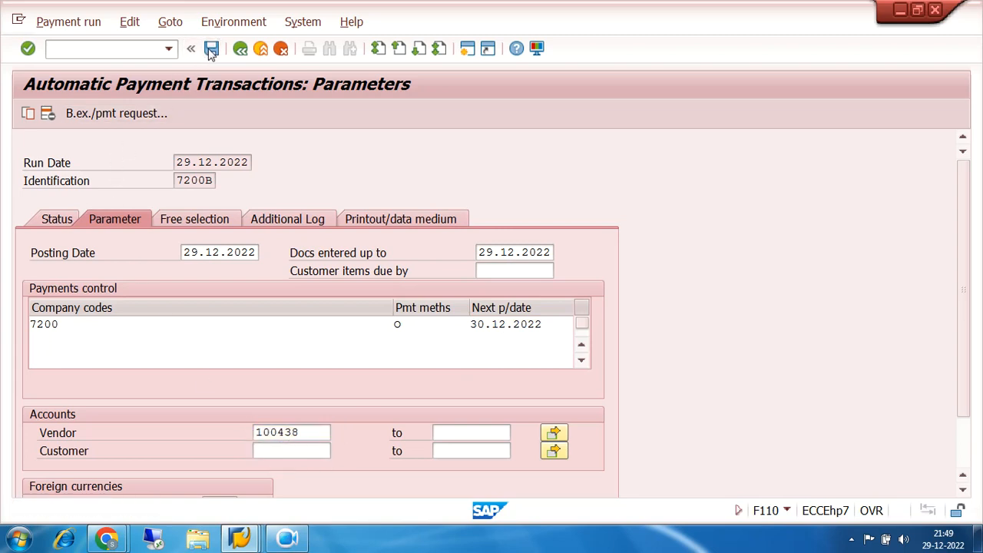
left_click(60, 217)
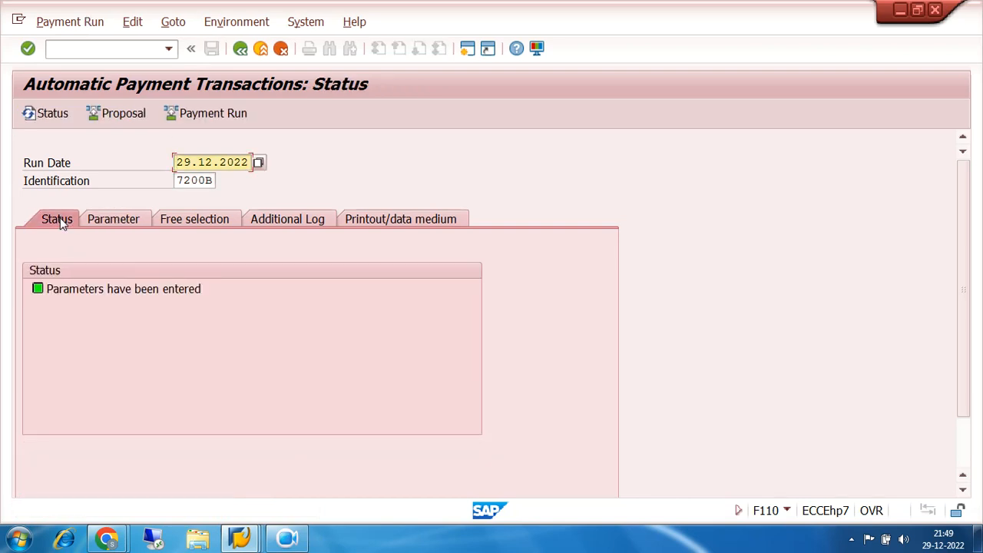
Activate logging of the due date check, payment method selection in all cases and payment document line items for run 7200B, and save
left_click(283, 222)
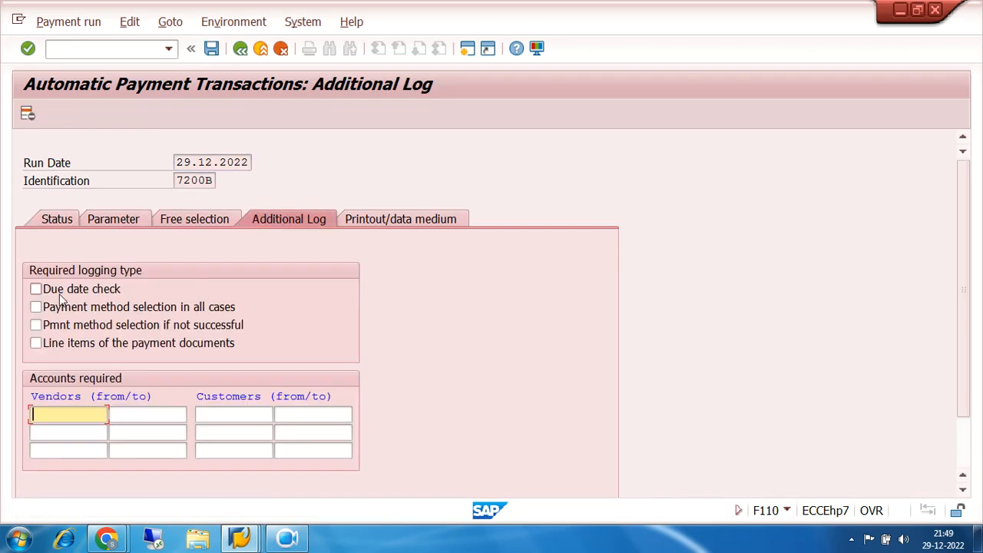
left_click(35, 289)
left_click(35, 306)
left_click(36, 343)
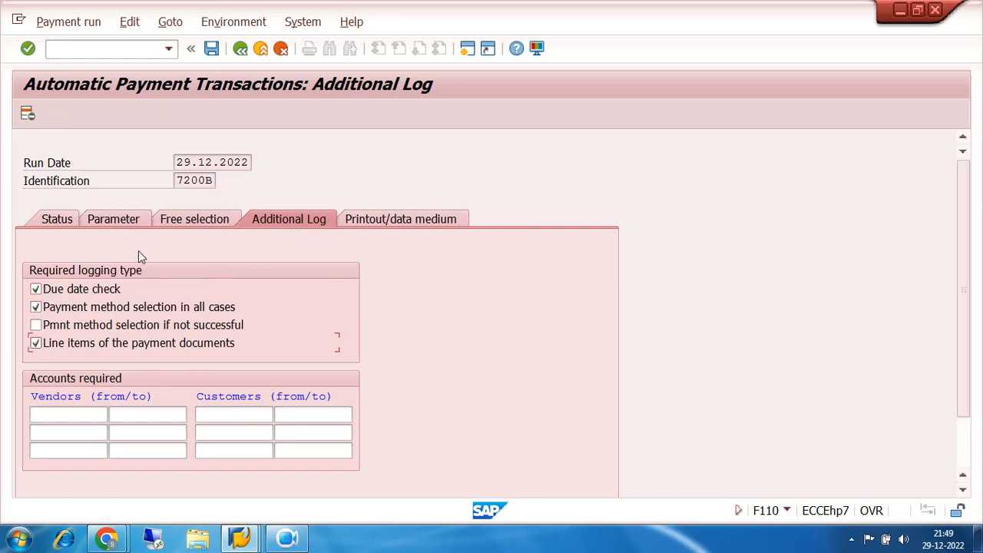
left_click(211, 48)
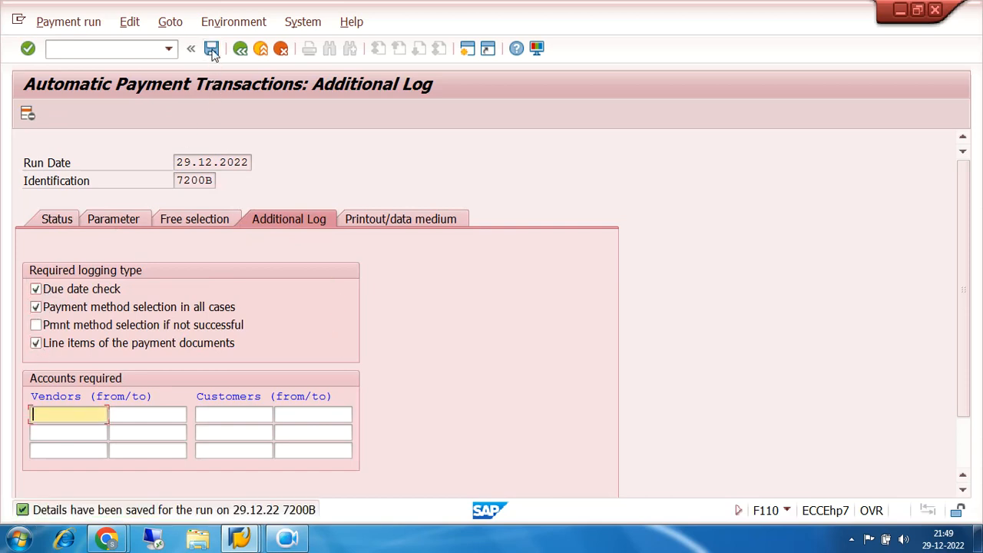
Create the payment proposal of run 7200B with an immediate start and display it
left_click(113, 219)
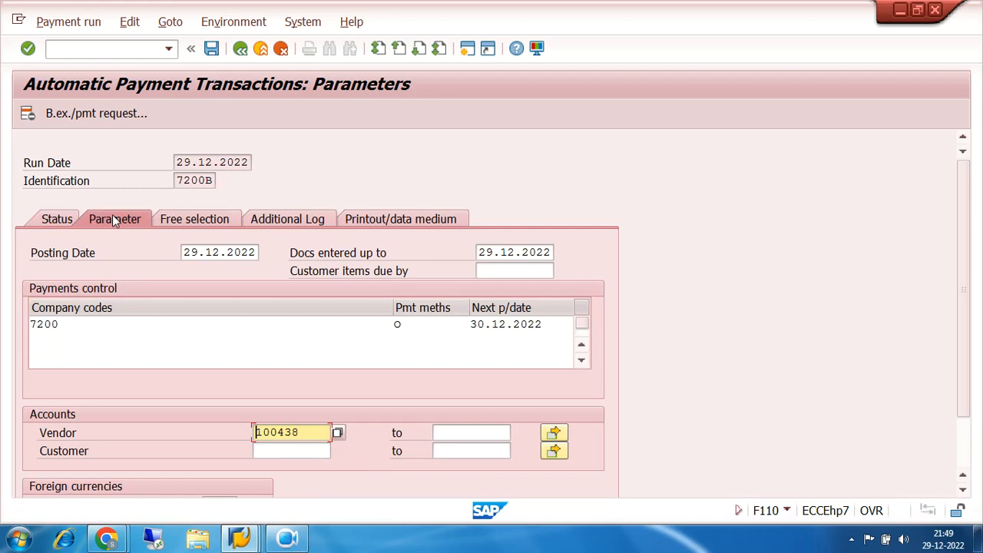
left_click(55, 219)
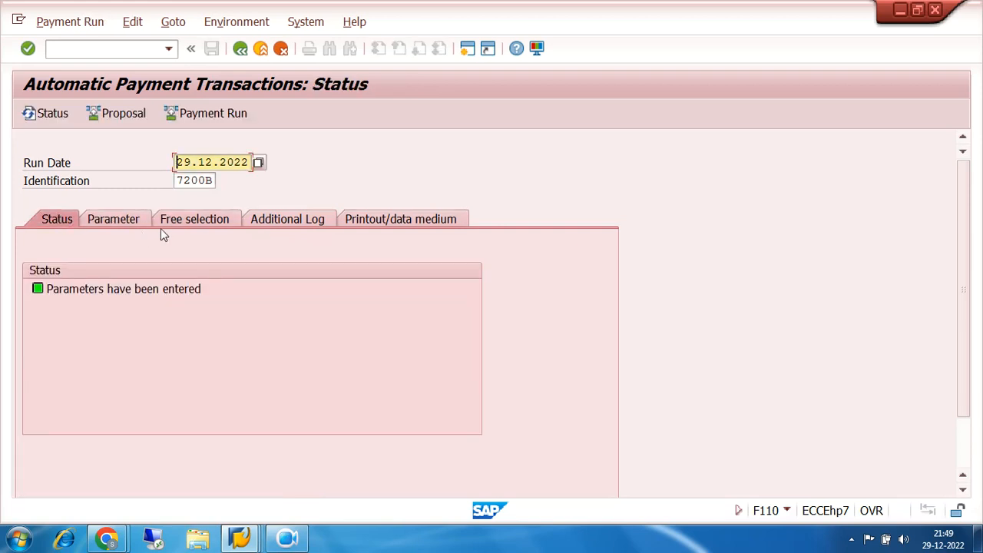
left_click(116, 113)
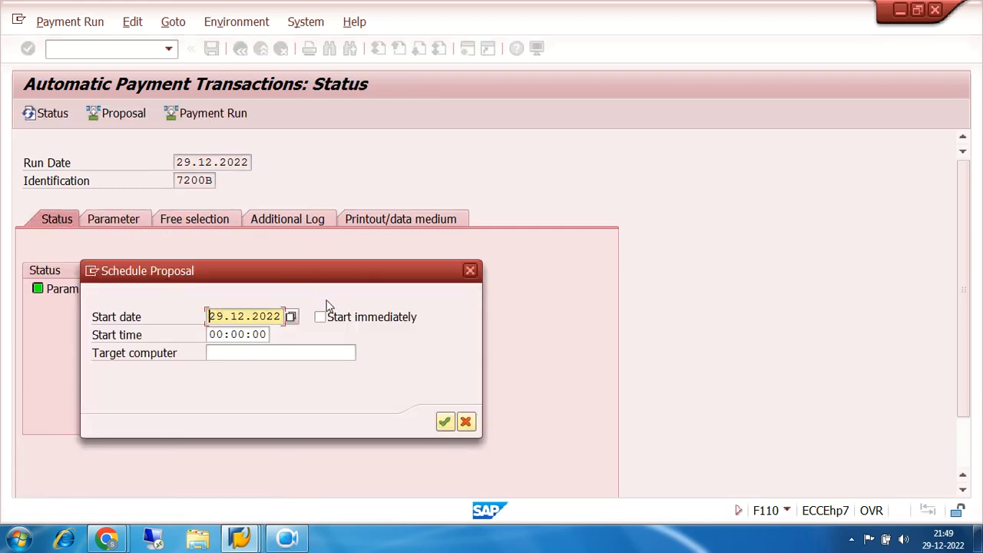
left_click(321, 317)
left_click(445, 422)
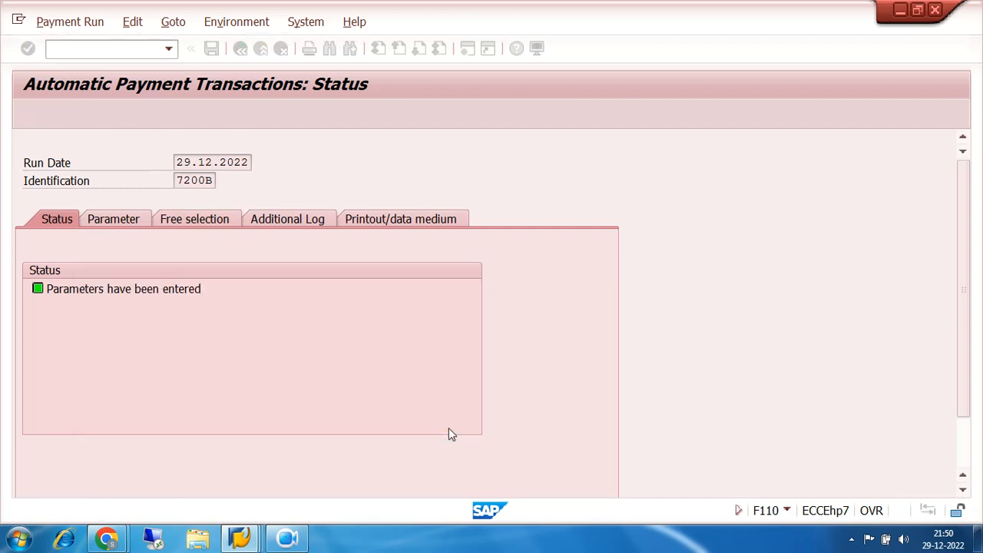
left_click(46, 116)
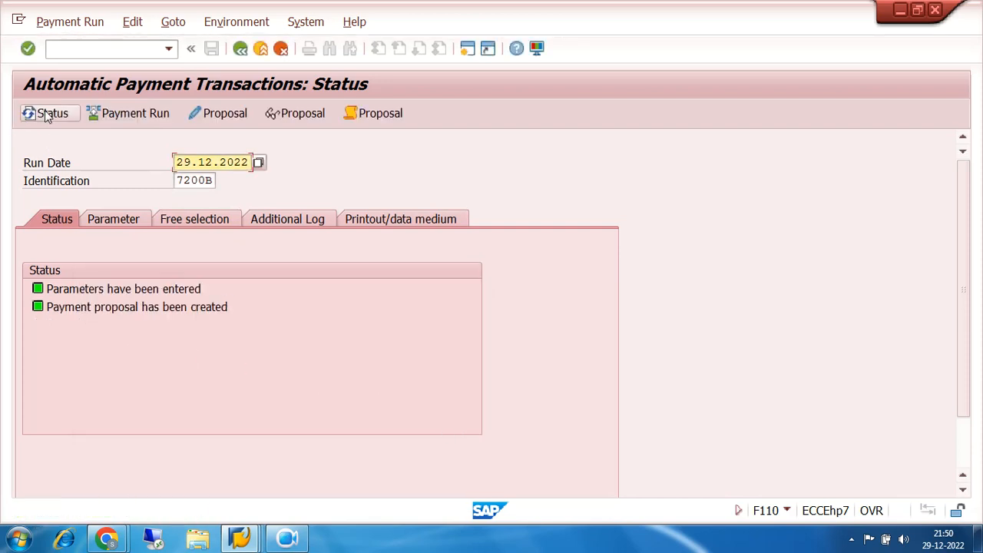
left_click(290, 115)
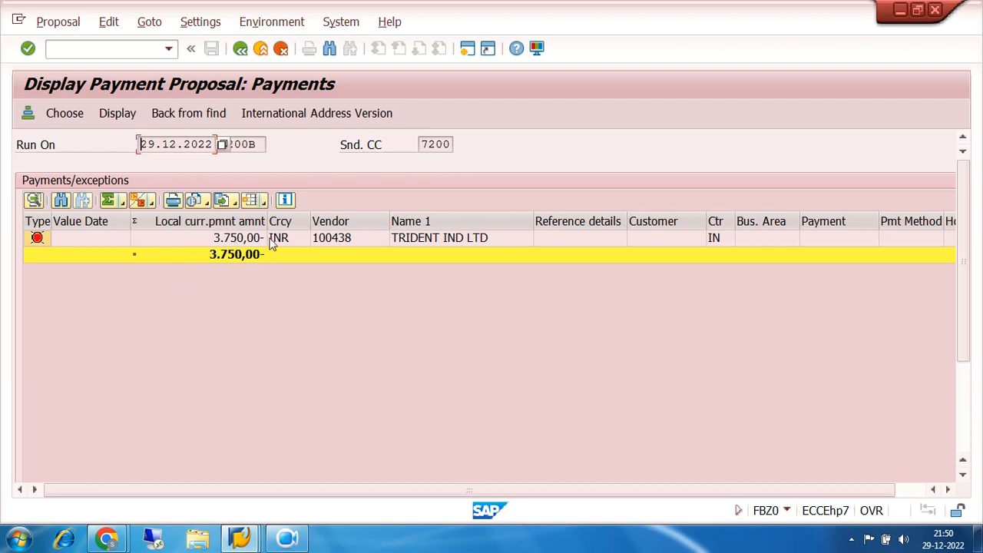
In the other SAP session, list the open items of the Trident Ind Ltd vendor in company code 7200 with FBL1N
left_click(246, 540)
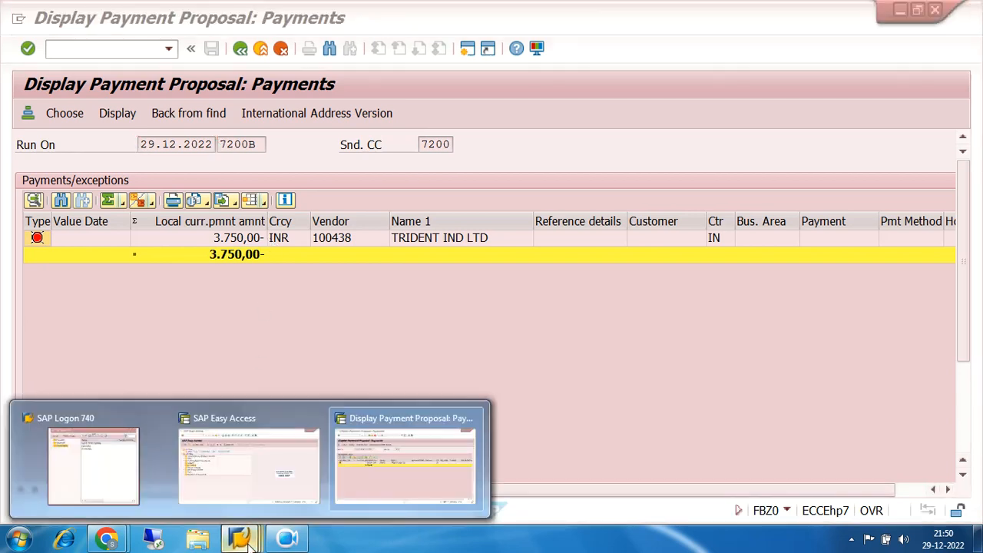
left_click(248, 483)
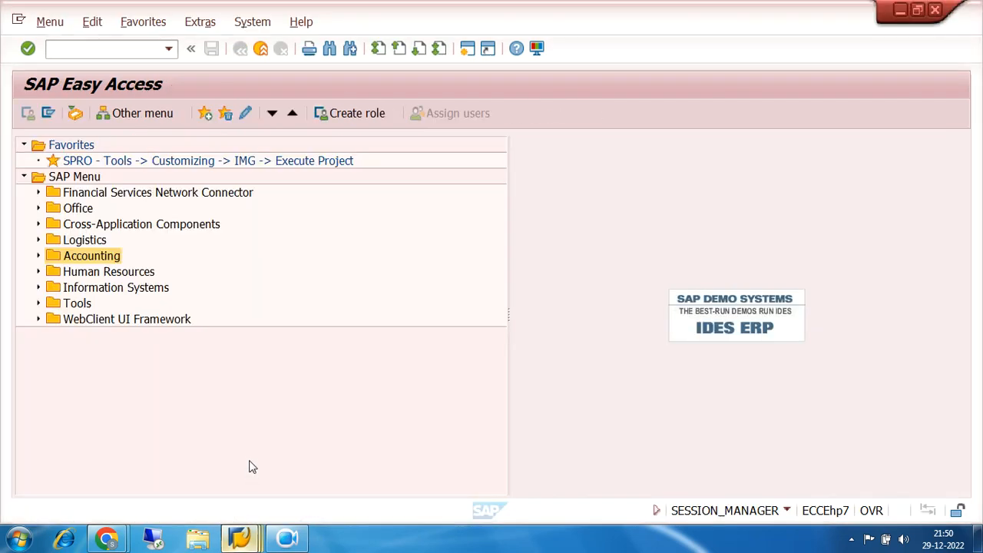
left_click(168, 49)
left_click(131, 81)
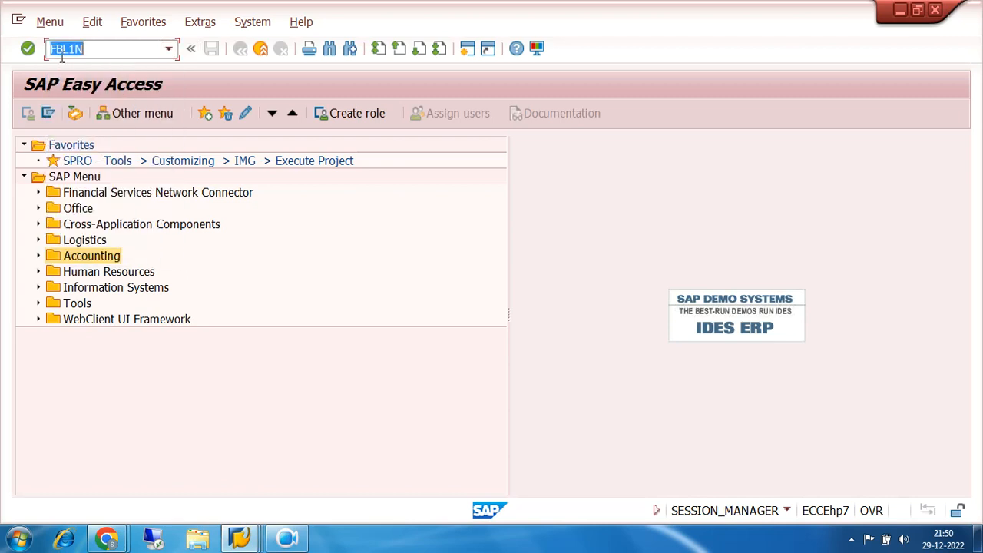
left_click(26, 51)
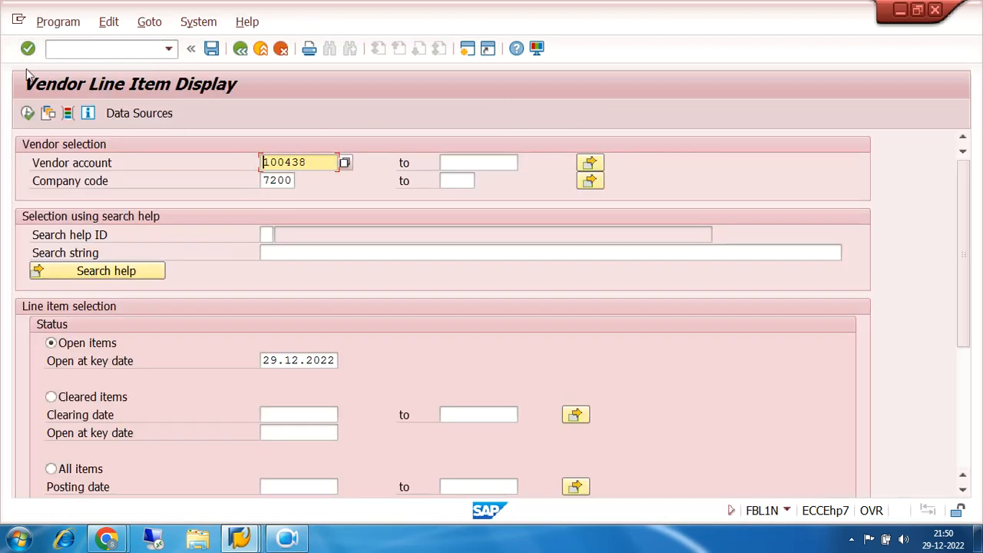
left_click(27, 112)
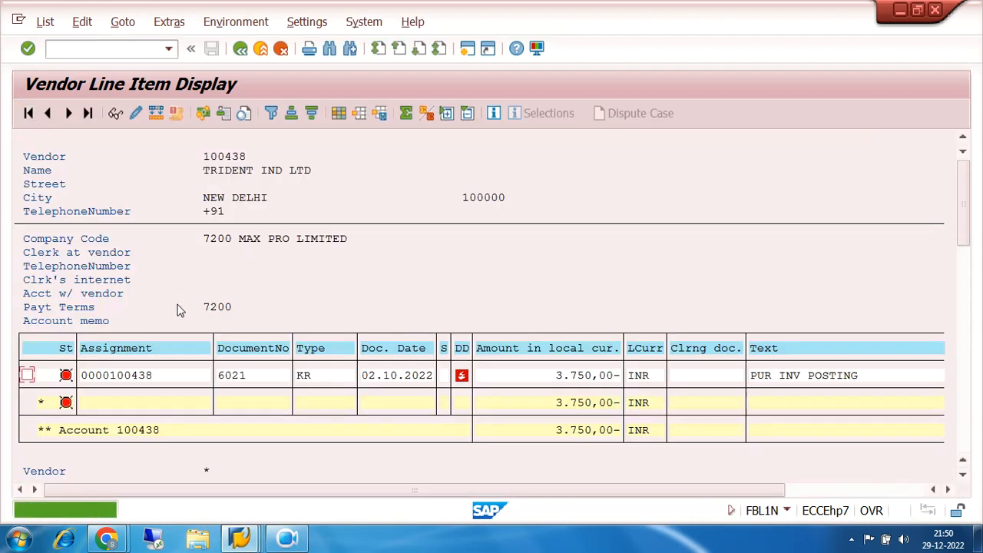
Check the payment block on the vendor's open invoice, then return to the status of run 7200B
double_click(234, 376)
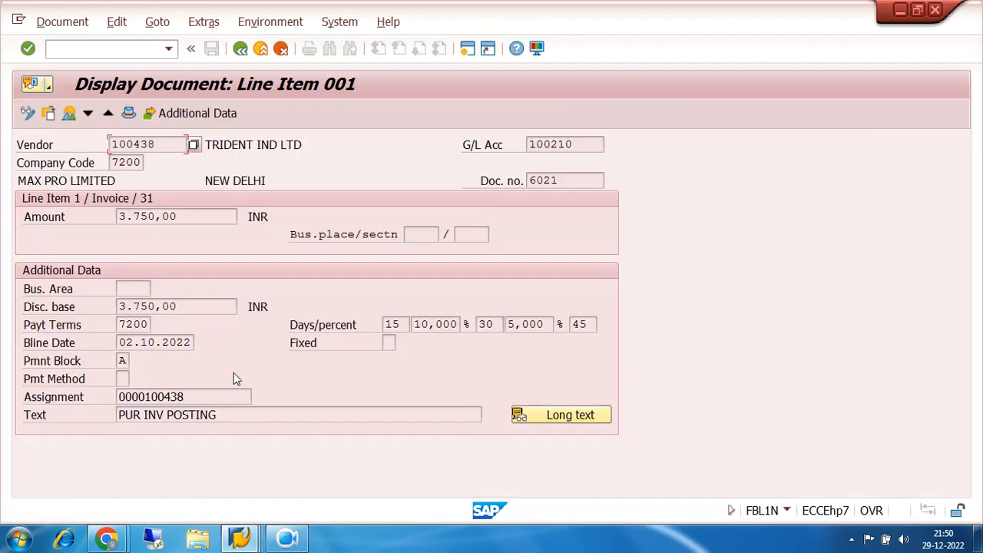
left_click(123, 361)
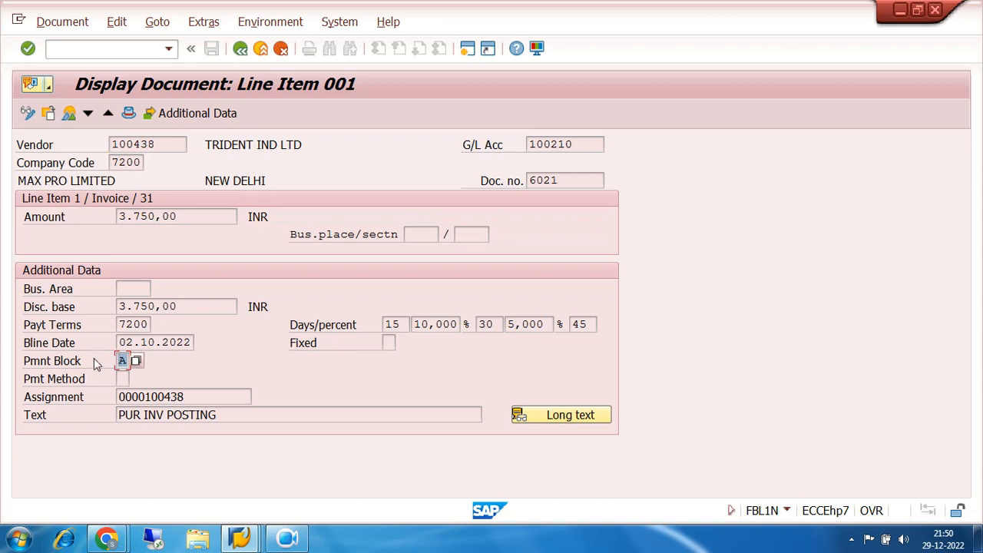
left_click(240, 49)
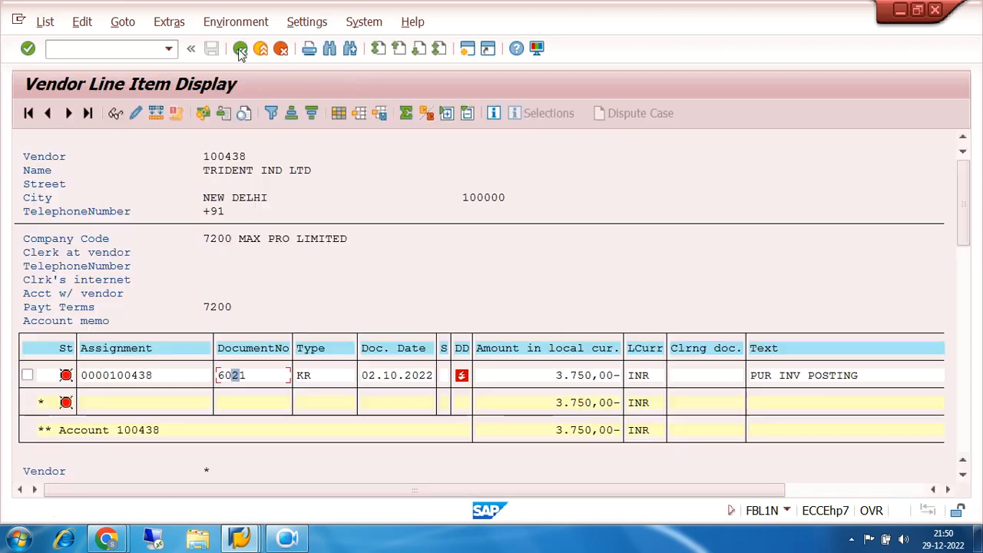
left_click(239, 49)
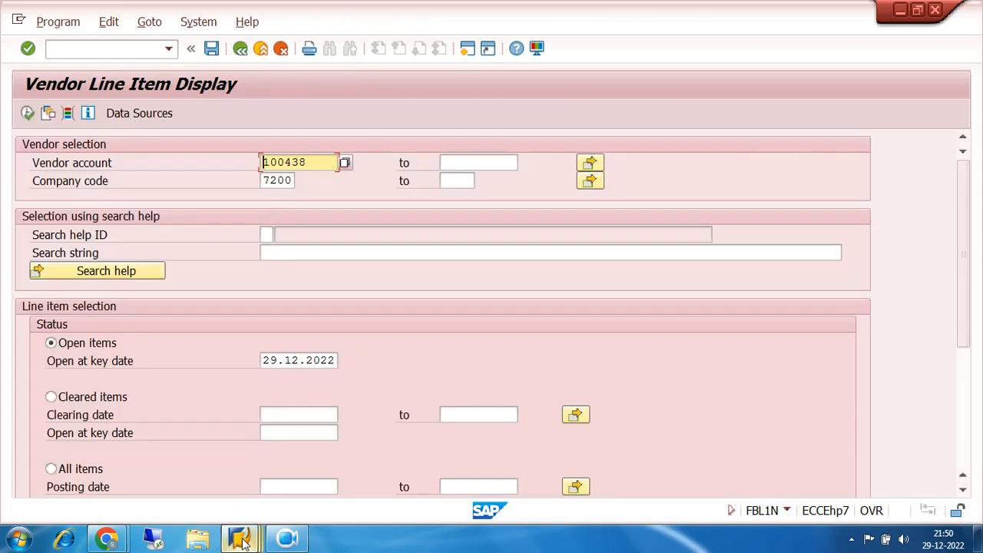
mouse_move(240, 540)
left_click(411, 466)
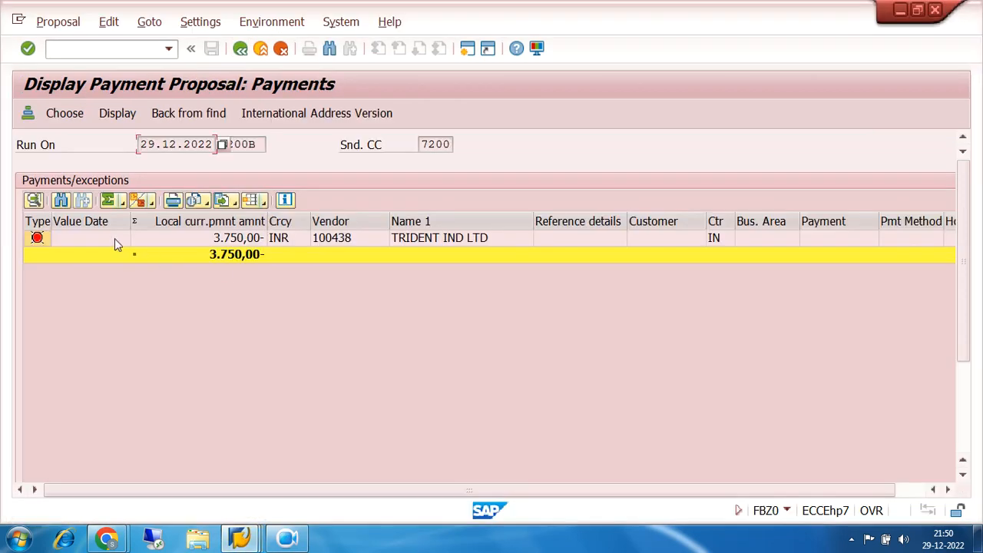
left_click(241, 48)
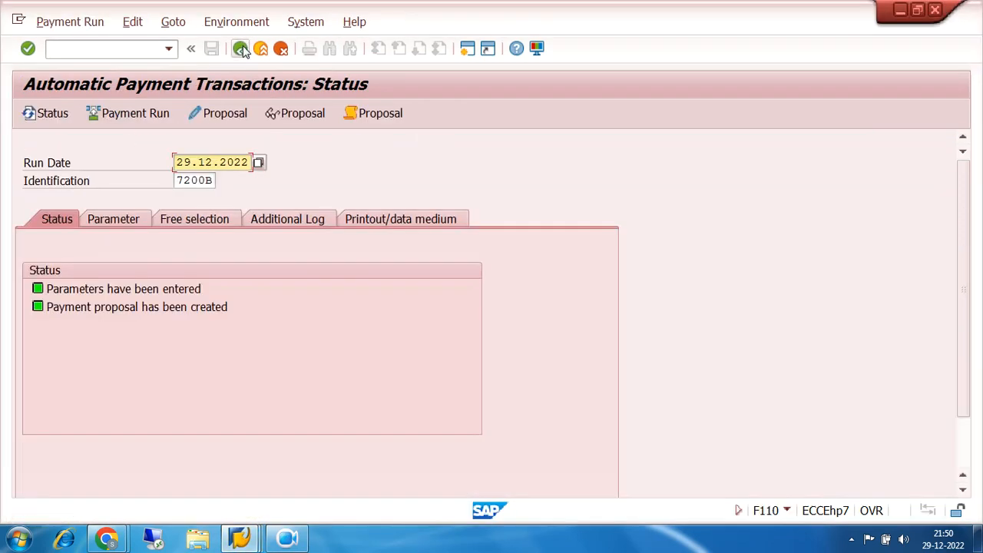
Open the payment proposal for editing for all accounting clerks and display the open items of Trident Ind Ltd
left_click(216, 113)
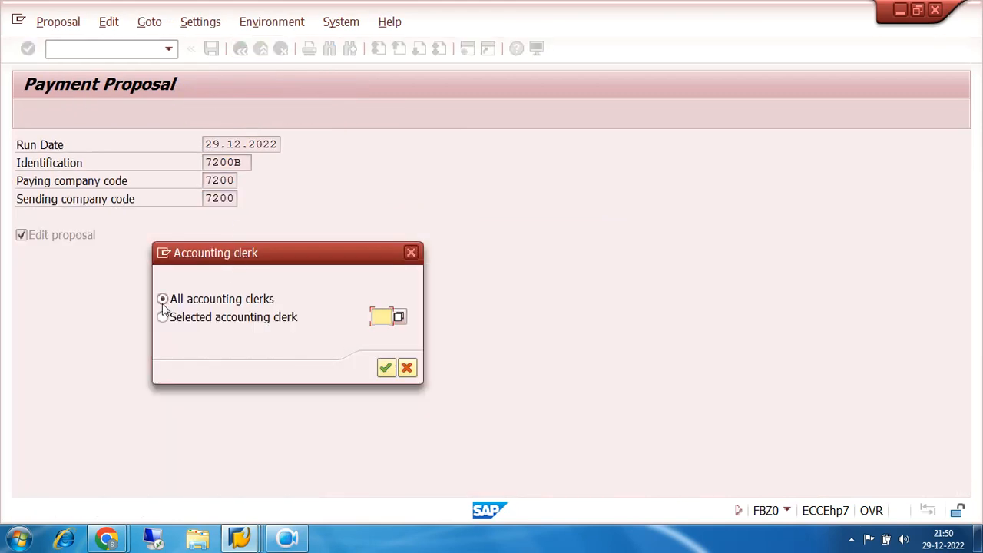
left_click(386, 367)
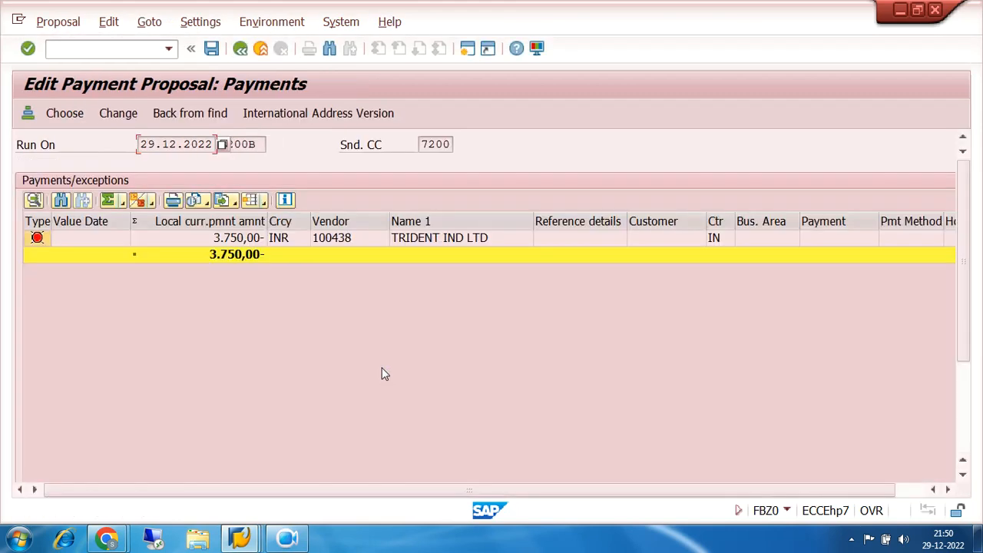
double_click(94, 237)
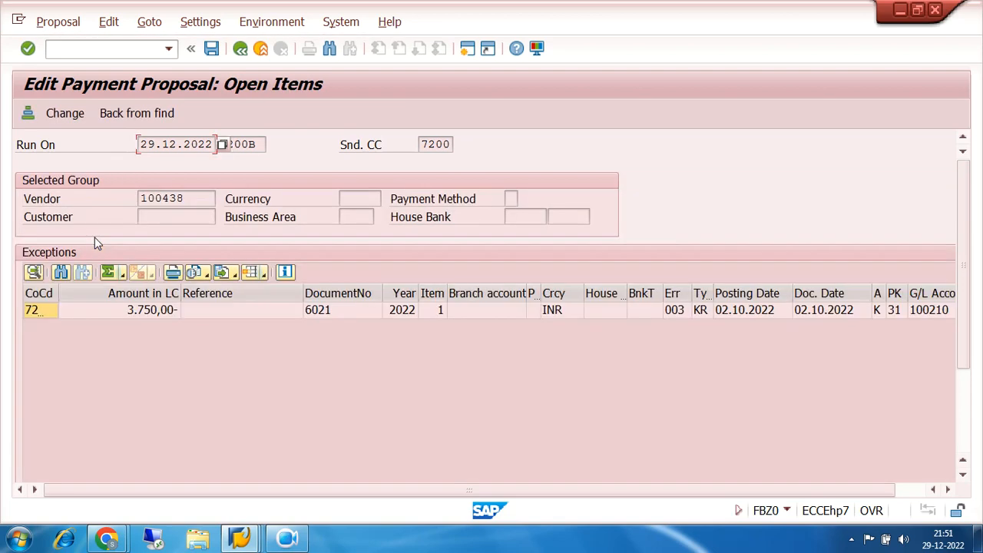
double_click(130, 312)
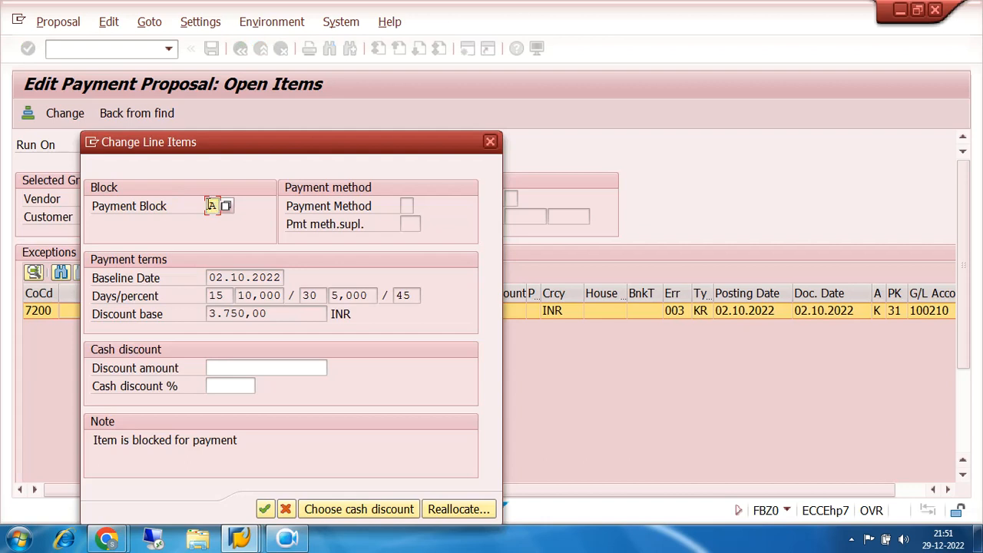
left_click(226, 207)
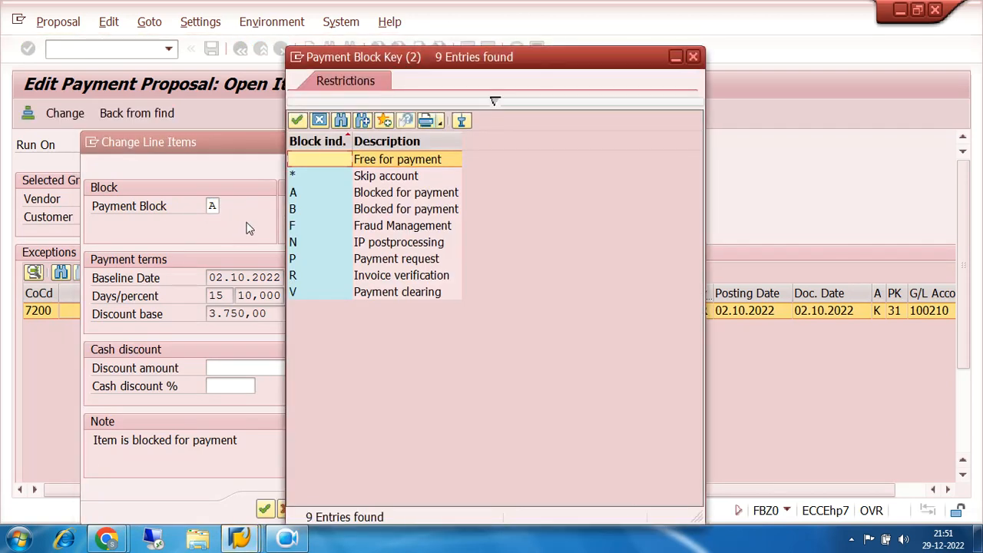
double_click(320, 158)
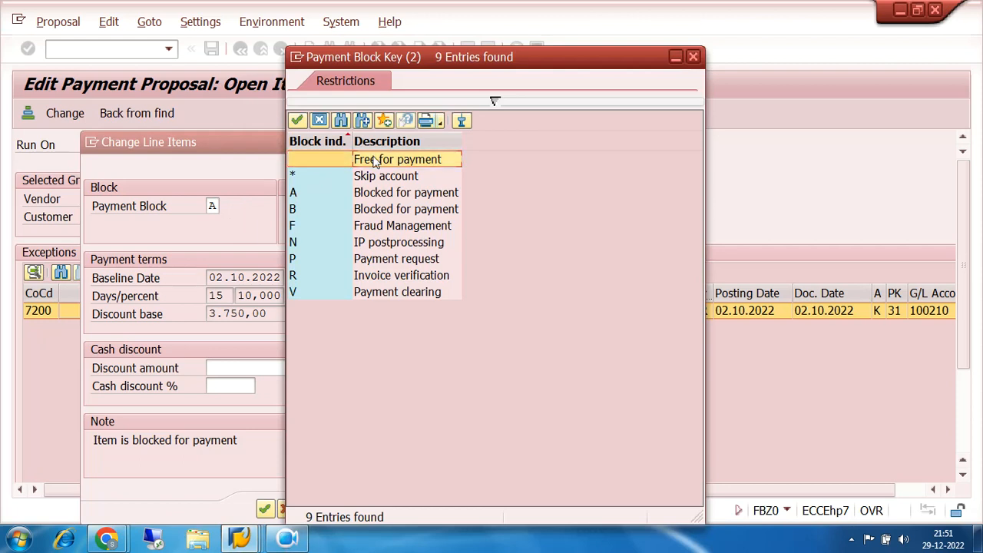
left_click(263, 506)
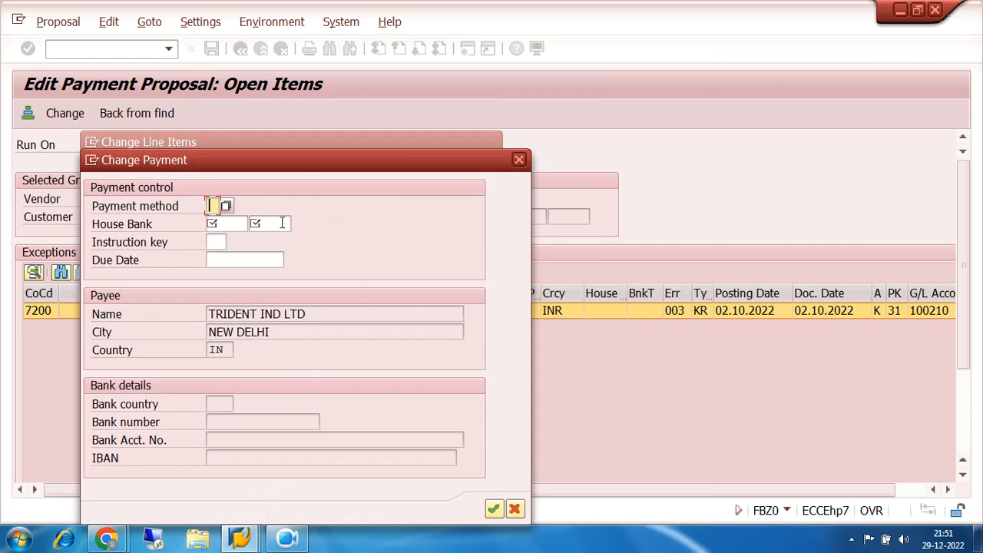
left_click(519, 159)
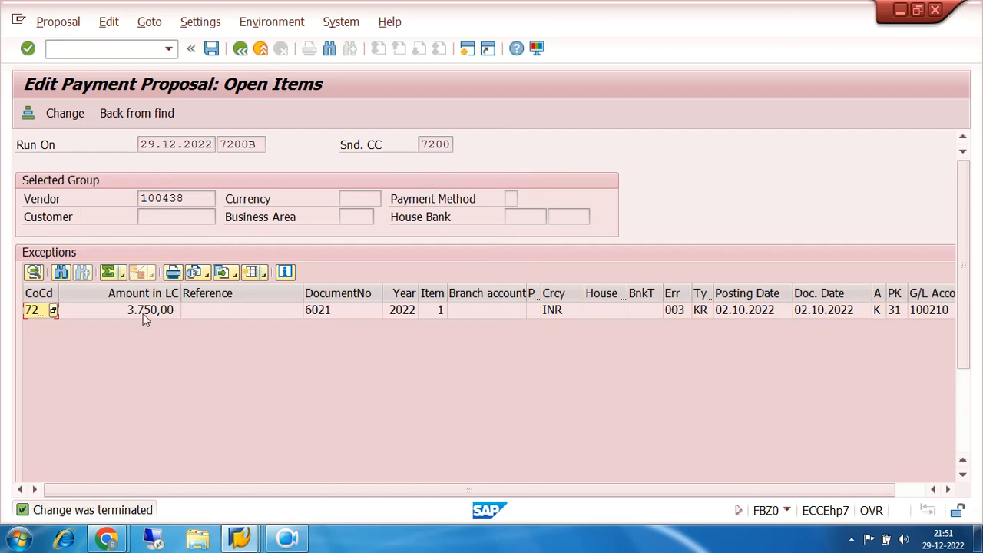
Change the payment block of the vendor's invoice line item to Free for payment and confirm the change
double_click(135, 311)
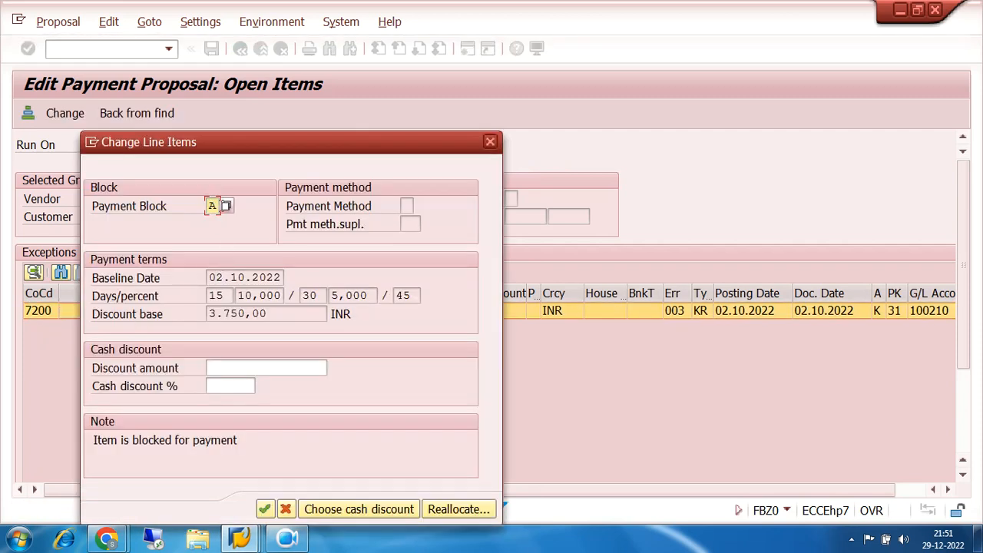
left_click(229, 206)
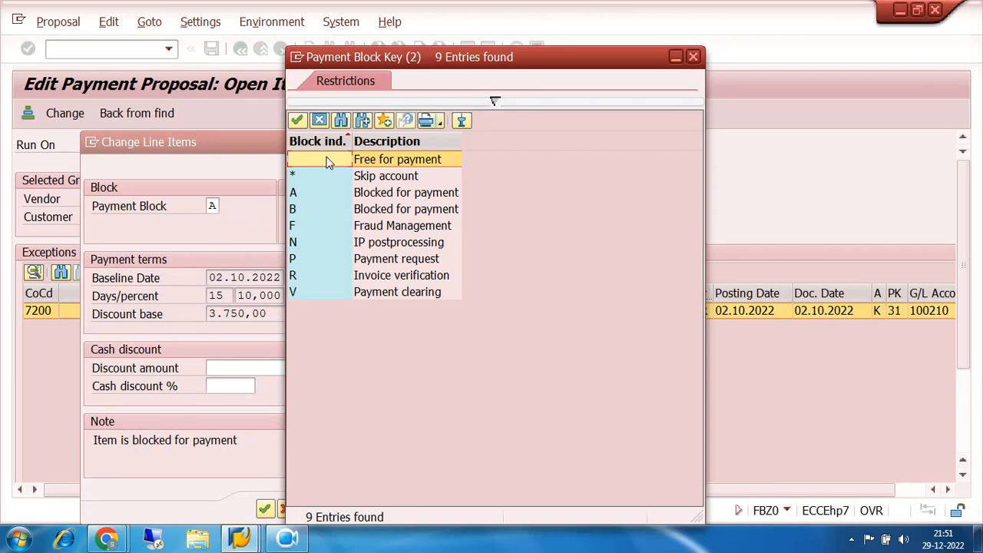
double_click(407, 160)
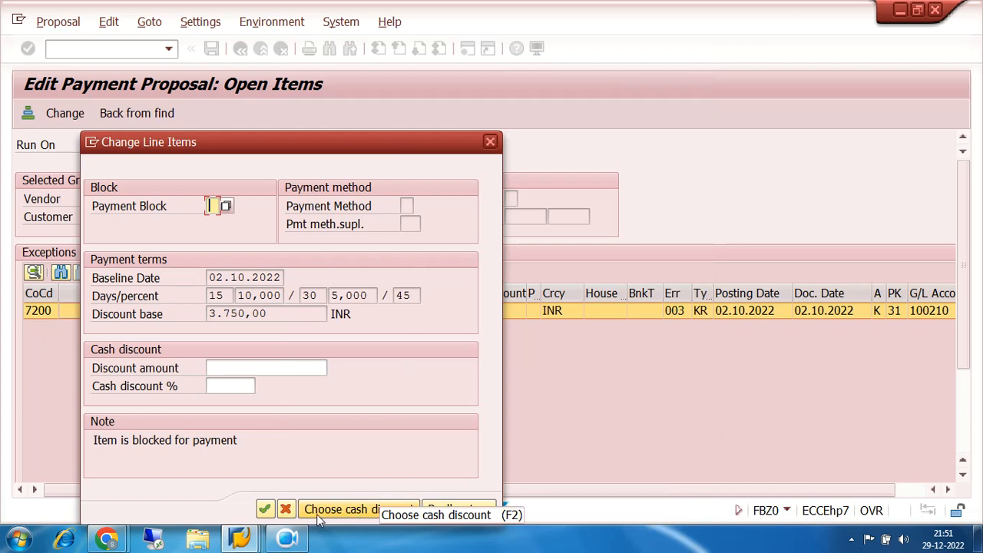
left_click(264, 509)
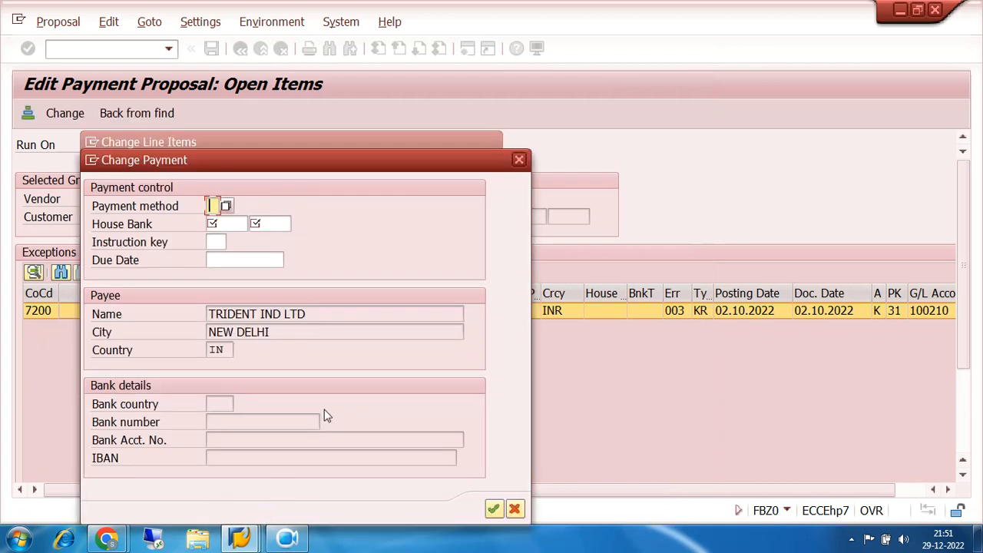
Assign payment method O, house bank SBI and account ID SBI1 to the Trident Ind Ltd payment and confirm
left_click(225, 205)
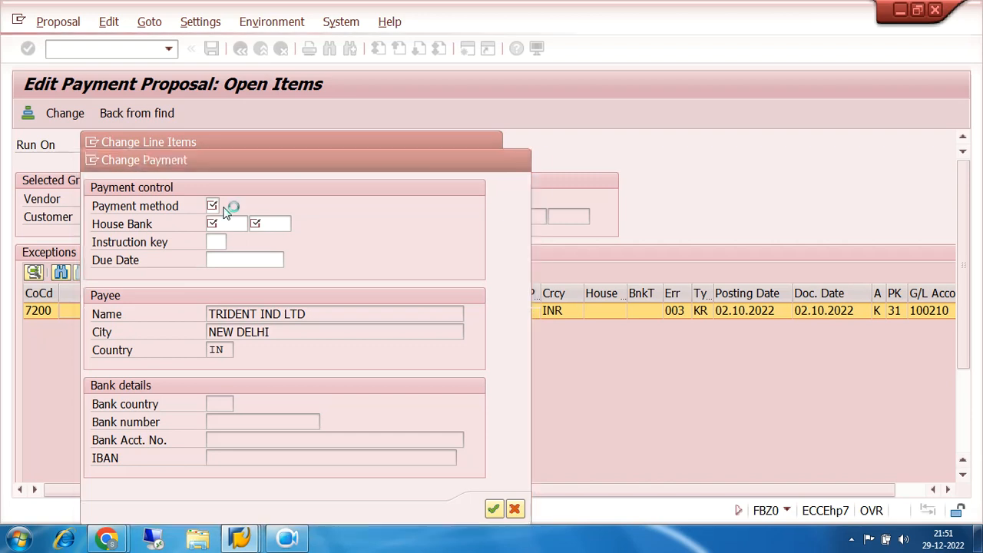
double_click(238, 262)
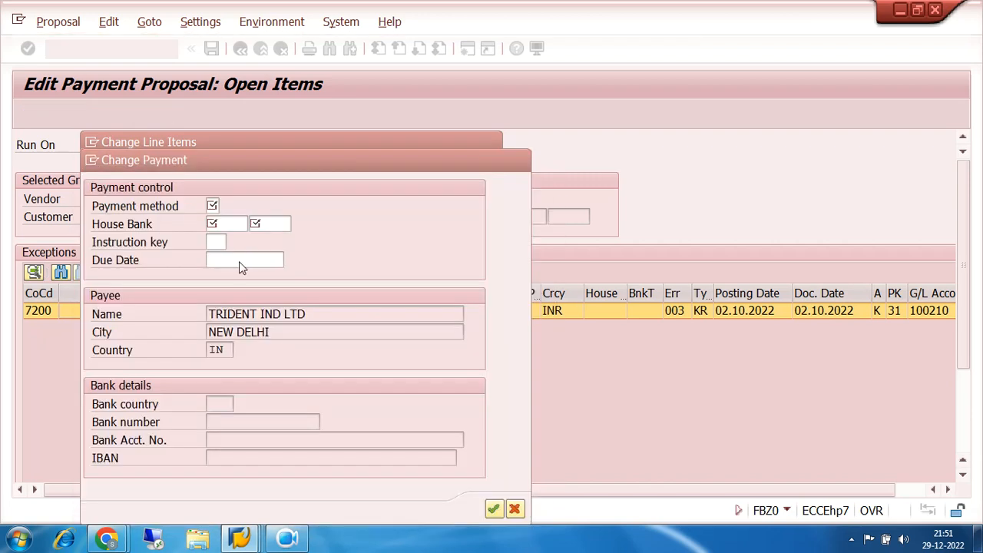
left_click(236, 223)
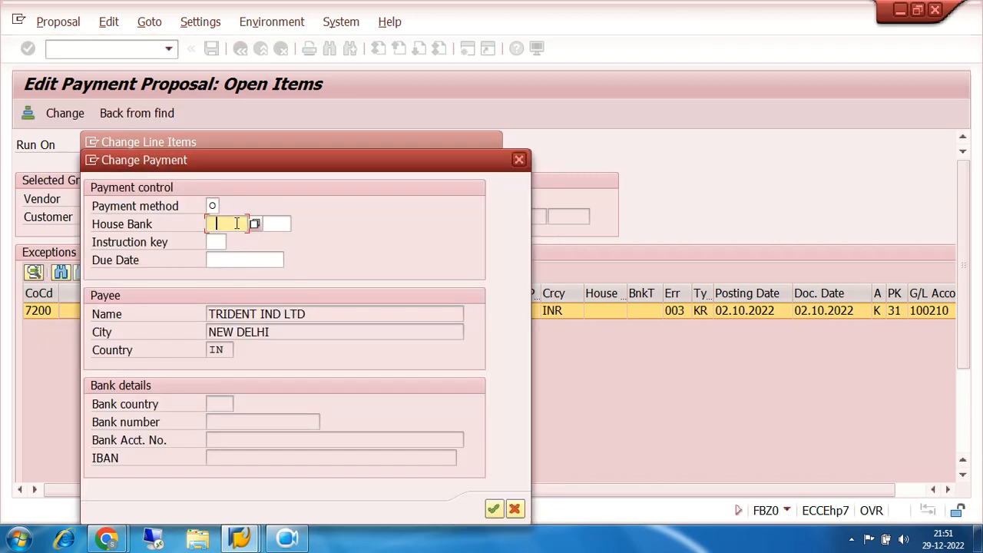
left_click(253, 223)
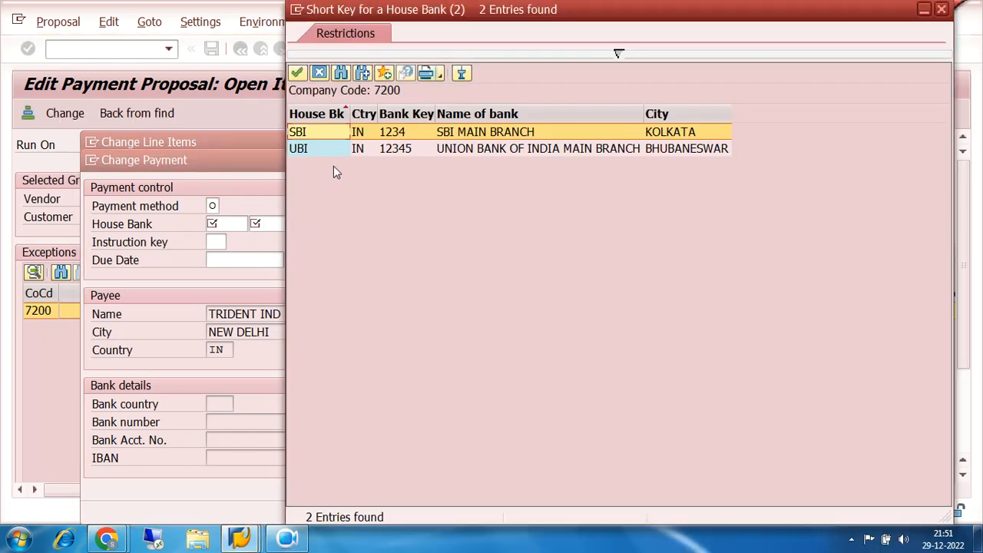
double_click(321, 131)
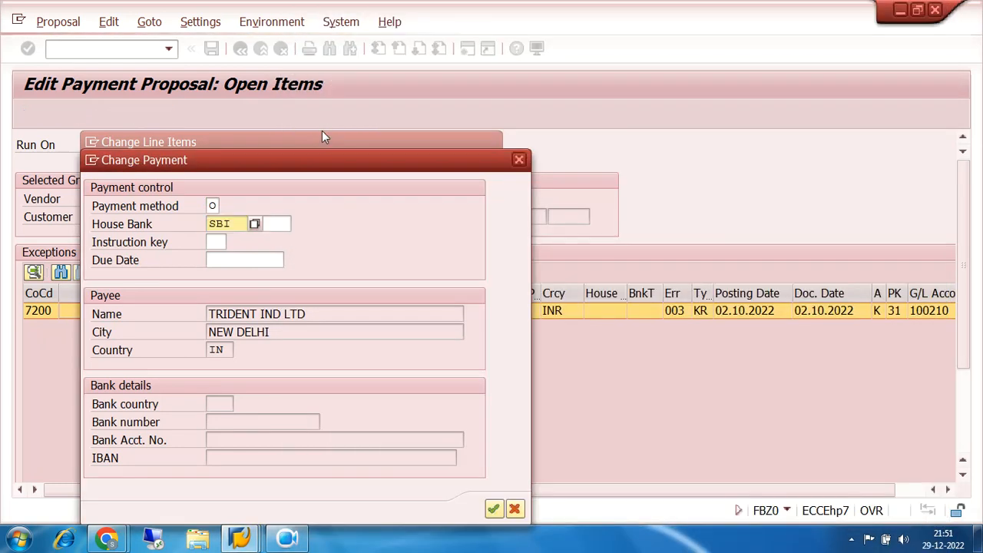
left_click(298, 223)
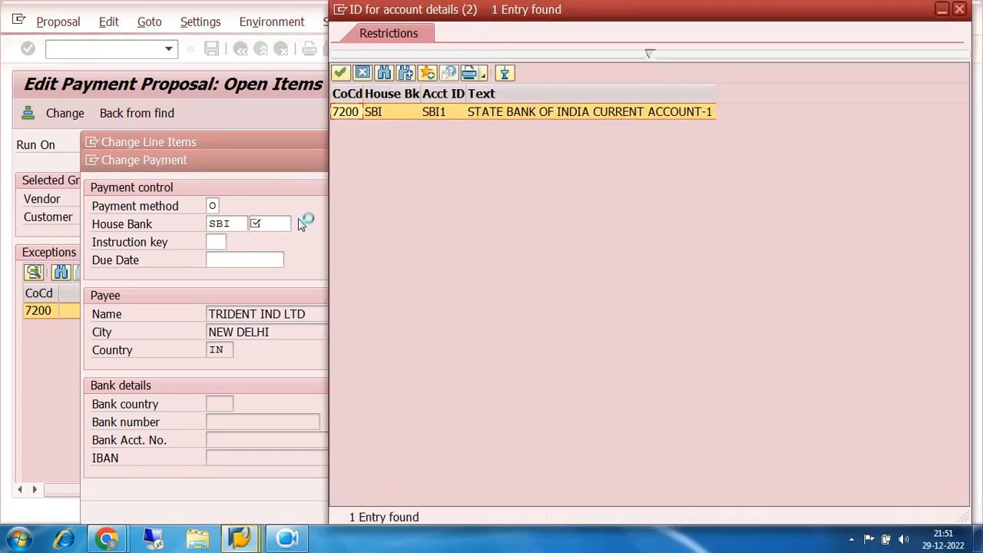
double_click(373, 112)
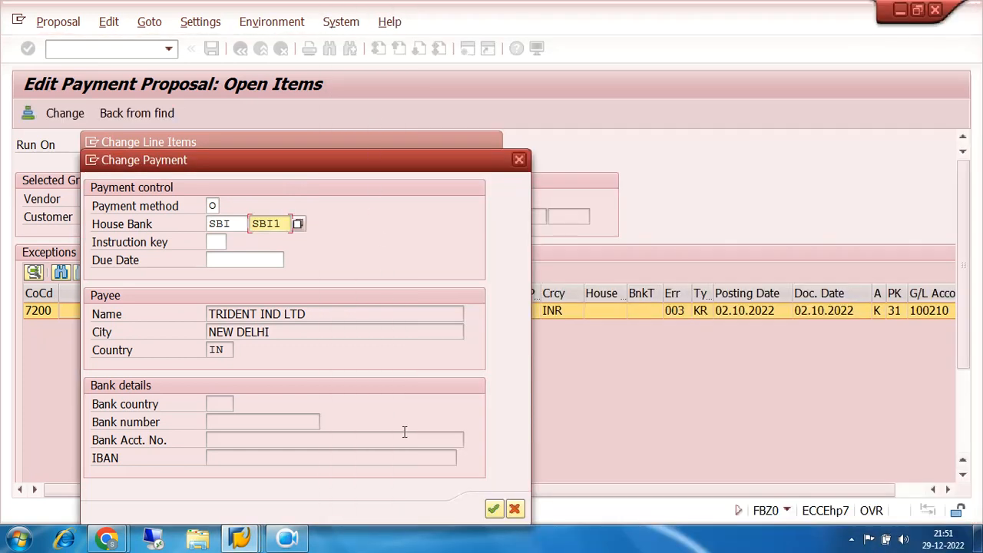
left_click(491, 512)
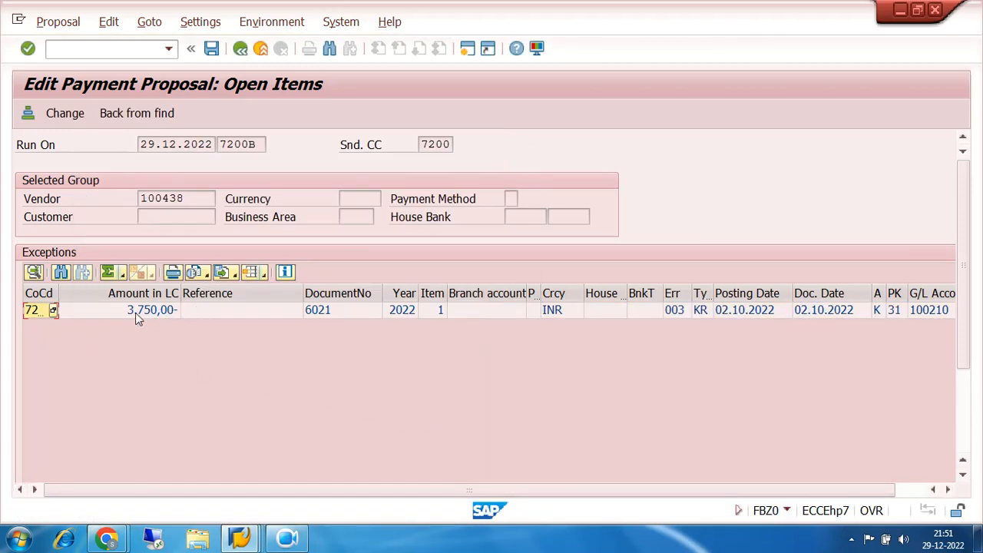
Reopen the vendor's invoice line item to check its payment block, then close it without changes
double_click(112, 315)
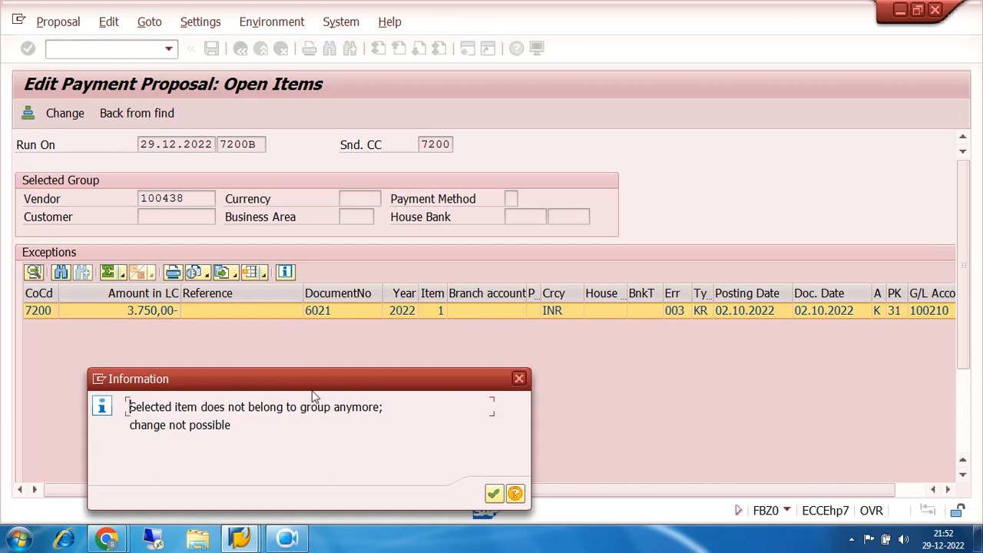
left_click(518, 379)
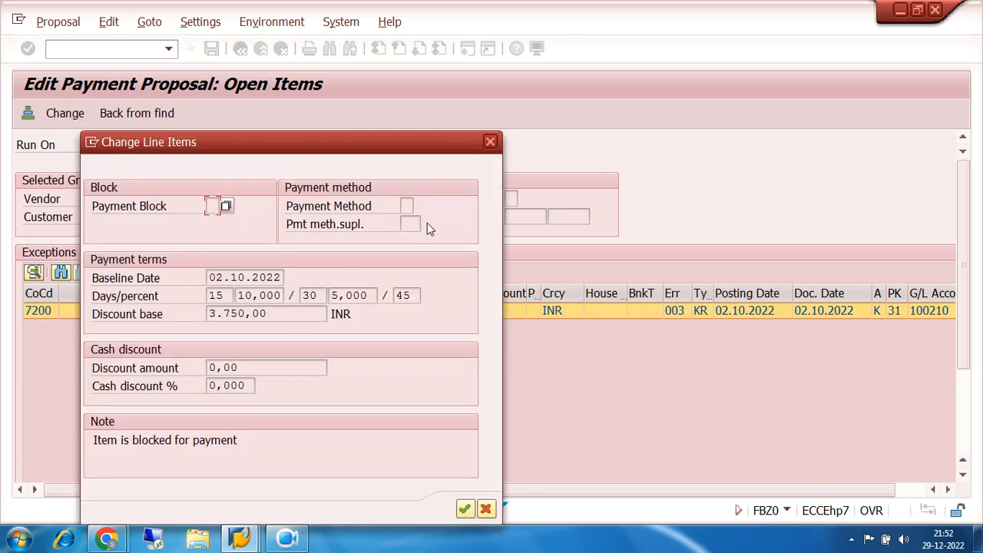
left_click(491, 143)
Leave the payment proposal and save the edits, returning to the status of run 7200B
left_click(240, 49)
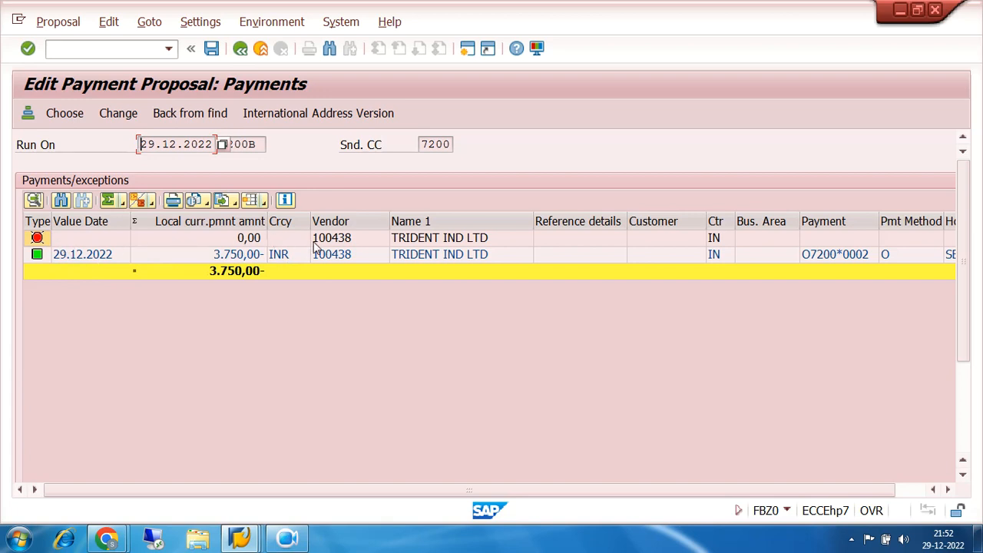
left_click(239, 50)
left_click(279, 316)
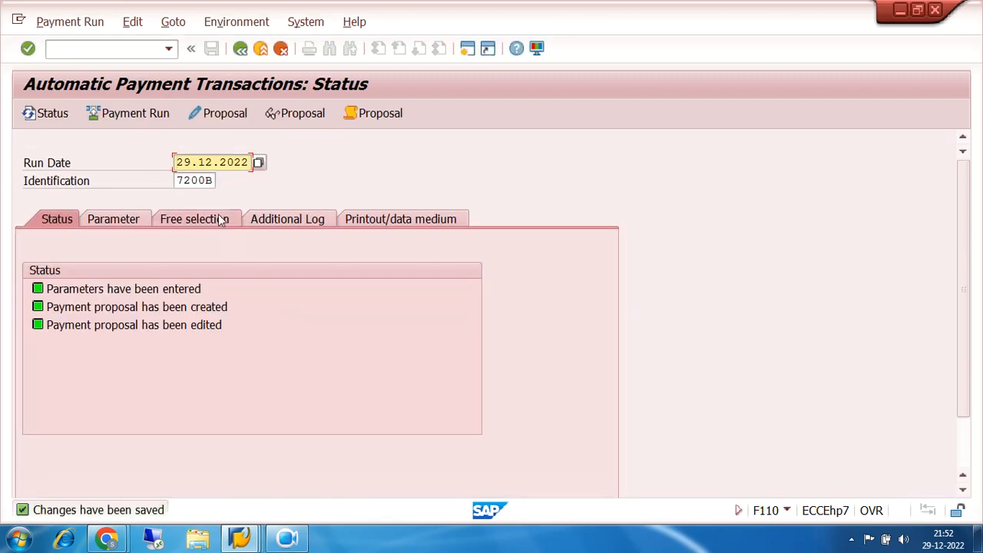
Schedule the payment run for 7200B and refresh its status
left_click(133, 113)
left_click(445, 421)
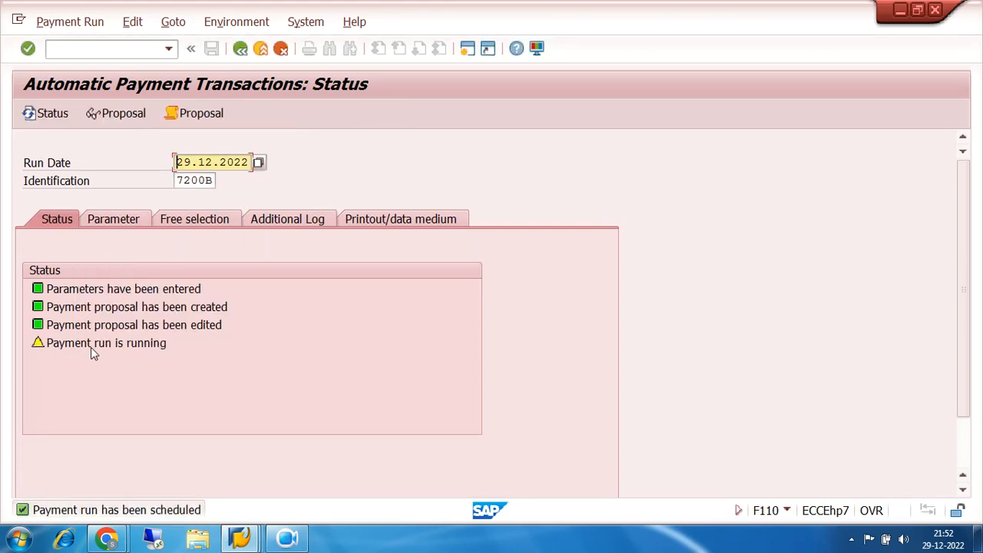
left_click(46, 113)
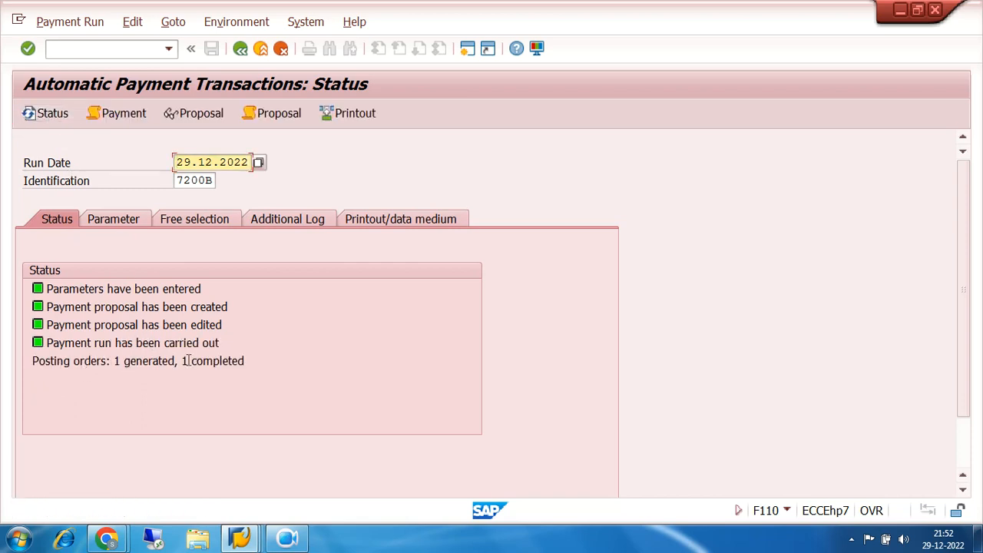
Display the payment list of run 7200B with program RFZALI20, then exit F110 to SAP Easy Access
left_click(132, 21)
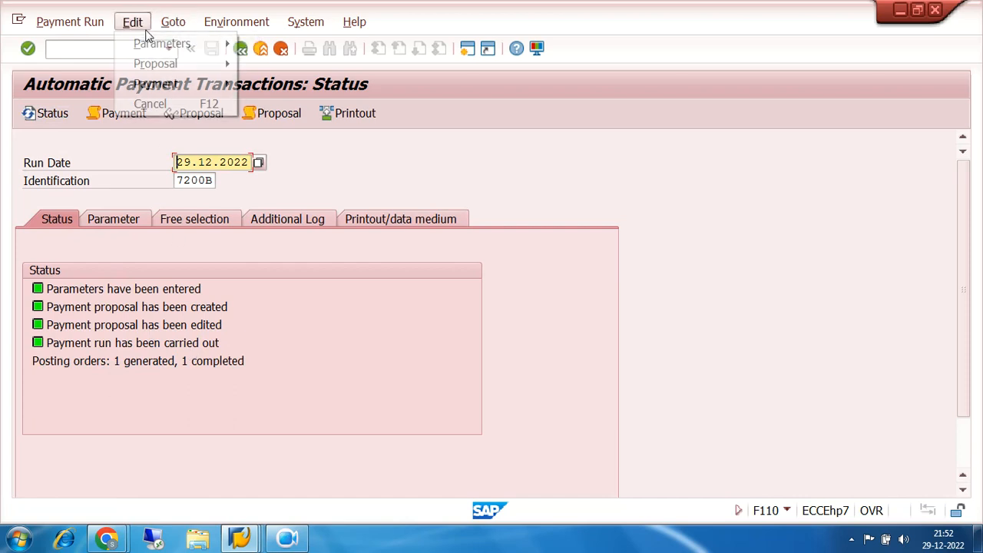
mouse_move(163, 91)
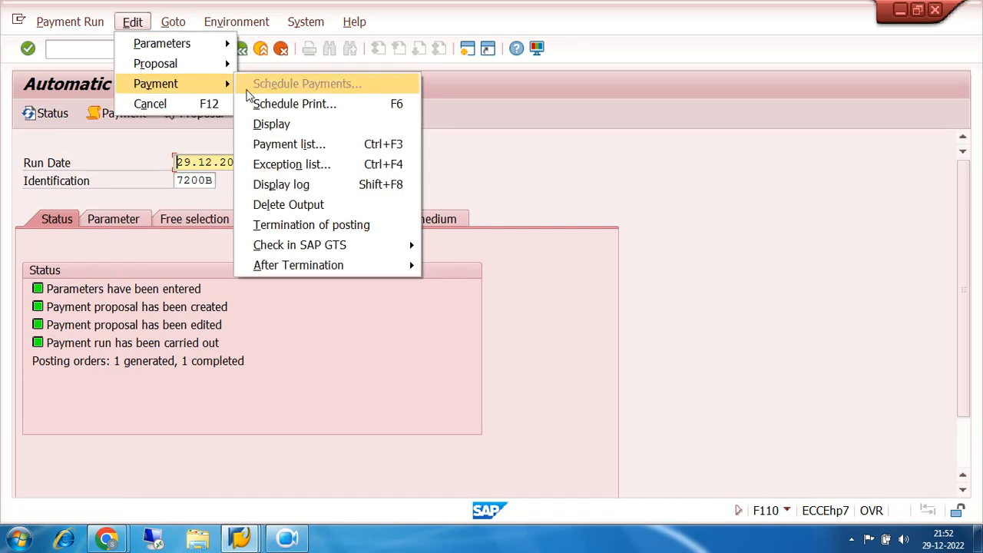
left_click(315, 144)
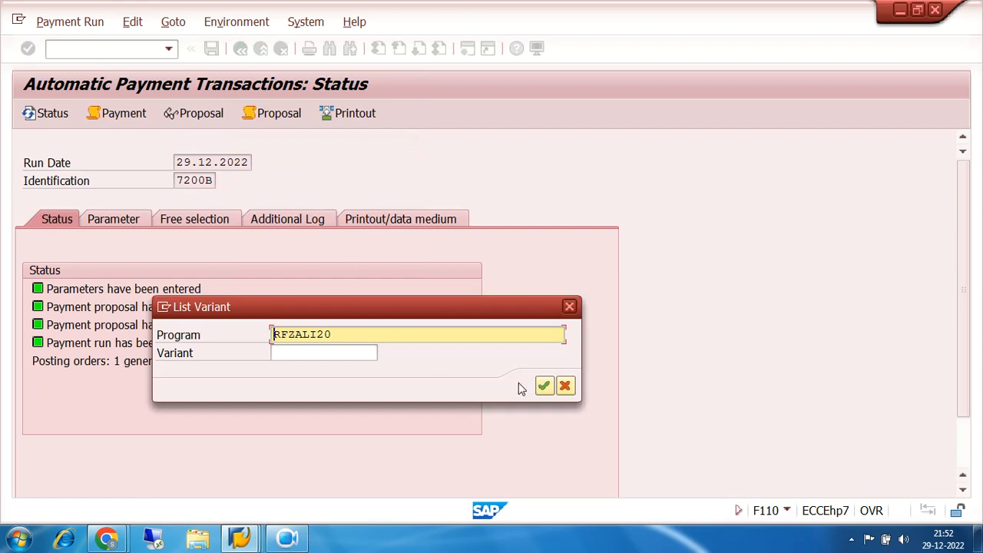
left_click(543, 385)
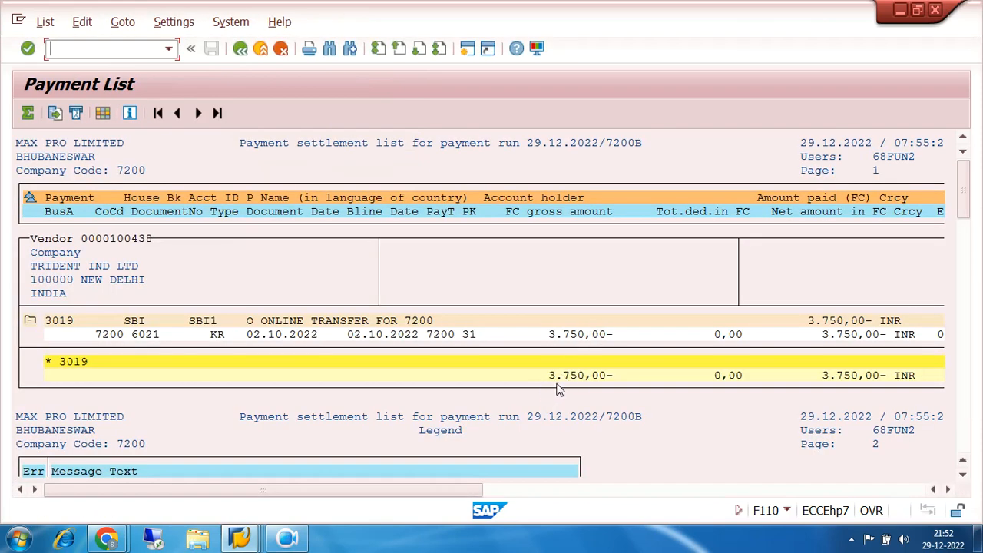
left_click(239, 49)
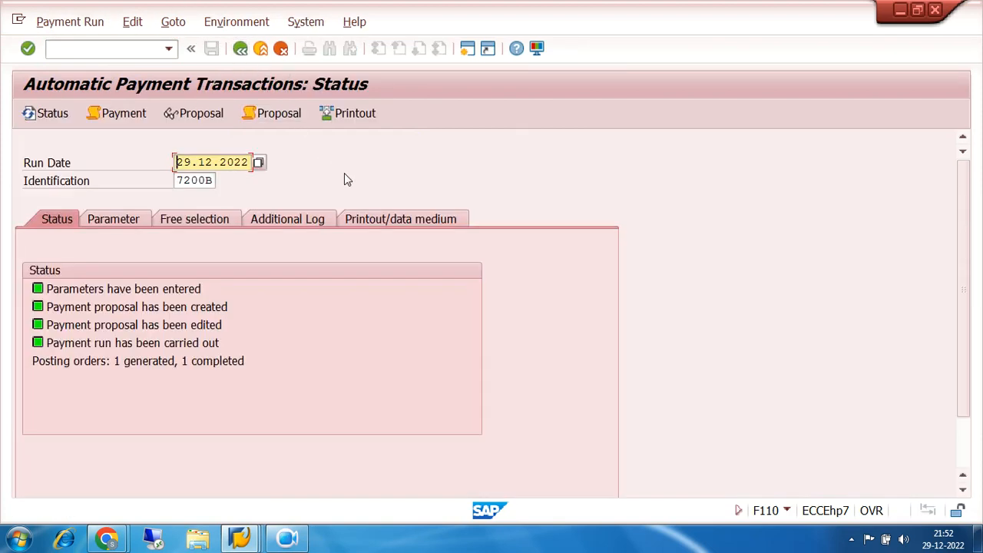
left_click(240, 50)
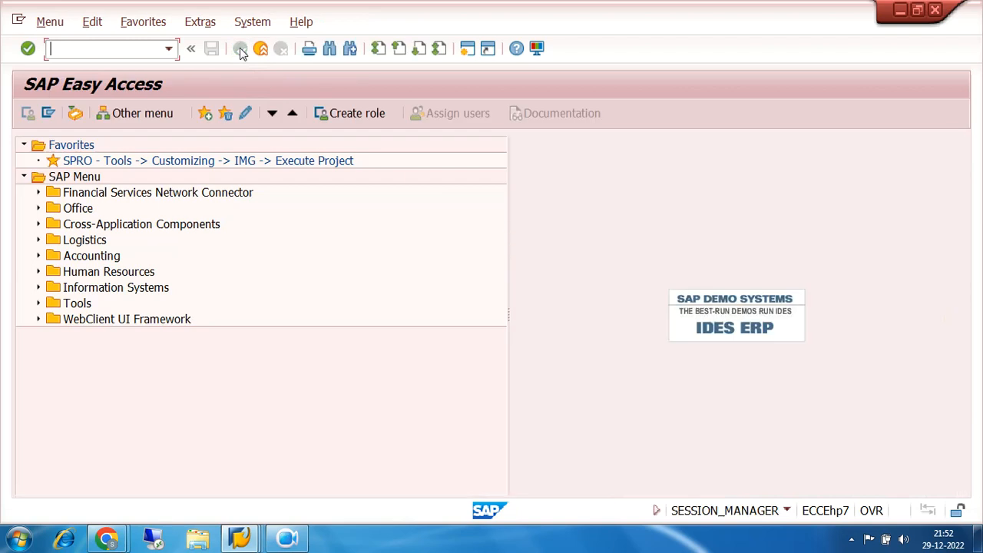
In the FBL1N session, list the open items of the Trident Ind Ltd vendor in company code 7200 again
mouse_move(239, 538)
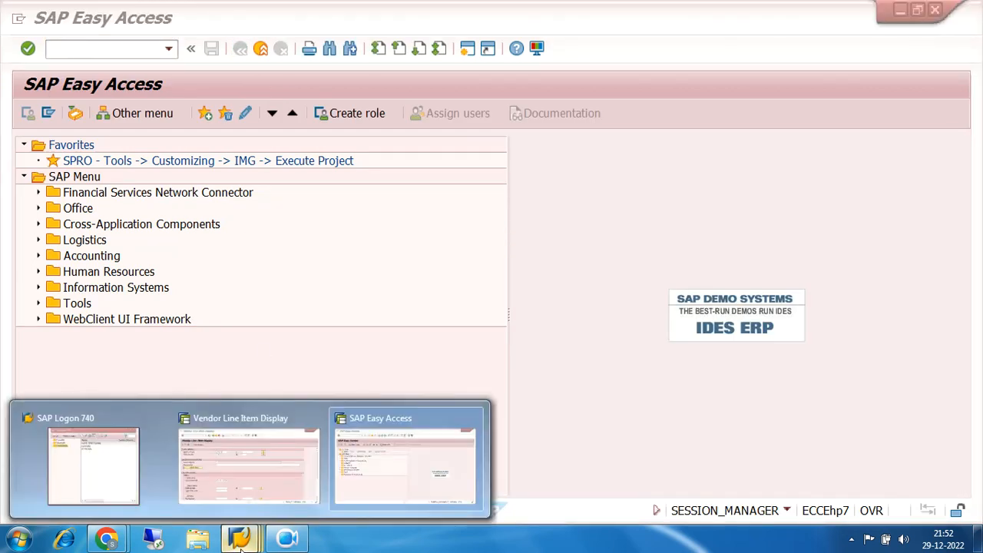
left_click(274, 470)
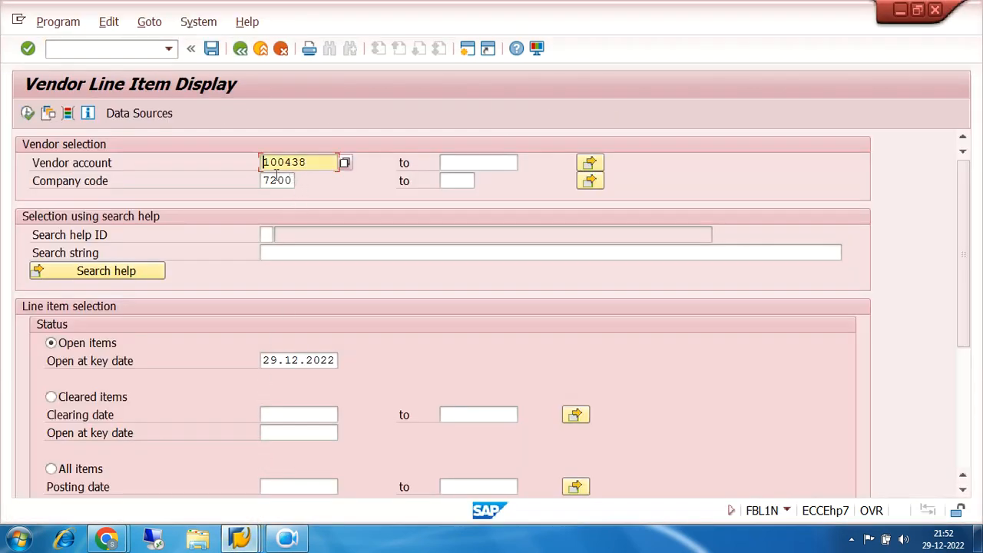
left_click(27, 113)
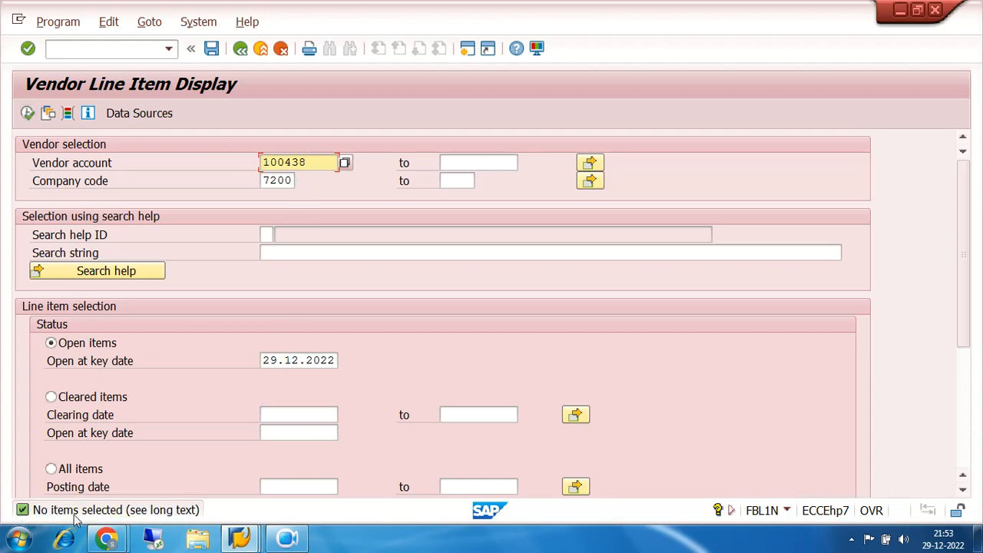
List the vendor's cleared items with clearing date 29.12.2022
left_click(51, 396)
left_click(280, 413)
left_click(279, 412)
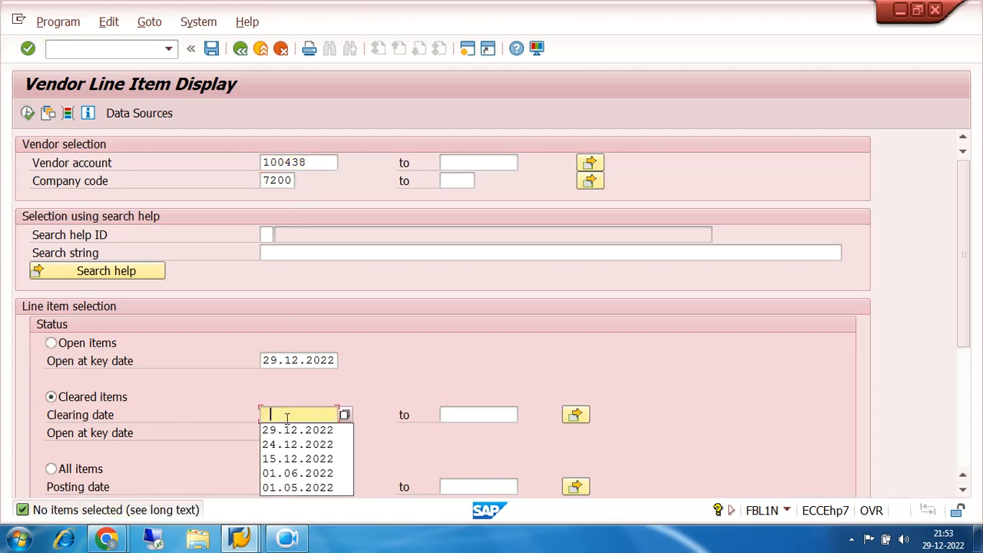
left_click(297, 431)
left_click(27, 113)
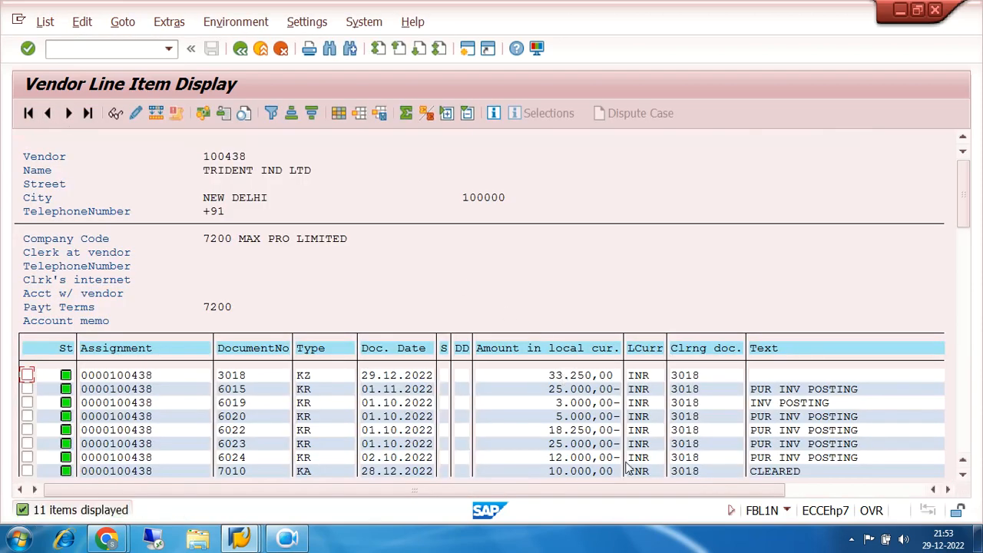
Compare the amounts of the last KR invoice and KZ payment, and check the payment's document number, type and clearing document
left_click(964, 446)
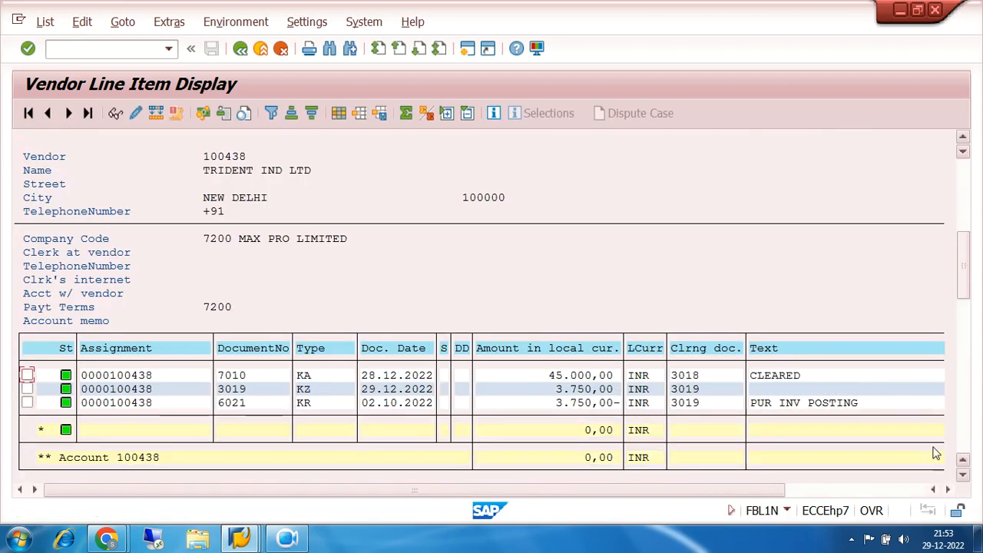
left_click(582, 403)
left_click(573, 389)
left_click(574, 403)
left_click(573, 390)
left_click(239, 390)
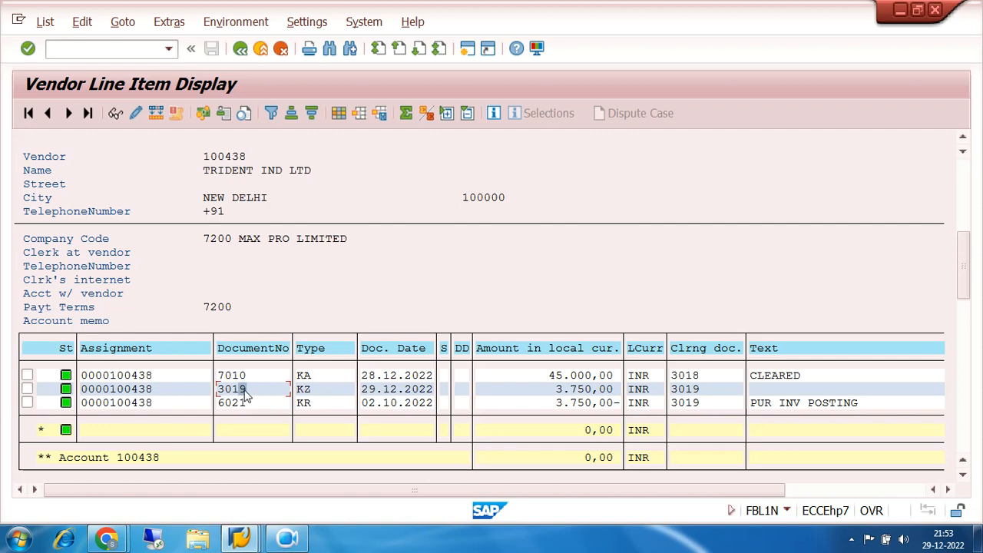
left_click(308, 390)
left_click(681, 390)
Close the vendor line item display and return to SAP Easy Access
left_click(240, 540)
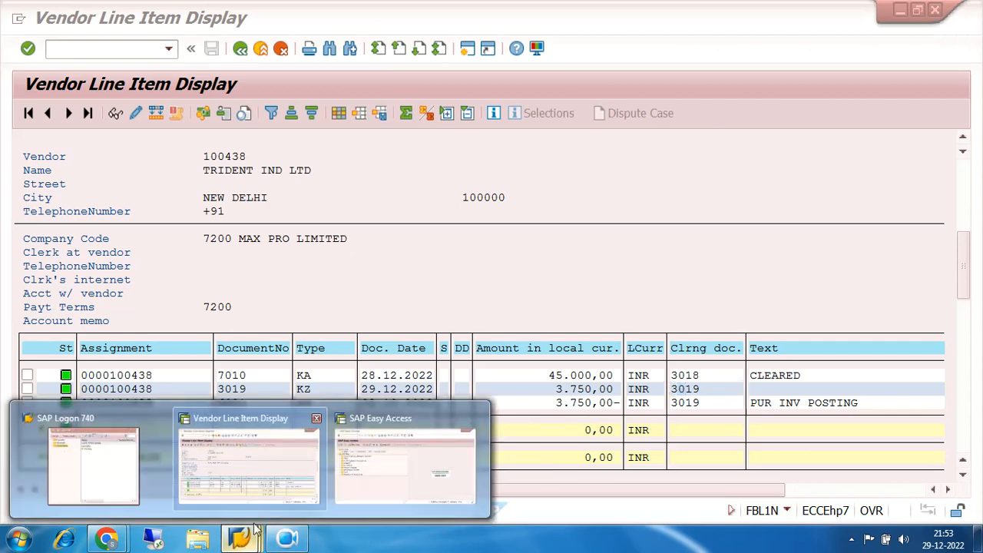
left_click(265, 470)
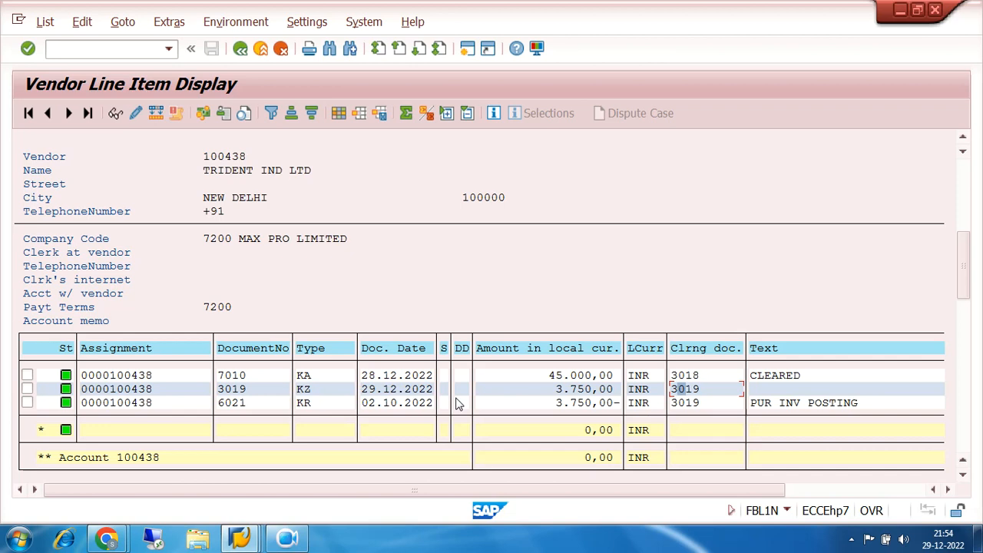
left_click(239, 49)
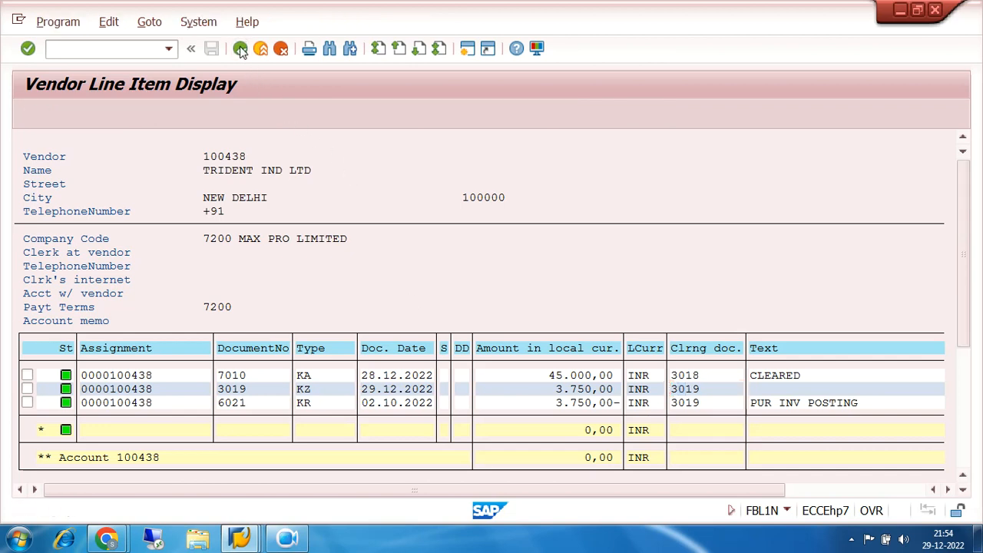
left_click(239, 49)
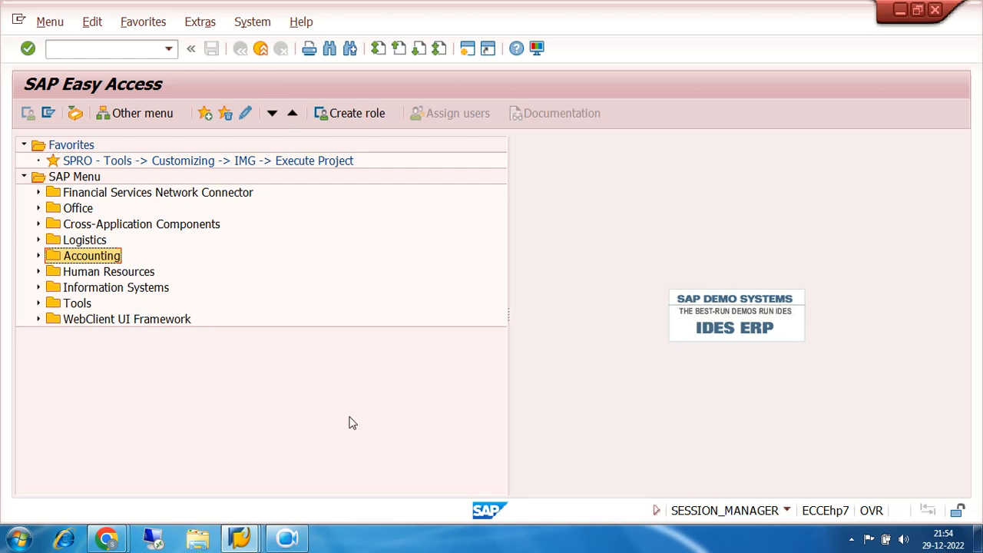
mouse_move(294, 541)
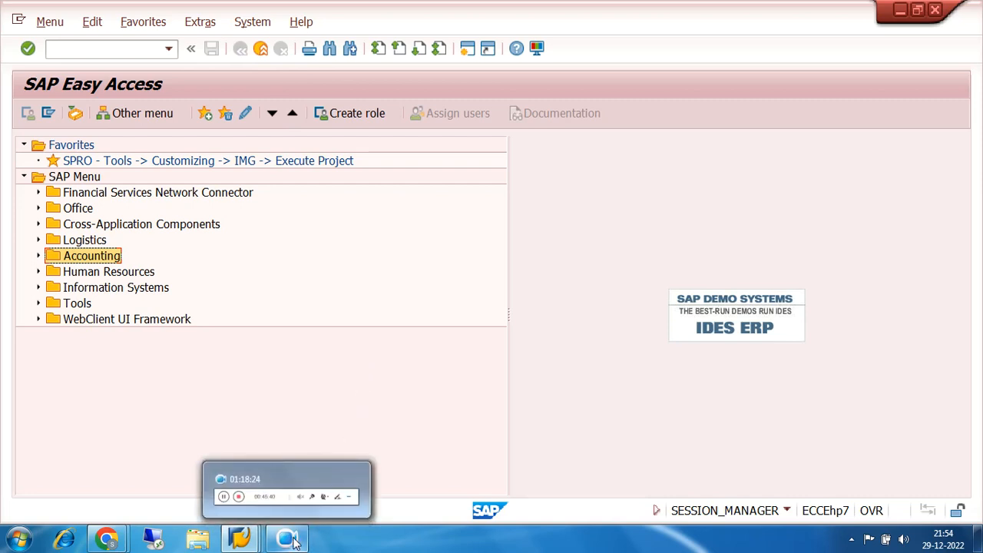
left_click(294, 541)
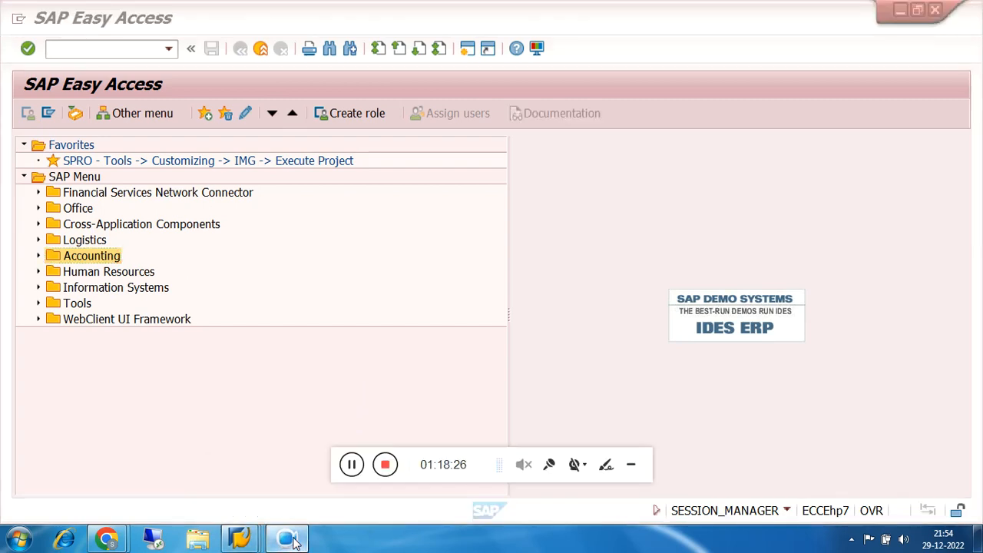